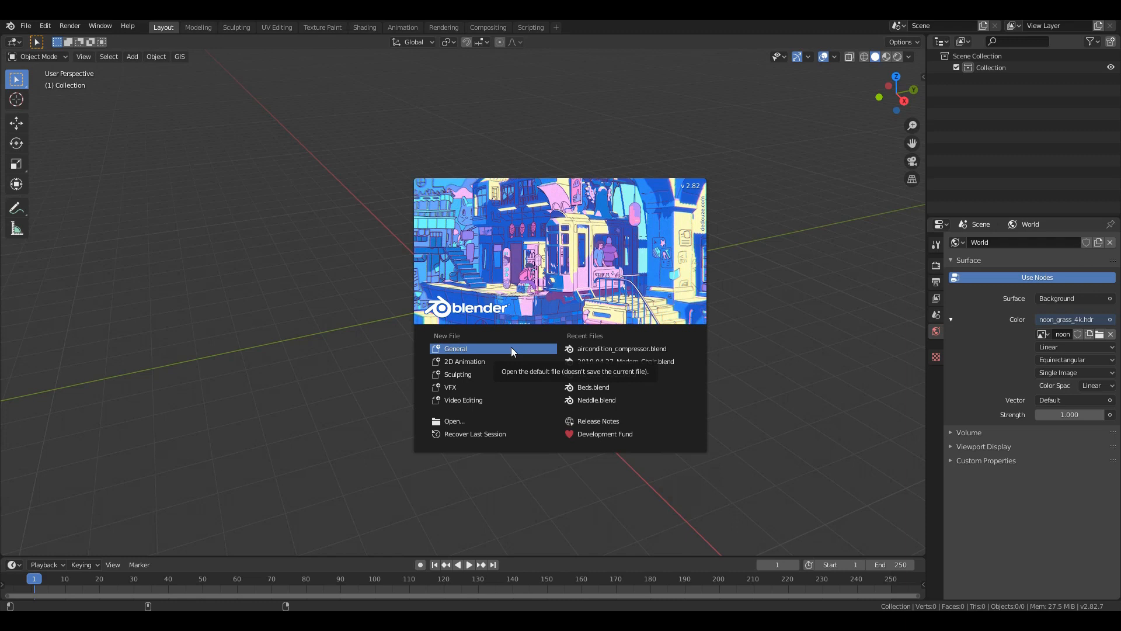
Step: Start a new General file and add a cube mesh at the world origin in front view
click(510, 347)
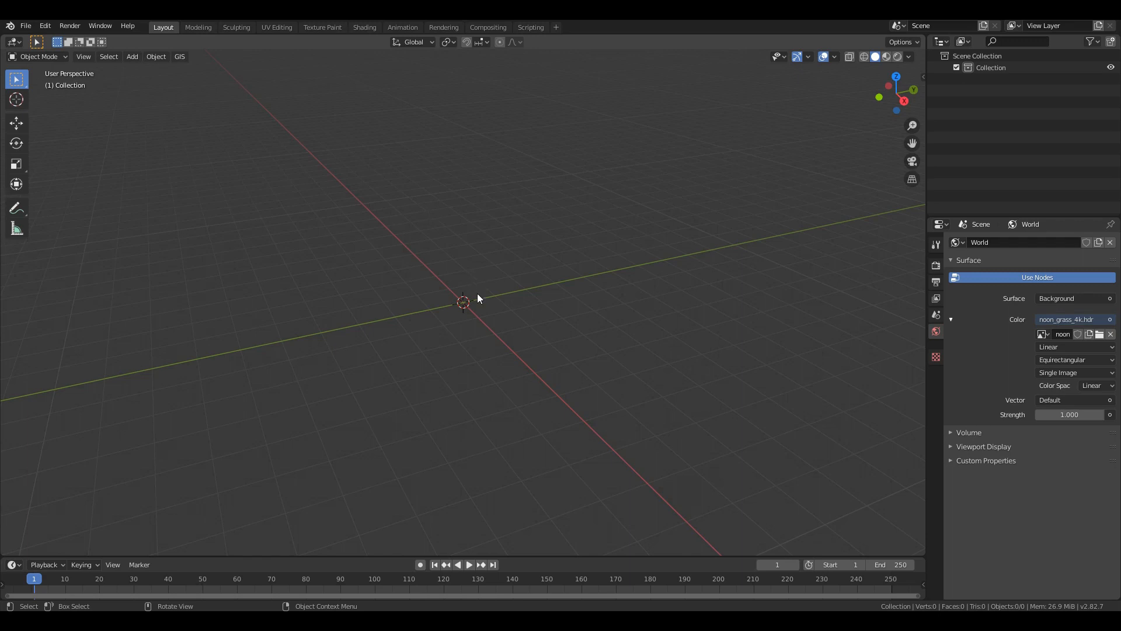
middle_drag(485, 317, 468, 317)
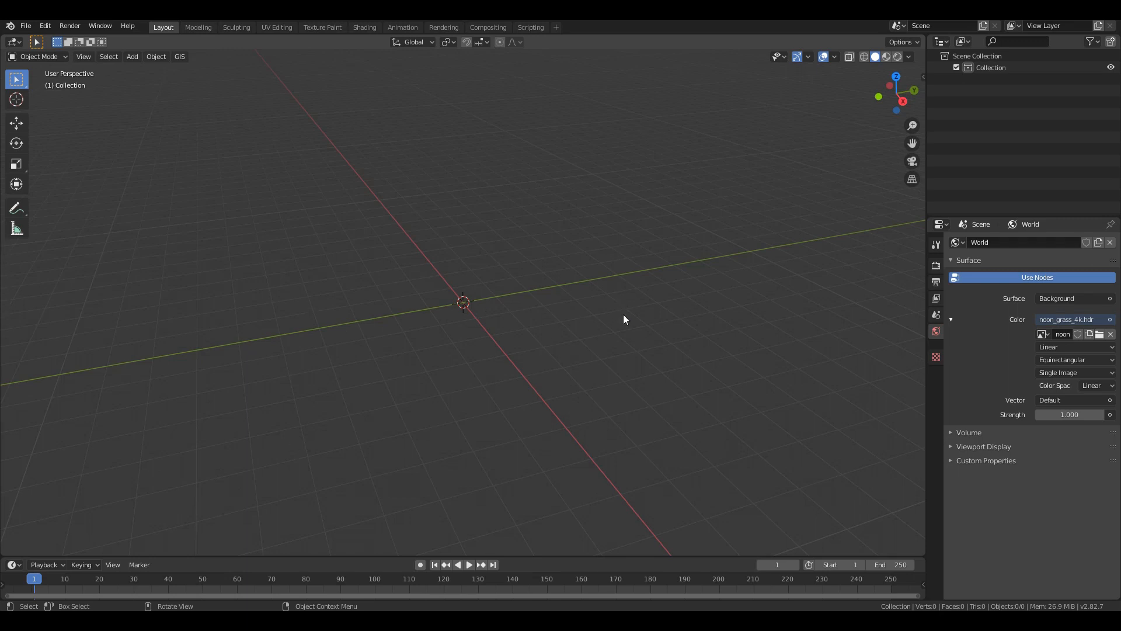
key(KP_1)
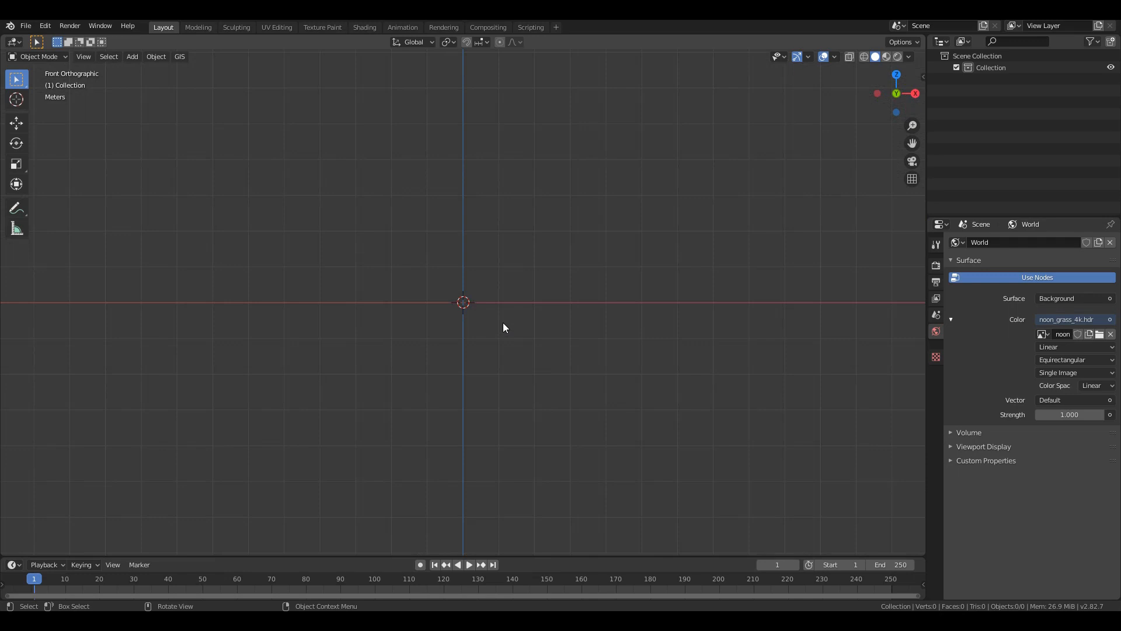
shift+middle_drag(453, 240, 481, 330)
key(shift+a)
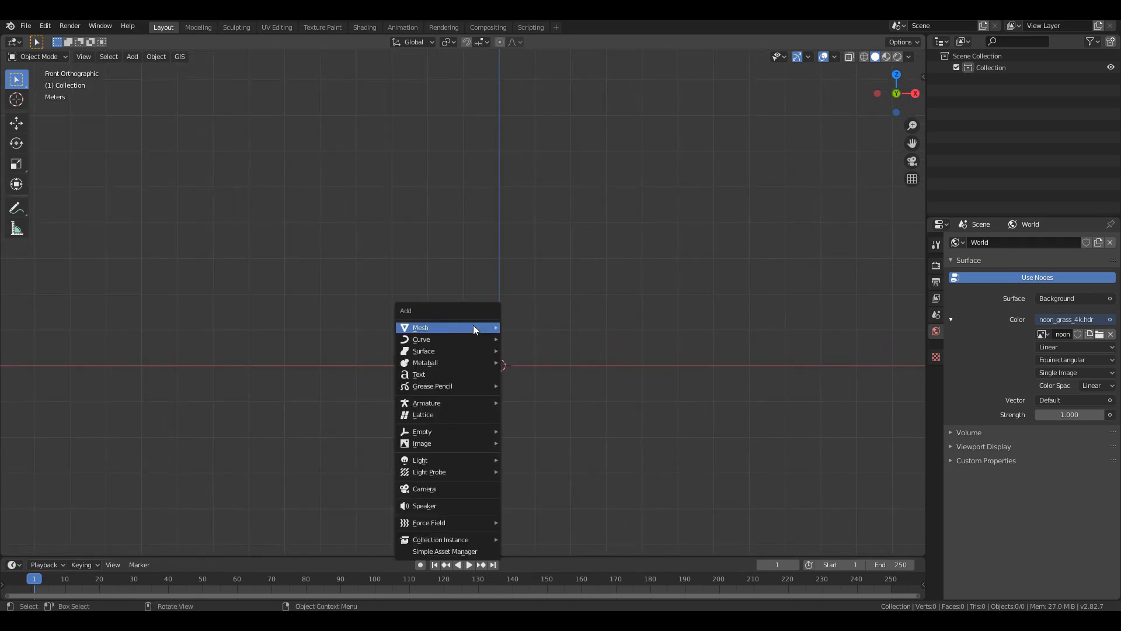
mouse_move(474, 327)
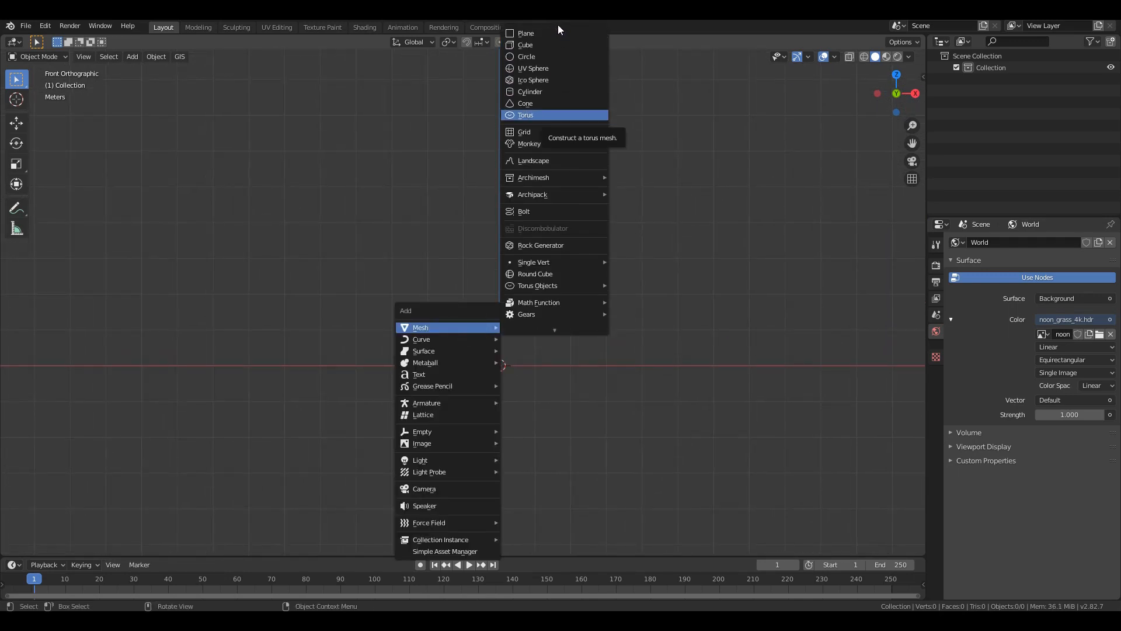
click(544, 44)
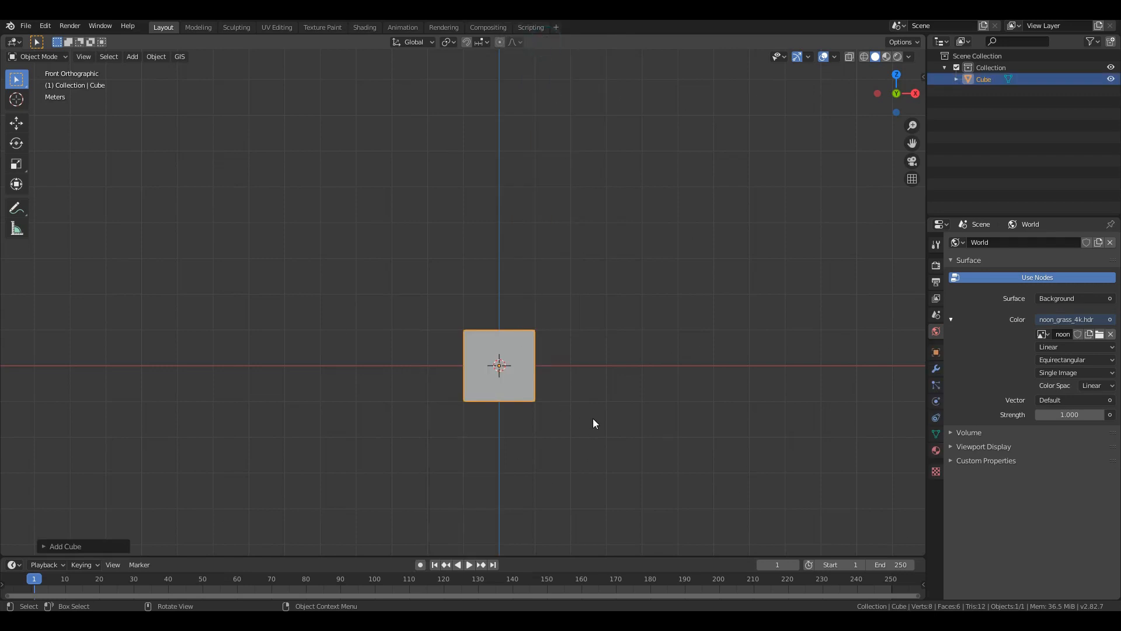
Step: Scale the cube in X and Y only, keeping Z locked, to about 0.2 so it becomes a thin post
middle_drag(598, 408, 590, 460)
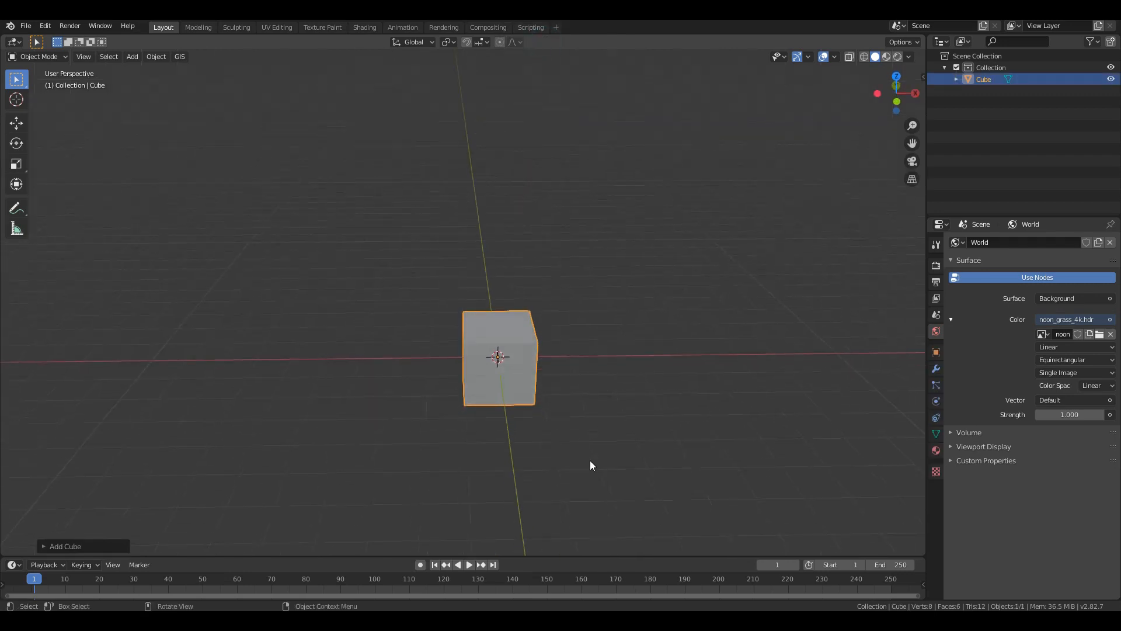
key(s)
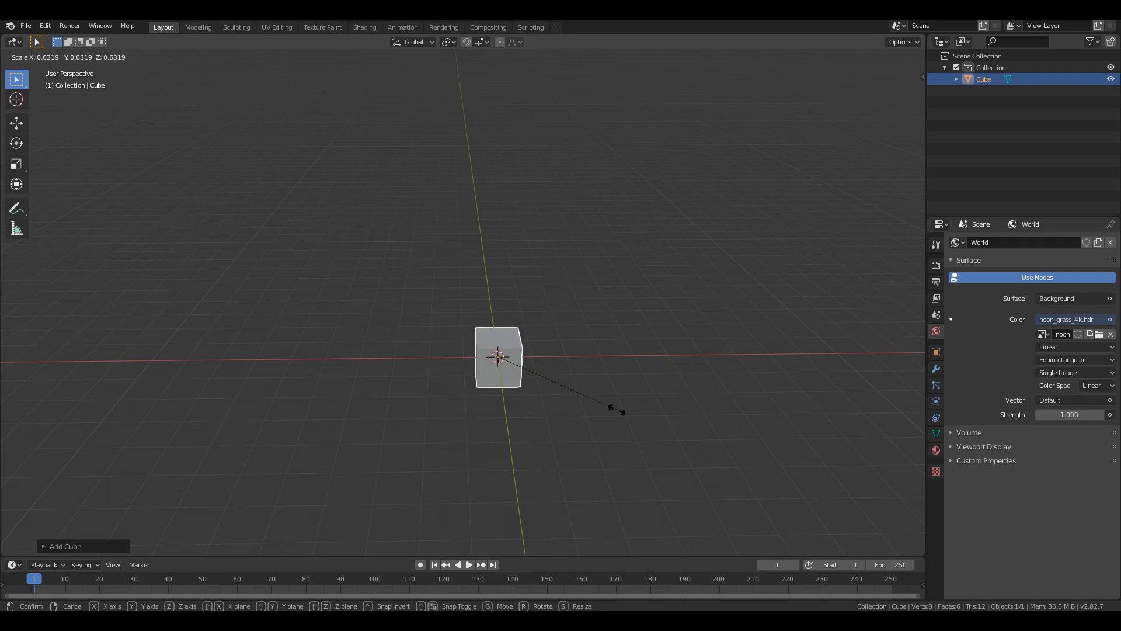
key(shift+z)
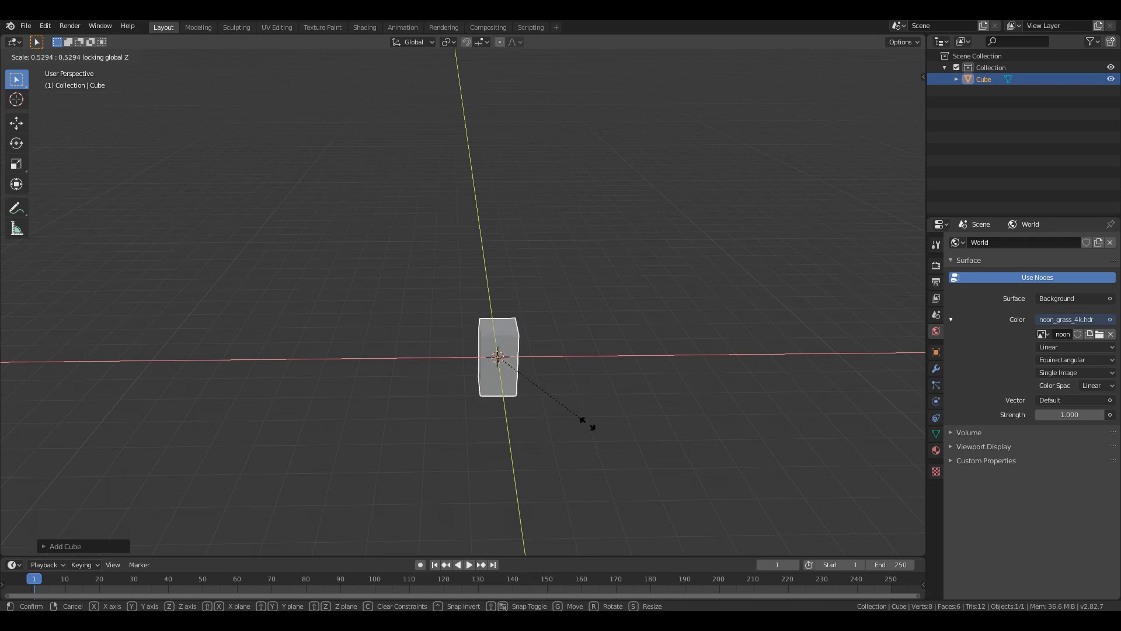
click(523, 386)
Step: Stretch the post along Z to about 4.3 times its height in front view
key(KP_1)
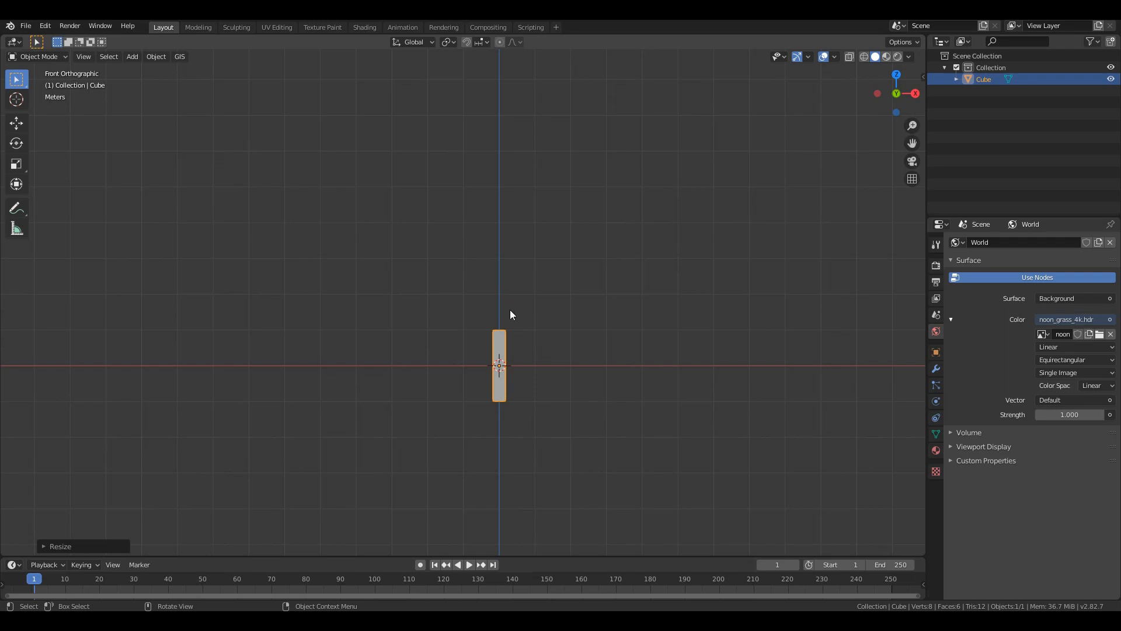
key(s)
key(z)
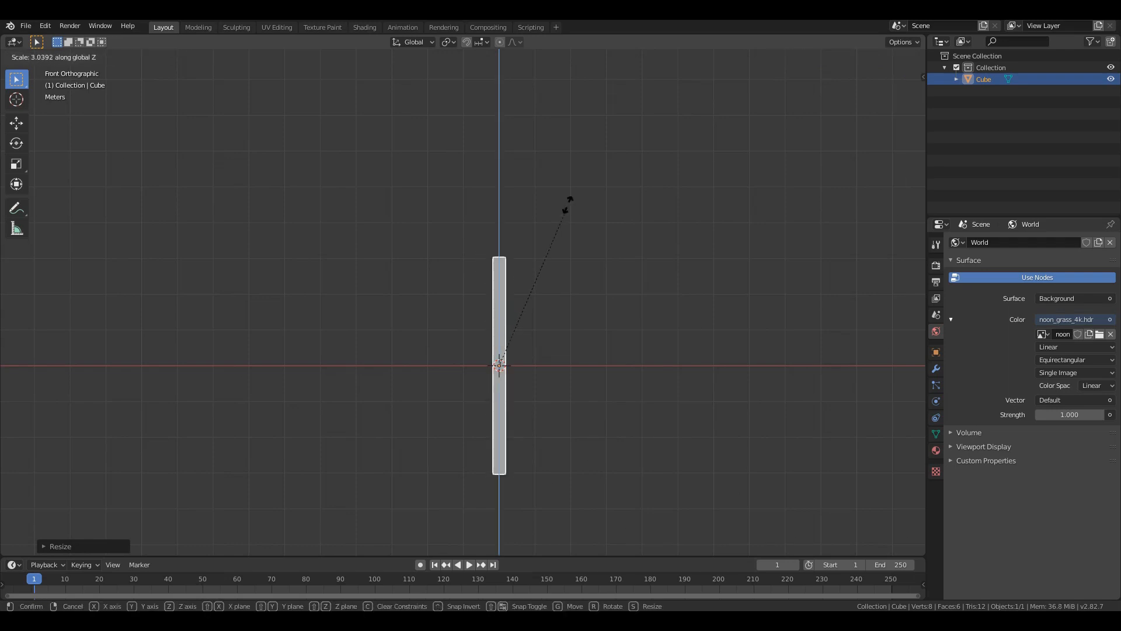
click(588, 137)
key(g)
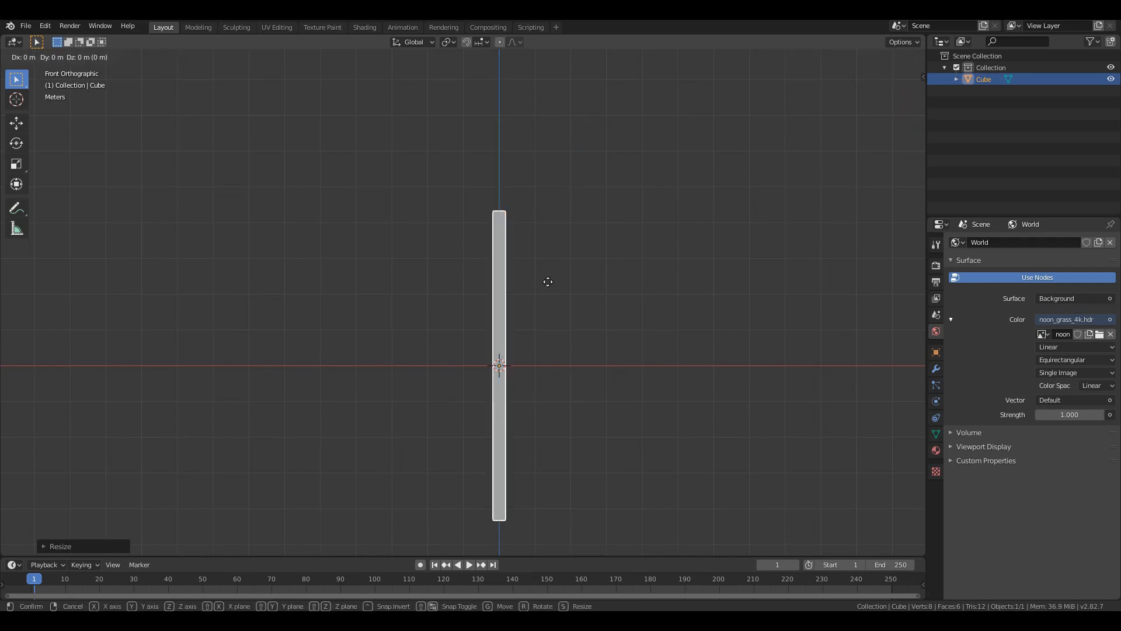
key(z)
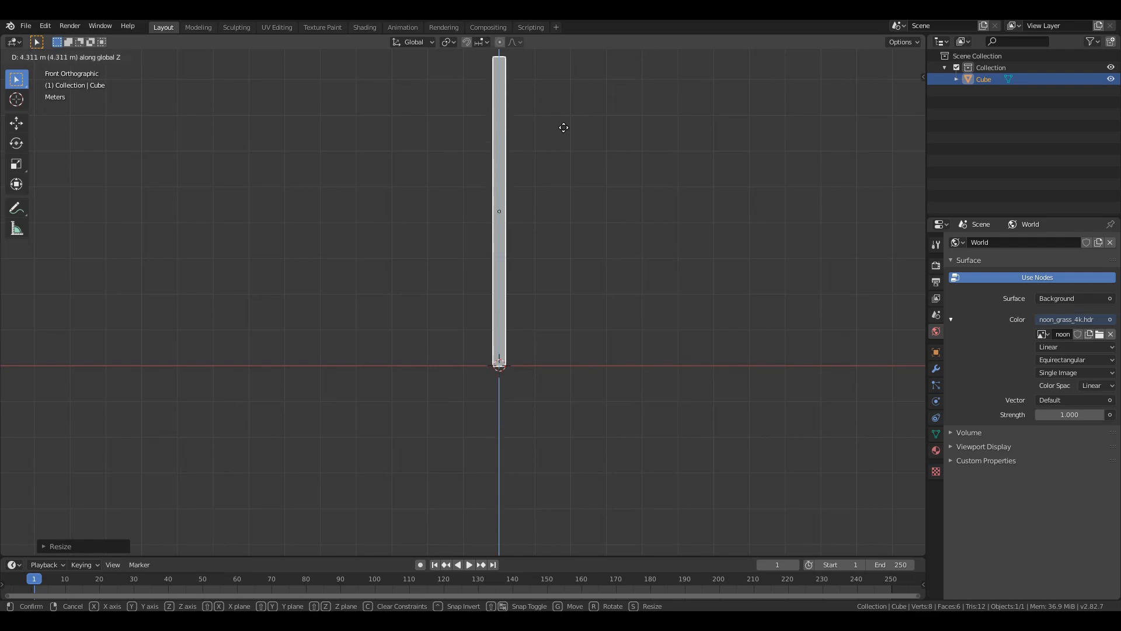
right_click(564, 128)
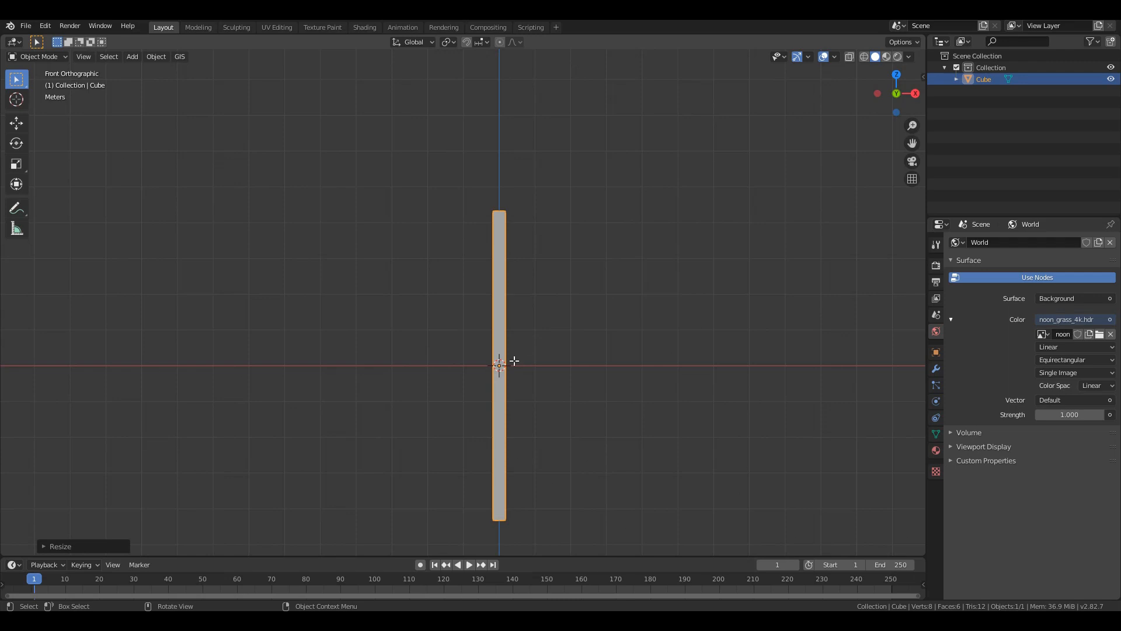
Step: Move the post's mesh up about 4.33 m along Z in Edit Mode so its base sits at the object origin
key(Tab)
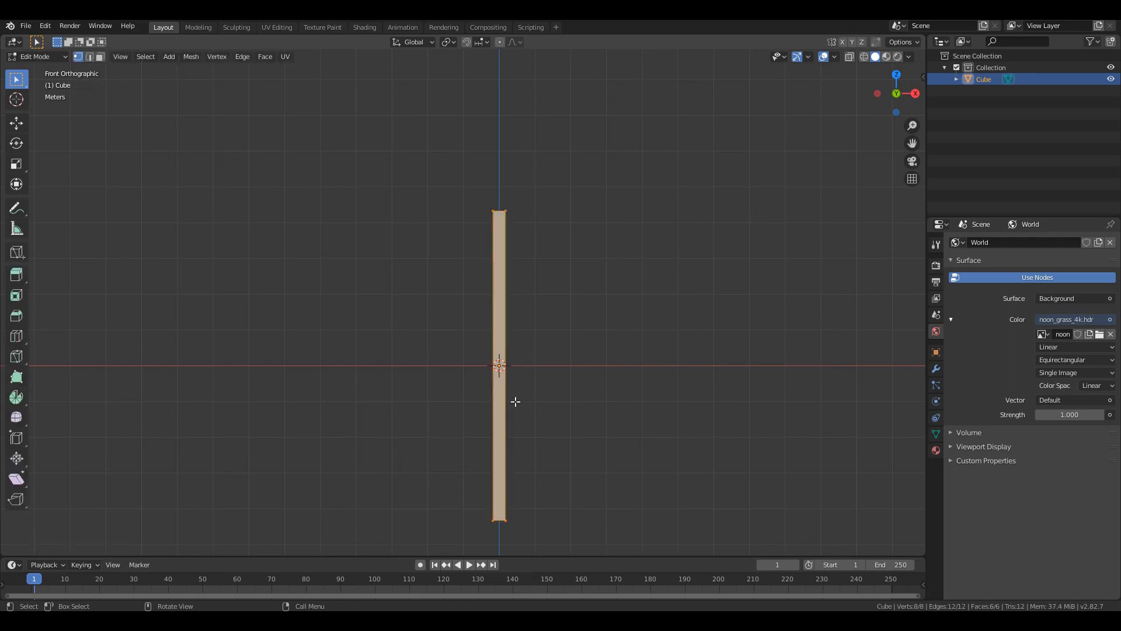
key(g)
key(z)
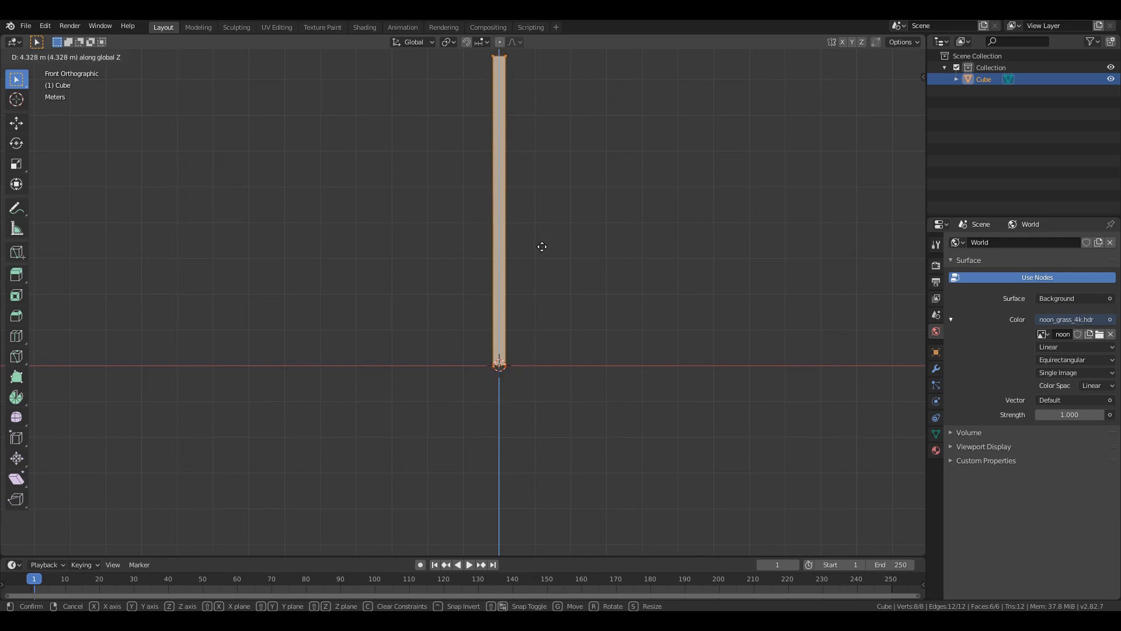
click(542, 246)
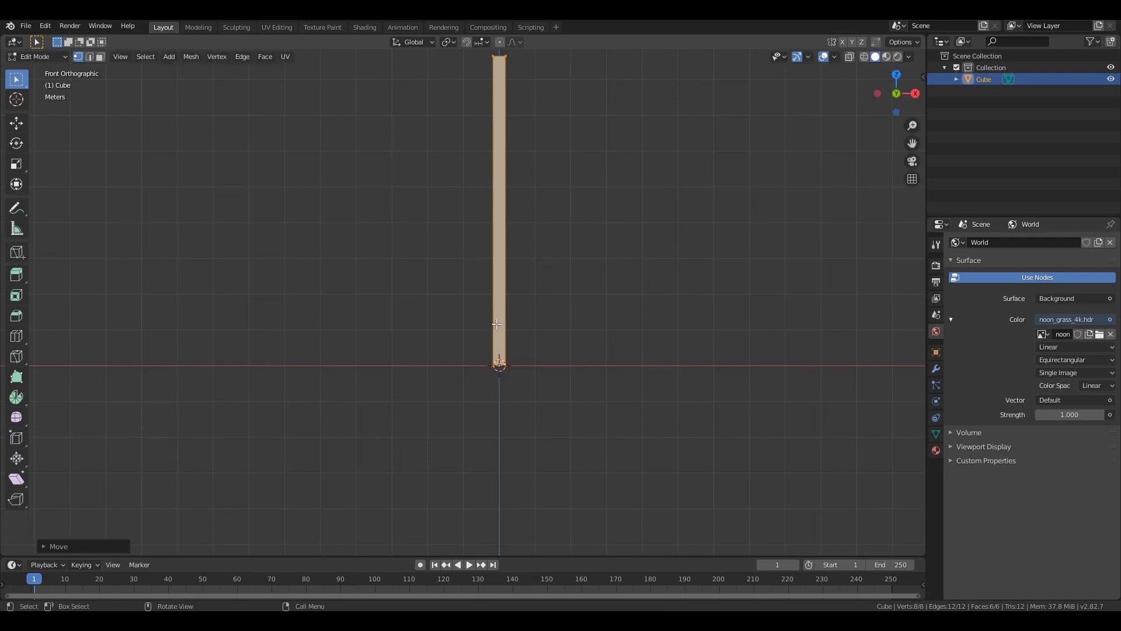
shift+middle_drag(487, 373, 482, 441)
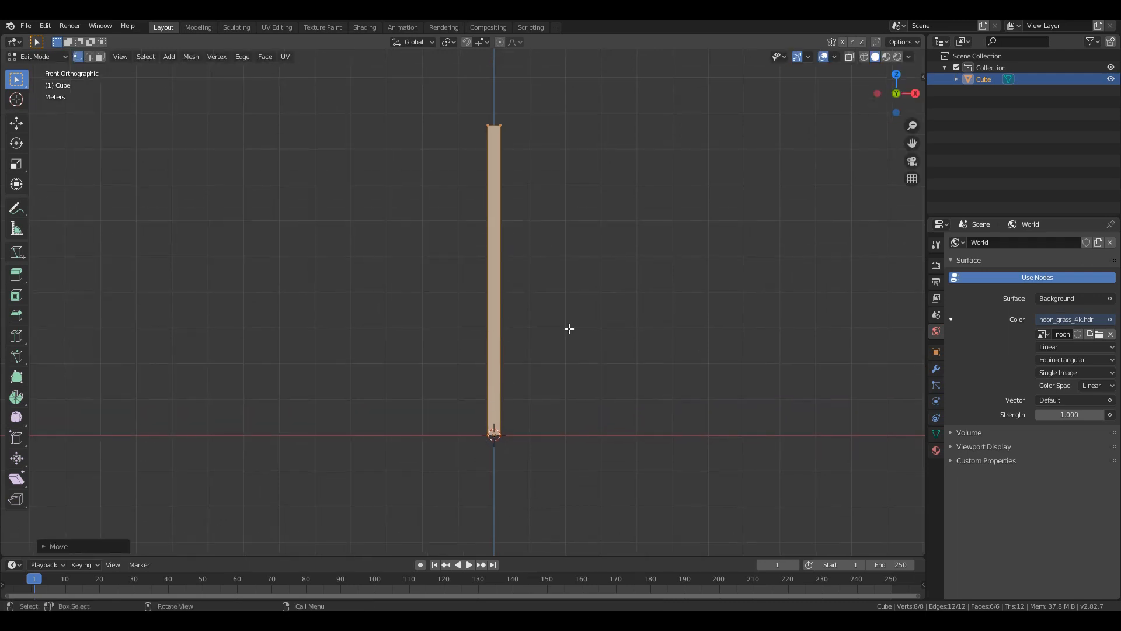
key(Tab)
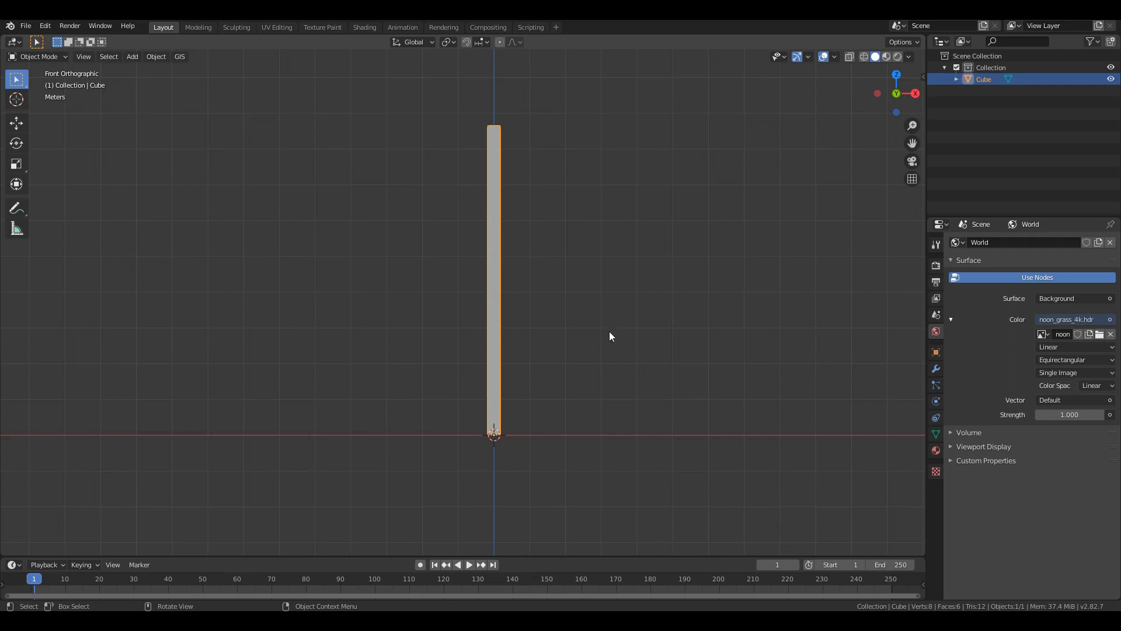
Step: Add an Array modifier to the post with a count of 4 and a relative X offset of 17.2
scroll(485, 395, up, 2)
shift+middle_drag(523, 437, 282, 375)
scroll(408, 272, up, 6)
scroll(520, 389, down, 7)
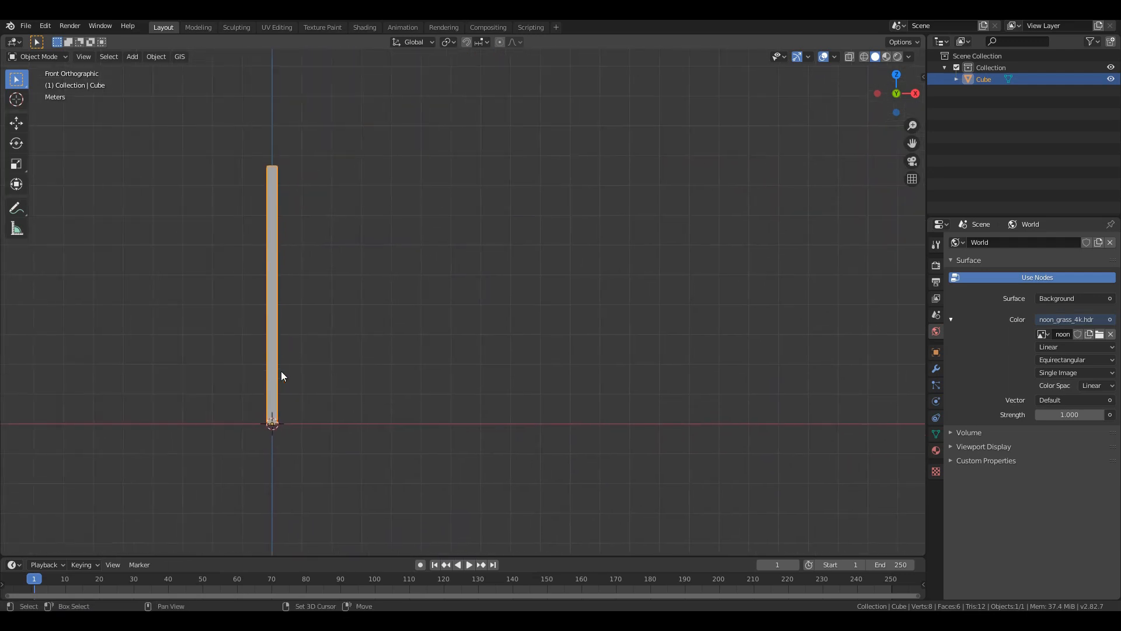
click(936, 369)
click(992, 243)
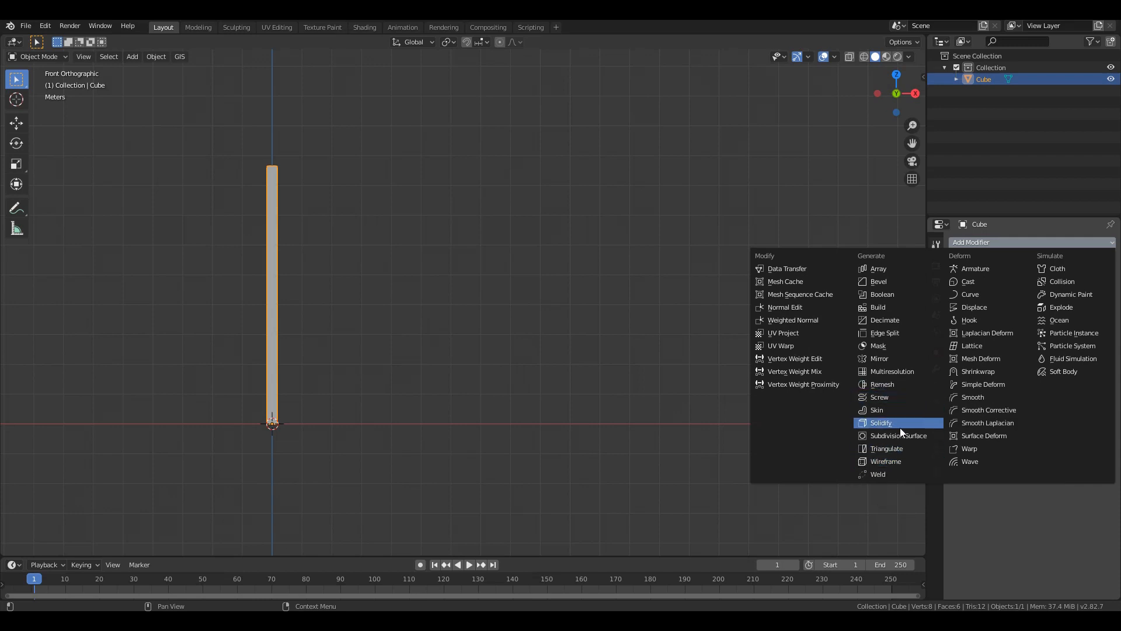
click(889, 269)
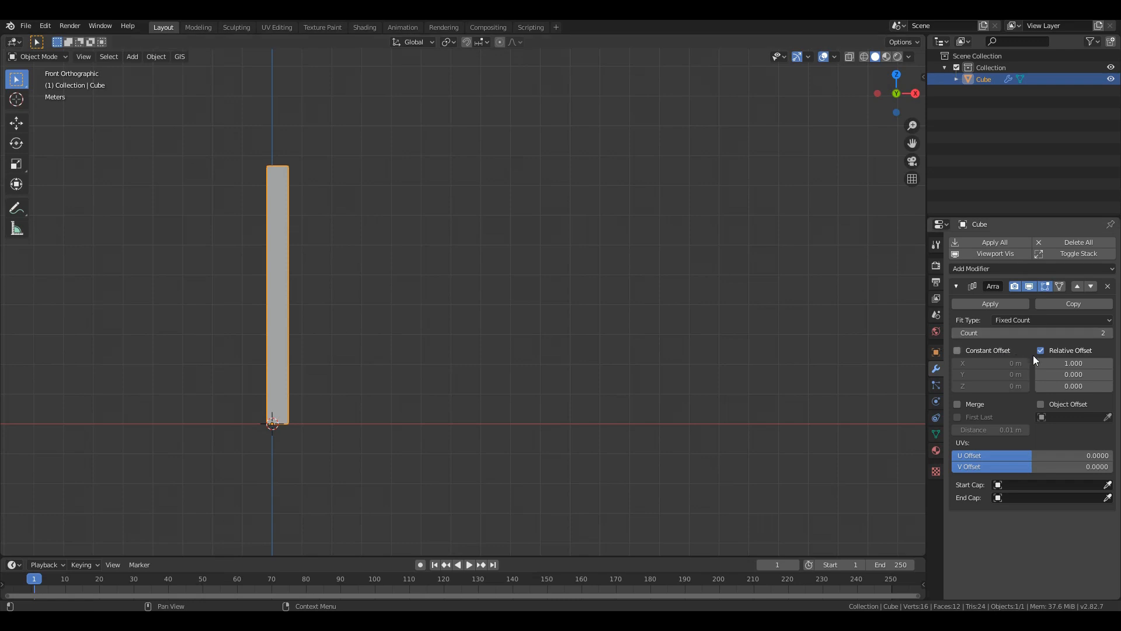
drag(1059, 362, 1104, 362)
click(1108, 332)
click(1108, 332)
scroll(655, 363, down, 1)
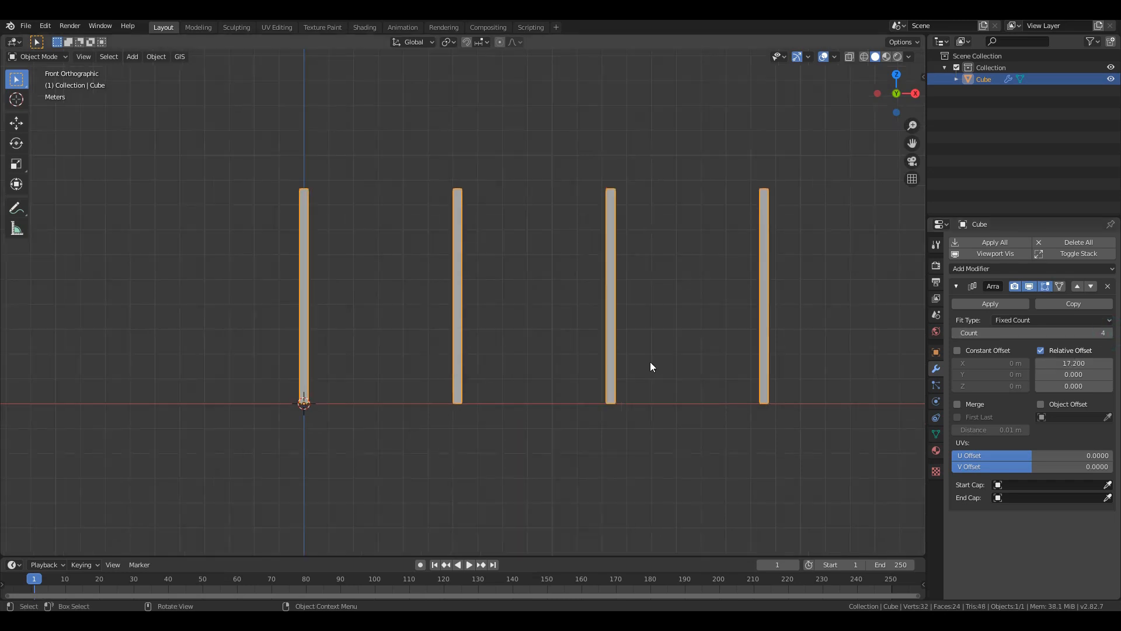
Step: Keep the array count at 4 and reduce its relative X offset to 10.8
middle_drag(434, 360, 560, 377)
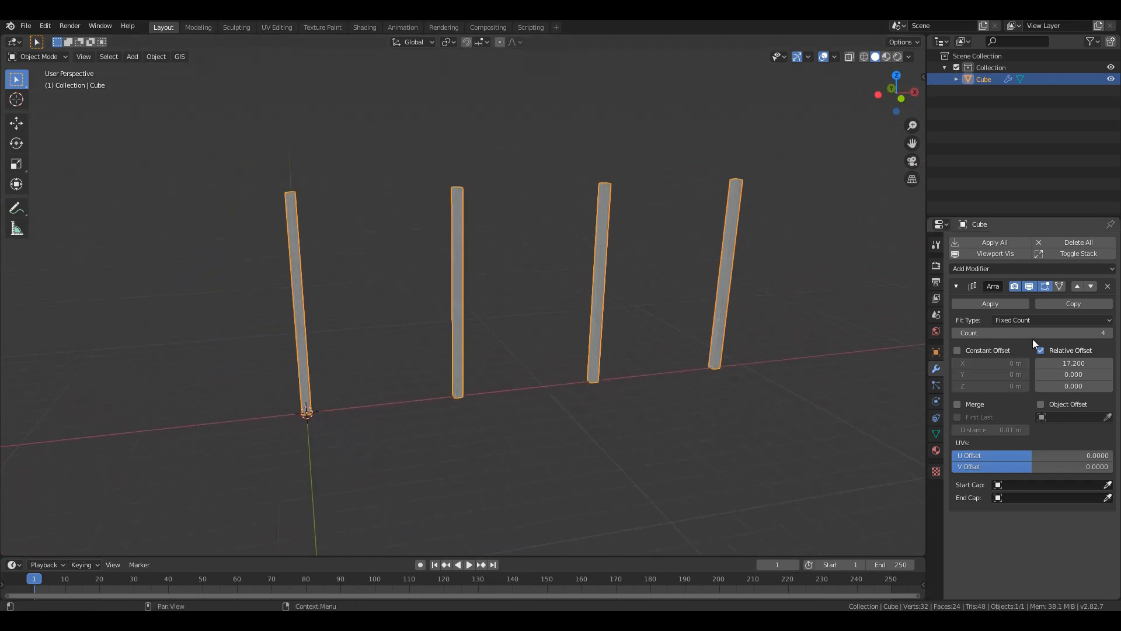
drag(1038, 333, 1047, 333)
click(1055, 333)
text(4)
key(Return)
drag(1077, 363, 1004, 364)
middle_drag(649, 377, 587, 407)
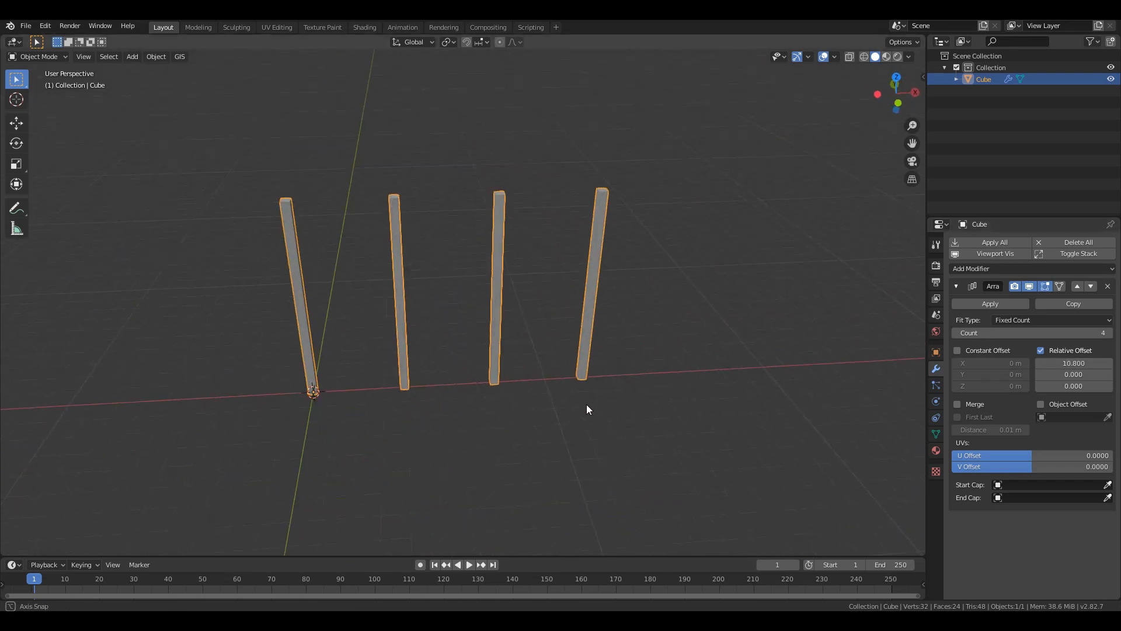
double_click(1089, 363)
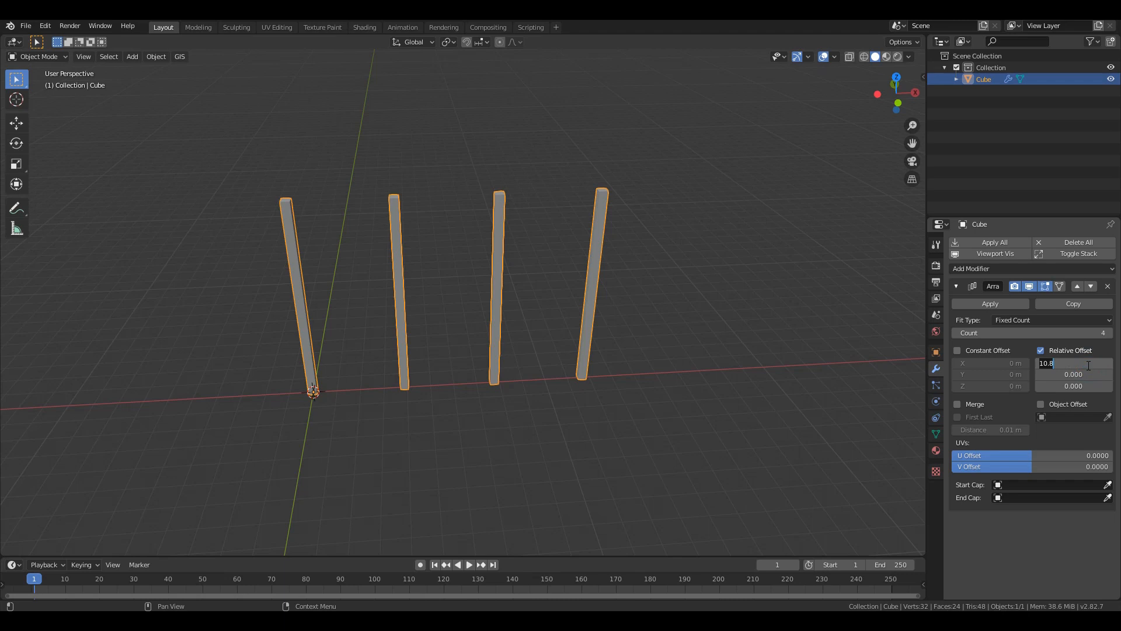
click(367, 385)
Step: Duplicate the first post's mesh in place in Edit Mode and rotate the copy 90° in front view
middle_drag(340, 376, 417, 320)
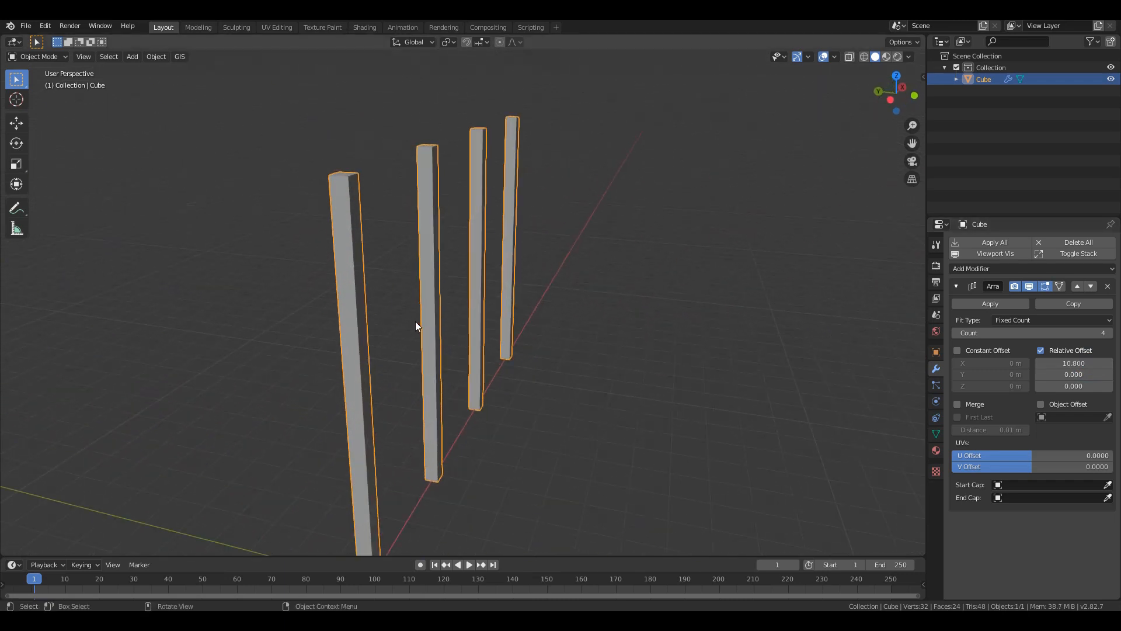
key(Tab)
key(KP_1)
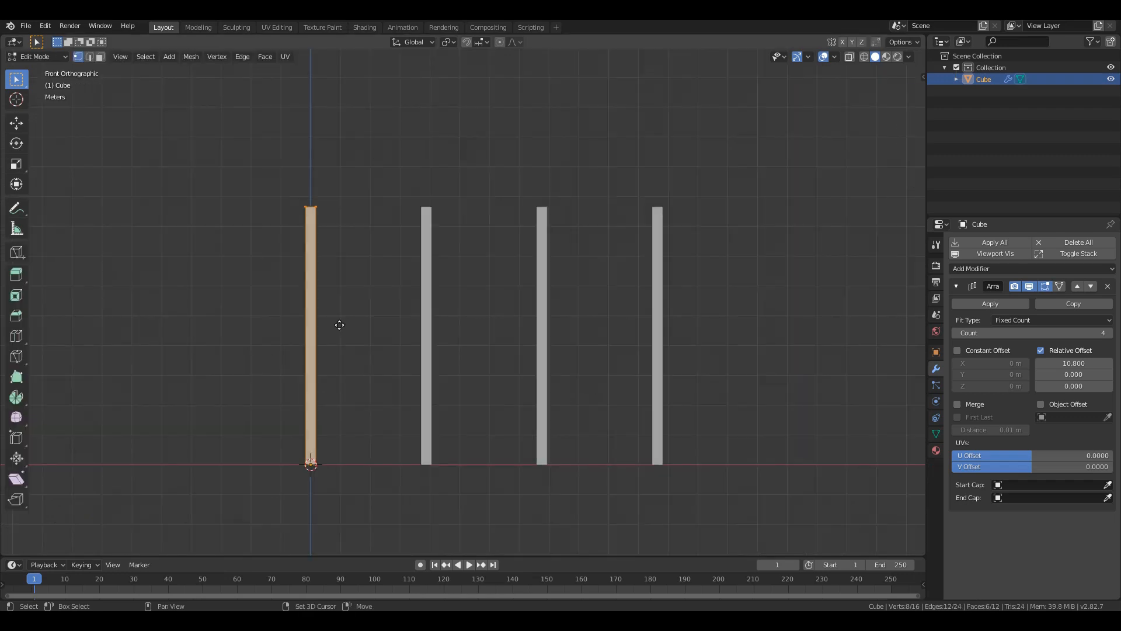
key(g)
right_click(407, 302)
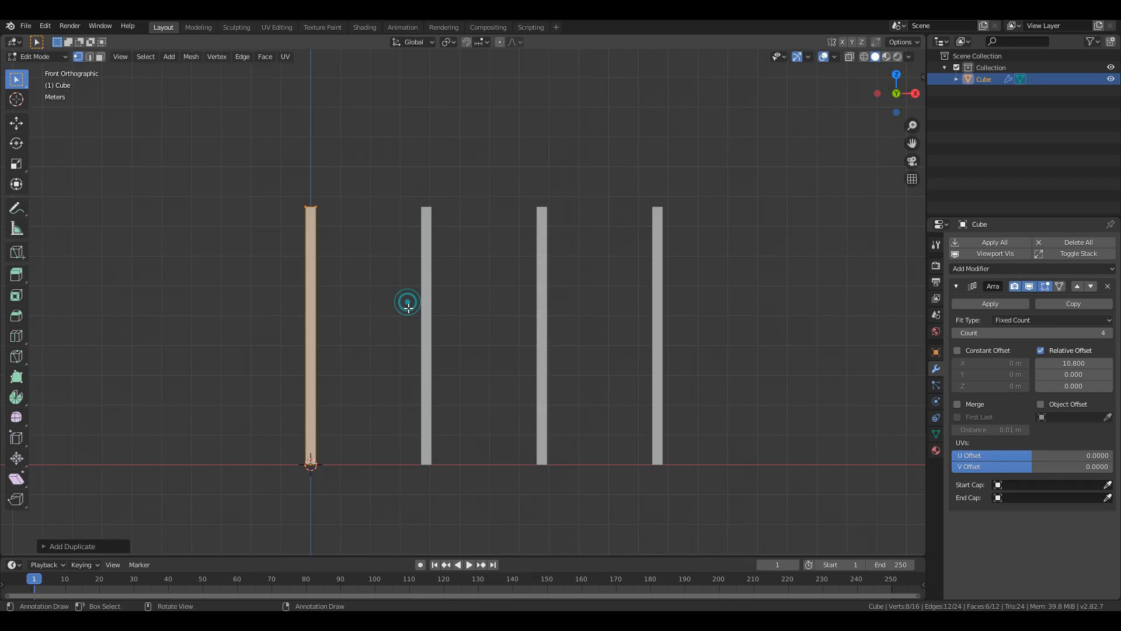
key(r)
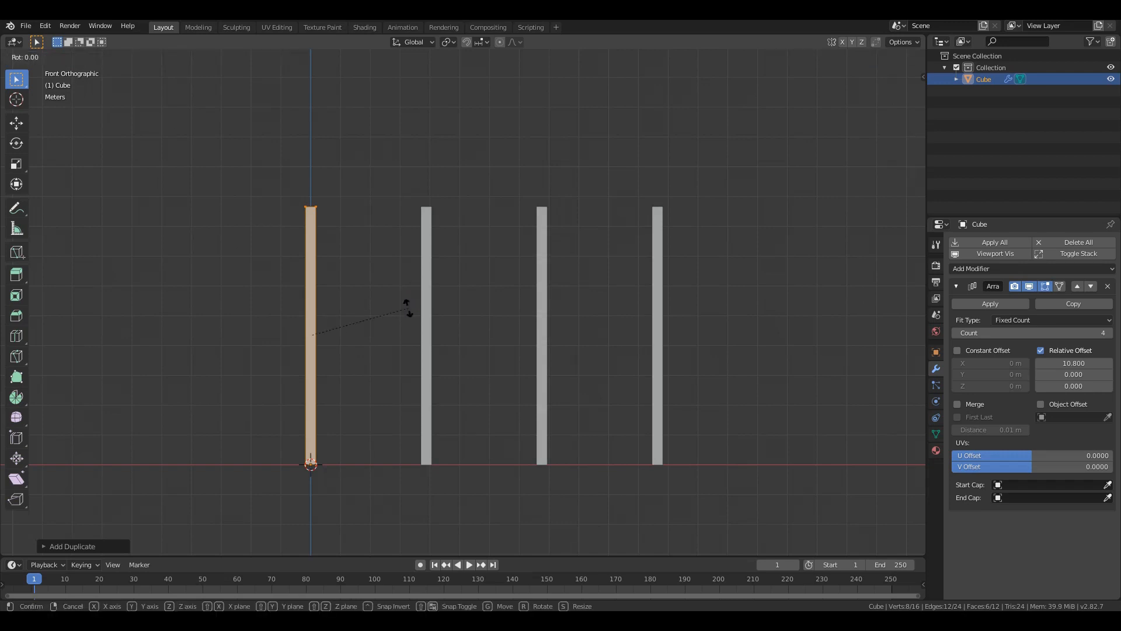
text(90)
key(Return)
middle_drag(407, 306, 436, 362)
Step: Separate the rotated copy into its own object without the array, and move it about 5.6 m along X and 4.4 m up onto the posts
key(KP_5)
key(KP_1)
scroll(464, 329, up, 1)
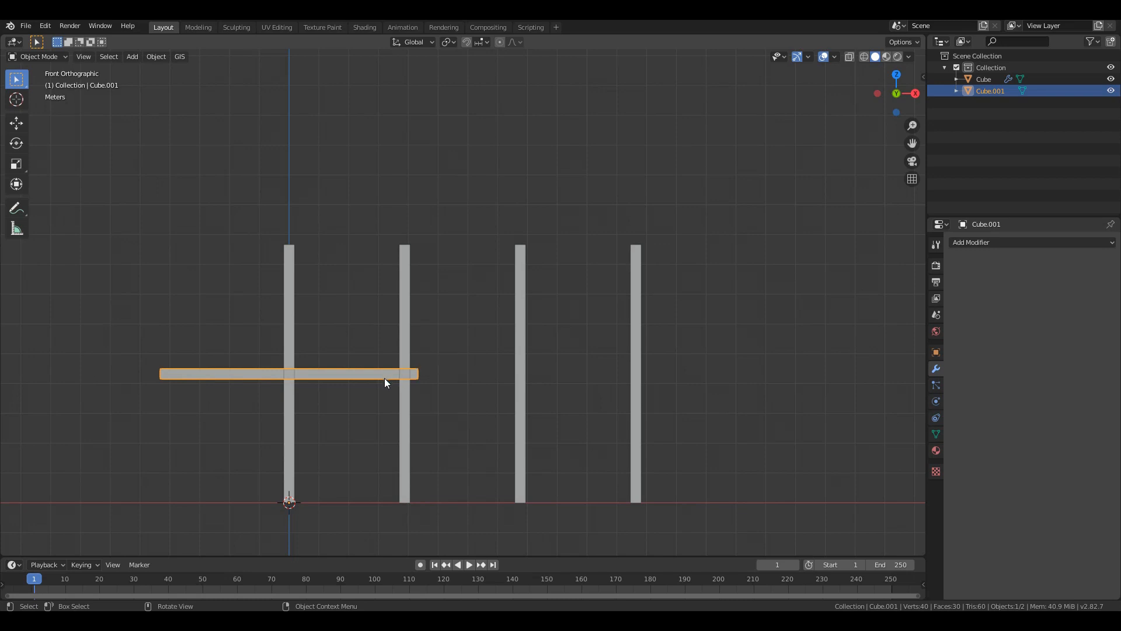
key(g)
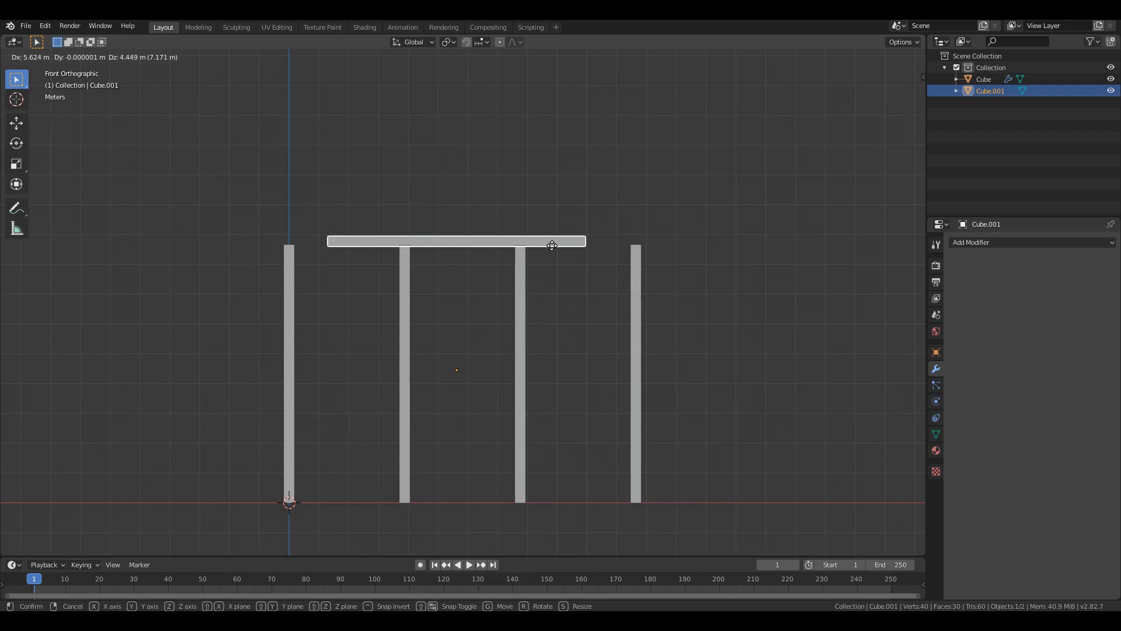
click(552, 245)
Step: Snap the 3D cursor to the centre of the horizontal beam's whole mesh
key(Tab)
key(a)
key(shift+s)
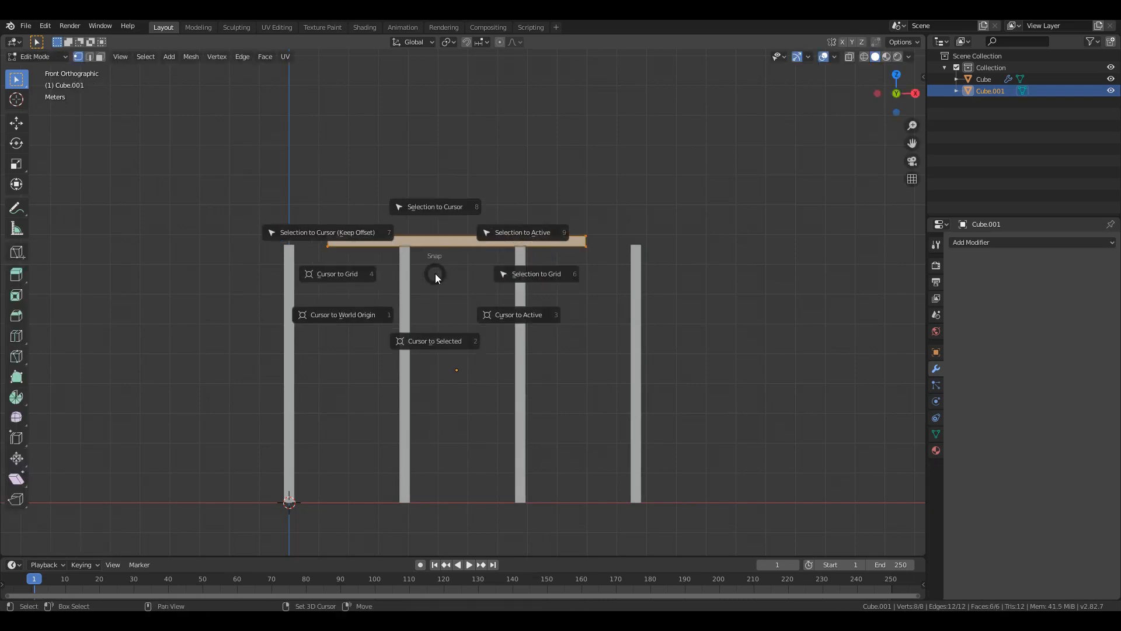
click(436, 342)
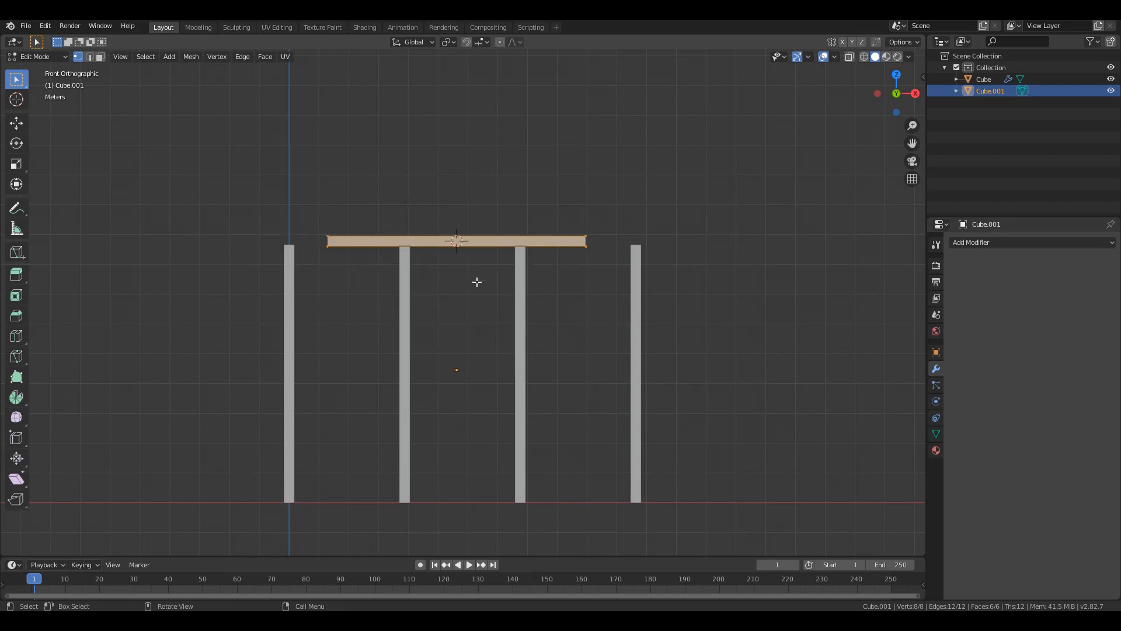
Step: Return to Object Mode and set the horizontal beam's origin to the 3D cursor
key(Tab)
right_click(469, 243)
mouse_move(471, 242)
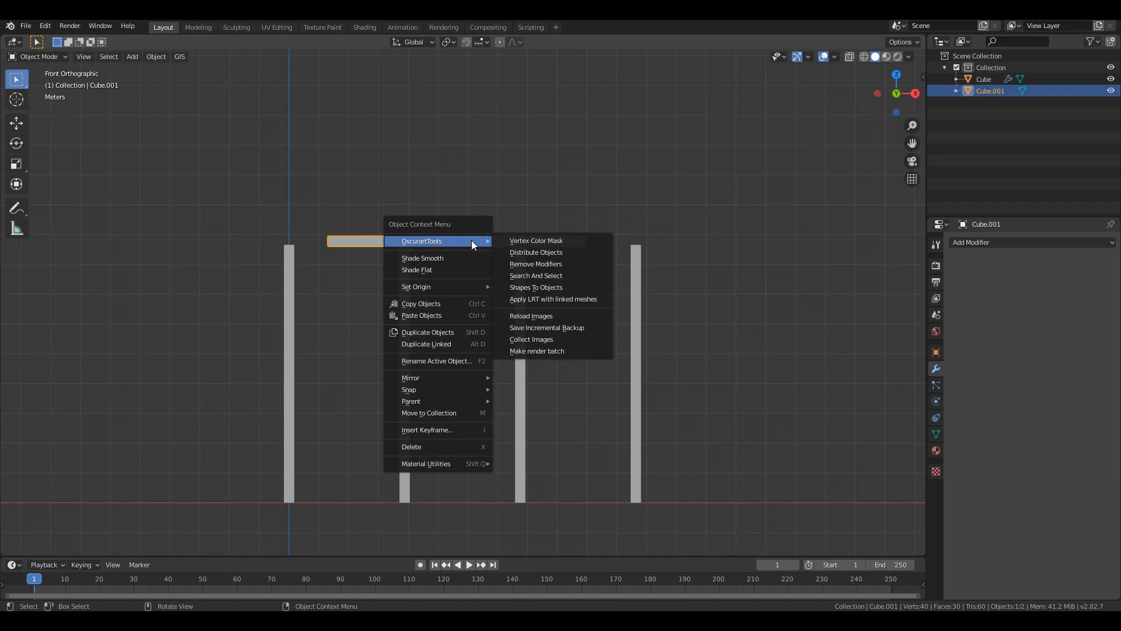
mouse_move(449, 286)
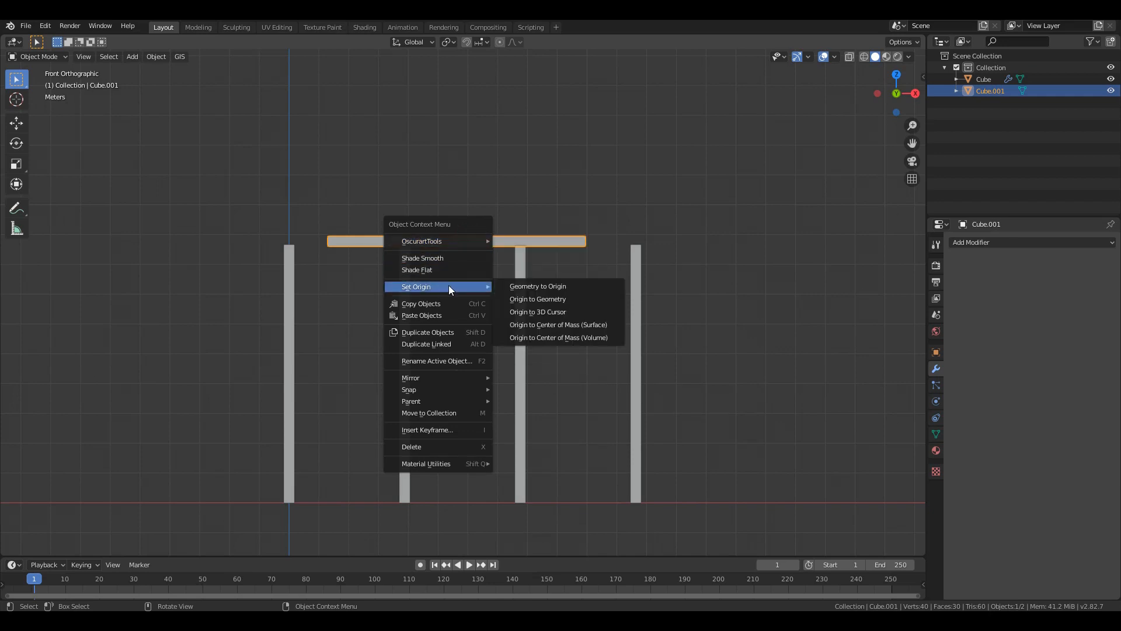
click(532, 312)
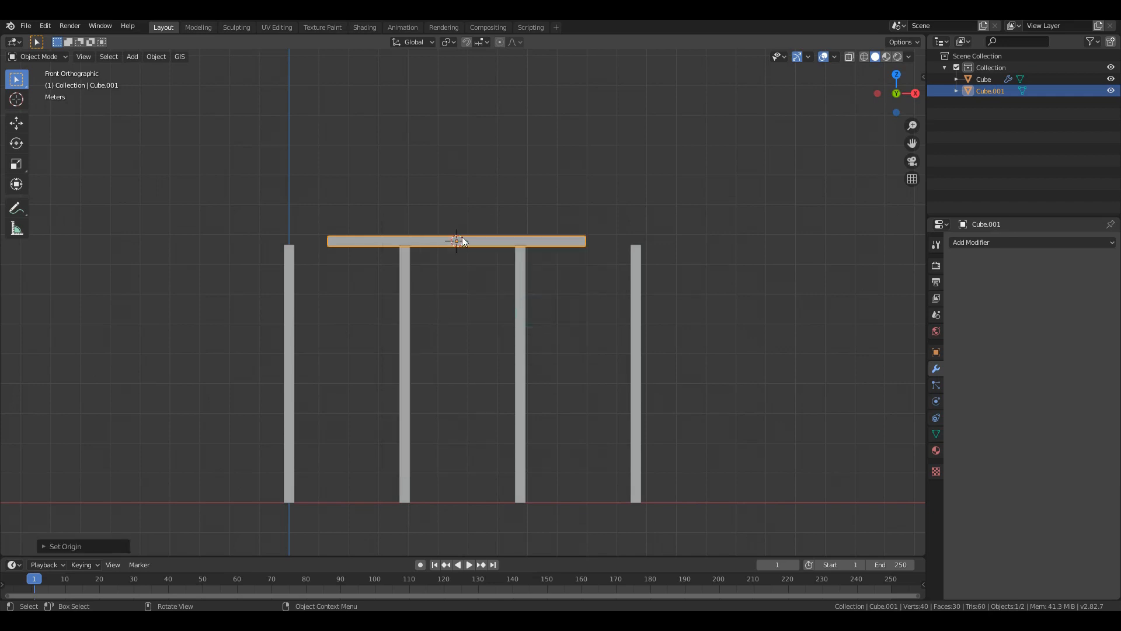
Step: Scale the beam by about 1.58 along X so it extends past both outer posts
scroll(493, 264, up, 1)
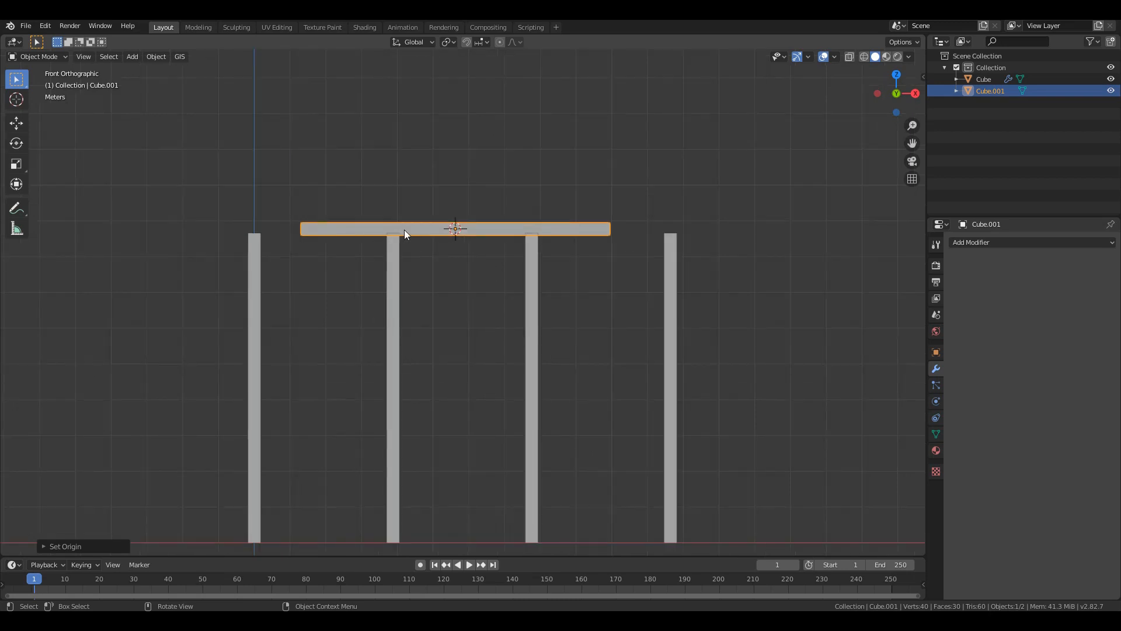
key(s)
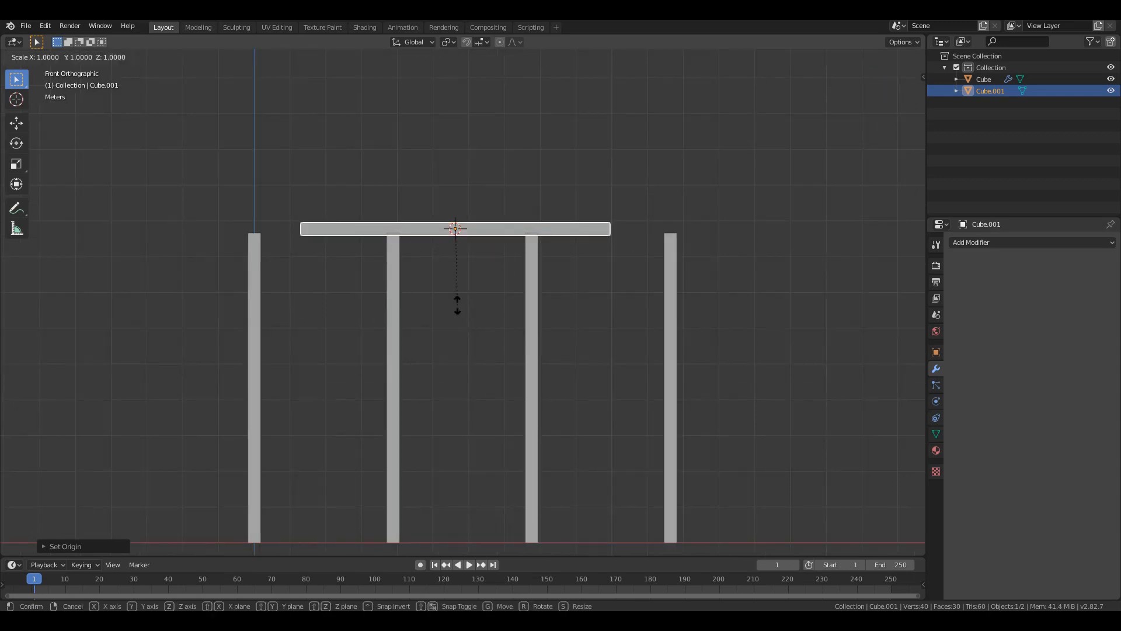
key(x)
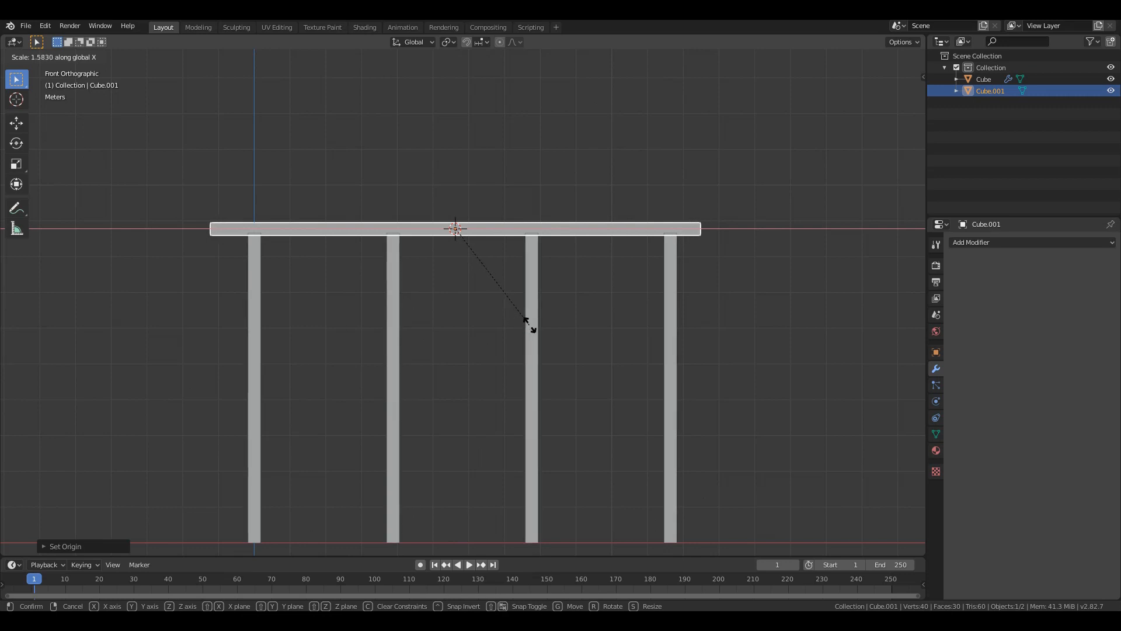
click(526, 323)
Step: Widen the beam by scaling it about 1.18 along Y so it overhangs the posts' sides
scroll(486, 279, up, 1)
shift+middle_drag(477, 275, 486, 293)
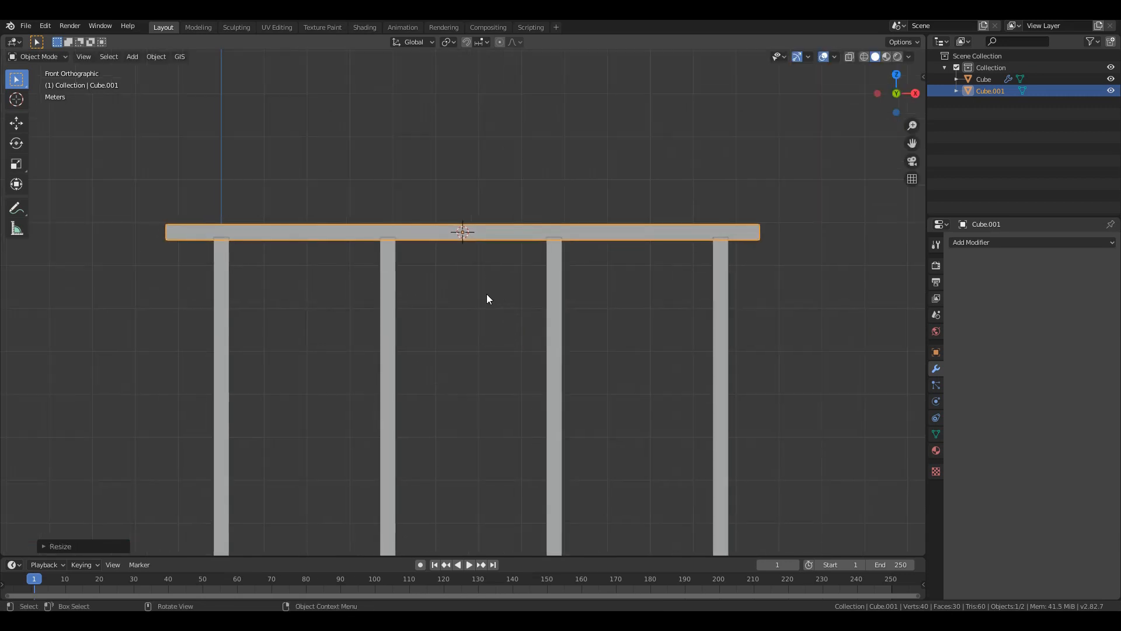
middle_drag(257, 329, 393, 303)
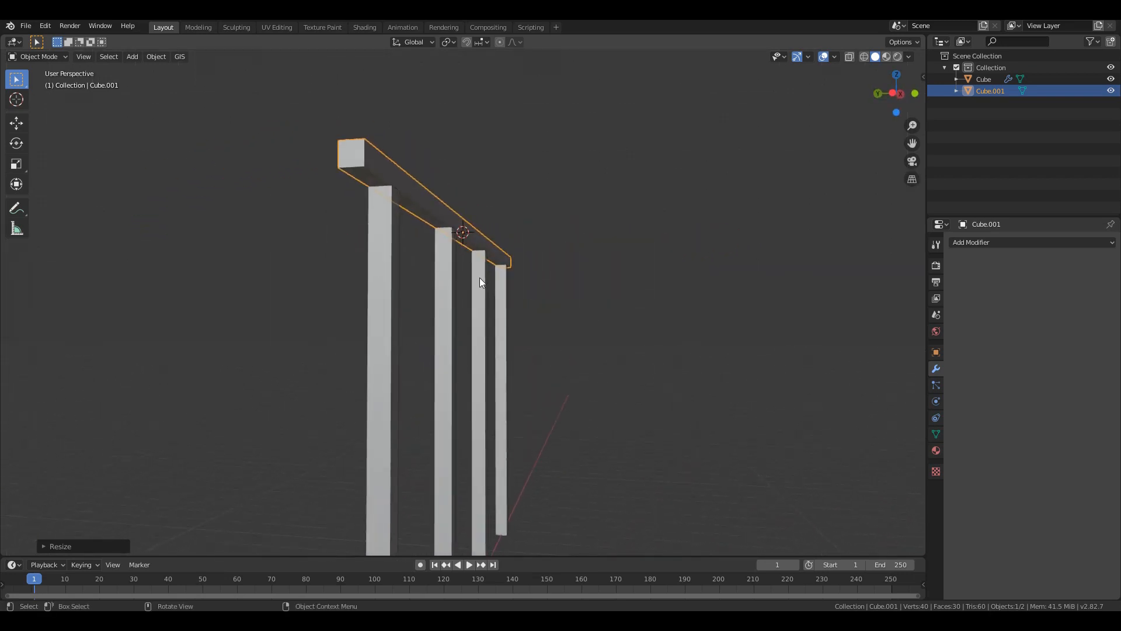
key(s)
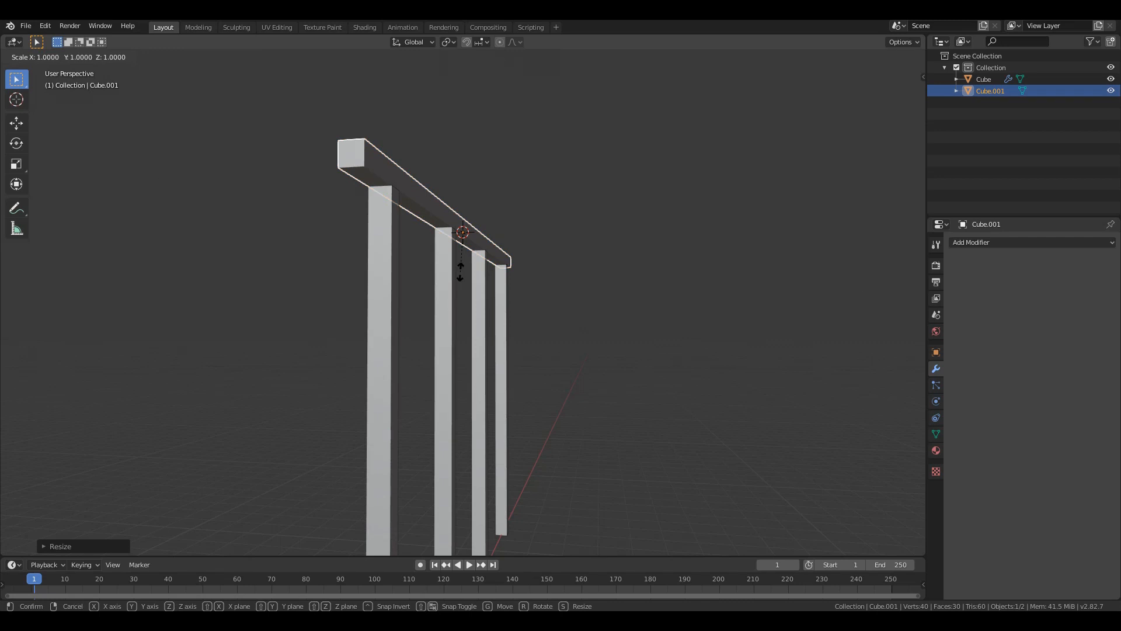
key(y)
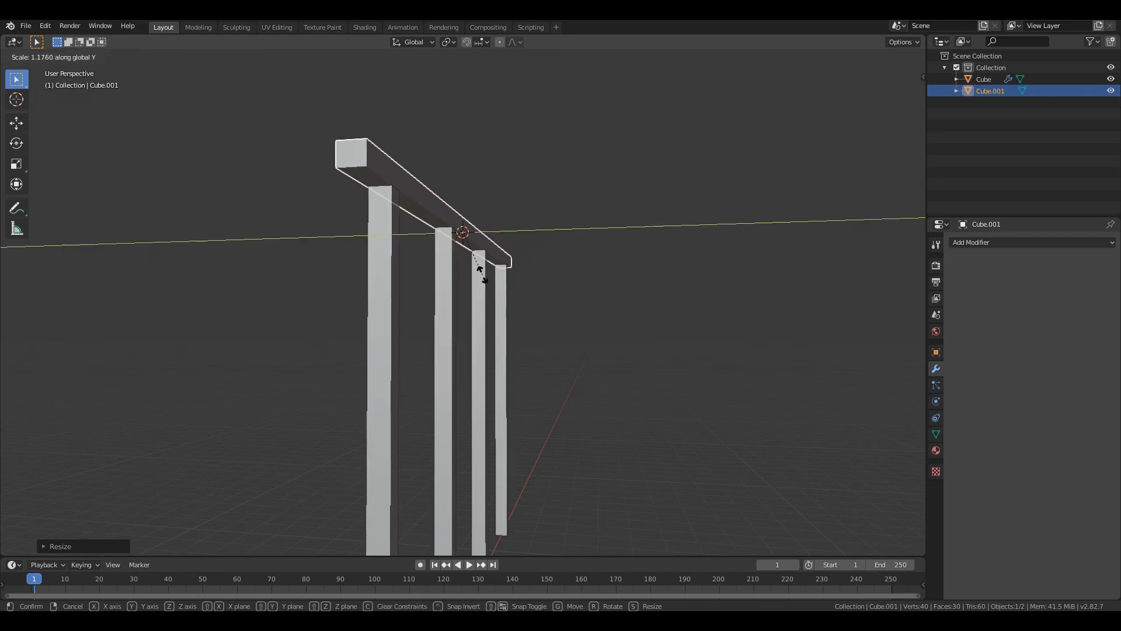
click(483, 273)
Step: Shorten the beam slightly along X, keeping a small overhang beyond the outer posts
middle_drag(485, 275, 365, 191)
middle_drag(364, 167, 451, 361)
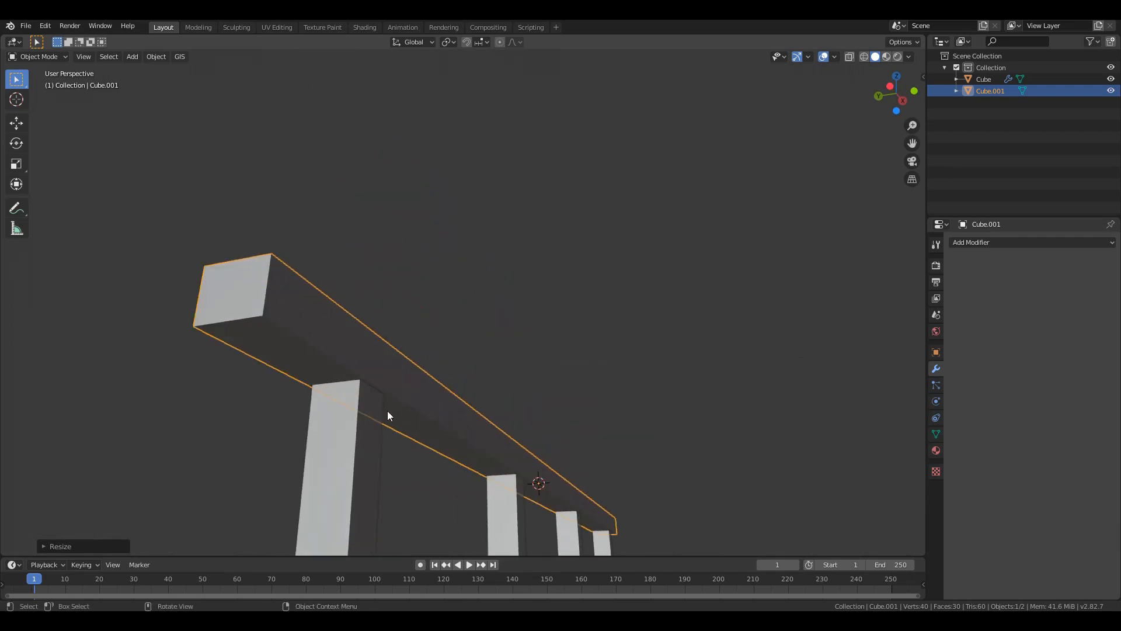
scroll(388, 411, down, 3)
key(s)
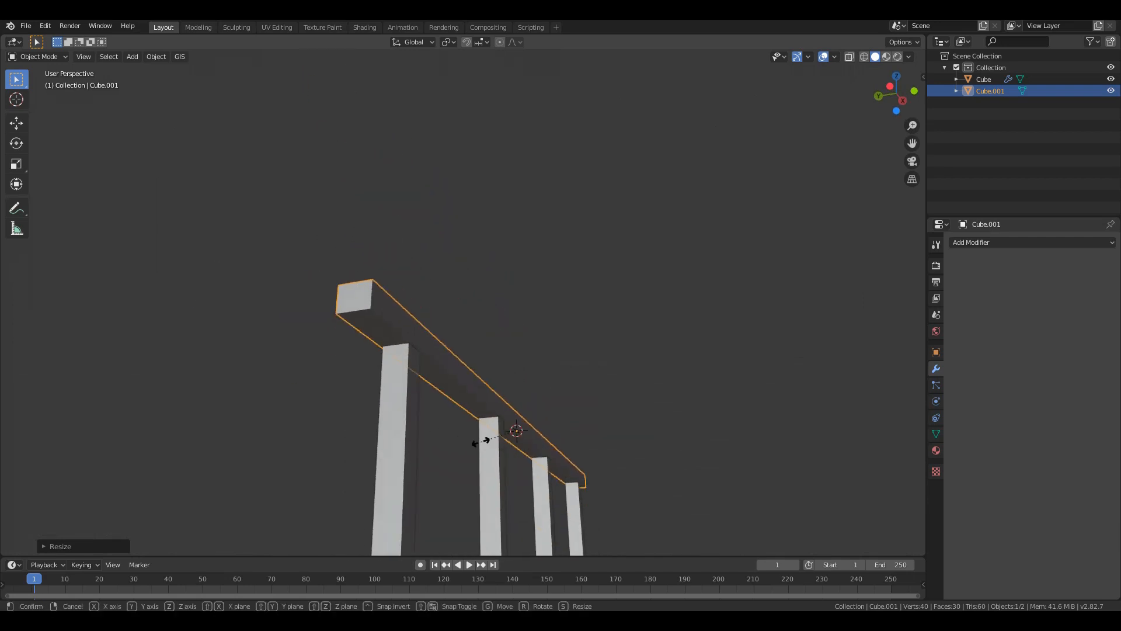
key(x)
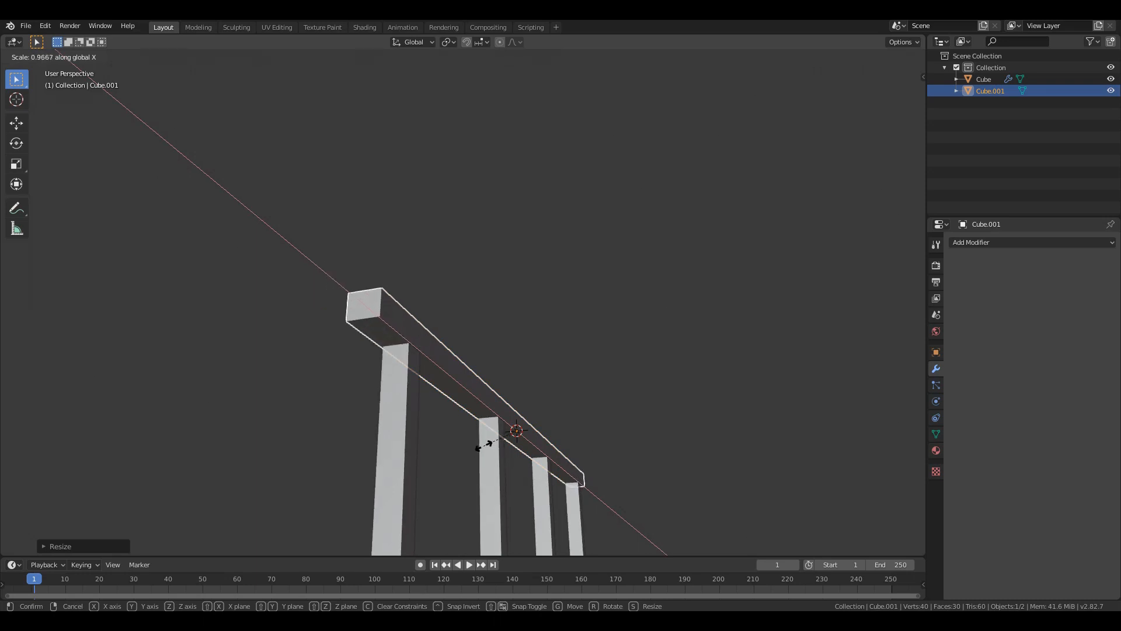
click(467, 443)
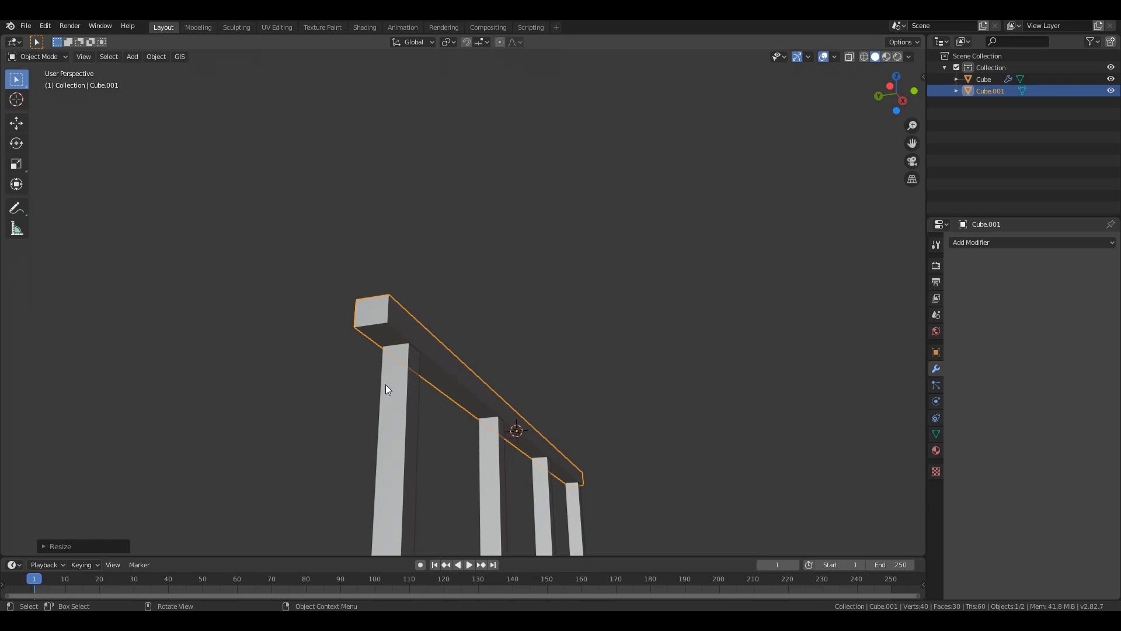
Step: Rotate the beam's whole mesh about -15.5° around global X in Edit Mode
alt+middle_drag(385, 390, 471, 388)
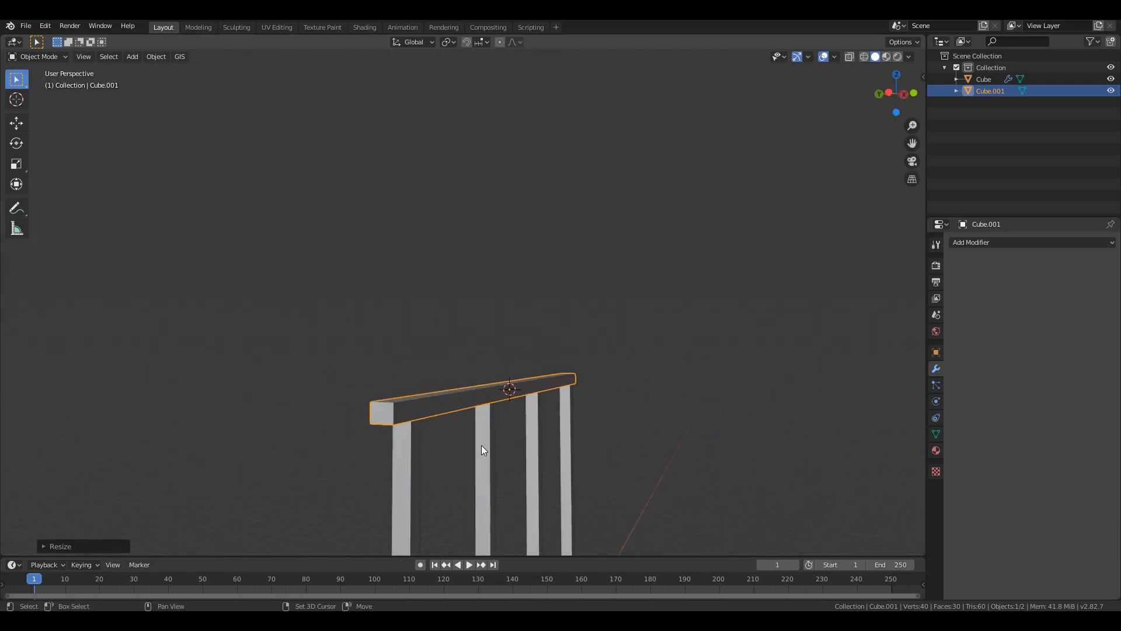
middle_drag(483, 446, 378, 305)
middle_drag(179, 307, 376, 354)
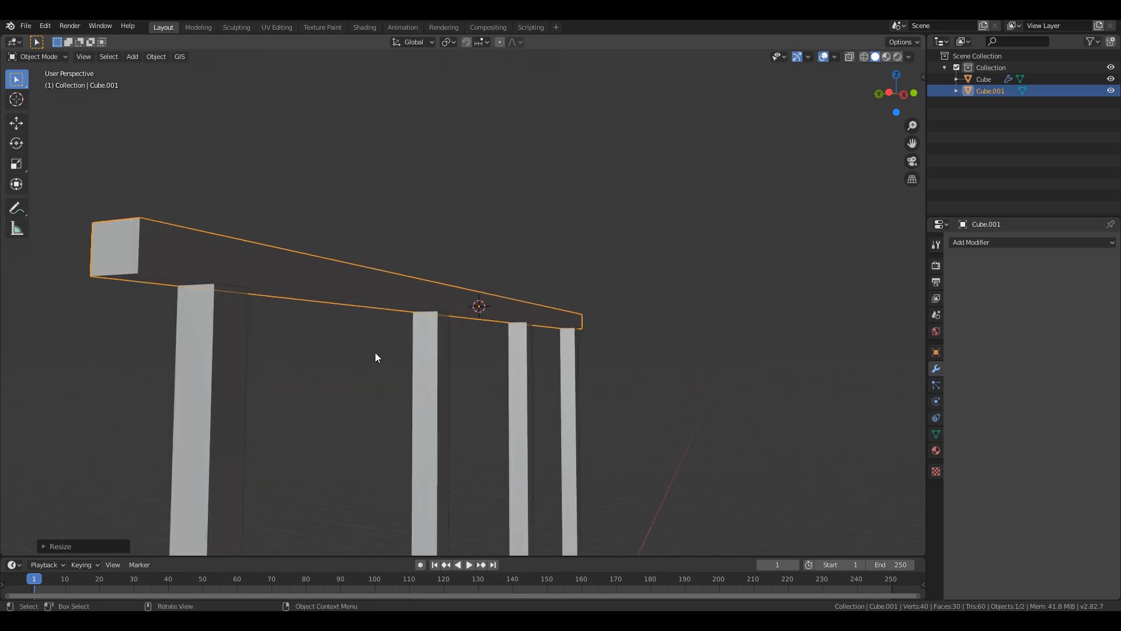
key(KP_3)
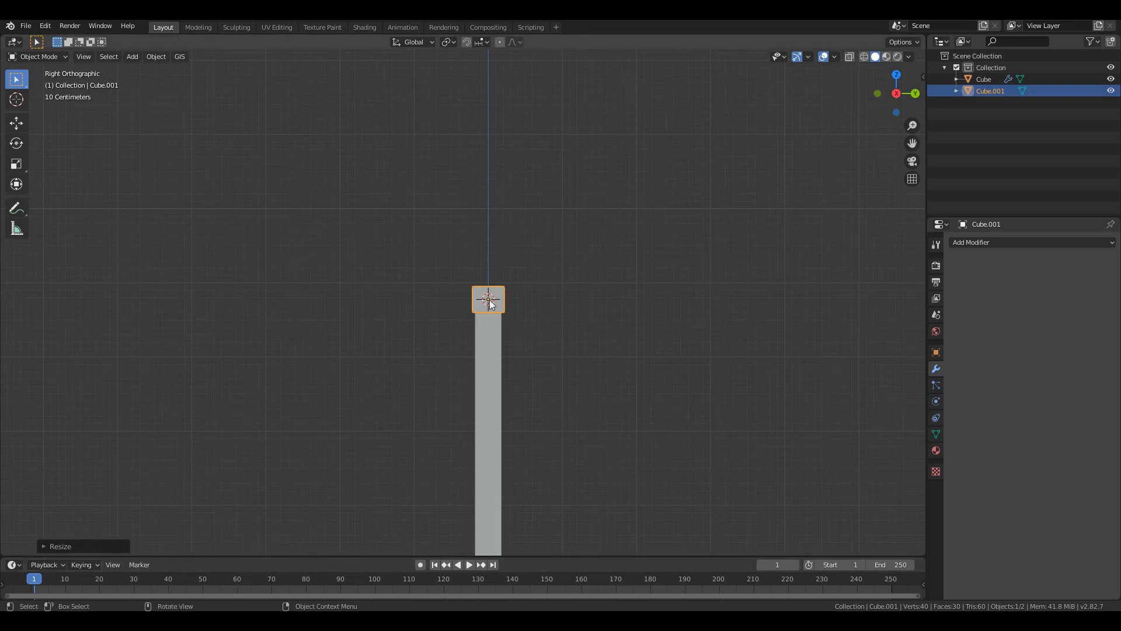
scroll(490, 302, up, 2)
shift+middle_drag(512, 410, 466, 440)
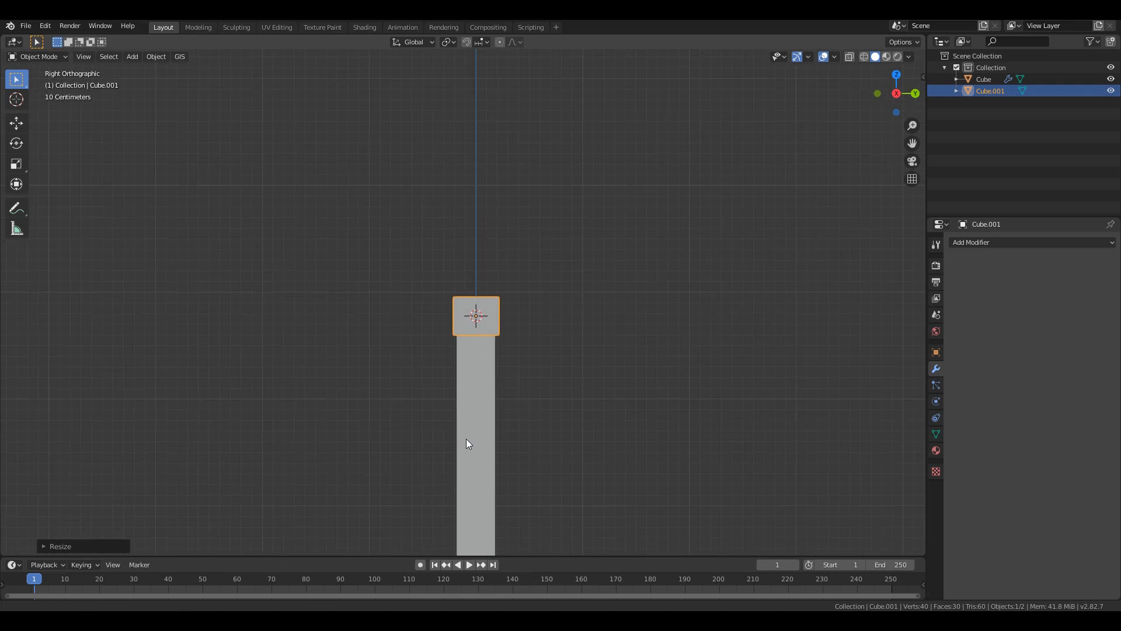
scroll(476, 400, up, 3)
key(Tab)
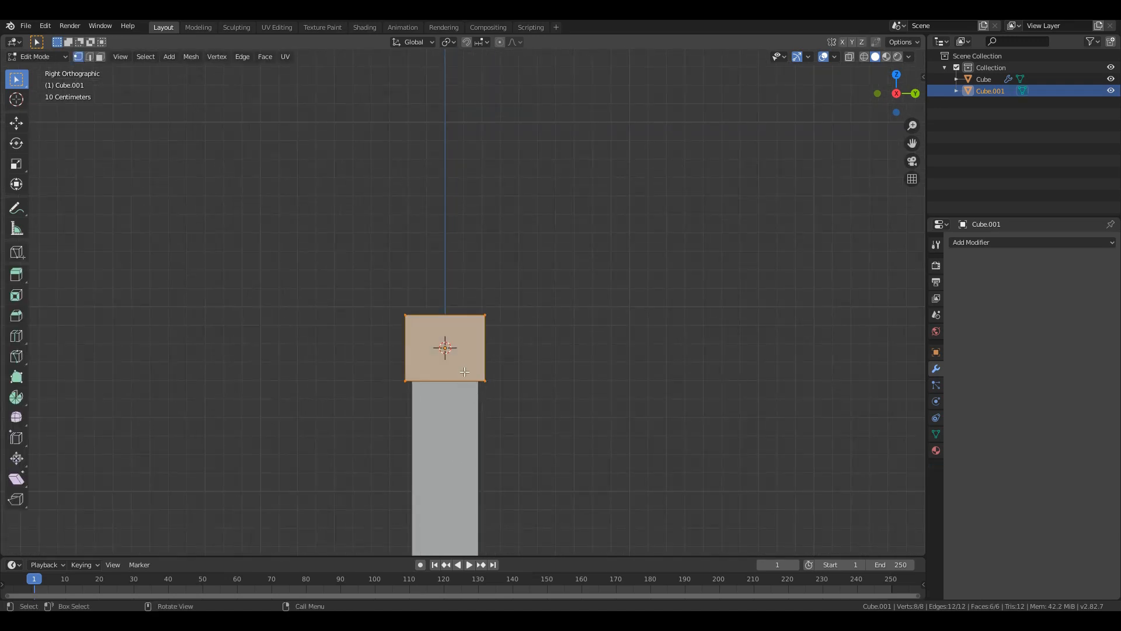
middle_drag(419, 403, 567, 357)
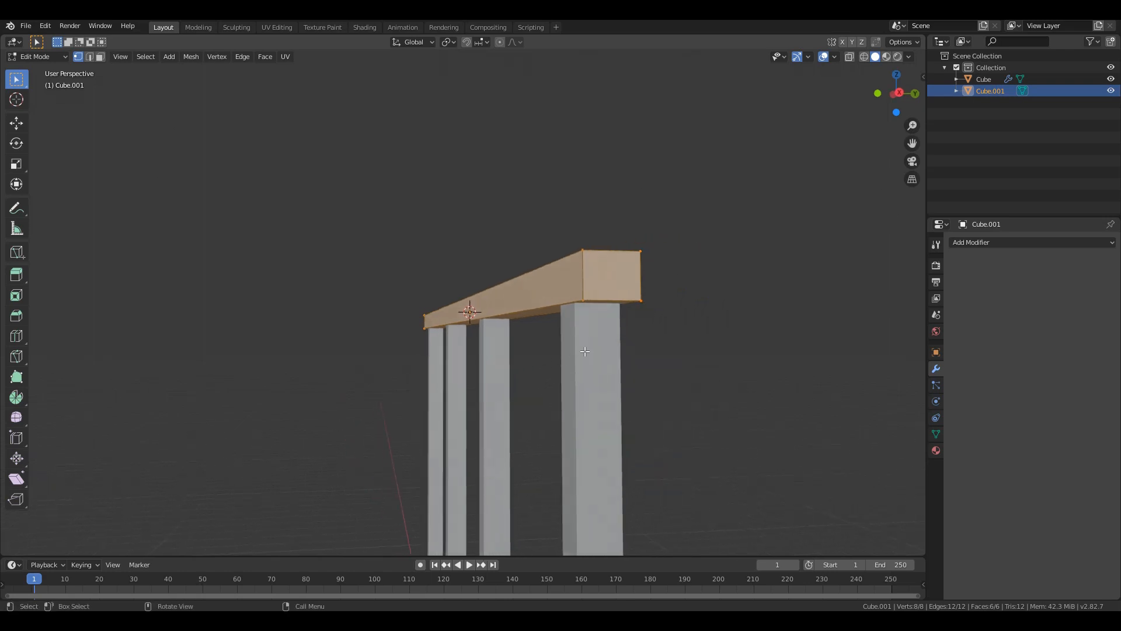
key(r)
key(x)
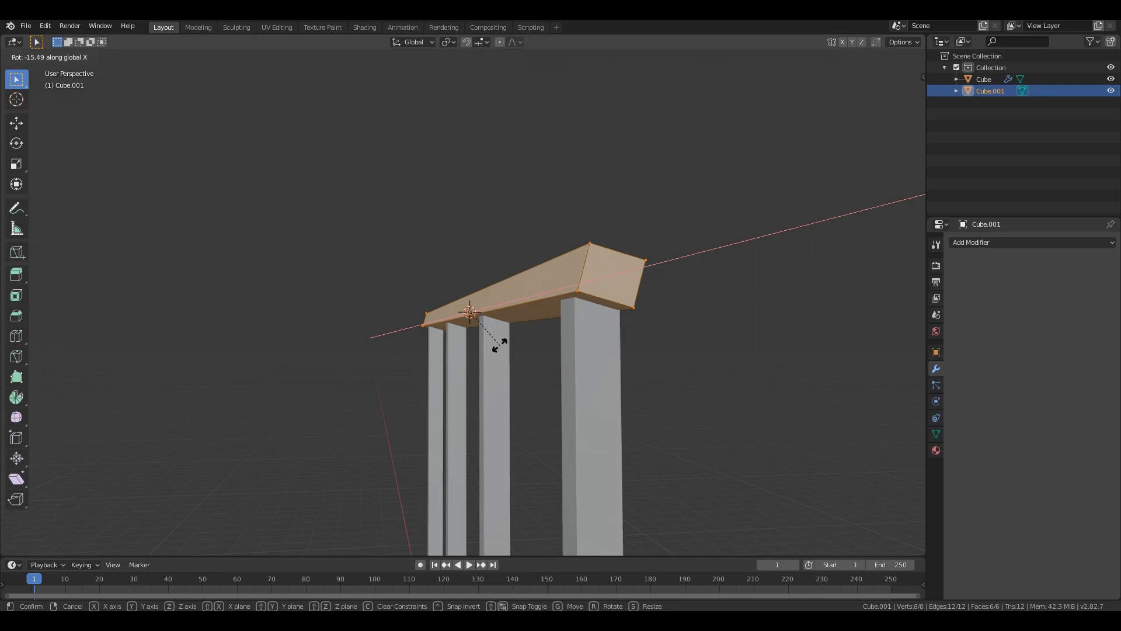
click(500, 344)
Step: Rotate the beam's mesh back around global X in two small turns, the first about 3.7°, leaving a slight tilt
middle_drag(512, 346, 511, 362)
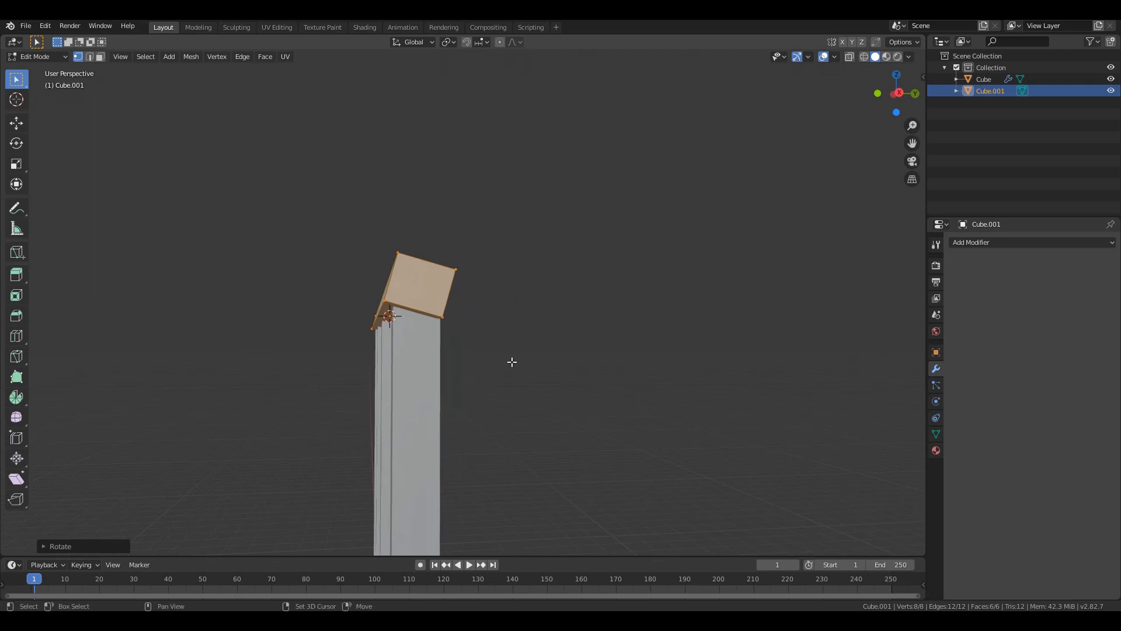
scroll(512, 362, up, 2)
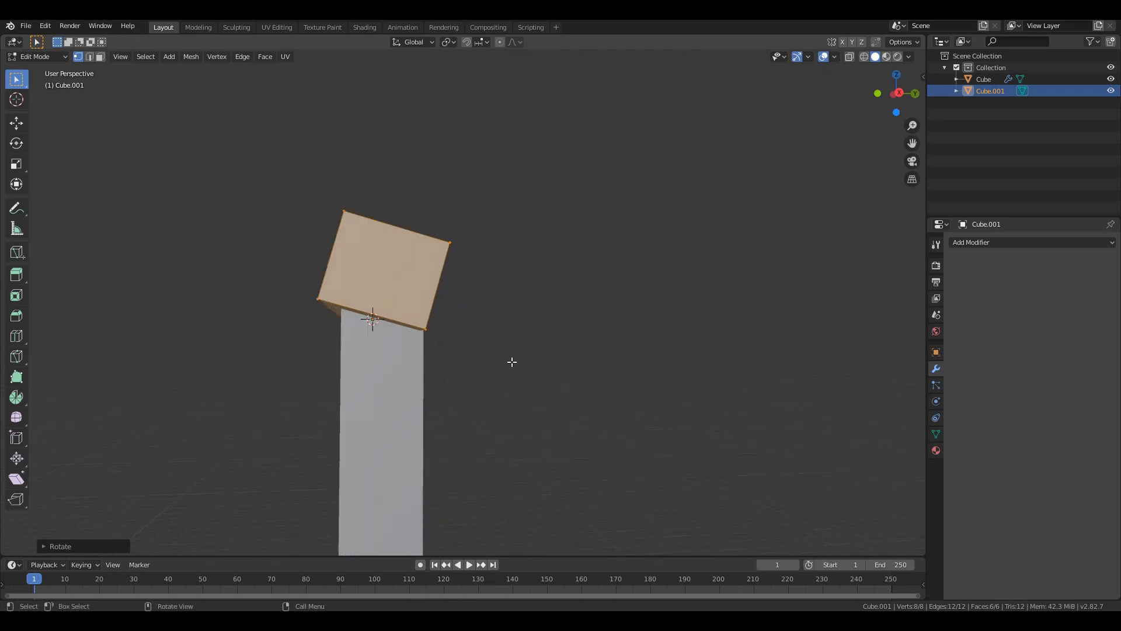
key(r)
key(x)
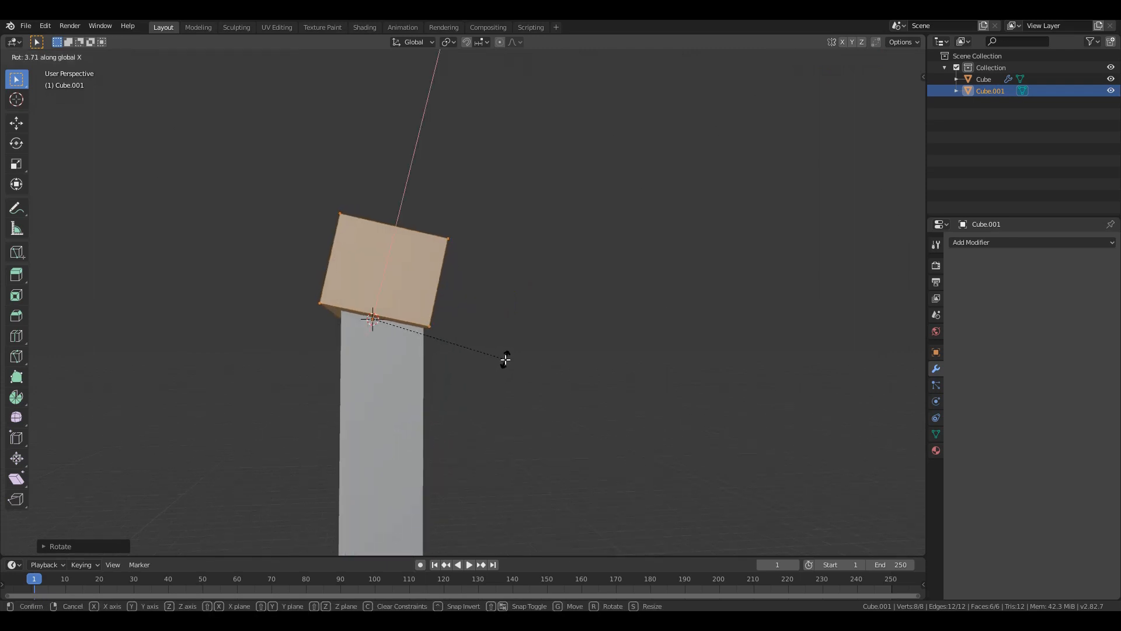
click(507, 358)
middle_drag(443, 358, 443, 353)
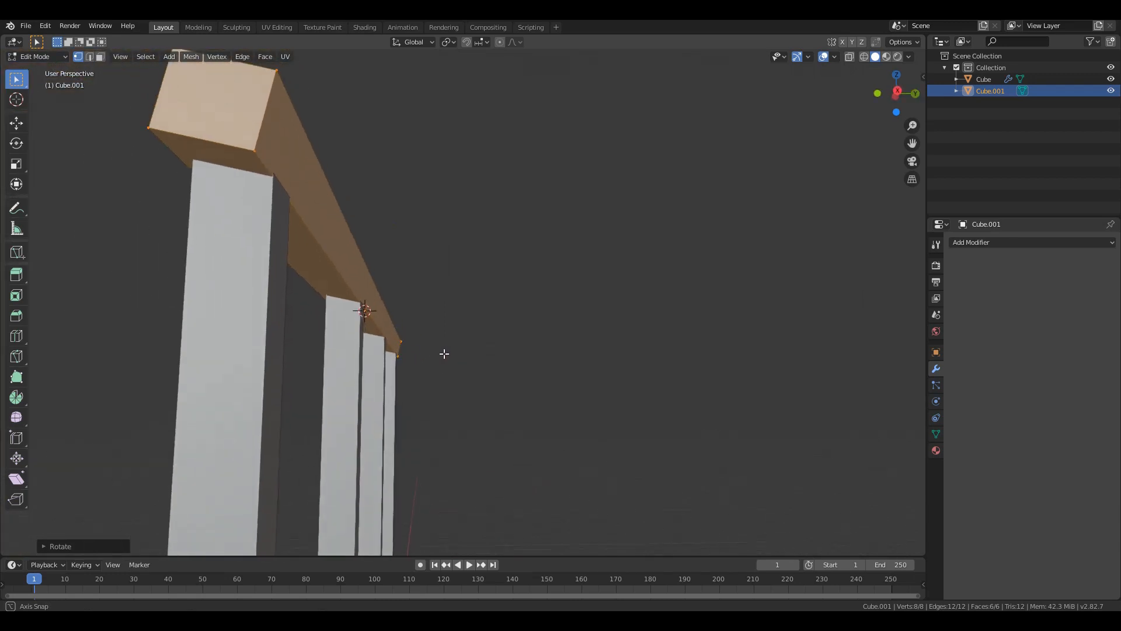
key(r)
key(x)
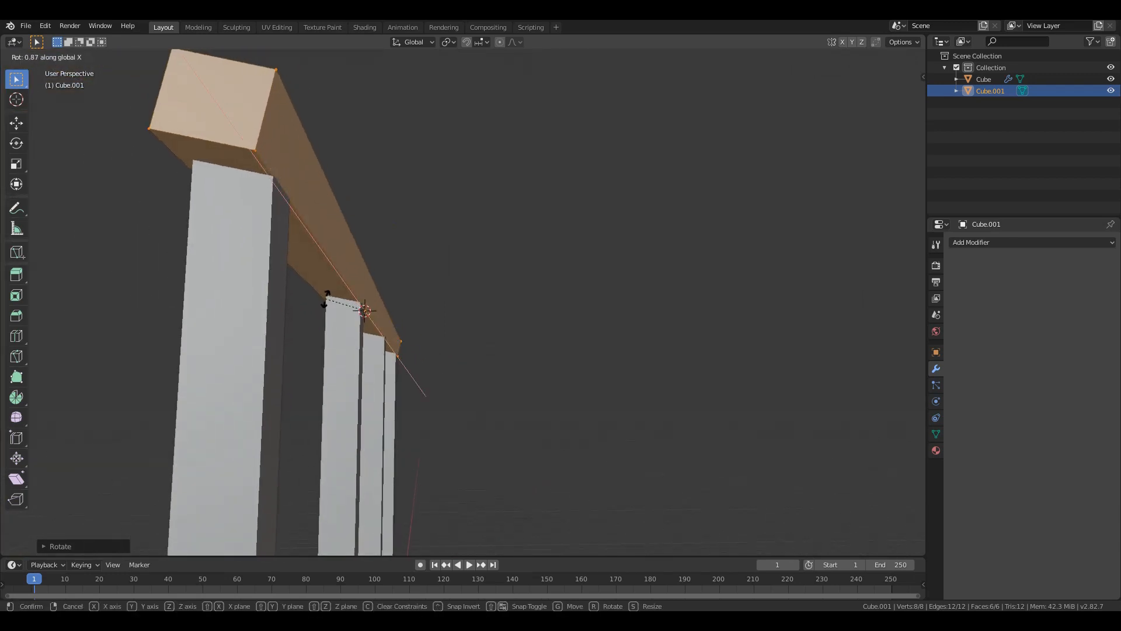
click(326, 300)
Step: Examine how the tilted beam rests on the post tops, close up and from the end
key(KP_3)
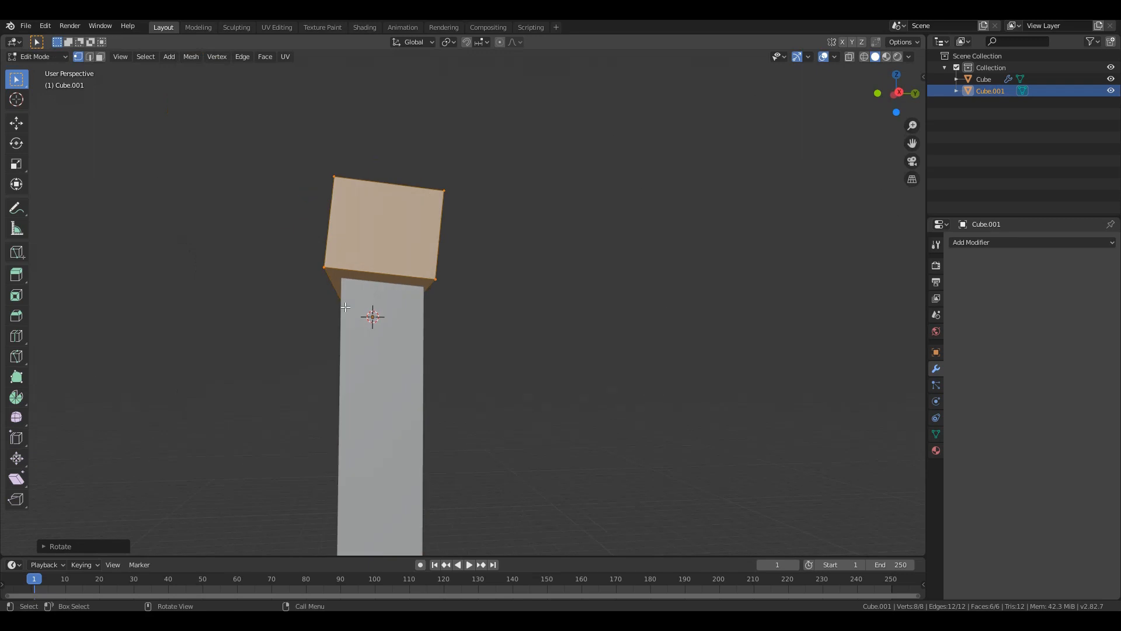
scroll(345, 306, up, 5)
shift+middle_drag(398, 343, 599, 321)
scroll(598, 321, up, 3)
key(Tab)
key(Tab)
middle_drag(398, 361, 388, 401)
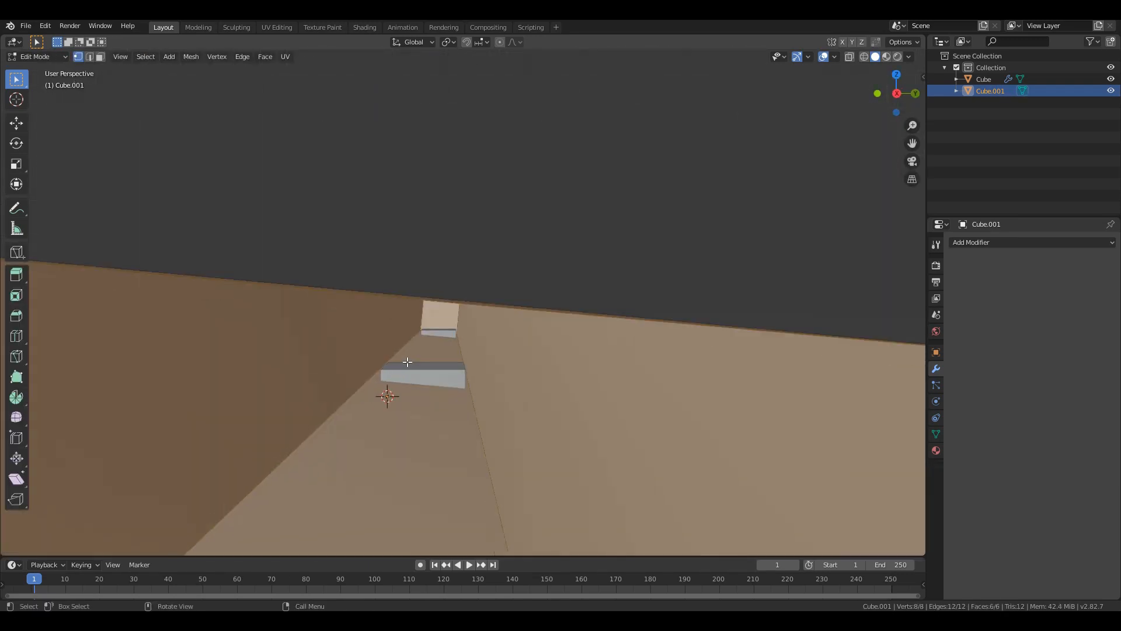
scroll(421, 365, down, 6)
middle_drag(444, 366, 467, 370)
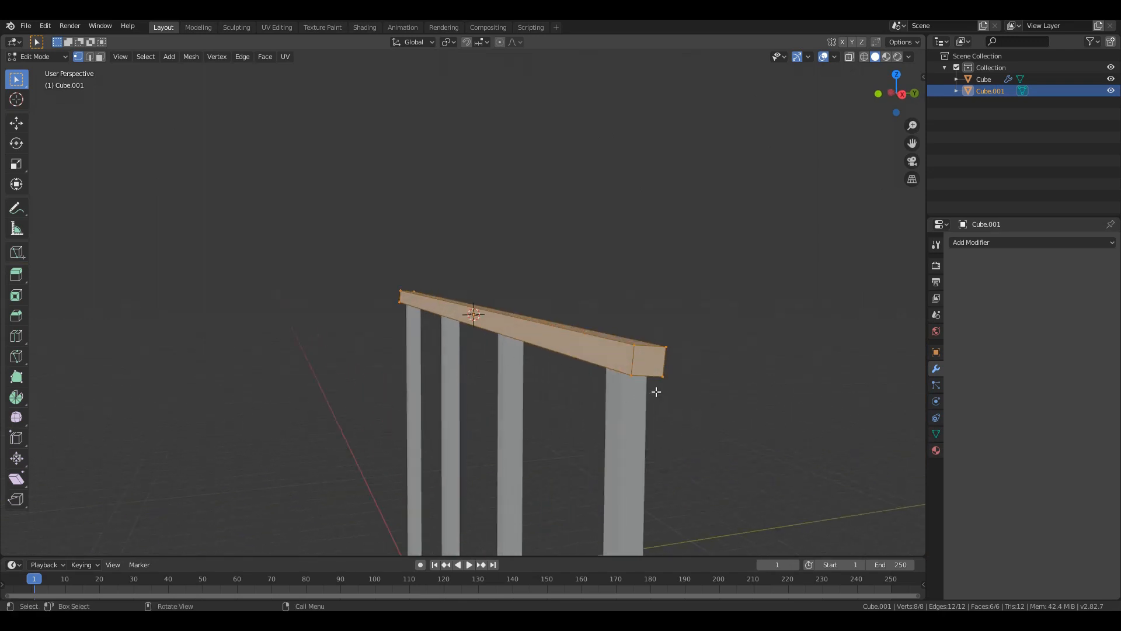
Step: Add one lengthwise loop cut around the beam's sides and ends, slid by about 0.21 toward its lower edges
key(ctrl+r)
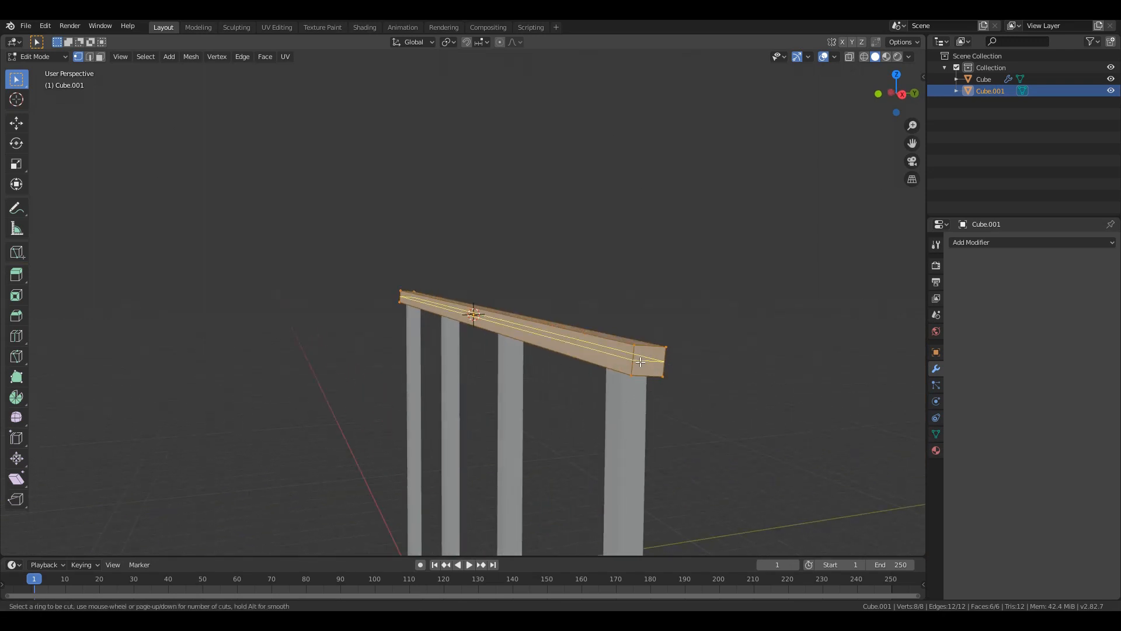
click(641, 362)
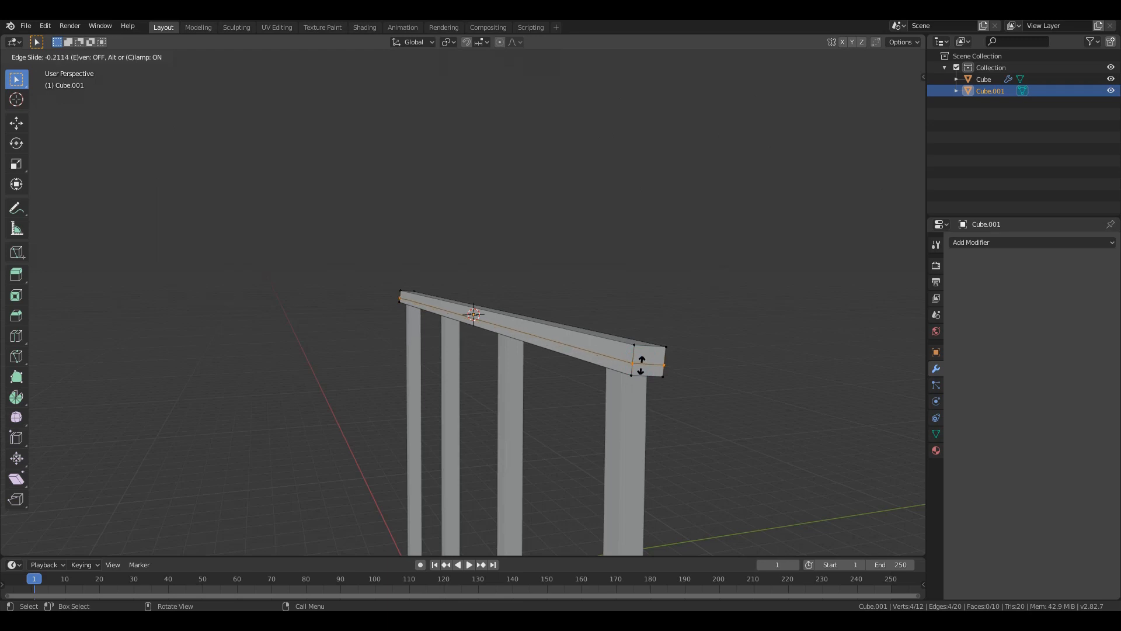
click(640, 365)
Step: Move the beam's upper lengthwise edge on one side about 0.18 m along global Y to form a sloped upper face
middle_drag(641, 365, 522, 354)
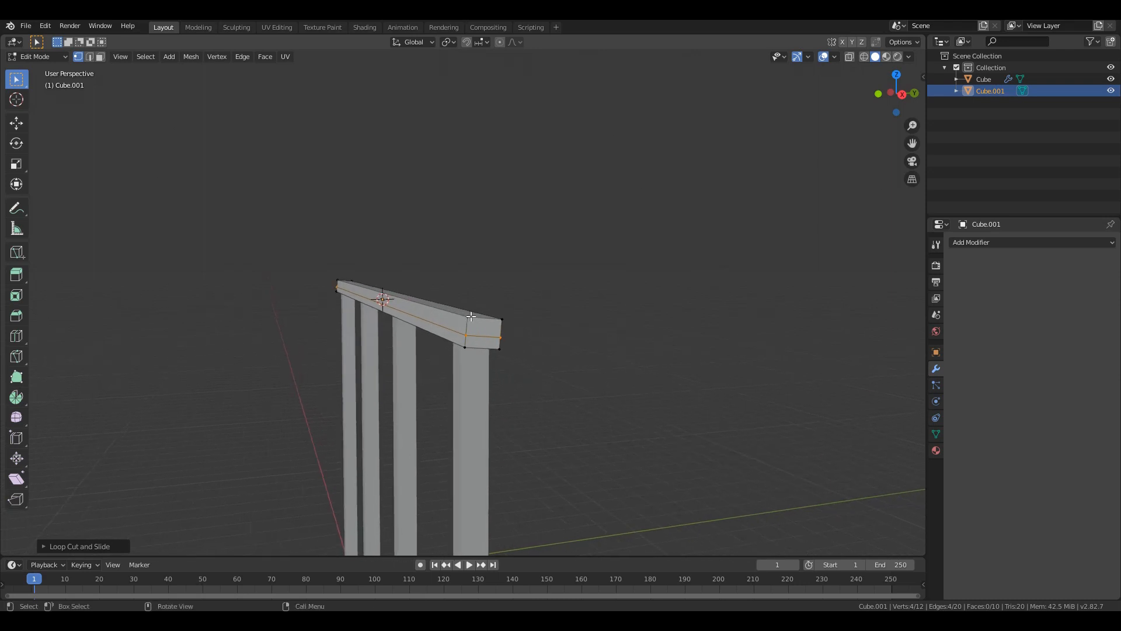
click(337, 281)
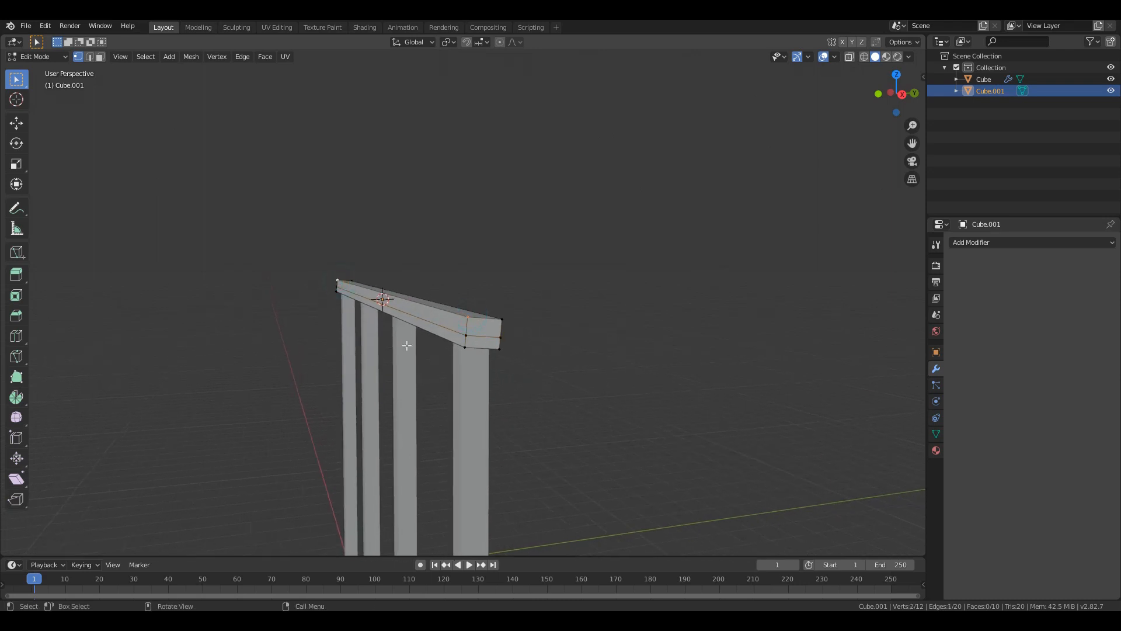
key(KP_3)
scroll(406, 334, up, 8)
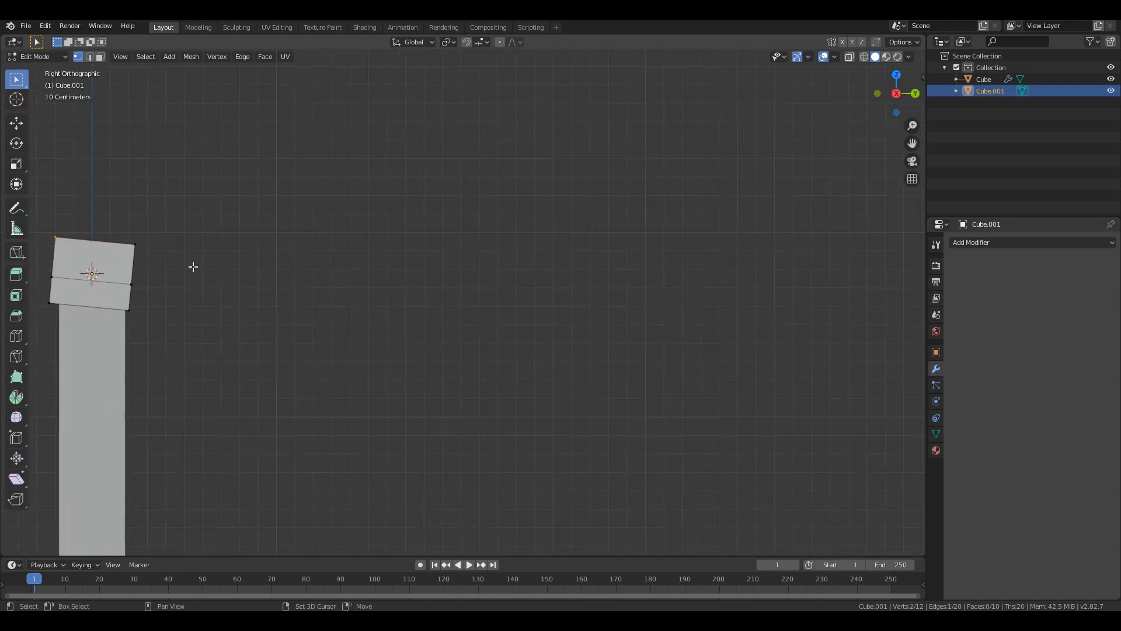
shift+middle_drag(306, 304, 690, 406)
key(g)
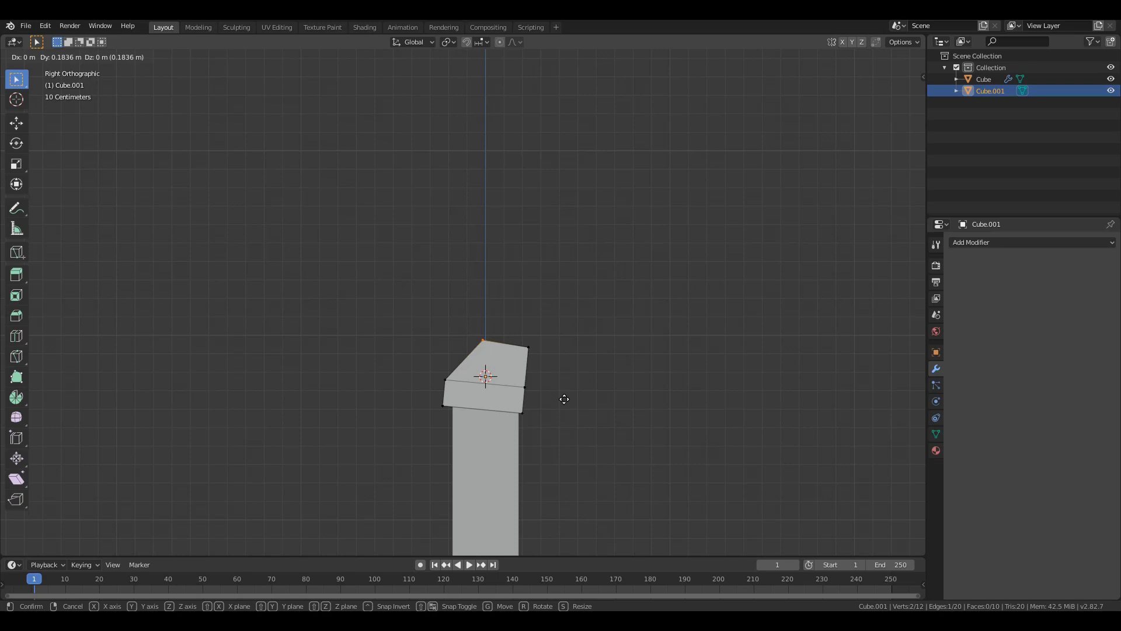
click(565, 399)
Step: Examine the beam's sloped profile from the end, leave Edit Mode and view the whole frame in perspective
scroll(517, 421, down, 10)
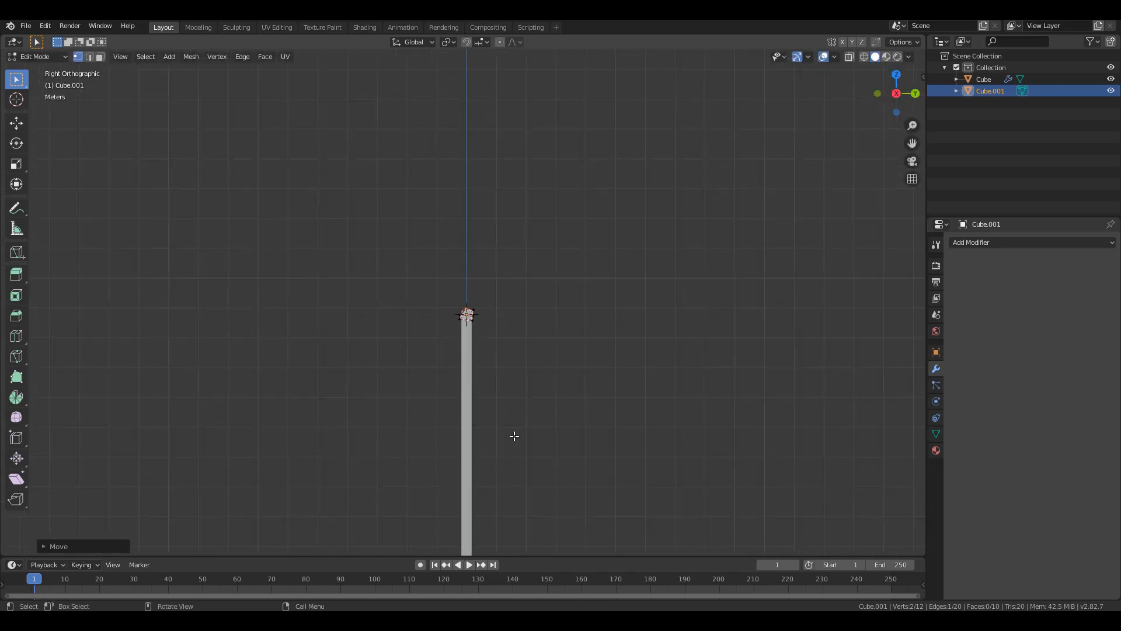
scroll(459, 385, up, 6)
scroll(459, 388, up, 4)
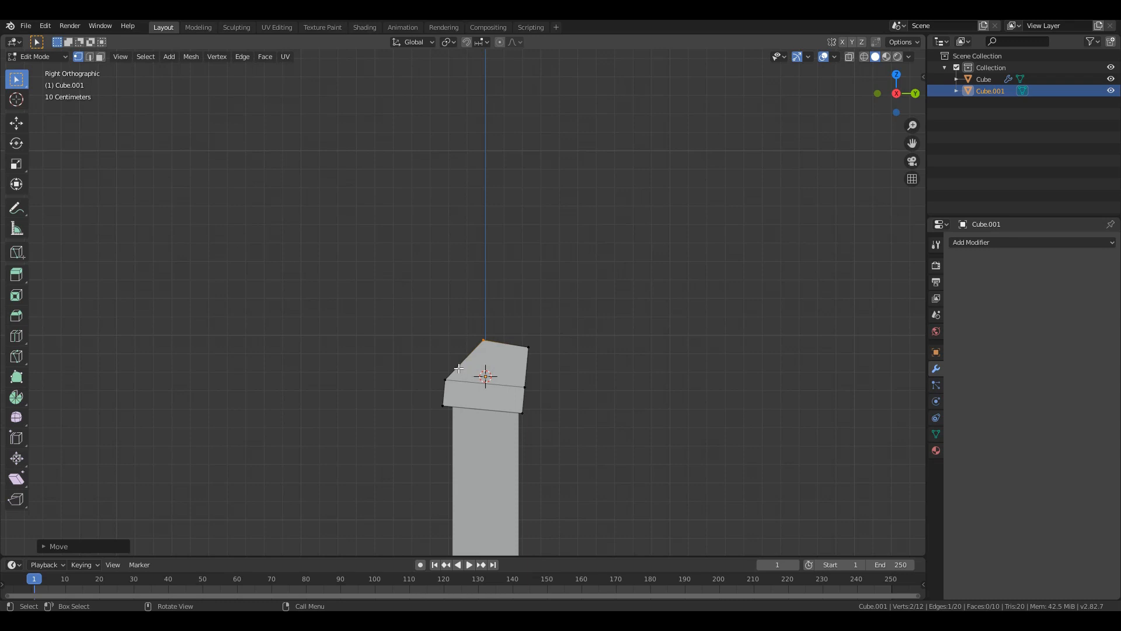
shift+middle_drag(455, 368, 700, 407)
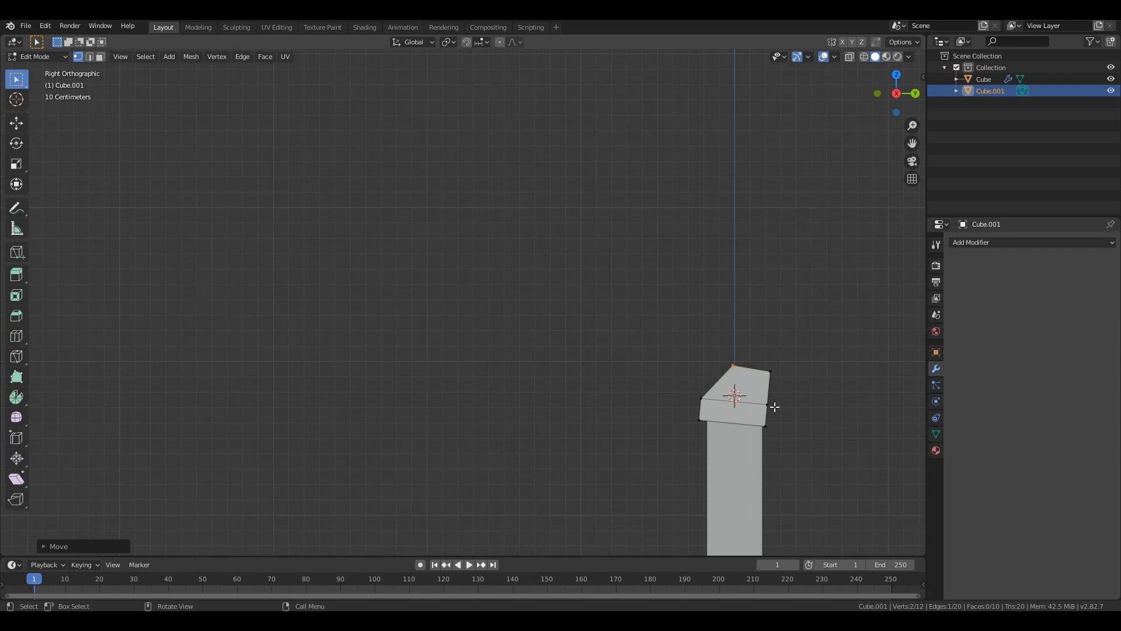
shift+middle_drag(722, 383, 588, 316)
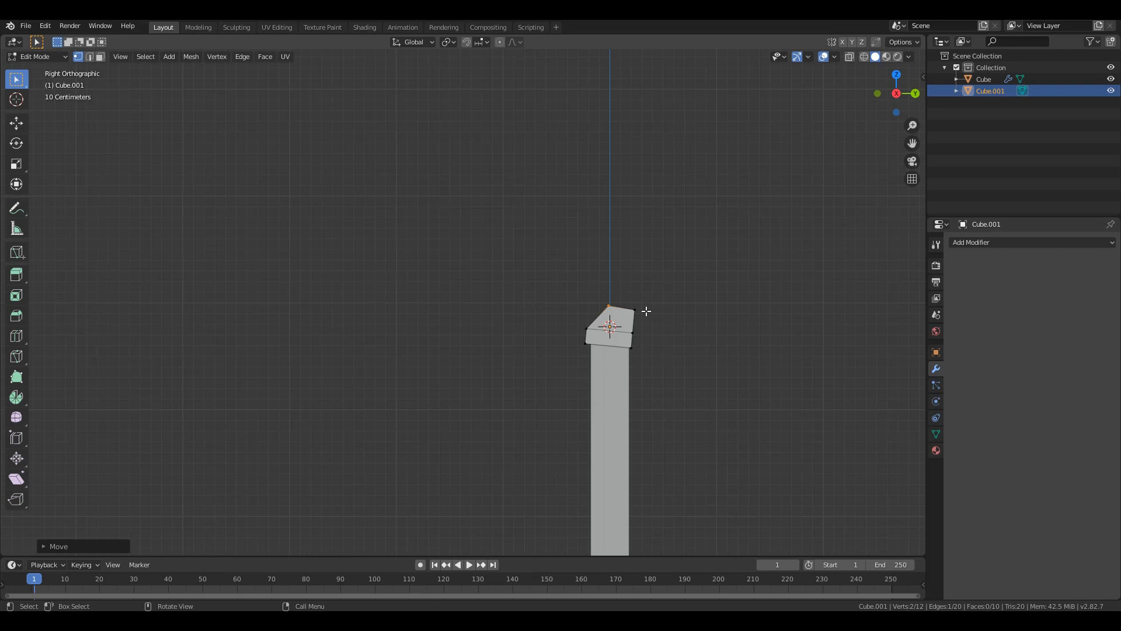
scroll(646, 313, down, 4)
key(Tab)
middle_drag(528, 372, 494, 258)
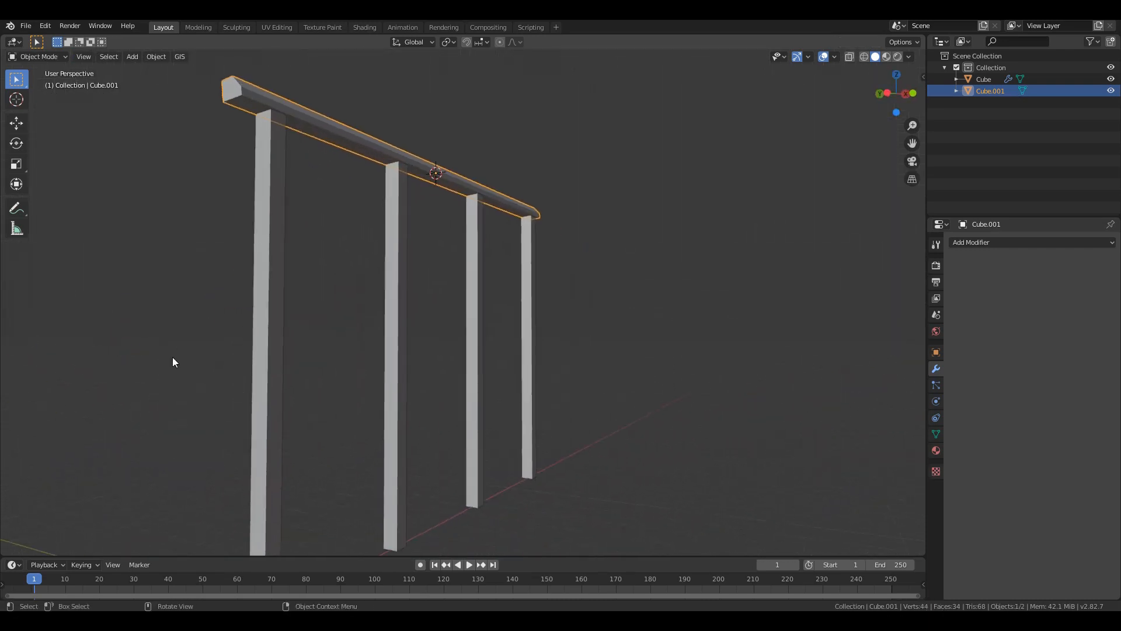
shift+middle_drag(408, 310, 449, 393)
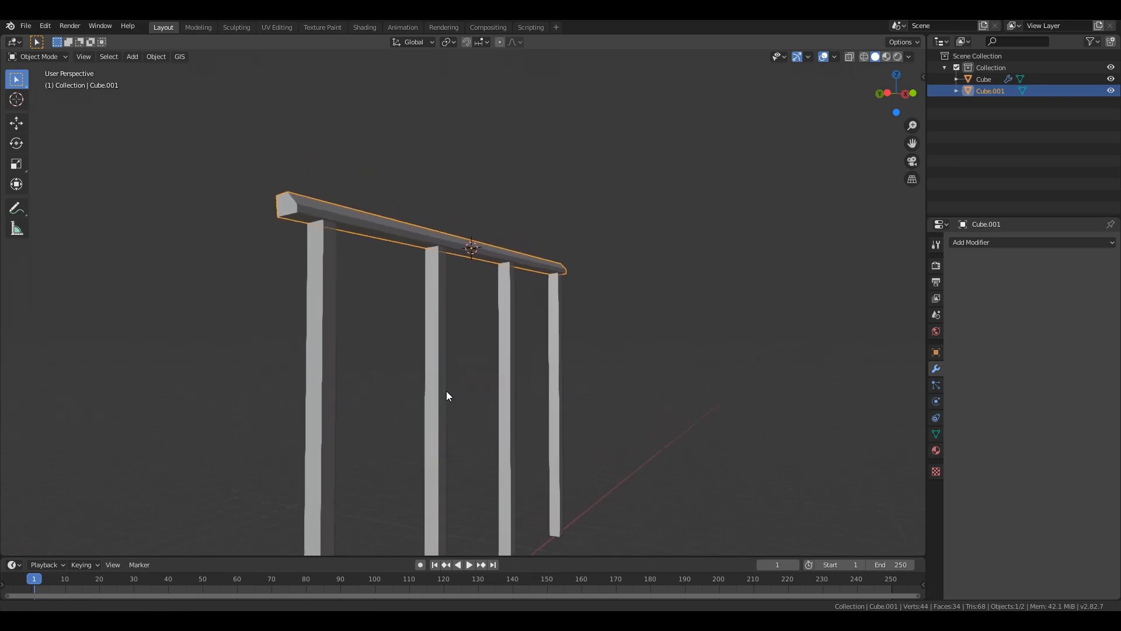
Step: Duplicate the arrayed posts in place and rotate the copy 90° around global X to lie horizontally
click(321, 309)
scroll(383, 351, down, 2)
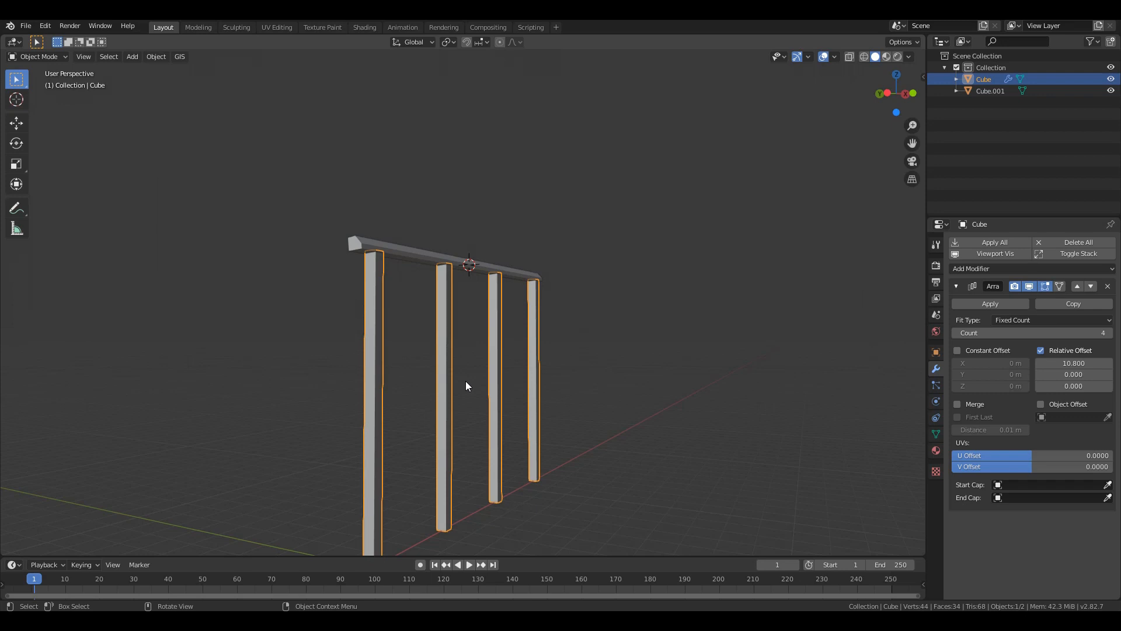
key(shift+d)
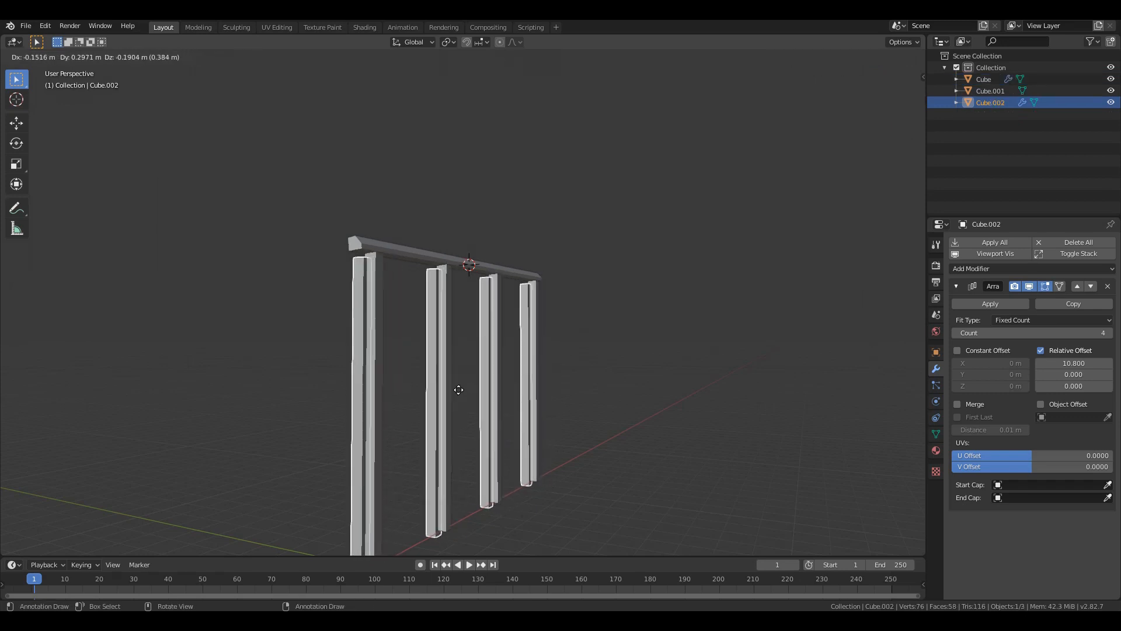
click(469, 389)
key(r)
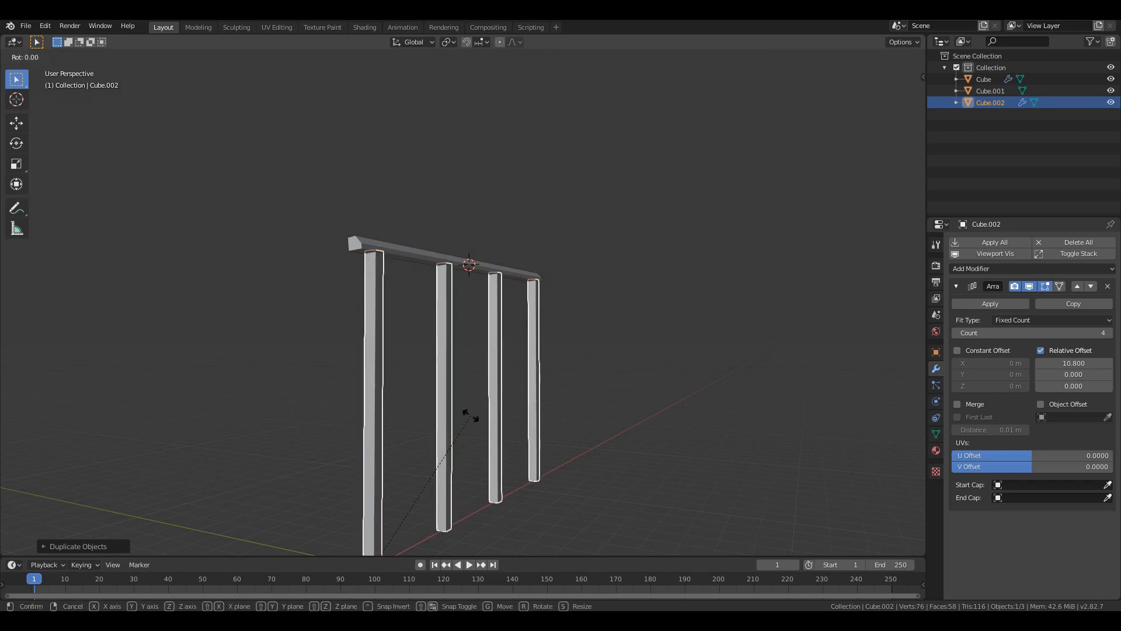
text(x90)
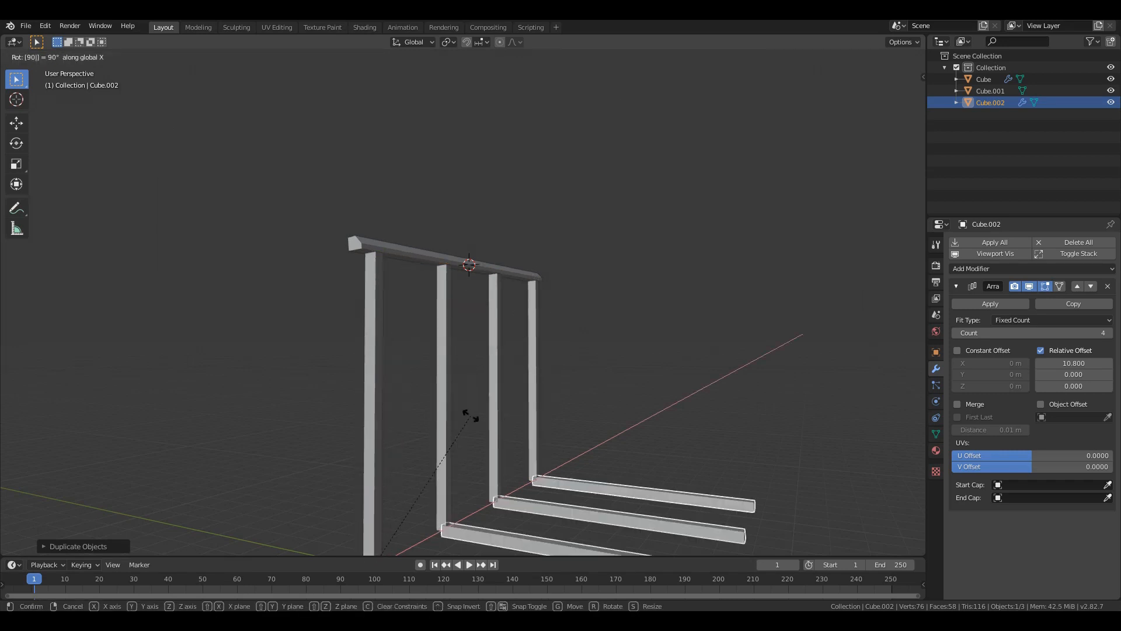
key(Return)
Step: Set the Array modifier count of the horizontal bars to 2
middle_drag(471, 416, 465, 452)
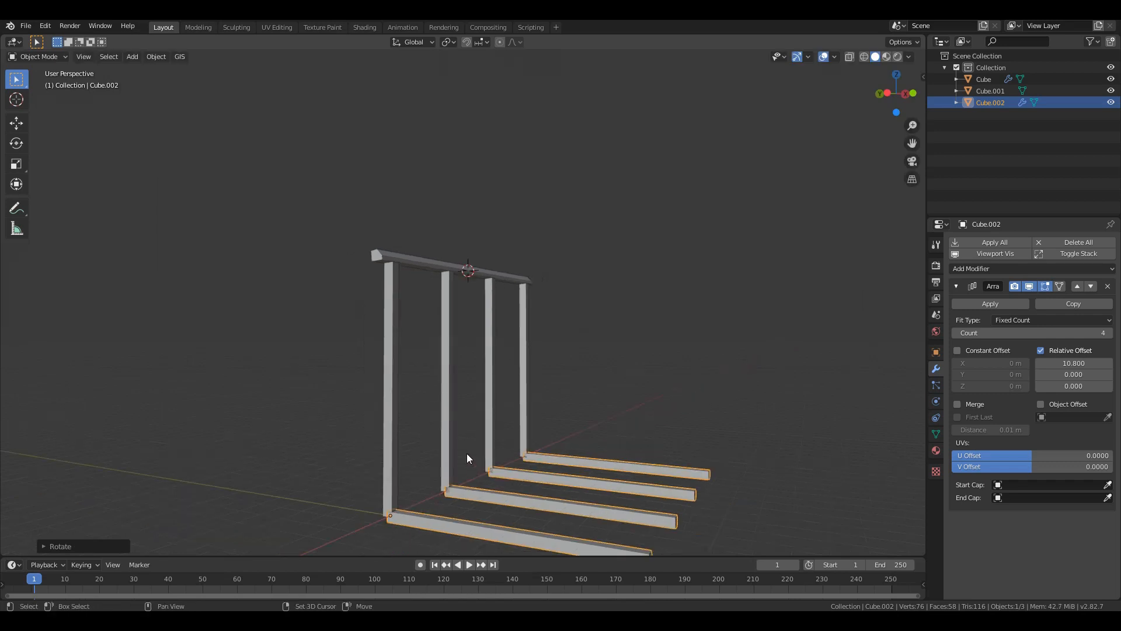
scroll(467, 453, up, 2)
click(962, 336)
text(2)
key(Return)
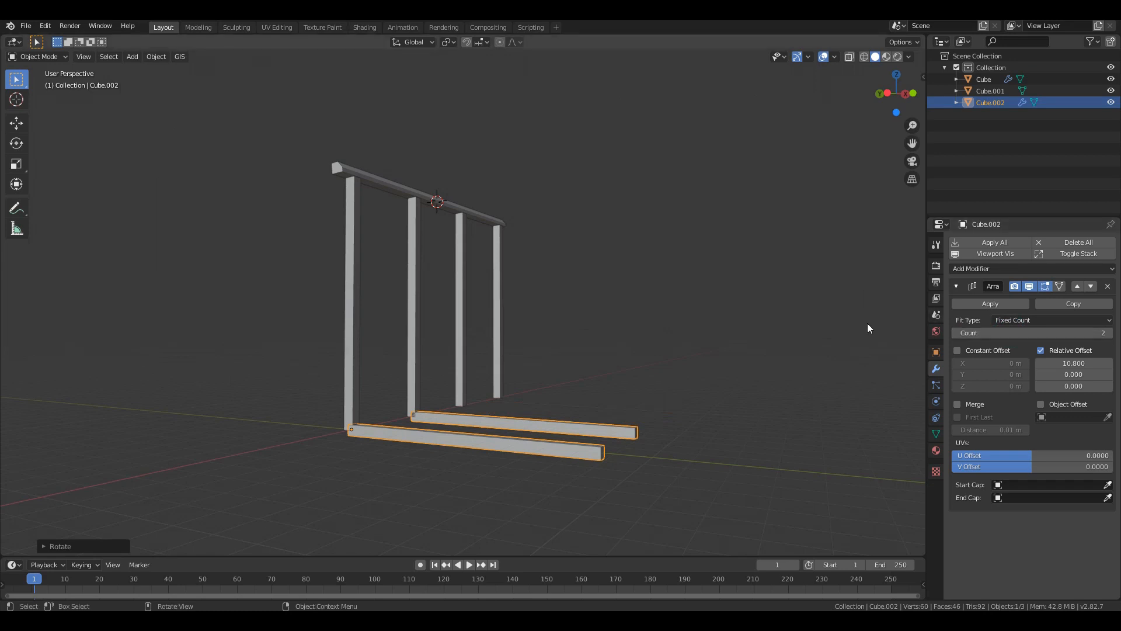
Step: Multiply the bars' relative X offset by 3, entering 10.8*3, to put the second bar at the last post
middle_drag(767, 359, 671, 393)
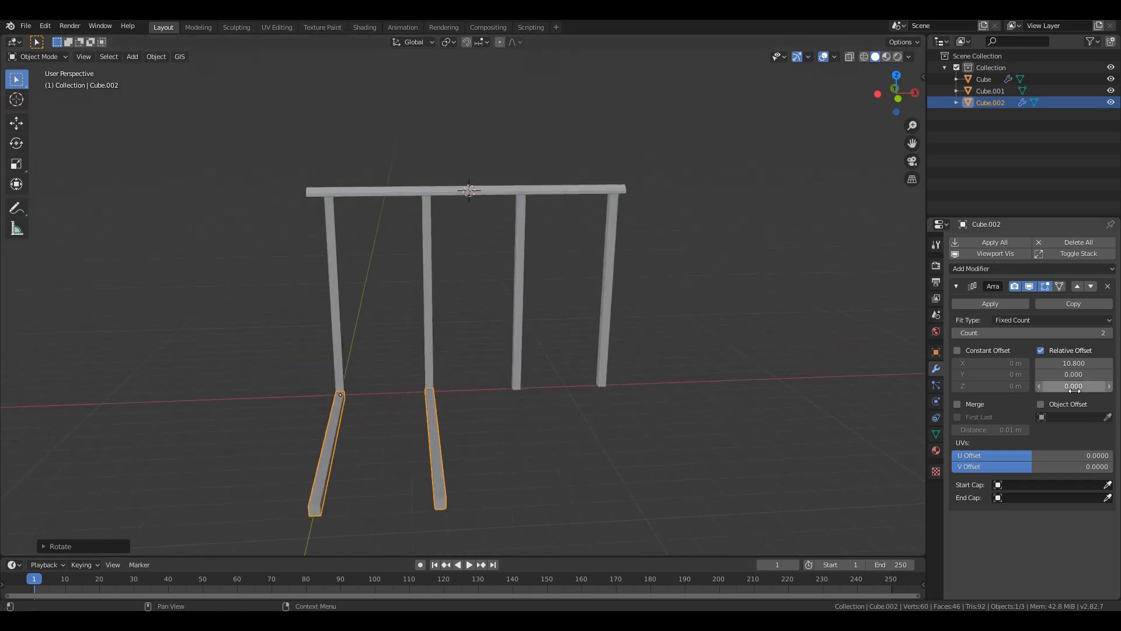
click(1073, 363)
text(10.8)
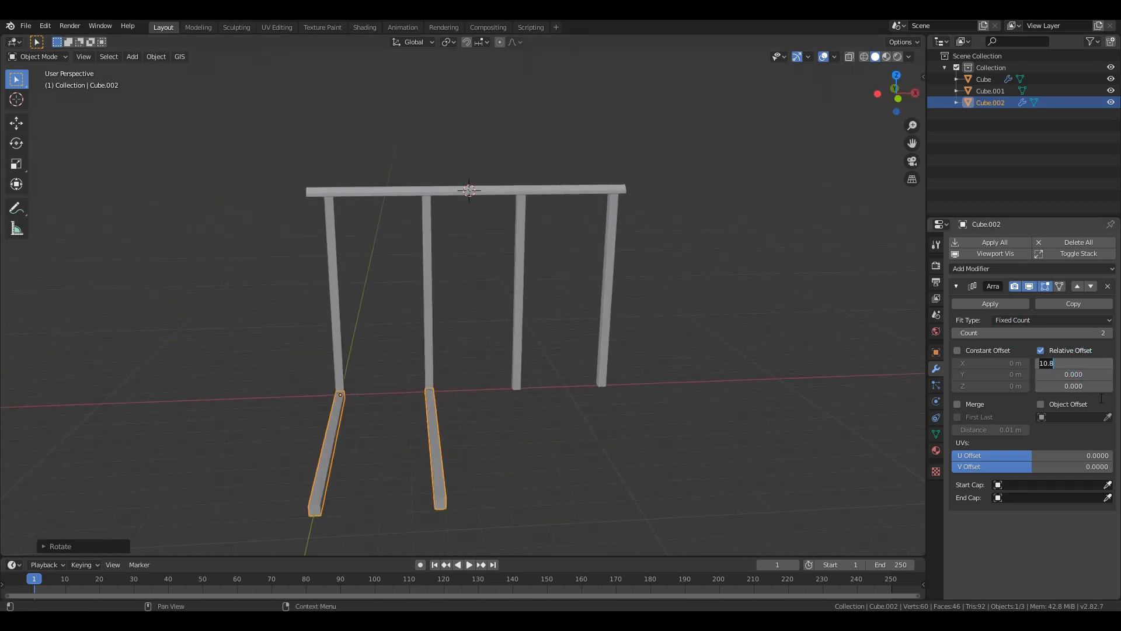
text(*3)
key(Return)
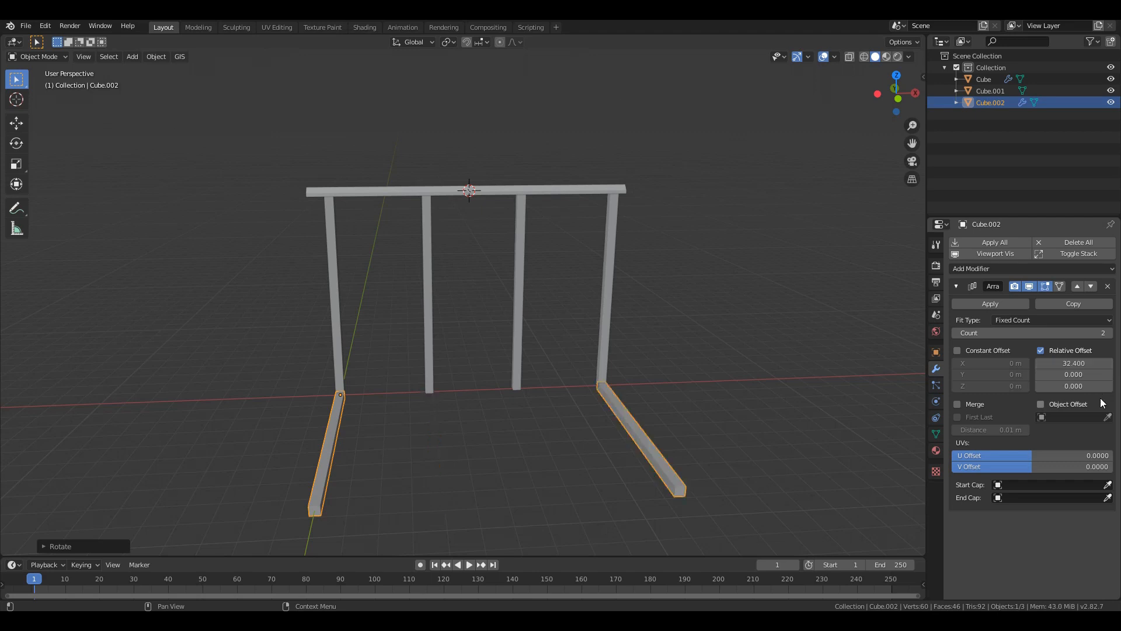
Step: Shorten the horizontal bars in Edit Mode by moving their free end face about 4.48 m along global Y toward the posts
scroll(564, 374, up, 1)
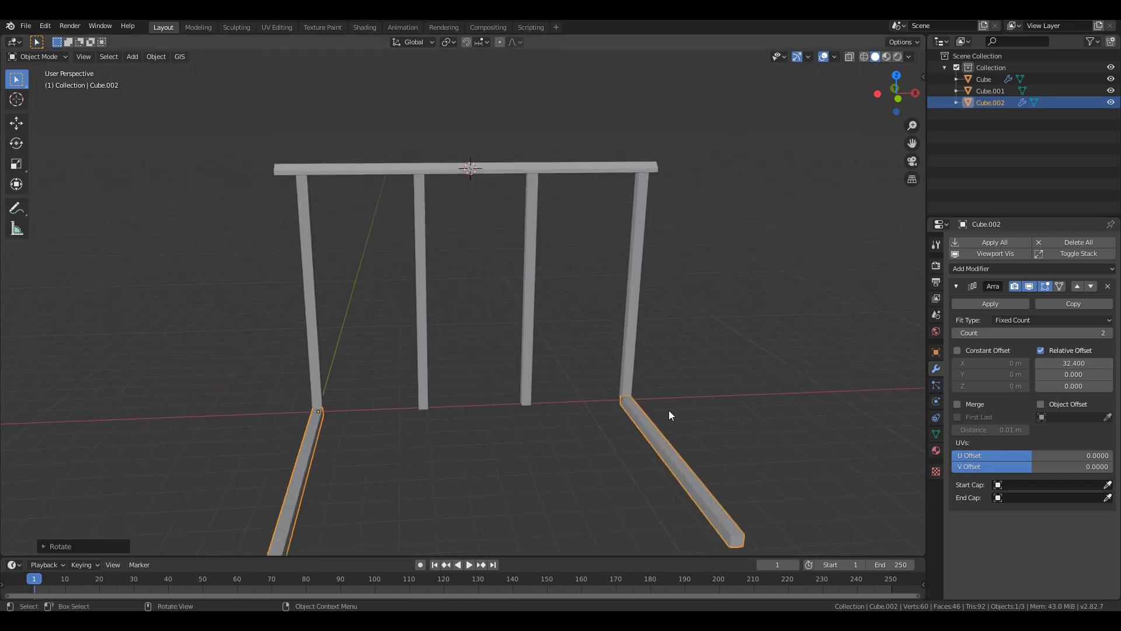
middle_drag(601, 455, 408, 365)
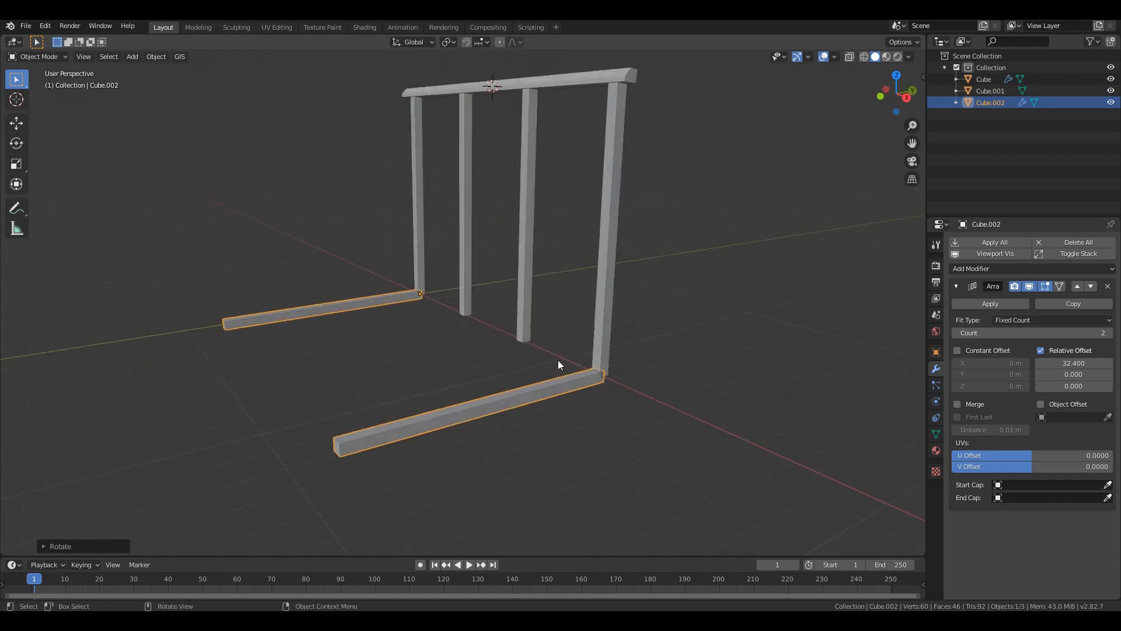
key(Tab)
shift+middle_drag(280, 339, 512, 374)
key(Tab)
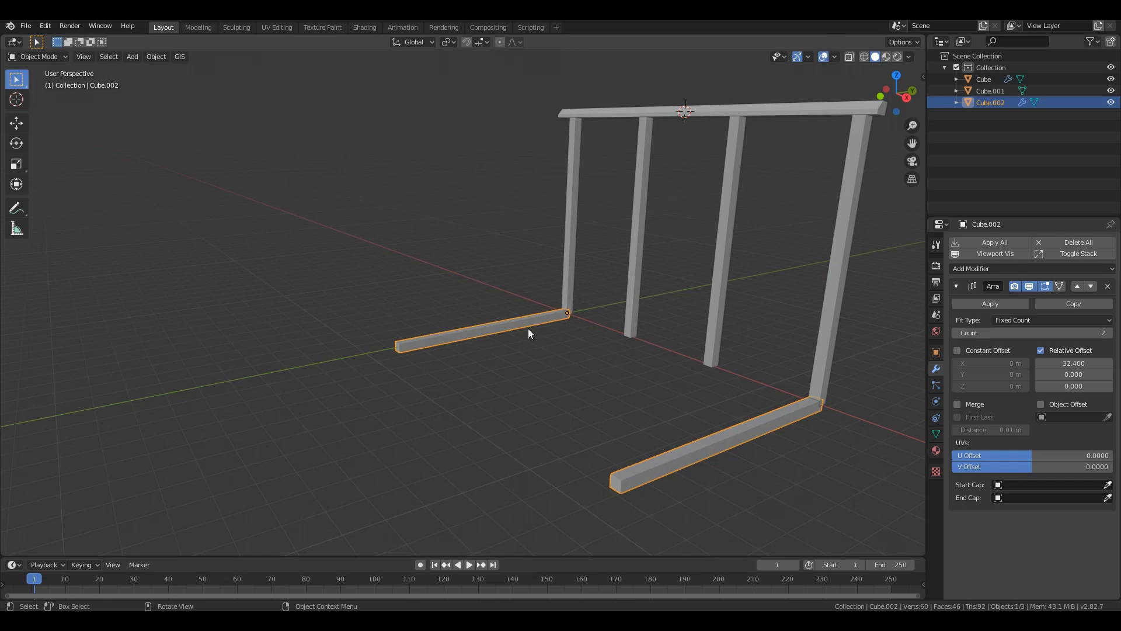
scroll(530, 327, up, 4)
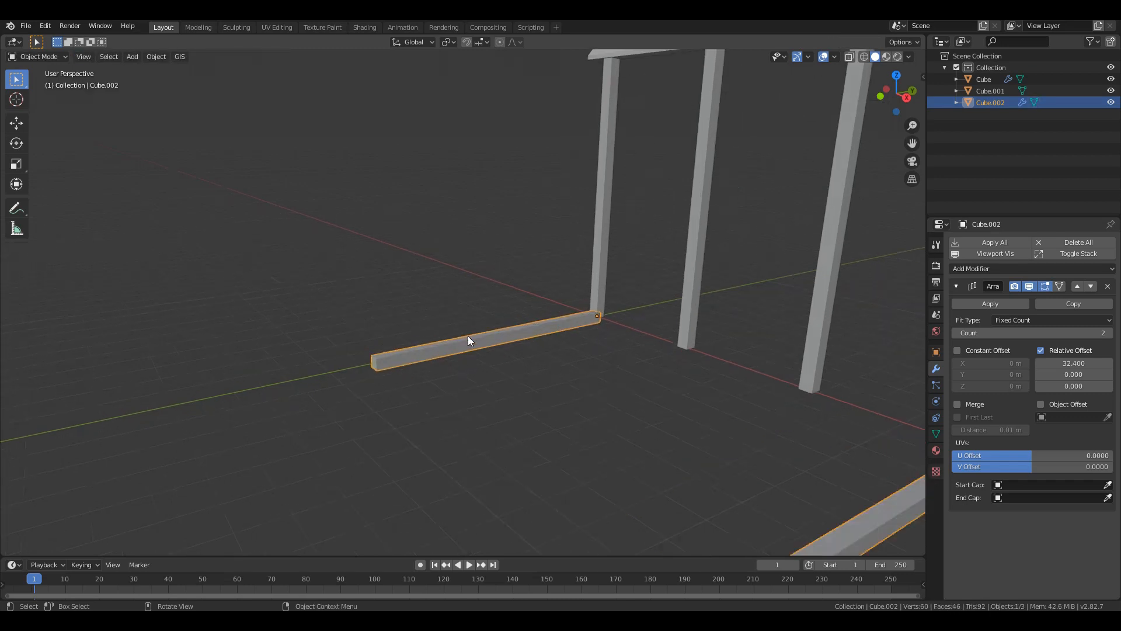
key(Tab)
click(355, 367)
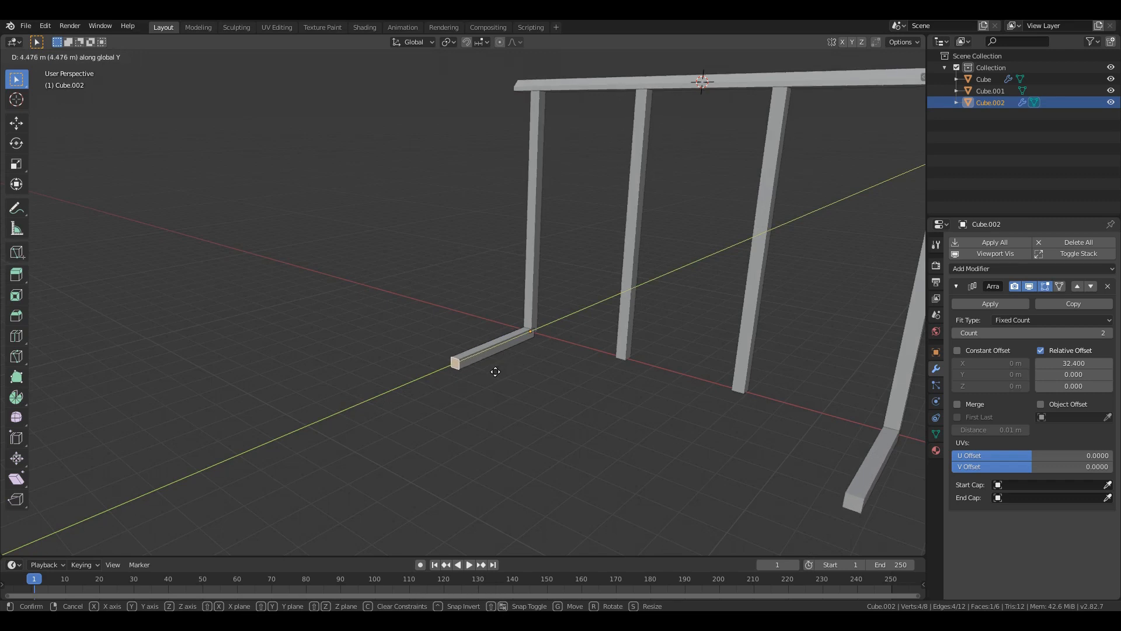
click(496, 370)
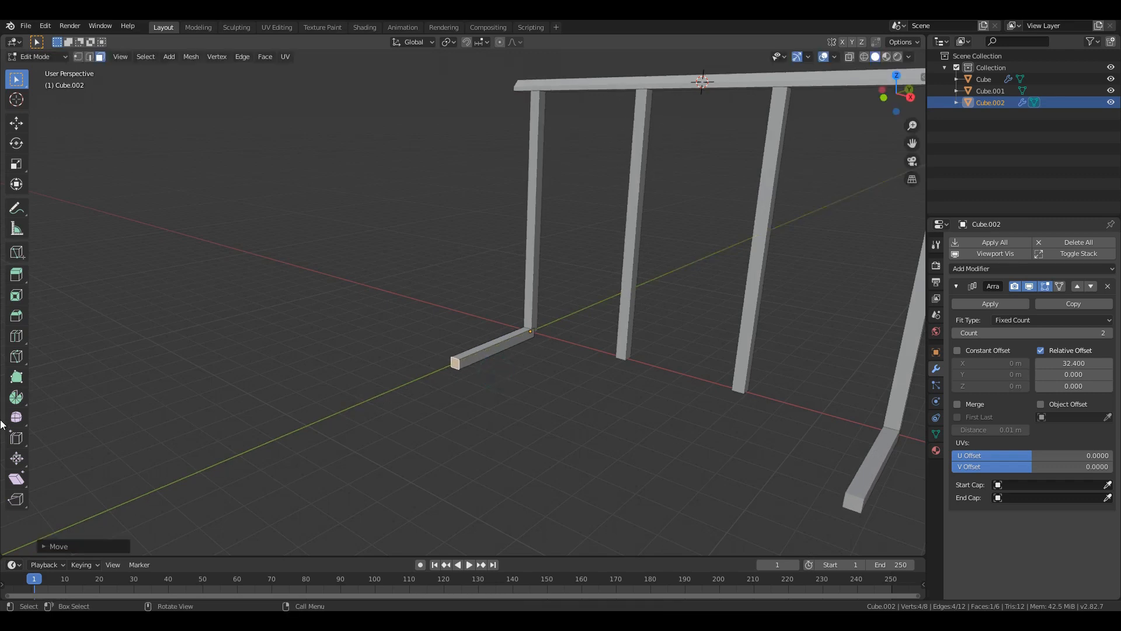
Step: Lengthen the bars a little by moving the same end face back outward along Y
middle_drag(490, 389, 575, 388)
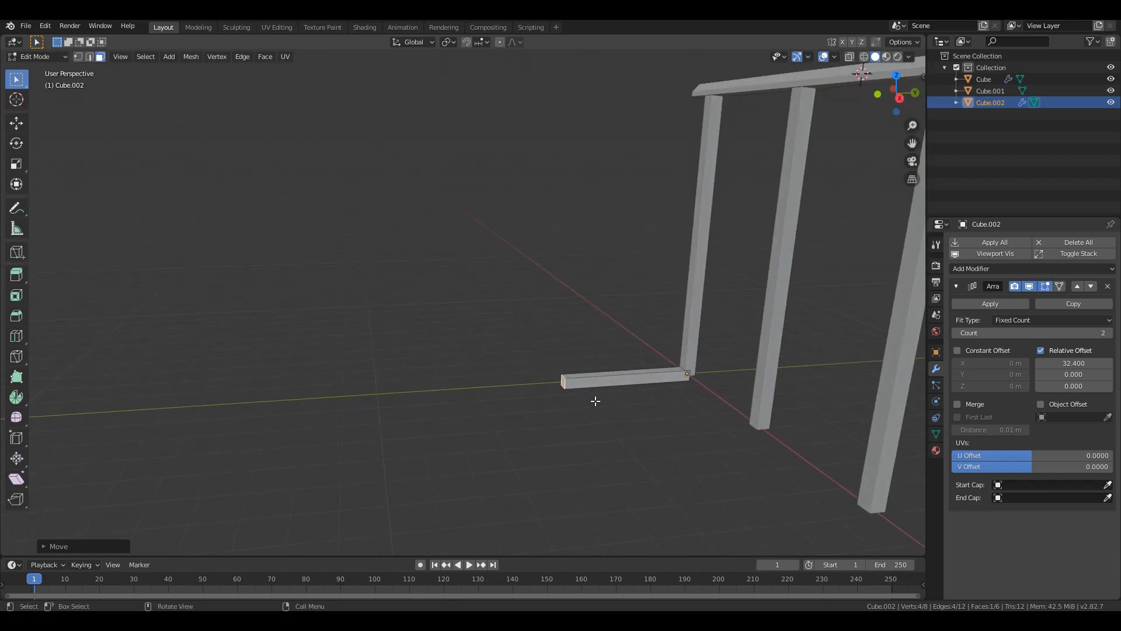
key(g)
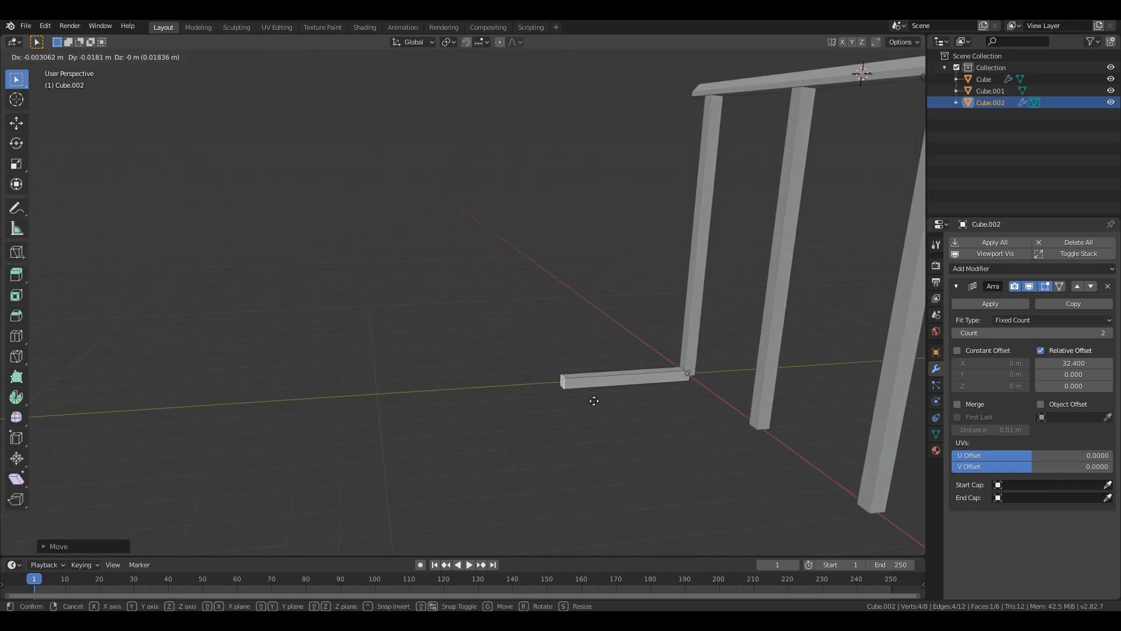
click(558, 406)
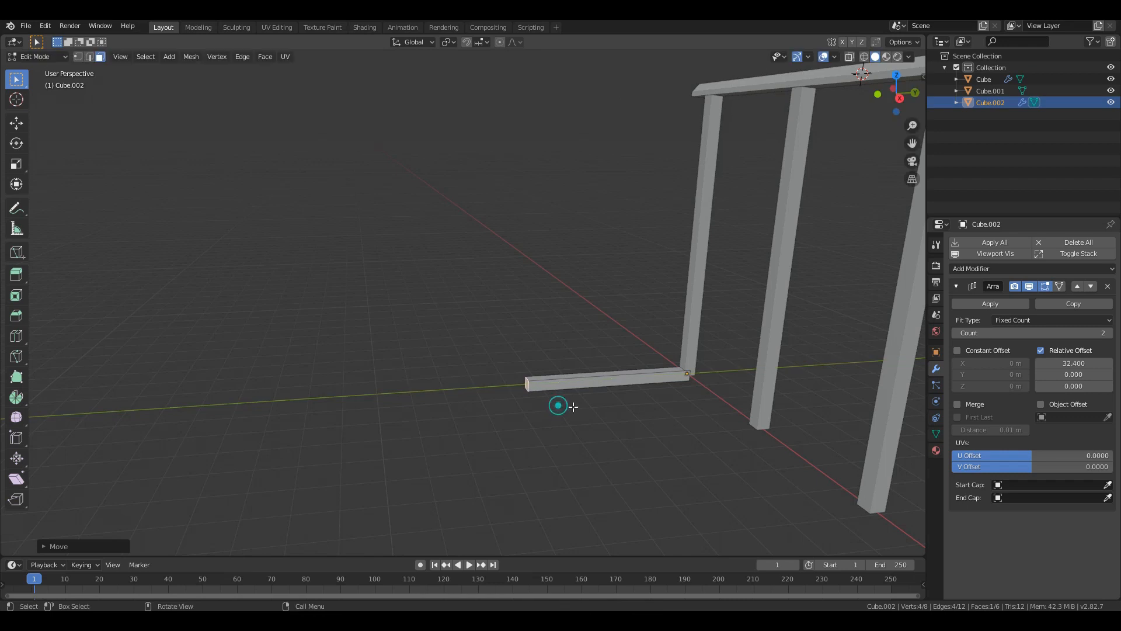
Step: Leave Edit Mode and raise the pair of horizontal bars about 7.5 m along global Z, below the top beam
scroll(602, 406, down, 1)
middle_drag(602, 406, 606, 383)
key(Tab)
key(g)
key(z)
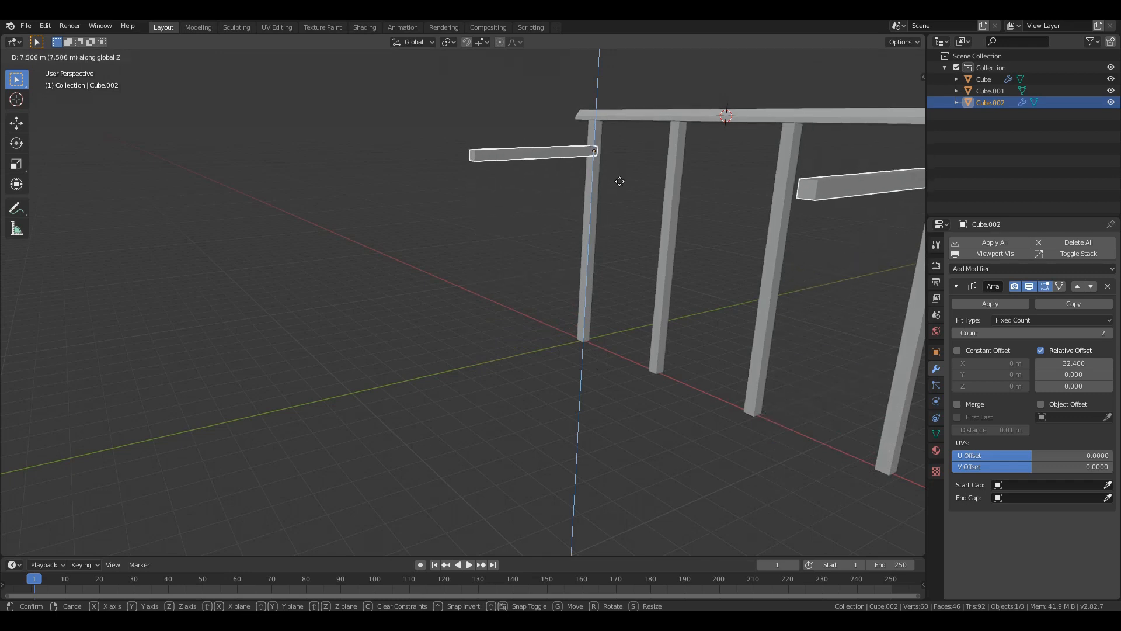
click(620, 183)
Step: Move the raised bars' free end face slightly toward the posts along global Y in Edit Mode, and return to Object Mode
middle_drag(555, 219, 801, 218)
middle_drag(354, 237, 430, 284)
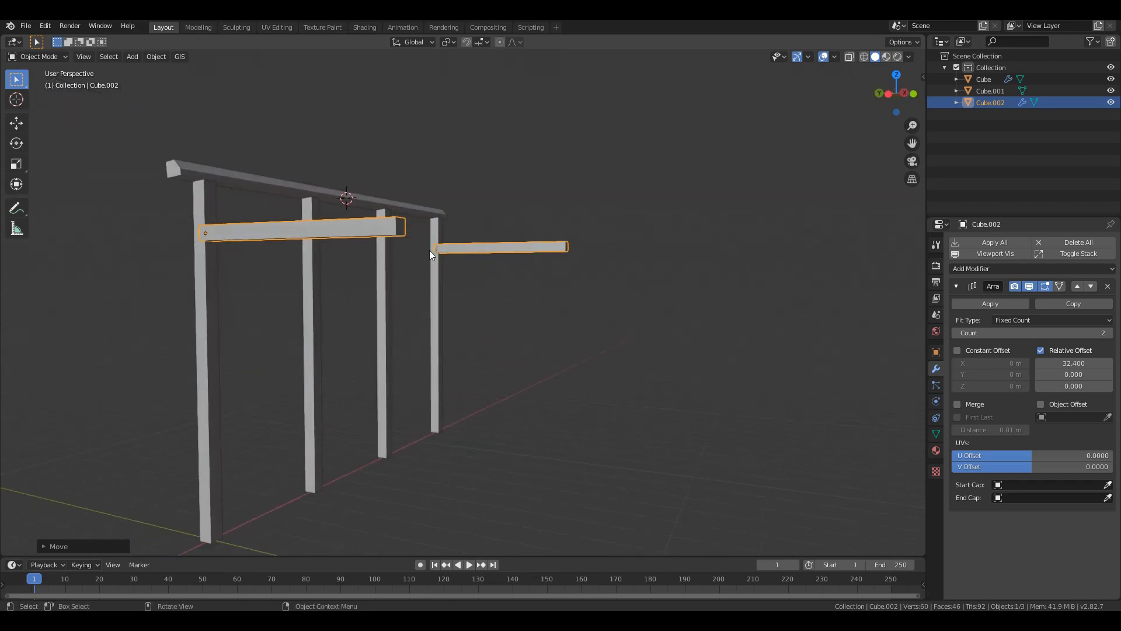
key(Tab)
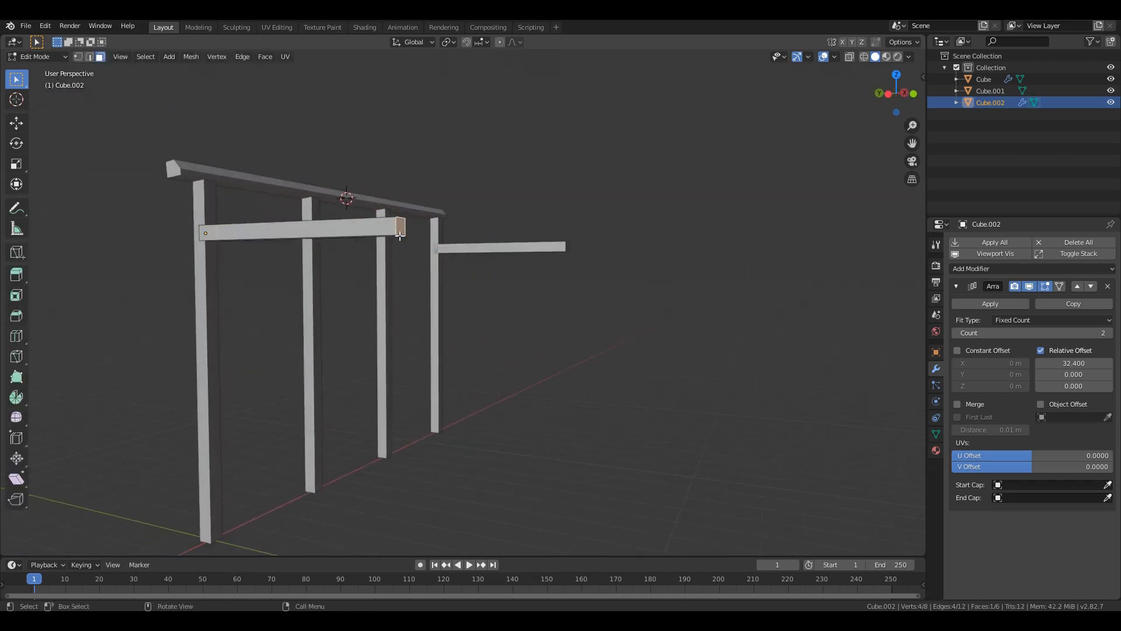
click(402, 229)
key(g)
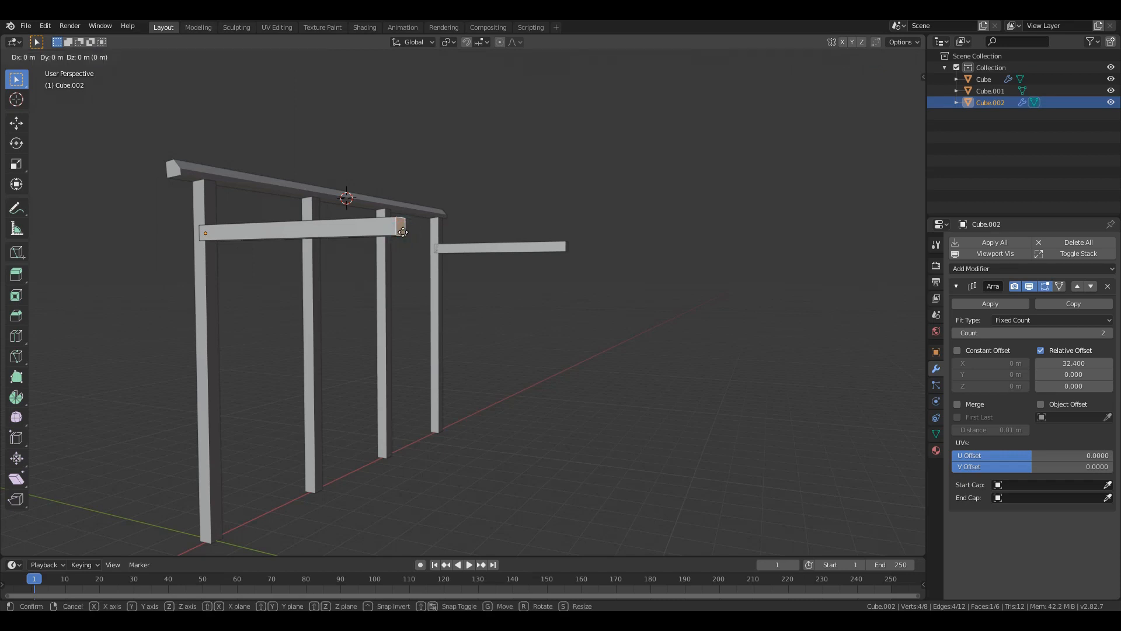
key(y)
click(367, 255)
middle_drag(368, 257, 388, 350)
key(Tab)
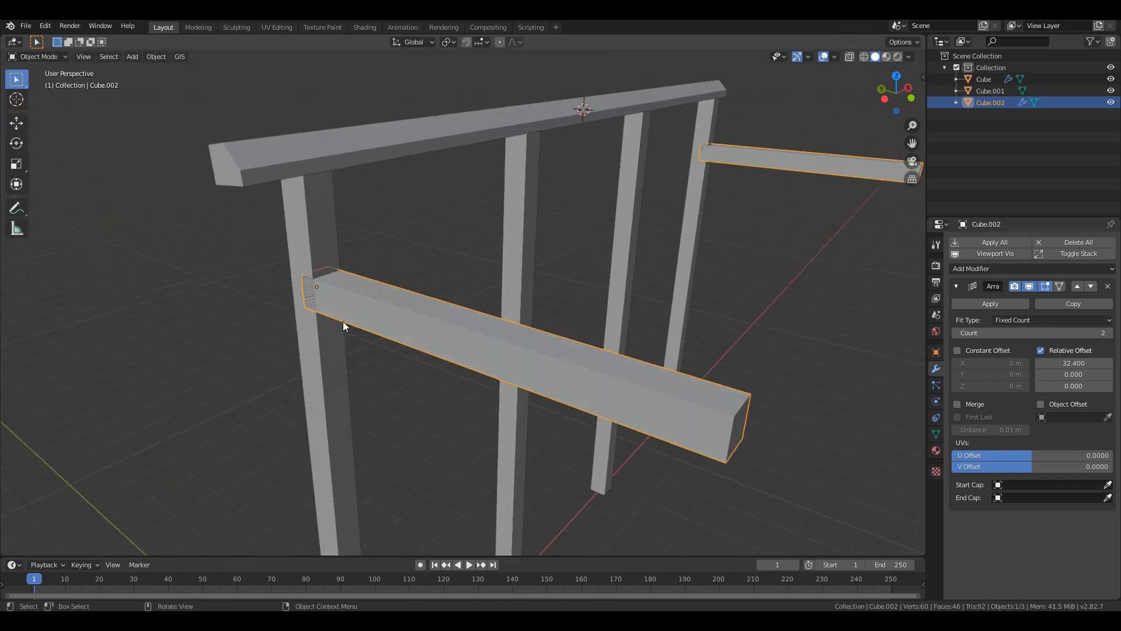
Step: Move the horizontal side bars outward along global Y by about 0.04 m plus about 0.01 m, flush against the end posts
key(g)
key(y)
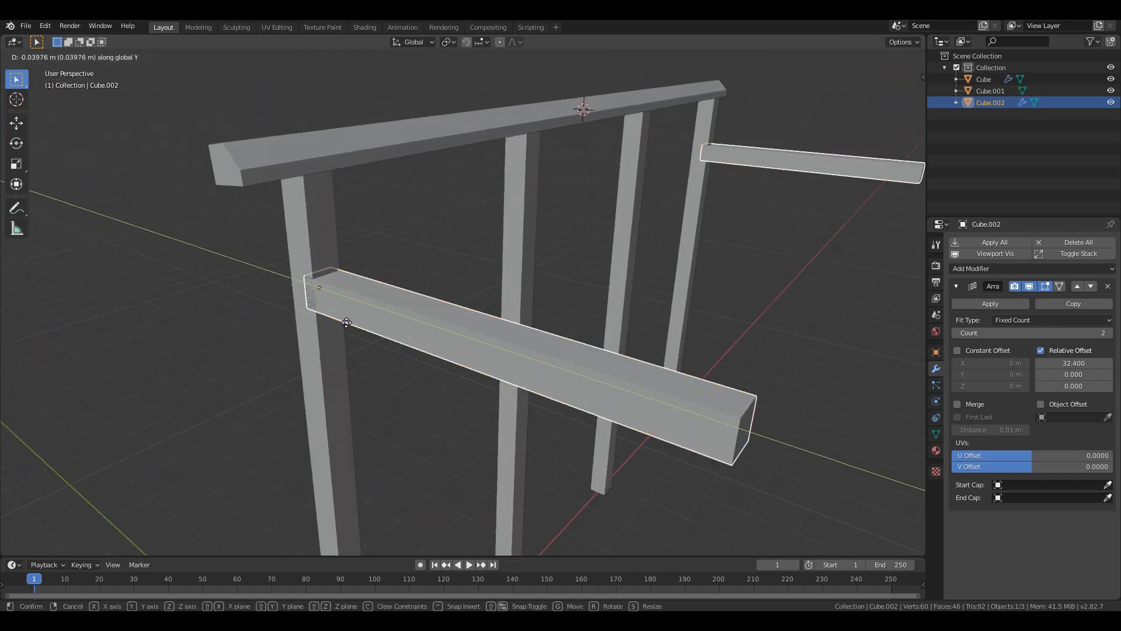
click(351, 328)
middle_drag(358, 330, 471, 310)
middle_drag(499, 213, 486, 287)
key(g)
key(y)
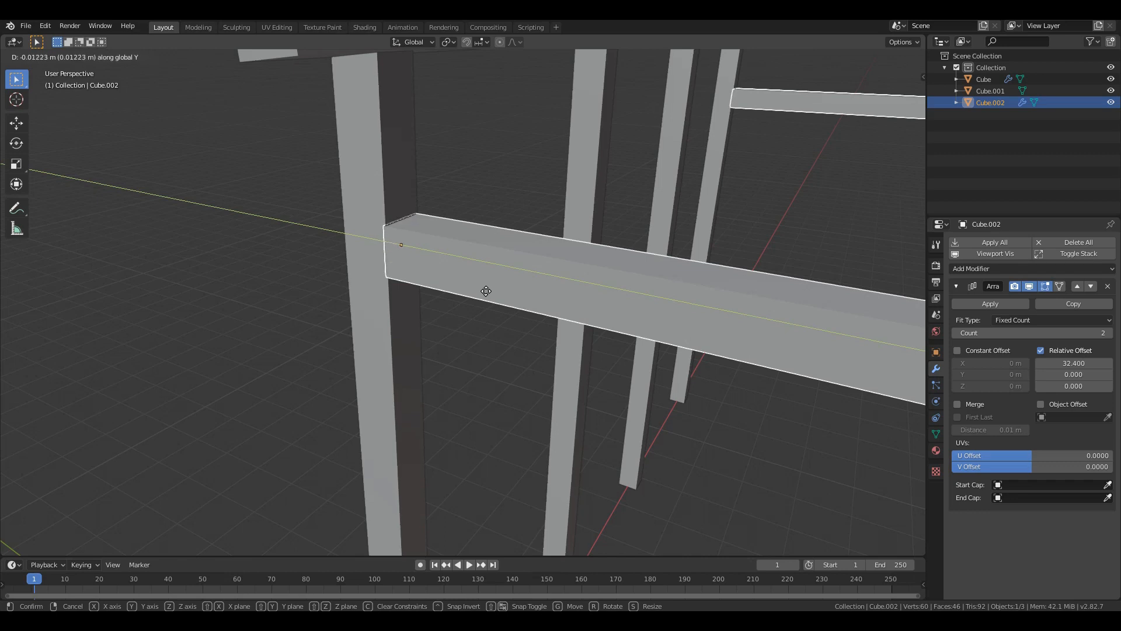
click(486, 291)
mouse_move(486, 291)
middle_down()
mouse_move(562, 295)
mouse_move(583, 324)
mouse_move(483, 289)
middle_up()
scroll(637, 304, up, 1)
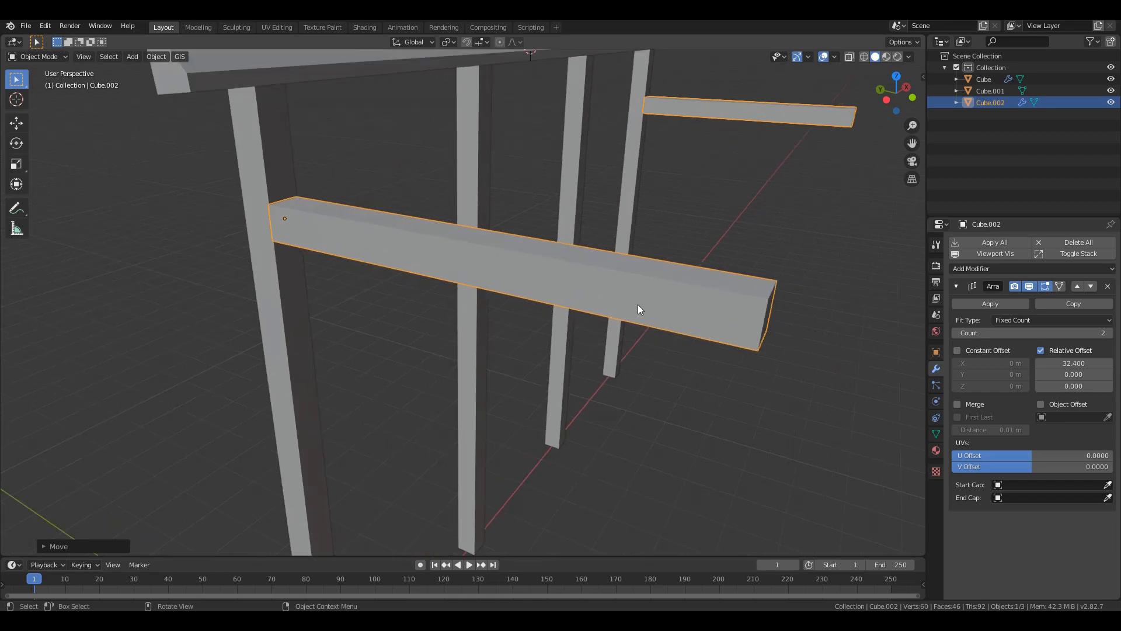
Step: Add a loop cut across the side bar in Edit Mode and slide it close to the bar's free end
click(447, 380)
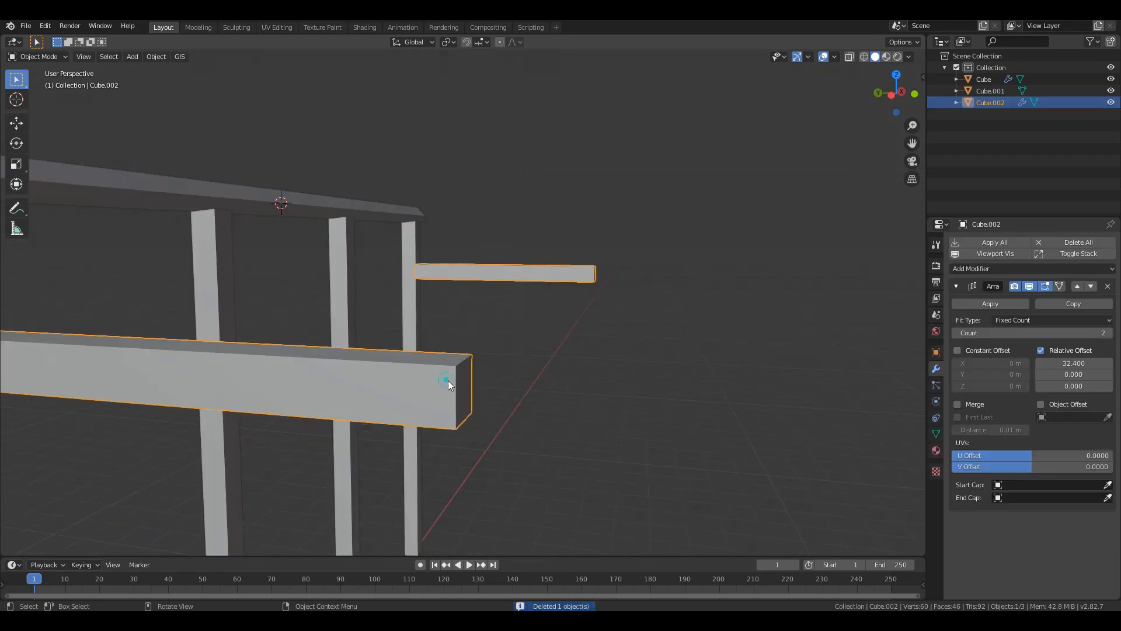
key(Tab)
key(ctrl+r)
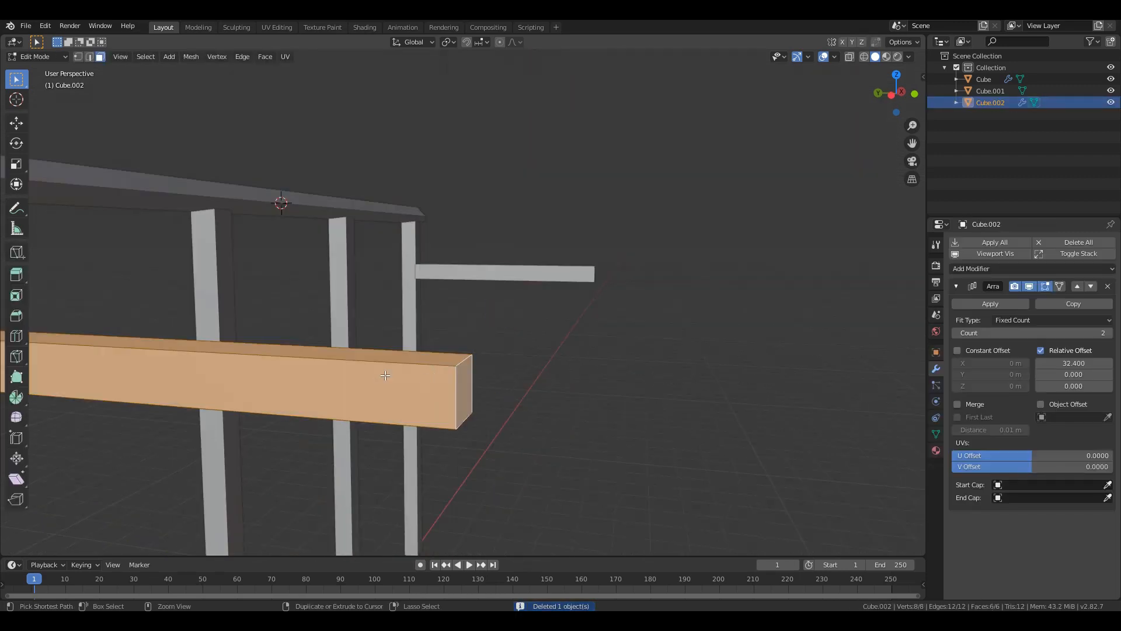
click(291, 346)
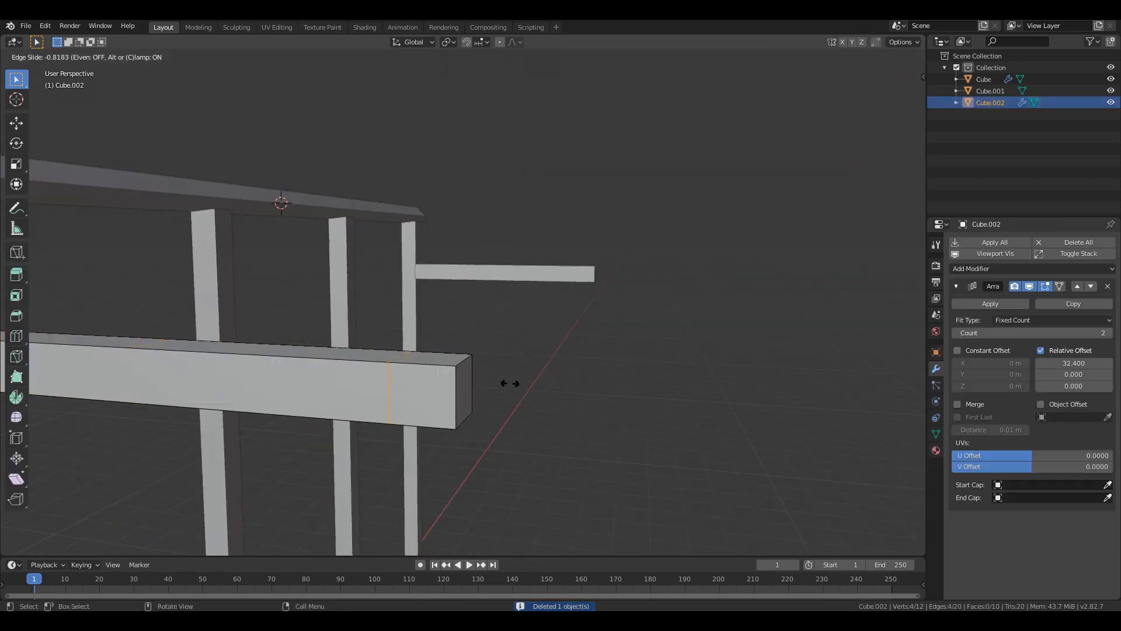
click(516, 383)
middle_drag(513, 384, 429, 391)
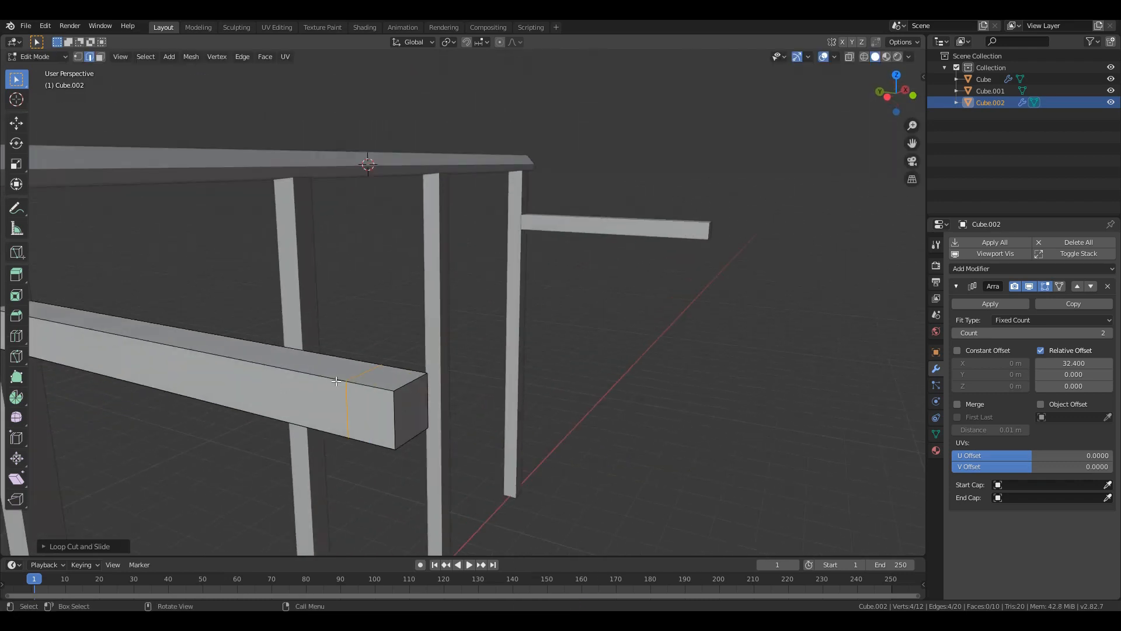
Step: Extrude the top face of the bar's short end segment upward about 0.9 m
click(100, 57)
click(381, 379)
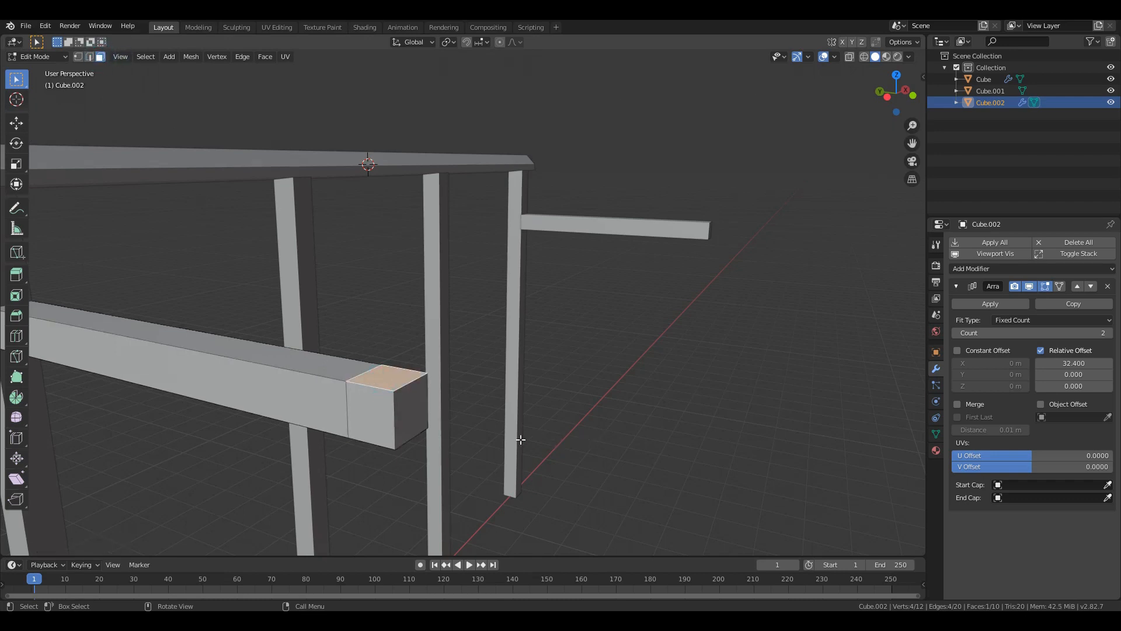
key(e)
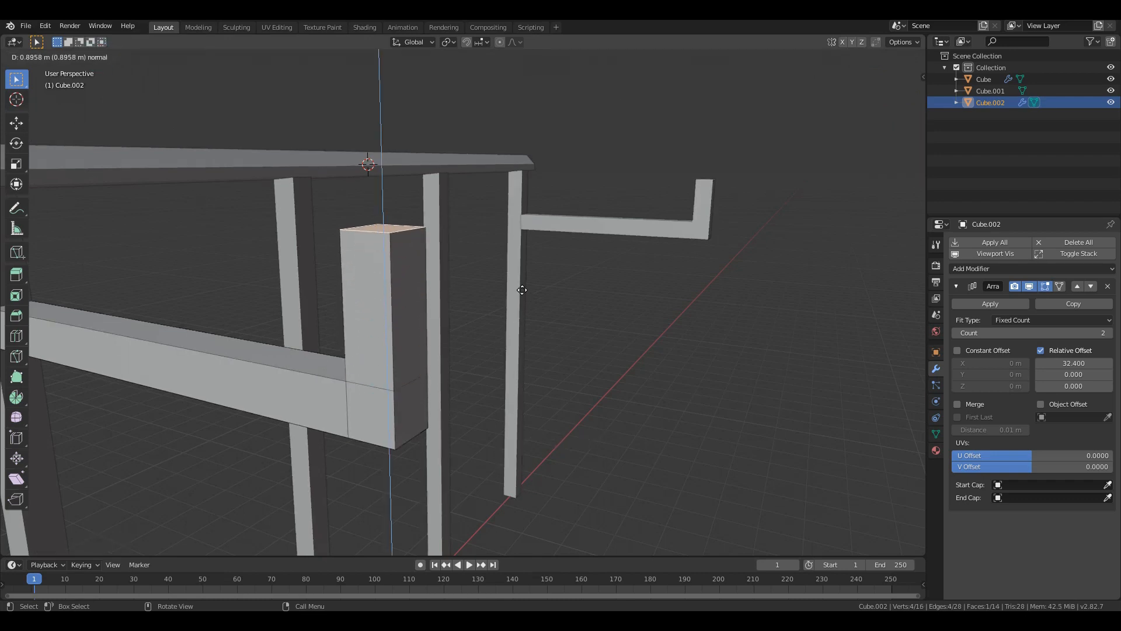
click(522, 290)
Step: Raise the extruded top face about 0.13 m along global Z, level with the post tops in the right orthographic view
key(KP_3)
scroll(522, 295, down, 2)
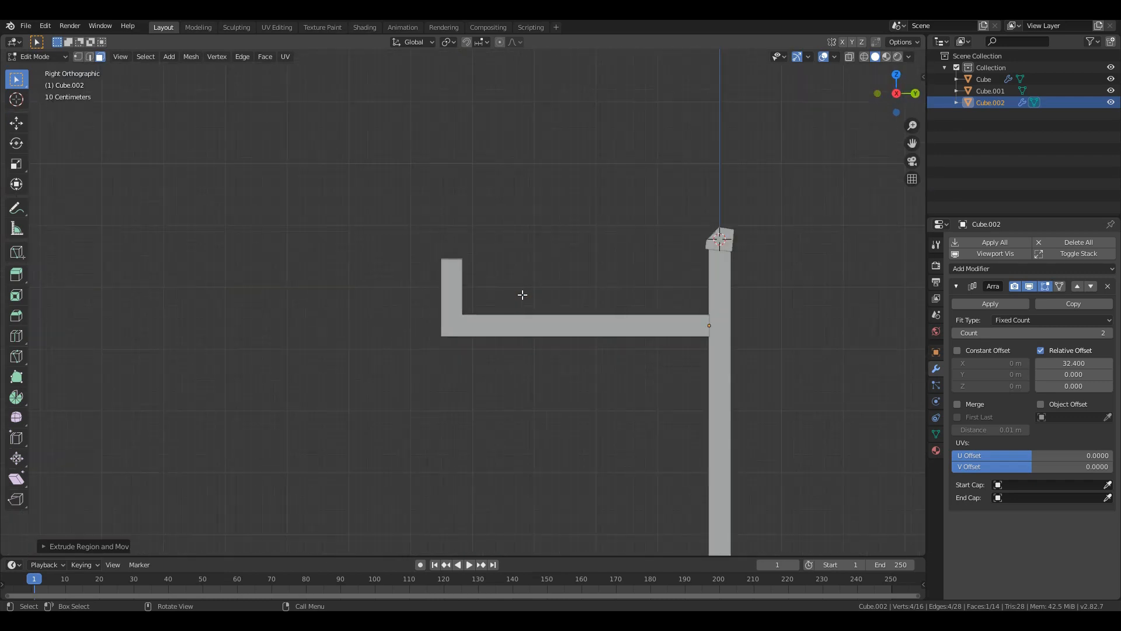
scroll(522, 295, up, 1)
key(g)
key(z)
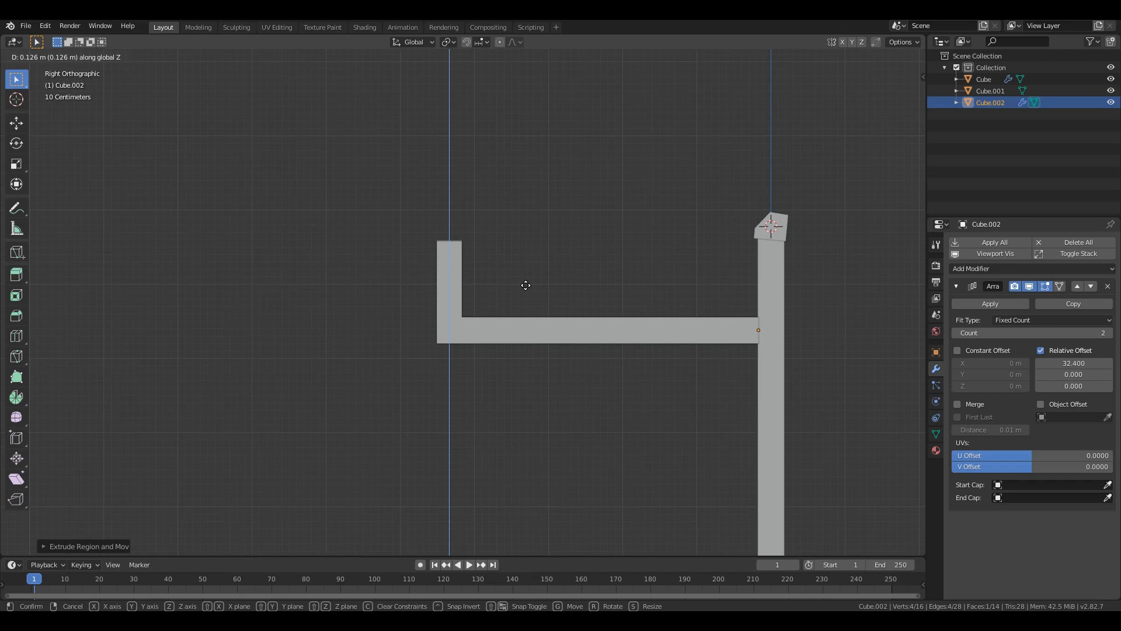
click(525, 285)
Step: Show the upturned bar end in wireframe from the left orthographic view, with vertex selection active
middle_drag(255, 321, 572, 440)
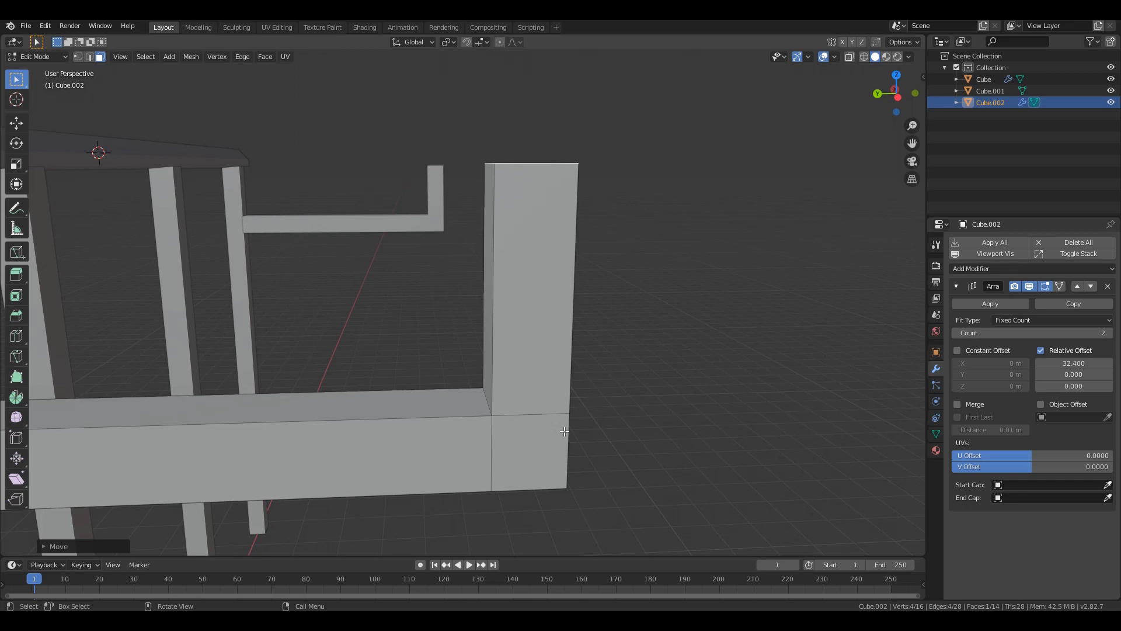
key(KP_3)
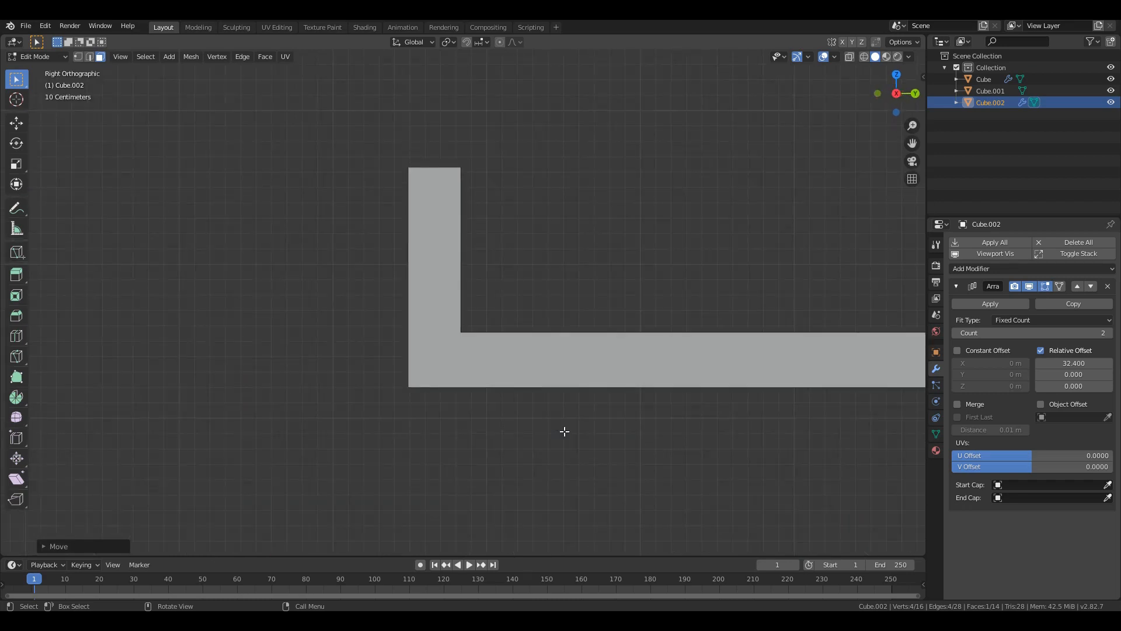
scroll(565, 431, down, 7)
key(ctrl+KP_3)
scroll(526, 374, up, 6)
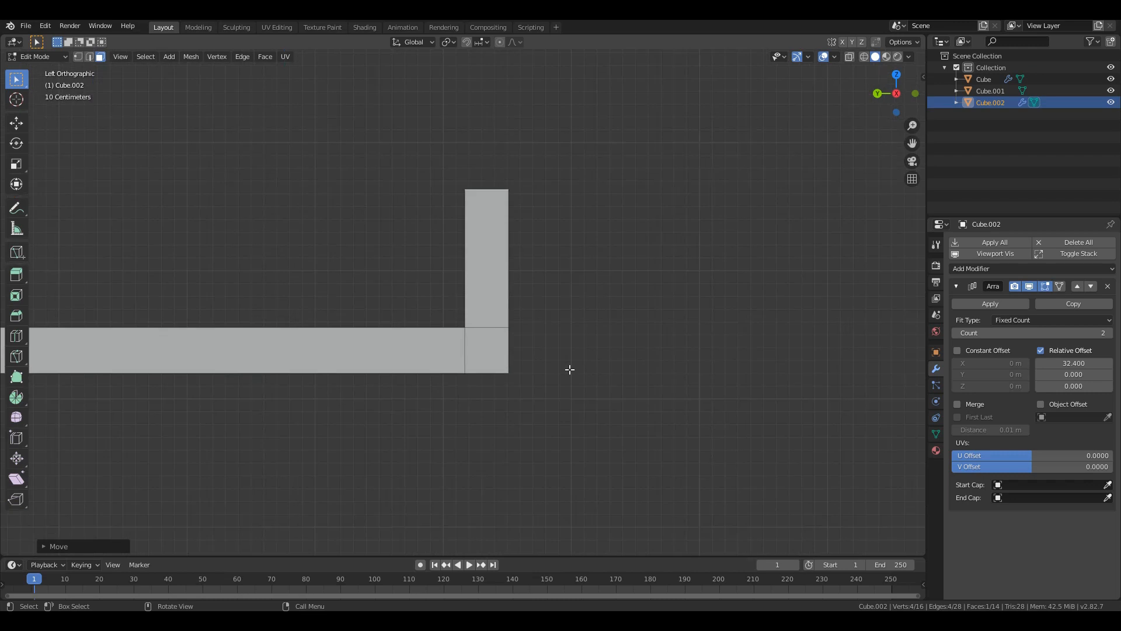
scroll(570, 370, up, 5)
click(79, 57)
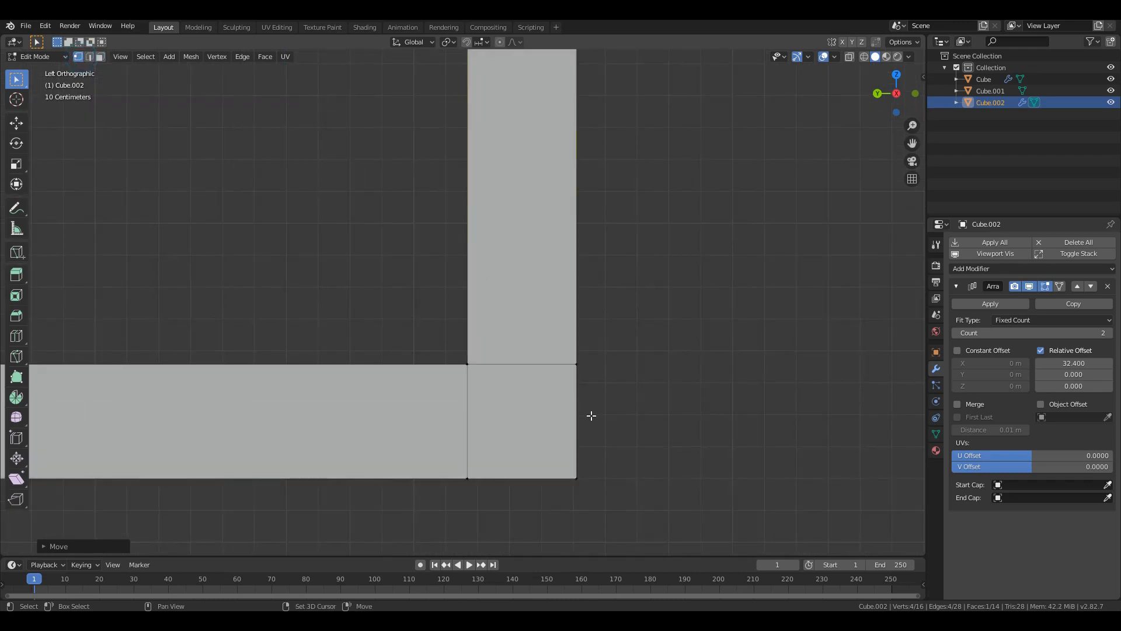
shift+middle_drag(587, 403, 563, 373)
key(z)
click(458, 359)
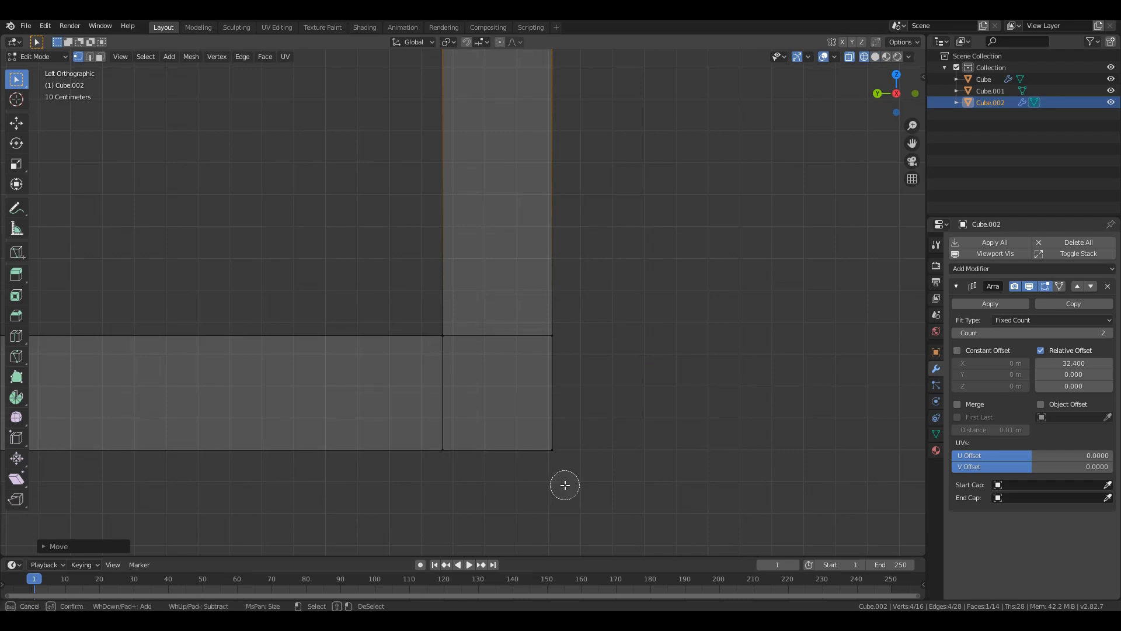
Step: Select only the two vertices of the lower outer corner edge at the bar's upturned end
key(c)
drag(555, 454, 559, 476)
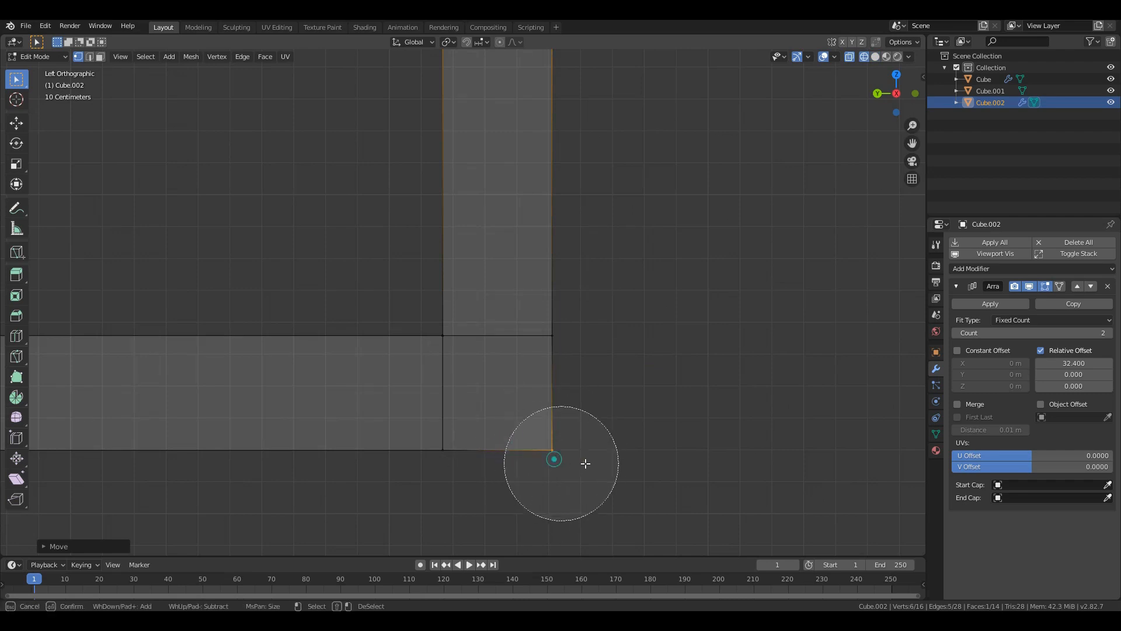
right_click(568, 462)
scroll(568, 471, up, 2)
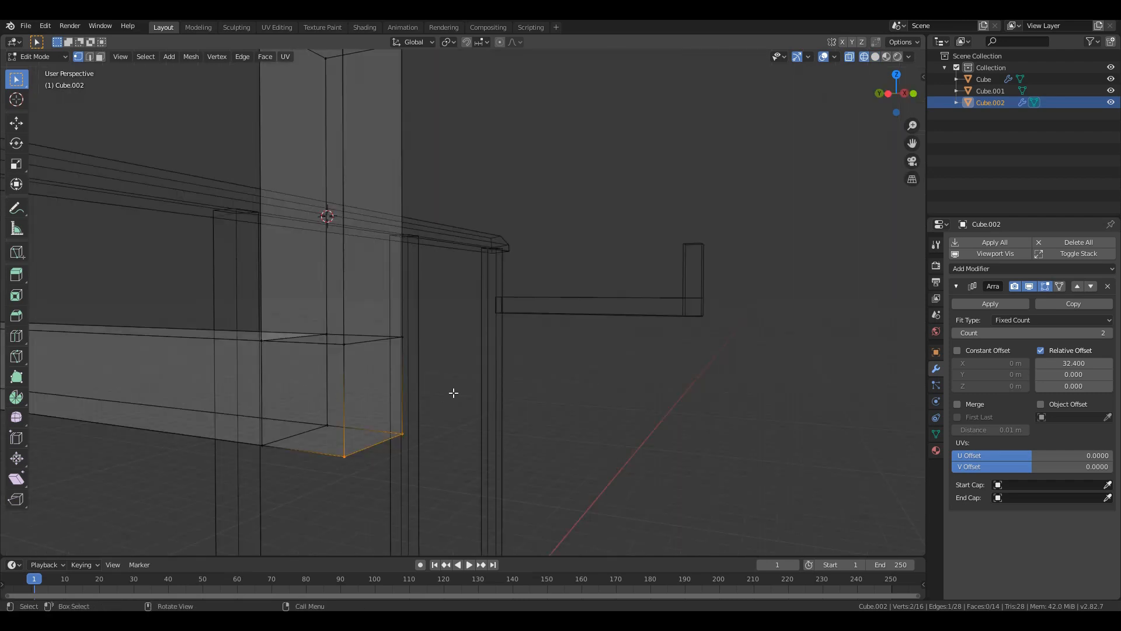
click(339, 447)
shift+click(405, 436)
Step: Try to bevel the lower outer corner edge of the upturned bar end
key(ctrl+b)
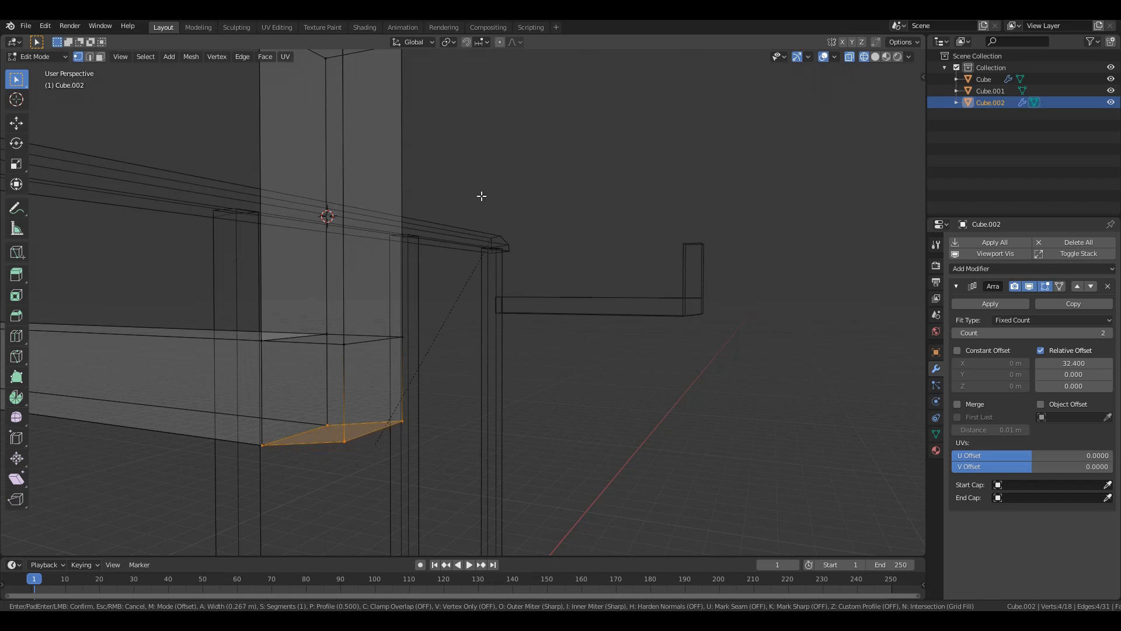
click(468, 263)
scroll(506, 375, down, 3)
Step: Apply all transforms to the side bars in Object Mode
key(Tab)
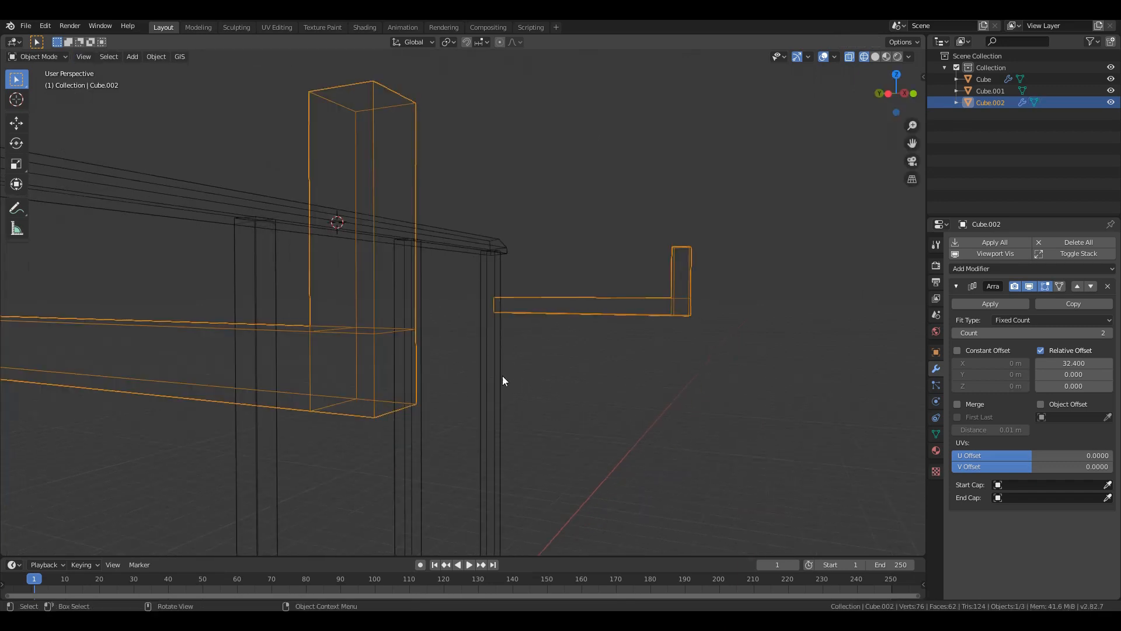
key(ctrl+a)
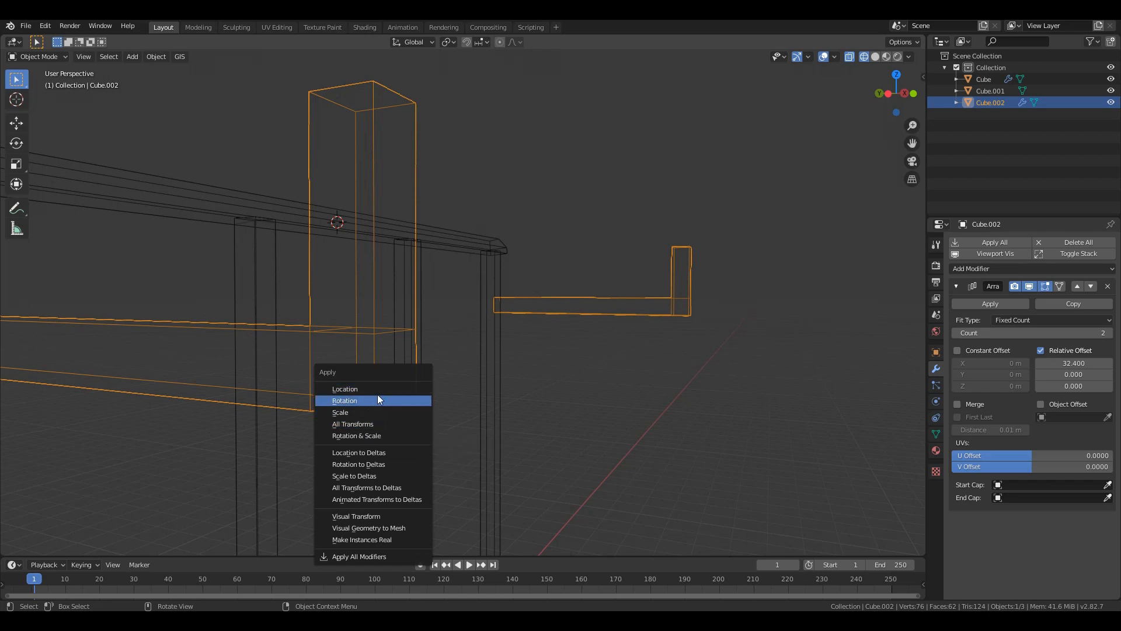
click(368, 424)
Step: Bevel the bars' lower outer corner edge by about 0.34 m with one segment, and return to Object Mode
key(Tab)
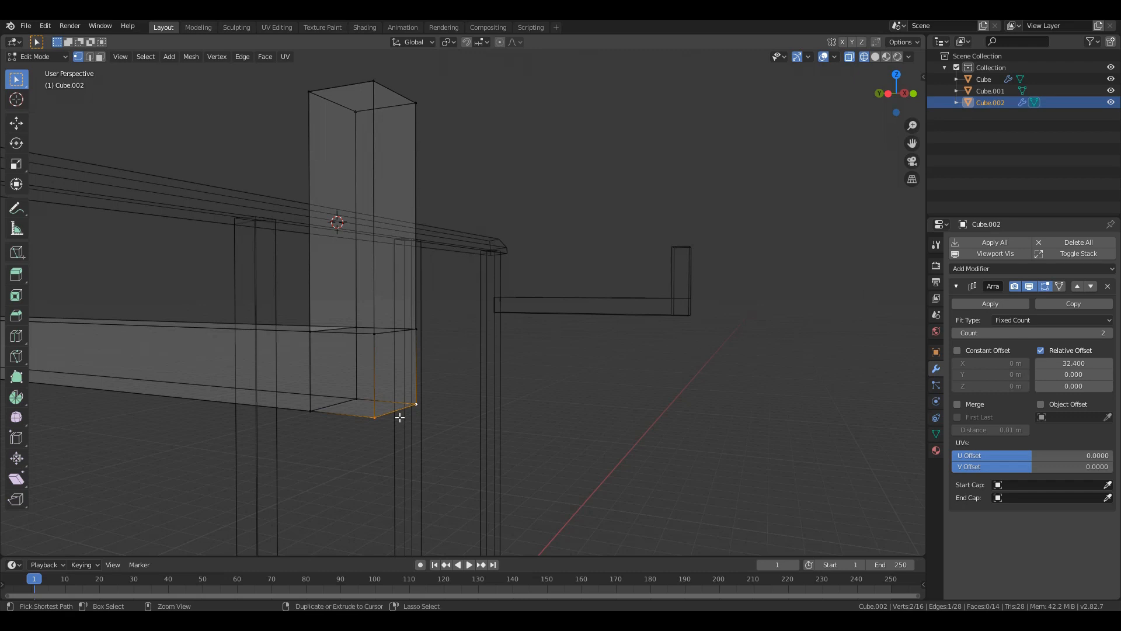
key(ctrl+b)
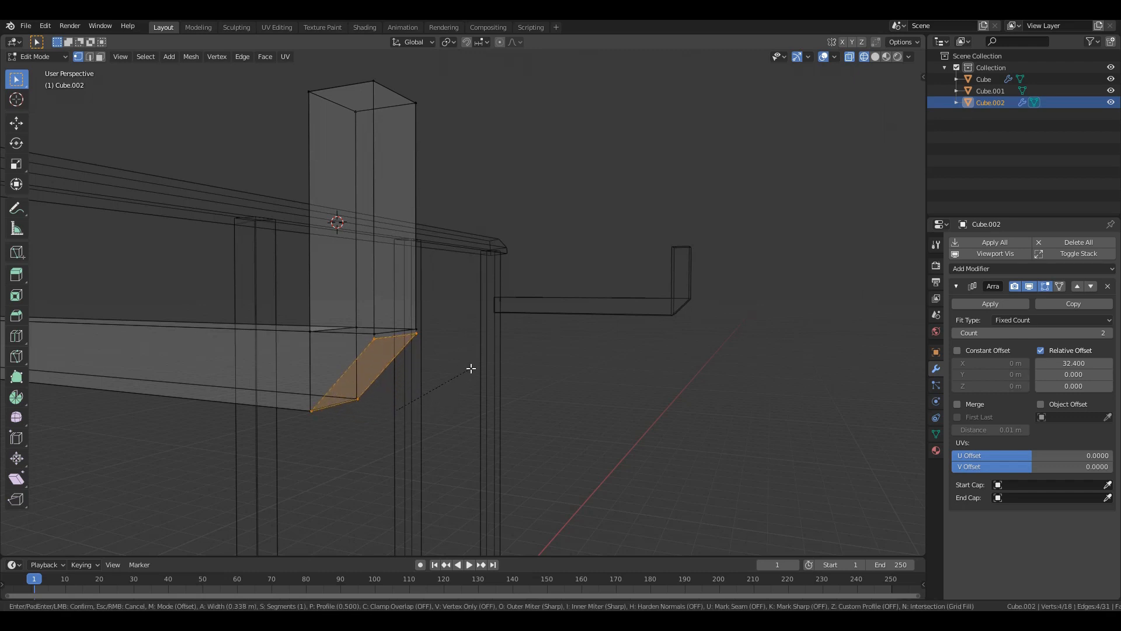
click(473, 370)
key(Tab)
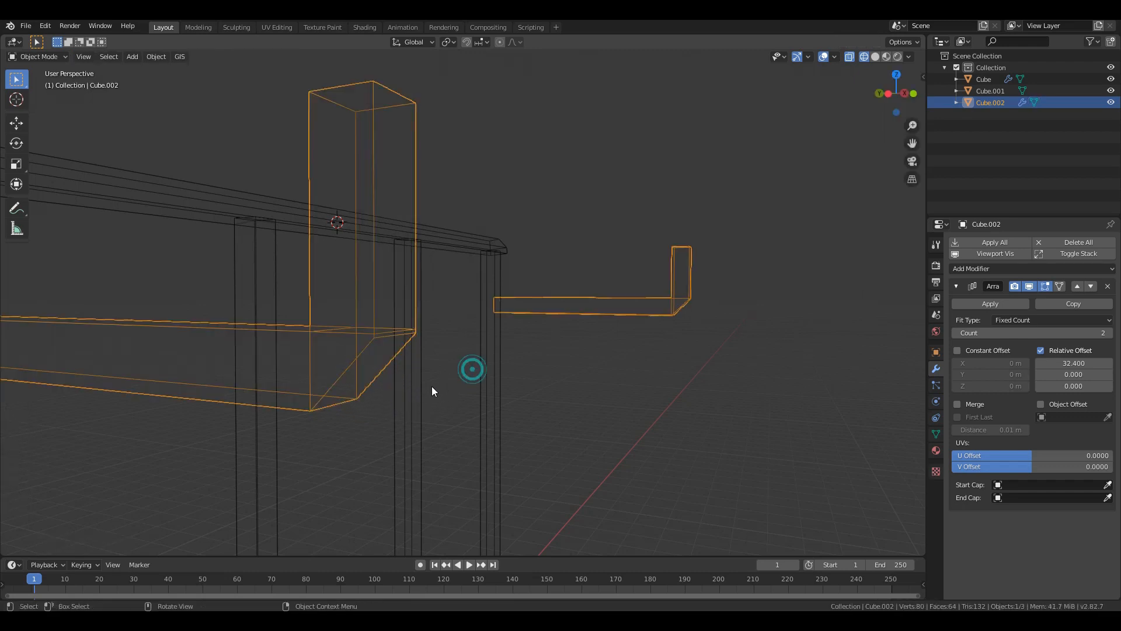
Step: Return the viewport to solid shading and show the whole frame with both bent side bars
middle_drag(373, 410, 428, 401)
key(z)
click(521, 401)
scroll(435, 401, down, 3)
mouse_move(374, 338)
middle_down()
mouse_move(385, 351)
mouse_move(342, 368)
mouse_move(277, 350)
mouse_move(294, 328)
mouse_move(378, 331)
middle_up()
scroll(428, 376, down, 2)
middle_drag(408, 286, 366, 351)
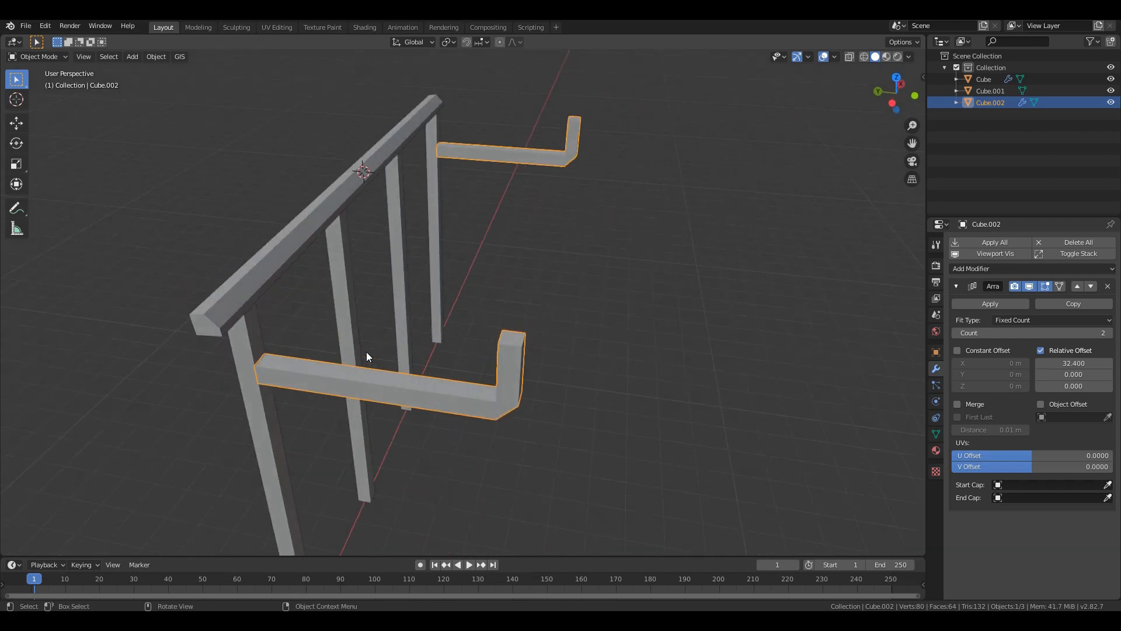
Step: Duplicate the sloped top beam in place and rotate the copy 180° about global Z
click(312, 234)
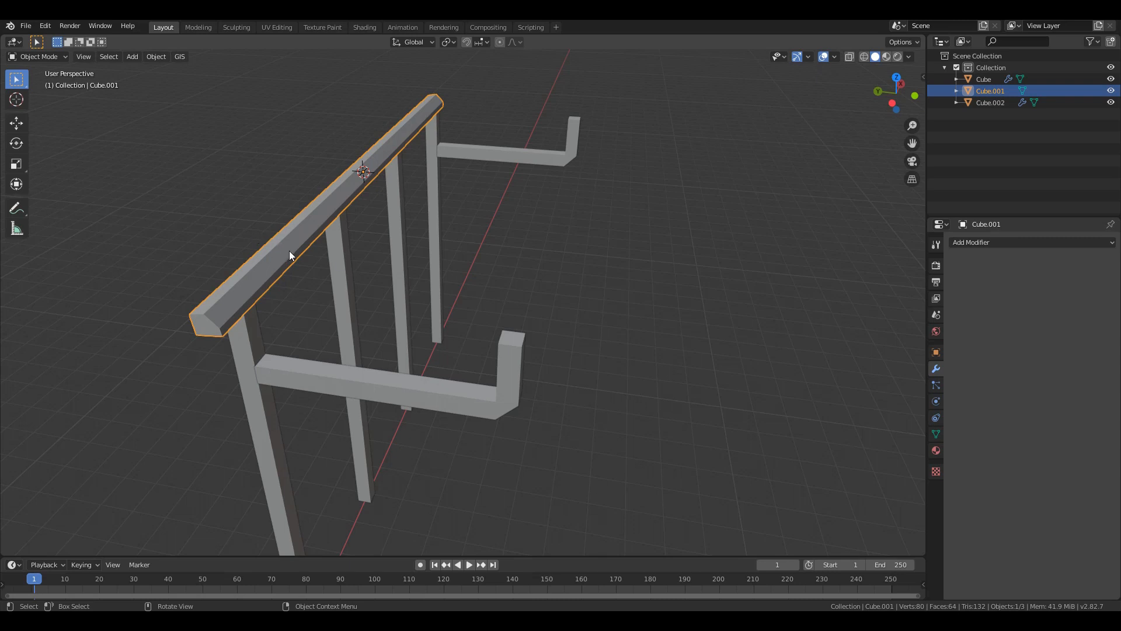
key(shift+d)
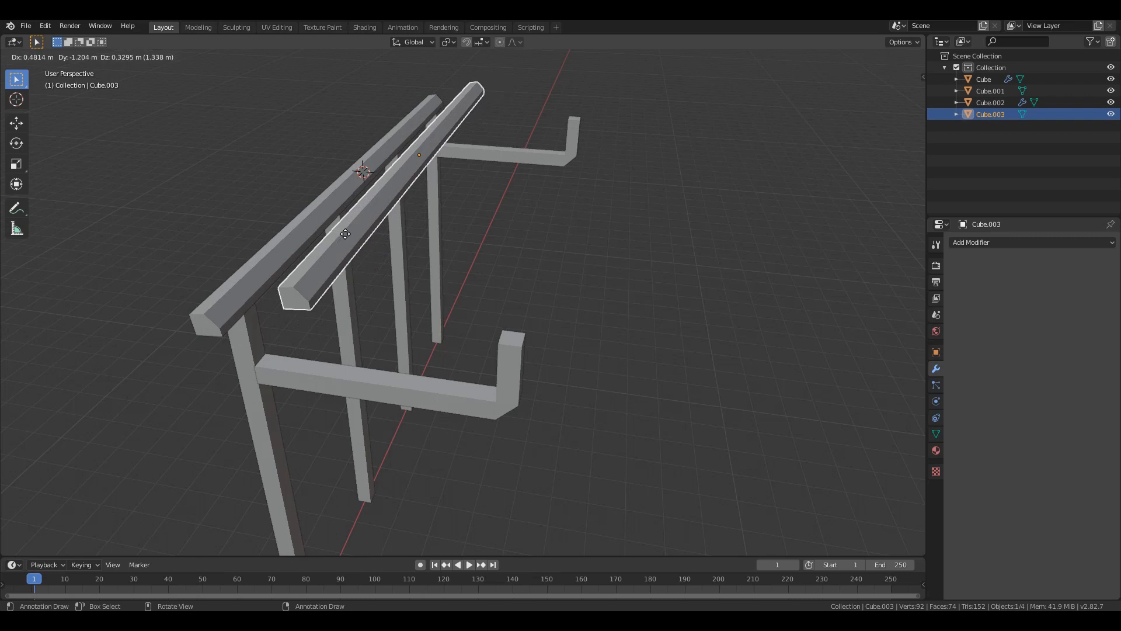
right_click(351, 231)
key(r)
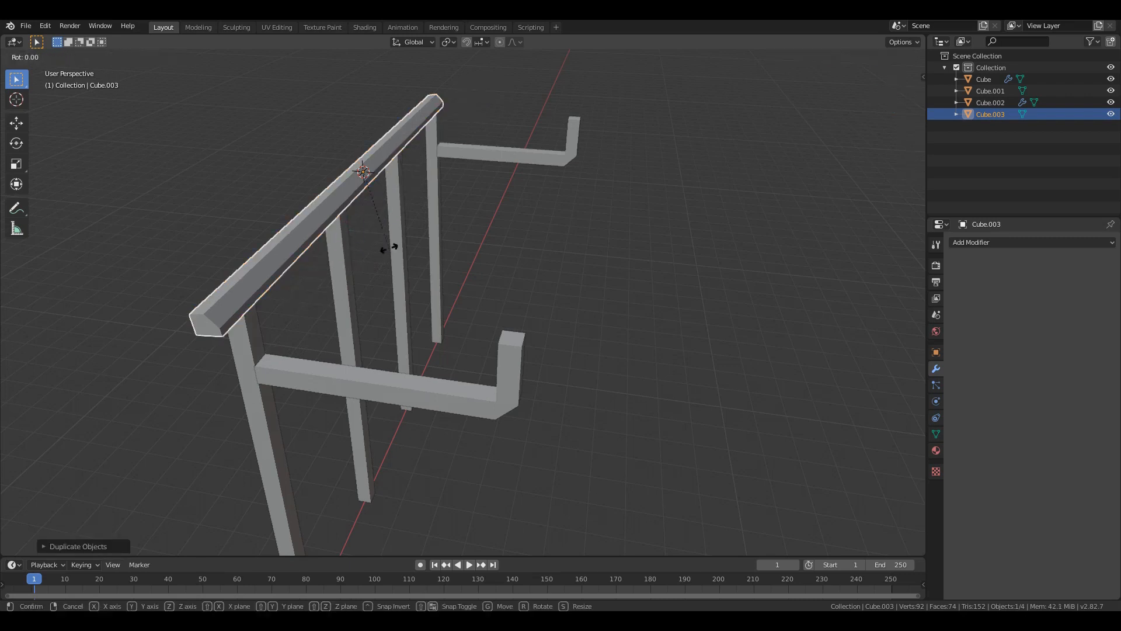
text(z)
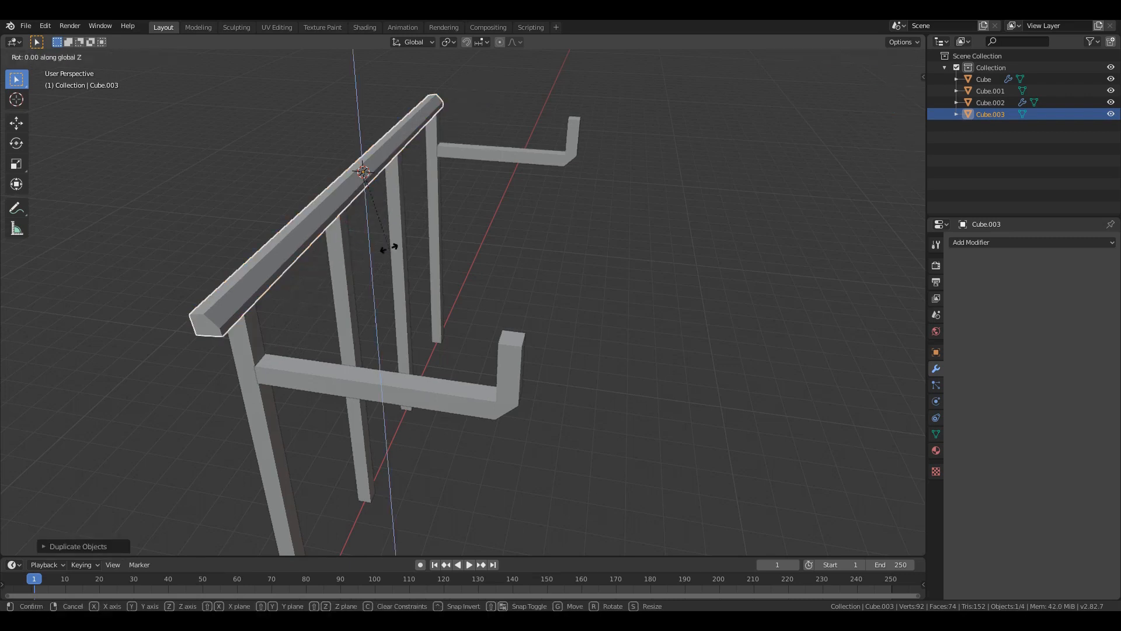
text(180)
key(Return)
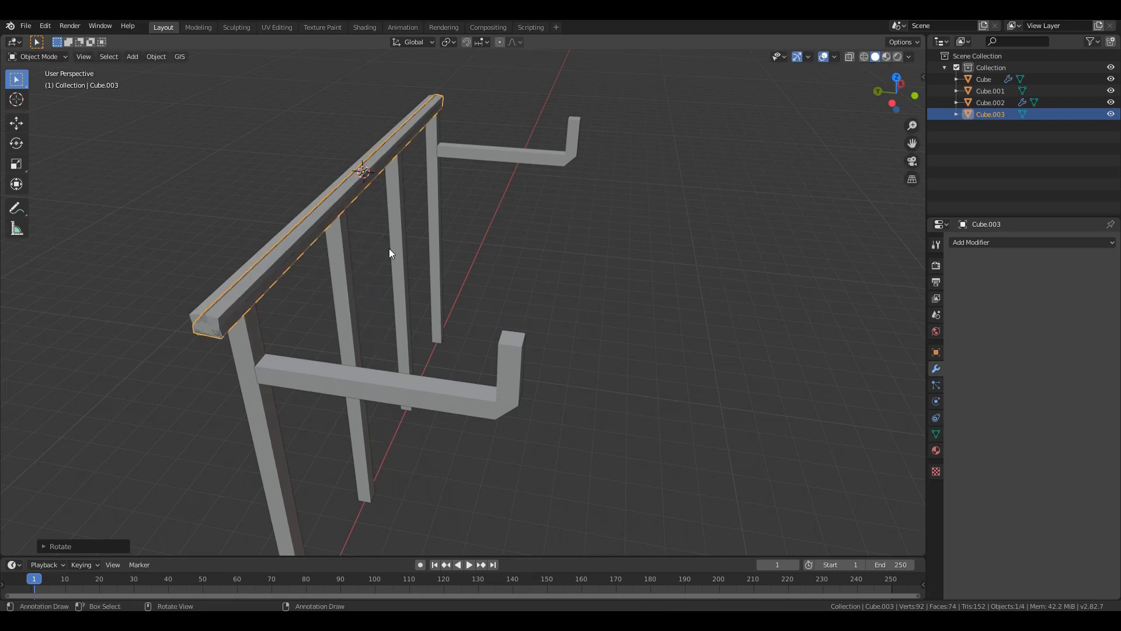
Step: Move the rotated beam copy along global Y onto the upturned ends of the side bars
key(g)
key(y)
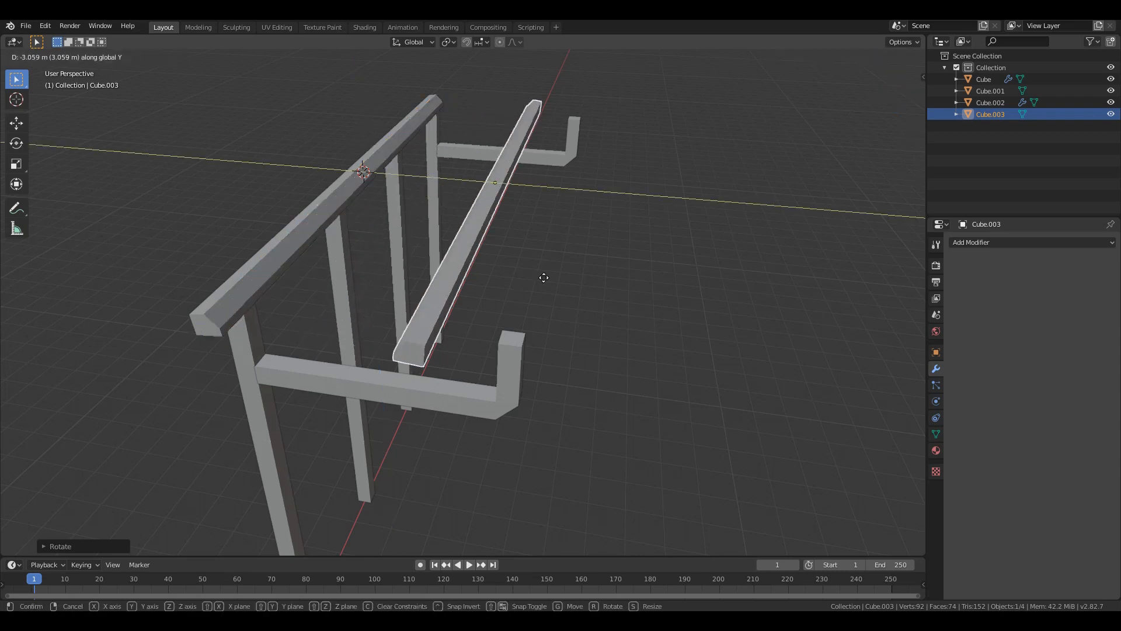
click(581, 283)
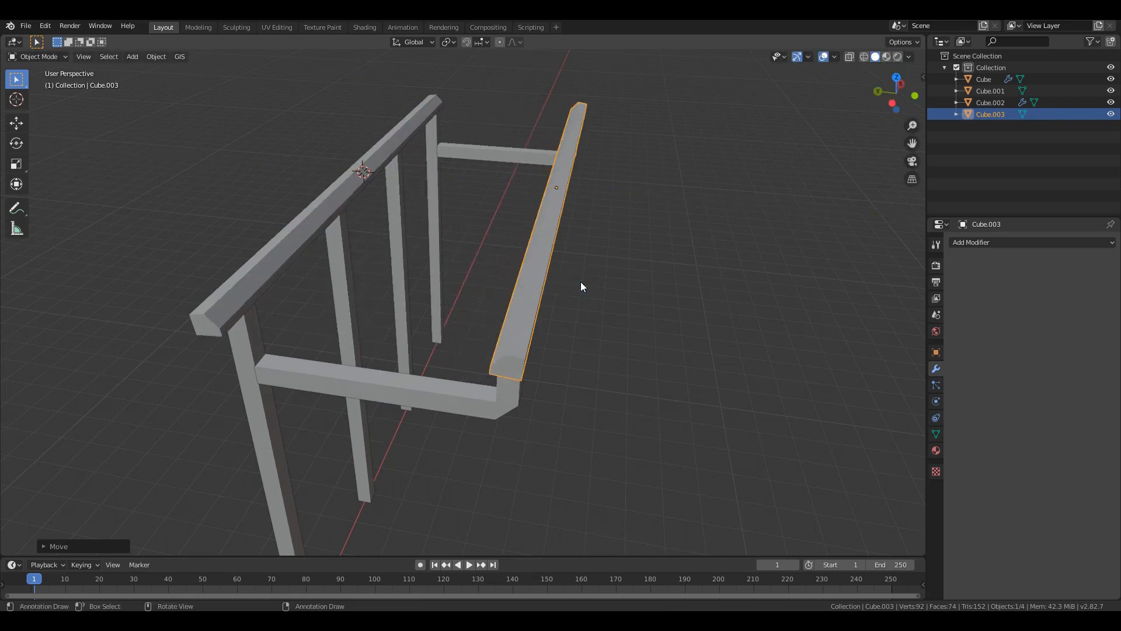
Step: Move the rotated beam copy about 0.06 m along global Y so it sits more centrally on the upturned bar end
key(KP_3)
scroll(532, 271, up, 3)
shift+middle_drag(342, 285, 454, 336)
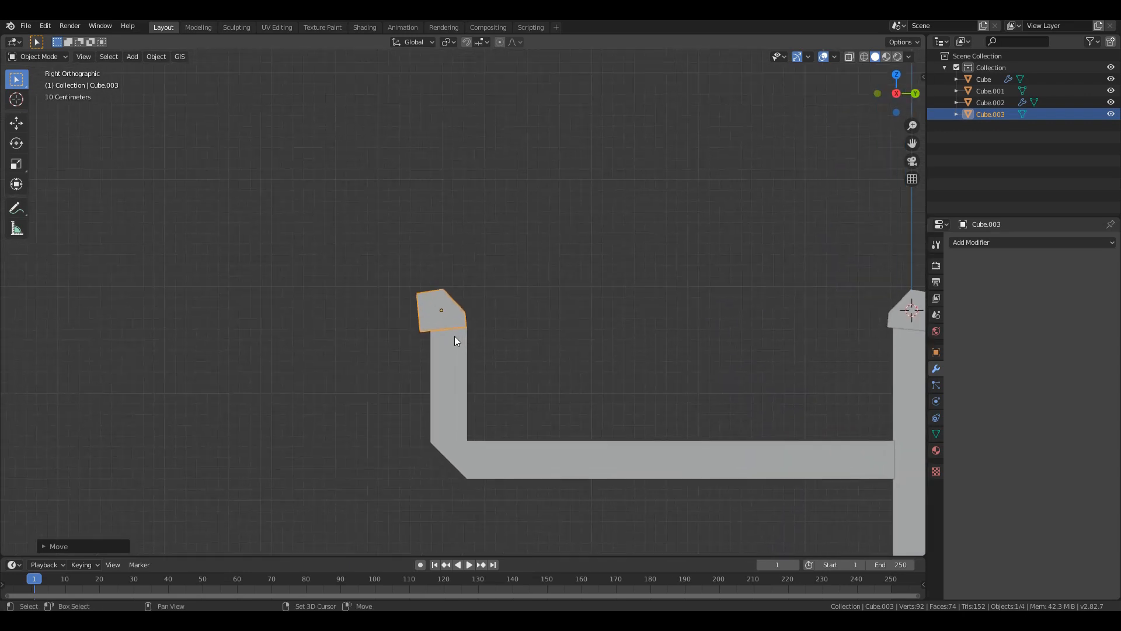
scroll(455, 336, up, 4)
scroll(454, 337, up, 1)
key(g)
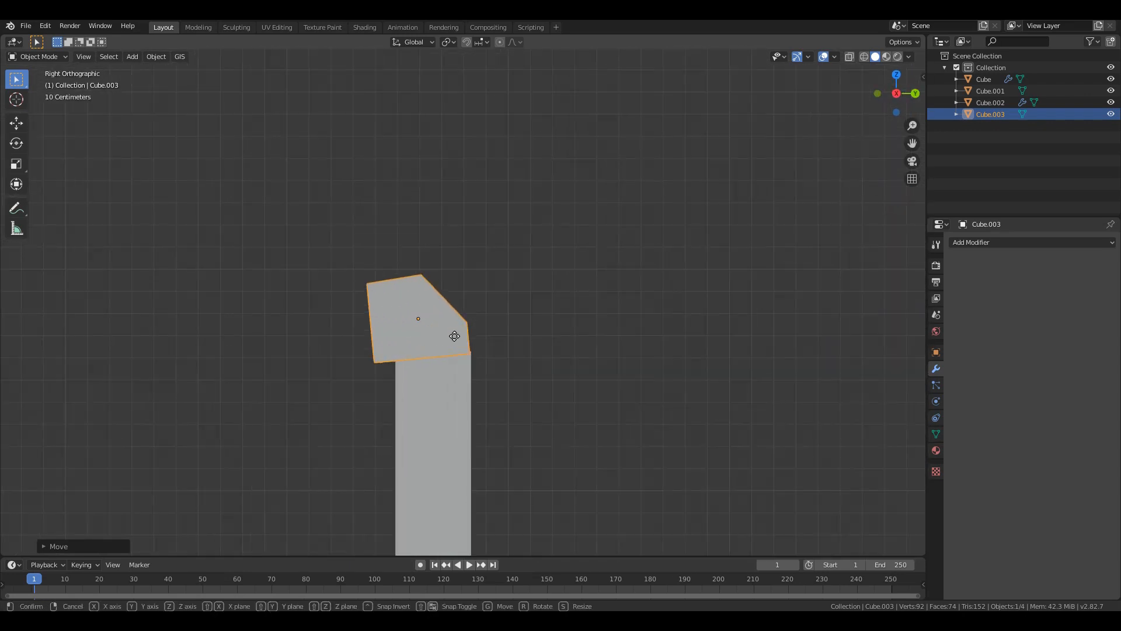
key(y)
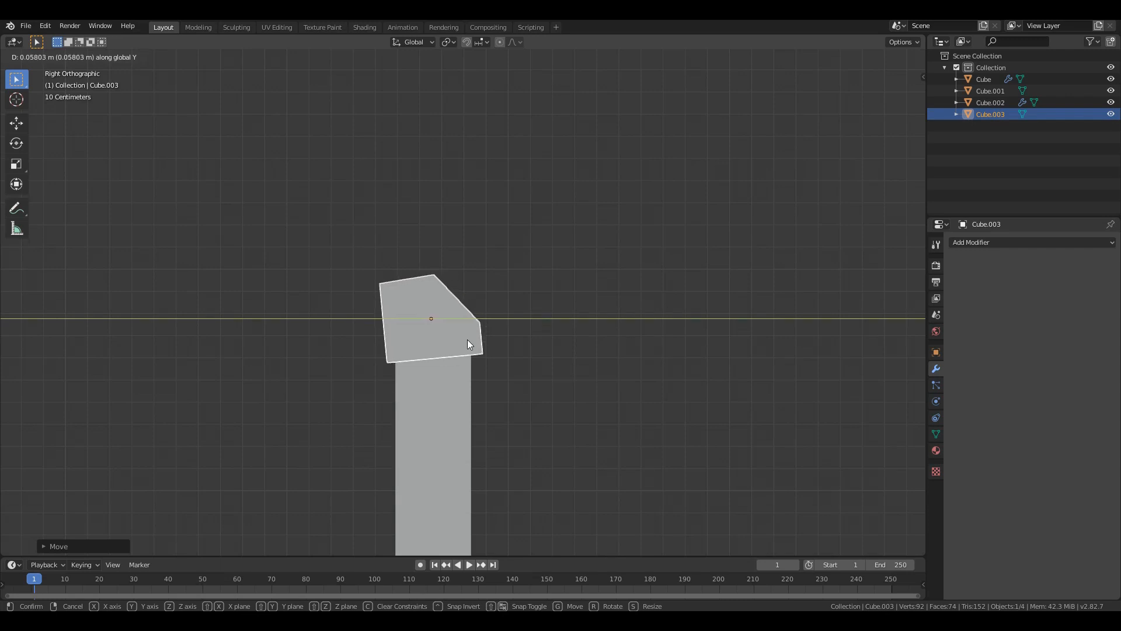
click(471, 343)
Step: Compare the copy with the beam on the posts and fine-tune the copy's position along global Y
scroll(671, 389, down, 3)
shift+middle_drag(619, 418, 467, 411)
scroll(297, 352, up, 3)
shift+middle_drag(263, 359, 475, 354)
scroll(464, 309, up, 3)
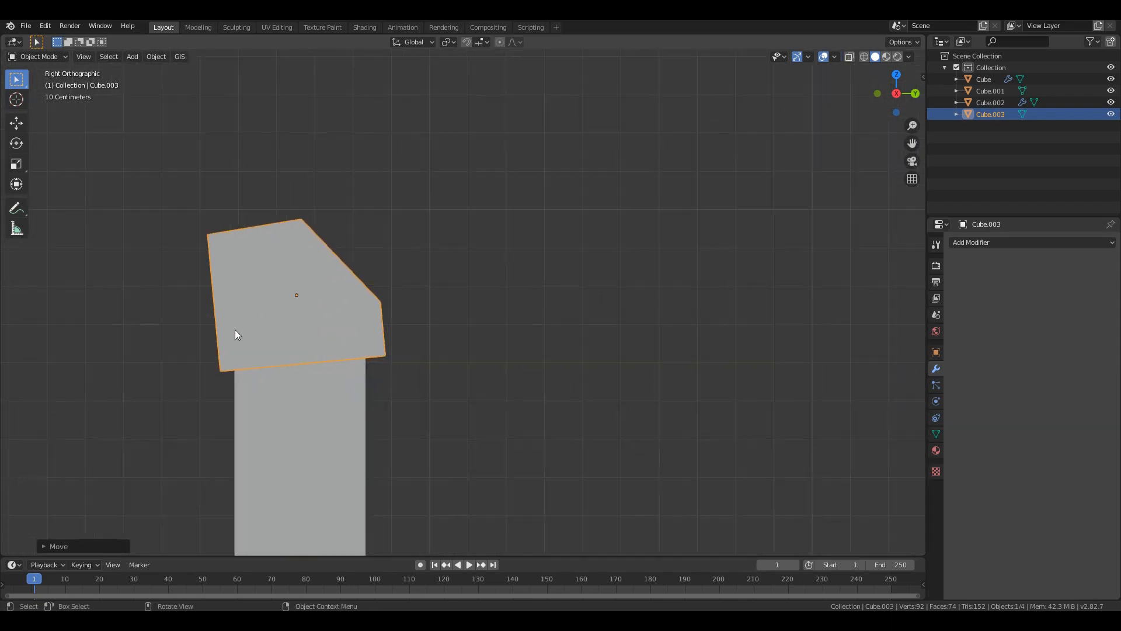
key(g)
key(y)
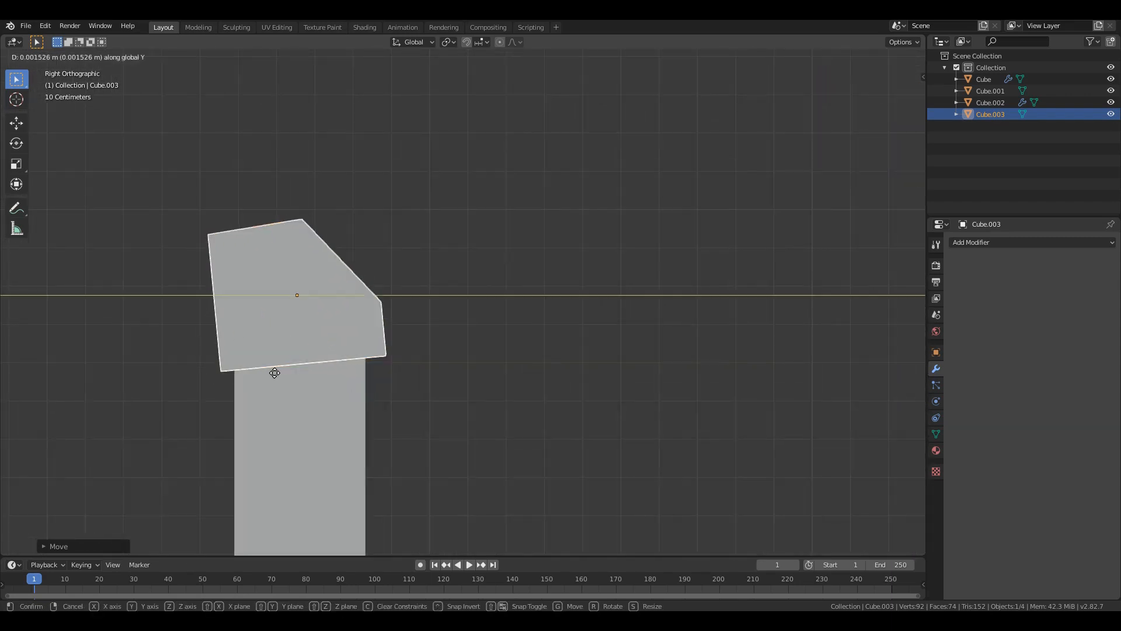
click(274, 373)
Step: Examine how the side bars and both beams fit together around the frame, leaving nothing selected
scroll(461, 352, down, 8)
shift+middle_drag(567, 415, 558, 415)
click(222, 374)
middle_drag(222, 374, 374, 367)
click(406, 370)
middle_drag(443, 388, 457, 271)
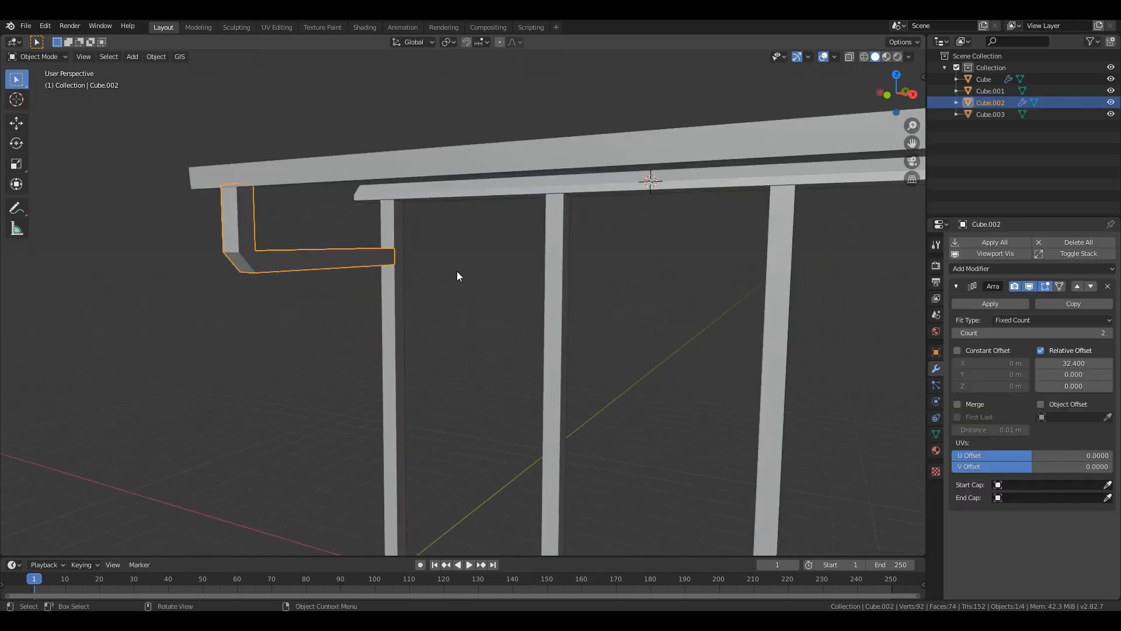
scroll(398, 356, down, 4)
click(398, 357)
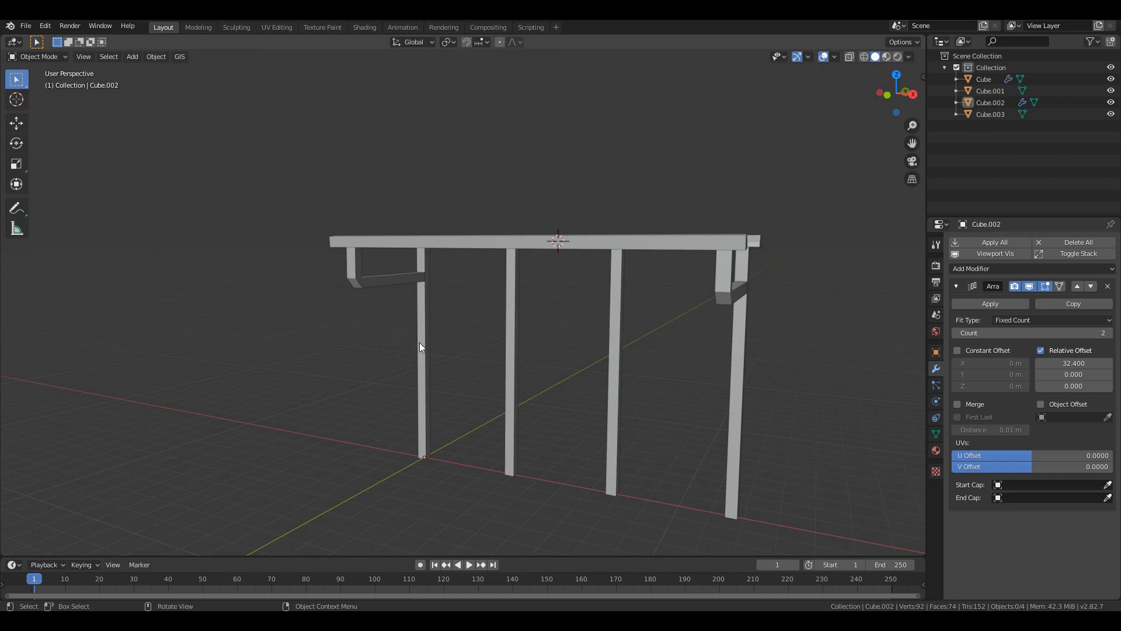
Step: Add a cube at the 3D cursor in front orthographic view and scale it down to about a tenth of its size
key(KP_1)
key(KP_5)
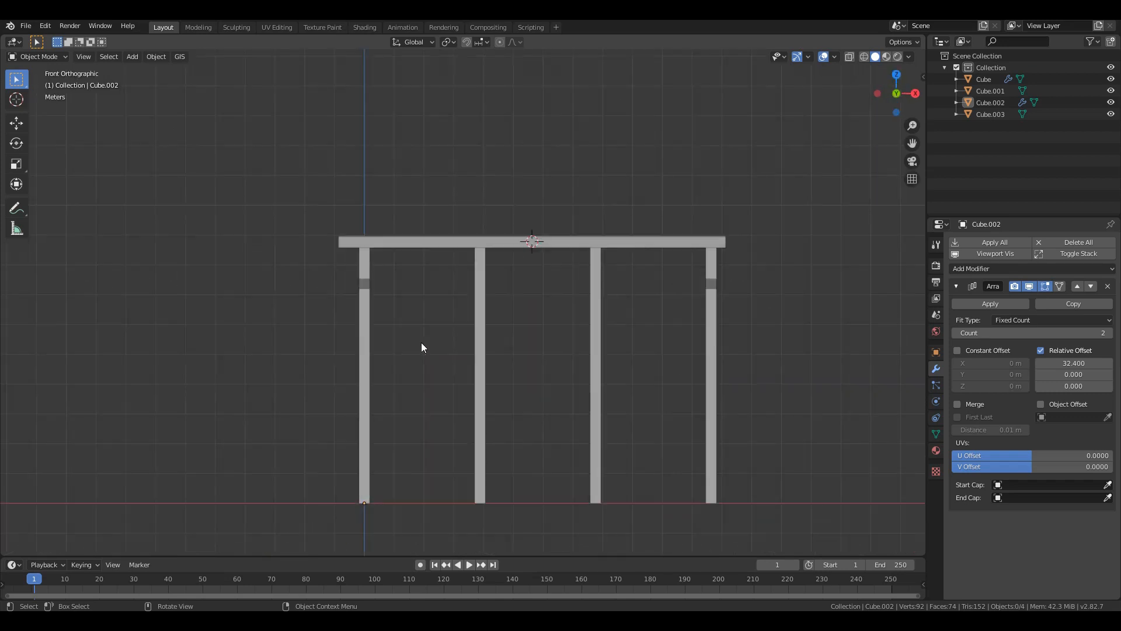
scroll(446, 255, up, 2)
shift+middle_drag(579, 291, 454, 302)
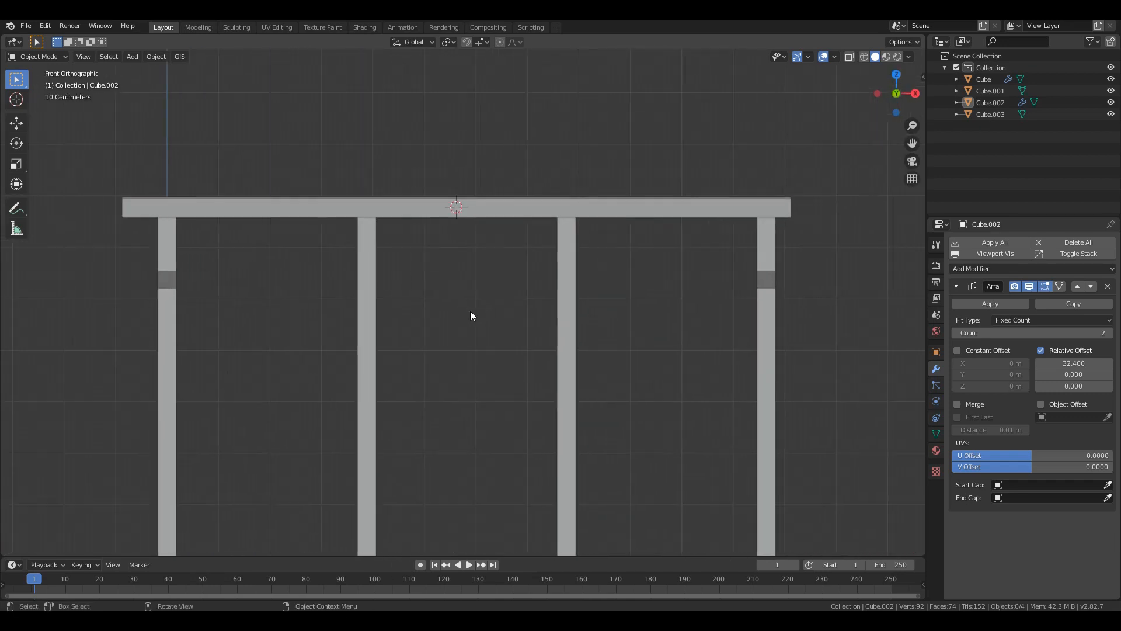
key(shift+a)
mouse_move(467, 311)
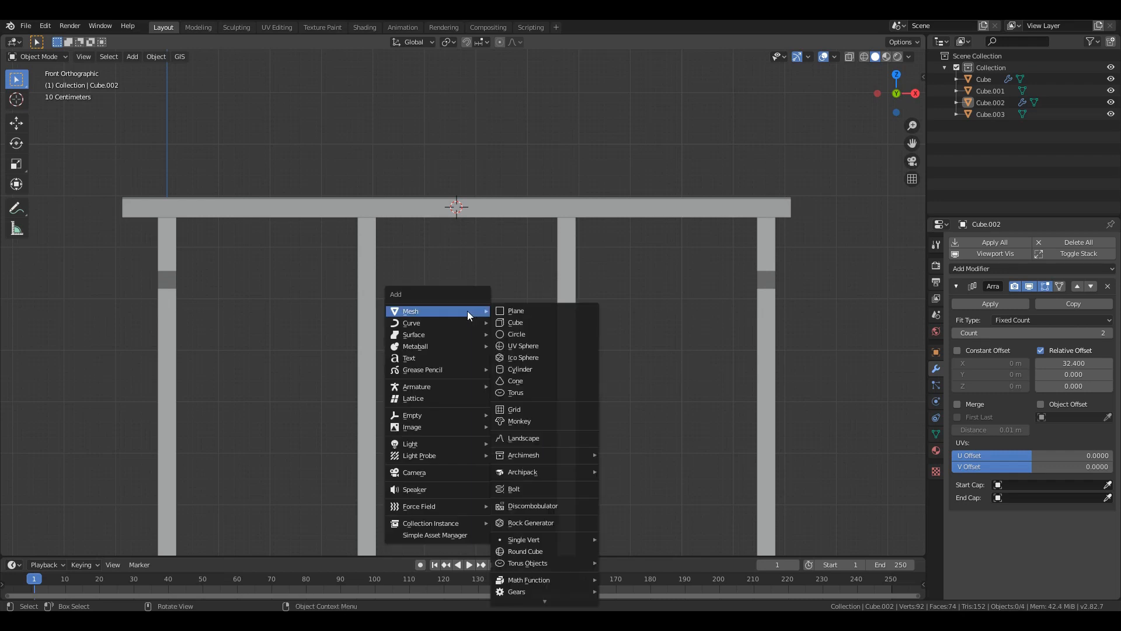
click(515, 324)
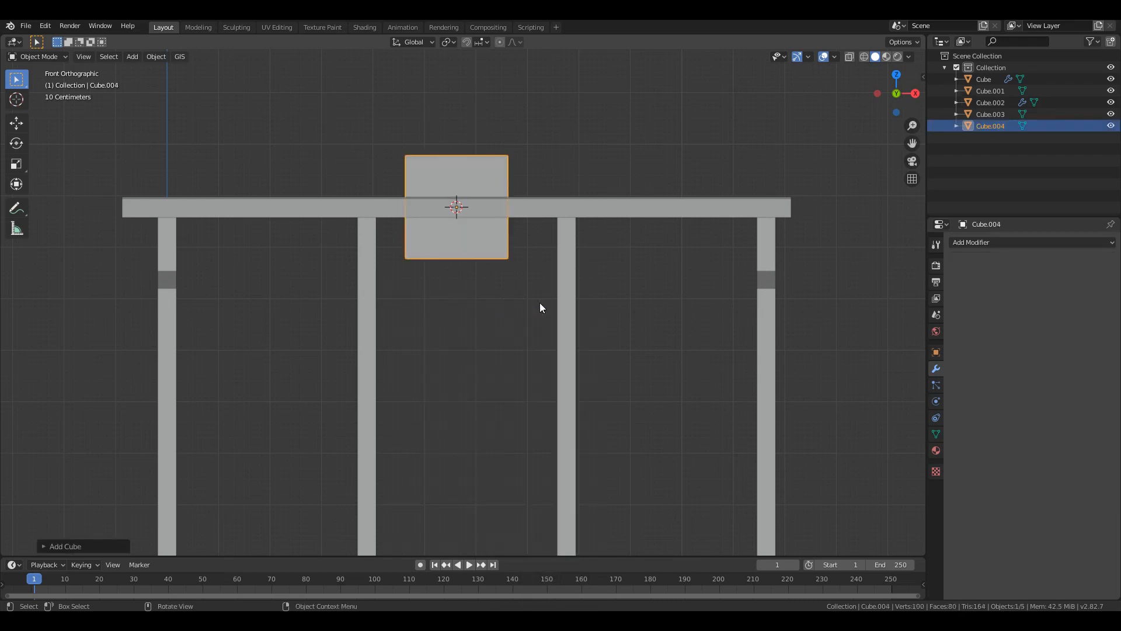
key(s)
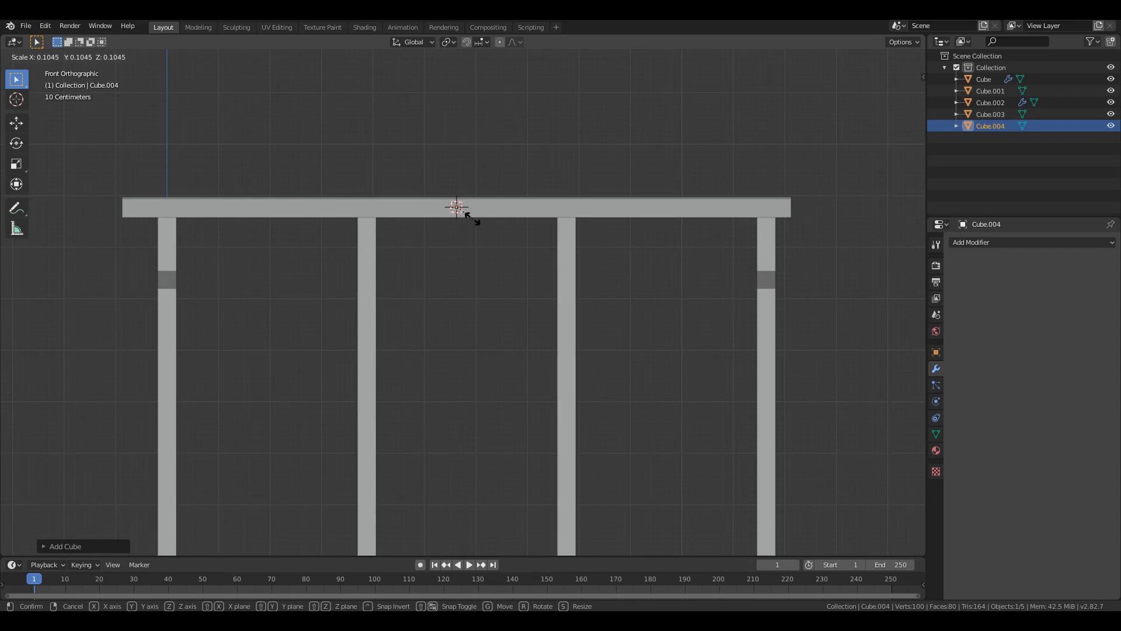
click(475, 227)
Step: Lower the small cube about 1.4 m along global Z to the side bars' height and scale it down slightly
key(g)
key(x)
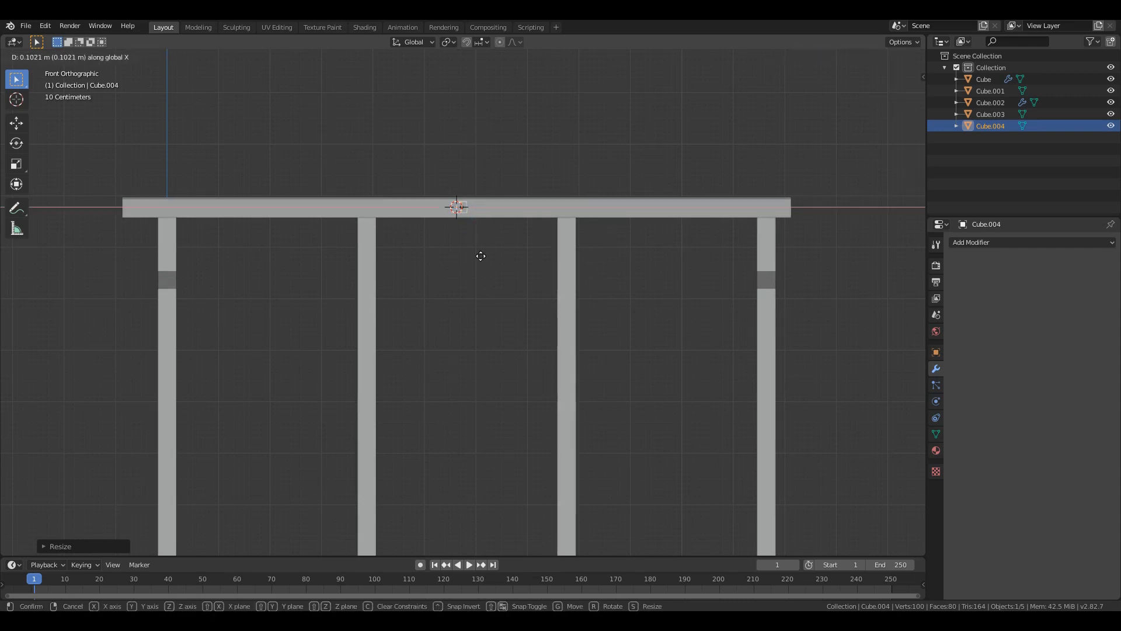
key(z)
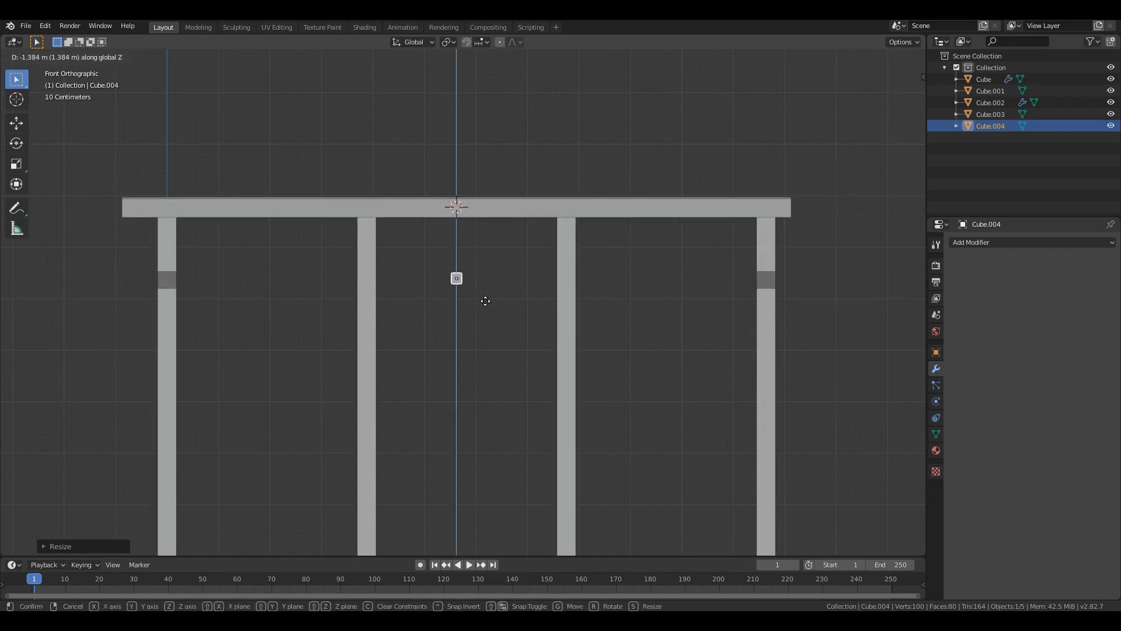
click(486, 303)
scroll(440, 272, up, 3)
key(s)
click(467, 285)
Step: Stretch the small cube along global X into a thin rail and shift it along X to span between the side bars
scroll(468, 289, down, 3)
key(s)
key(x)
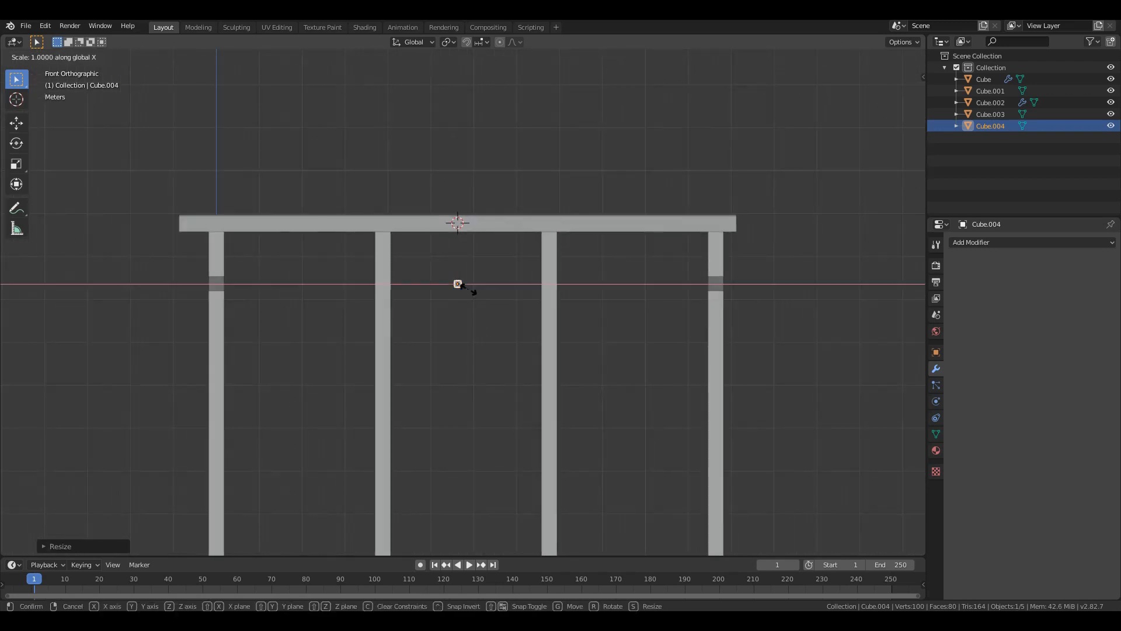
click(397, 373)
key(x)
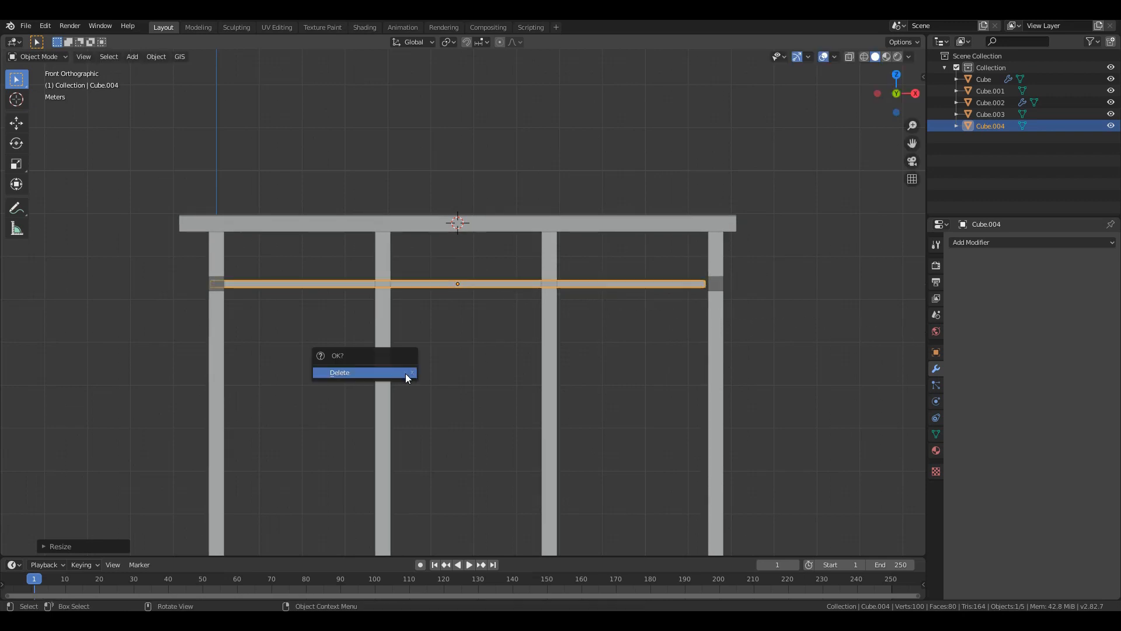
key(Escape)
key(g)
key(x)
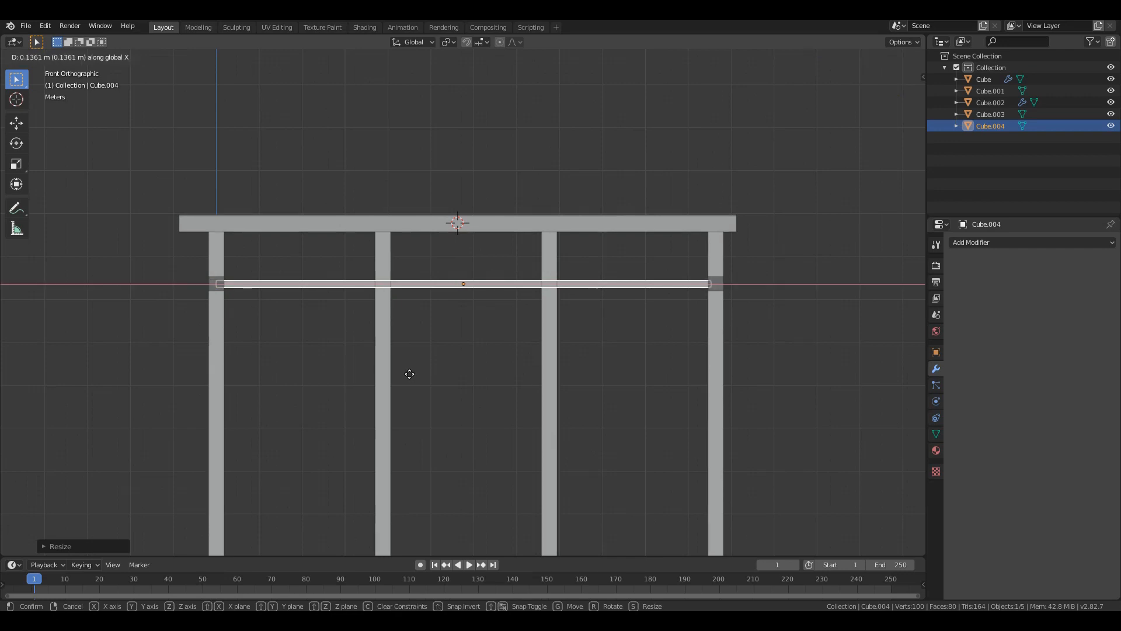
click(413, 374)
Step: Move the thin rail about 4.34 m along negative global Y to lie beneath the second beam
middle_drag(413, 374, 485, 401)
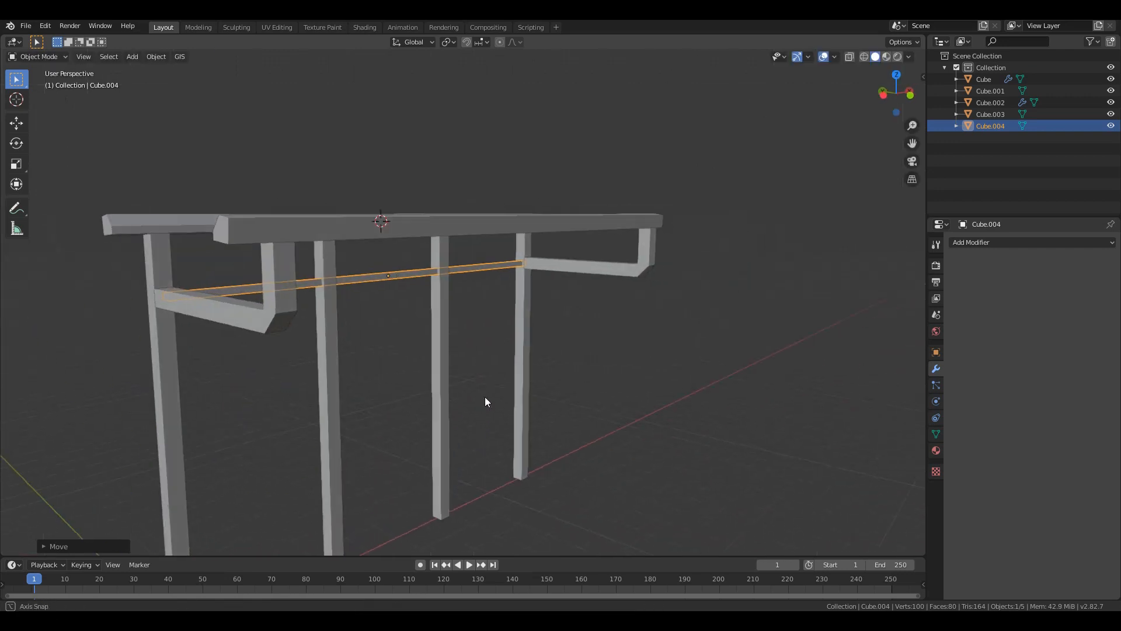
key(KP_7)
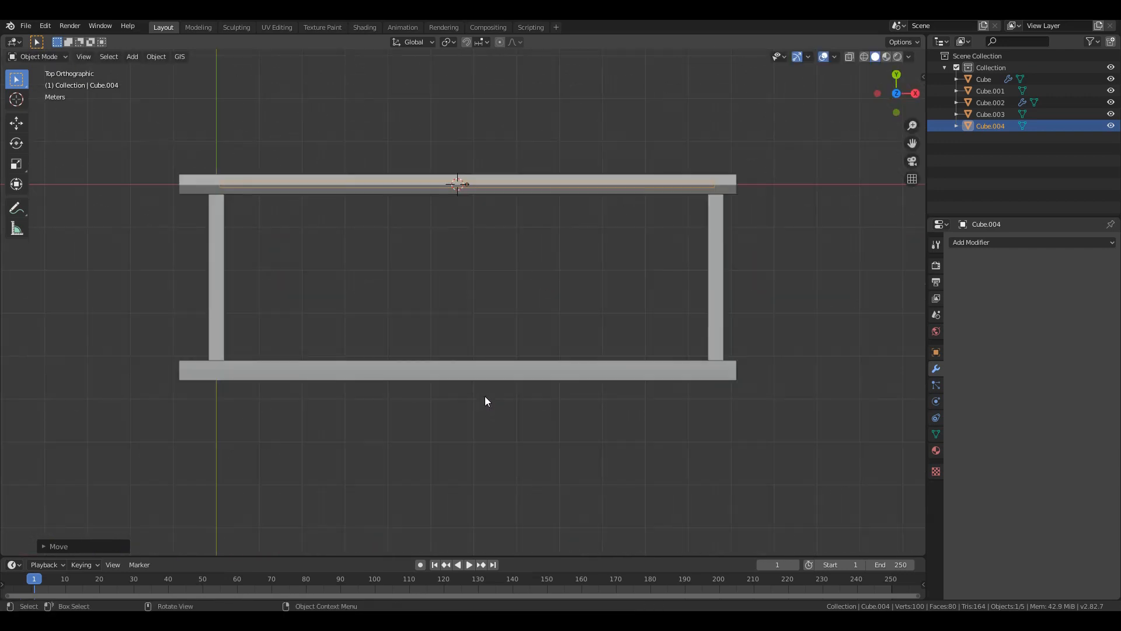
key(g)
key(y)
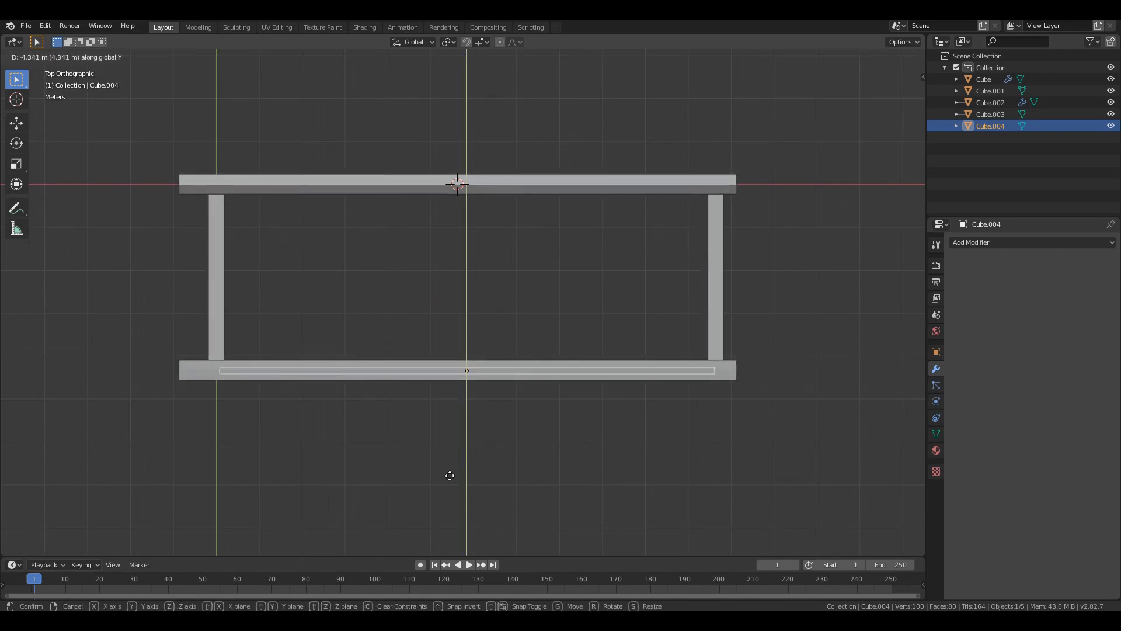
click(449, 475)
Step: Flatten the thin rail to about 0.45 along global Z and widen it slightly along global Y
middle_drag(450, 475, 302, 330)
scroll(394, 321, up, 3)
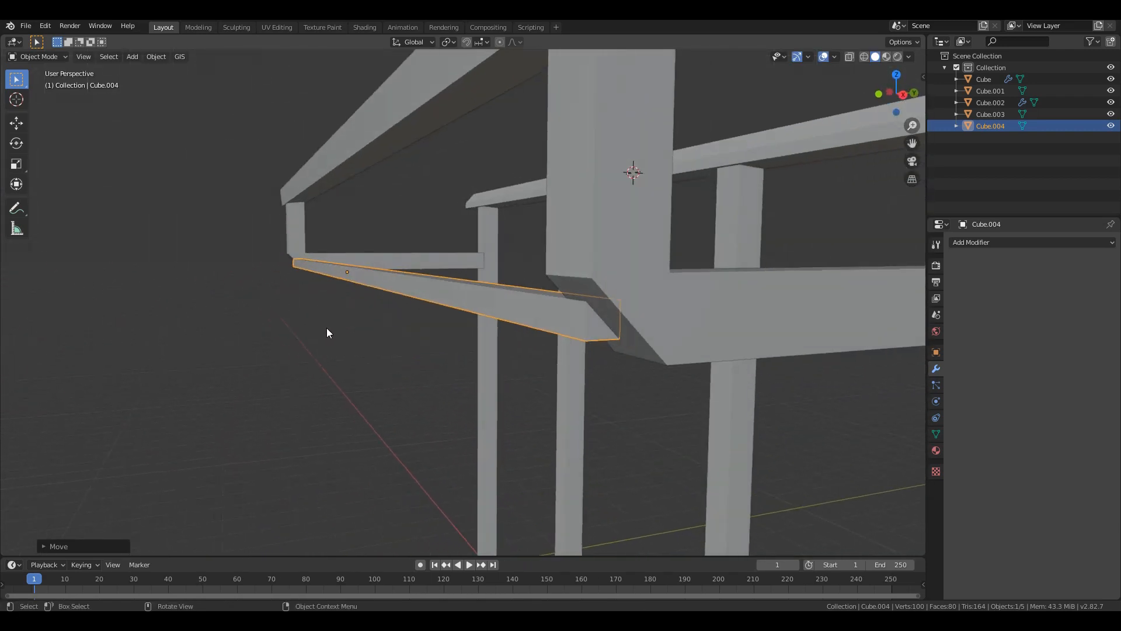
key(s)
key(z)
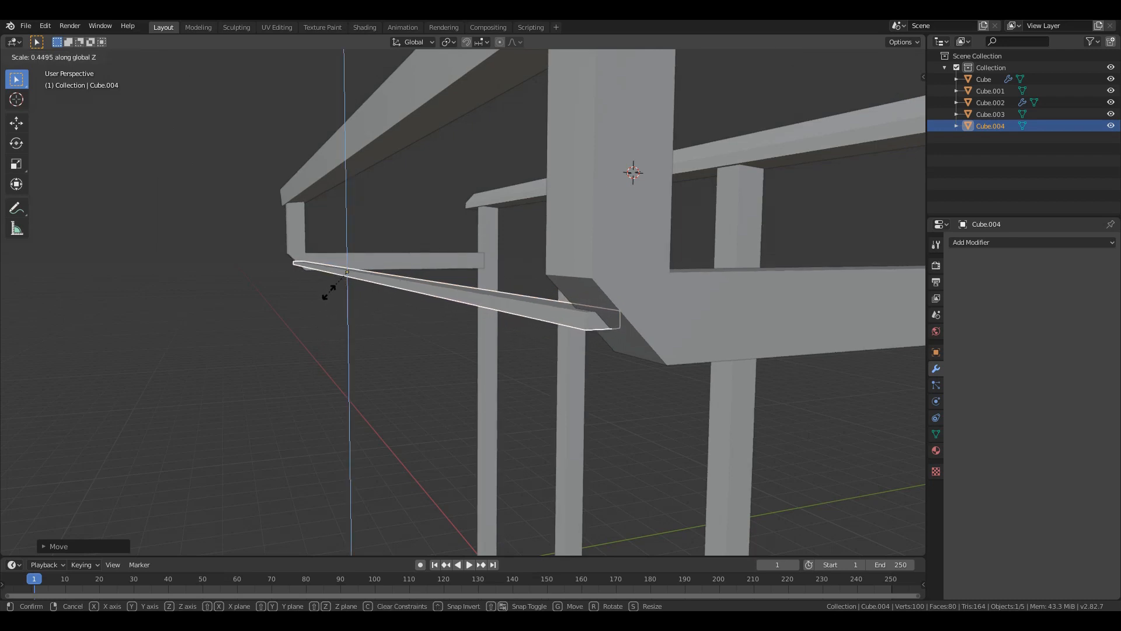
click(329, 292)
key(s)
key(y)
click(397, 313)
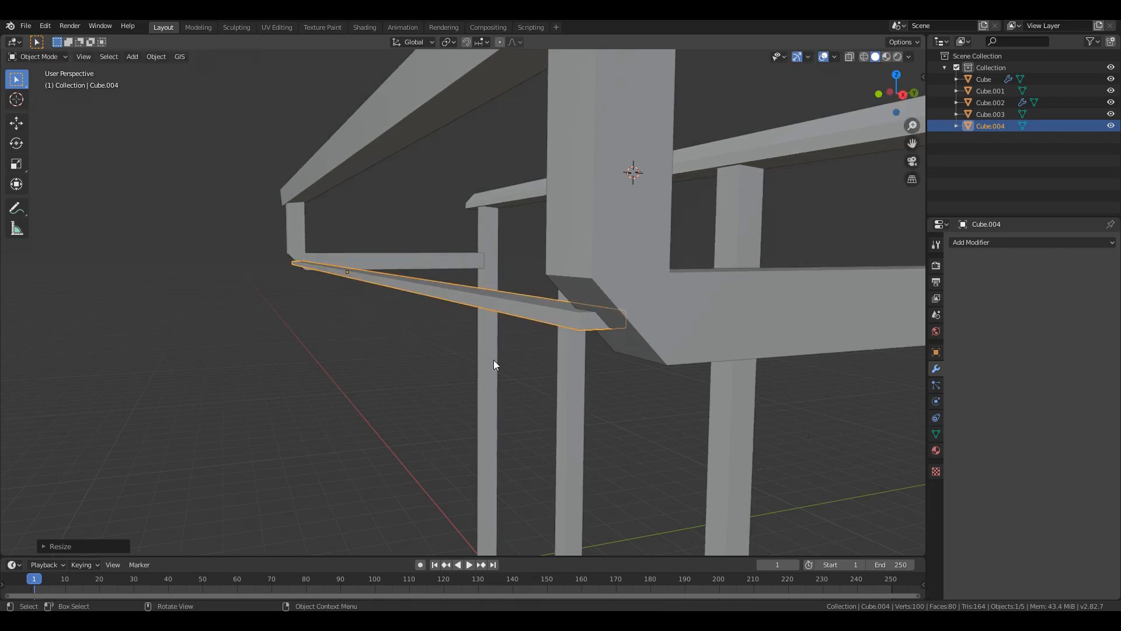
Step: Rotate the rail about 47° in right-side wireframe view to match the side bars' bevelled corner
key(KP_3)
key(z)
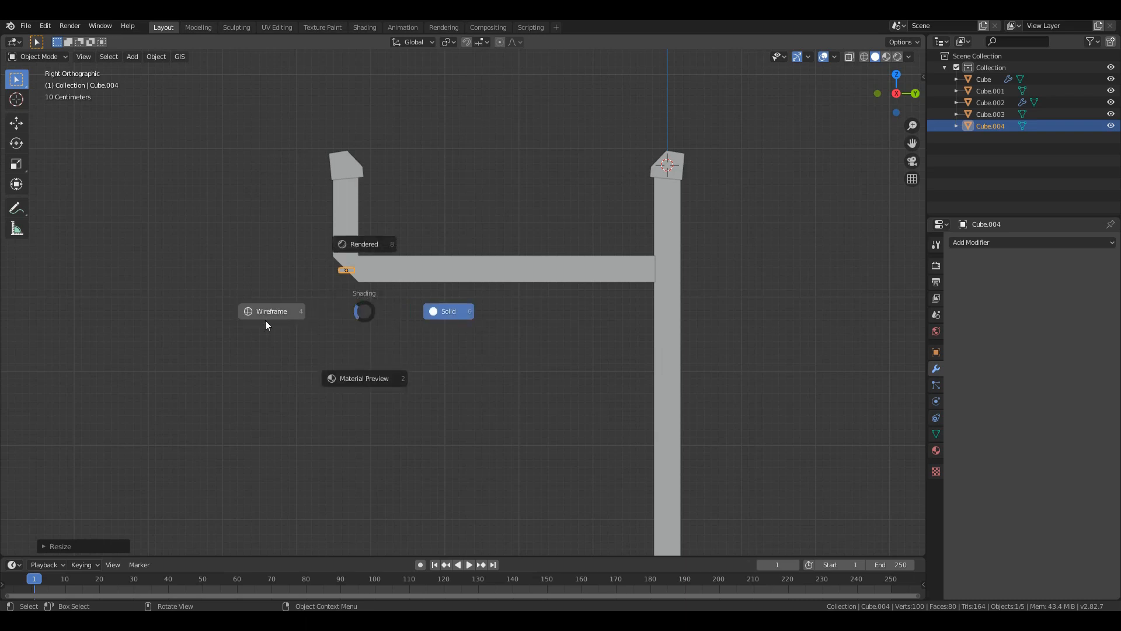
click(267, 320)
shift+middle_drag(329, 345, 490, 418)
scroll(489, 416, up, 6)
shift+middle_drag(505, 459, 418, 377)
scroll(417, 377, up, 3)
key(r)
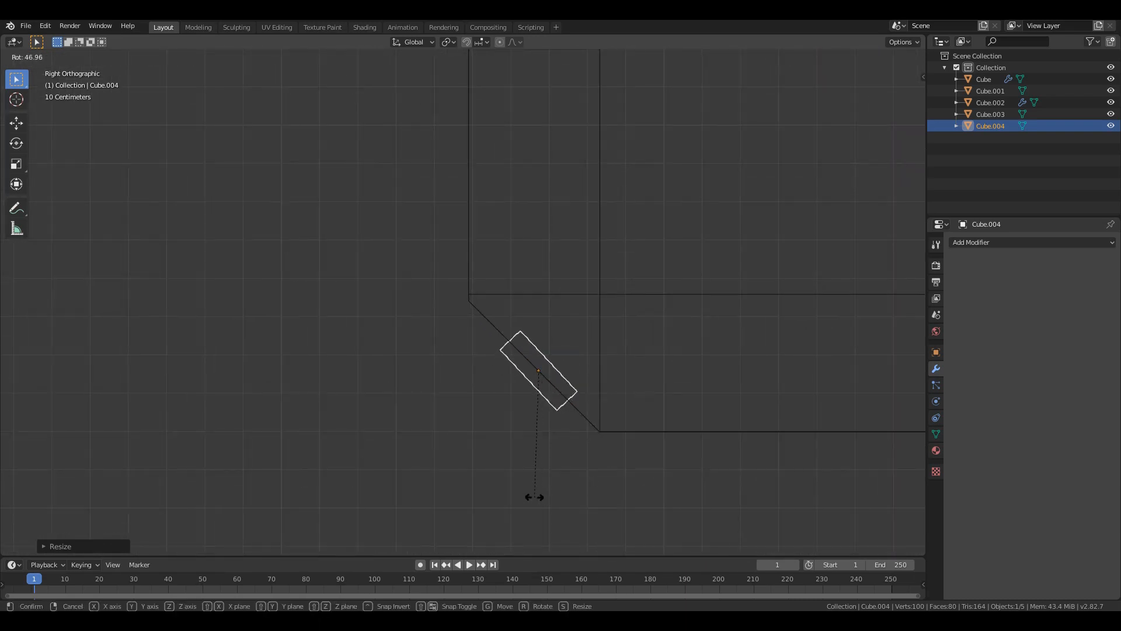
click(534, 497)
Step: Move the tilted rail just inside the side bars' bevelled corner and return the viewport to solid shading
key(g)
click(556, 450)
scroll(509, 444, down, 5)
key(z)
click(558, 432)
Step: Deselect the rail and examine its fit between the side bars from several sides of the frame
middle_drag(401, 379, 588, 396)
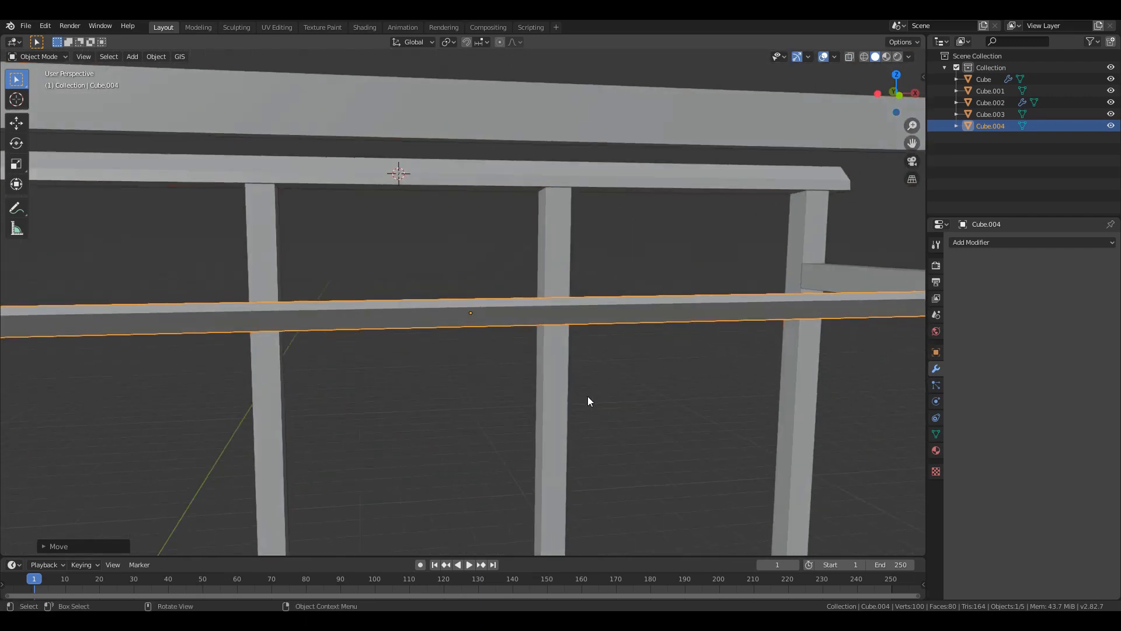
click(586, 396)
scroll(487, 370, down, 3)
middle_drag(461, 367, 551, 356)
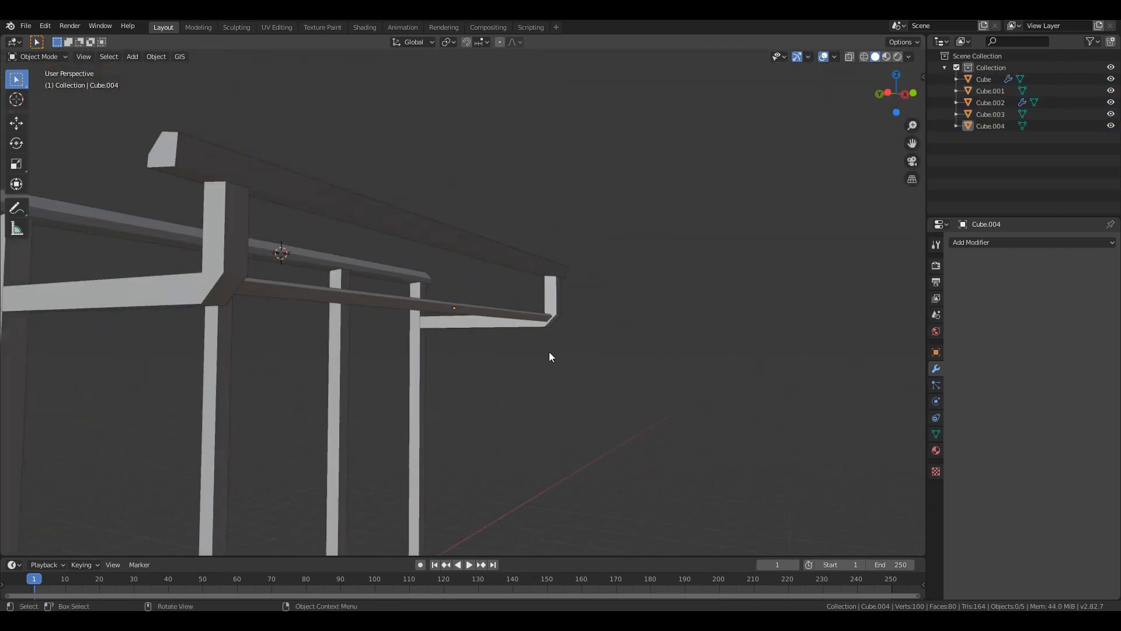
scroll(484, 350, down, 2)
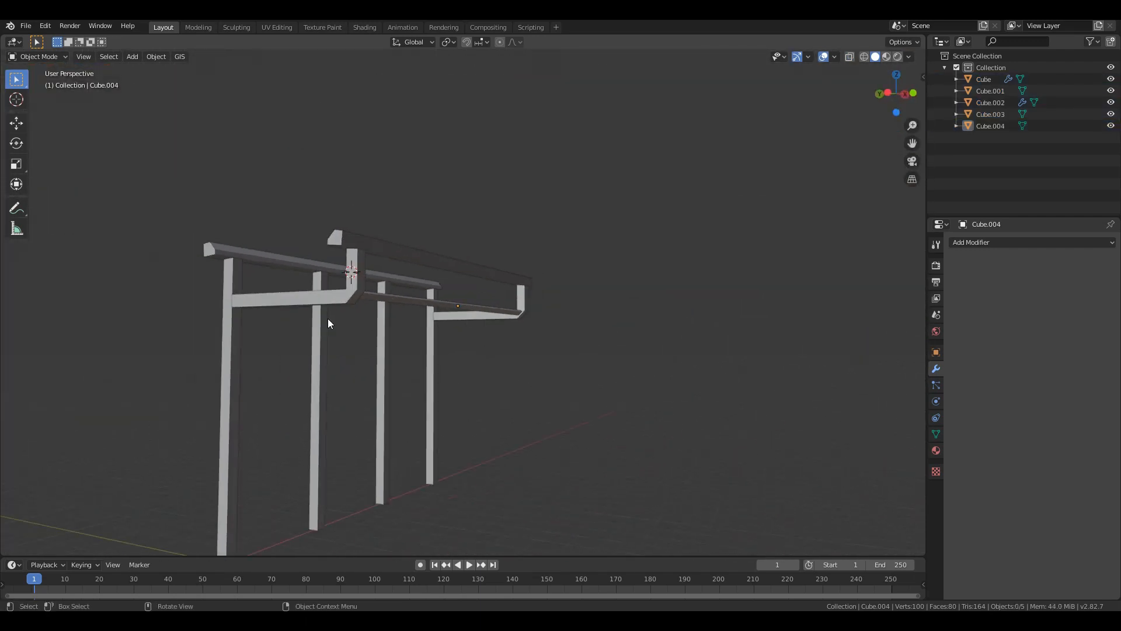
middle_drag(450, 395, 417, 408)
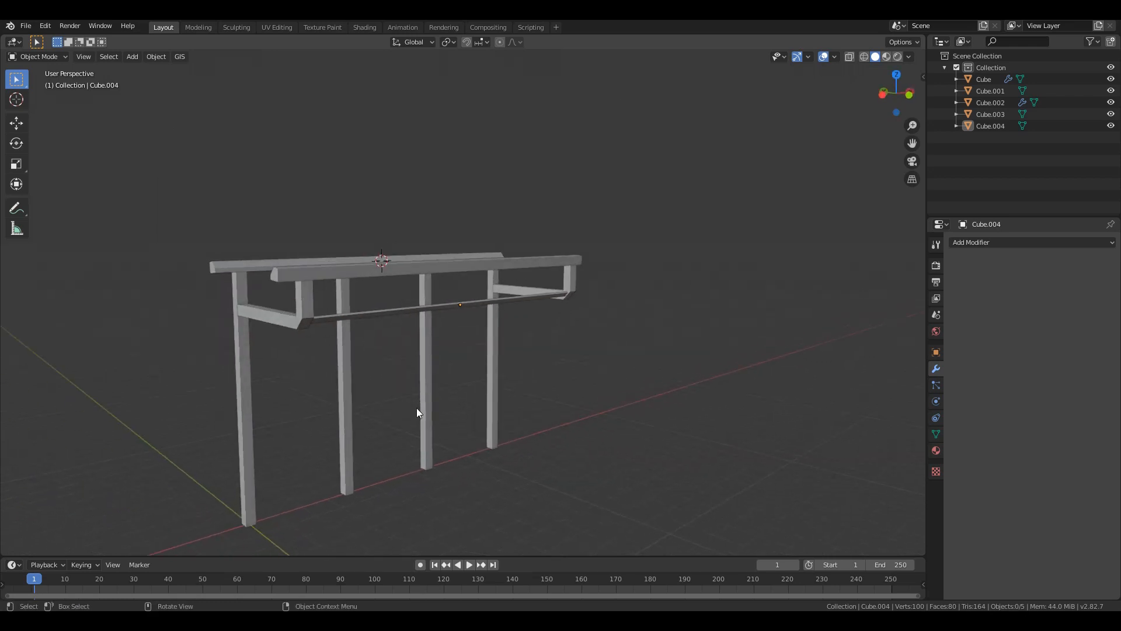
middle_drag(350, 319, 244, 279)
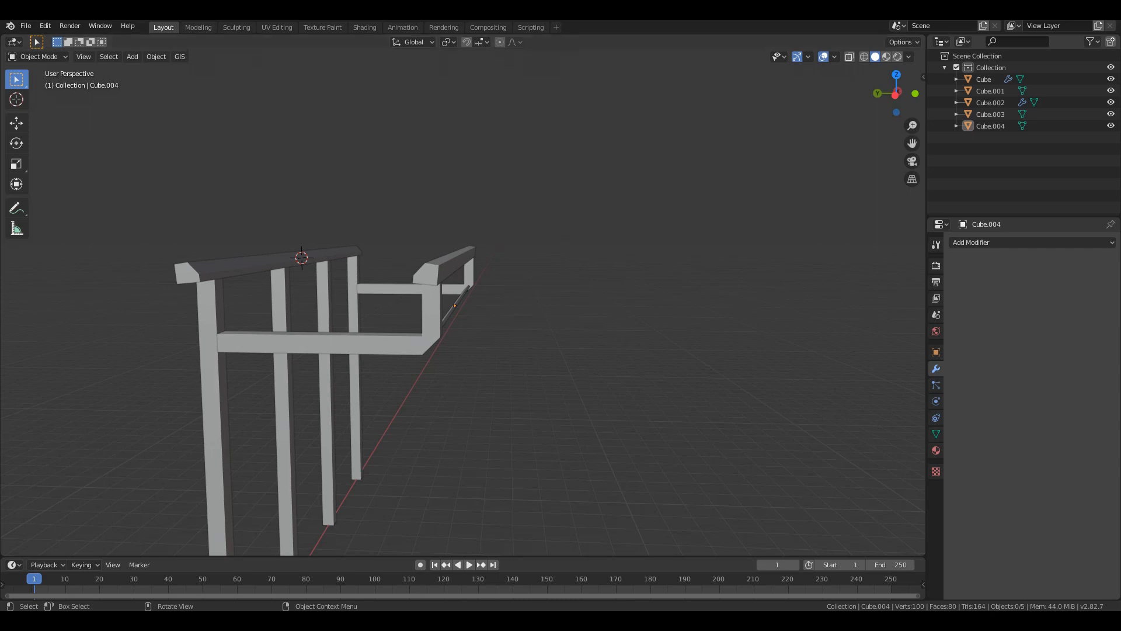
Step: Select both sloped-top beams in right orthographic view and snap the 3D cursor to the midpoint between them
key(KP_3)
scroll(560, 304, up, 3)
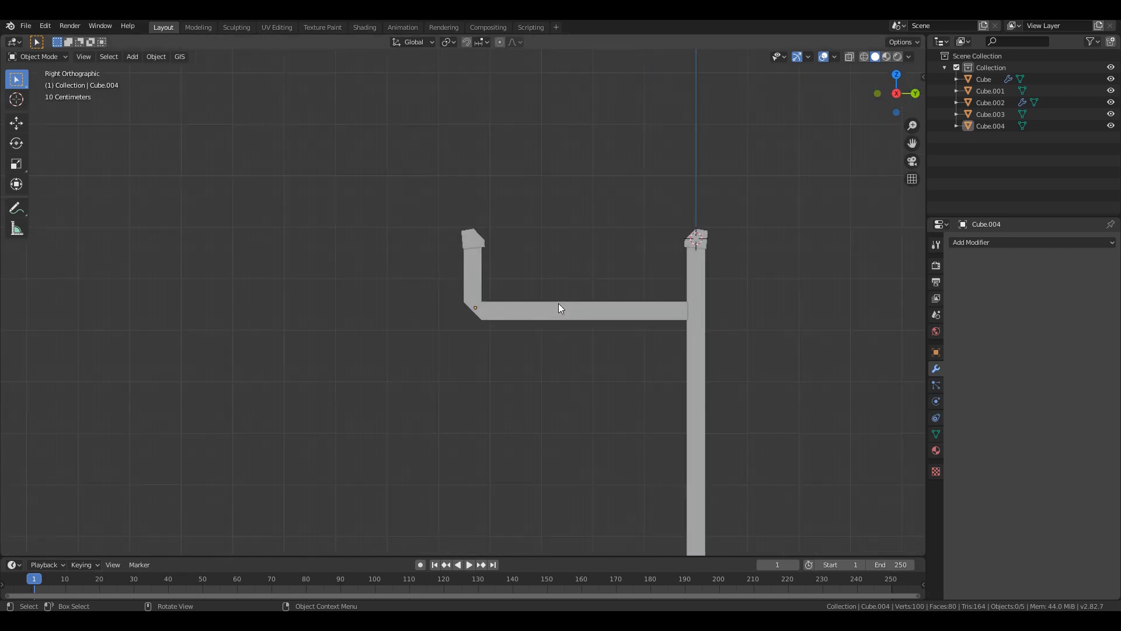
shift+middle_drag(560, 292, 411, 400)
scroll(469, 375, up, 2)
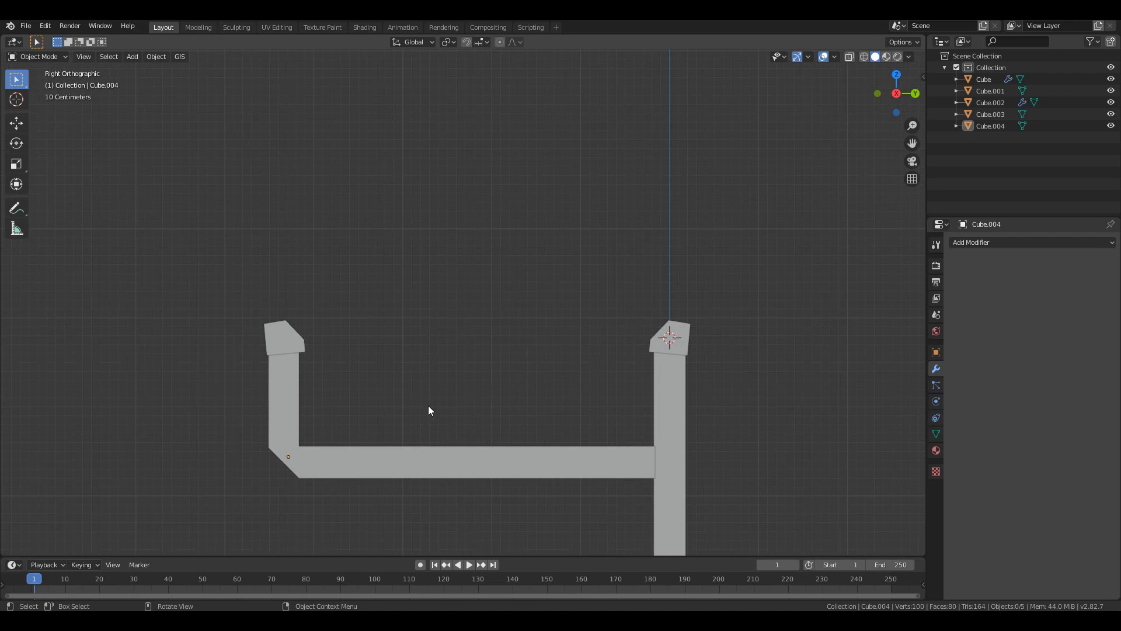
click(295, 334)
shift+click(679, 336)
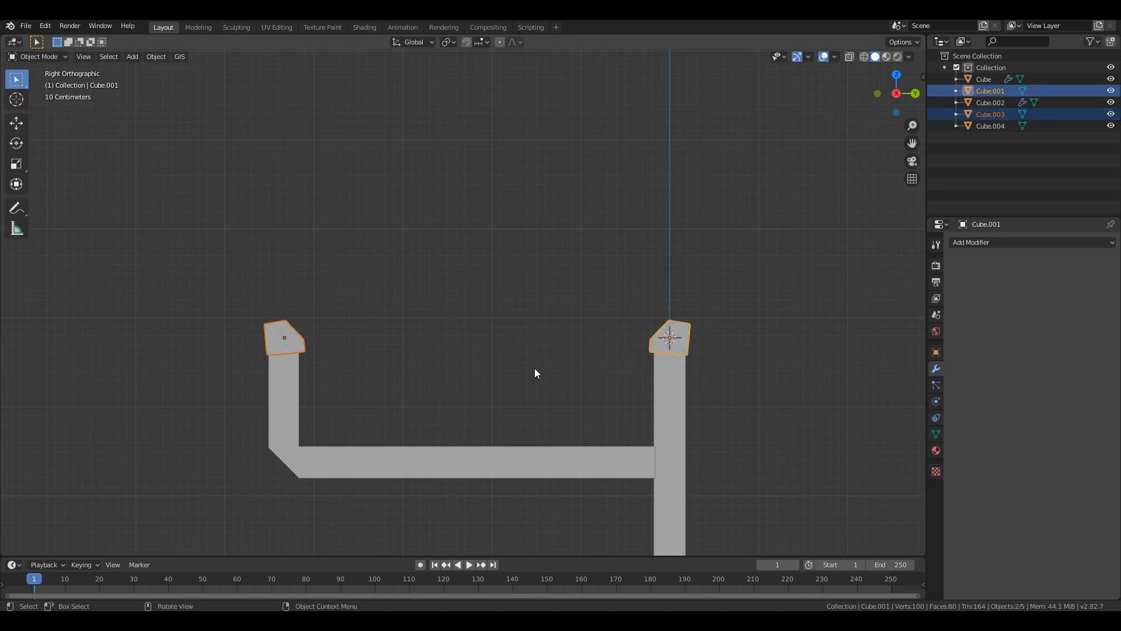
key(shift+s)
click(546, 435)
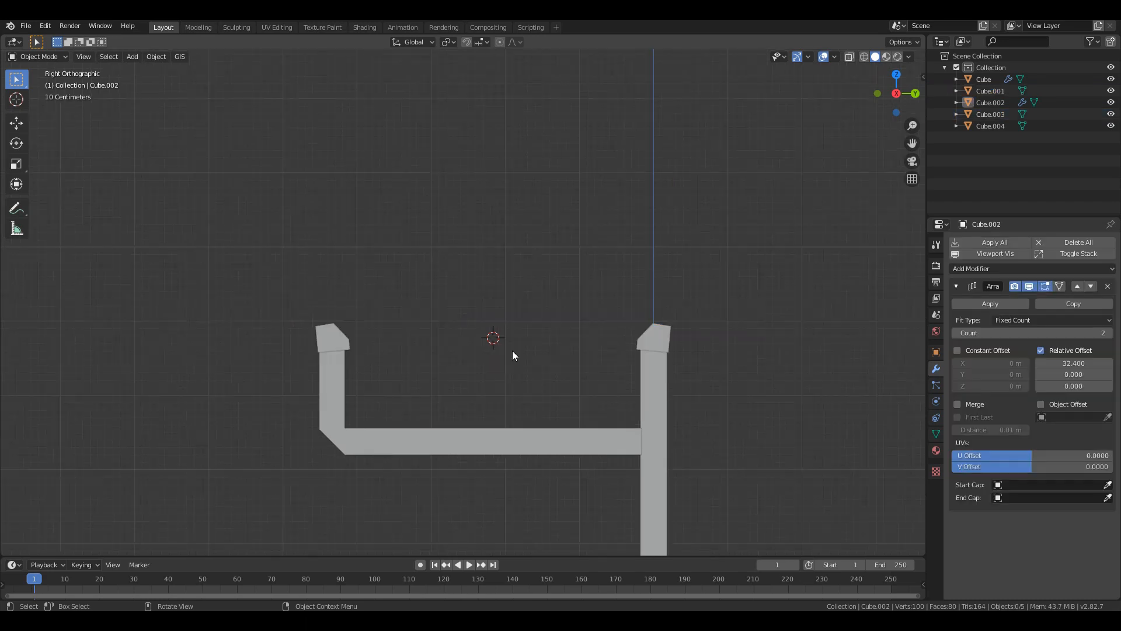
Step: Add a plane at the 3D cursor and scale it uniformly by about 2.05 to span between the two sloped-top beams
key(shift+a)
mouse_move(510, 348)
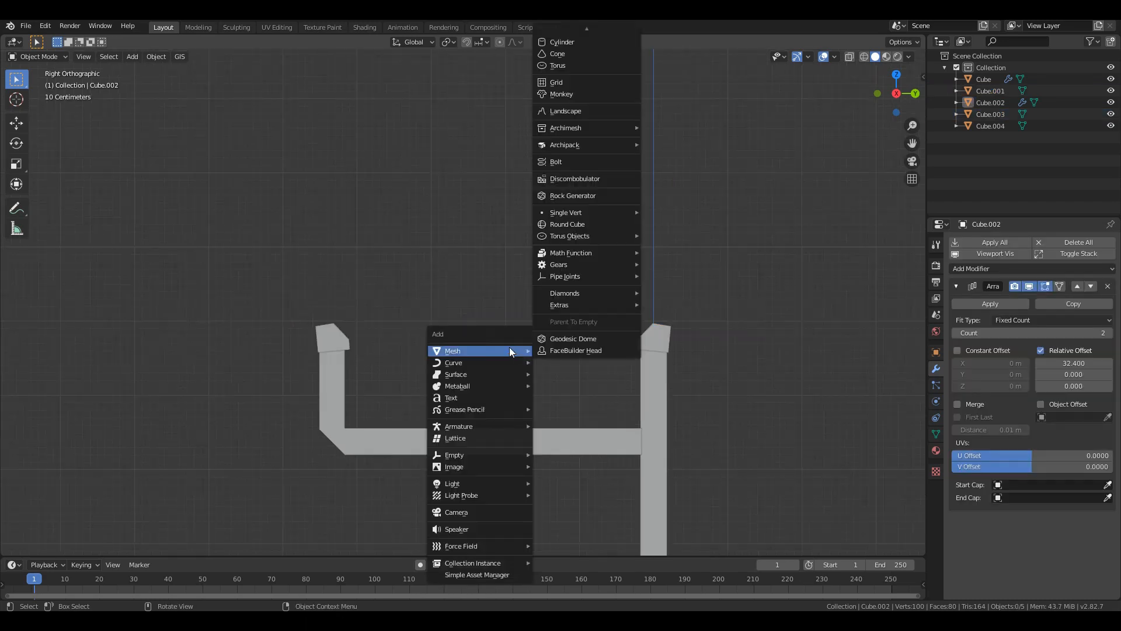
click(584, 36)
scroll(541, 382, up, 1)
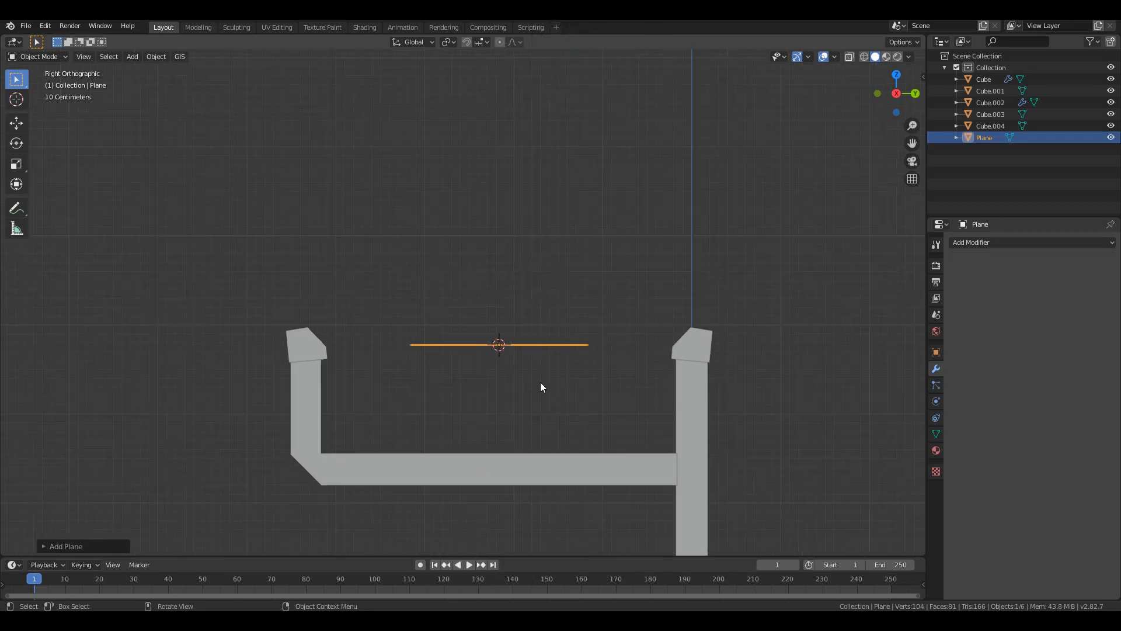
key(s)
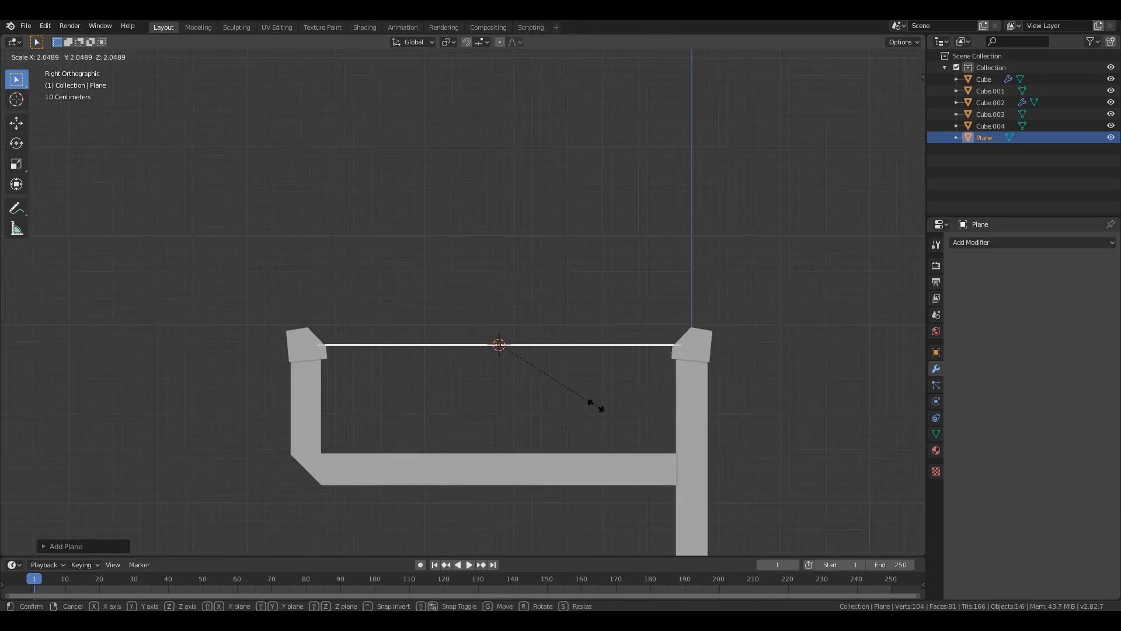
click(596, 405)
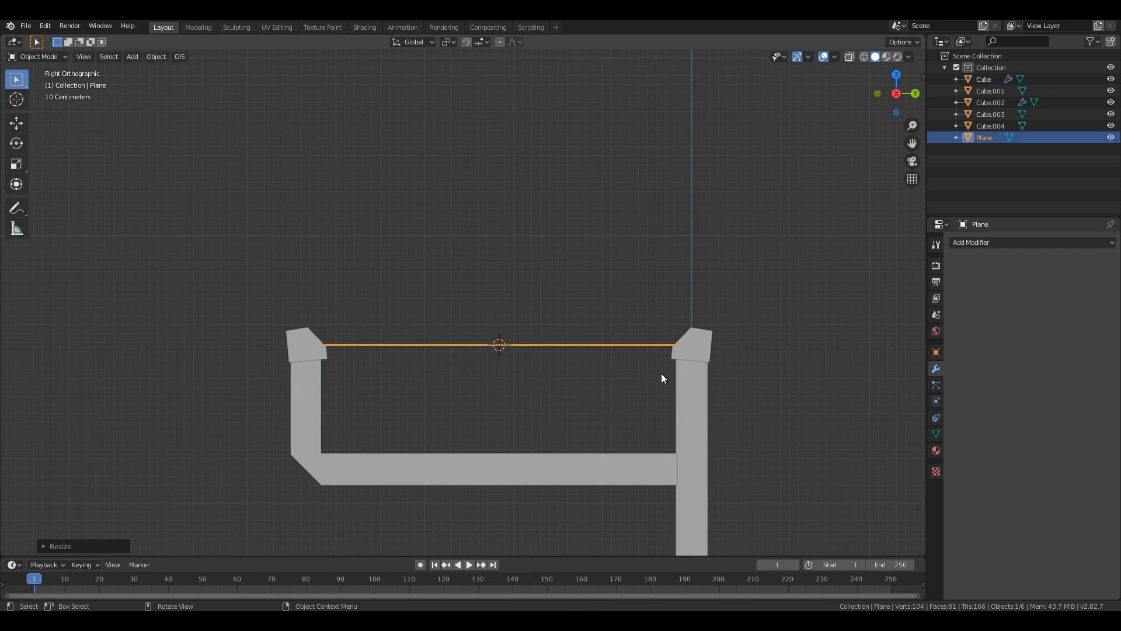
Step: Stretch the plane along the global X axis in top view to cover most of the frame's length
key(KP_7)
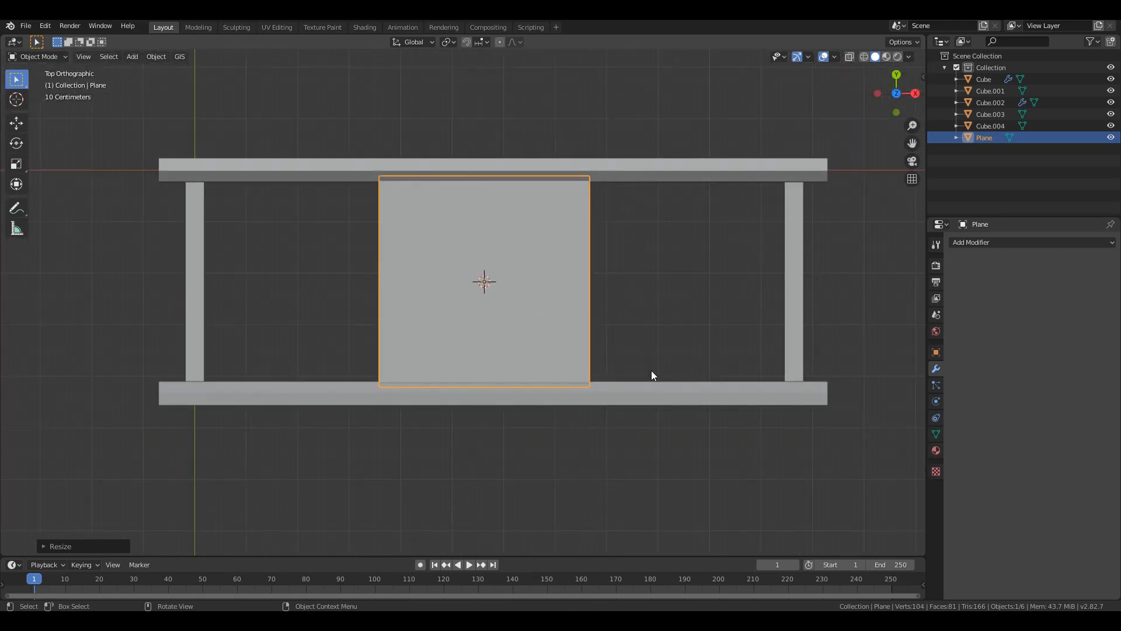
key(s)
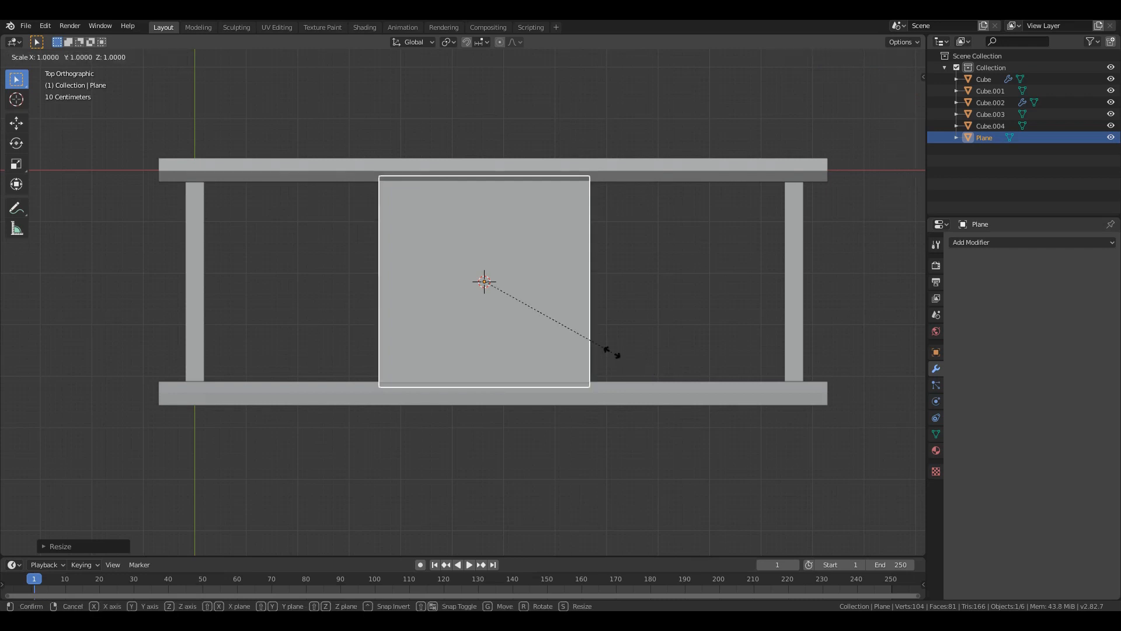
key(x)
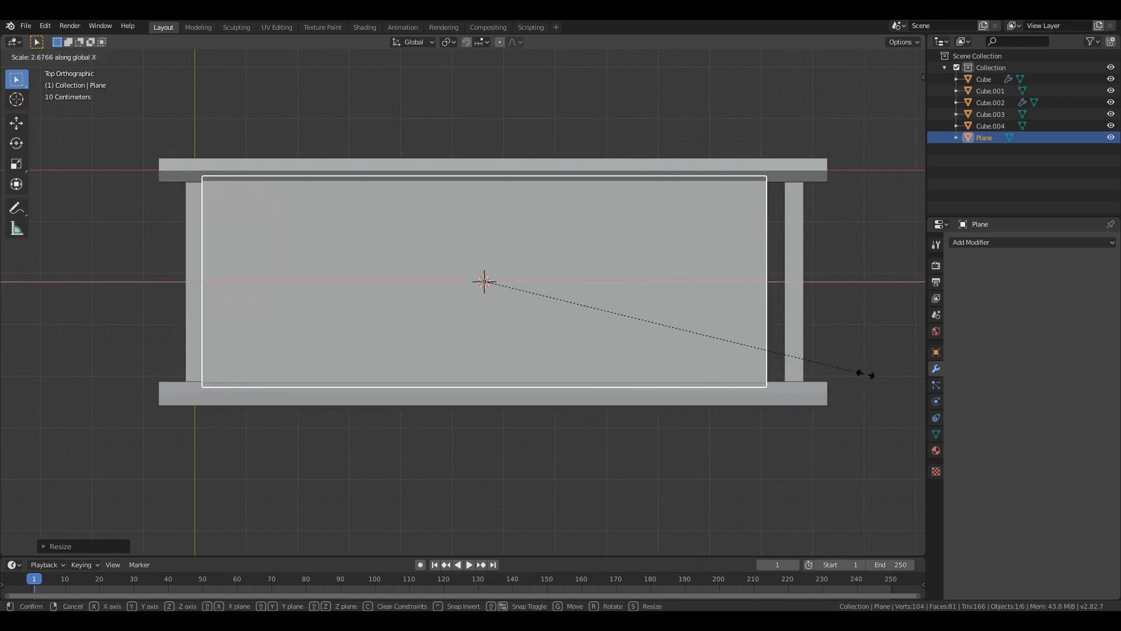
click(900, 376)
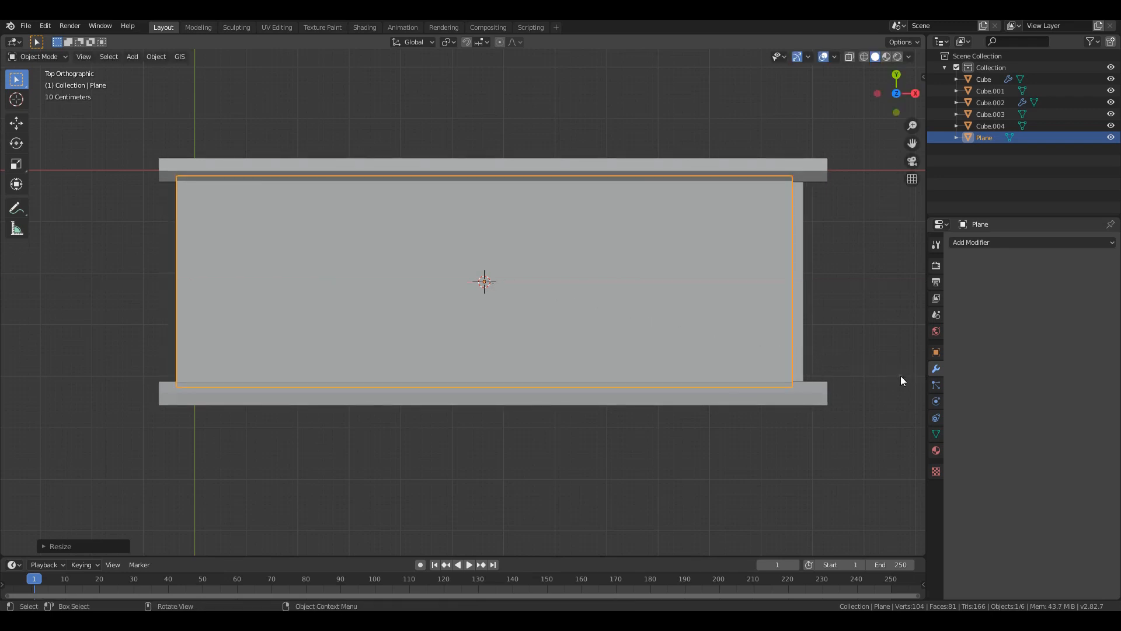
Step: Switch to wireframe and move the plane about 0.19 m along X to line up with the outer edges of the frame's end bars
key(z)
click(784, 374)
shift+middle_drag(475, 328, 432, 363)
key(g)
key(x)
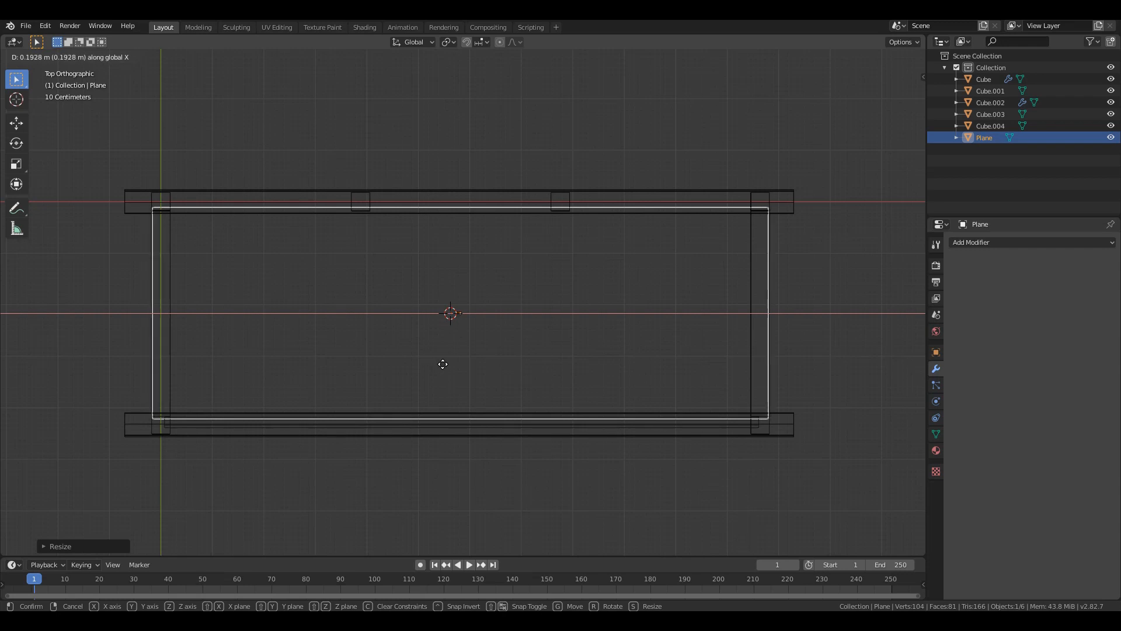
click(443, 363)
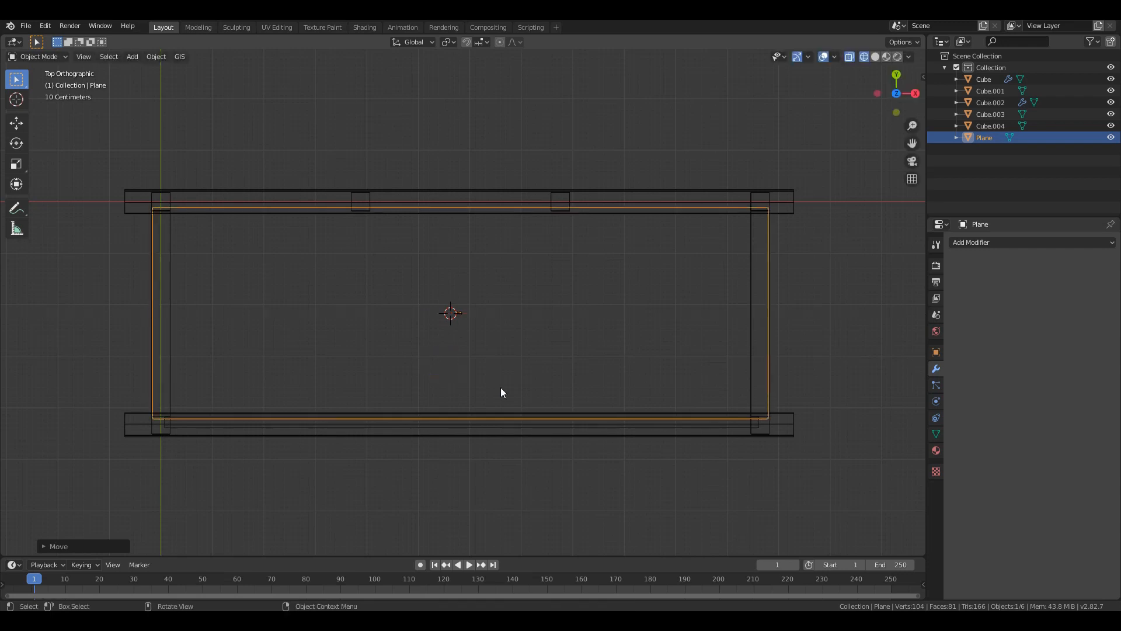
Step: Scale the plane along X by about 1.04 so it extends slightly past the end bars
key(s)
key(x)
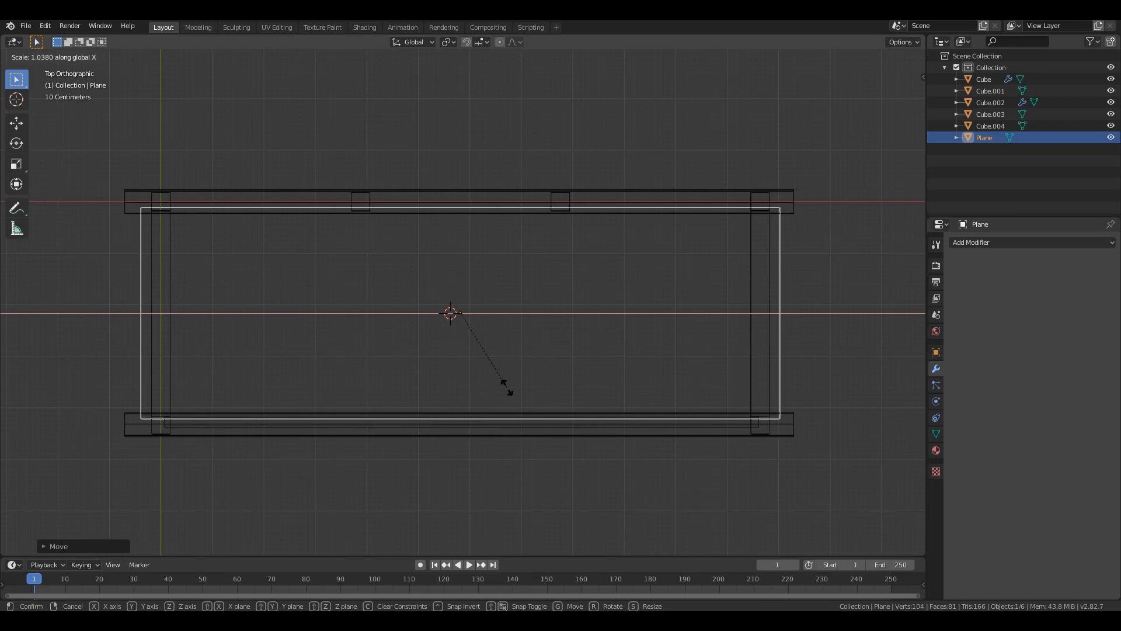
click(507, 387)
Step: Enter Edit Mode on the plane and add one centred loop cut running along its length
middle_drag(372, 418, 520, 282)
key(Tab)
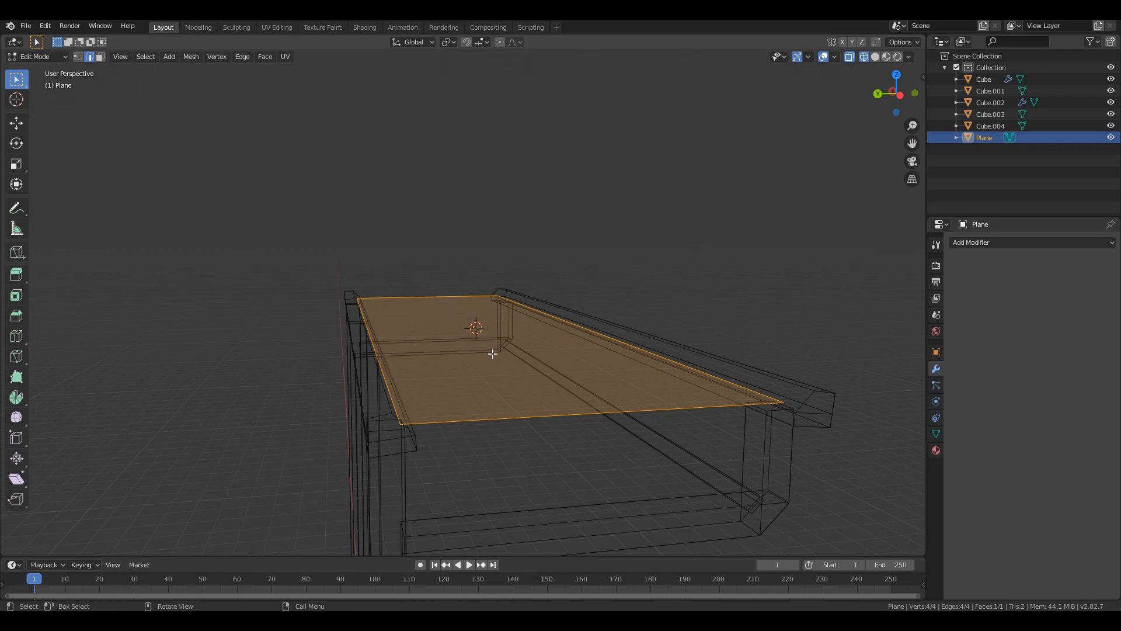
key(ctrl+r)
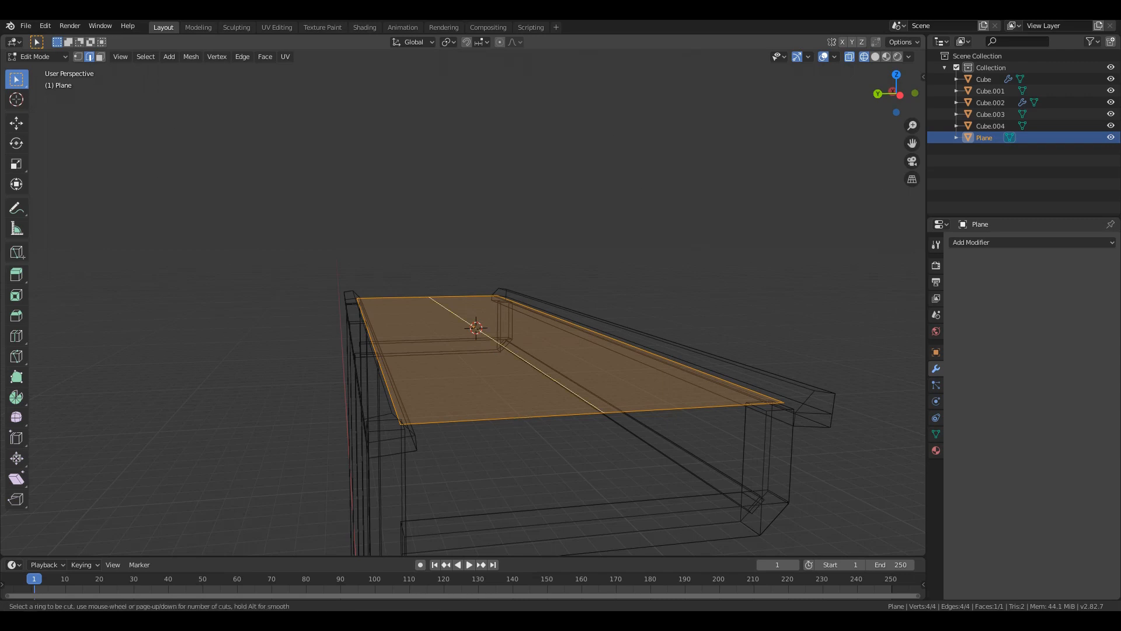
click(529, 409)
key(3)
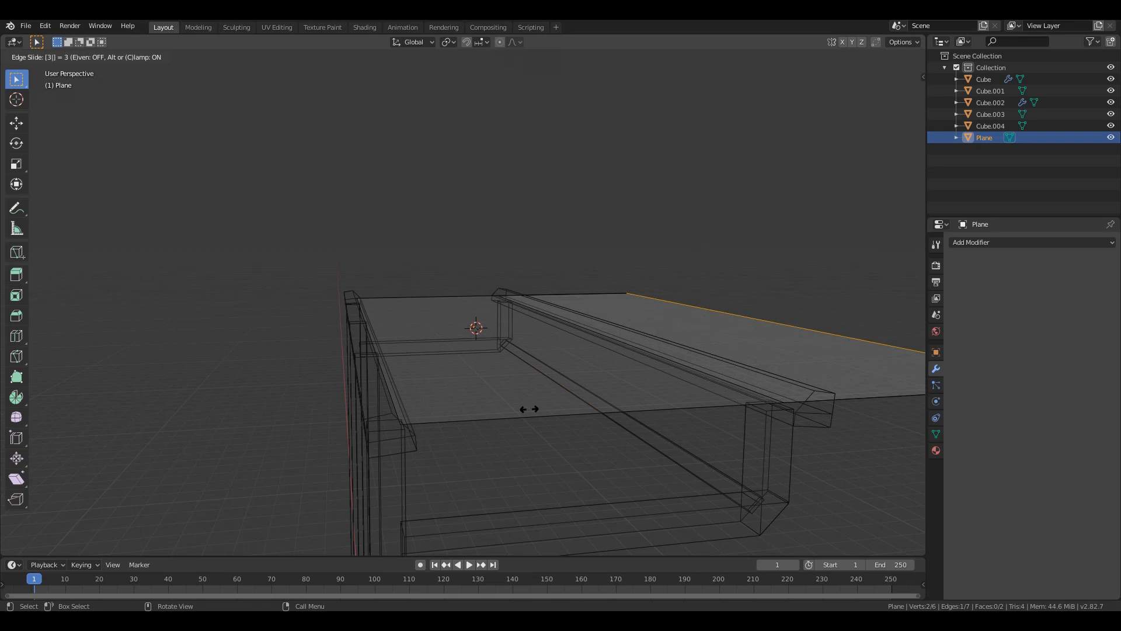
key(Escape)
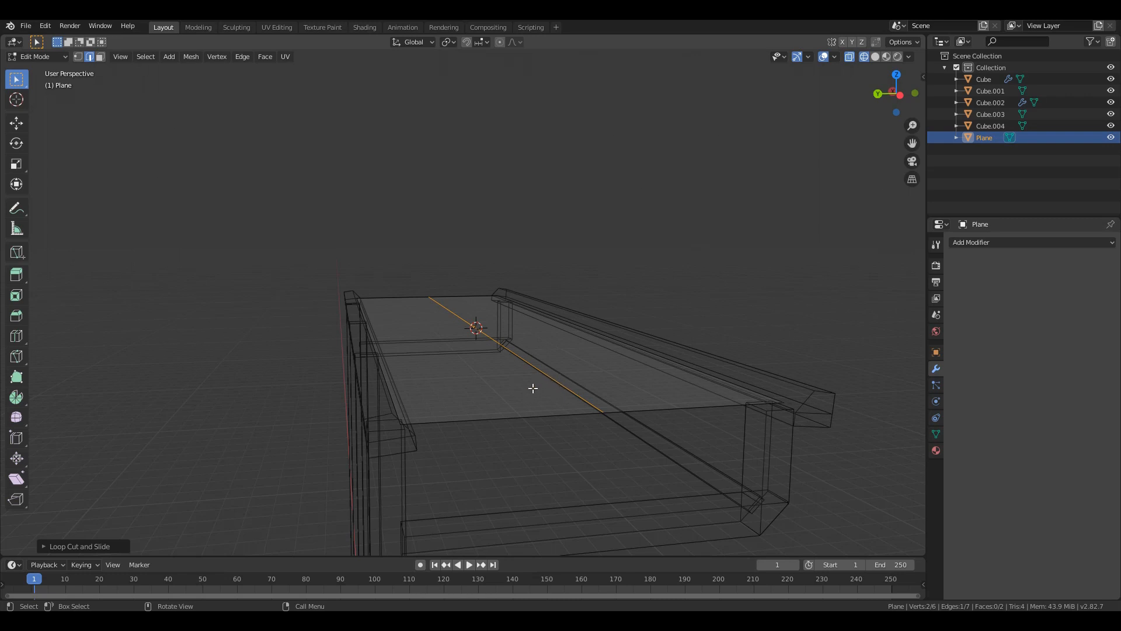
Step: Raise the plane's centre edge about 2.28 m along Z in right orthographic view to form a peaked roof
key(KP_1)
key(KP_3)
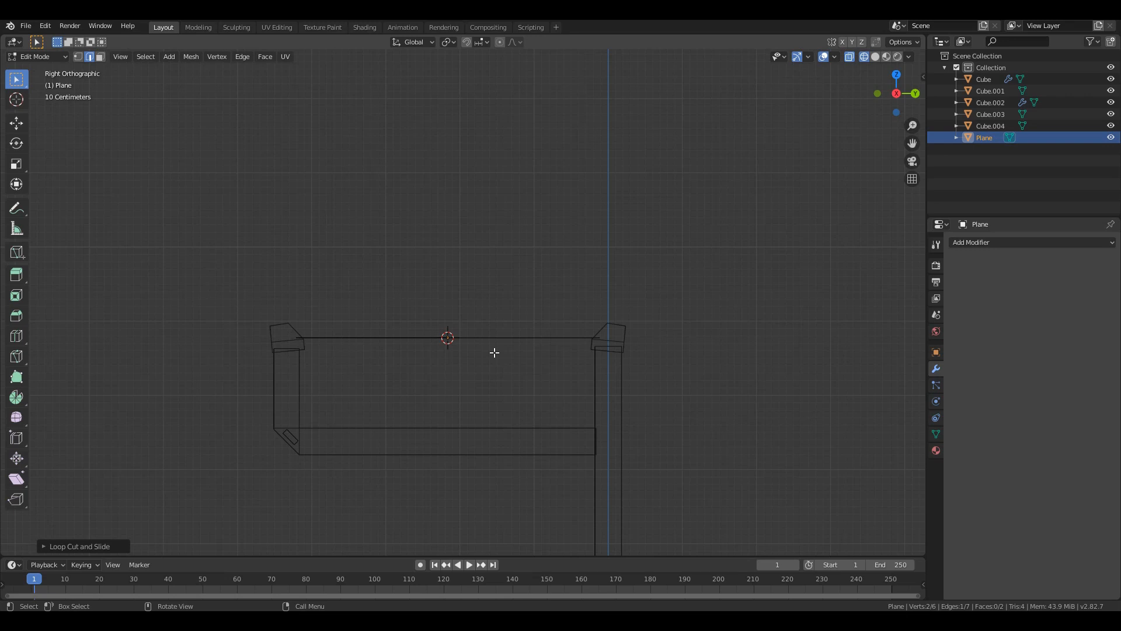
scroll(485, 331, up, 1)
key(g)
key(z)
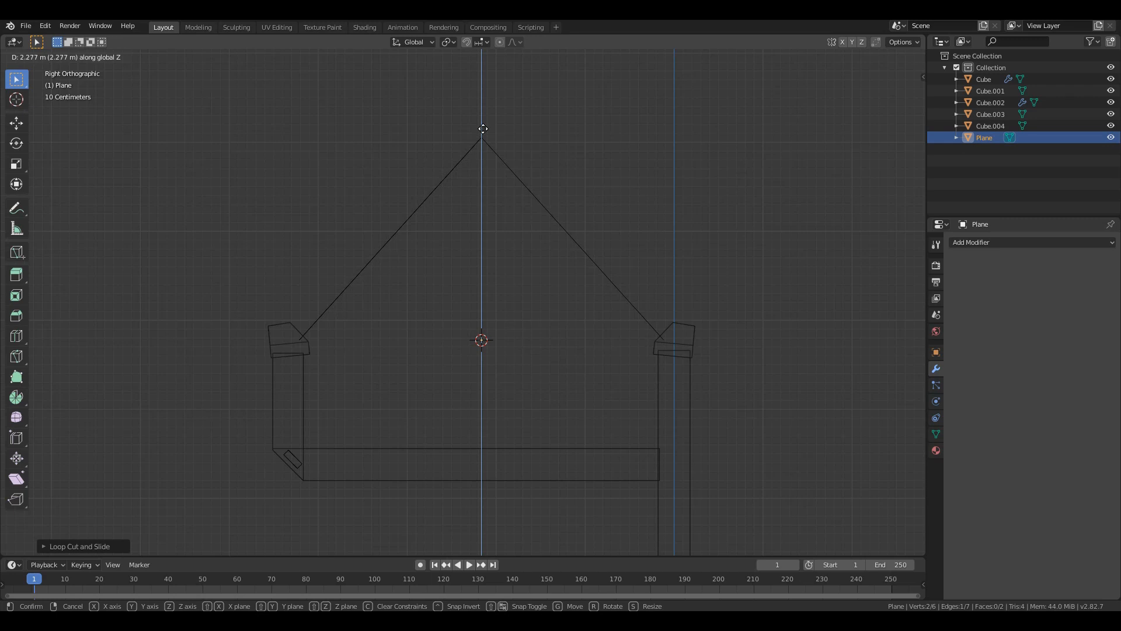
click(483, 128)
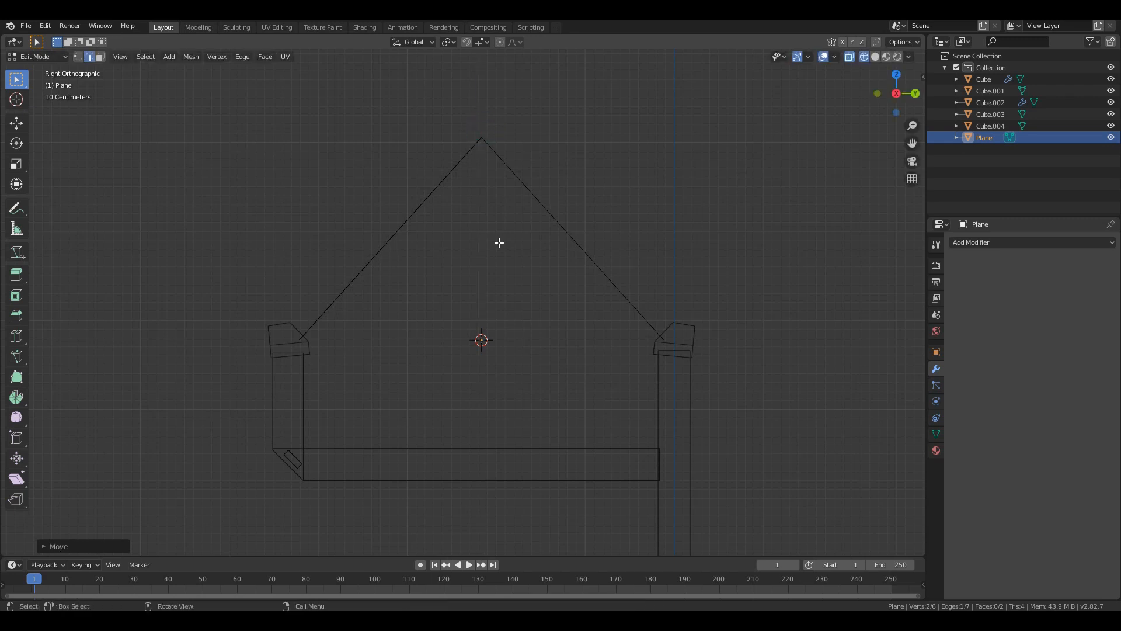
Step: Bevel the roof's ridge edge with a width of about 1.35 m and 10 segments to form a rounded arch
key(ctrl+b)
scroll(828, 518, down, 6)
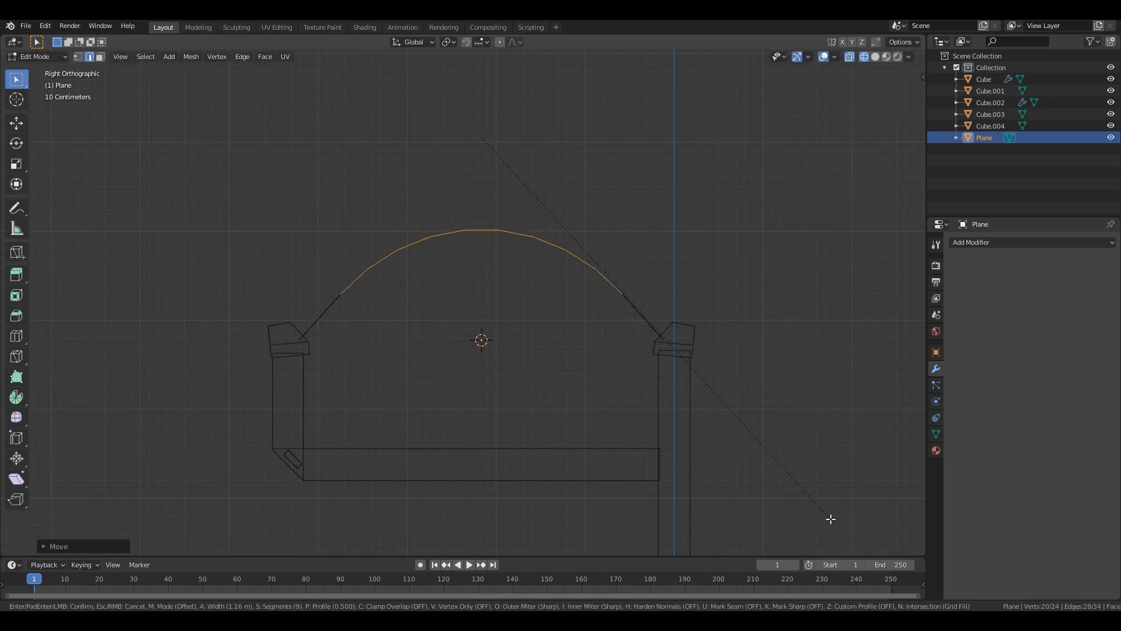
scroll(856, 65, up, 4)
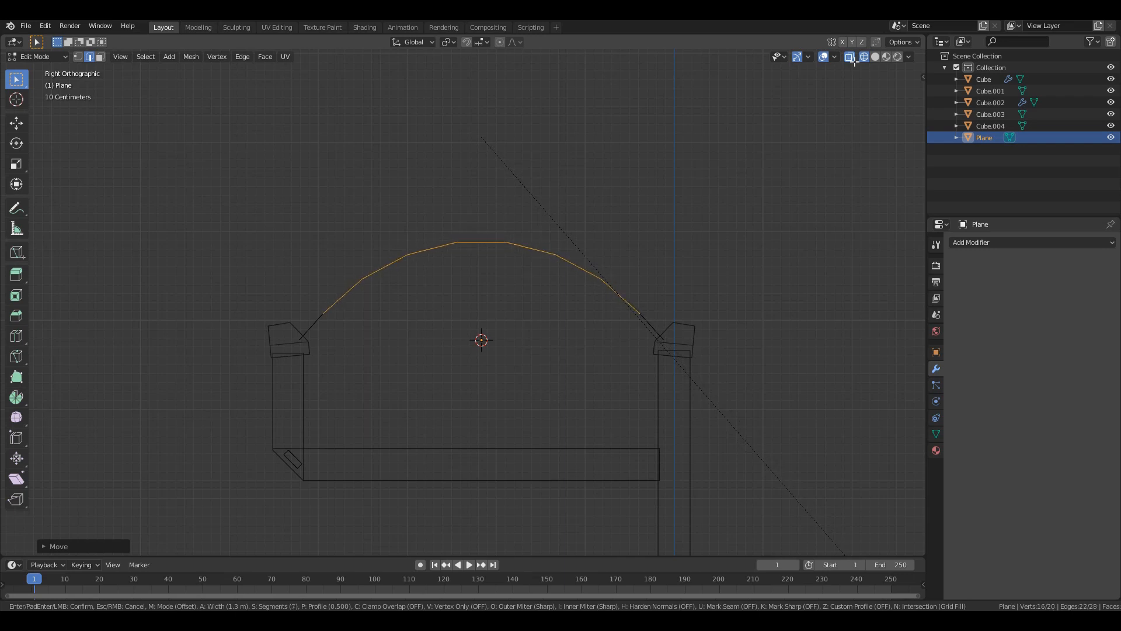
scroll(858, 69, up, 4)
scroll(858, 68, down, 6)
scroll(859, 69, up, 5)
scroll(860, 69, down, 10)
scroll(860, 69, up, 5)
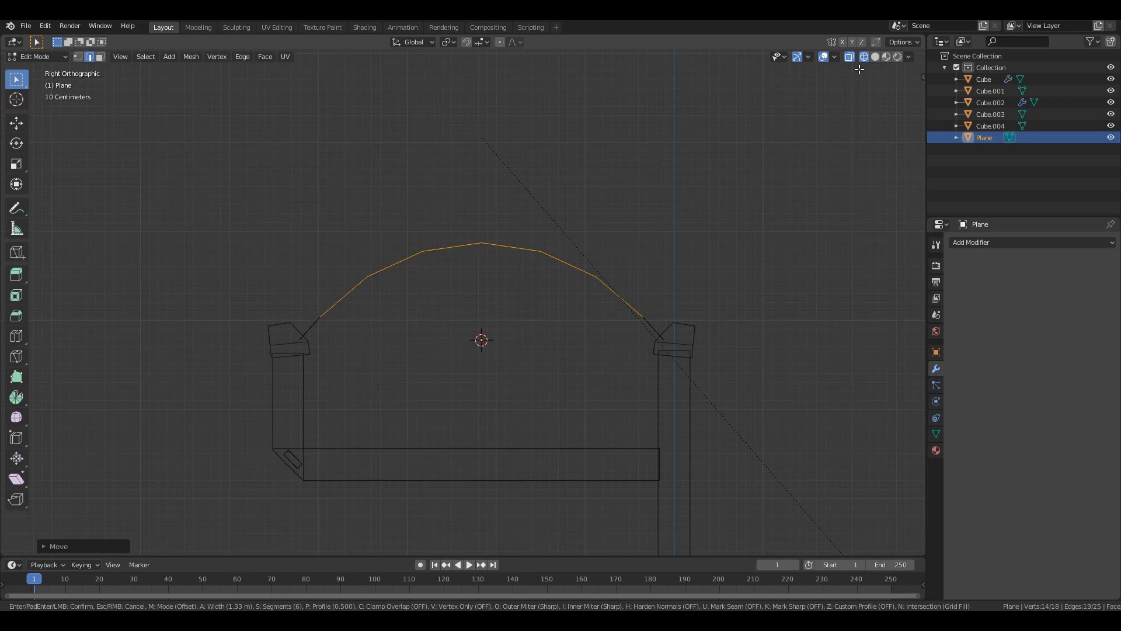
scroll(859, 69, up, 1)
scroll(859, 69, up, 3)
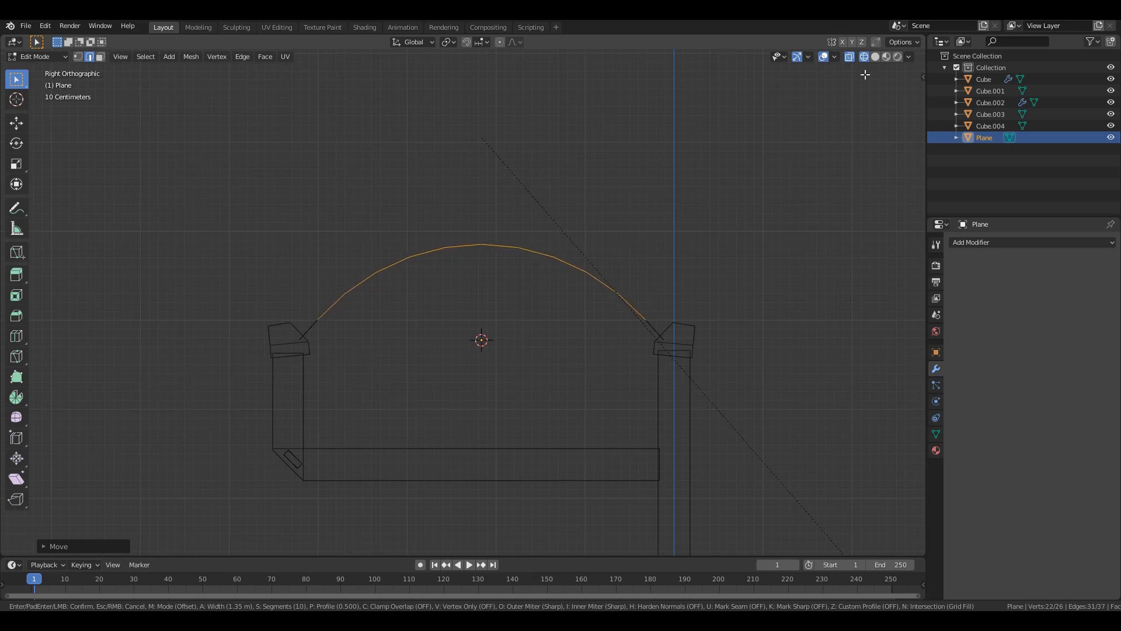
click(876, 87)
Step: Leave Edit Mode, return the viewport to solid shading and view the arched roof from above one side
scroll(573, 173, down, 3)
middle_drag(491, 310, 665, 348)
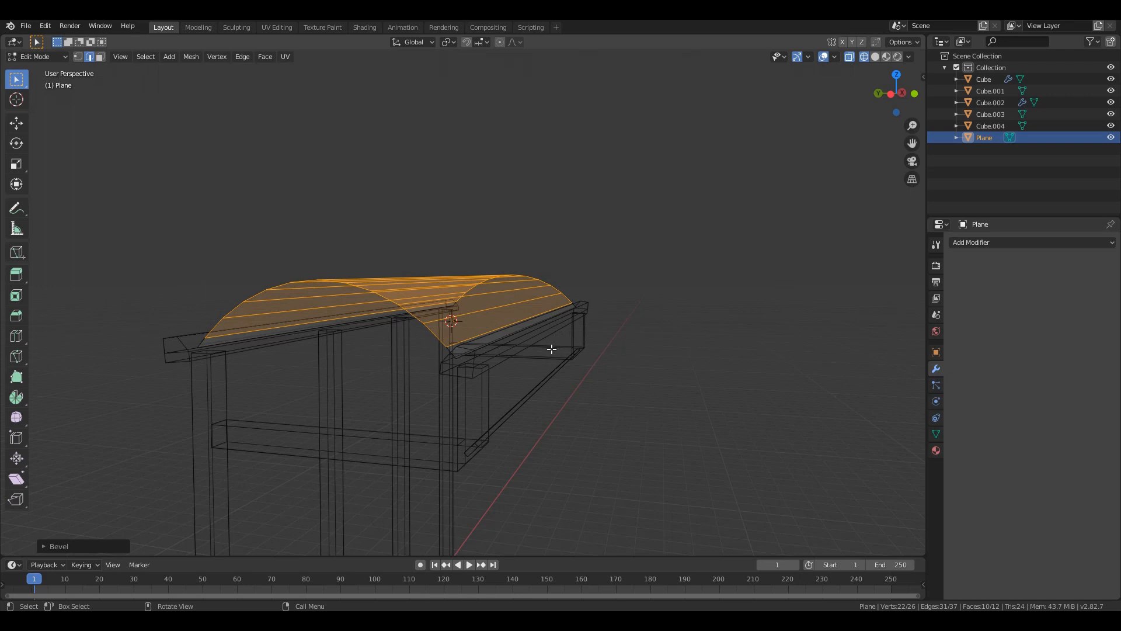
key(Tab)
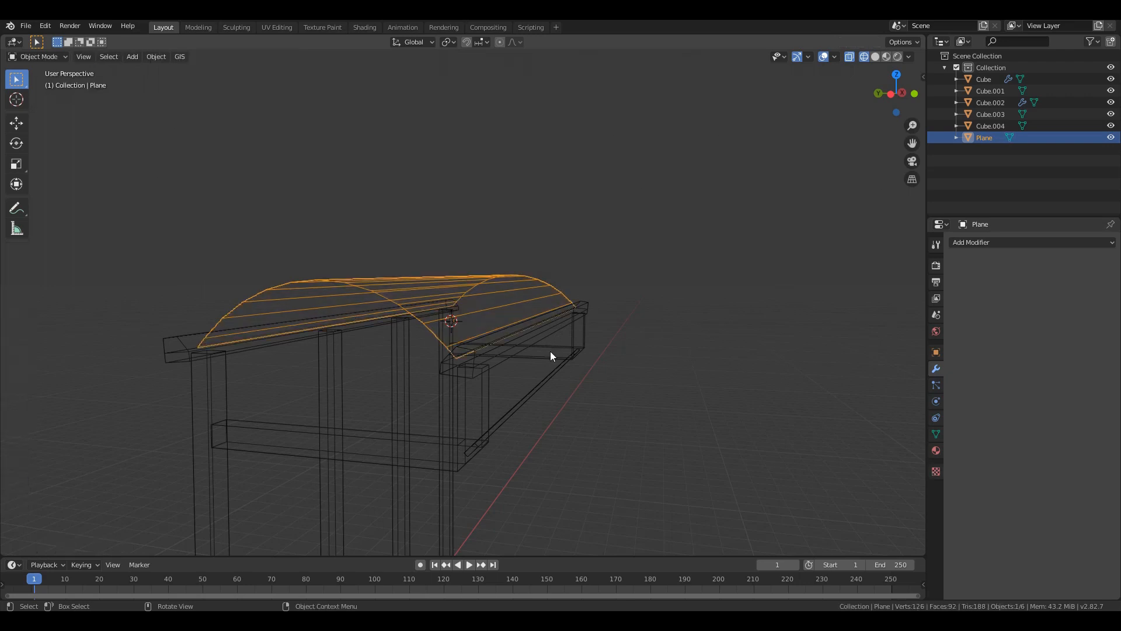
key(z)
click(569, 352)
middle_drag(511, 341, 418, 377)
Step: Add two evenly spaced loop cuts across the arched roof, dividing its length into three sections
key(Tab)
key(ctrl+r)
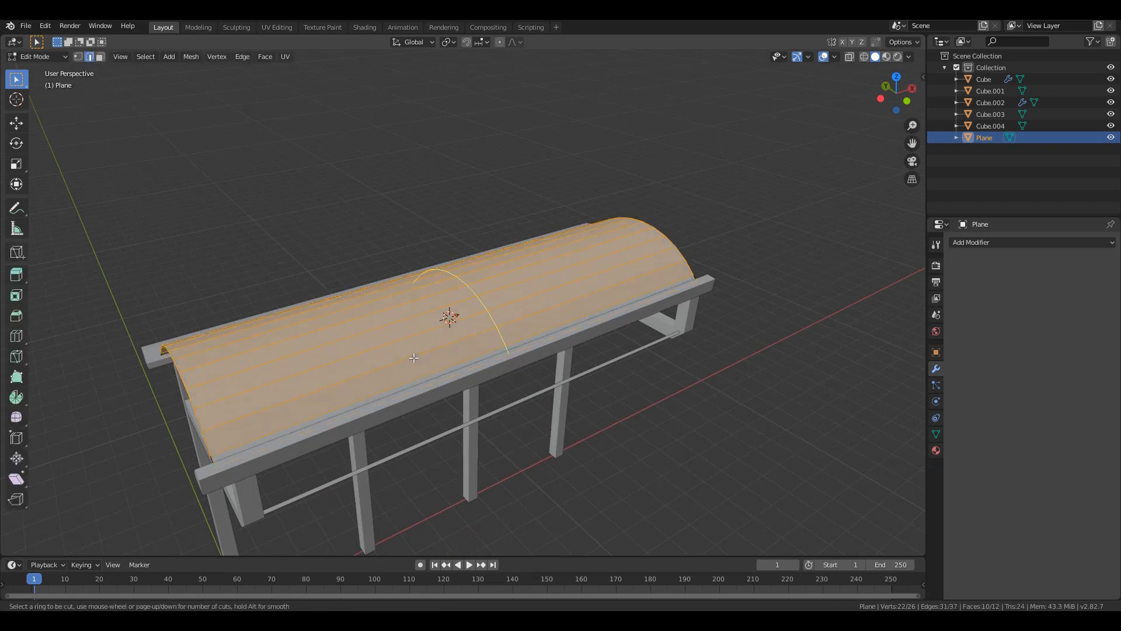
scroll(414, 358, up, 1)
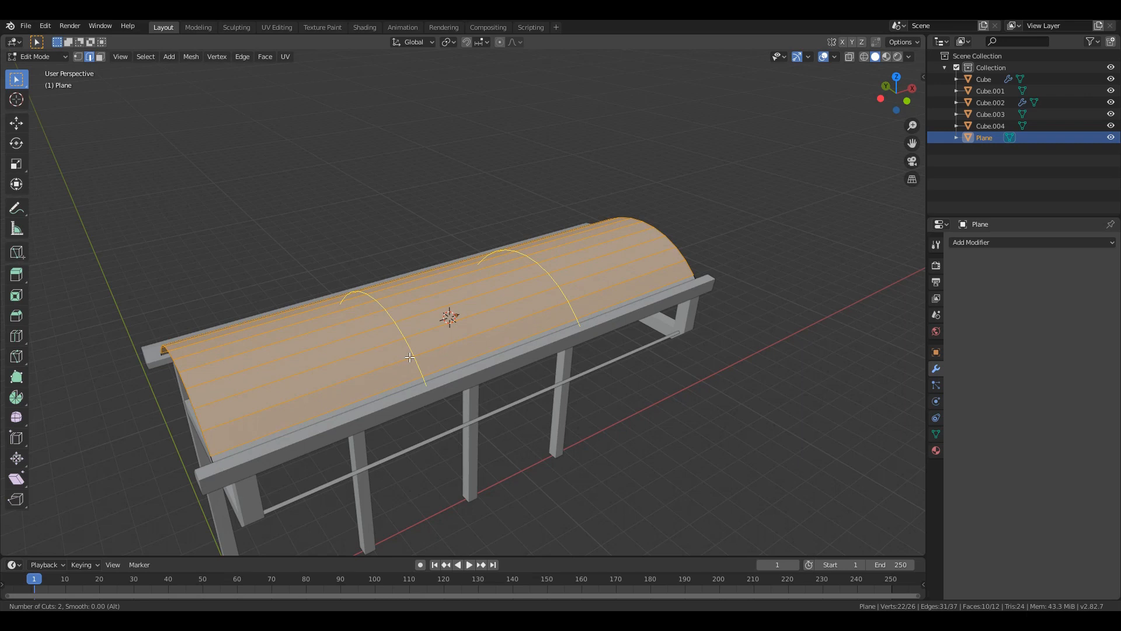
click(410, 357)
right_click(401, 359)
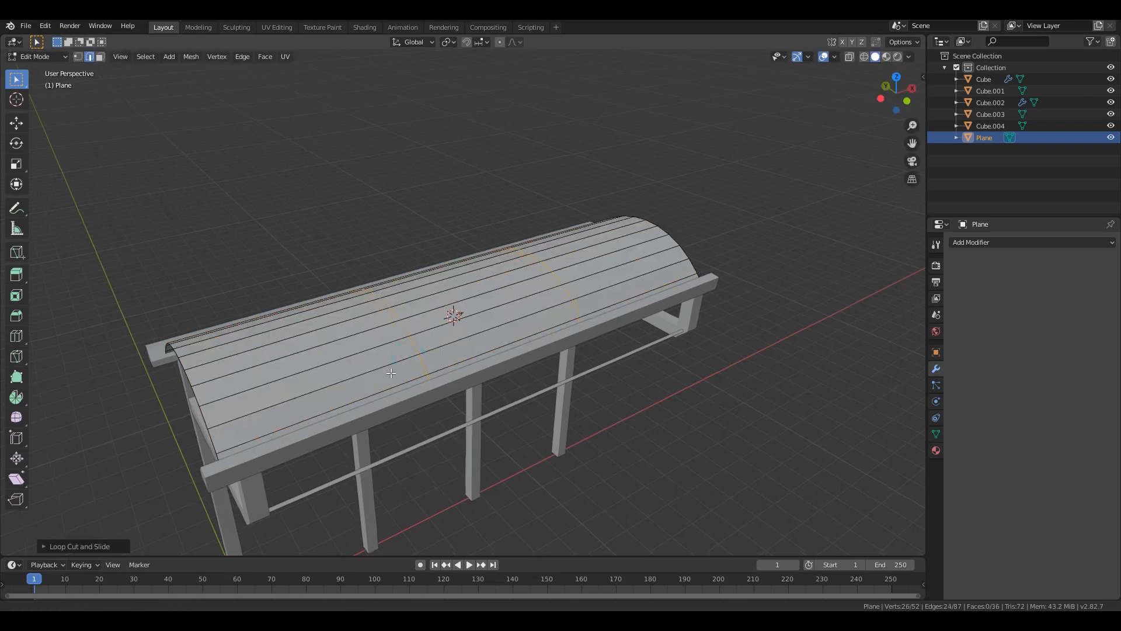
Step: Add a crosswise edge loop close to the roof's negative-X end in top view, with an edge slide of about 0.91
middle_drag(380, 379, 459, 362)
key(KP_7)
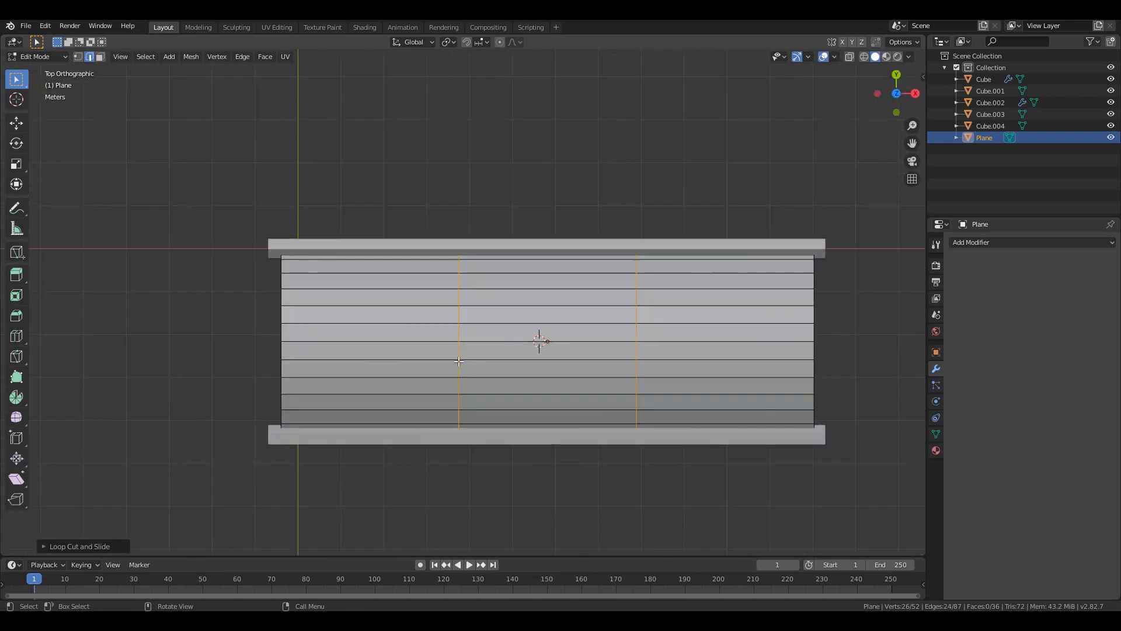
shift+middle_drag(538, 339, 561, 343)
scroll(249, 230, up, 1)
key(g)
key(g)
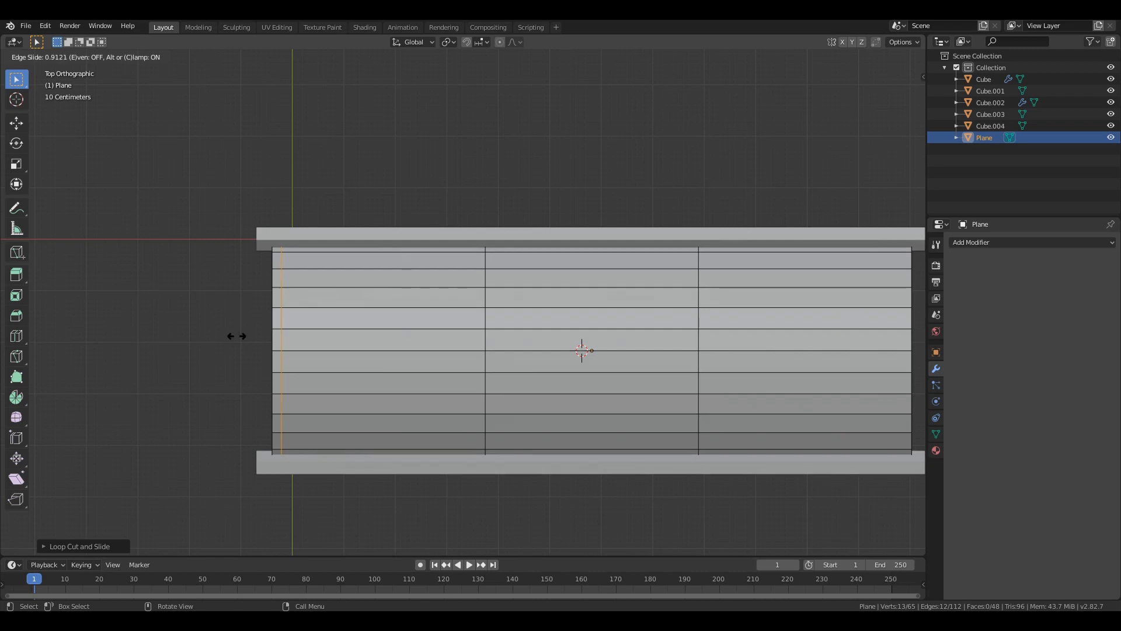
click(237, 336)
Step: Add a matching crosswise loop cut just inside the roof's positive-X end
shift+middle_drag(820, 394, 654, 386)
key(ctrl+r)
click(703, 327)
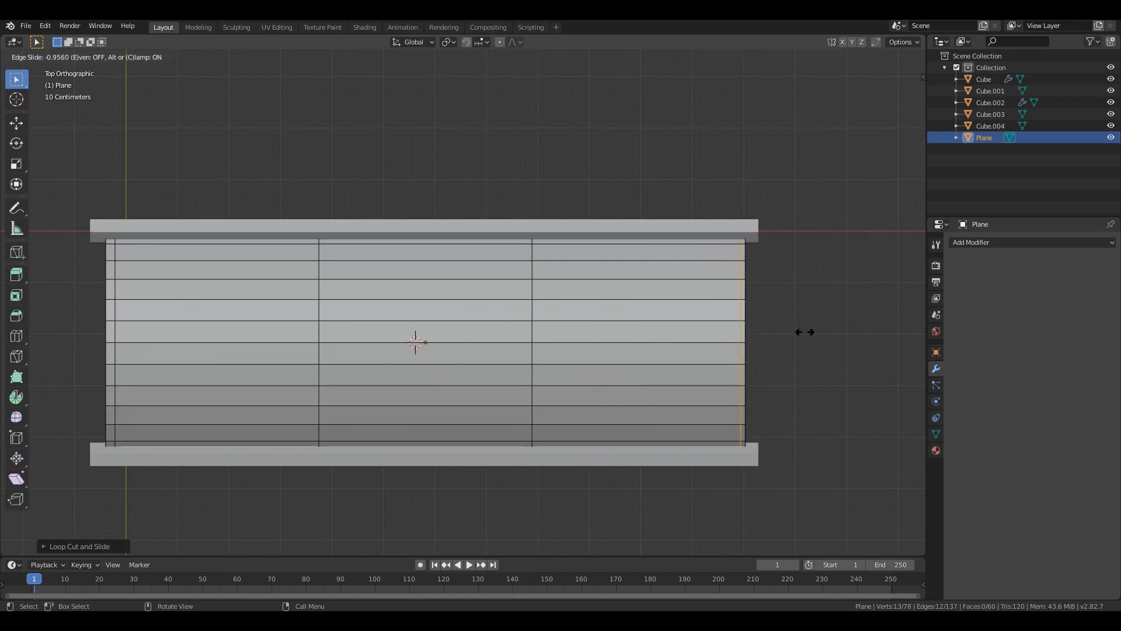
click(801, 333)
Step: Add two crosswise loop cuts inside the roof's middle section, each slid close to one of its dividing loops
key(ctrl+r)
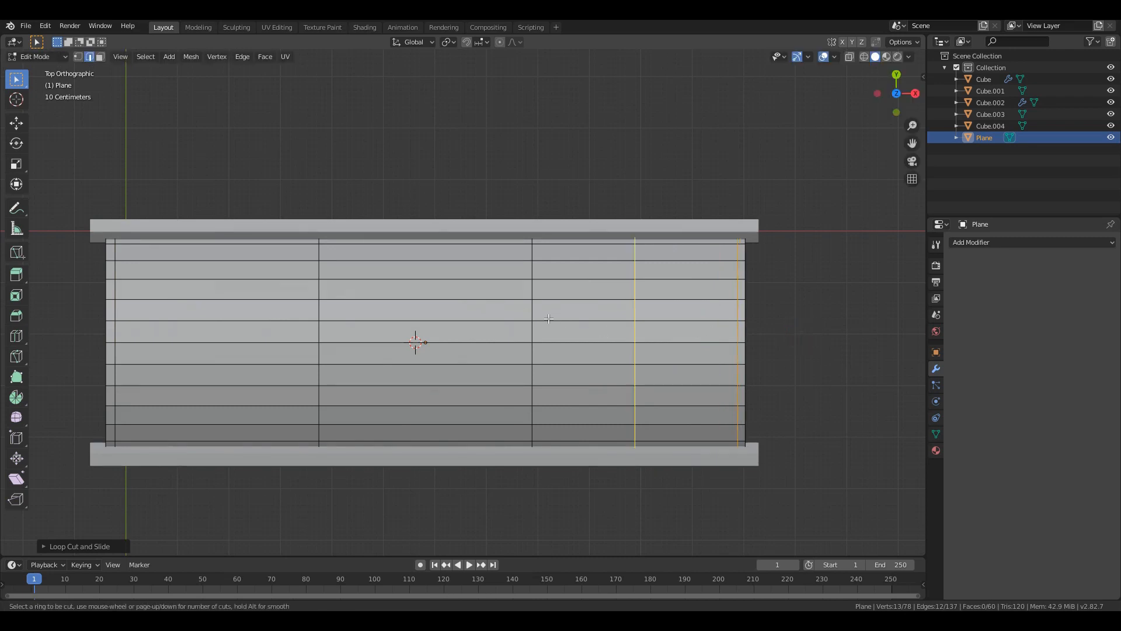
click(514, 316)
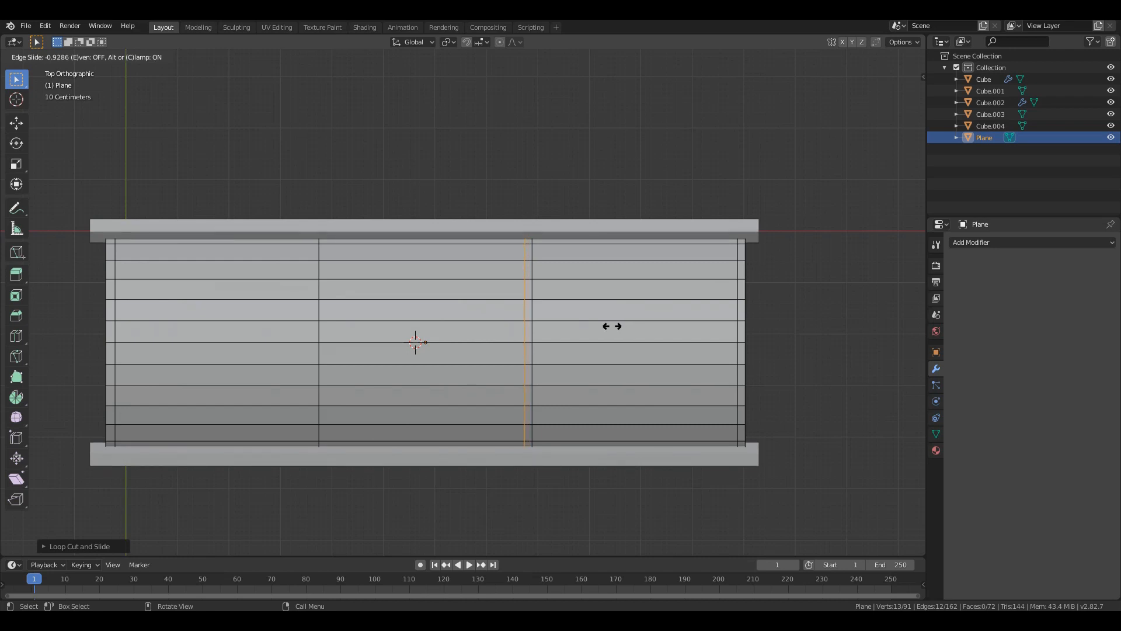
click(611, 326)
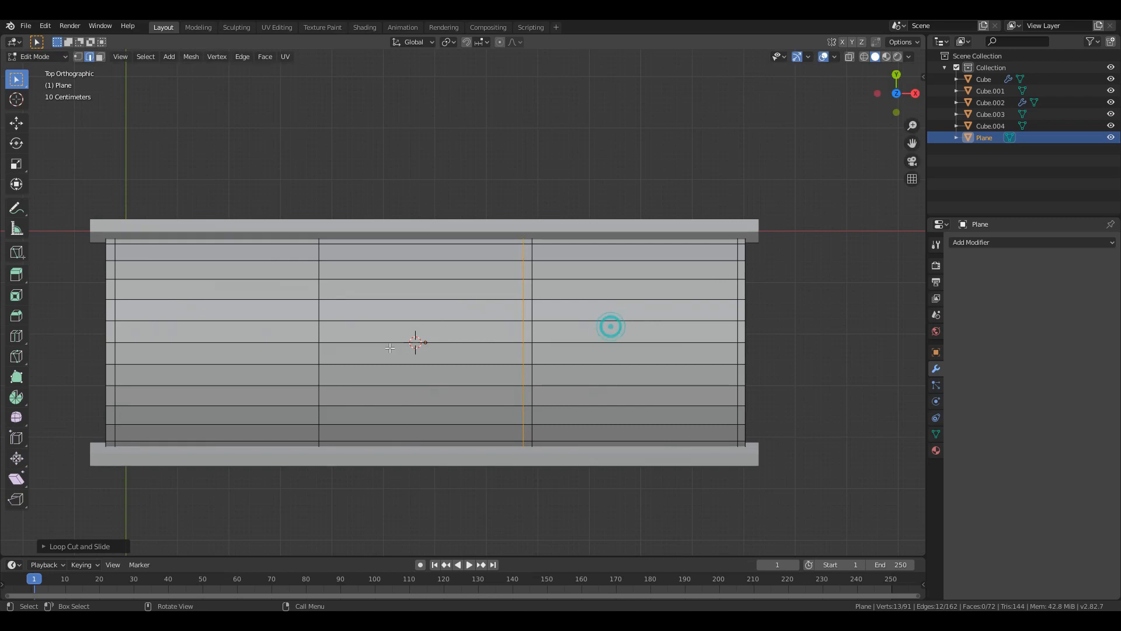
click(333, 305)
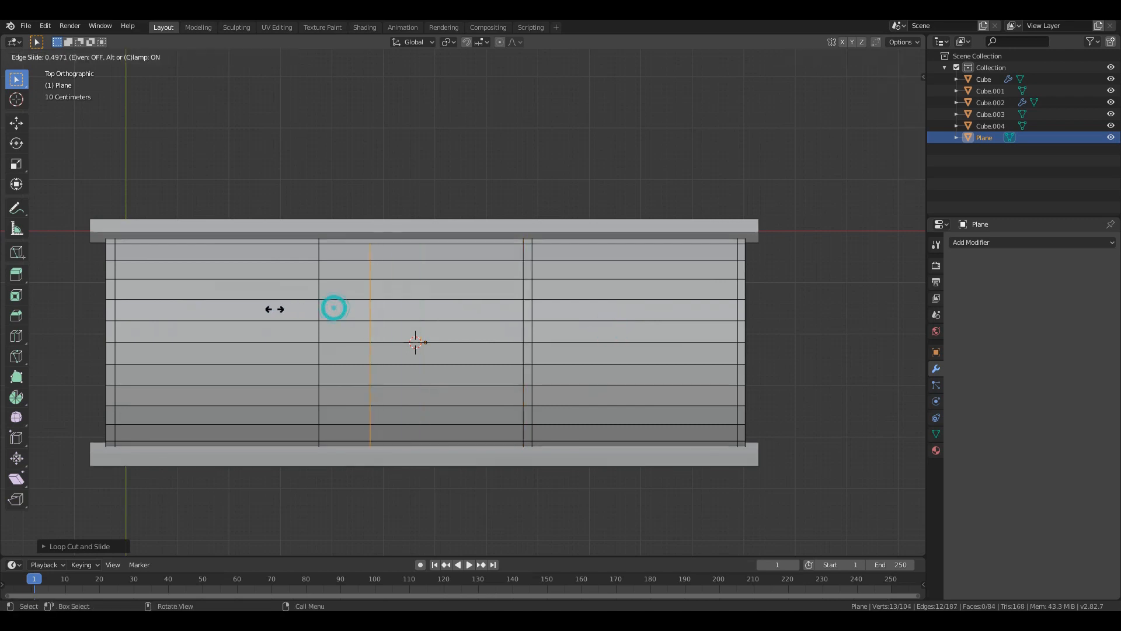
click(237, 309)
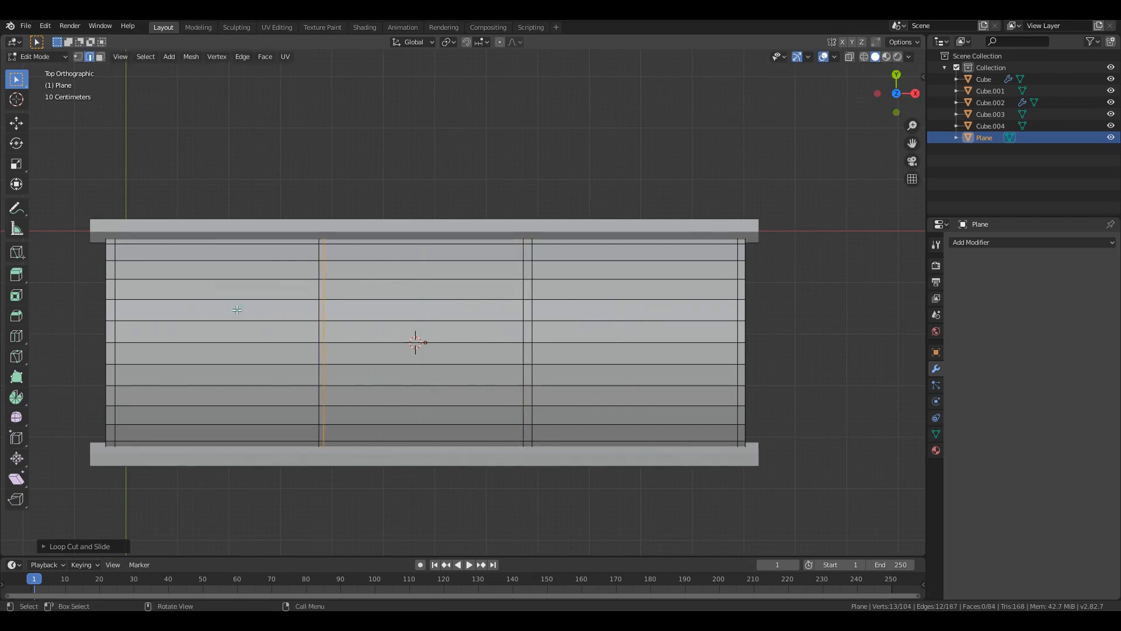
Step: Move the selected crosswise loop at the middle section's negative-X end slightly along X to match the other frame strips' width
key(g)
key(x)
click(363, 380)
Step: Add a lengthwise loop cut near each long edge of the roof, with edge slides of about 0.27 and -0.27
key(ctrl+r)
click(105, 250)
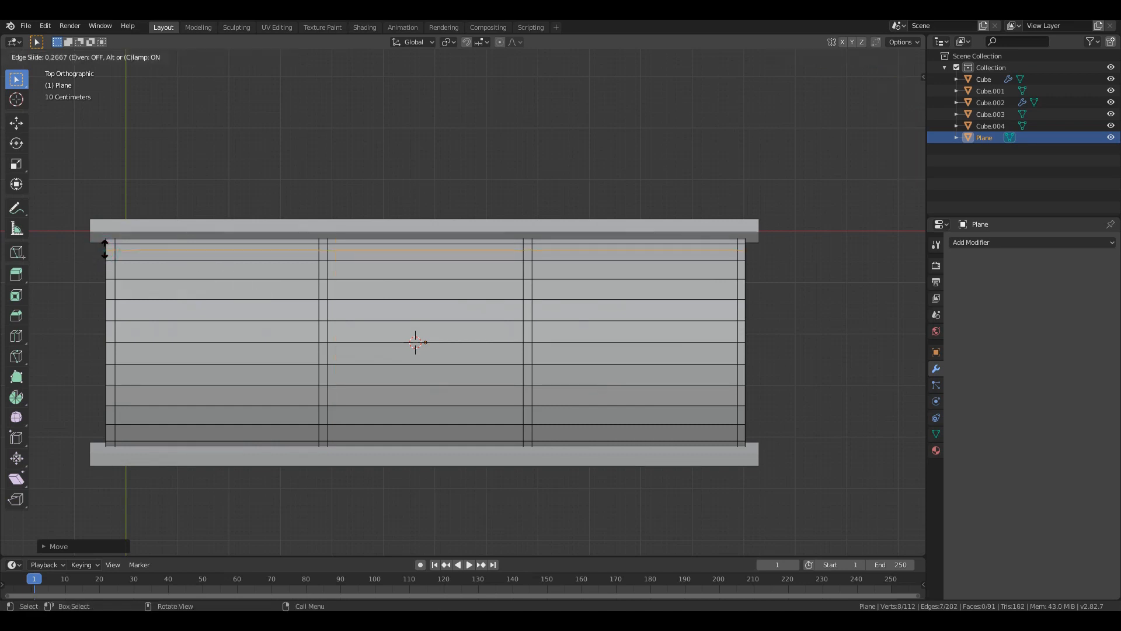
click(105, 250)
key(ctrl+r)
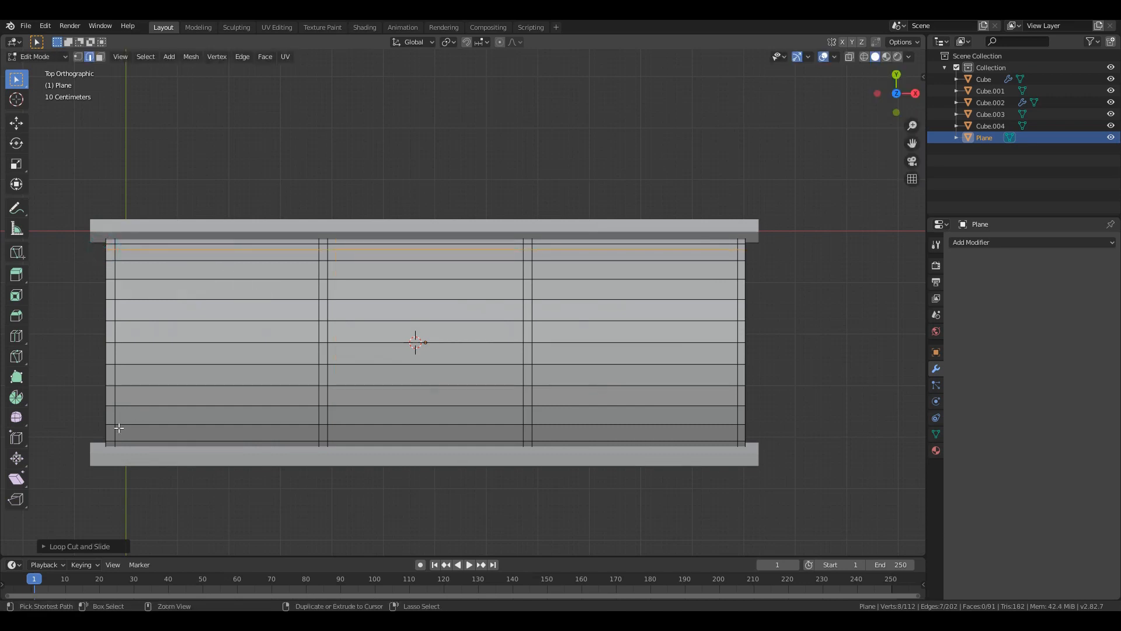
click(111, 430)
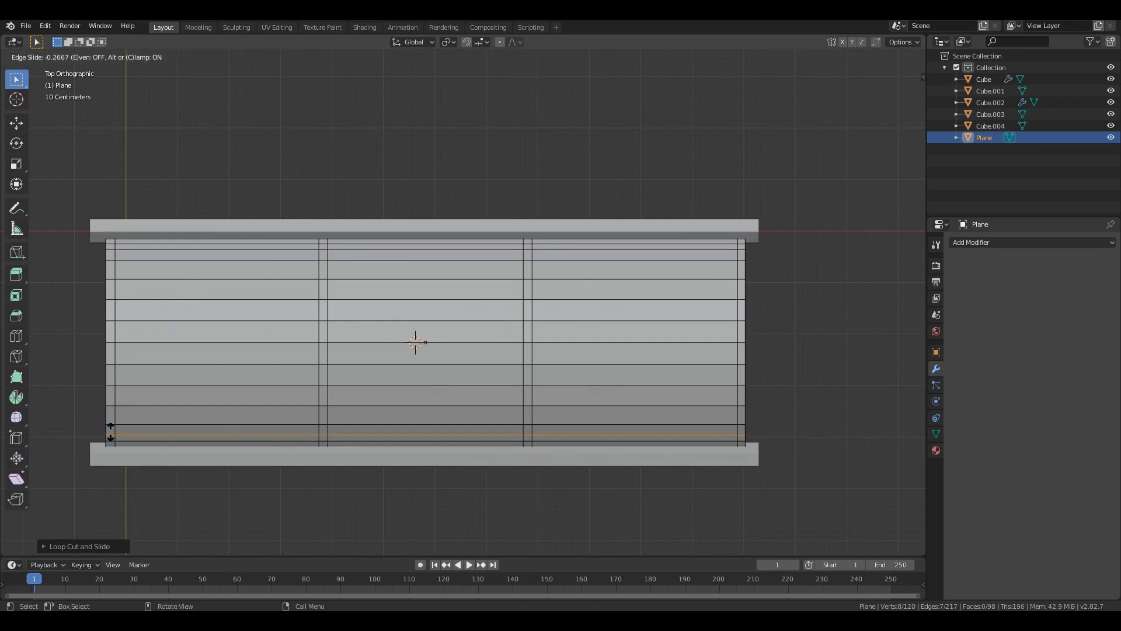
click(111, 431)
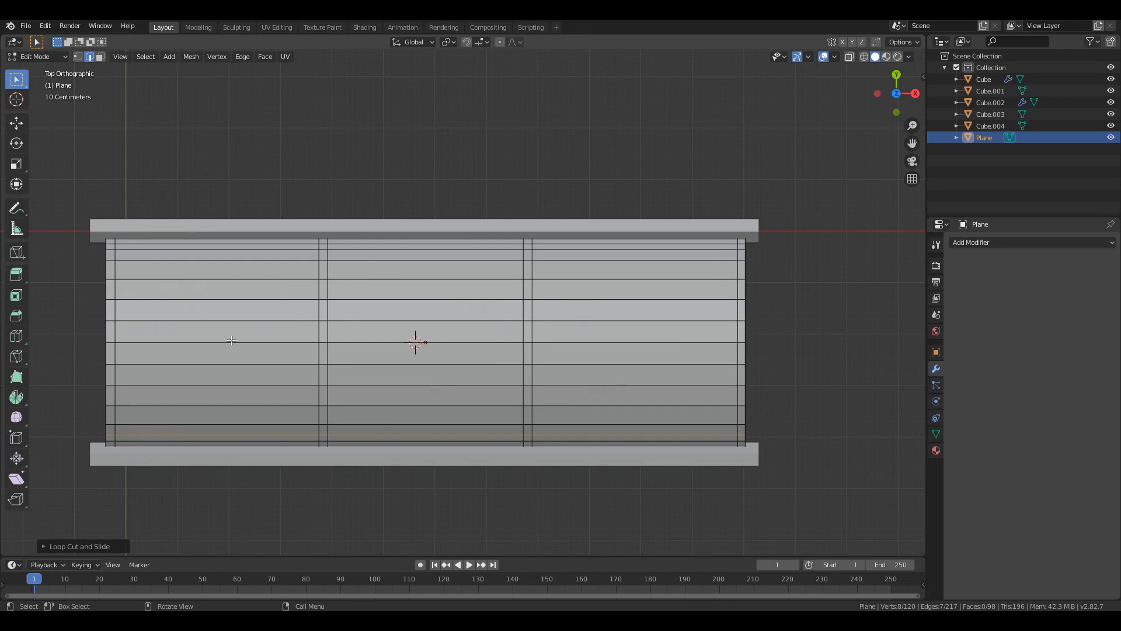
Step: Select the inner panel faces of all three roof sections with circle select in face mode, leaving the frame strips unselected
click(99, 58)
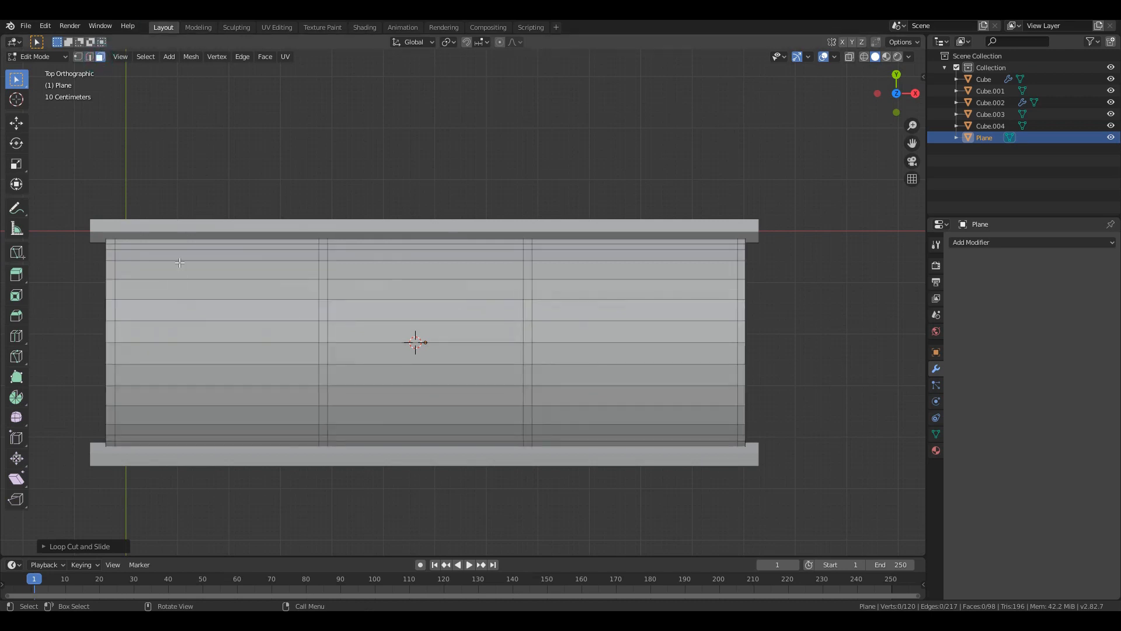
key(c)
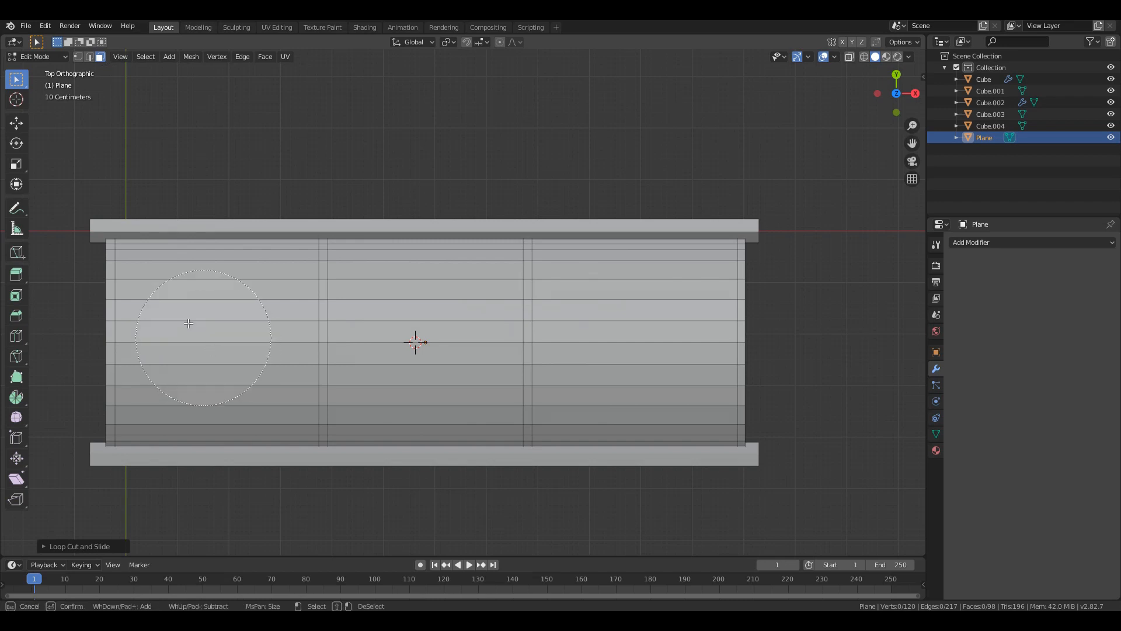
scroll(199, 336, up, 4)
mouse_move(199, 335)
mouse_down()
mouse_move(215, 286)
mouse_move(211, 389)
mouse_up()
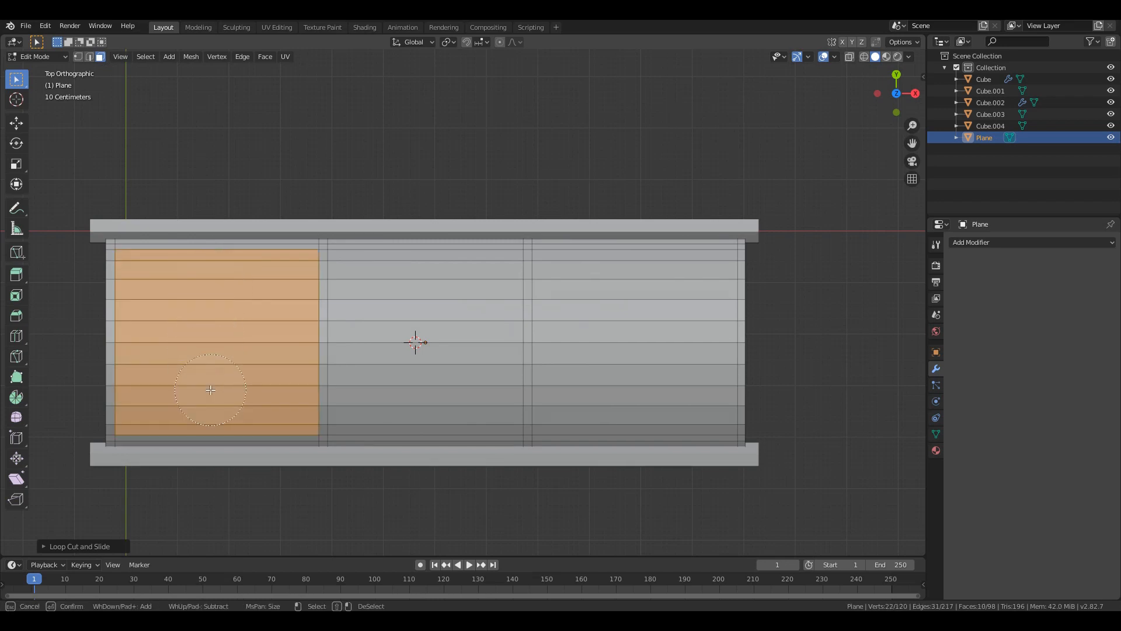
mouse_move(350, 380)
mouse_down()
mouse_move(378, 389)
mouse_move(387, 291)
mouse_up()
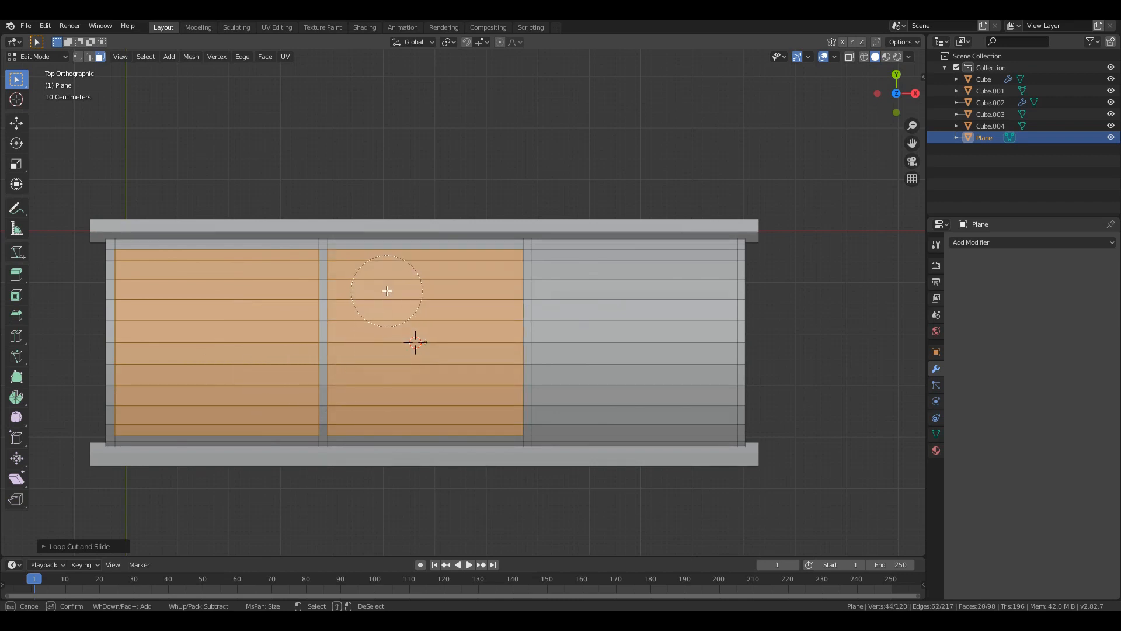
mouse_move(638, 298)
mouse_down()
mouse_move(626, 300)
mouse_move(620, 393)
mouse_up()
right_click(389, 366)
Step: Extrude the selected roof panels and lower them about 0.14 m along Z
mouse_move(298, 384)
middle_down()
mouse_move(430, 271)
mouse_move(493, 318)
mouse_move(484, 395)
middle_up()
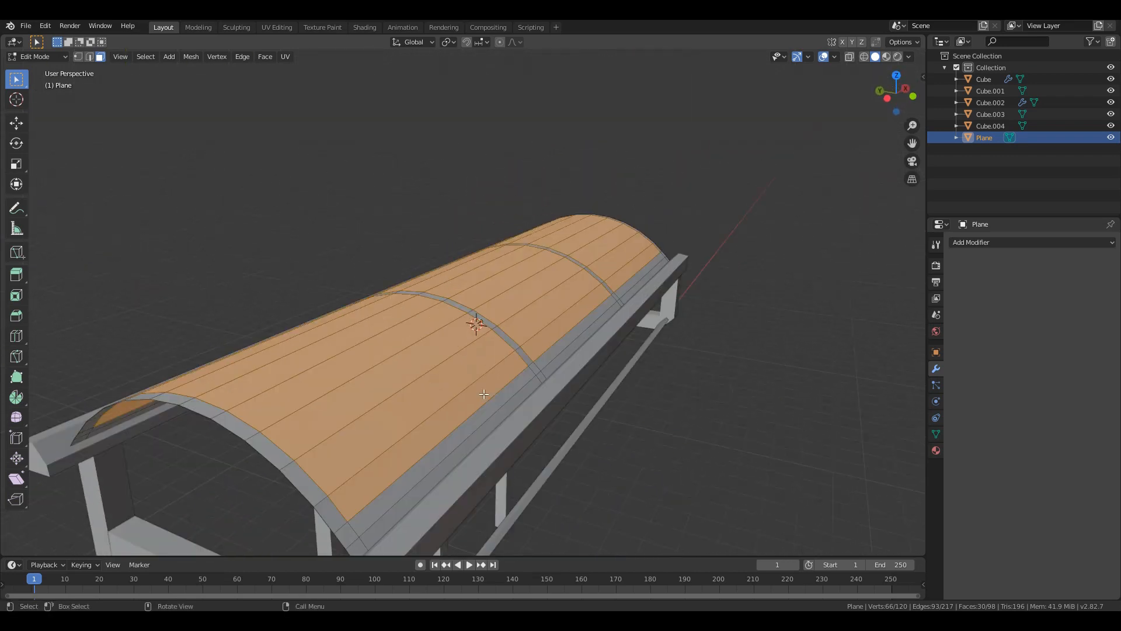
key(e)
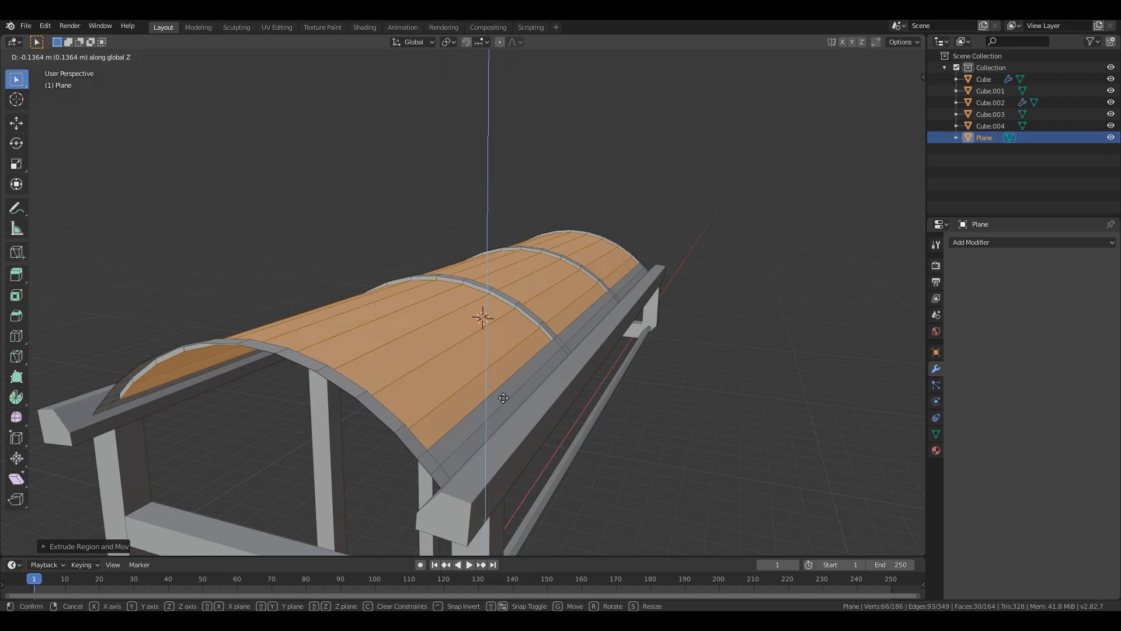
click(503, 398)
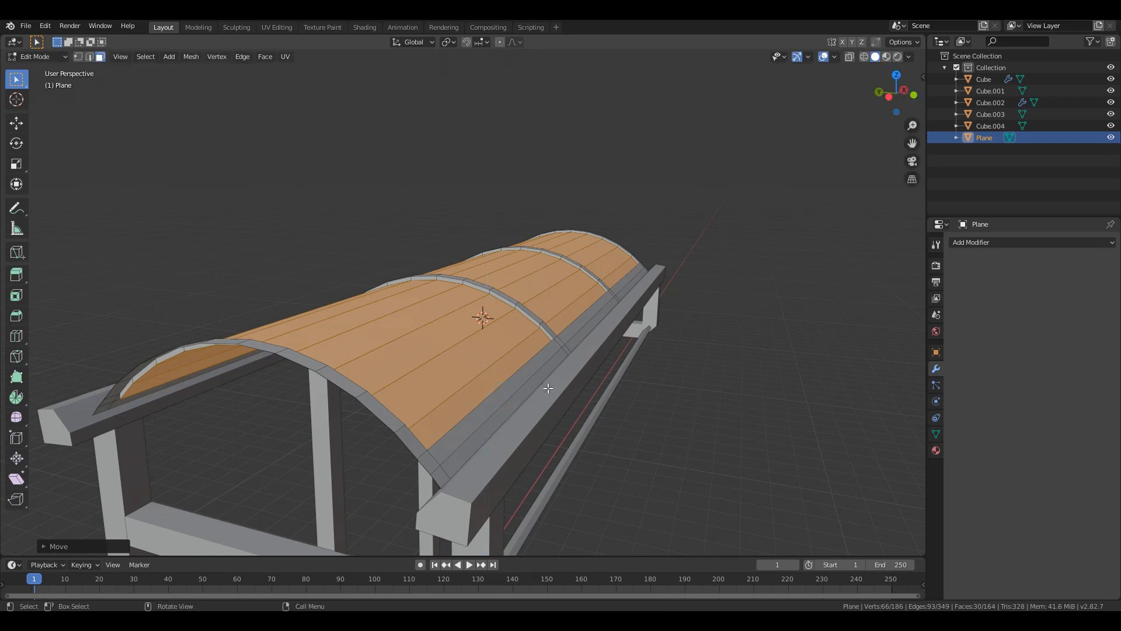
Step: Select the roof's border in top view: the face strips at both ends and two rows along each long edge
middle_drag(535, 389, 557, 375)
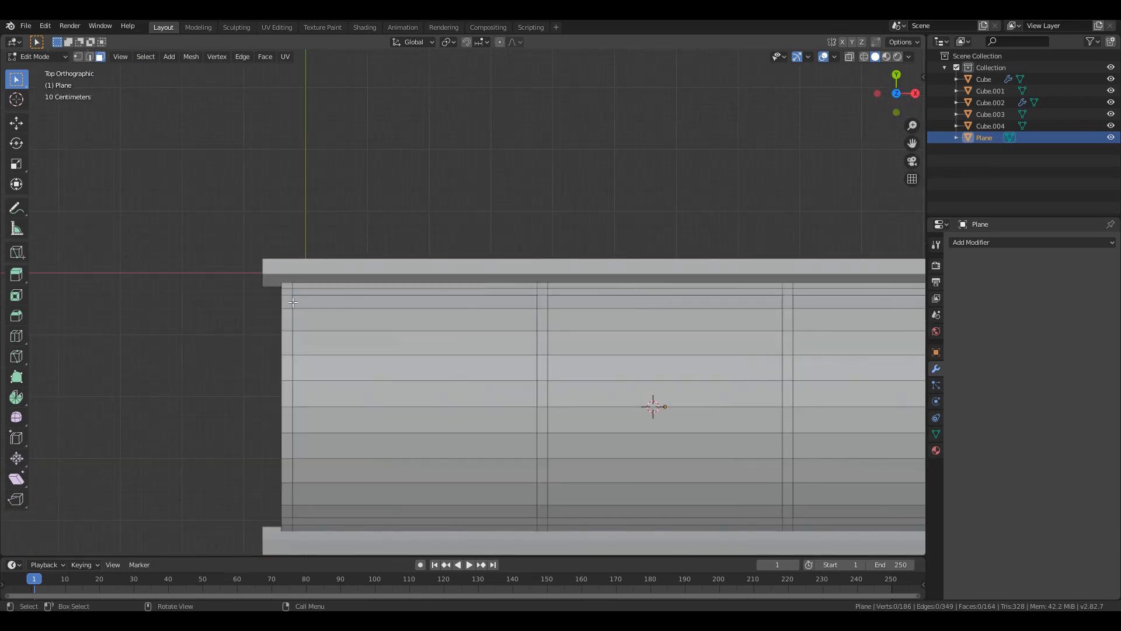
click(287, 286)
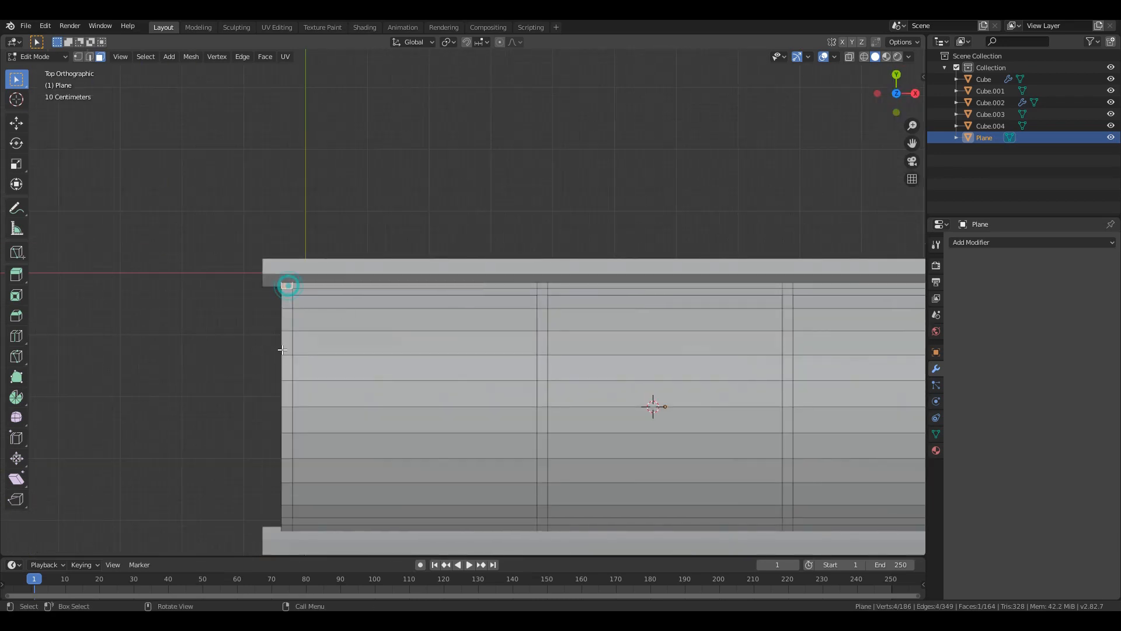
ctrl+click(289, 530)
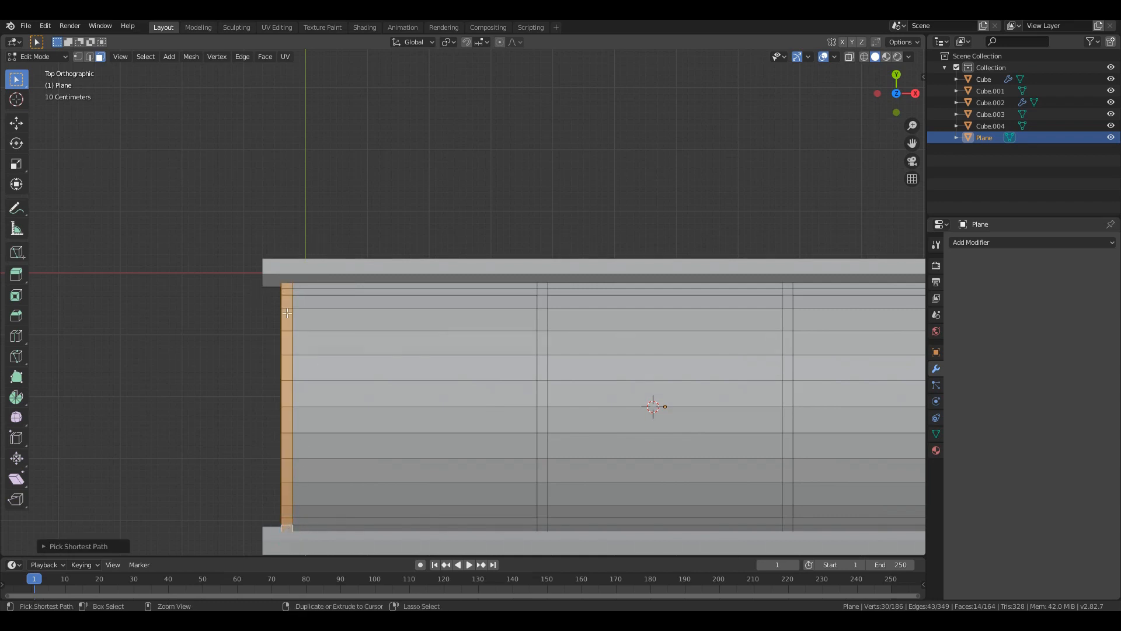
shift+middle_drag(508, 400, 336, 311)
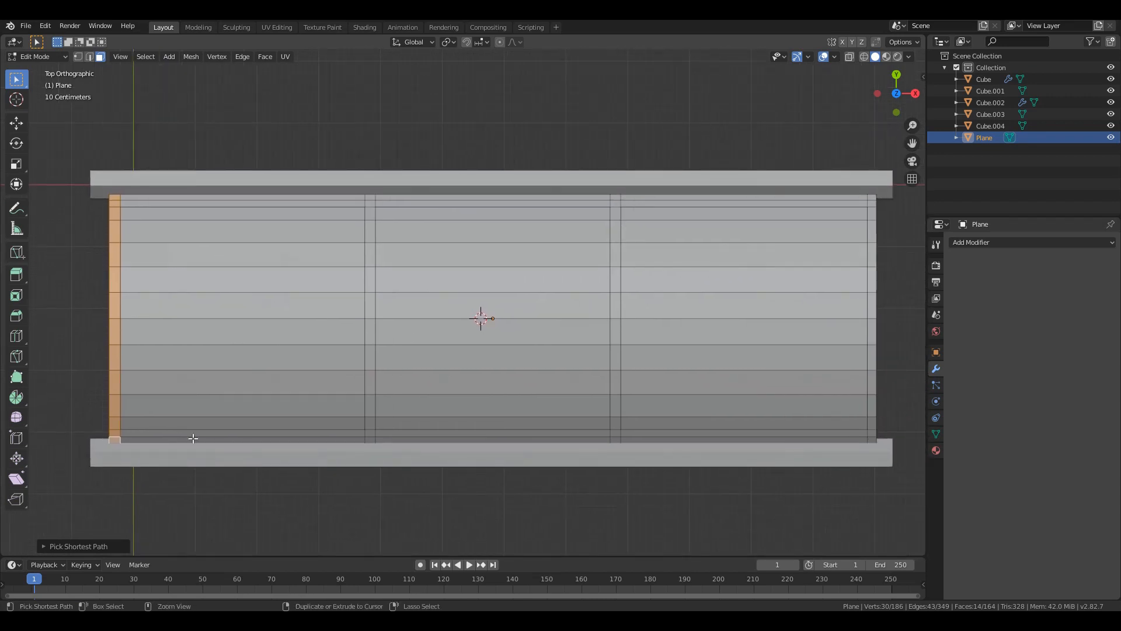
ctrl+click(872, 440)
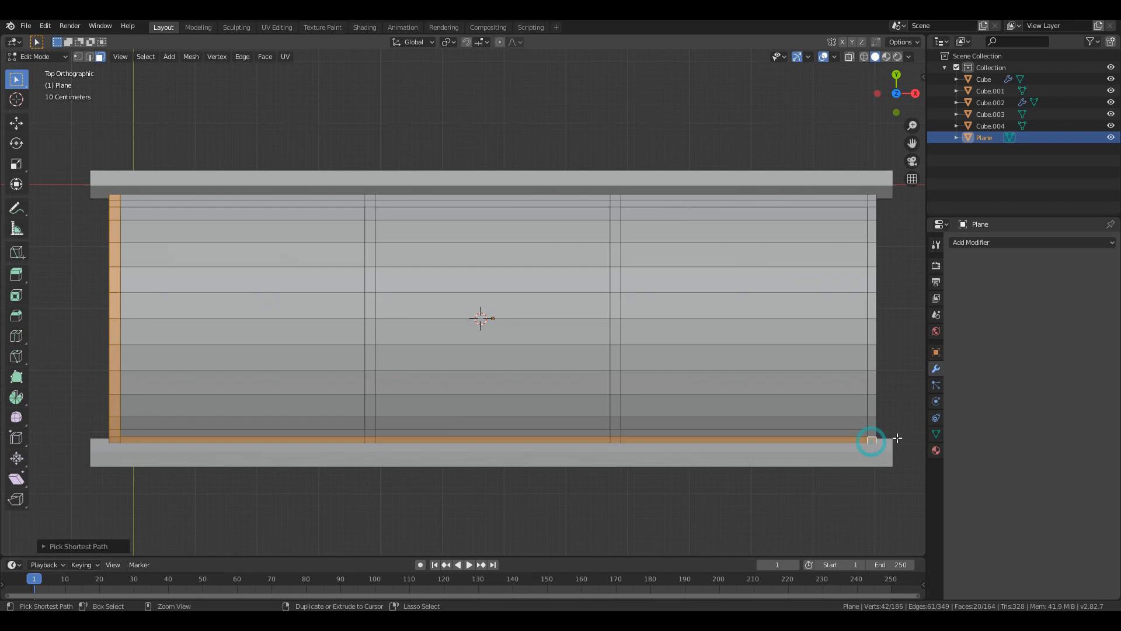
ctrl+click(872, 200)
ctrl+click(137, 197)
ctrl+click(832, 204)
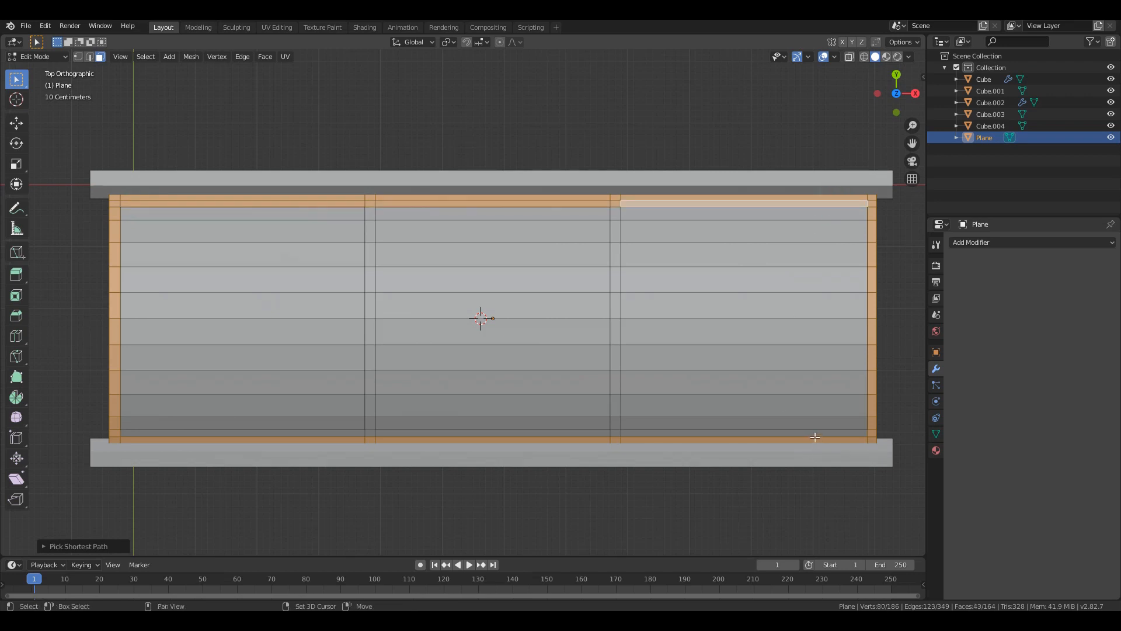
shift+click(815, 433)
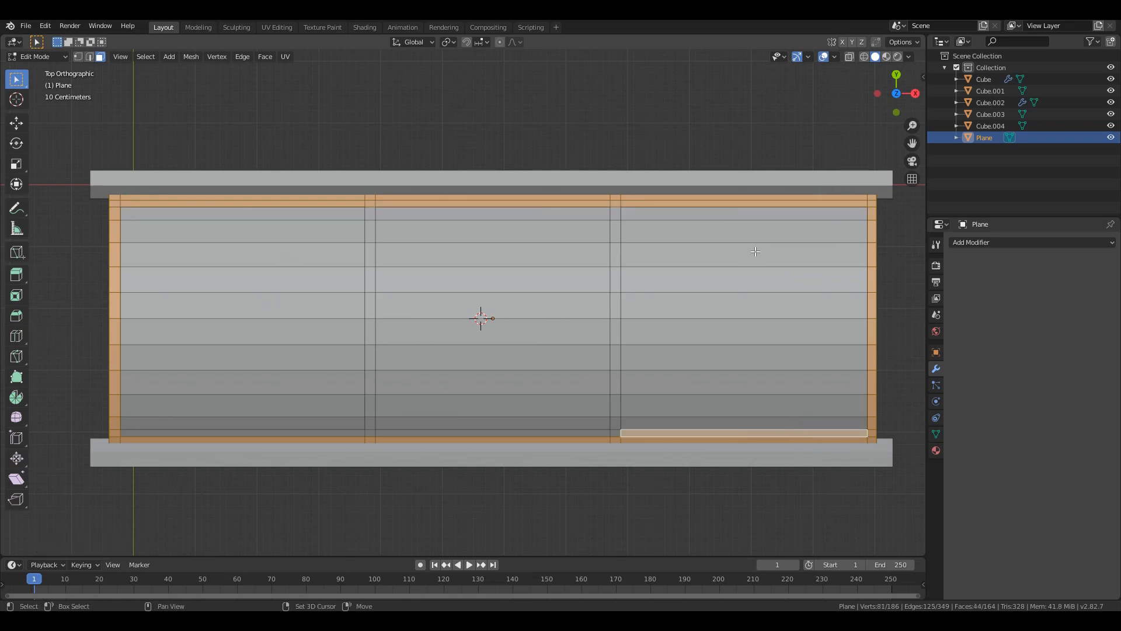
ctrl+click(176, 433)
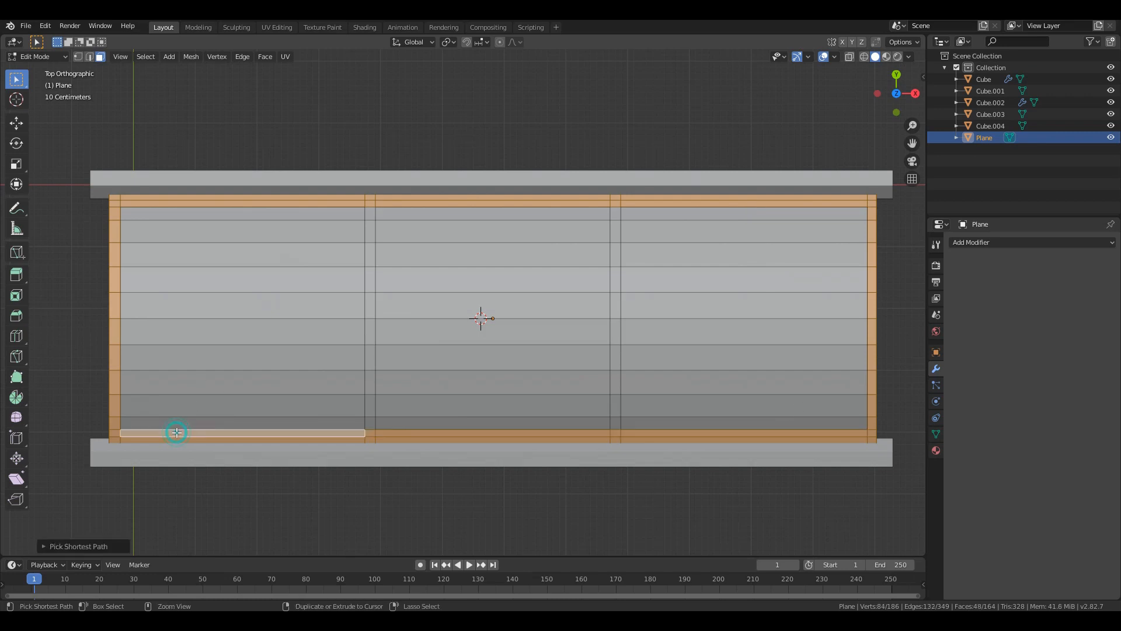
Step: Add the faces of the two crosswise ribs between the roof sections to the selection
ctrl+click(370, 425)
ctrl+click(370, 213)
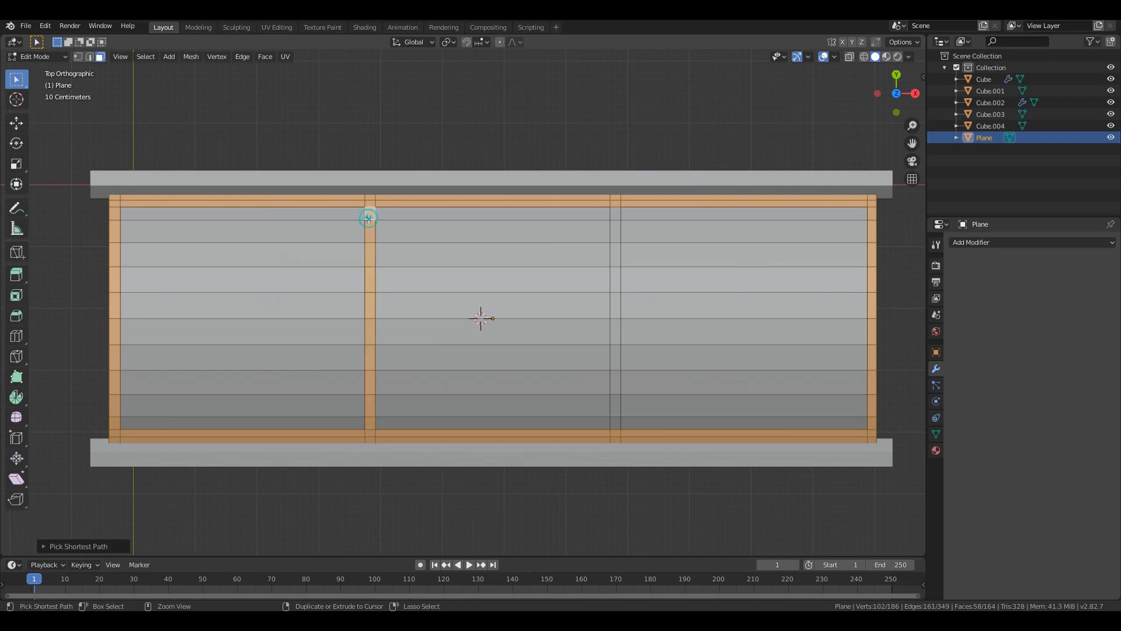
shift+click(620, 212)
ctrl+click(615, 425)
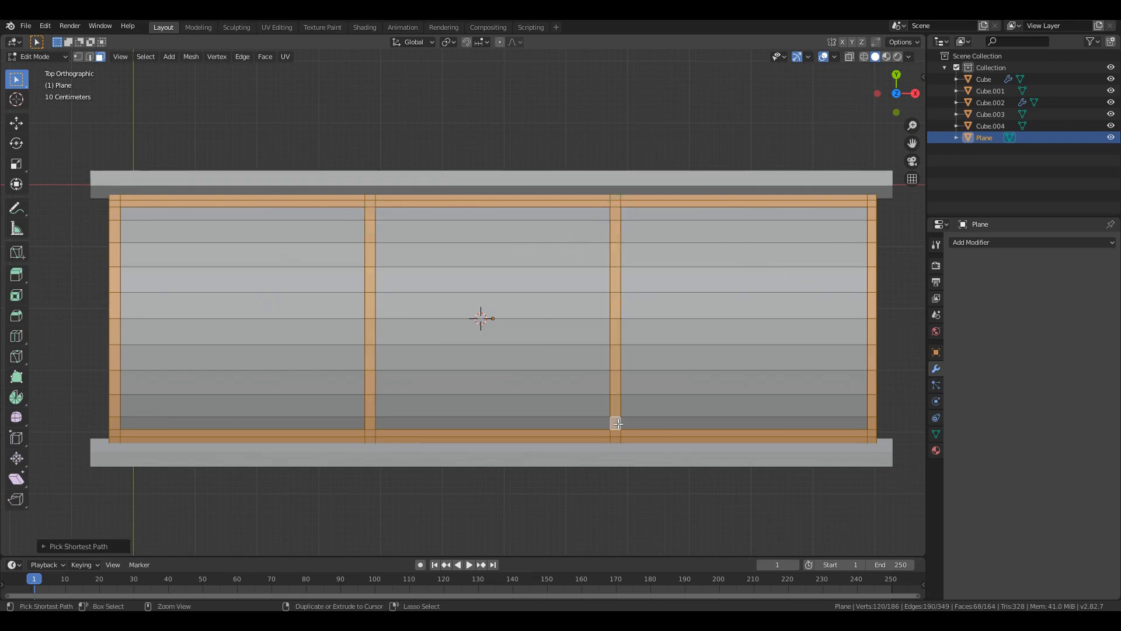
Step: Extrude the selected roof frame faces outward by about 0.08 m, then return to Object Mode and clear the selection
middle_drag(566, 343, 618, 234)
key(e)
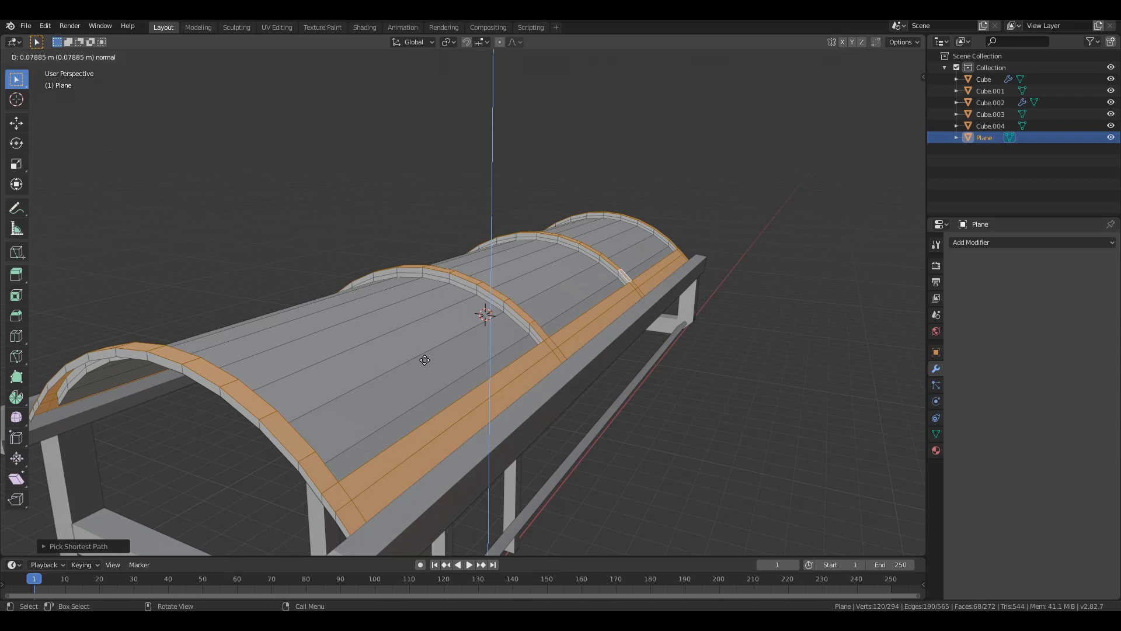
click(424, 361)
mouse_move(470, 364)
middle_down()
mouse_move(519, 332)
mouse_move(378, 308)
mouse_move(438, 366)
mouse_move(490, 341)
mouse_move(453, 356)
mouse_move(314, 328)
mouse_move(400, 321)
mouse_move(412, 349)
mouse_move(473, 366)
mouse_move(473, 380)
middle_up()
key(Tab)
click(473, 380)
Step: Examine the whole structure in perspective and from the side and front
scroll(473, 380, down, 3)
shift+middle_drag(422, 457, 410, 339)
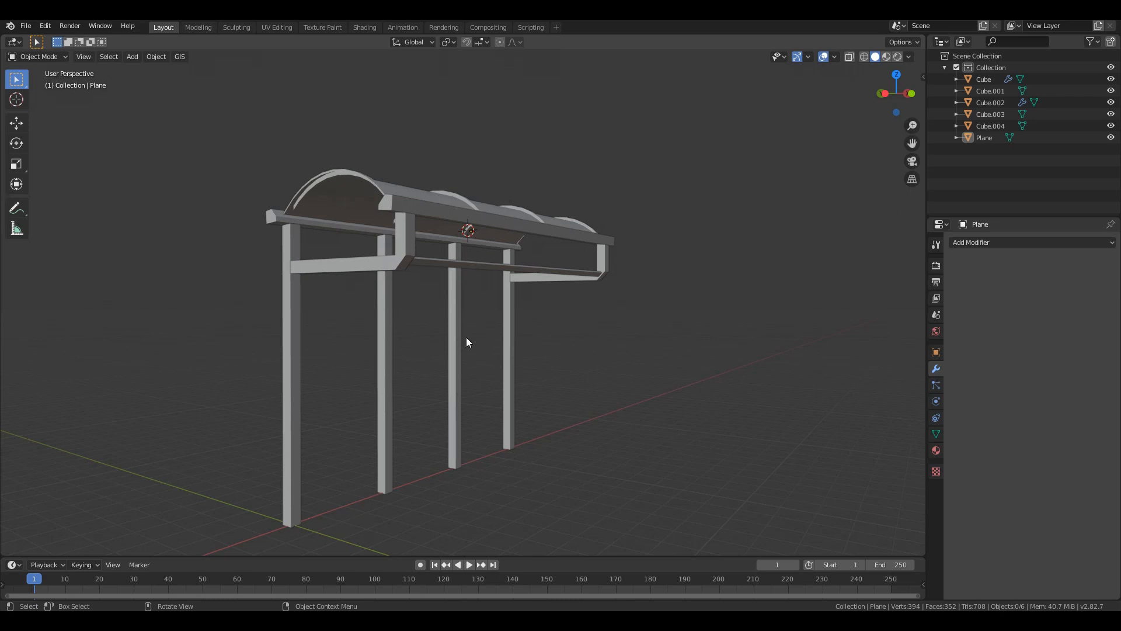
middle_drag(418, 338, 358, 353)
key(KP_3)
key(KP_1)
key(KP_4)
key(KP_1)
key(KP_2)
Step: Duplicate the row of posts in front view about 0.38 m along X and set the copy's array count to 3
key(KP_1)
scroll(353, 358, up, 1)
click(272, 367)
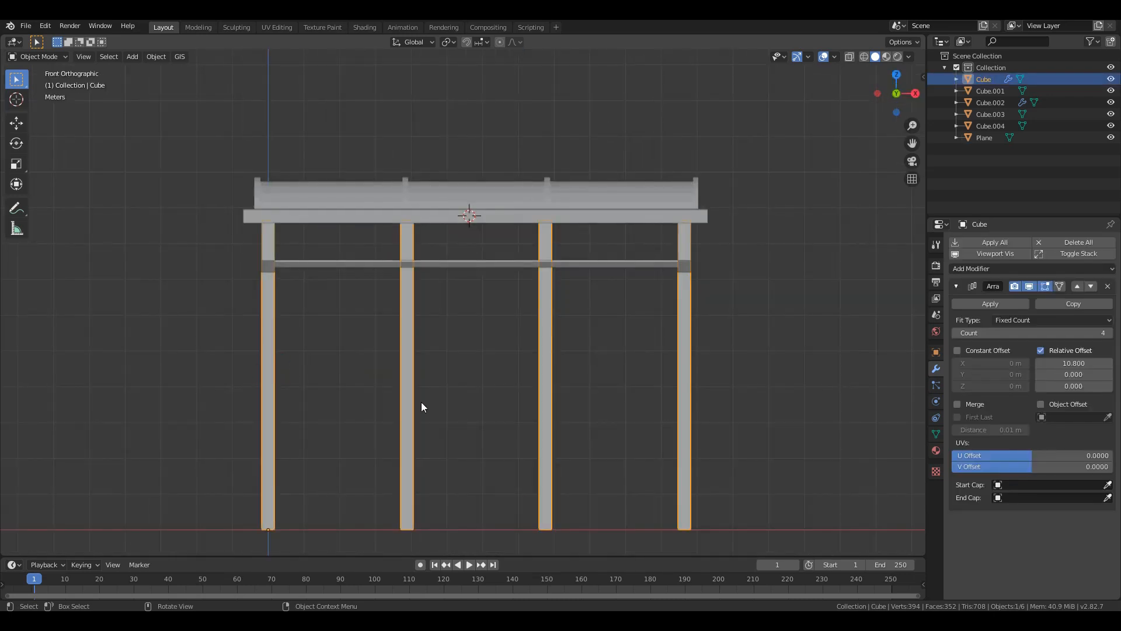
key(shift+d)
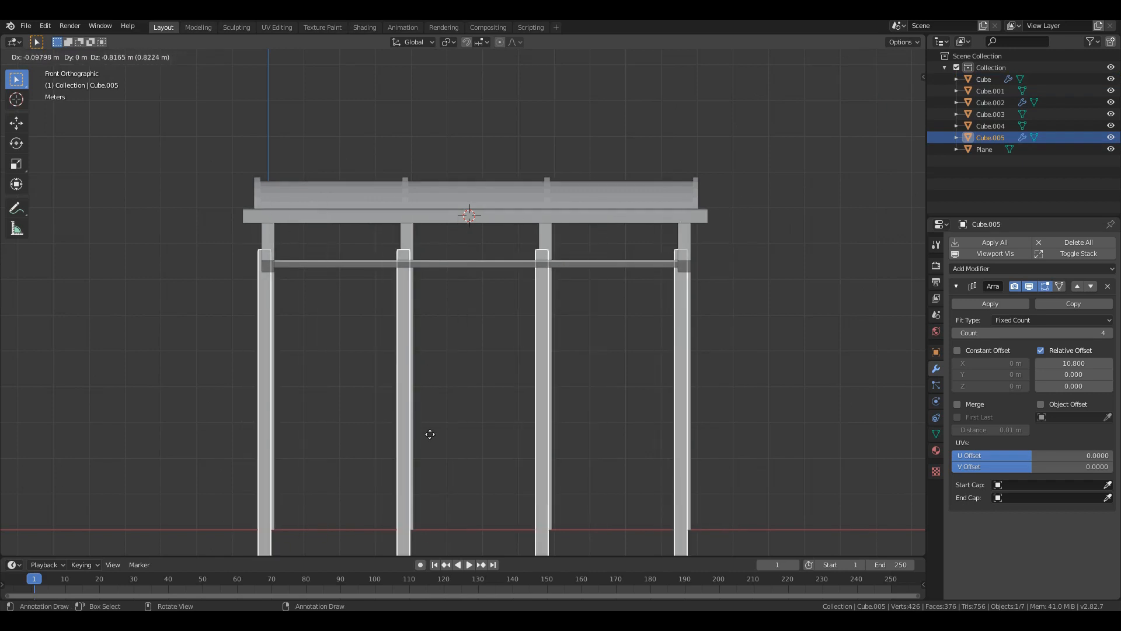
key(x)
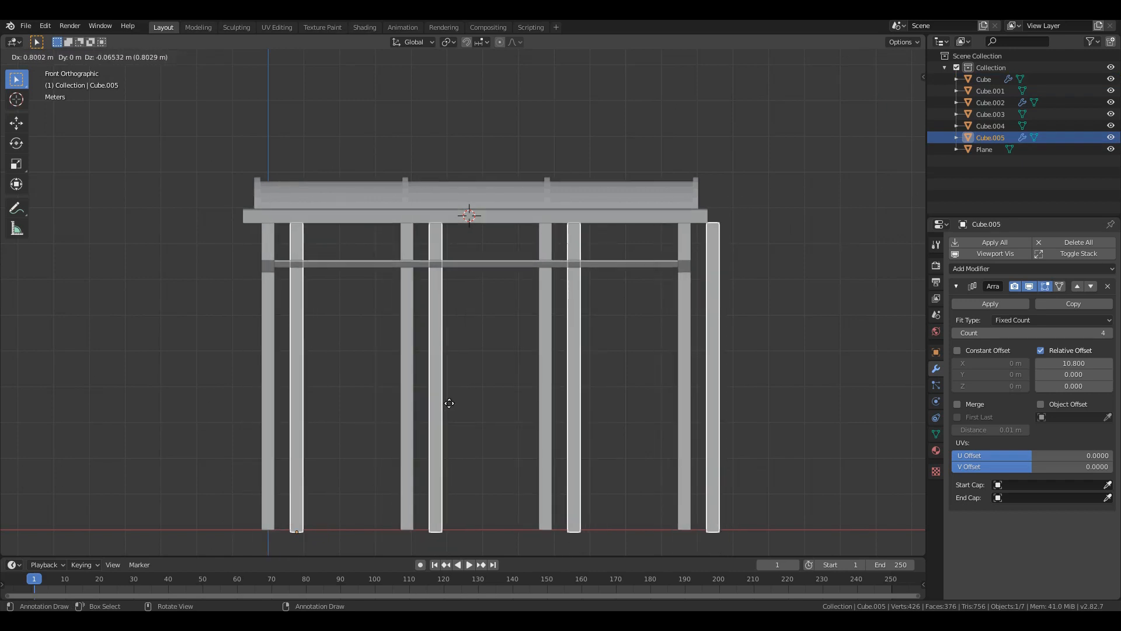
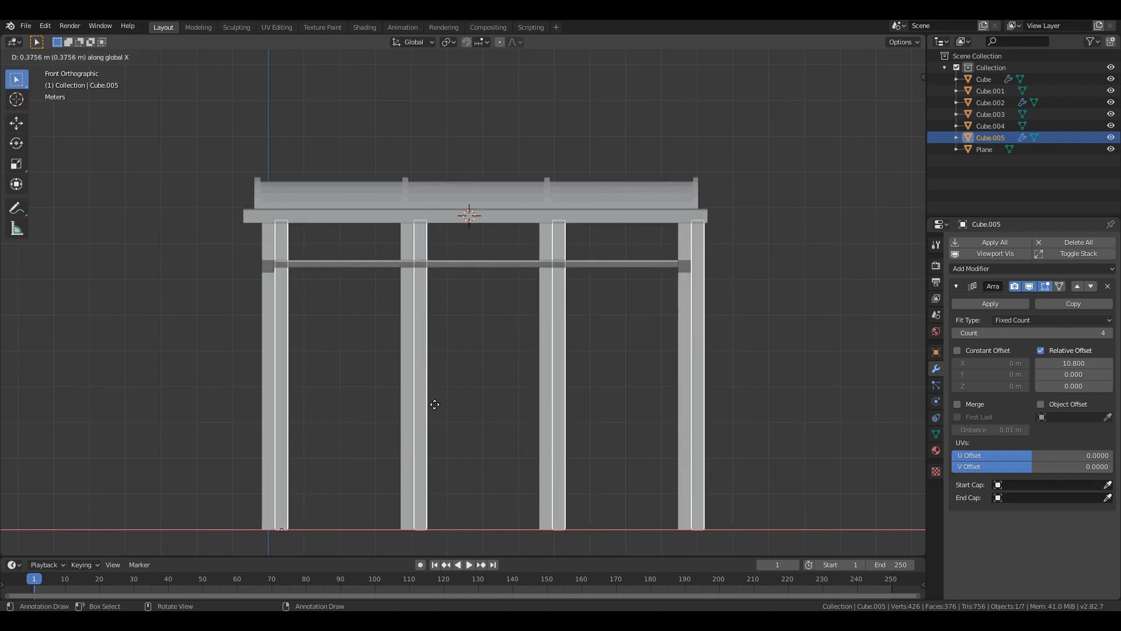
click(435, 404)
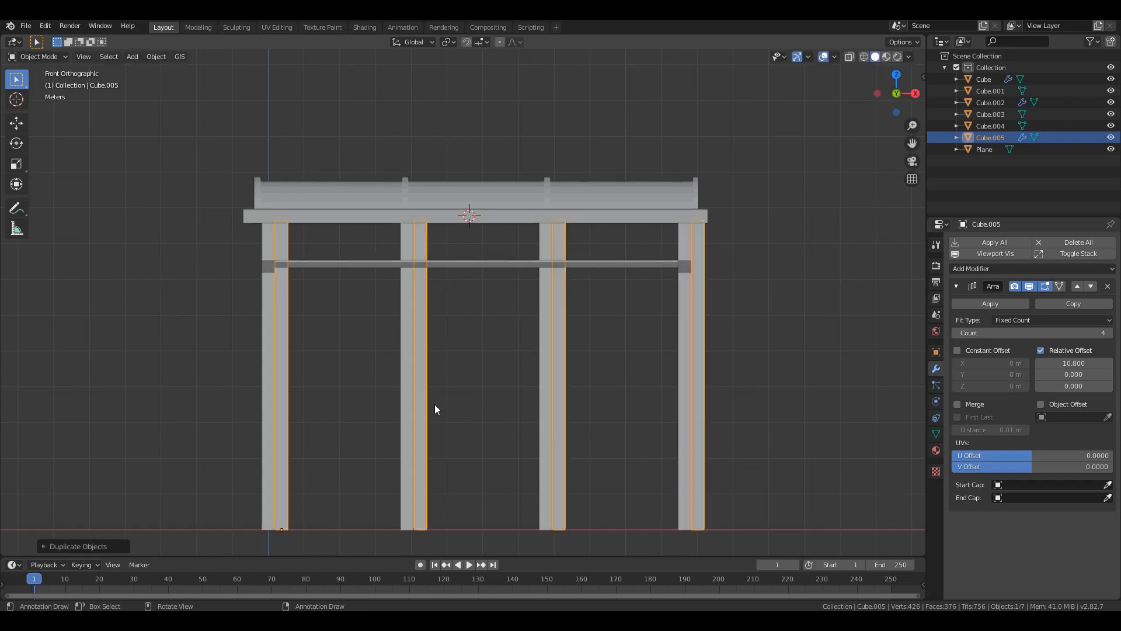
click(956, 333)
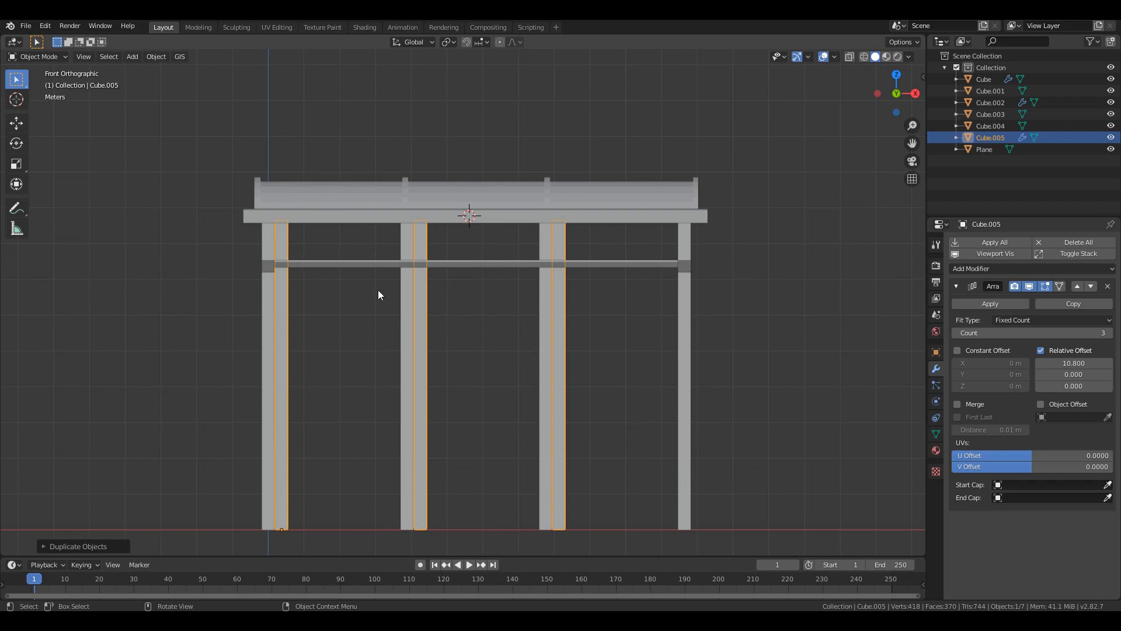
Step: In wireframe display, lower the duplicated posts' top face about 1.8 m along Z so they end below the rail
key(Tab)
key(z)
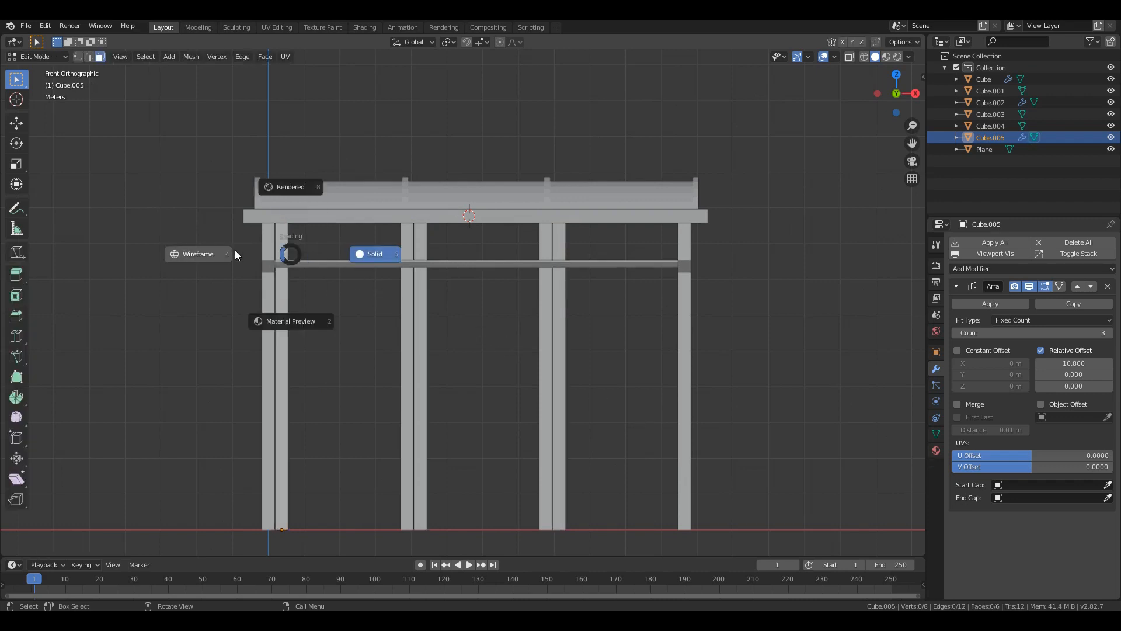
click(197, 255)
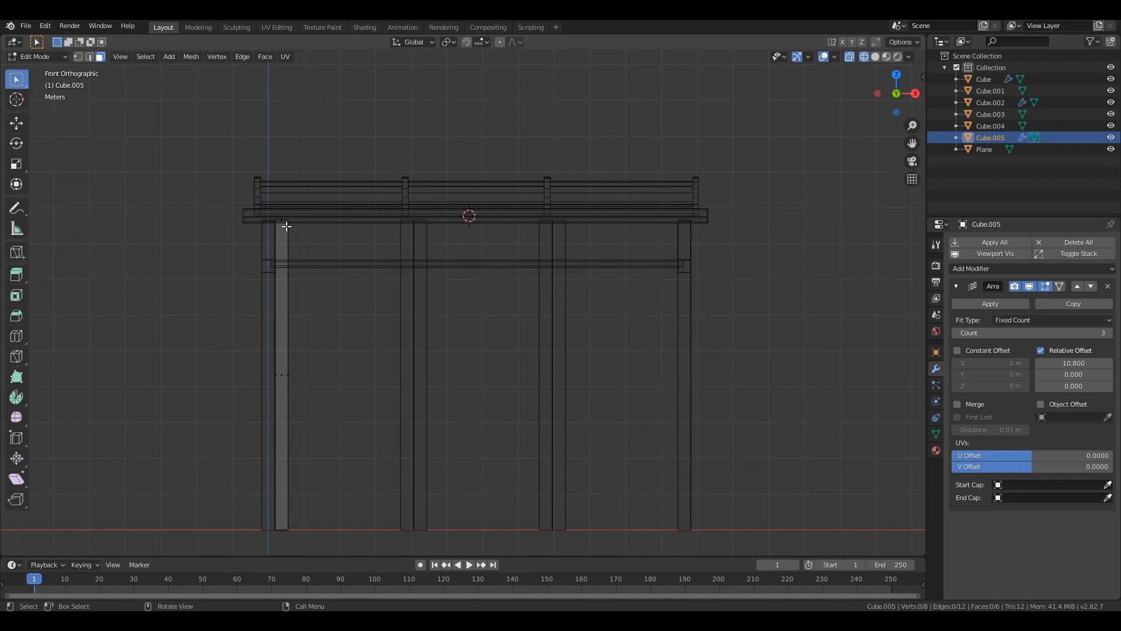
key(c)
scroll(283, 212, up, 8)
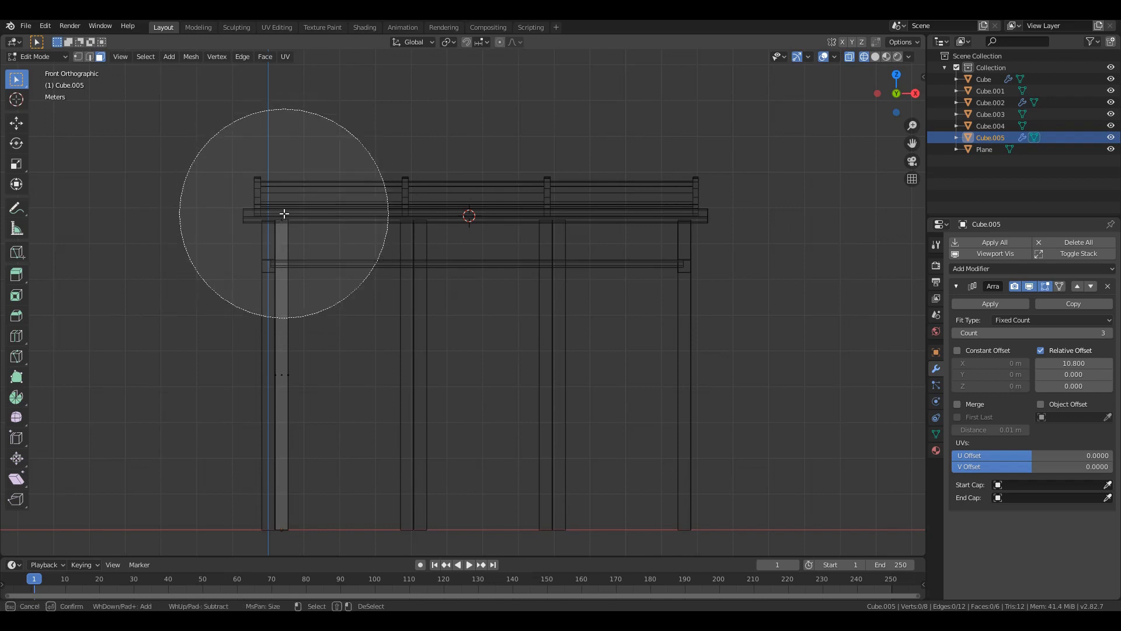
click(284, 207)
key(Escape)
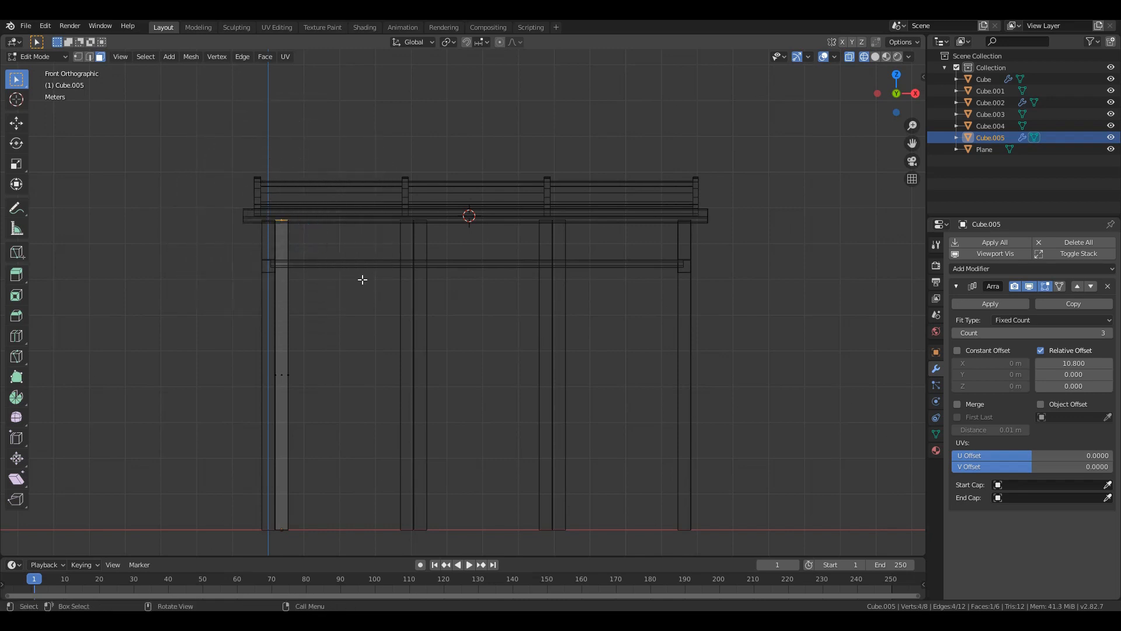
key(g)
key(z)
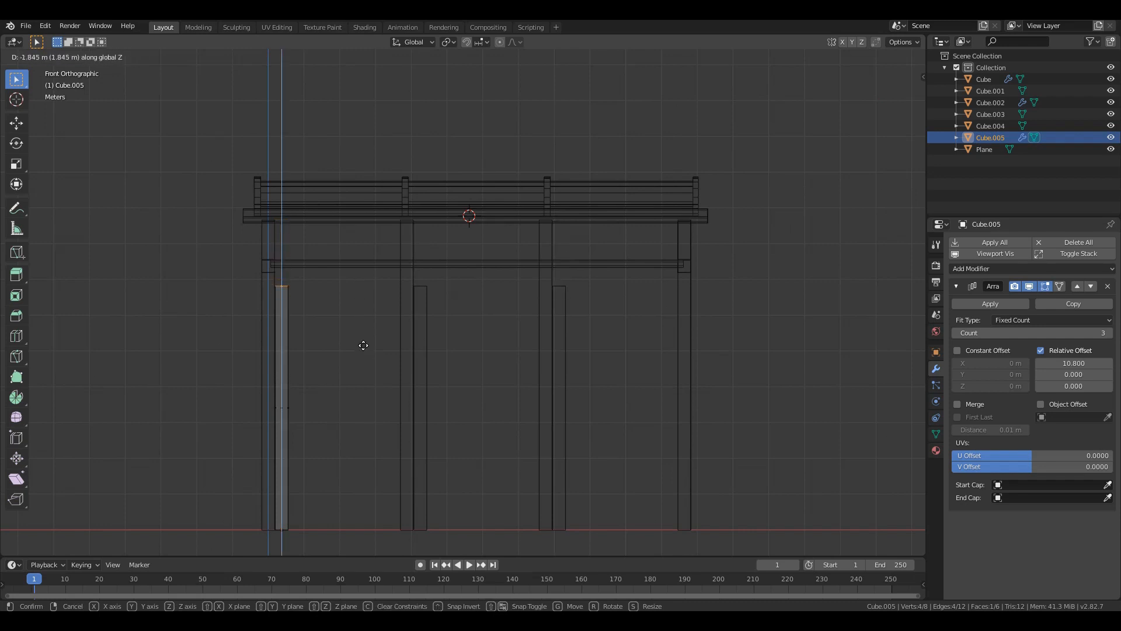
click(363, 341)
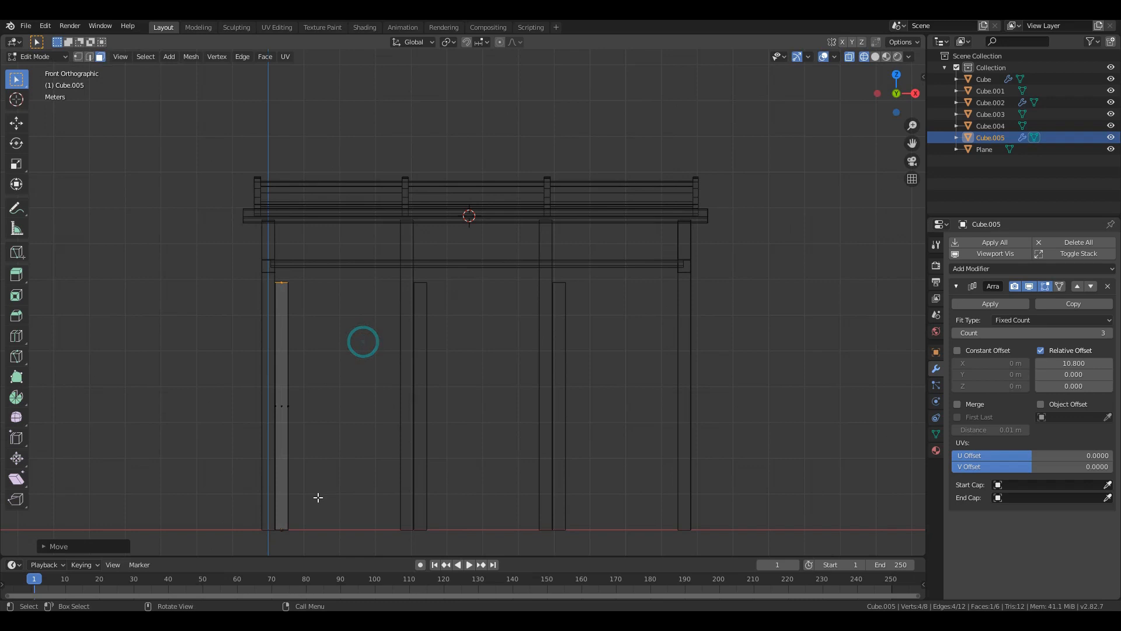
Step: Raise the bottom face of the short posts about 2 m along Z so they end above the ground
click(279, 525)
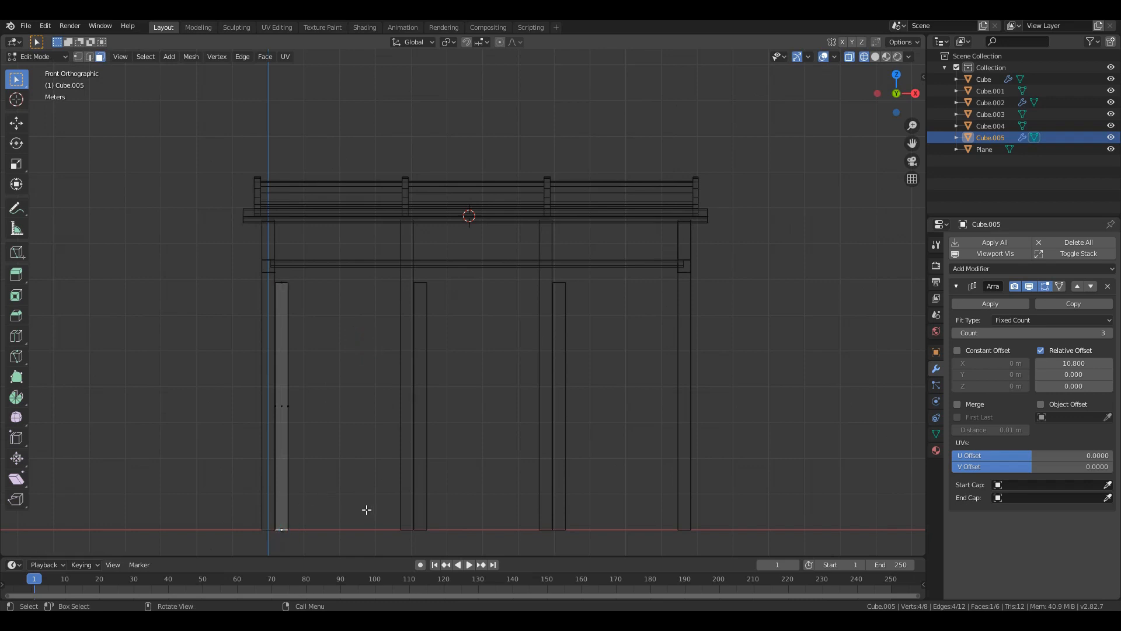
key(g)
key(z)
key(super)
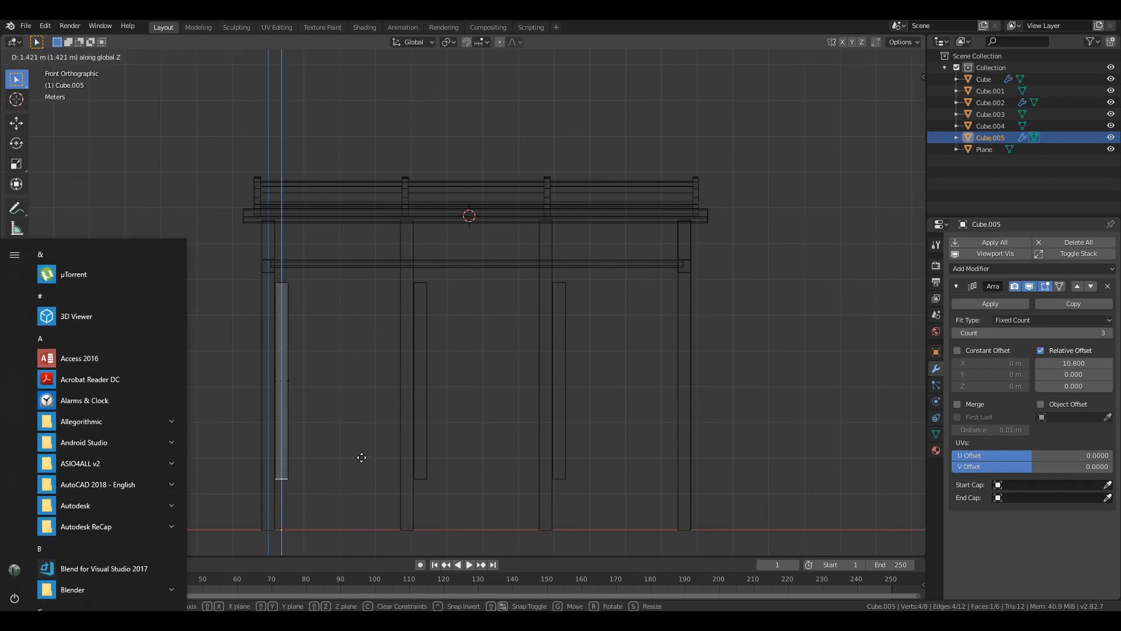
key(super)
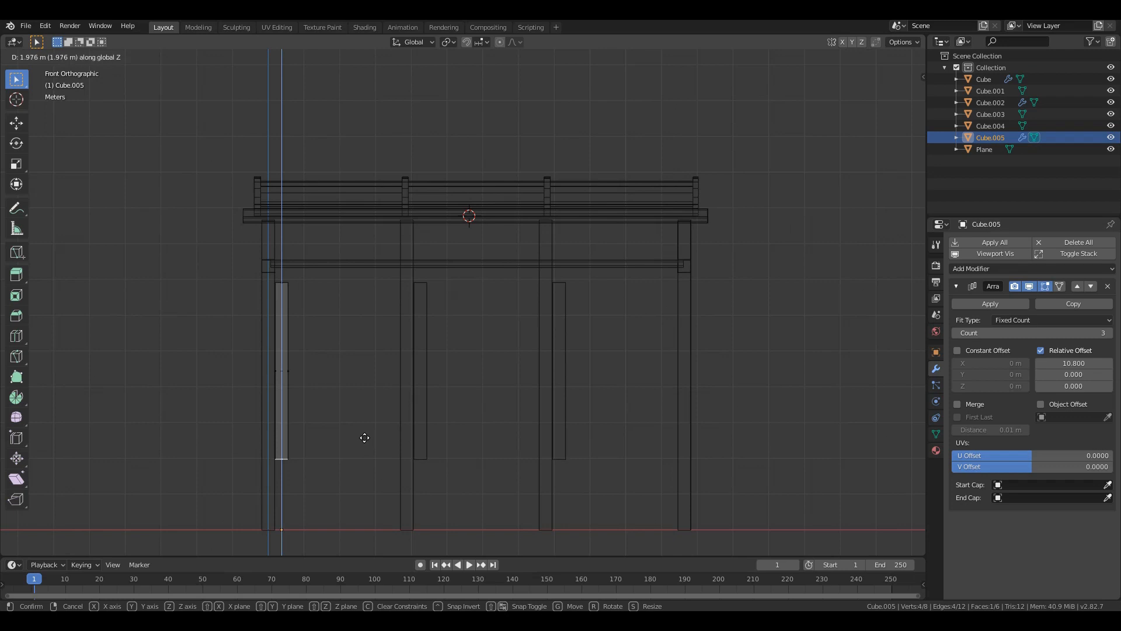
click(365, 436)
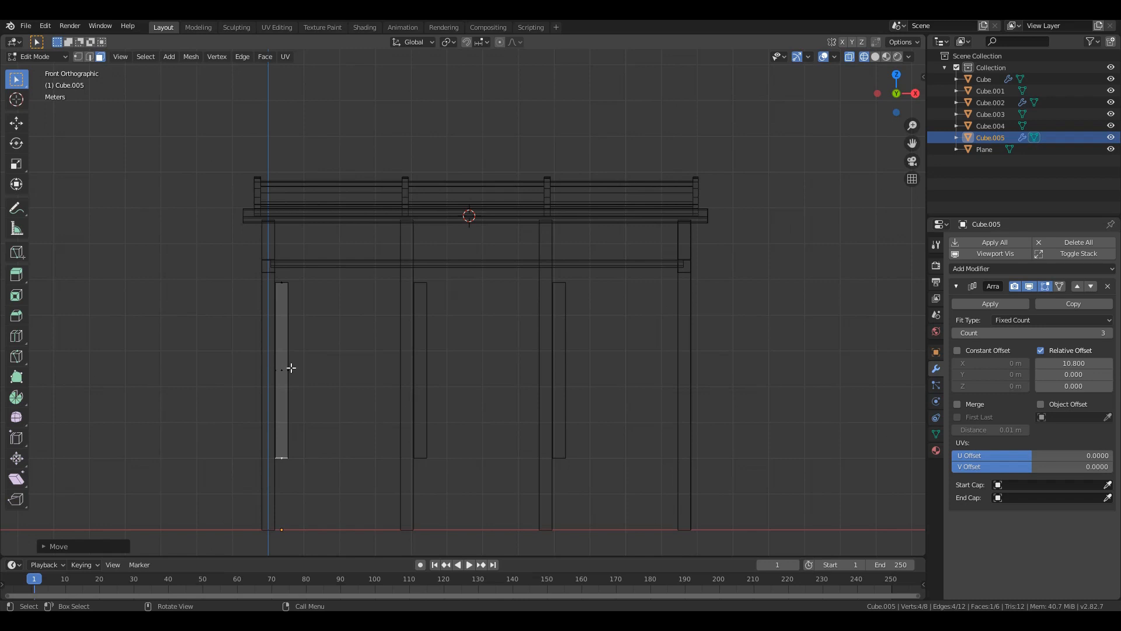
Step: Widen the short post into a panel reaching the next post, about 3.1 m along X, and set the array's relative X offset to 1.110
click(289, 368)
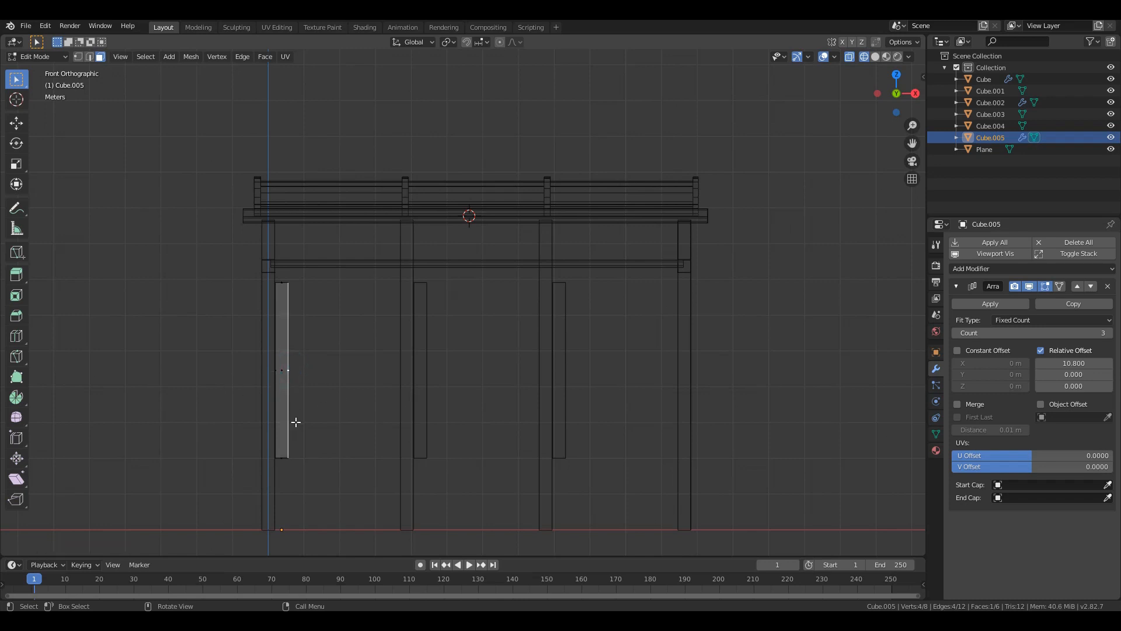
key(g)
key(x)
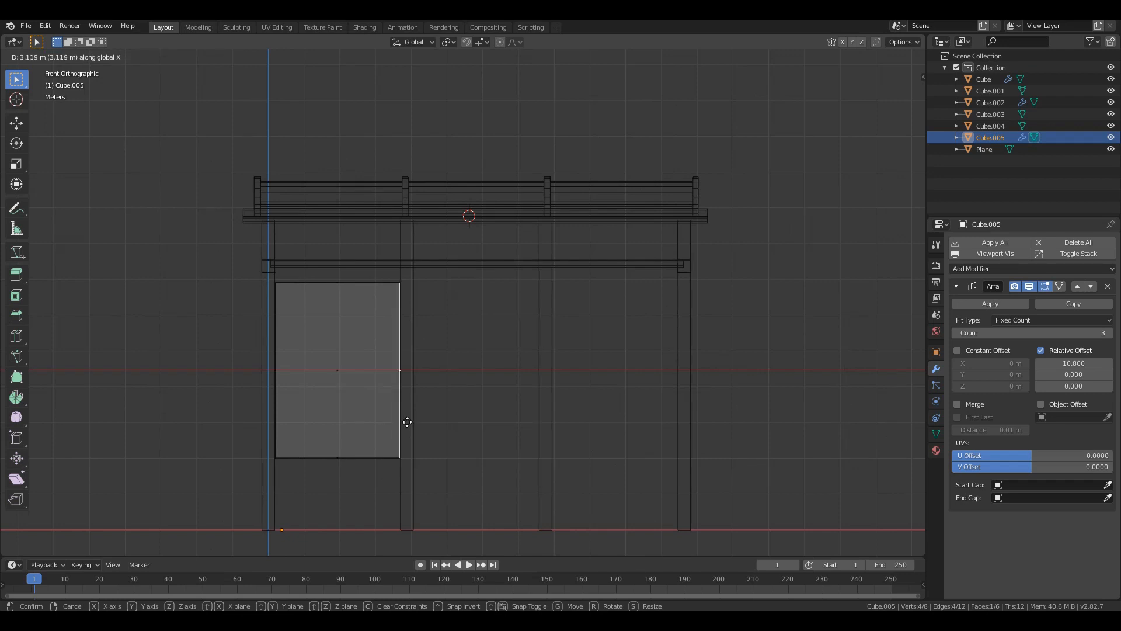
click(408, 422)
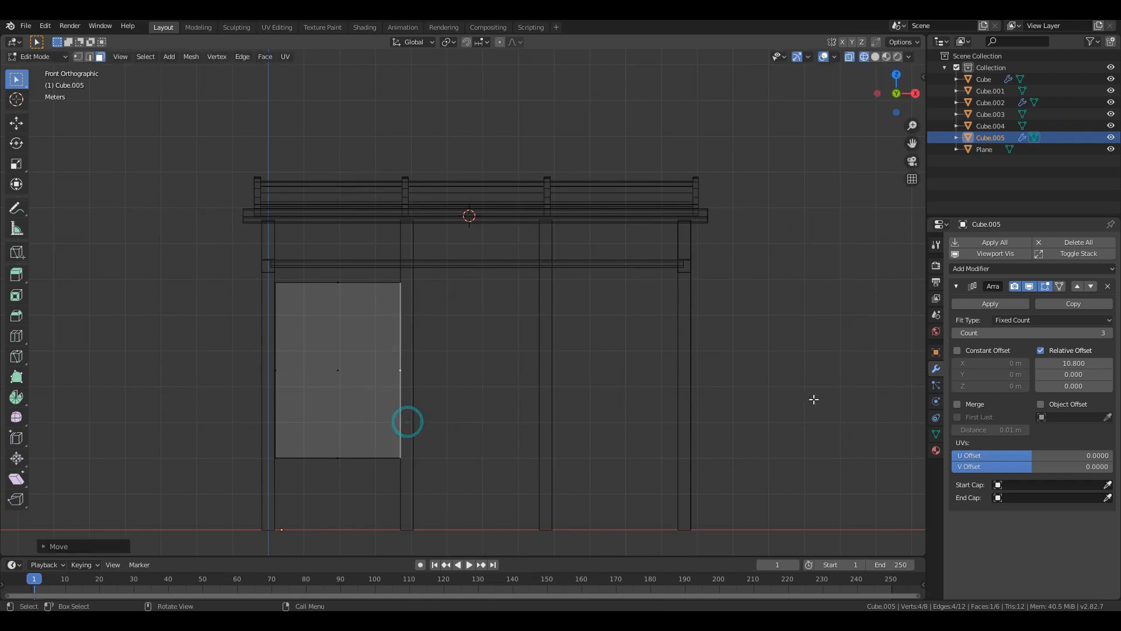
drag(1080, 363, 1023, 363)
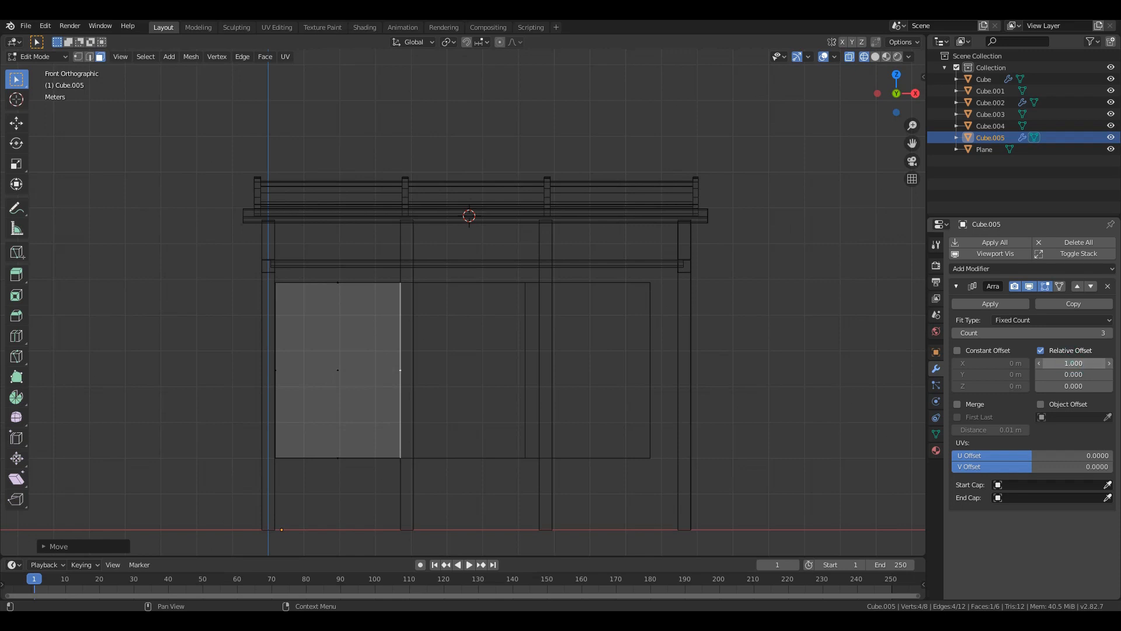
drag(1074, 363, 1080, 363)
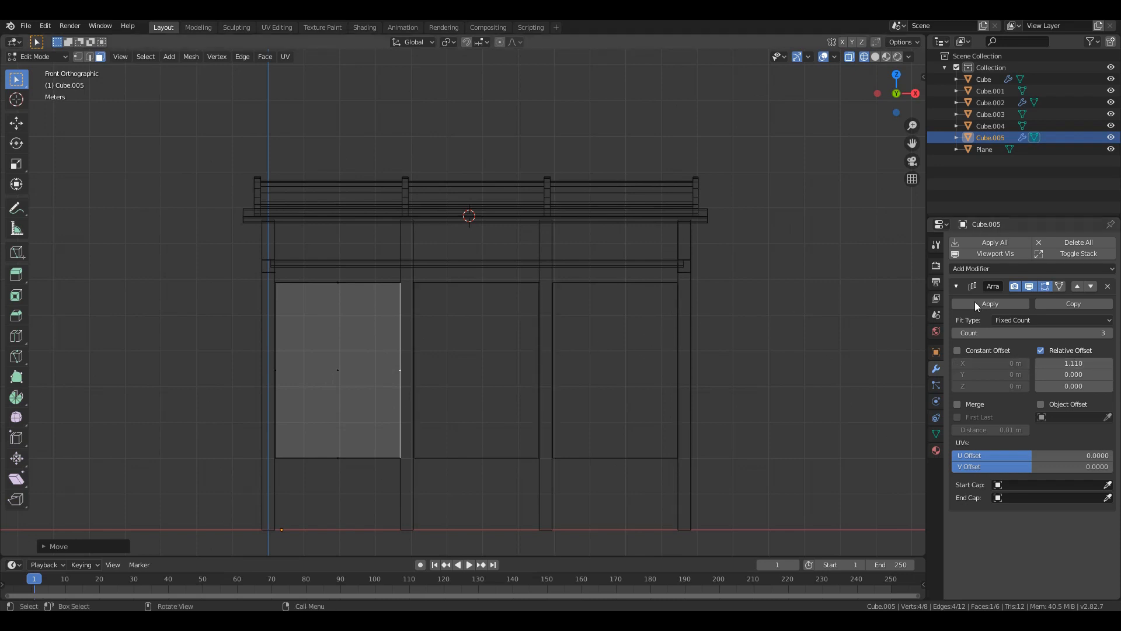
Step: In solid display, move the panel's front face about 0.11 m along Y so it sits behind the front of the posts
middle_drag(411, 380, 472, 391)
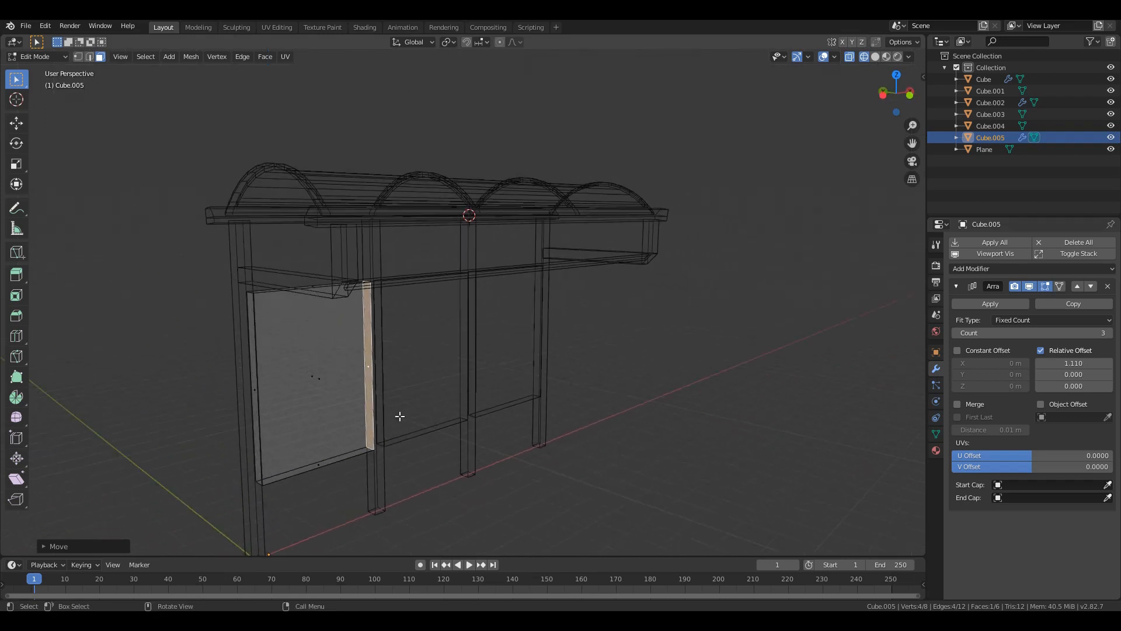
scroll(375, 421, up, 1)
key(z)
click(438, 430)
shift+middle_drag(349, 434, 534, 385)
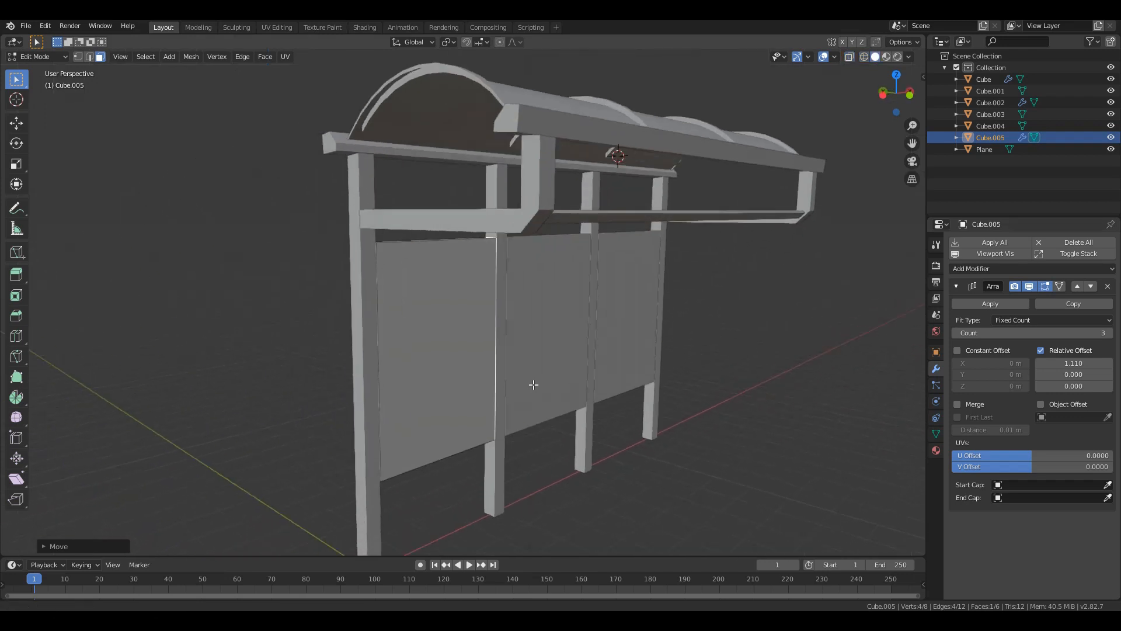
scroll(446, 395, up, 2)
click(508, 388)
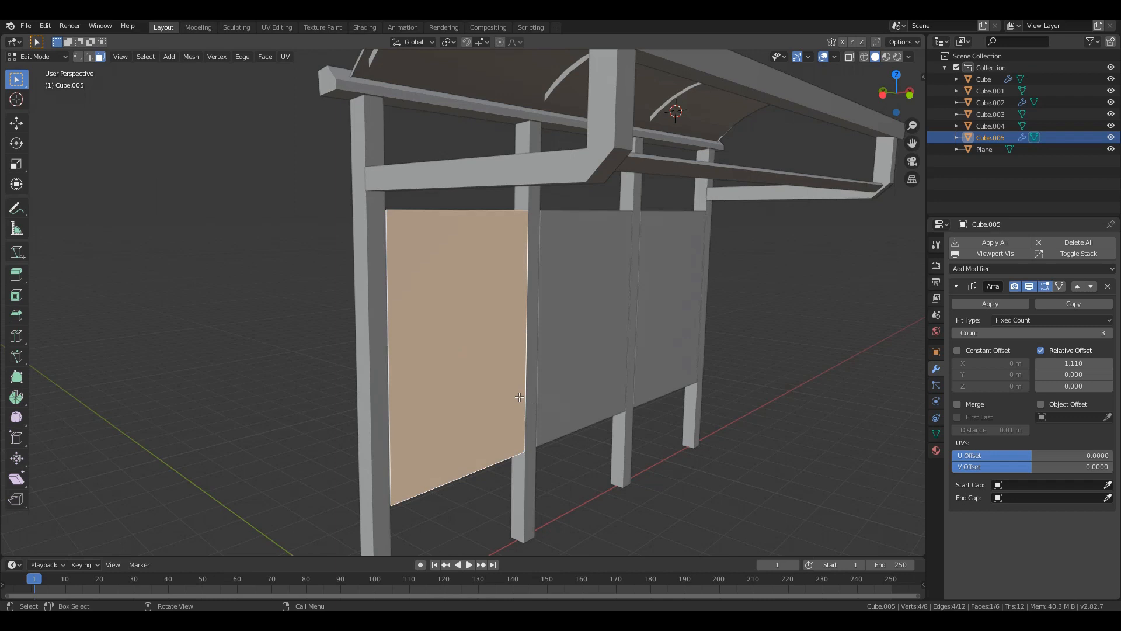
key(g)
key(y)
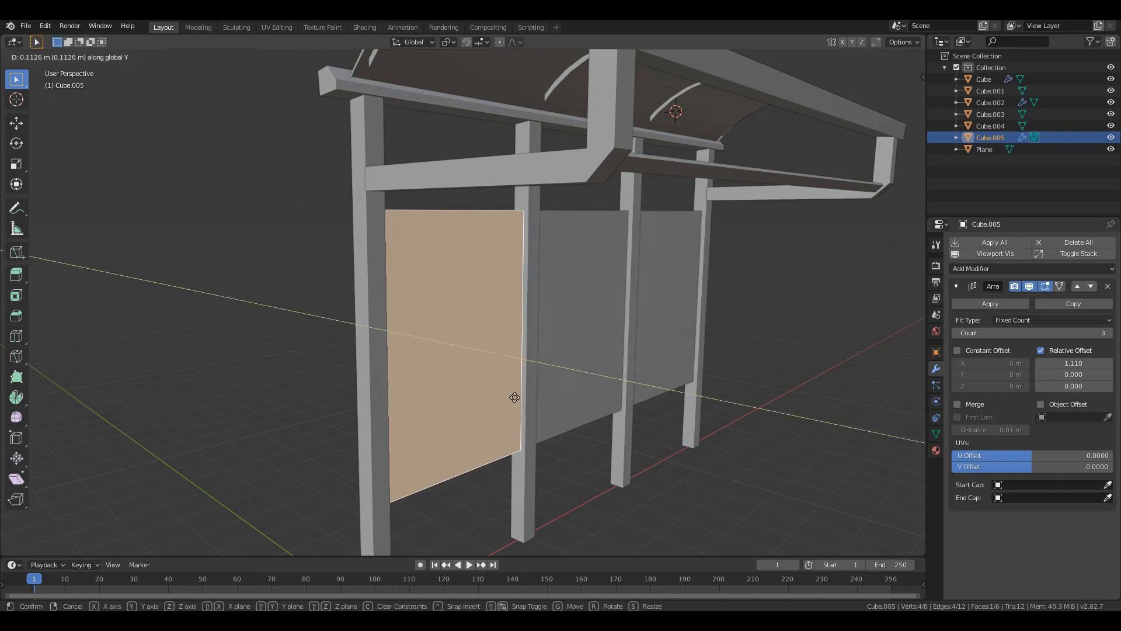
click(515, 397)
Step: Move the panel's back face inward about 0.02 m along negative Y, then return to Object Mode and clear the selection
middle_drag(514, 398, 473, 350)
scroll(491, 386, up, 3)
key(g)
key(y)
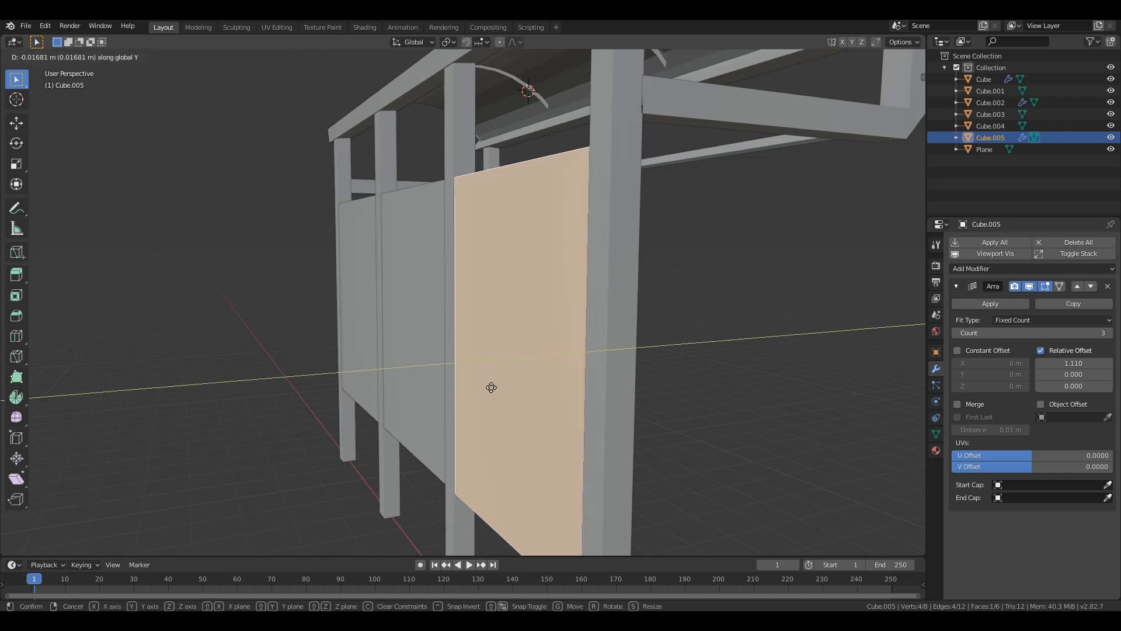
click(494, 387)
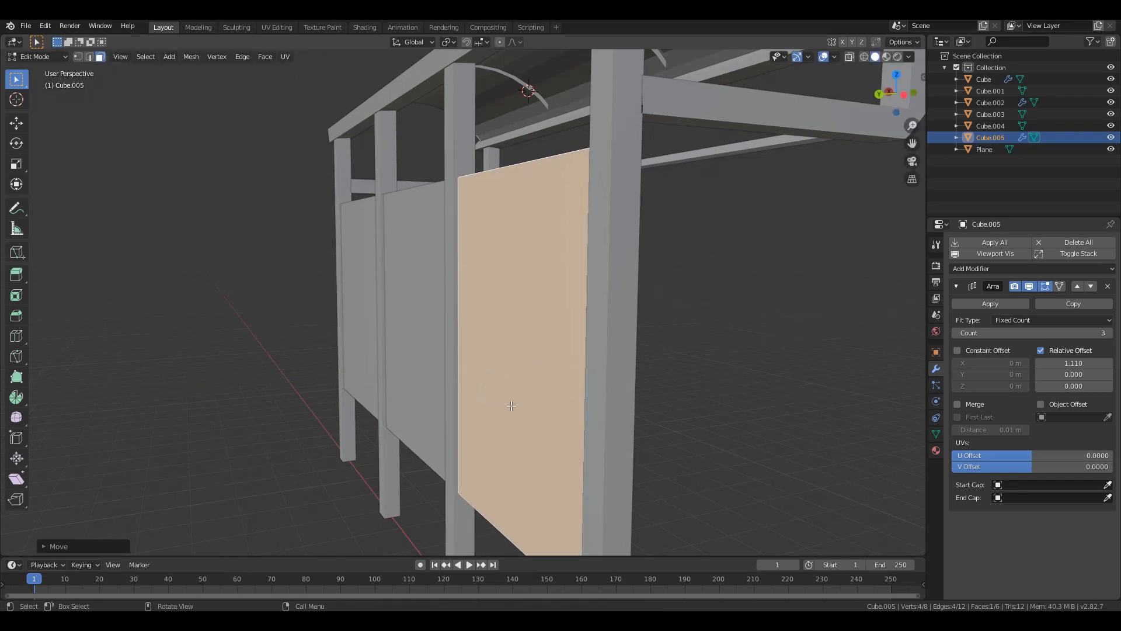
middle_drag(510, 403, 423, 413)
key(Tab)
scroll(556, 386, down, 4)
key(a)
key(a)
middle_drag(559, 381, 513, 377)
scroll(512, 377, up, 2)
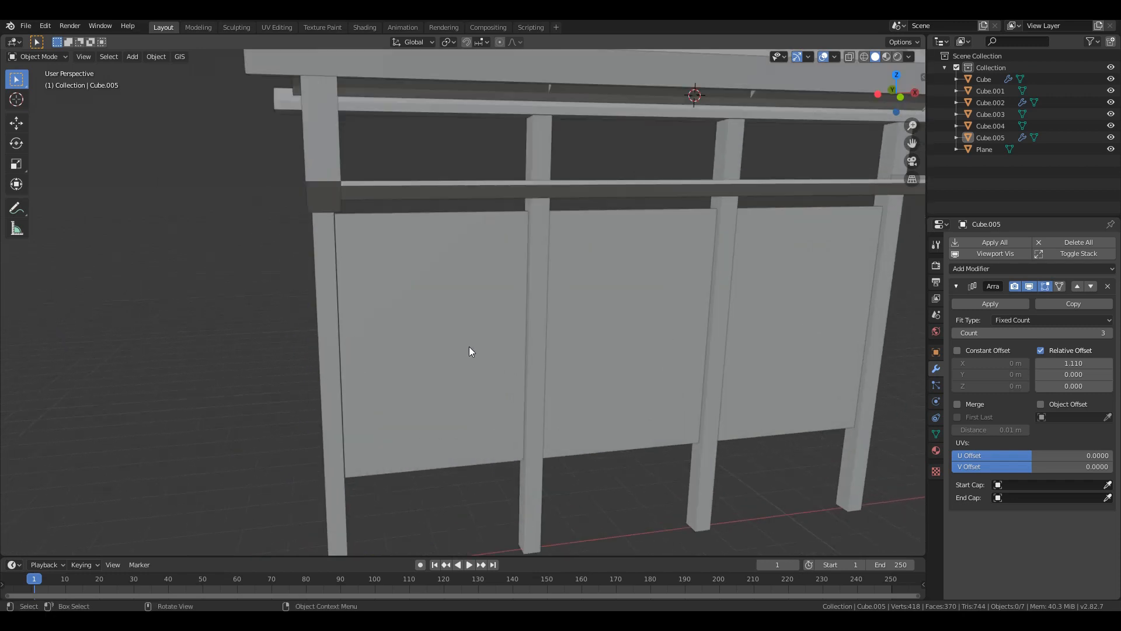
Step: Edit the panel mesh and inset its front face by about 0.016
click(453, 325)
key(Tab)
scroll(497, 333, up, 3)
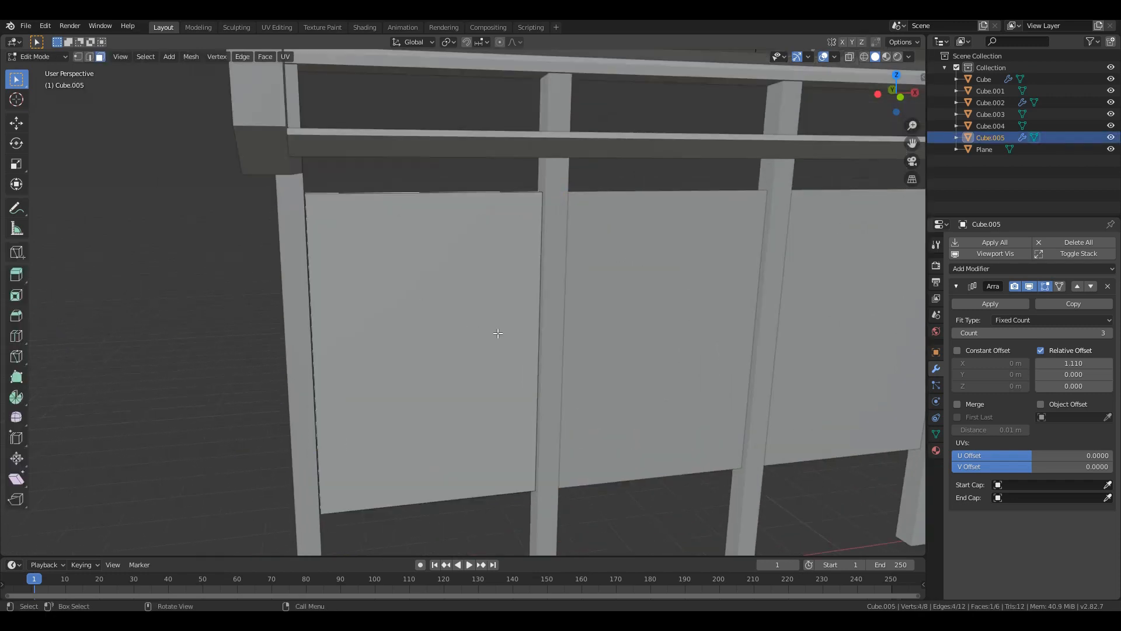
middle_drag(497, 333, 467, 315)
click(445, 319)
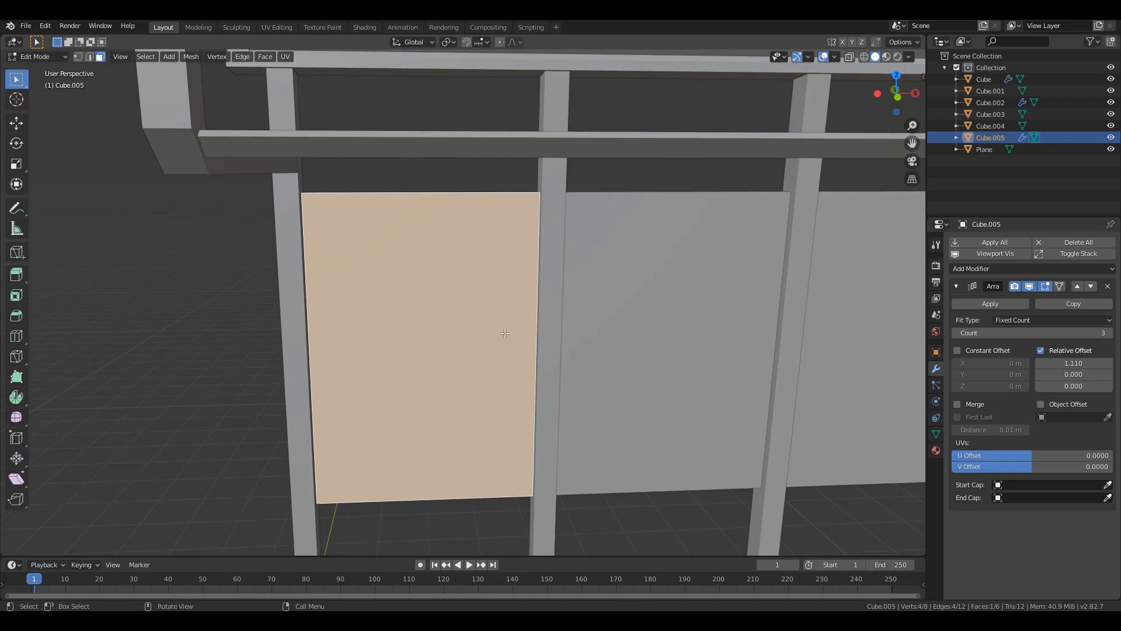
key(i)
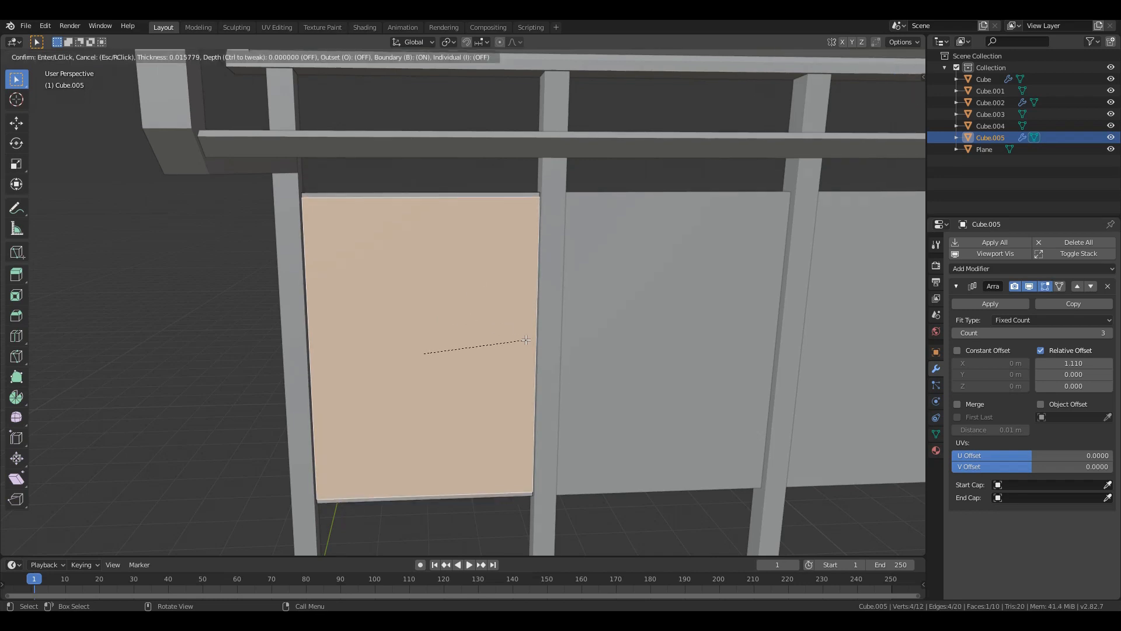
click(526, 340)
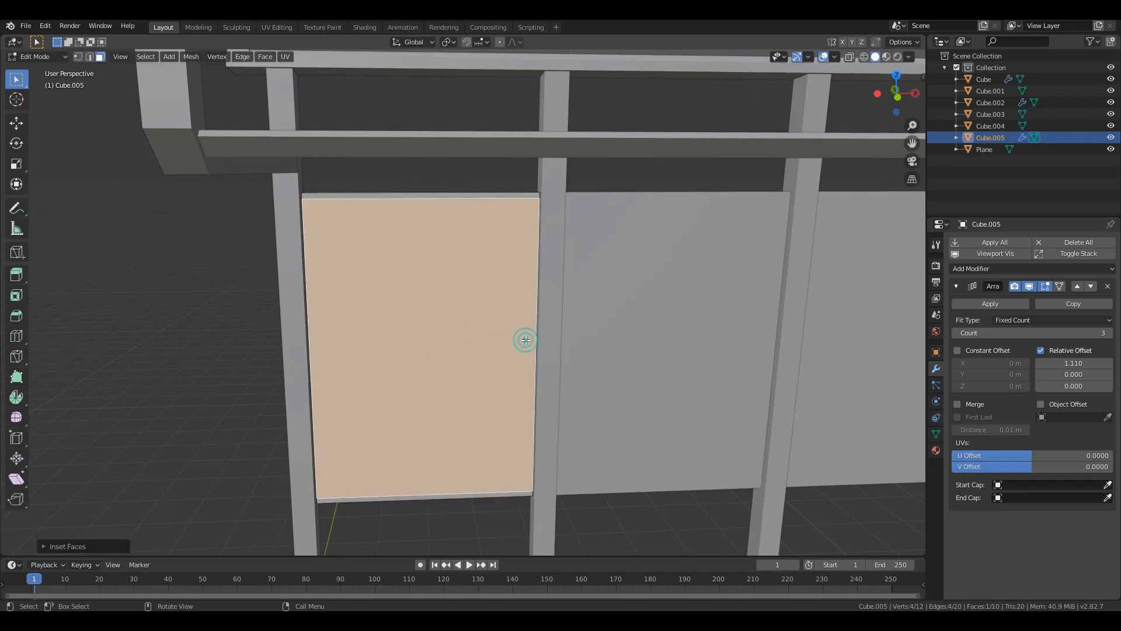
Step: In front view, scale the inset face along X to about 0.94 so the side borders widen
key(KP_1)
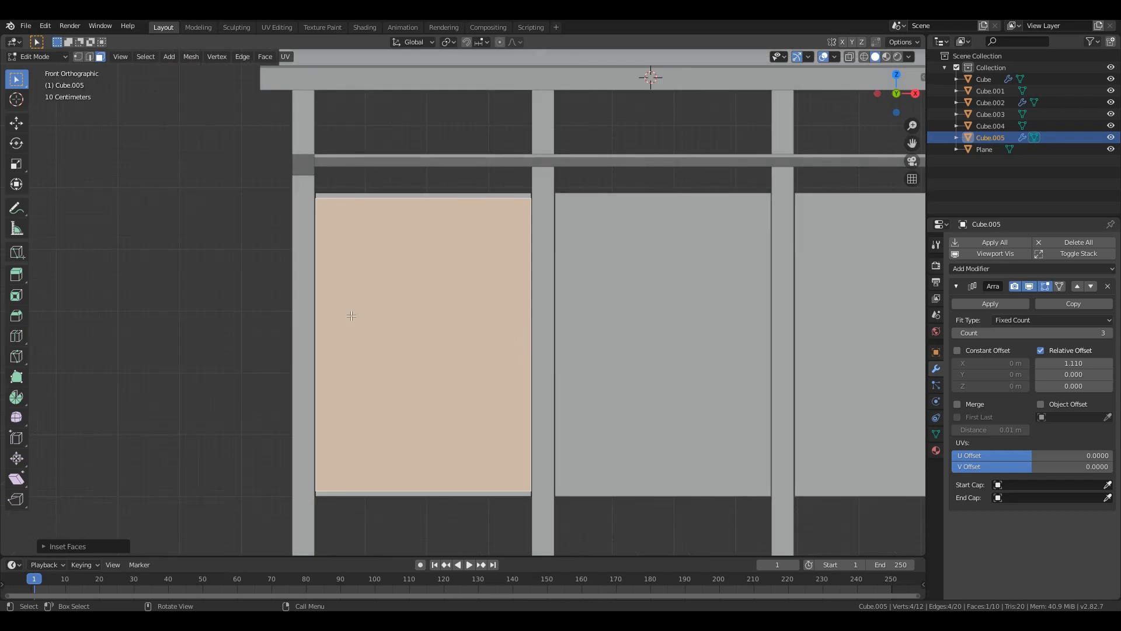
key(s)
key(x)
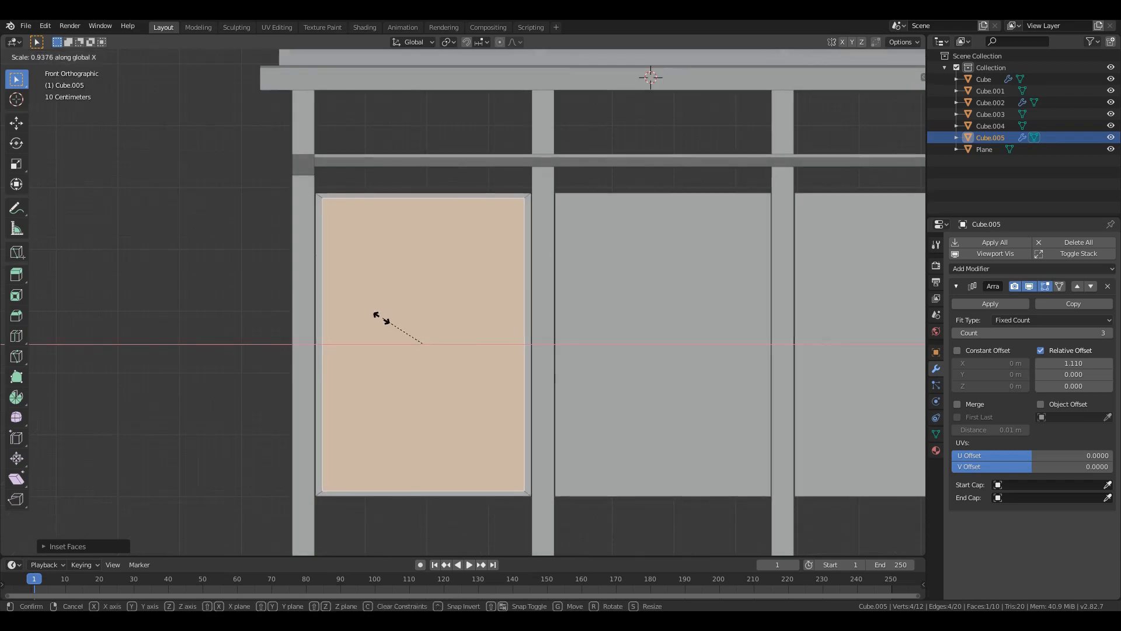
click(377, 318)
Step: Extrude the inset face slightly inward to recess the panels within their frames, then return to Object Mode
key(KP_5)
middle_drag(399, 334, 463, 359)
key(g)
key(y)
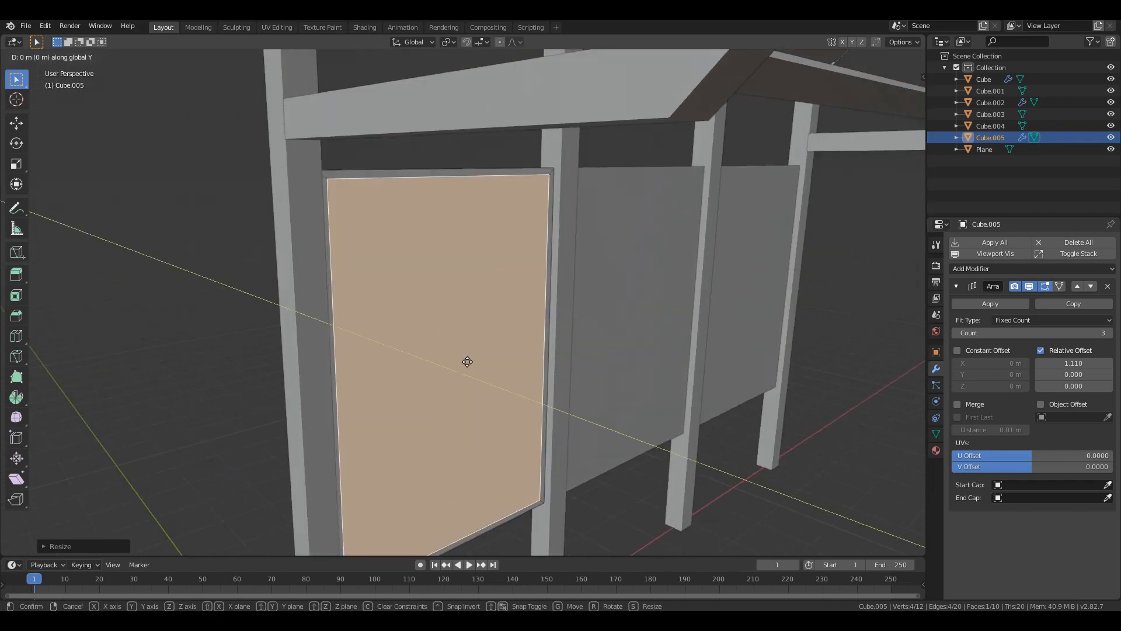
right_click(467, 362)
key(e)
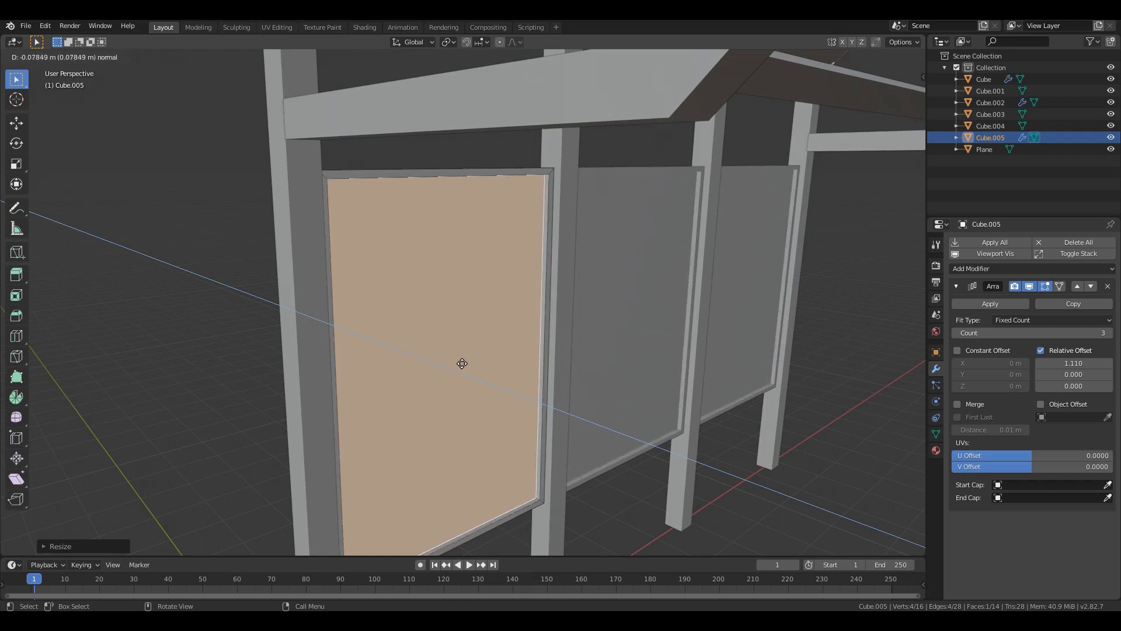
click(464, 364)
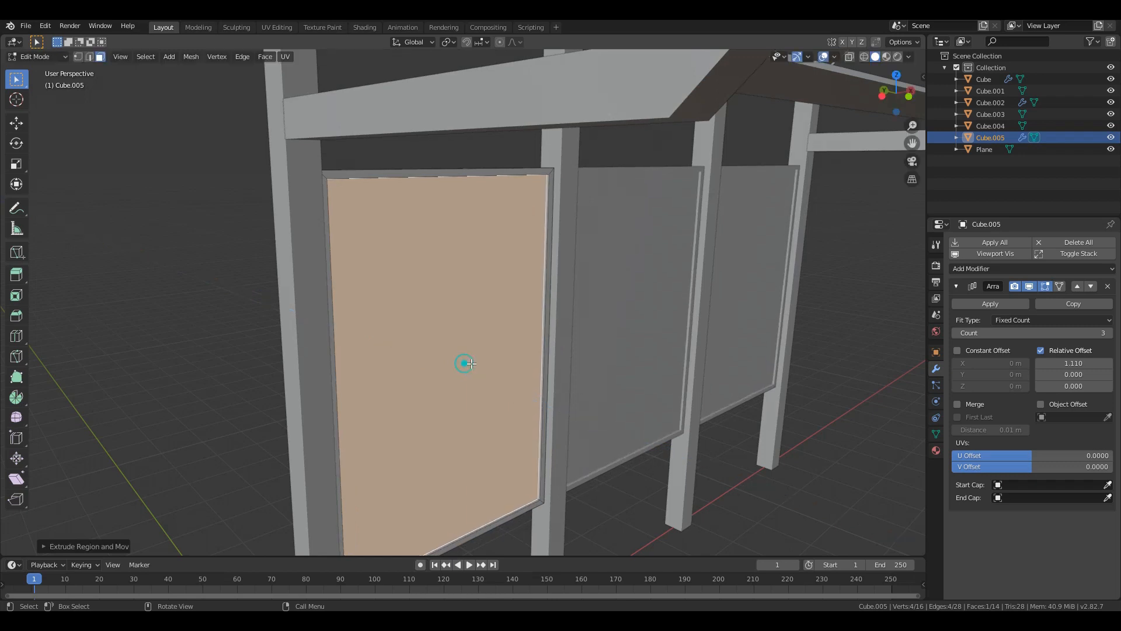
key(Tab)
scroll(603, 332, down, 2)
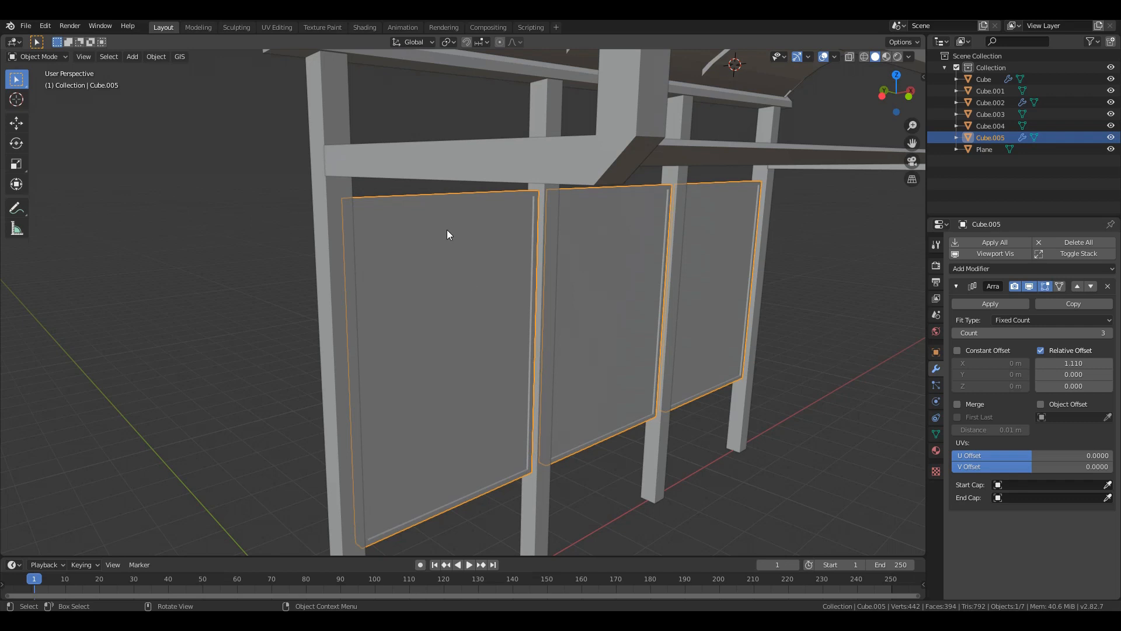
Step: Clear the selection and examine the framed panels and the whole shelter from several angles
middle_drag(550, 327, 460, 317)
scroll(461, 317, down, 3)
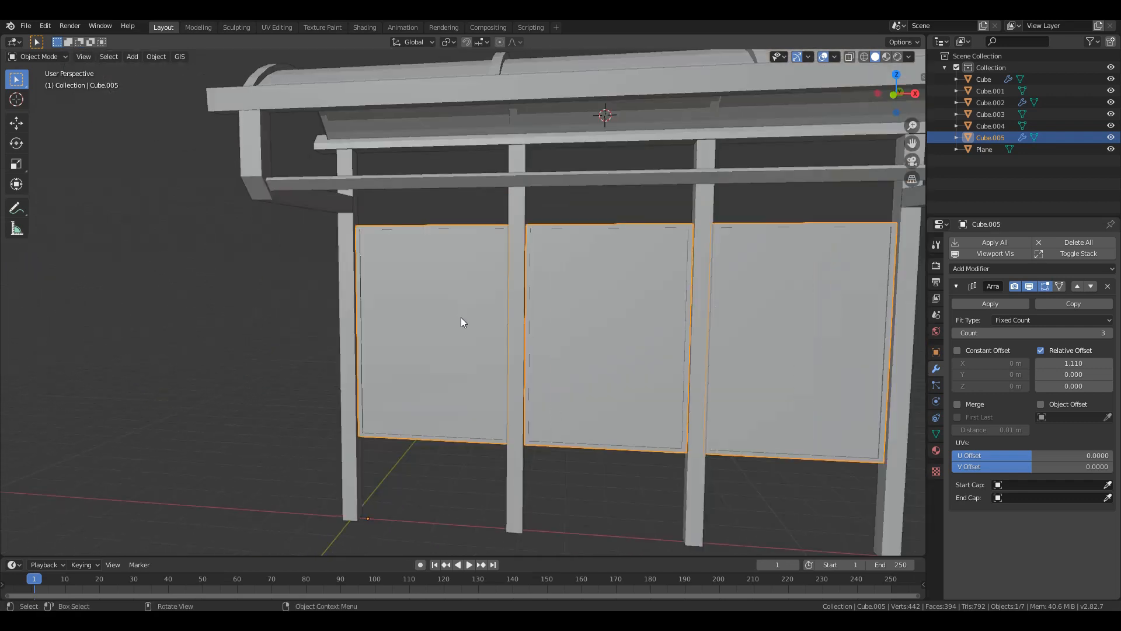
key(alt+a)
middle_drag(467, 378, 562, 380)
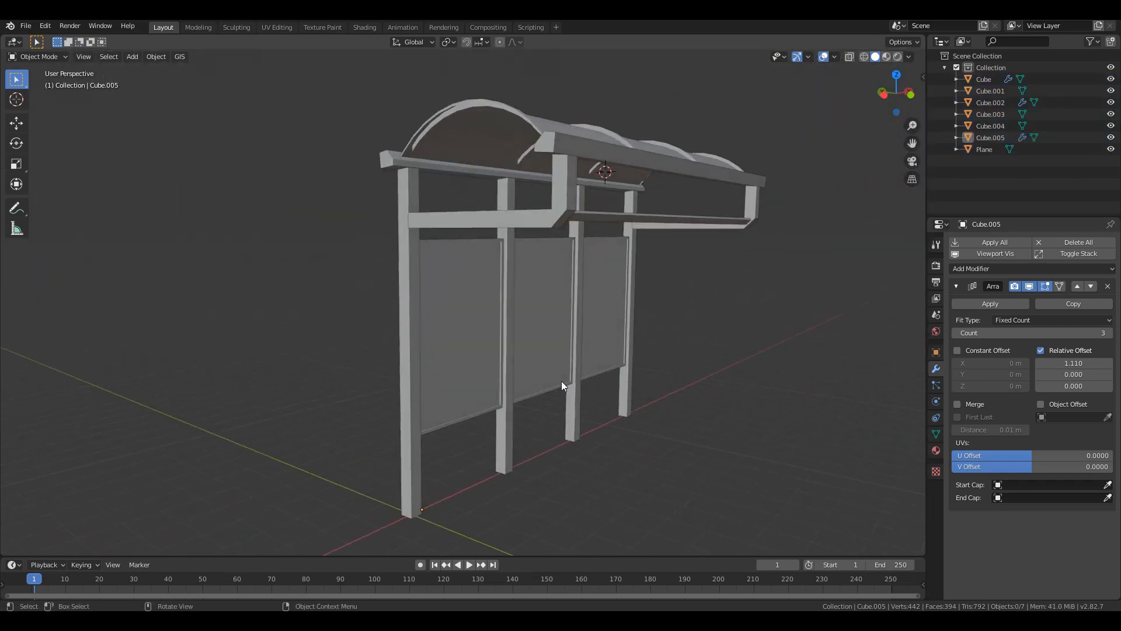
scroll(562, 381, down, 1)
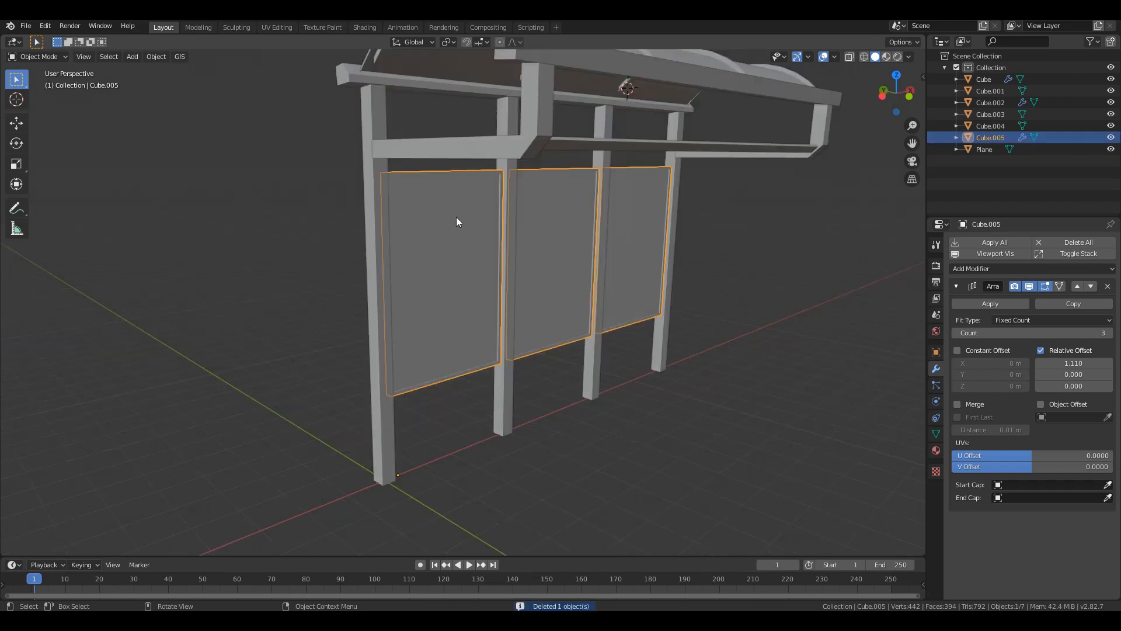
middle_drag(318, 235, 452, 201)
key(alt+a)
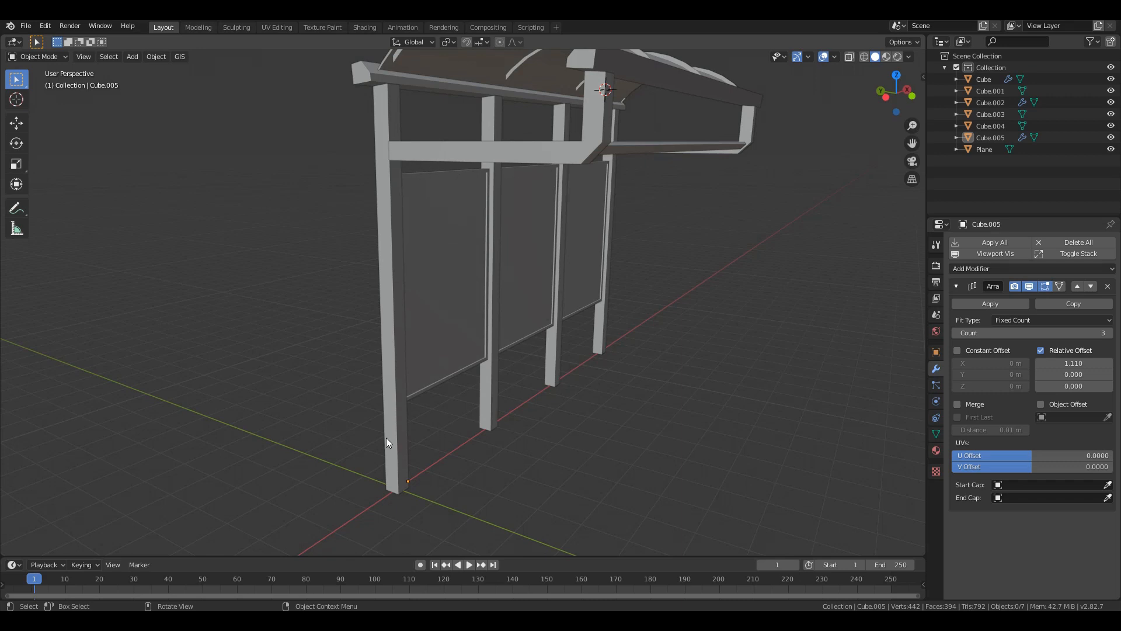
mouse_move(380, 473)
middle_down()
mouse_move(281, 446)
mouse_move(299, 378)
mouse_move(405, 429)
mouse_move(414, 469)
mouse_move(387, 473)
middle_up()
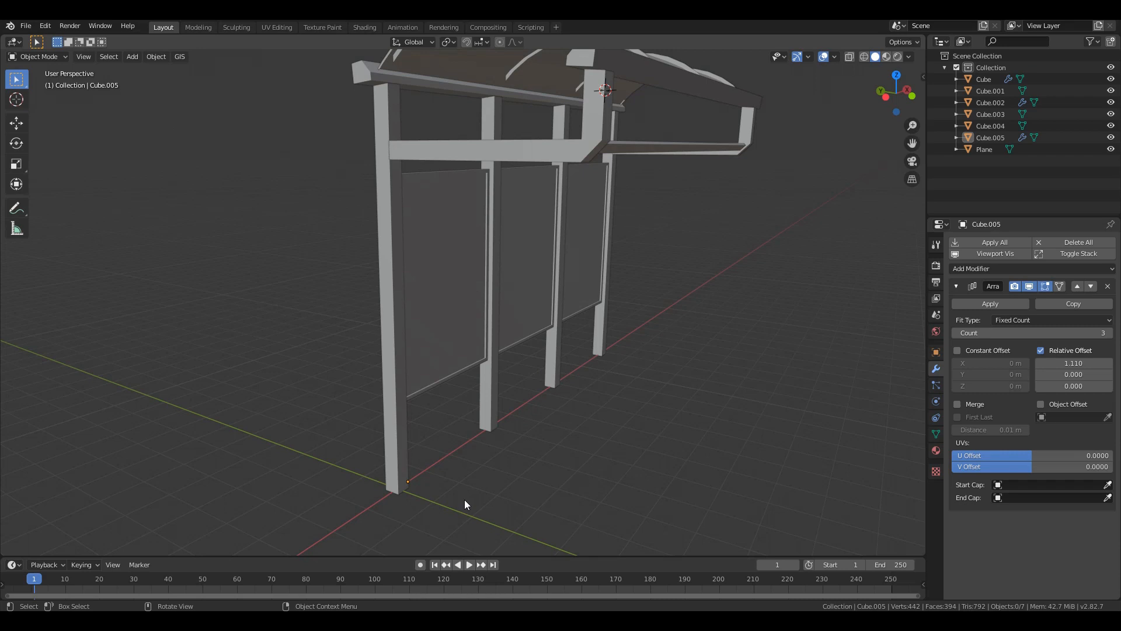
Step: Snap the 3D cursor to the world origin
key(shift+s)
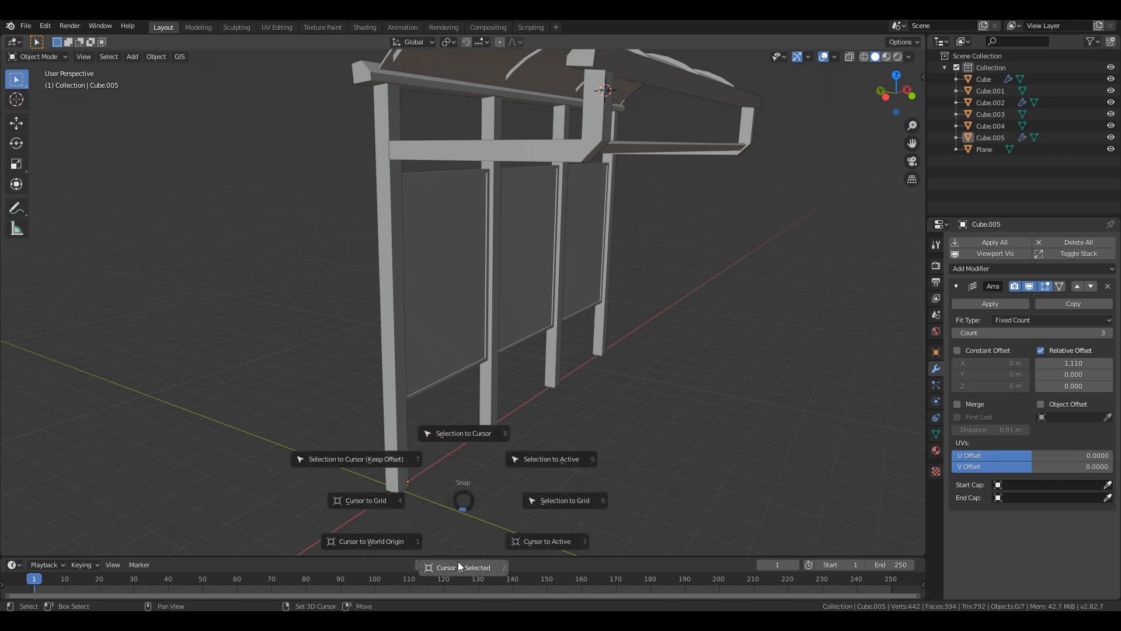
click(459, 568)
scroll(499, 463, down, 3)
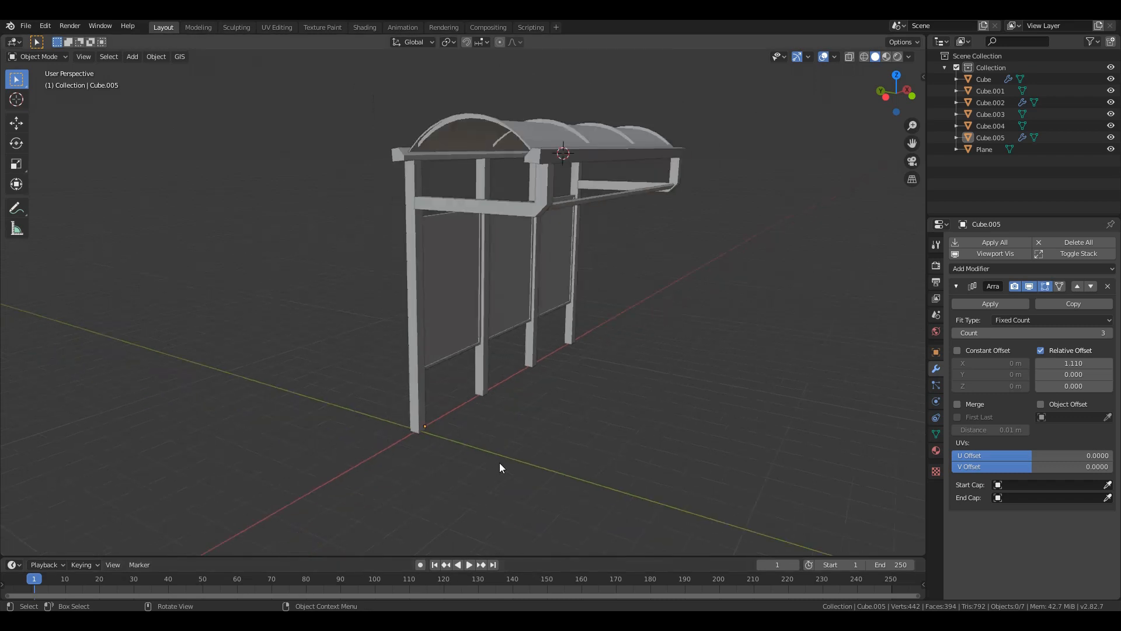
key(shift+s)
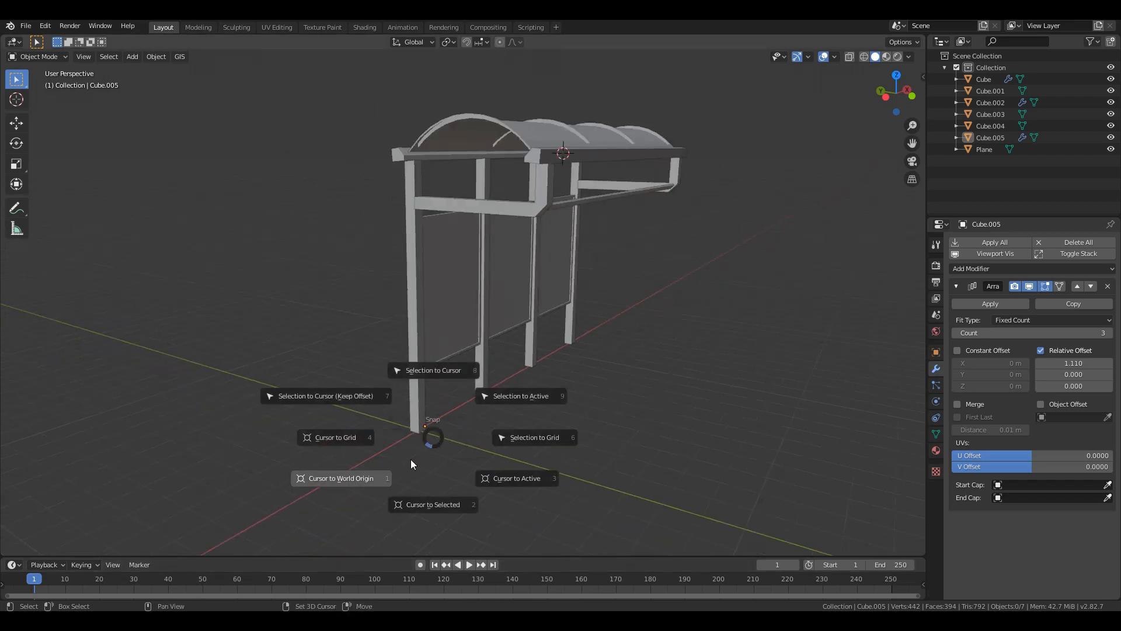
click(359, 479)
Step: Add a mesh cube at the world origin and scale it down to about 0.2 at the corner post's base
scroll(419, 436, up, 3)
middle_drag(418, 507, 415, 423)
key(shift+a)
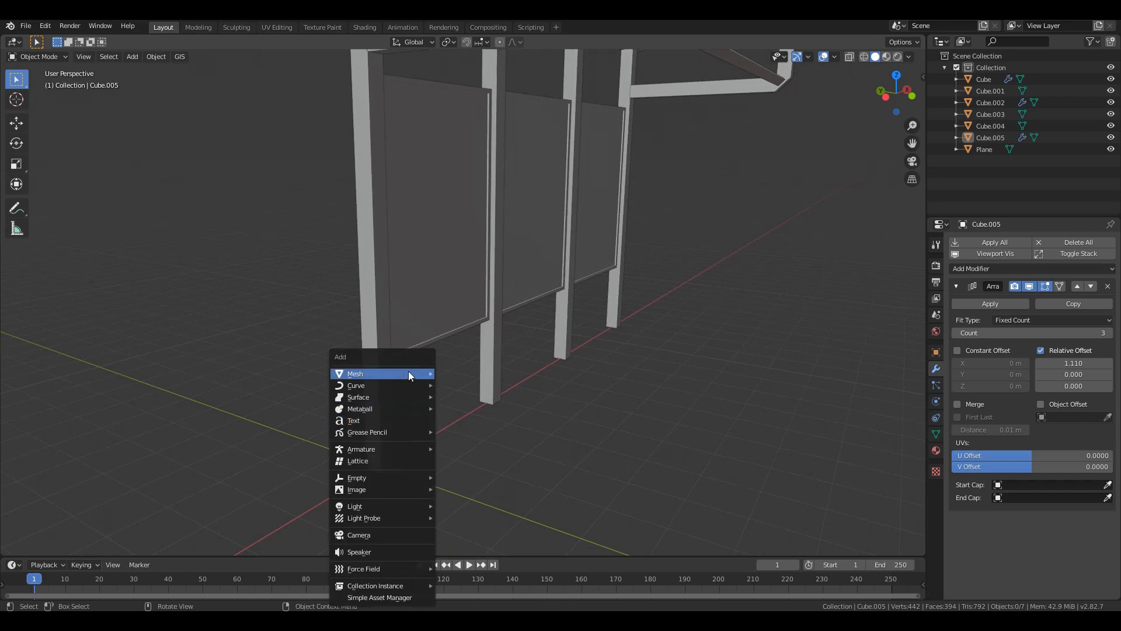
mouse_move(409, 370)
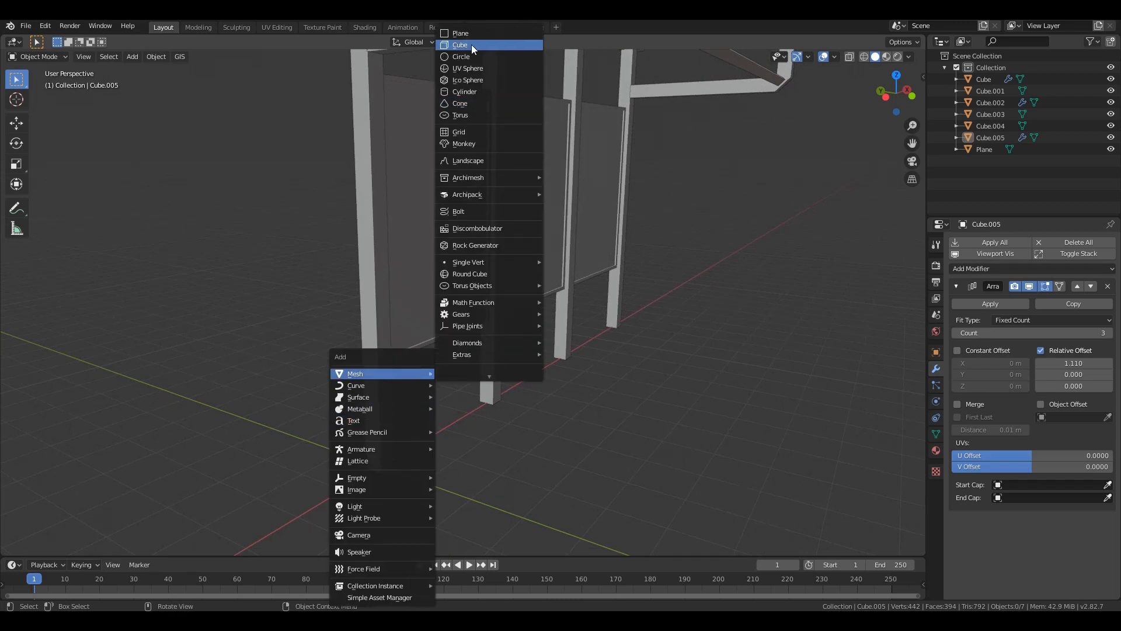
click(471, 44)
key(s)
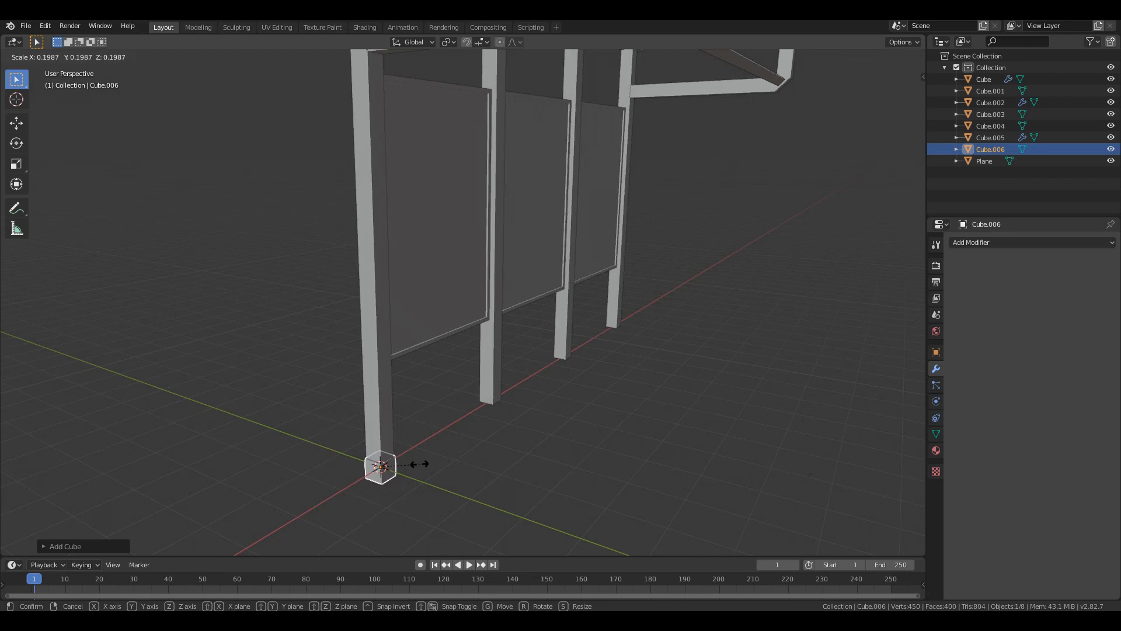
click(418, 470)
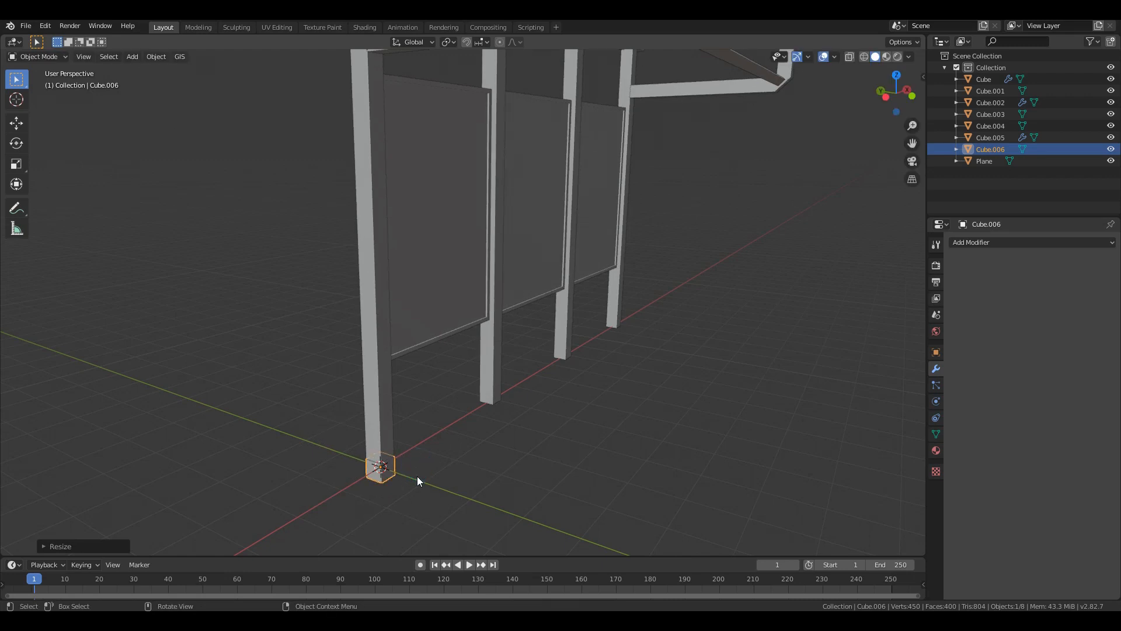
Step: In left view, move the cube into the opening below the side bar and scale it up about 11.35 times to span the bar's depth
key(ctrl+KP_3)
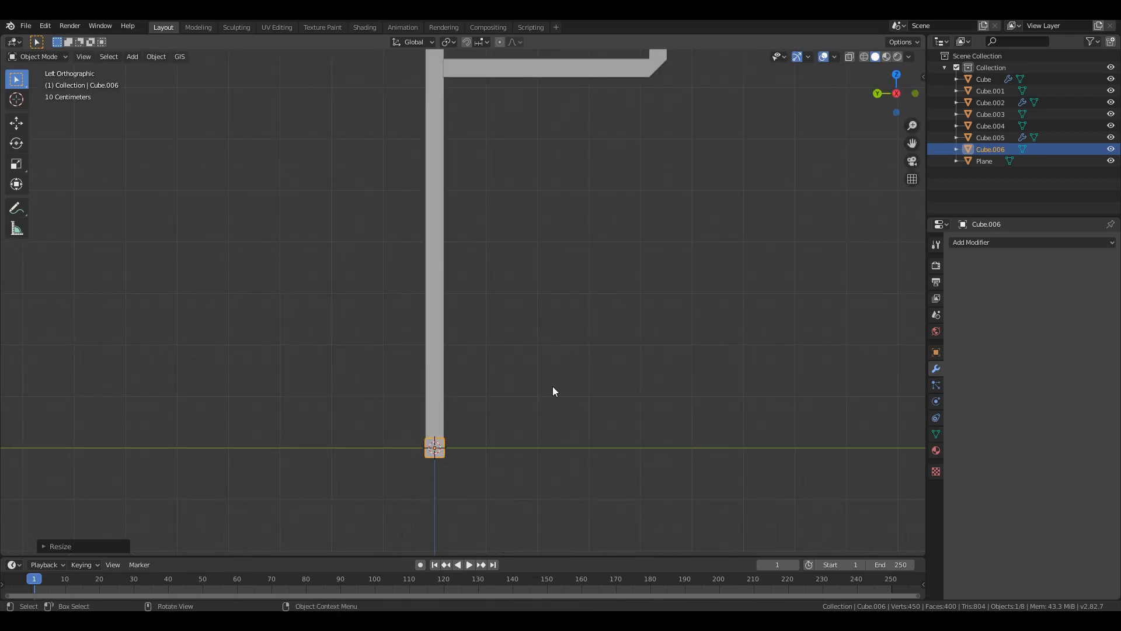
shift+middle_drag(538, 348, 420, 393)
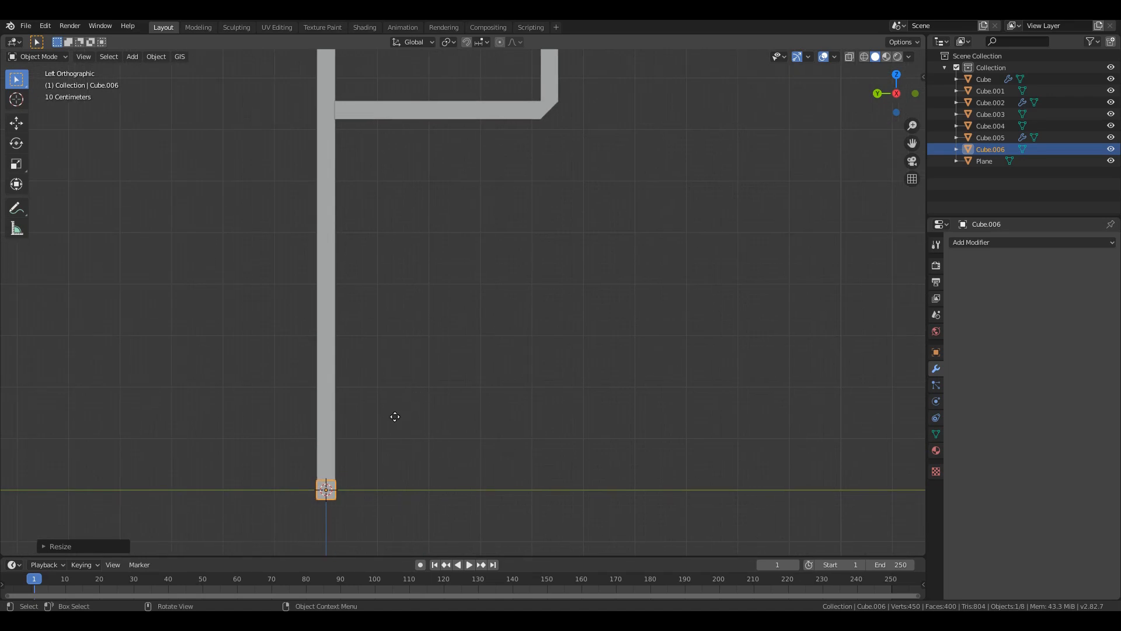
key(g)
click(513, 223)
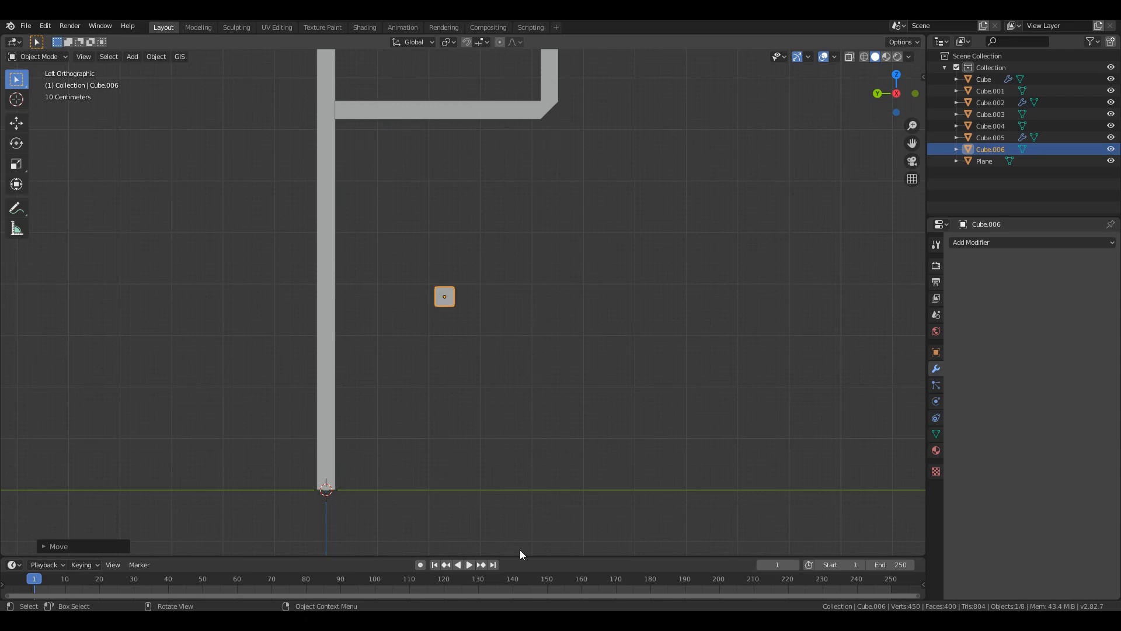
key(s)
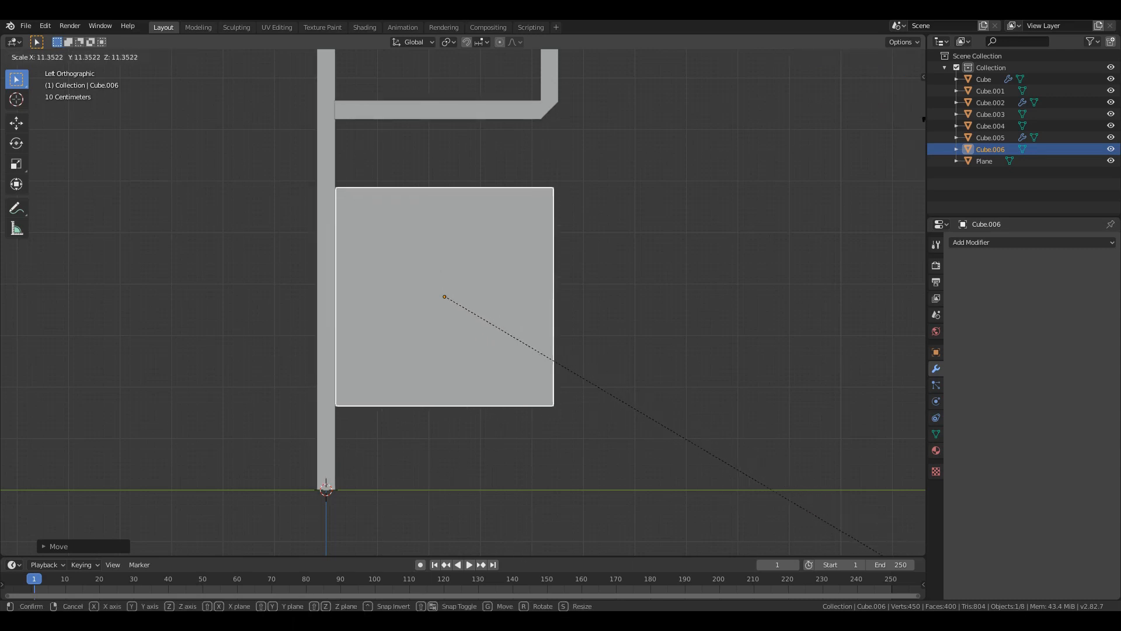
click(882, 148)
Step: In front view, scale the cube along X into a slab slightly thinner than the post, then enlarge it uniformly to about 1.06
middle_drag(892, 149, 573, 308)
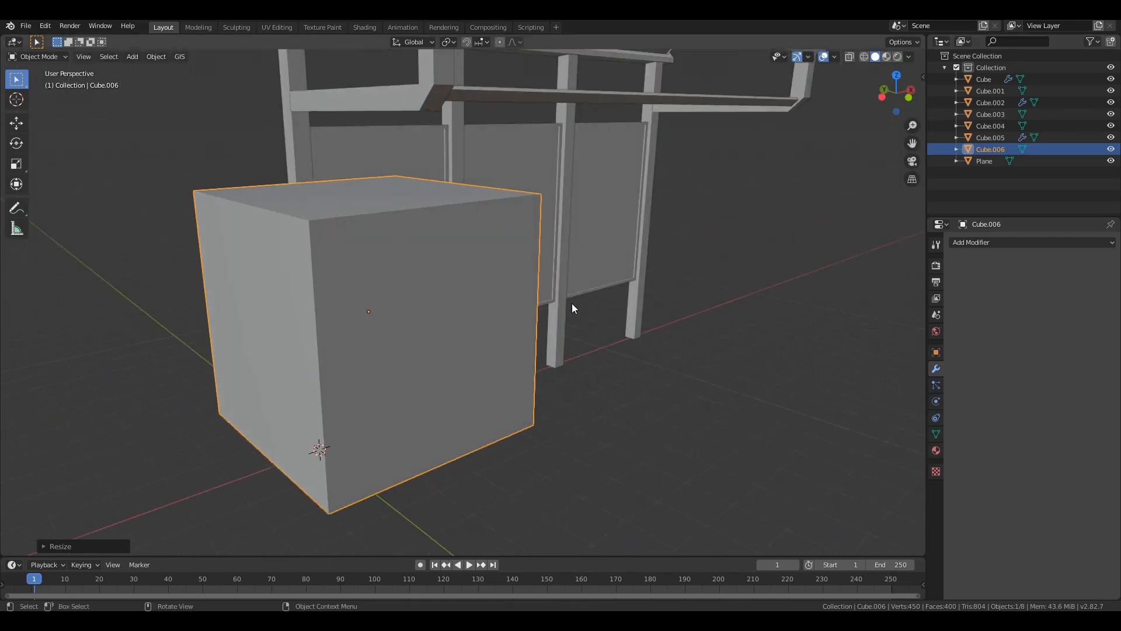
key(KP_1)
key(s)
key(x)
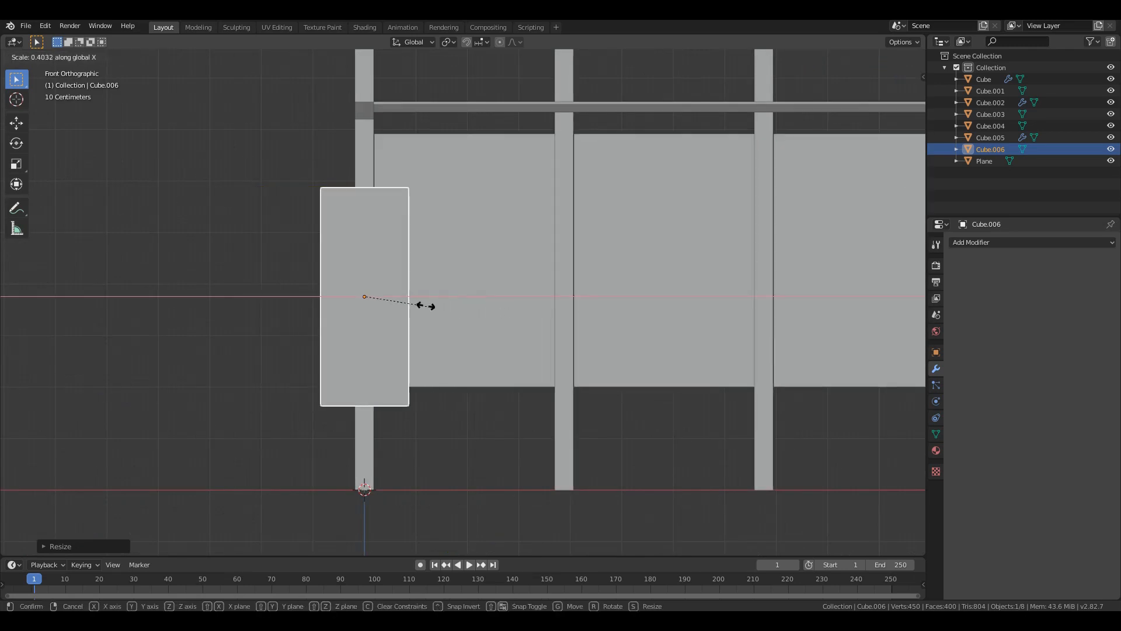
click(368, 286)
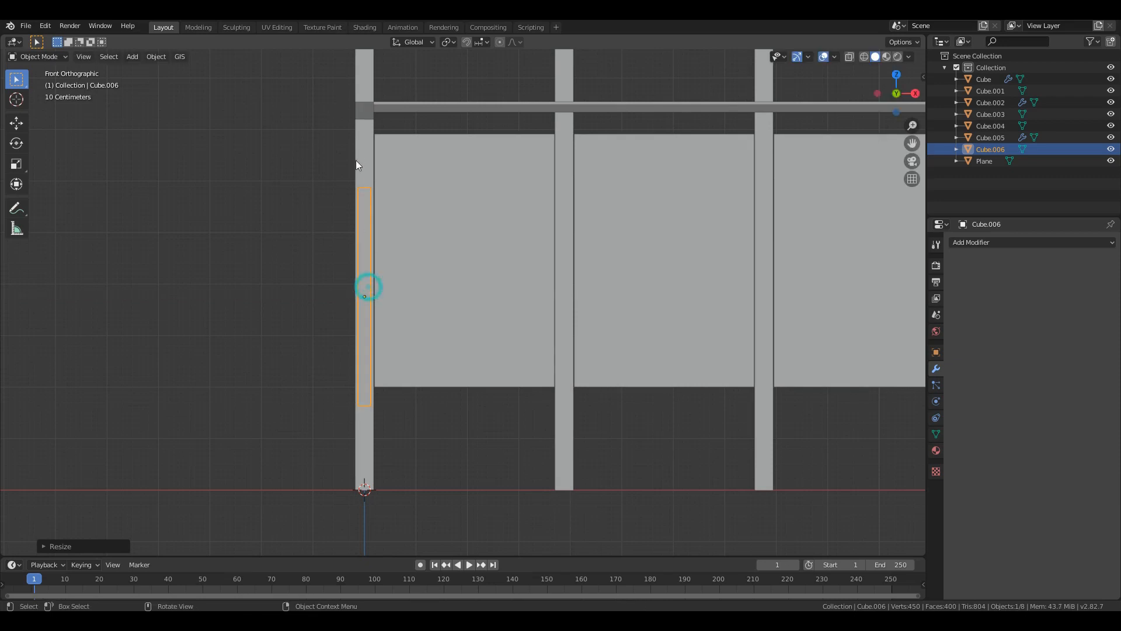
key(s)
key(z)
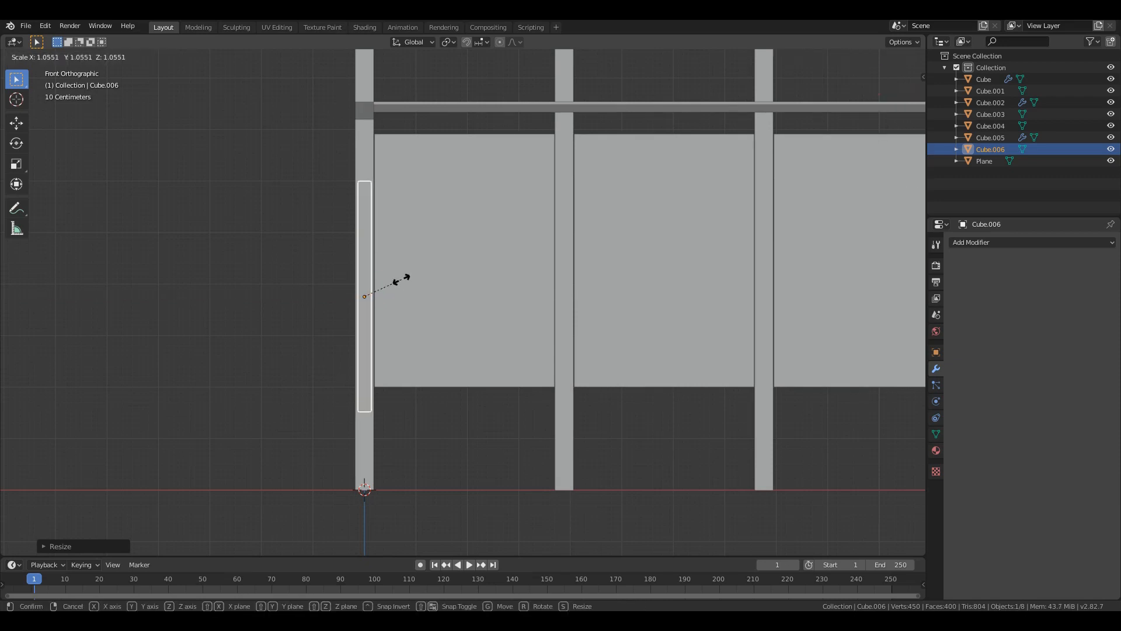
click(400, 279)
middle_drag(411, 299, 531, 321)
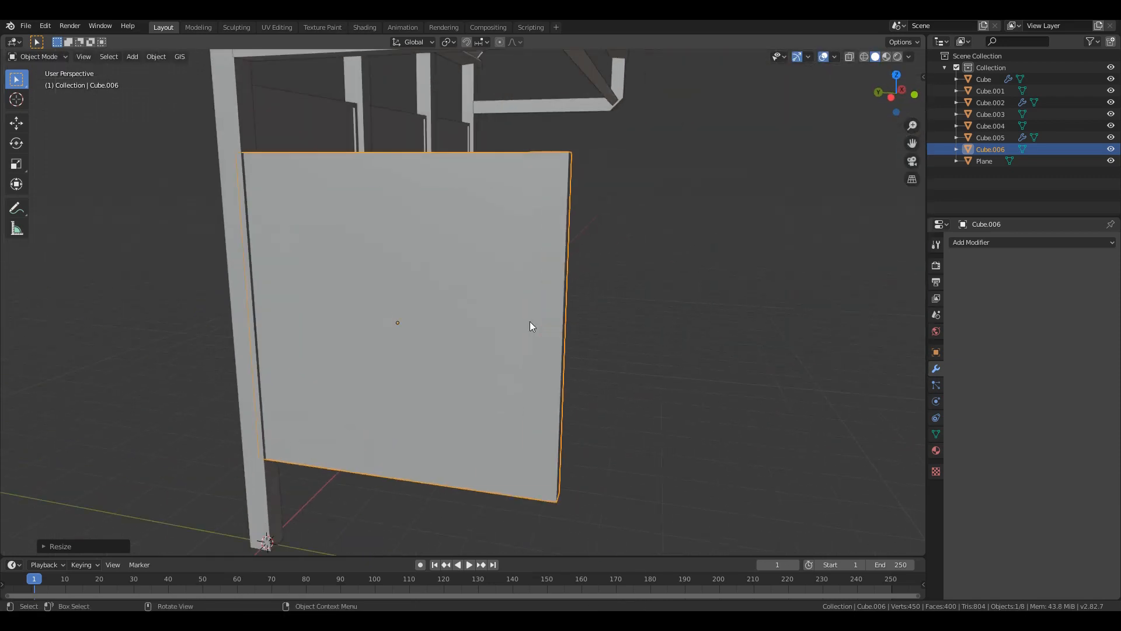
Step: In left wireframe view, edit the slab and move its post-side face about -0.09 m along Y to the post's edge
key(KP_1)
key(ctrl+KP_3)
key(Tab)
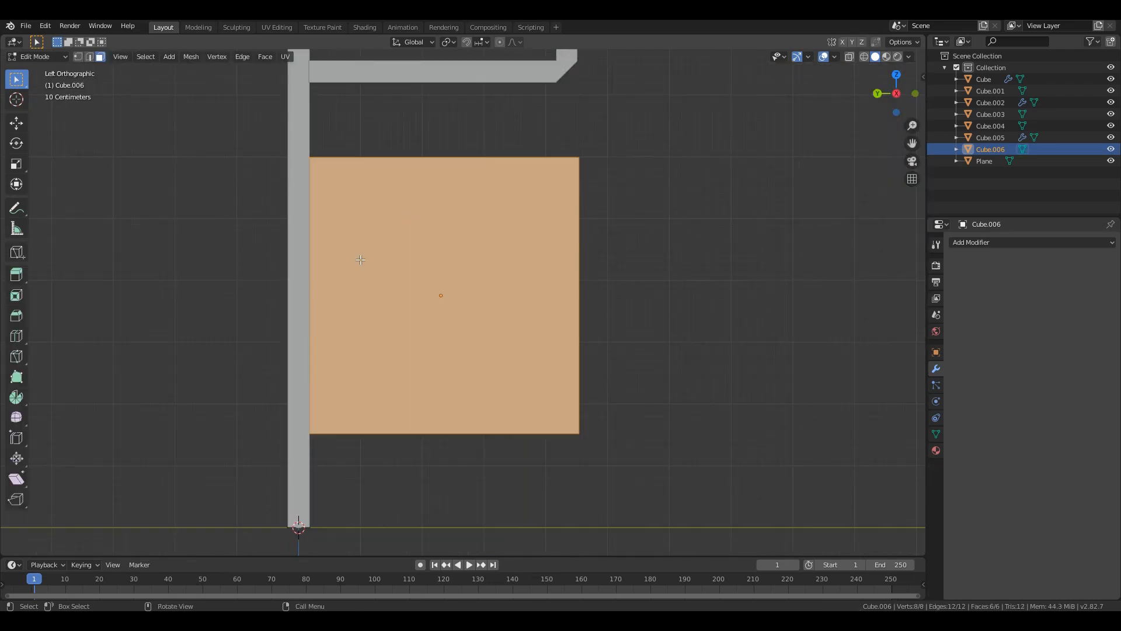
key(z)
click(230, 209)
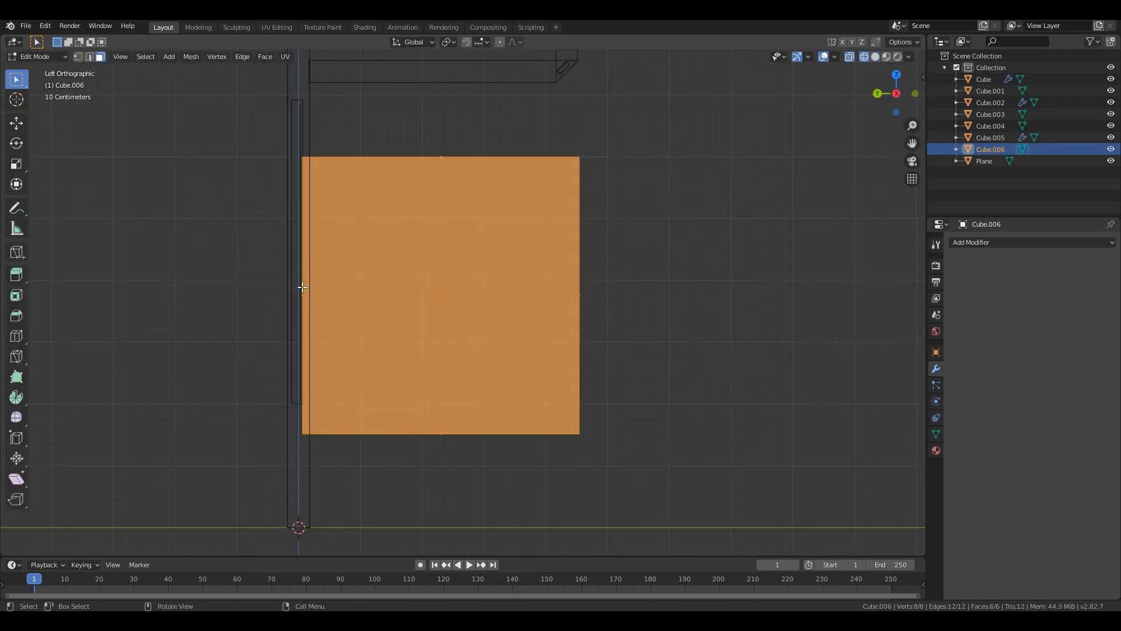
click(293, 282)
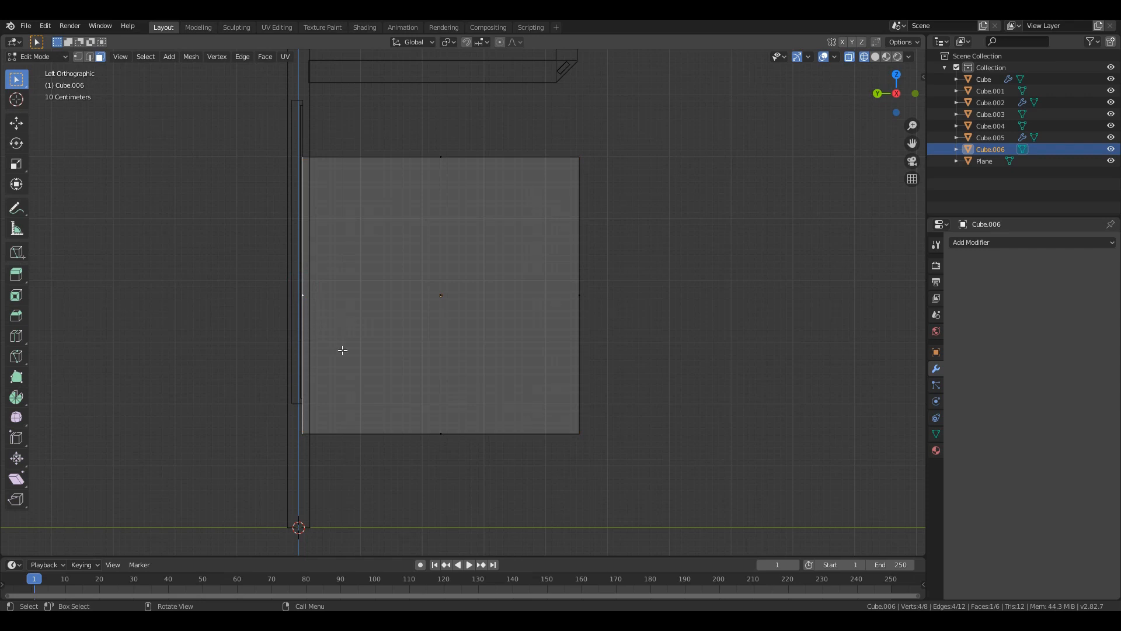
key(g)
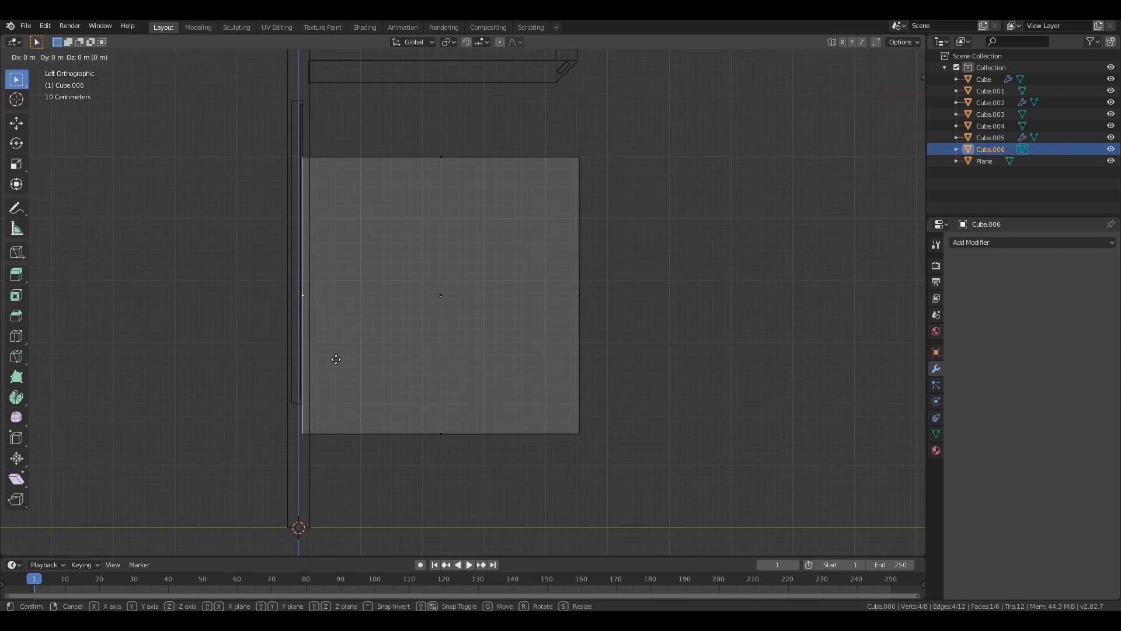
key(x)
key(y)
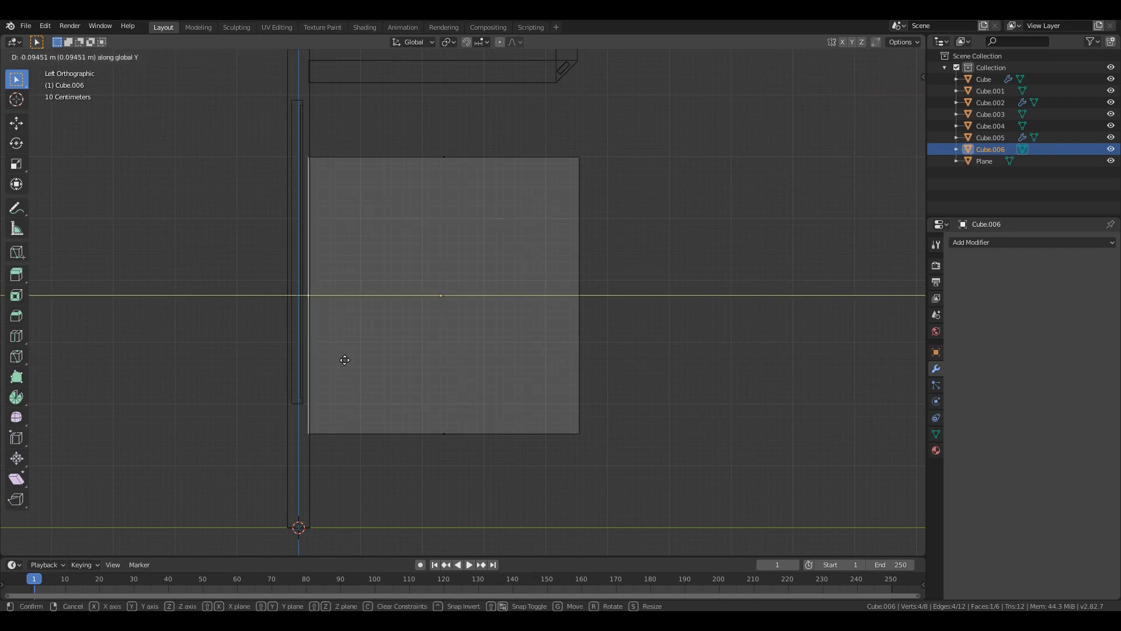
click(346, 360)
Step: Move the slab's top face up about 1.17 m along Z to meet the underside of the side bar
shift+middle_drag(397, 334, 381, 476)
click(421, 300)
key(g)
key(y)
key(z)
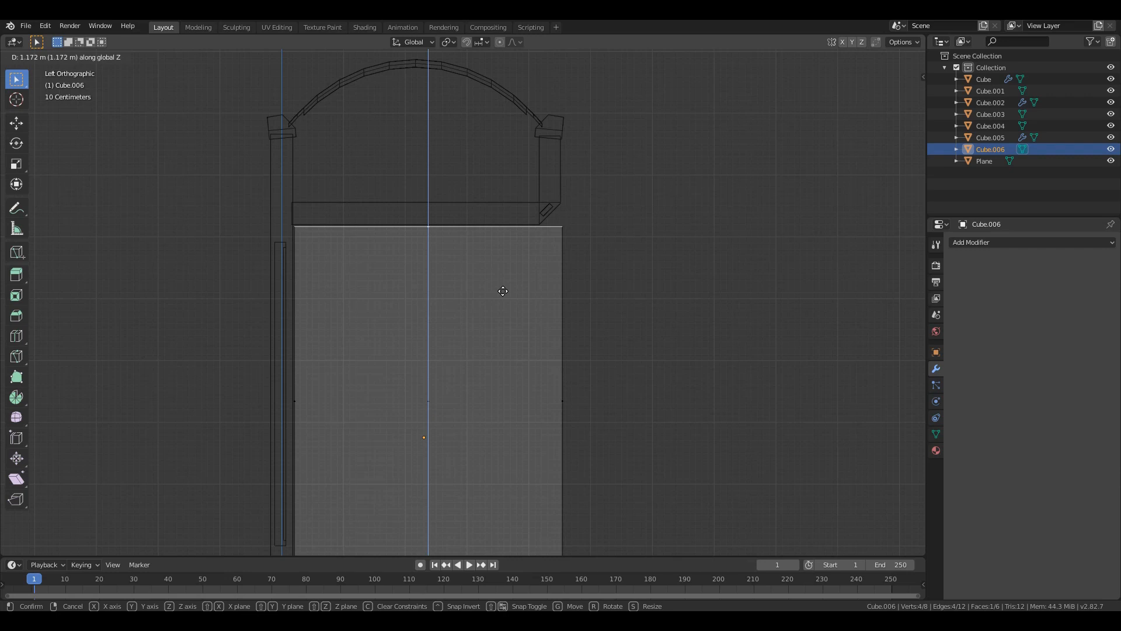
click(502, 291)
Step: Move the slab's outer face inward about 0.39 m along Y to line up with the start of the side bar's bend
click(565, 450)
click(561, 408)
key(g)
key(y)
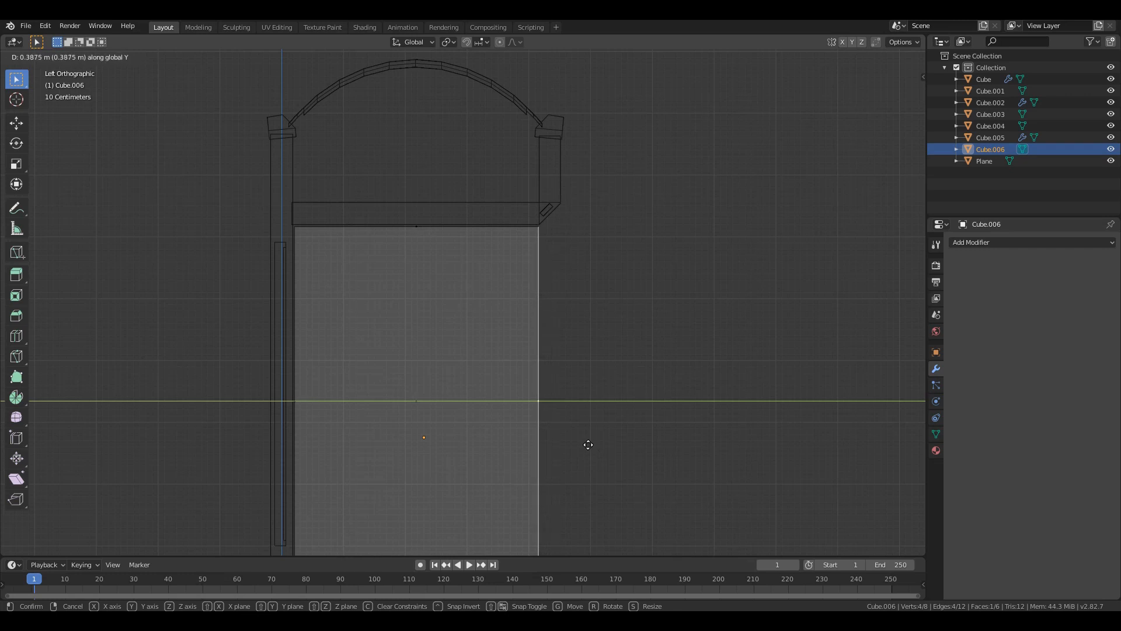
click(588, 445)
shift+middle_drag(603, 393, 694, 88)
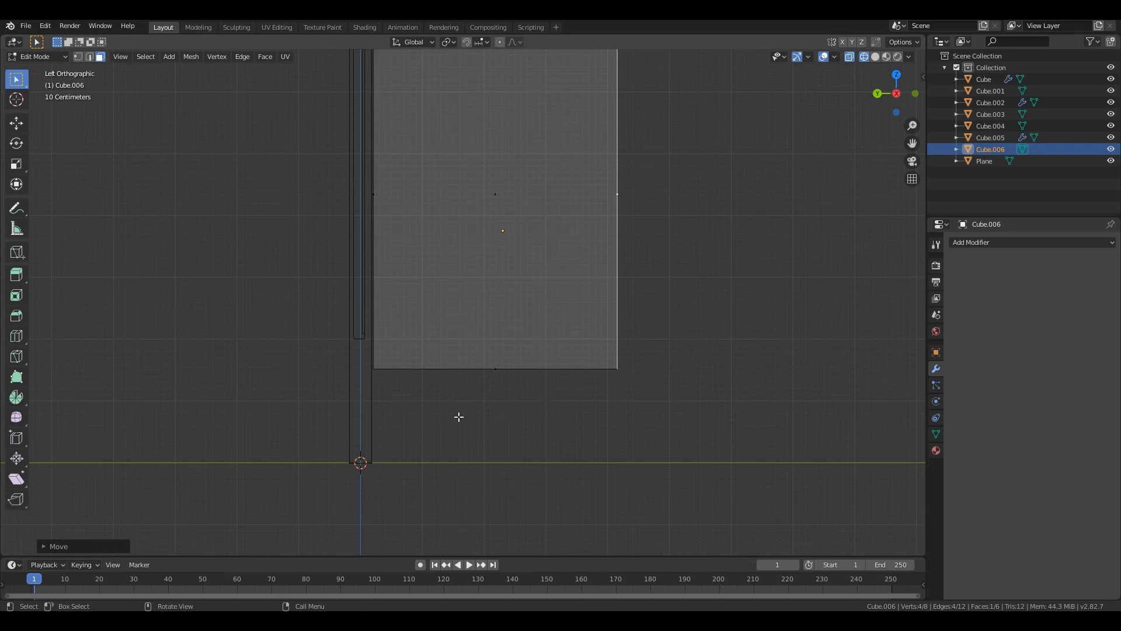
middle_drag(514, 334, 540, 366)
key(KP_1)
key(ctrl+KP_3)
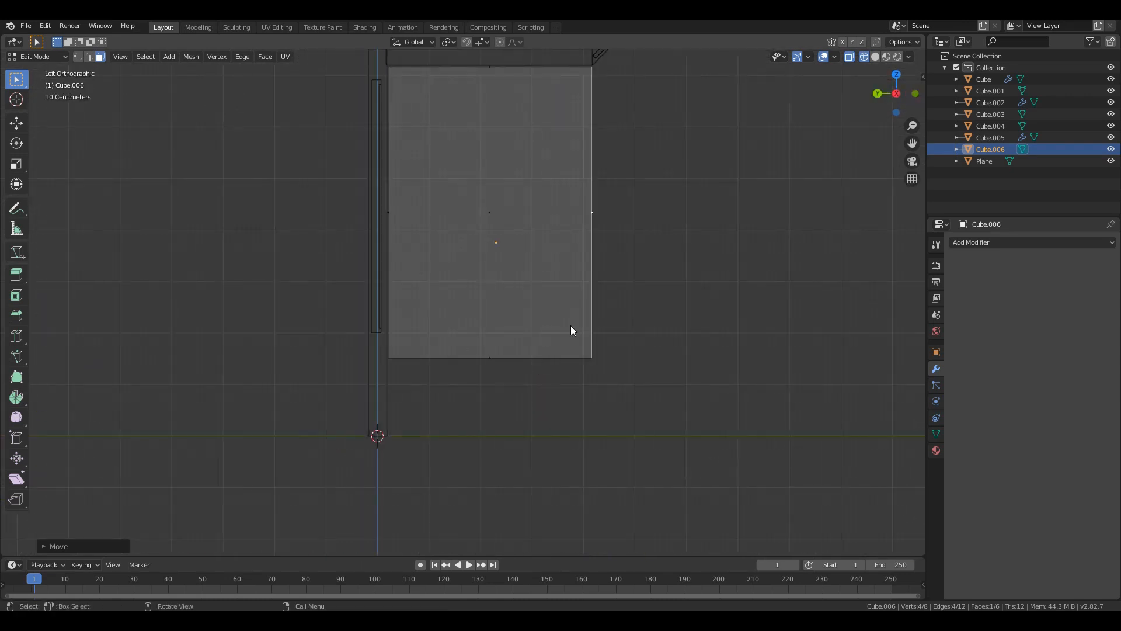
Step: Select all of the side slab's geometry and snap the 3D cursor to its center
key(Tab)
shift+middle_drag(541, 300, 536, 320)
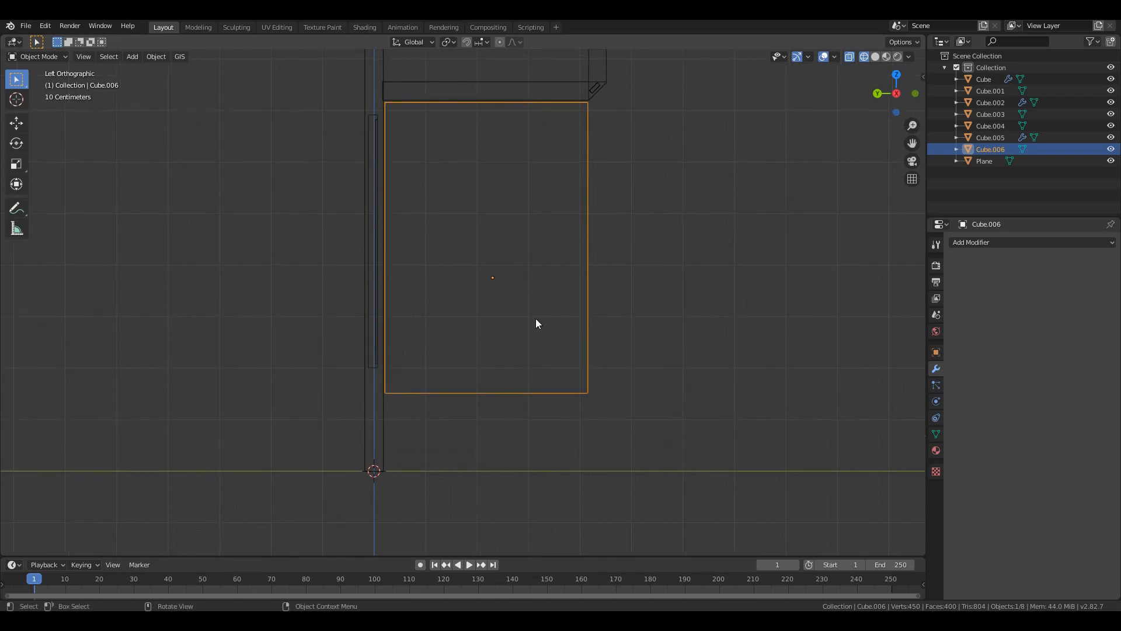
key(Tab)
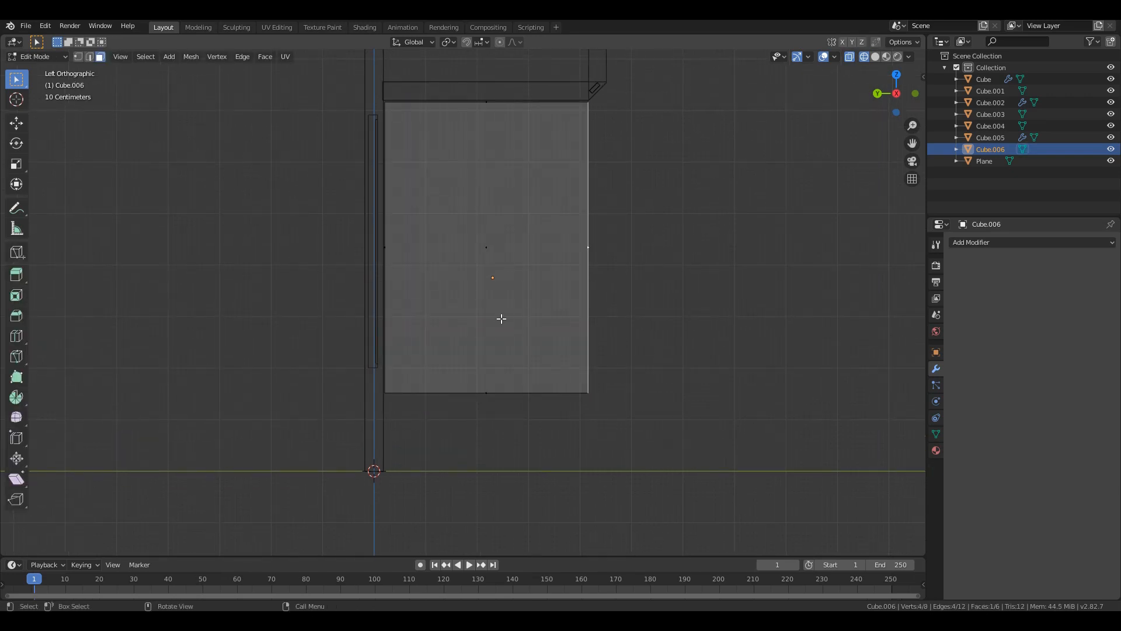
key(a)
key(shift+s)
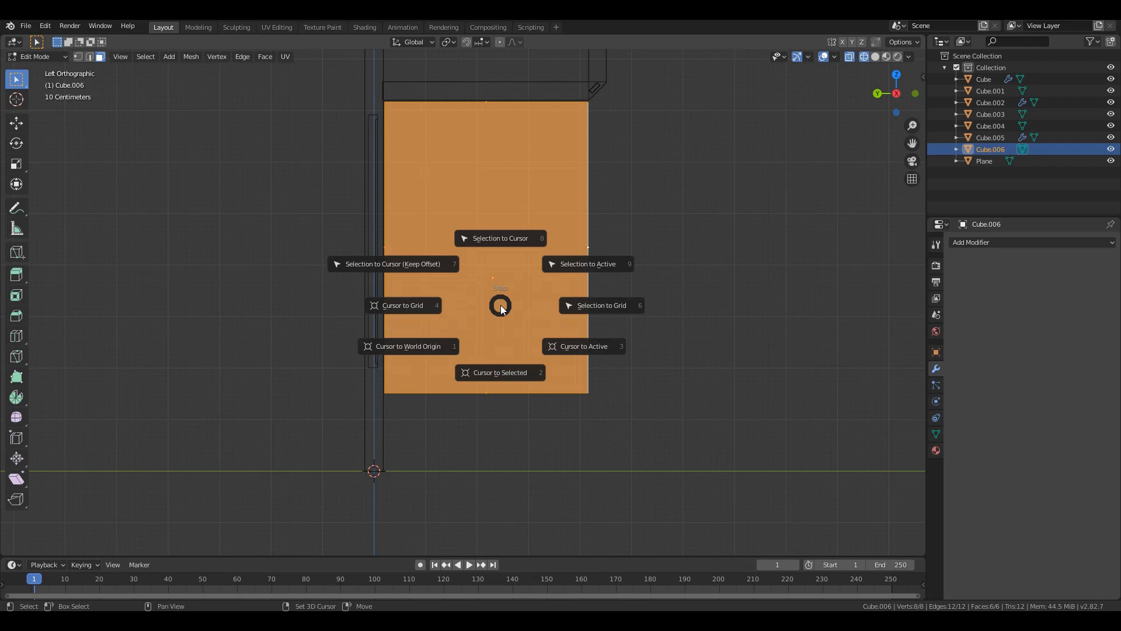
key(shift+s)
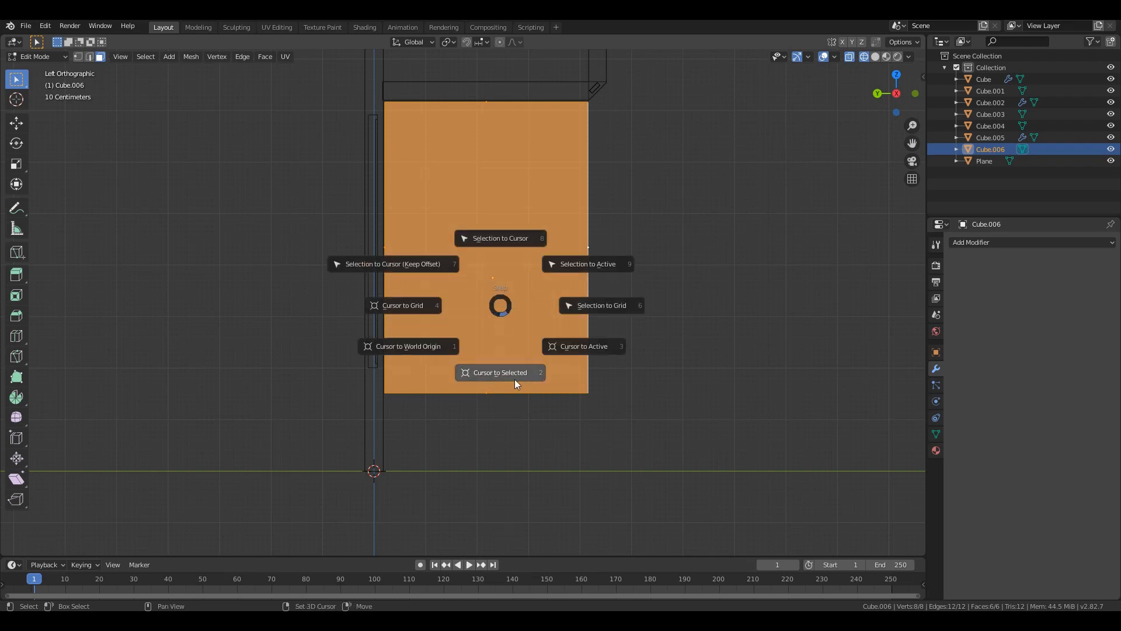
click(516, 374)
Step: Return to Object Mode and open the Set Origin options for the side slab
key(Tab)
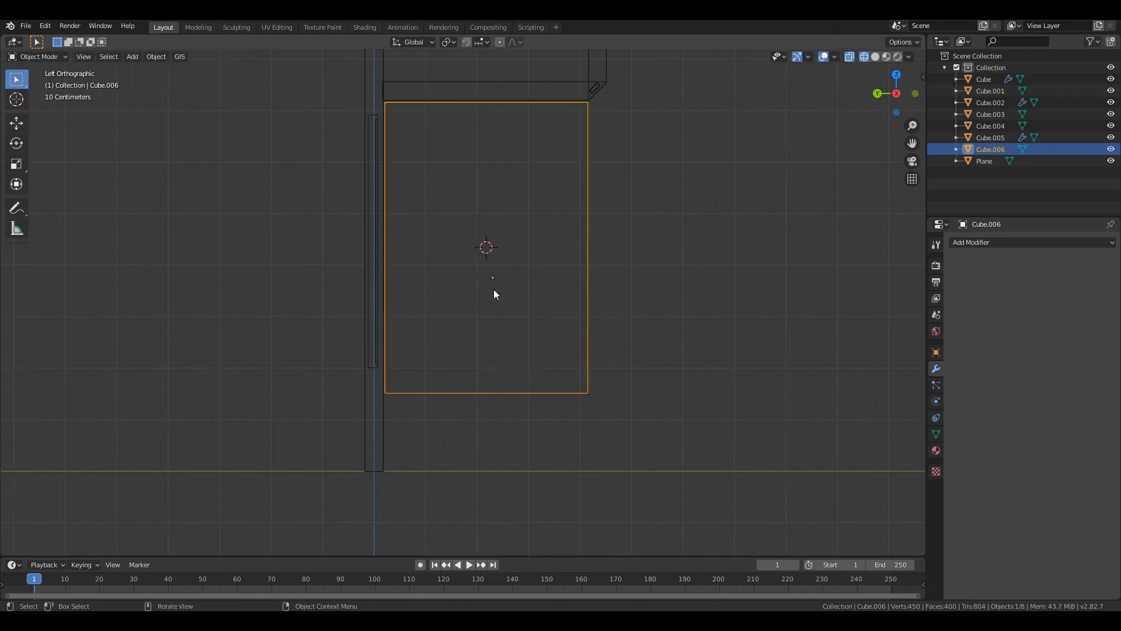
right_click(472, 222)
mouse_move(482, 223)
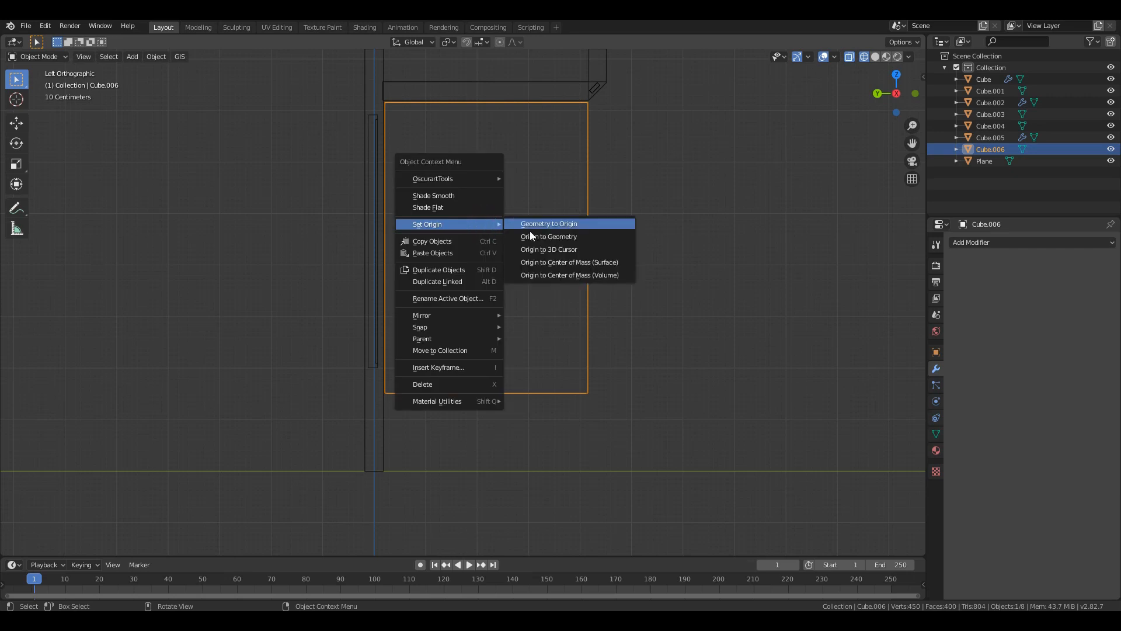
Step: Set the side panel's origin to the 3D cursor and return the viewport to solid shading
click(538, 250)
key(z)
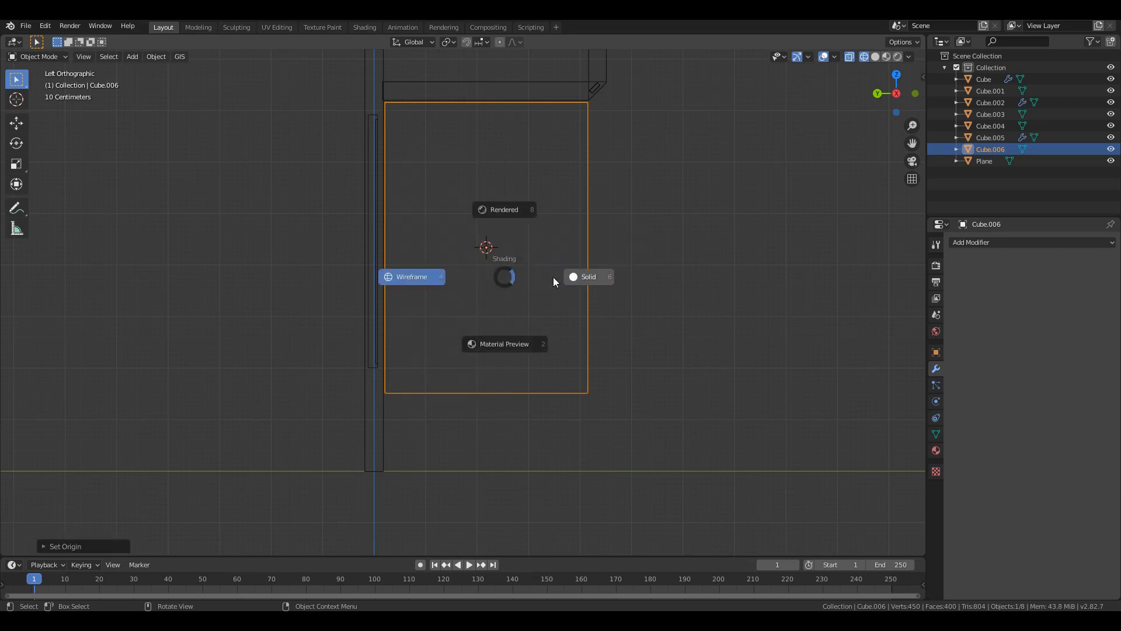
click(593, 281)
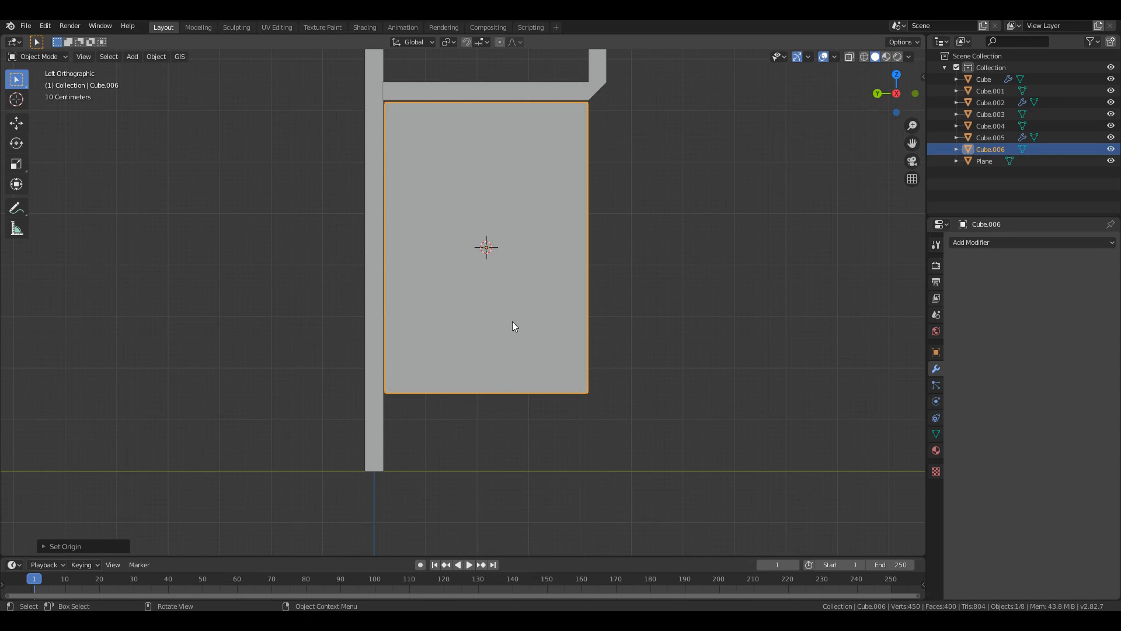
Step: Duplicate the side panel and move the copy straight down along Z
key(shift+d)
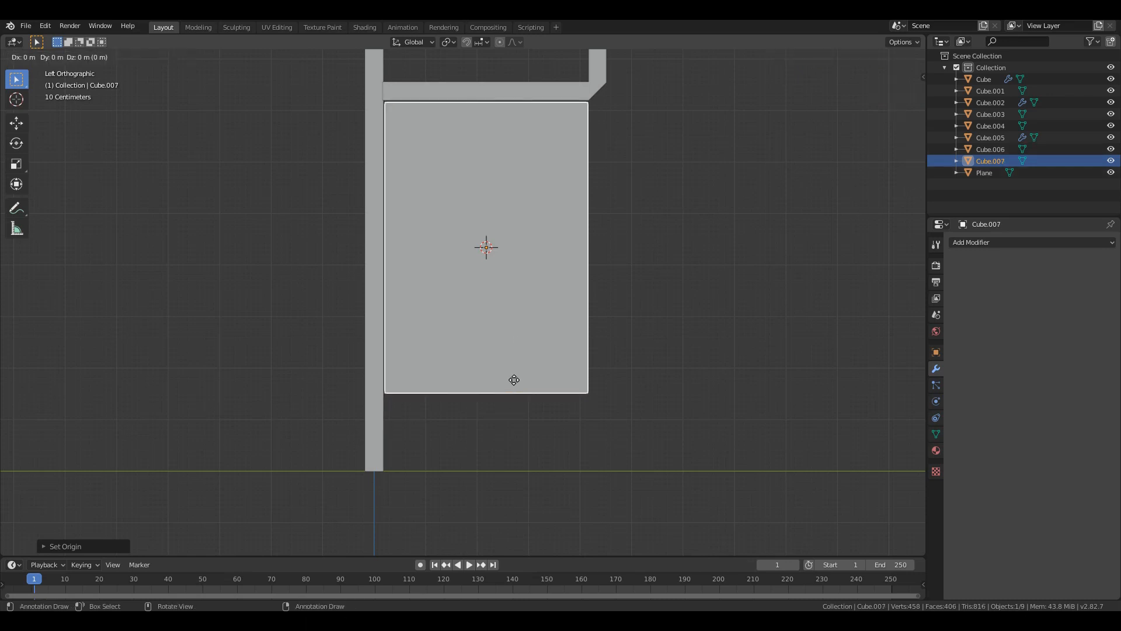
key(z)
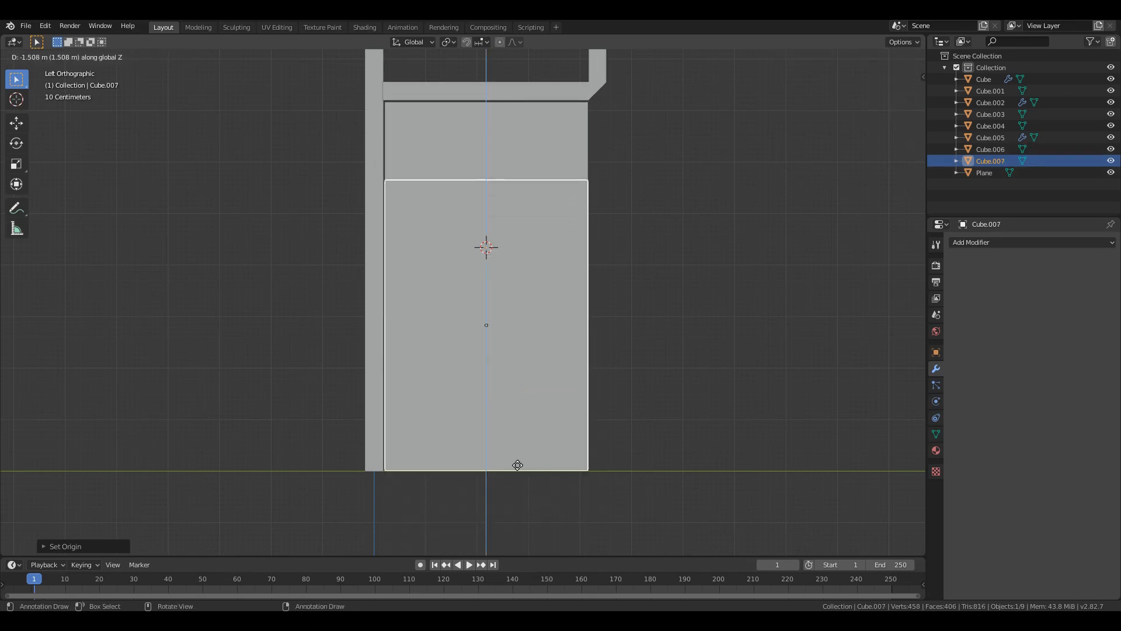
click(512, 508)
Step: Scale the copied panel to just over half size and lower it about 0.22 m along Z onto the ground line
key(s)
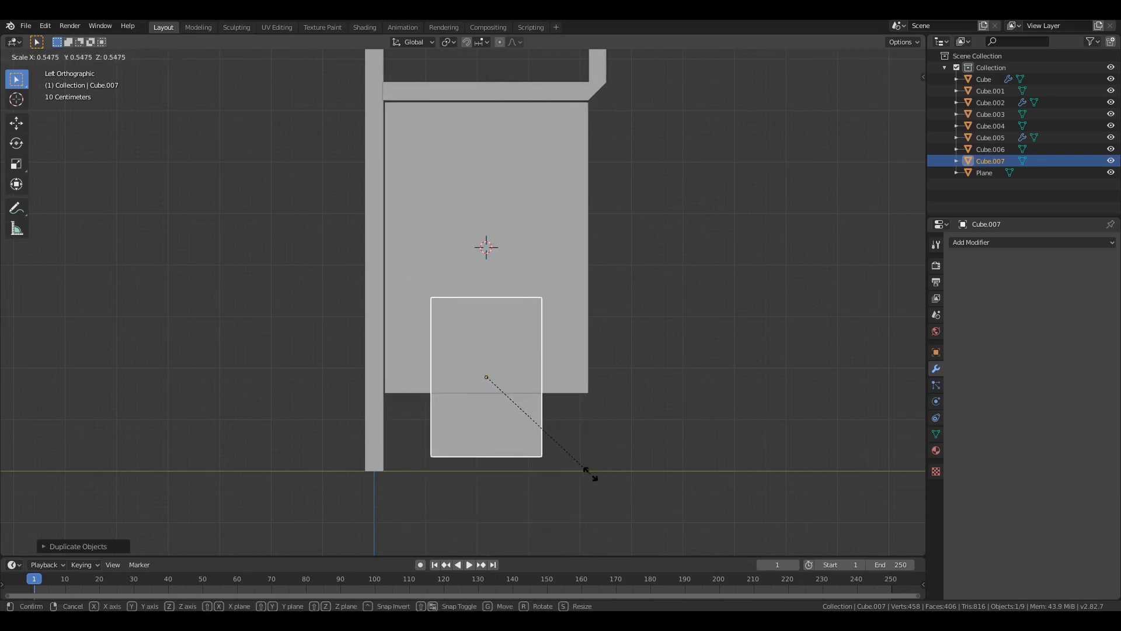
click(595, 473)
key(g)
key(z)
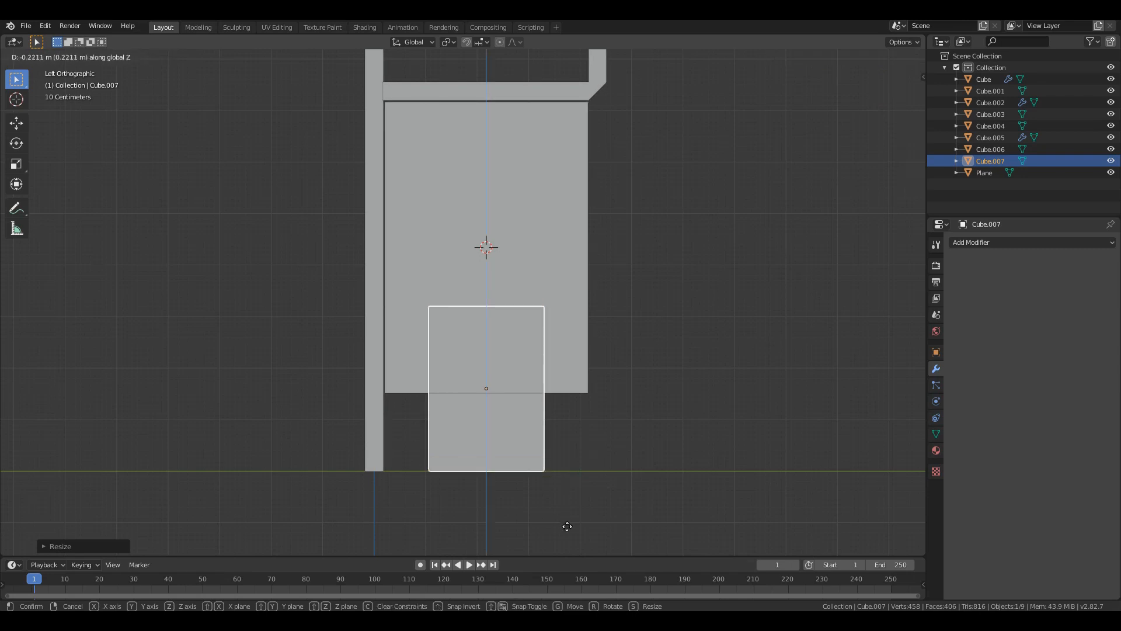
click(567, 525)
Step: Lower the small panel's top face along Z to the underside of the large side panel
middle_drag(589, 466, 467, 475)
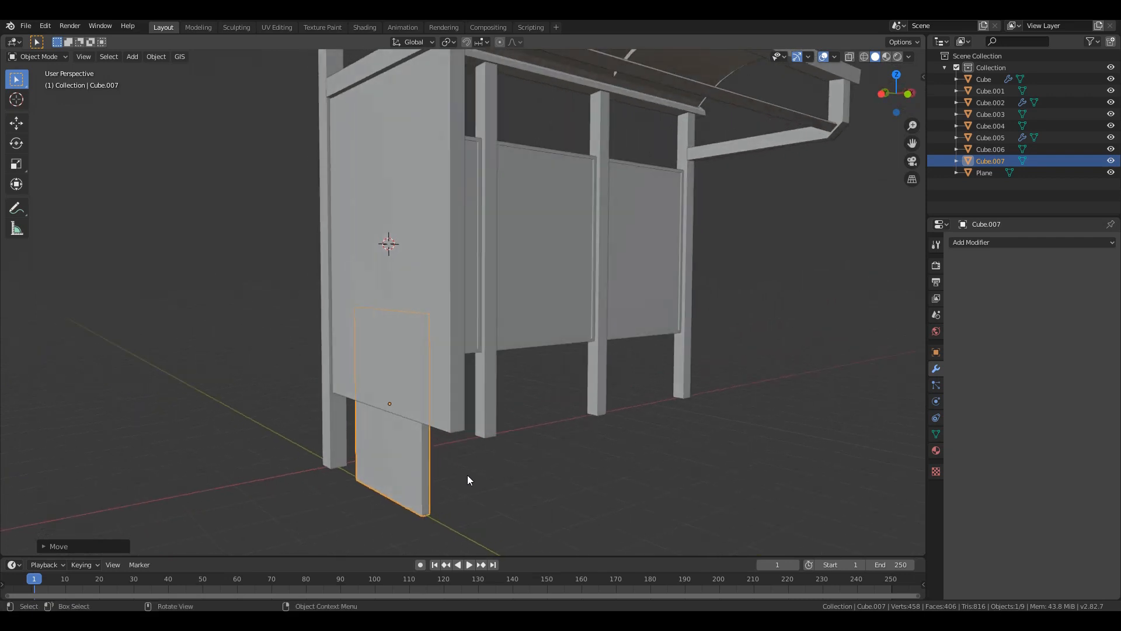
key(Tab)
key(z)
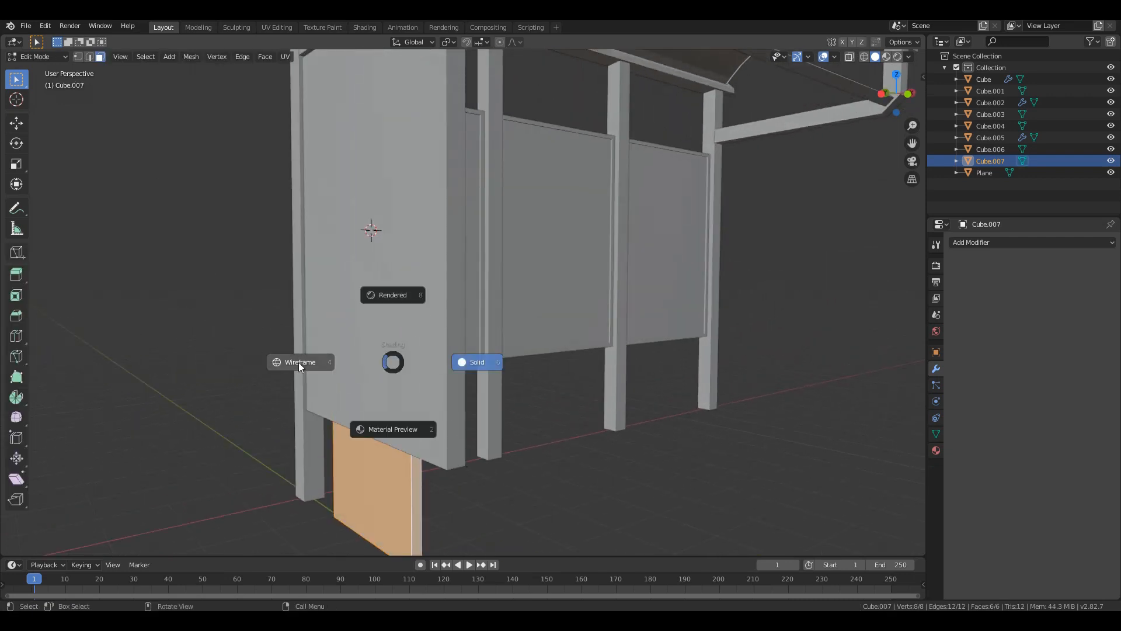
click(299, 362)
click(380, 314)
key(g)
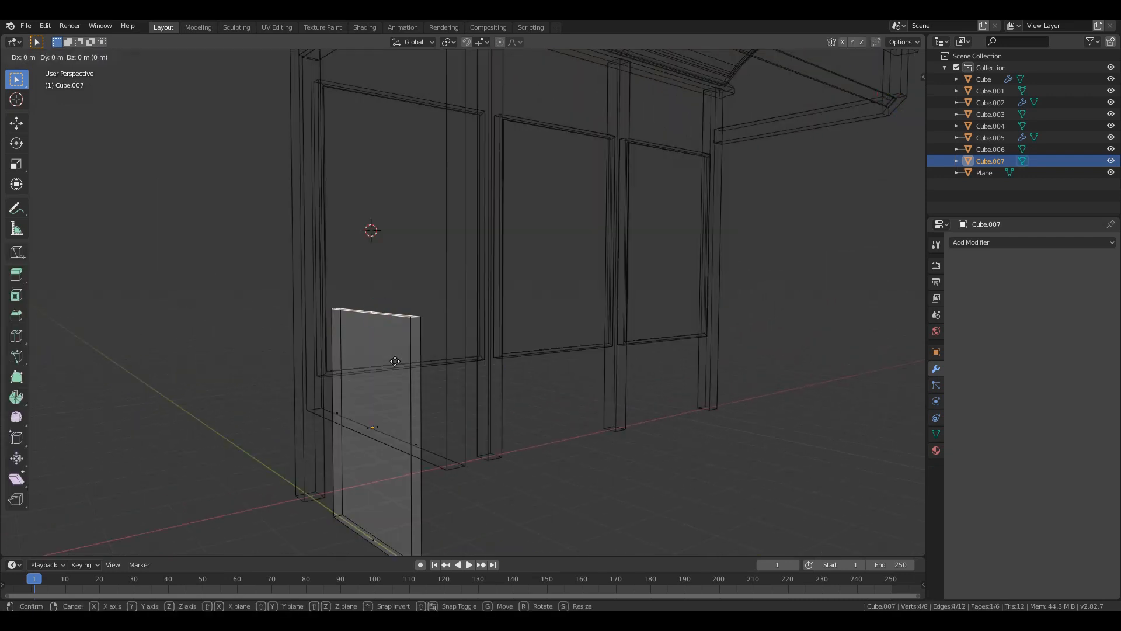
key(z)
click(412, 476)
key(z)
click(502, 472)
shift+middle_drag(435, 467, 462, 404)
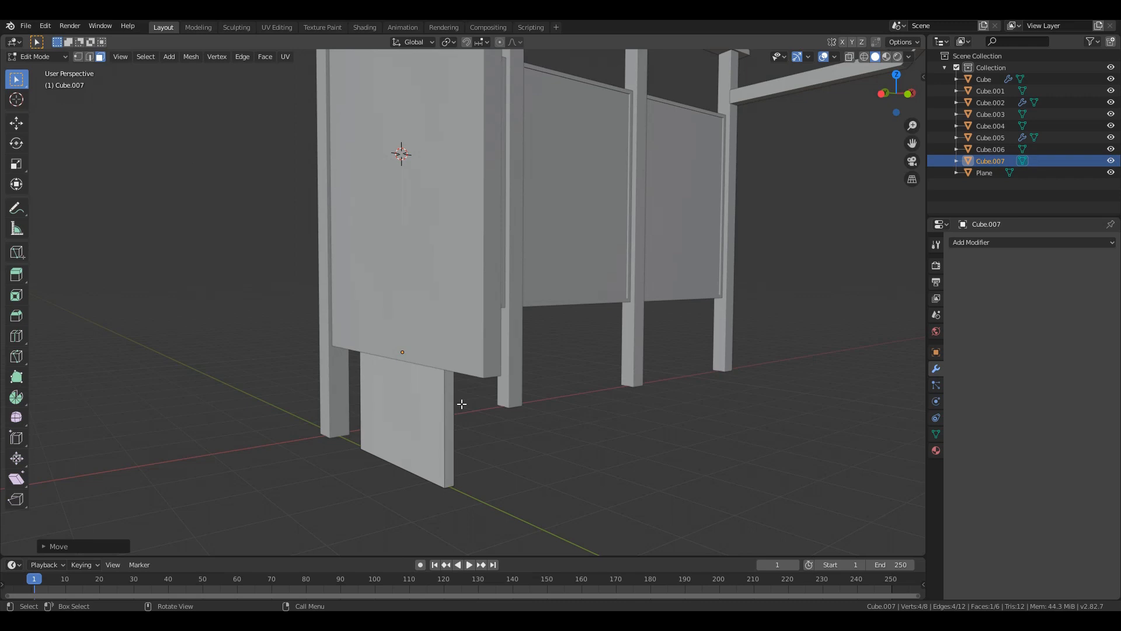
key(Tab)
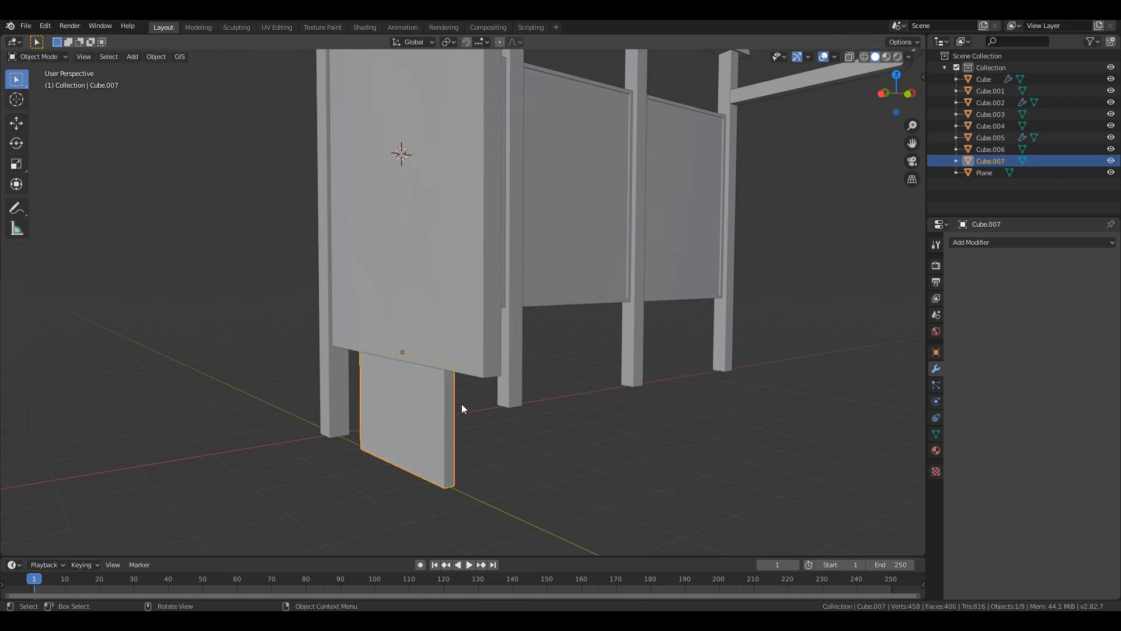
Step: Inset both broad faces of the large side panel by about 0.04 m
middle_drag(478, 398, 527, 355)
key(a)
click(529, 357)
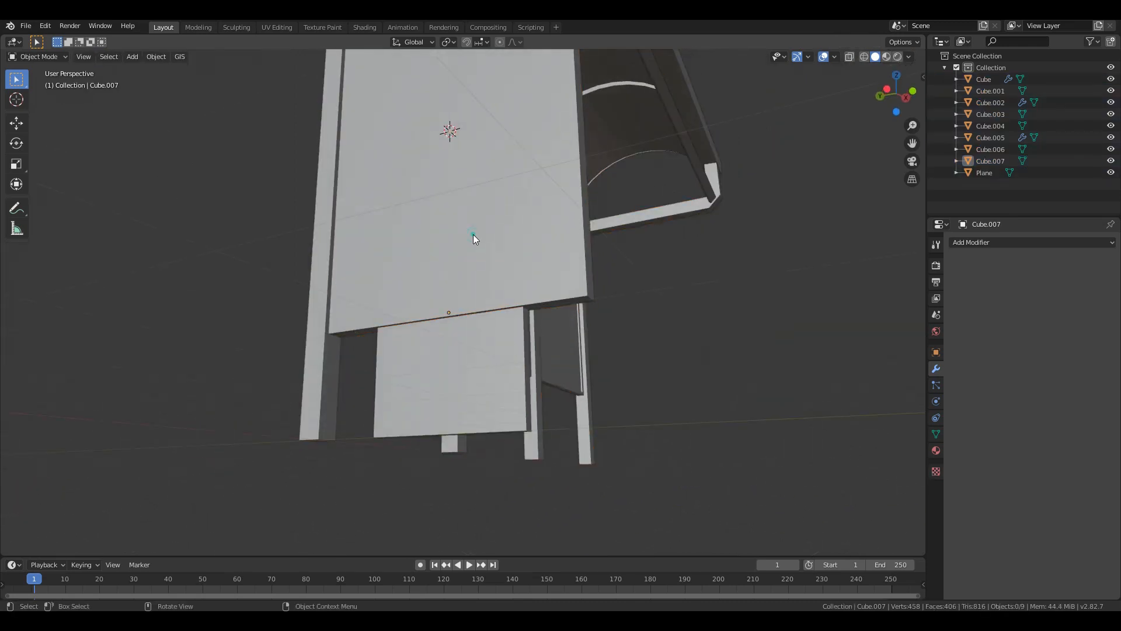
key(KP_1)
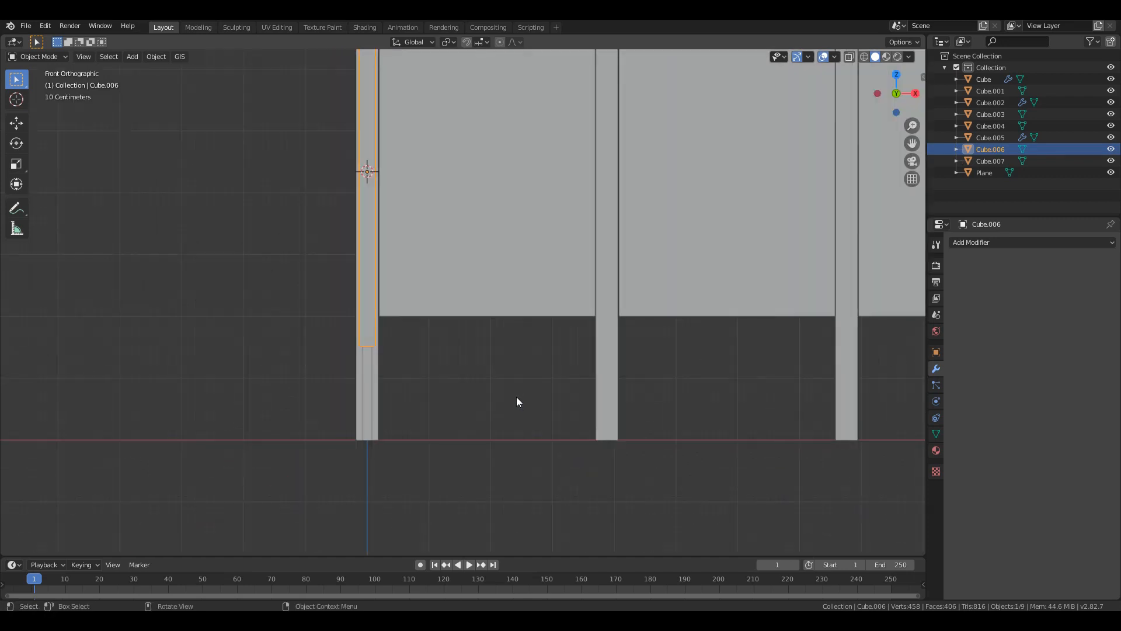
key(KP_3)
key(KP_Decimal)
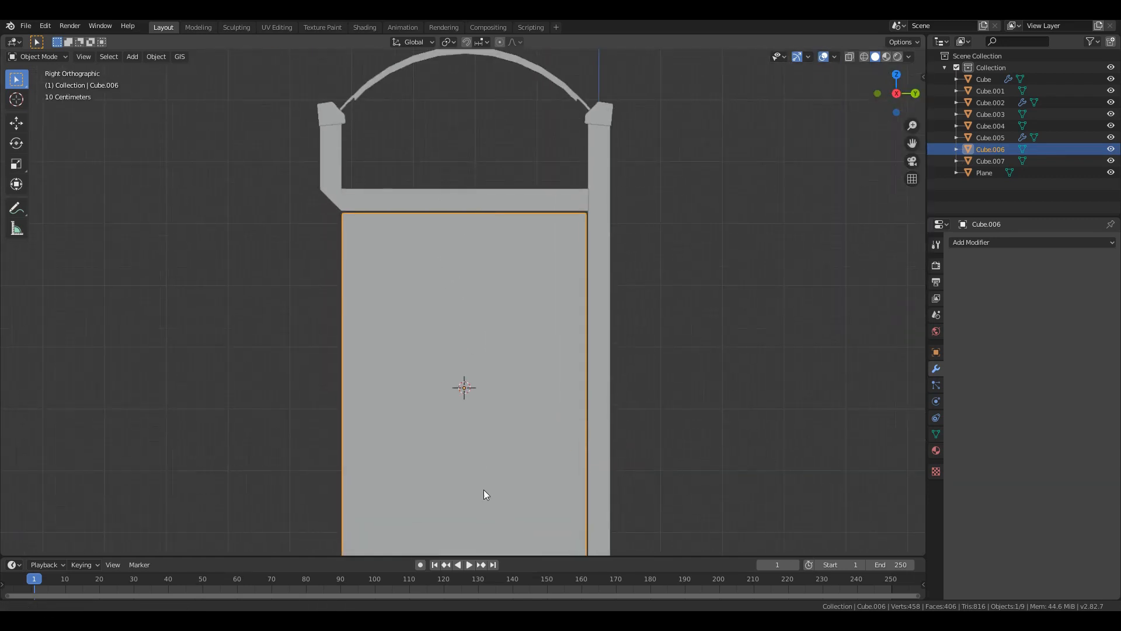
key(Tab)
shift+middle_drag(473, 348, 463, 327)
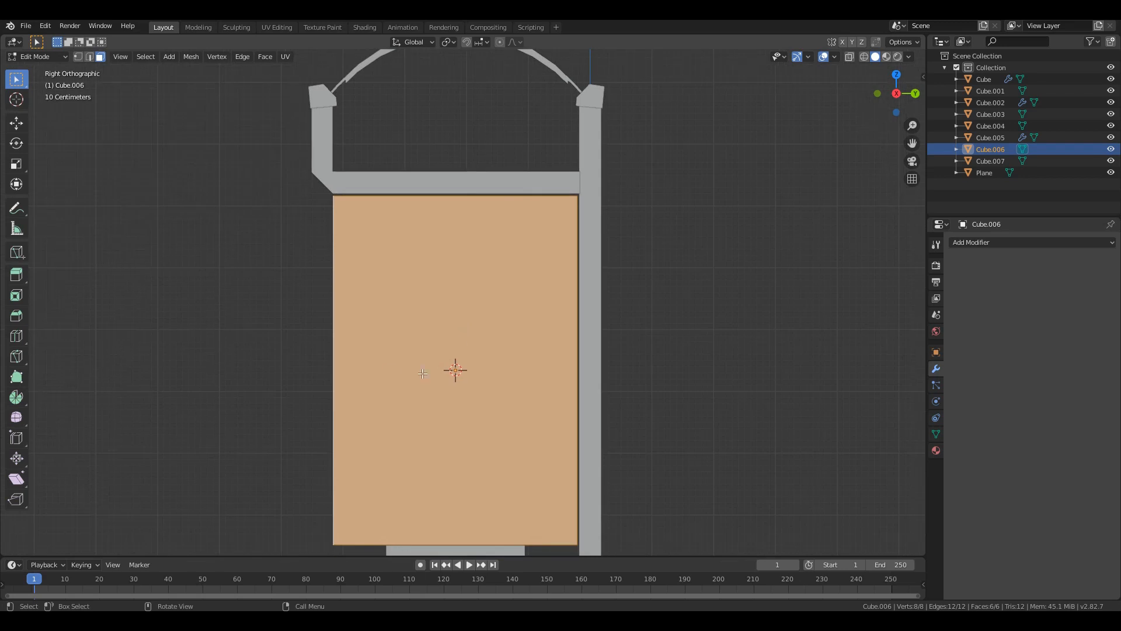
key(KP_5)
click(463, 303)
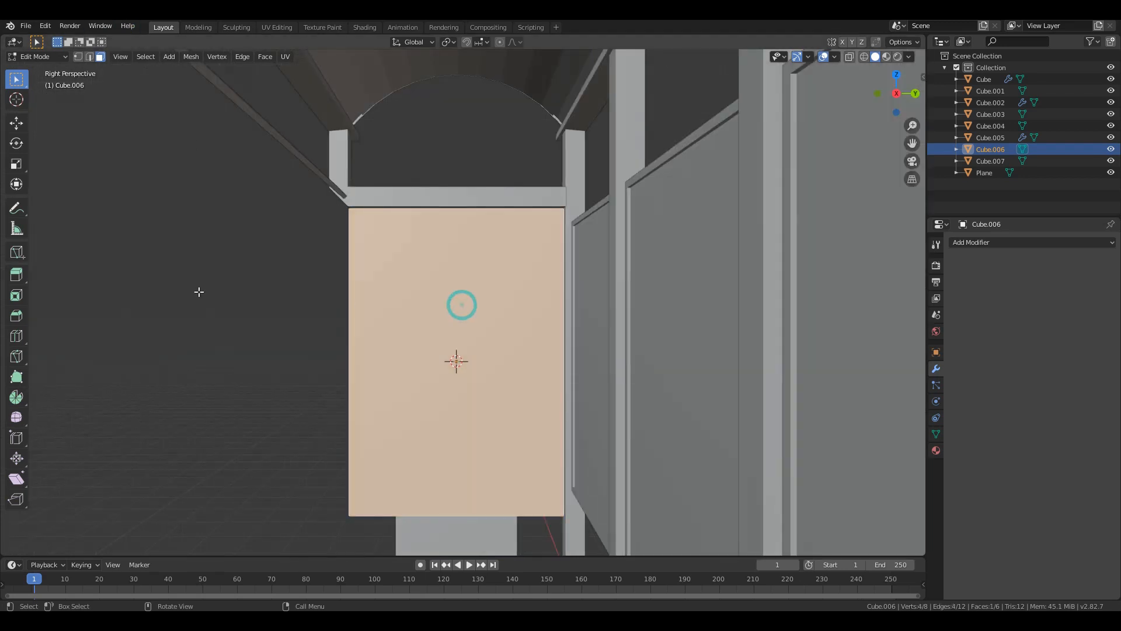
middle_drag(197, 312, 374, 291)
shift+click(471, 320)
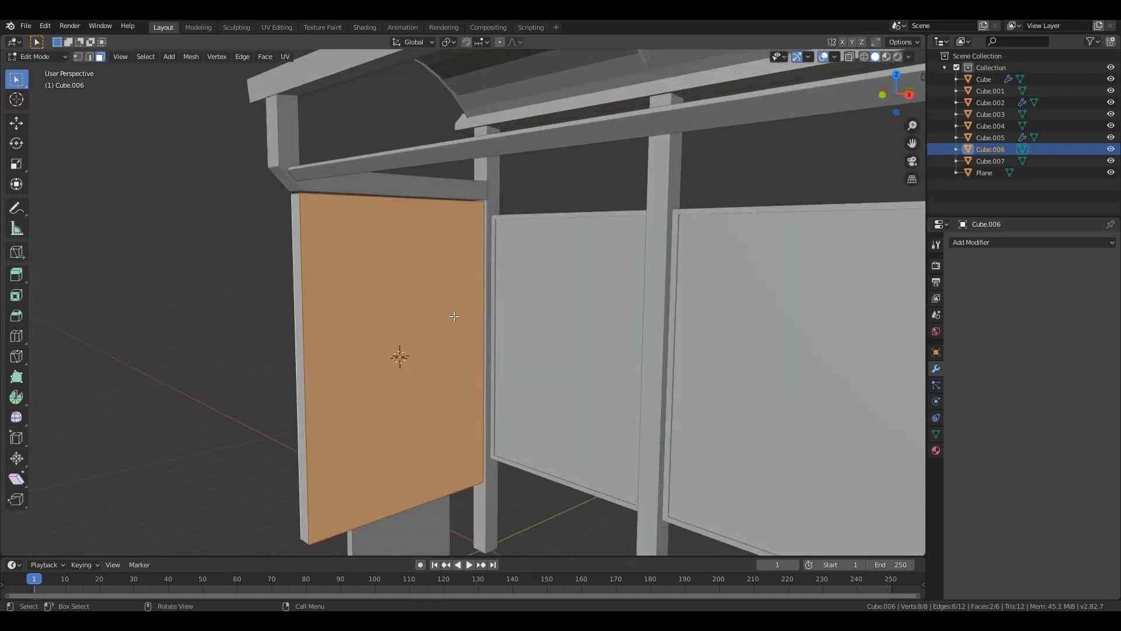
key(i)
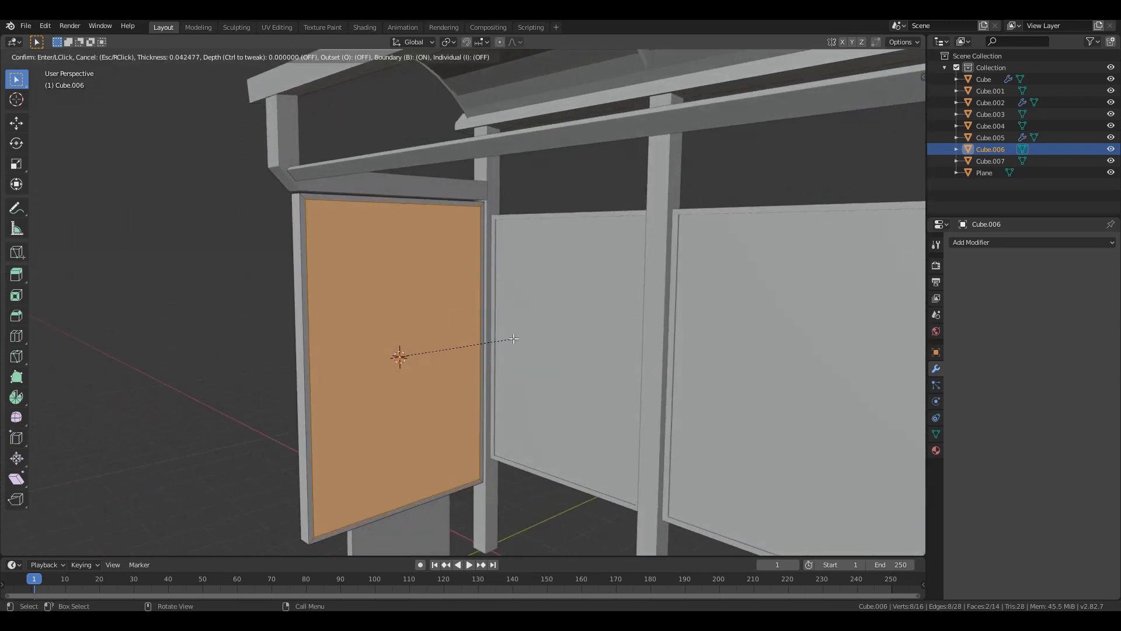
click(513, 338)
Step: Scale down both inset faces of the large side panel for a wider frame border, finishing with a factor of about 0.96
middle_drag(328, 322, 473, 472)
scroll(437, 335, up, 3)
click(401, 330)
key(ctrl+z)
key(s)
click(513, 380)
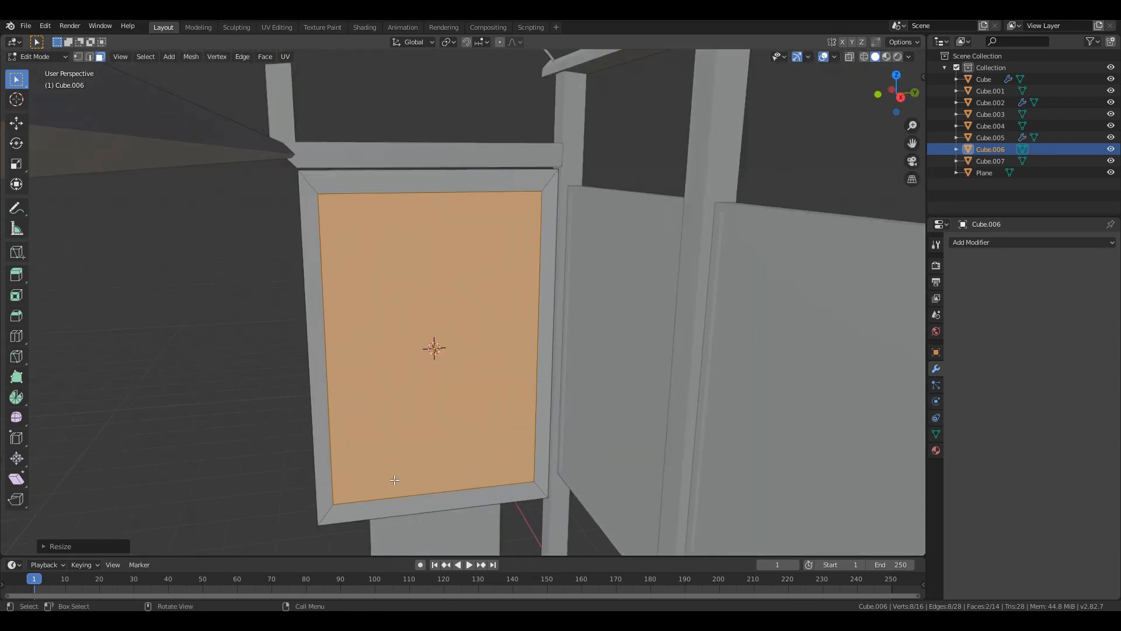
key(s)
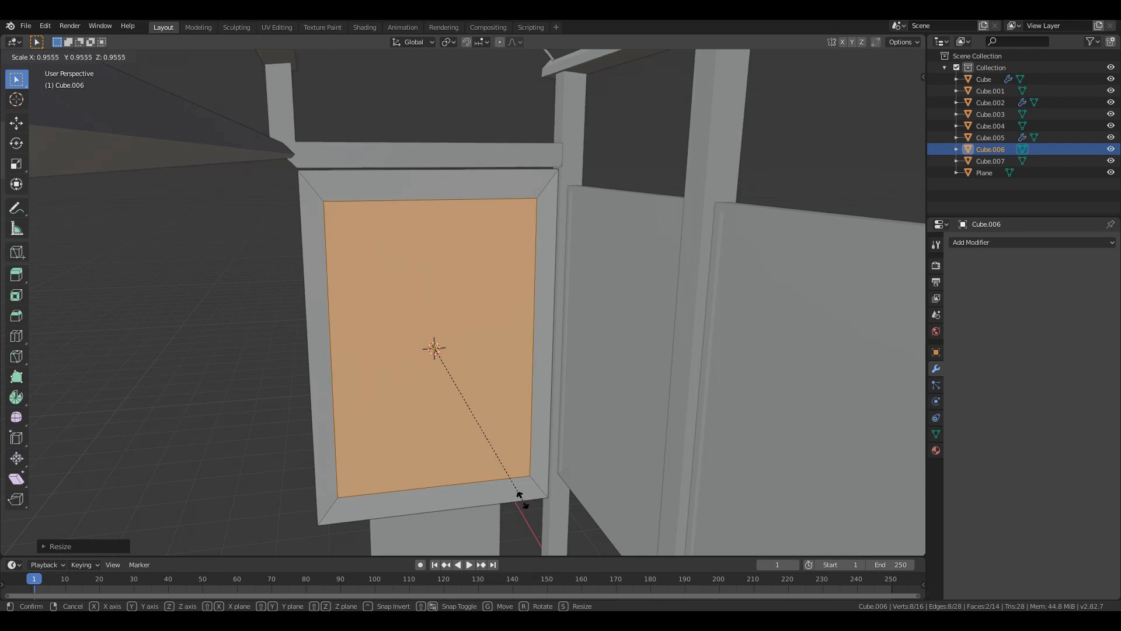
click(520, 501)
Step: Extrude the inner inset face of the large side panel inward by about 0.07 m
middle_drag(428, 447, 494, 444)
click(393, 378)
shift+middle_drag(457, 362, 506, 371)
scroll(506, 370, up, 1)
key(e)
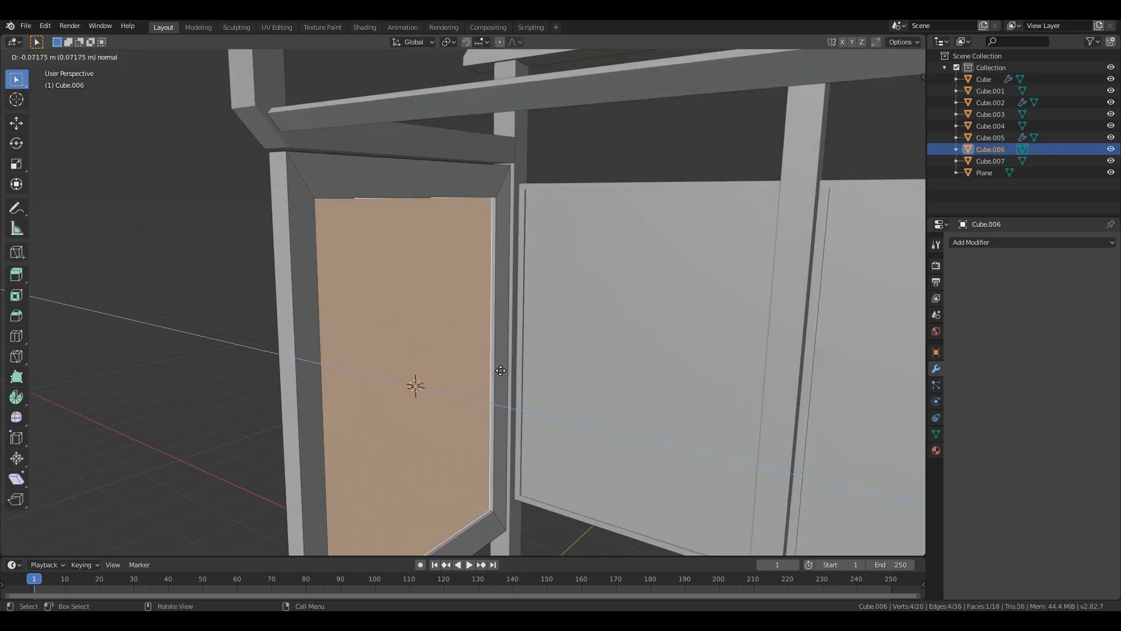
click(500, 370)
Step: Extrude the outer inset face of the large side panel inward by about 0.04 m and return to object mode
middle_drag(409, 422, 473, 378)
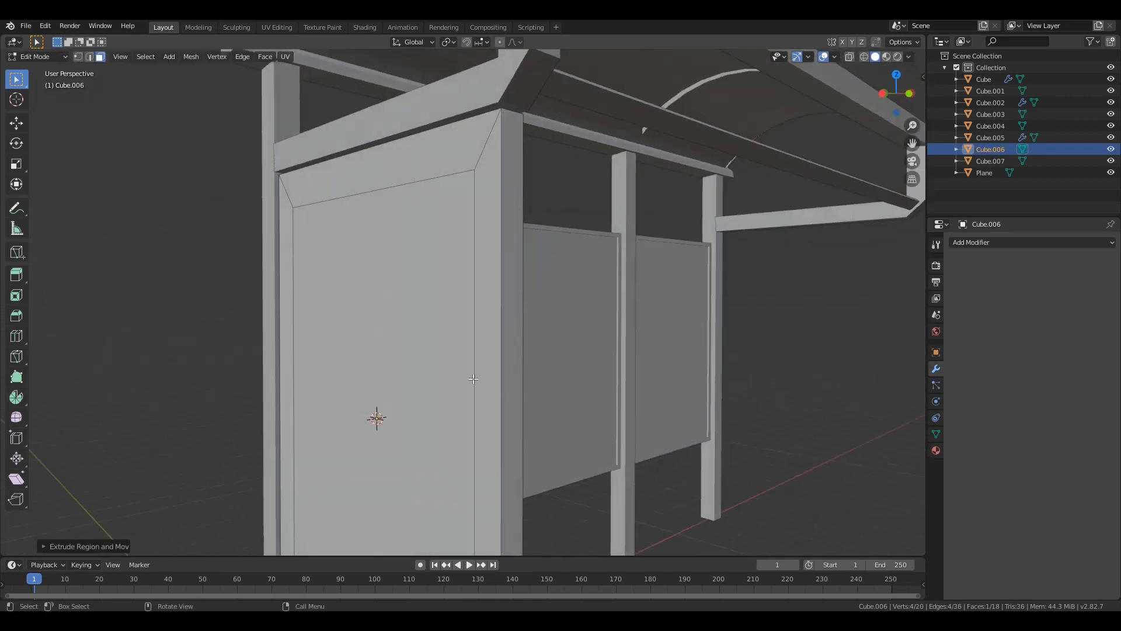
click(403, 344)
middle_drag(391, 405, 420, 385)
key(e)
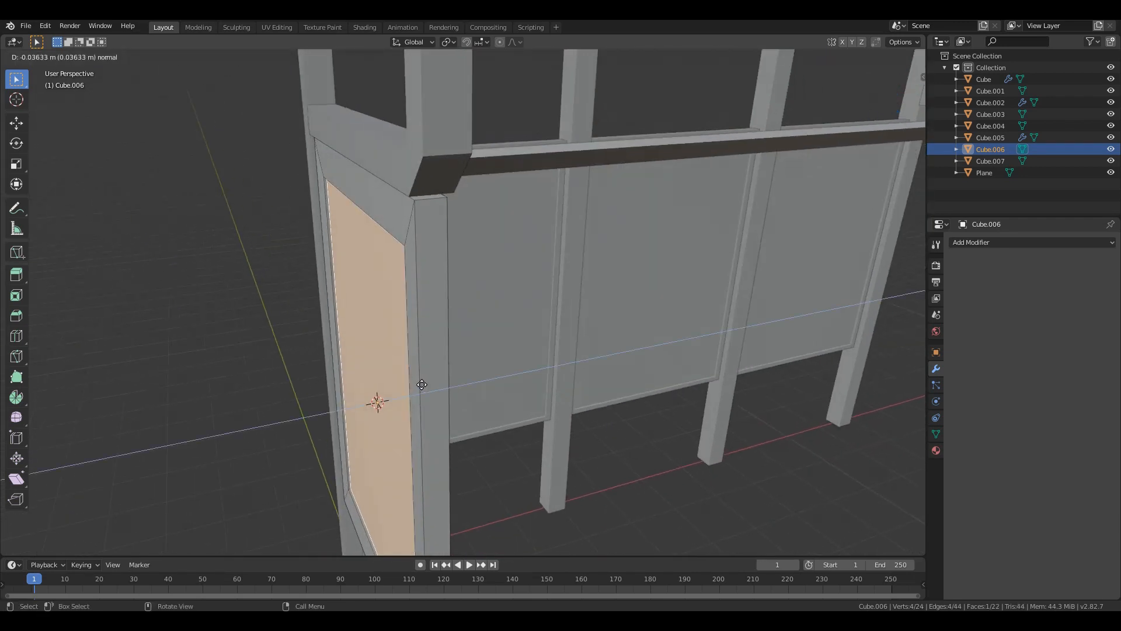
click(421, 384)
scroll(496, 328, down, 4)
key(Tab)
Step: Nudge the framed side panel slightly upward along Z toward the beam above it and clear the selection
middle_drag(524, 373, 502, 410)
key(g)
key(z)
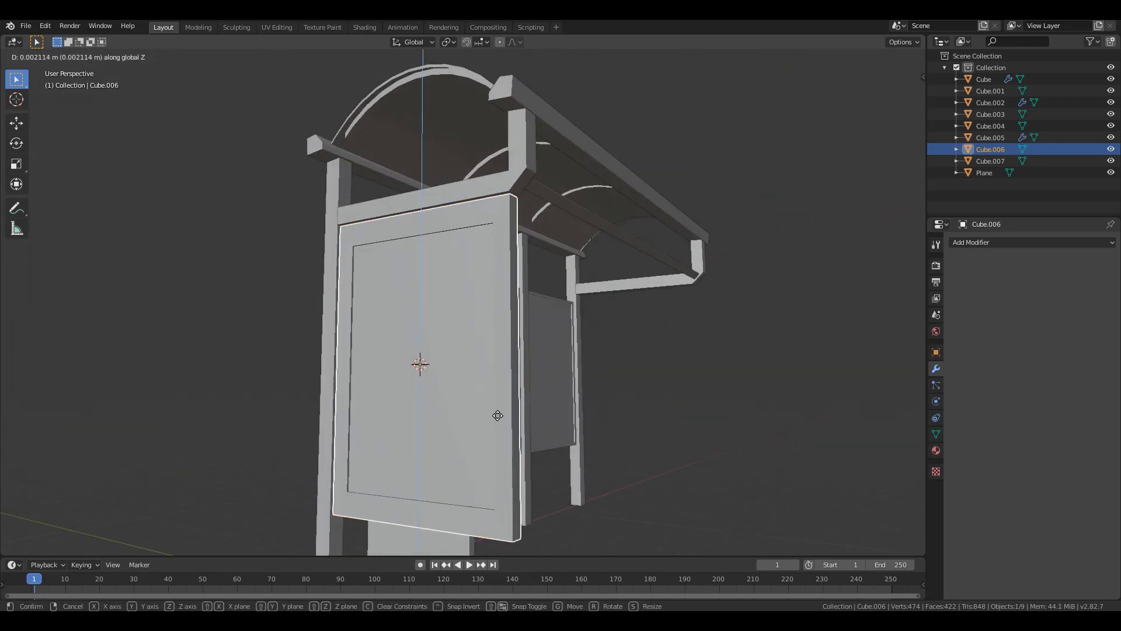
click(497, 404)
key(a)
key(a)
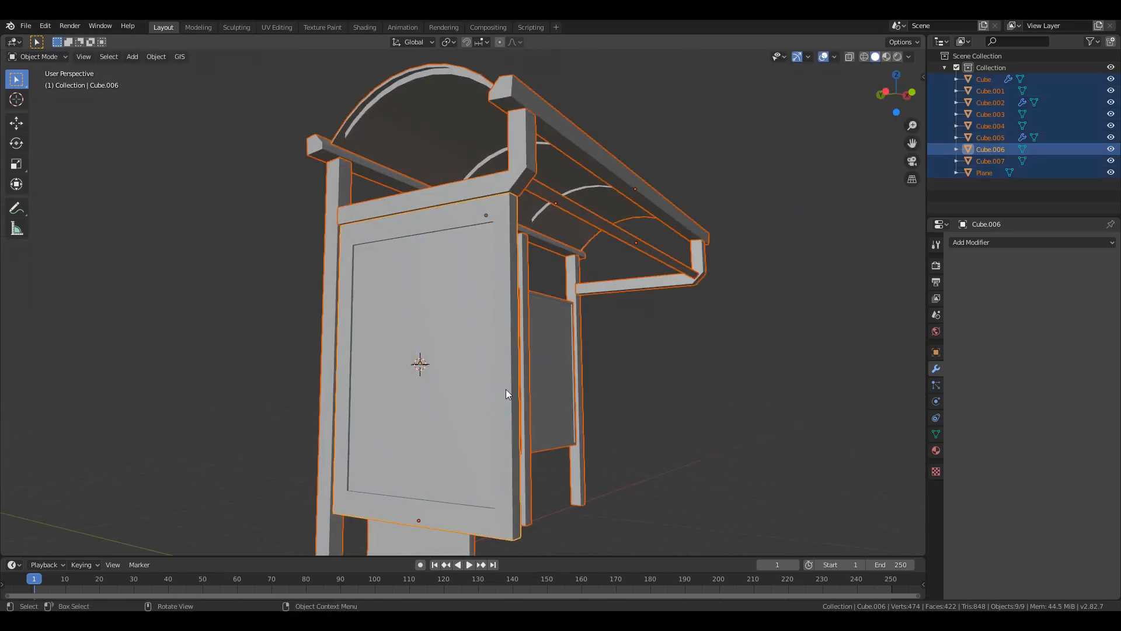
Step: Duplicate the row of four rear posts in place
scroll(646, 356, down, 2)
middle_drag(530, 359, 471, 413)
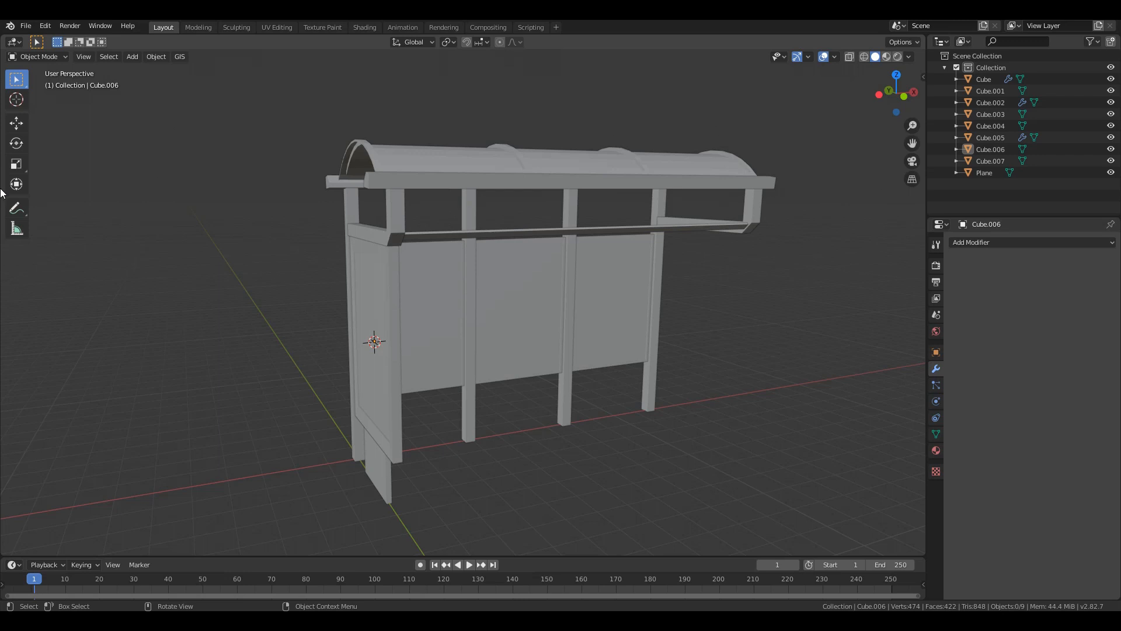
middle_drag(631, 358, 560, 385)
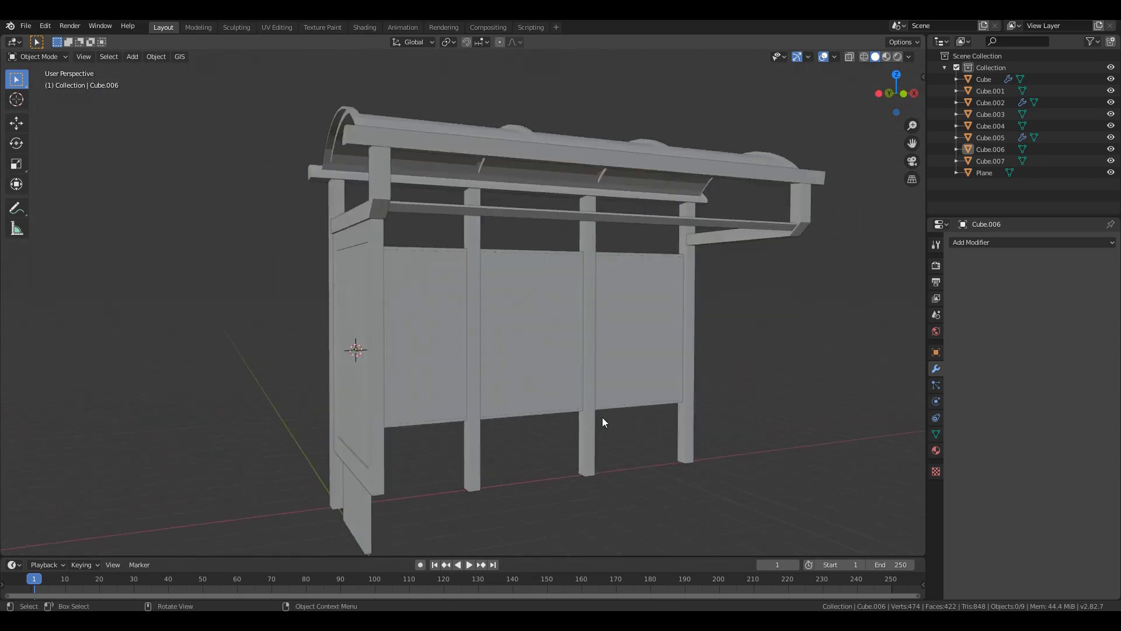
middle_drag(602, 418, 544, 343)
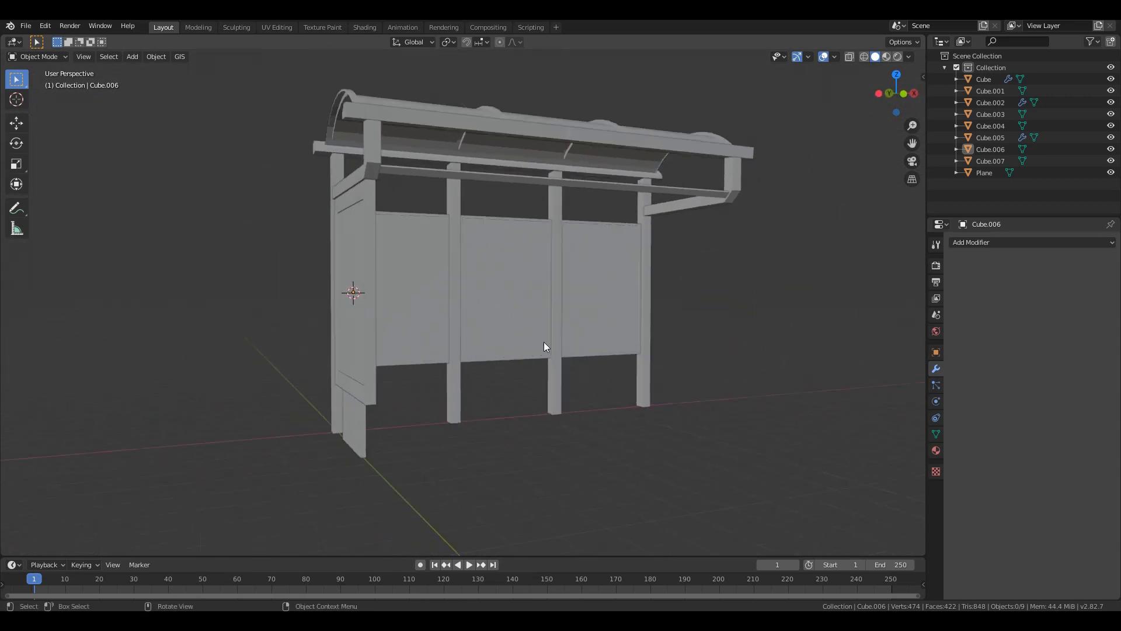
click(457, 357)
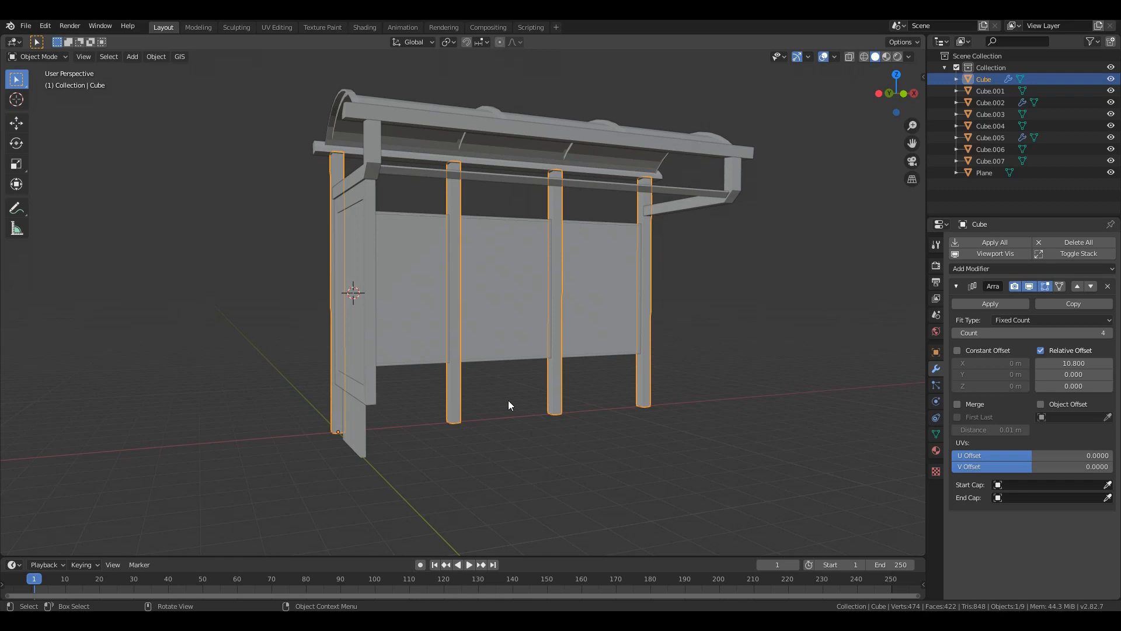
middle_drag(521, 350, 495, 272)
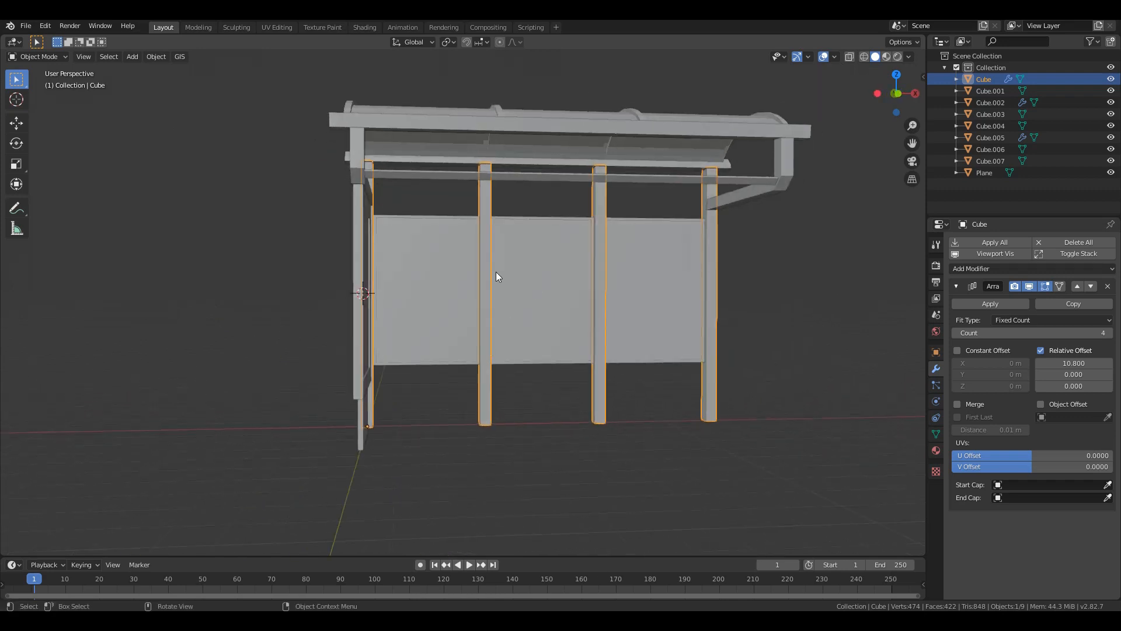
key(shift+d)
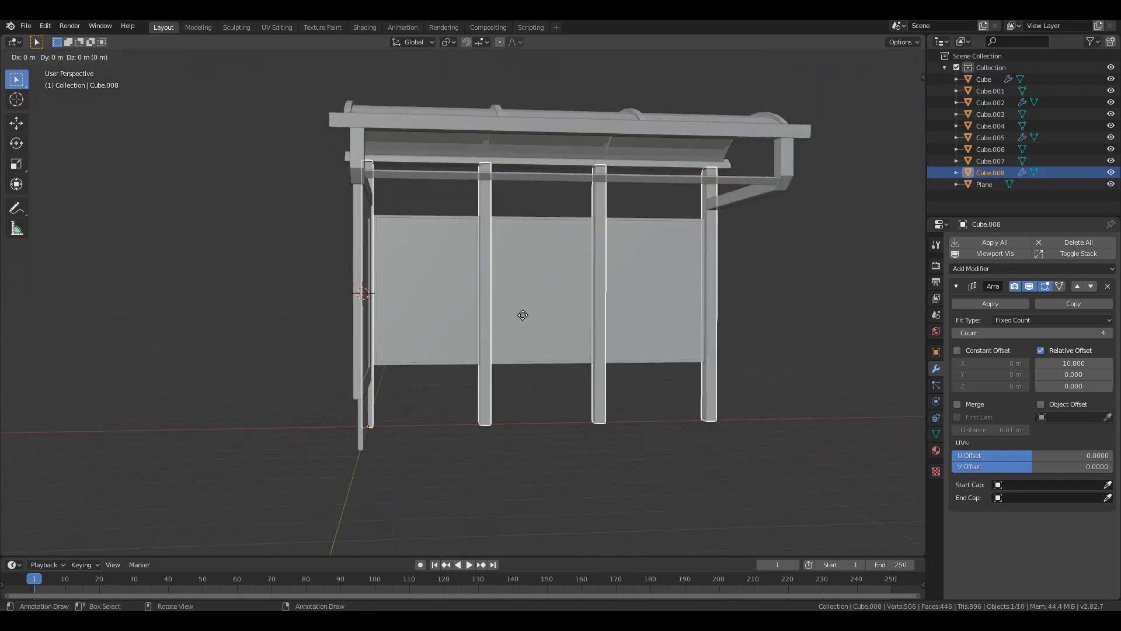
right_click(523, 317)
Step: Rotate the duplicated posts 90 degrees about the global X axis
text(rx)
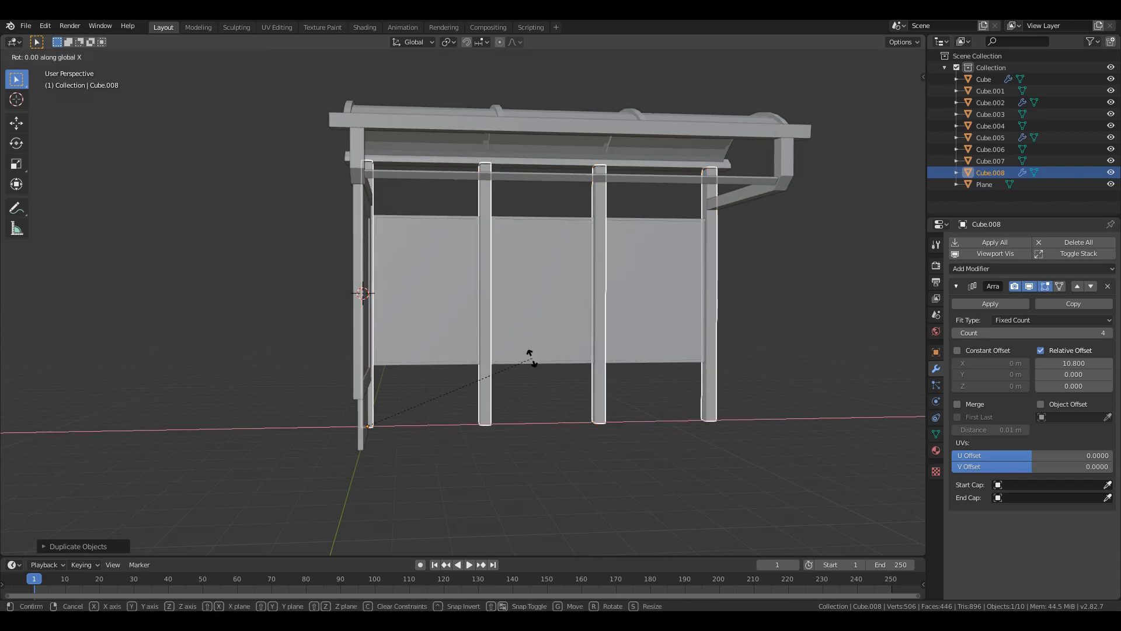
text(90)
key(Return)
Step: Set the array count of the rotated posts to 2
shift+middle_drag(524, 367, 469, 349)
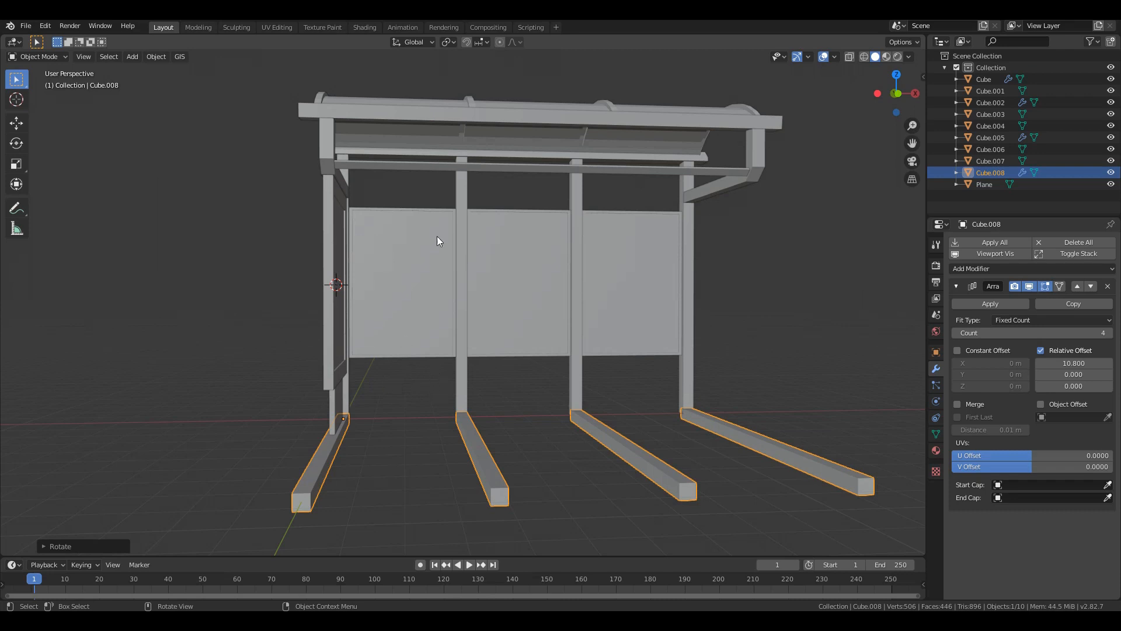
middle_drag(396, 399, 437, 416)
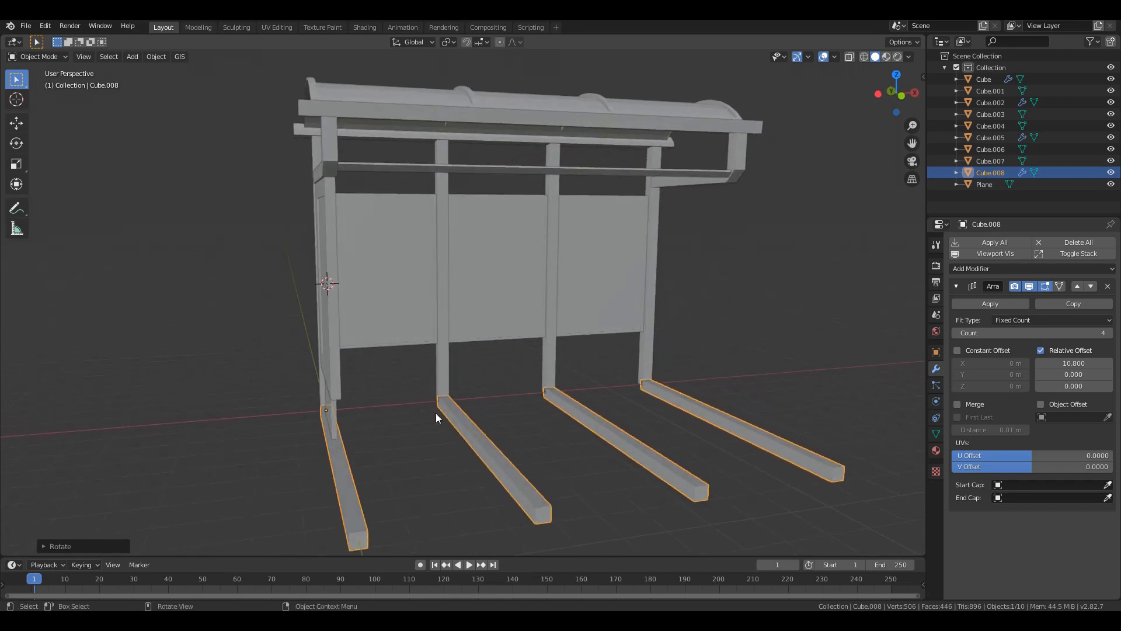
drag(994, 337, 957, 337)
middle_drag(688, 412, 656, 426)
key(a)
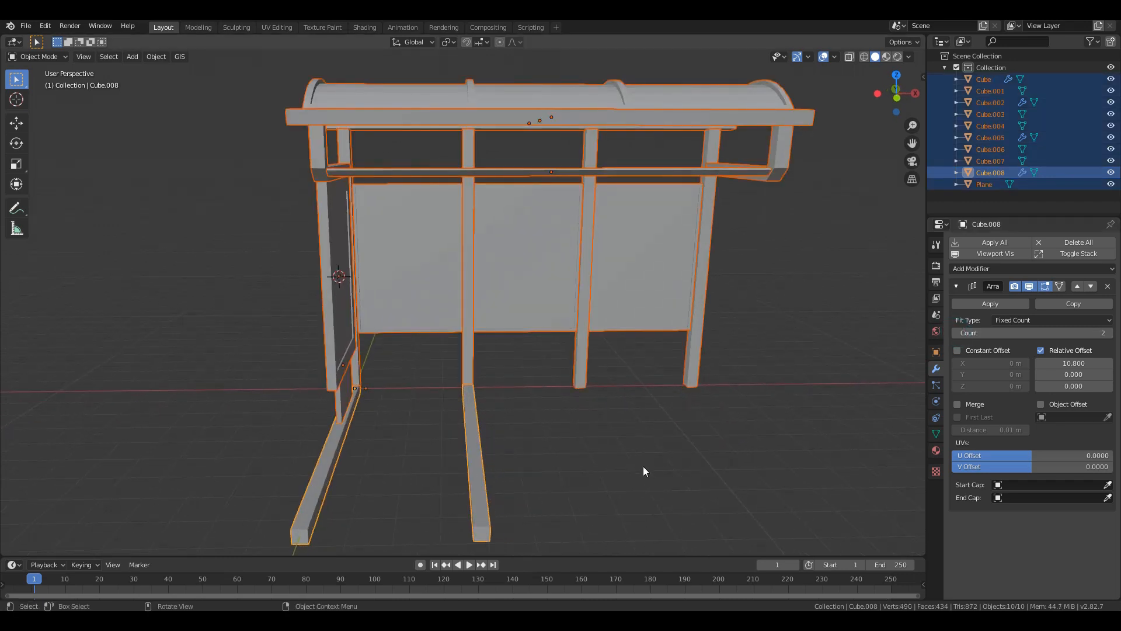
Step: Select only the two horizontal members and scale them down uniformly to about 0.77
click(474, 453)
key(a)
click(503, 476)
click(477, 480)
key(s)
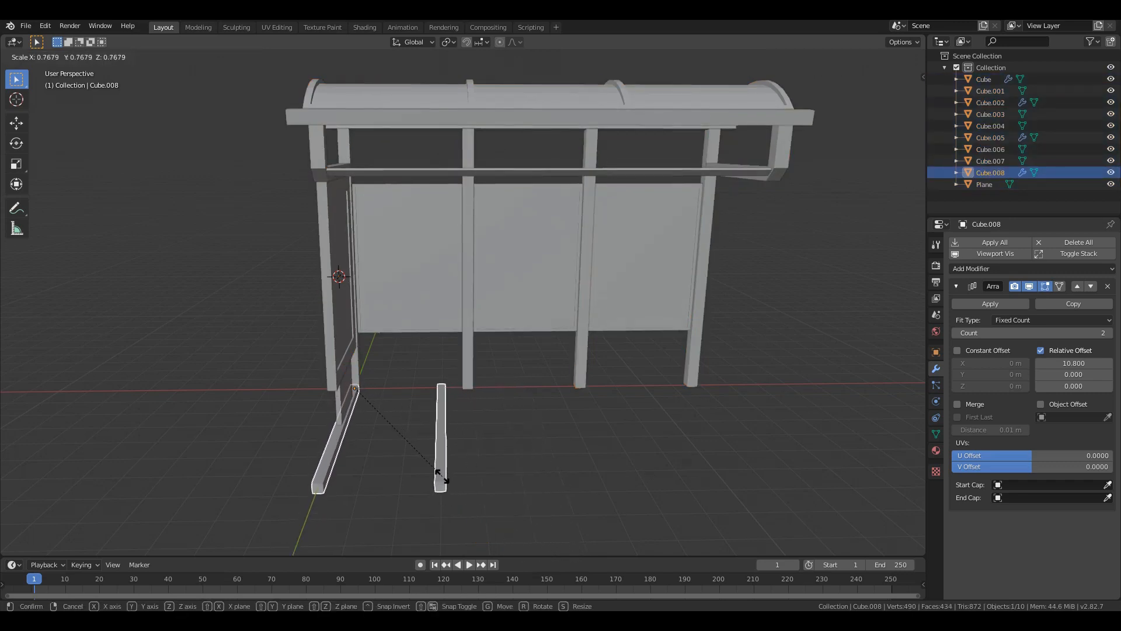
click(442, 477)
Step: Move the horizontal members about 3.8 m along global X to the second rear post and set their array count to 3
middle_drag(408, 457, 331, 460)
scroll(397, 475, up, 5)
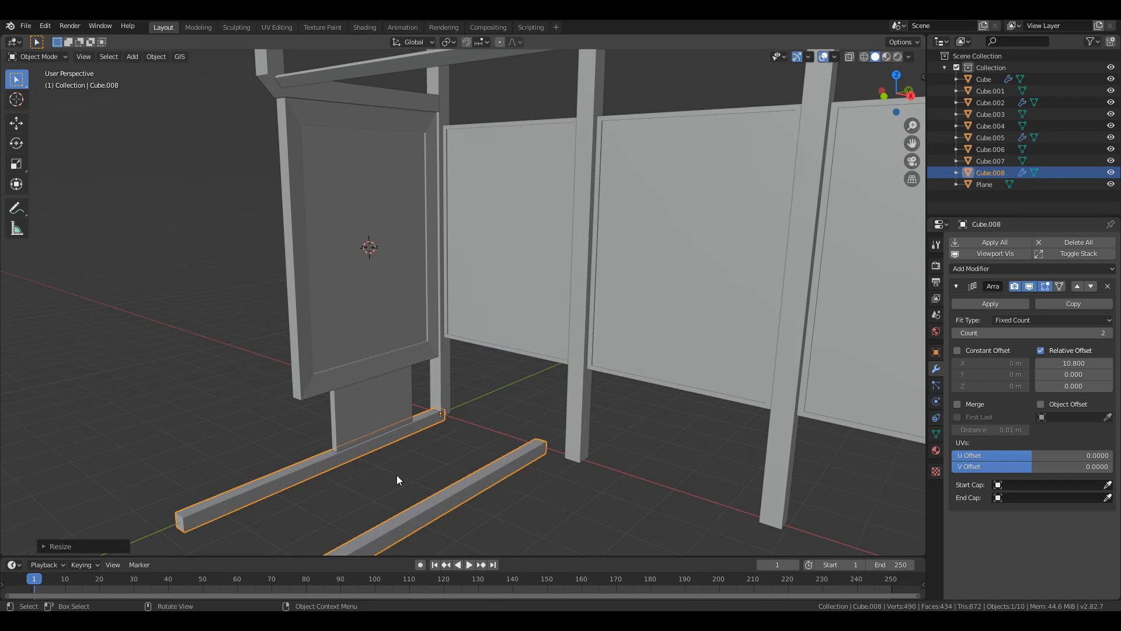
middle_drag(404, 479, 524, 478)
key(g)
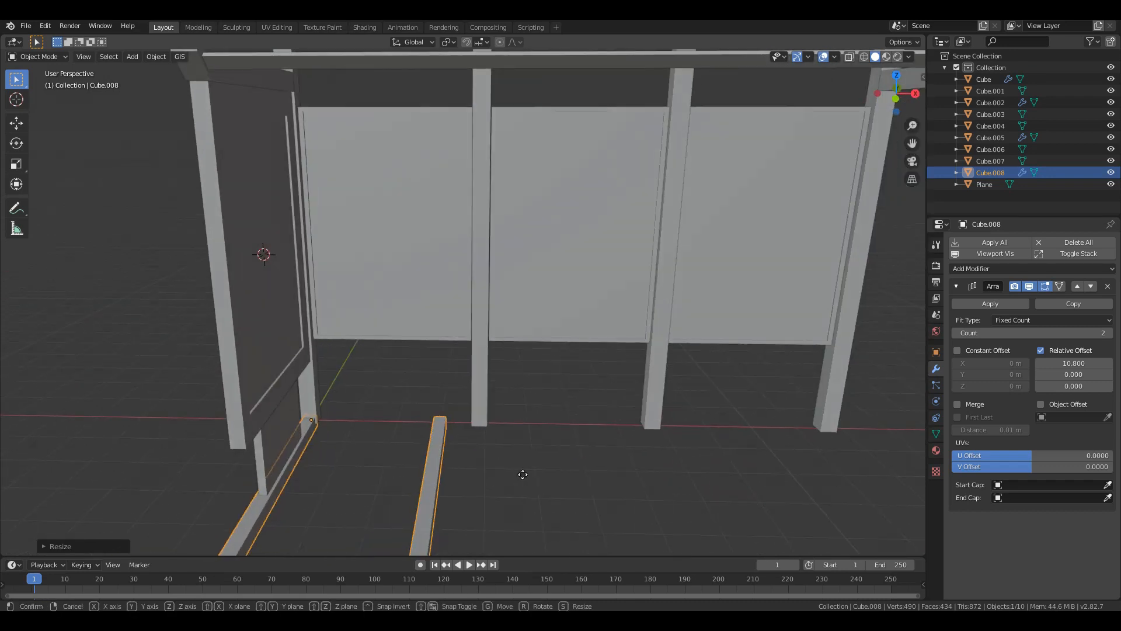
key(x)
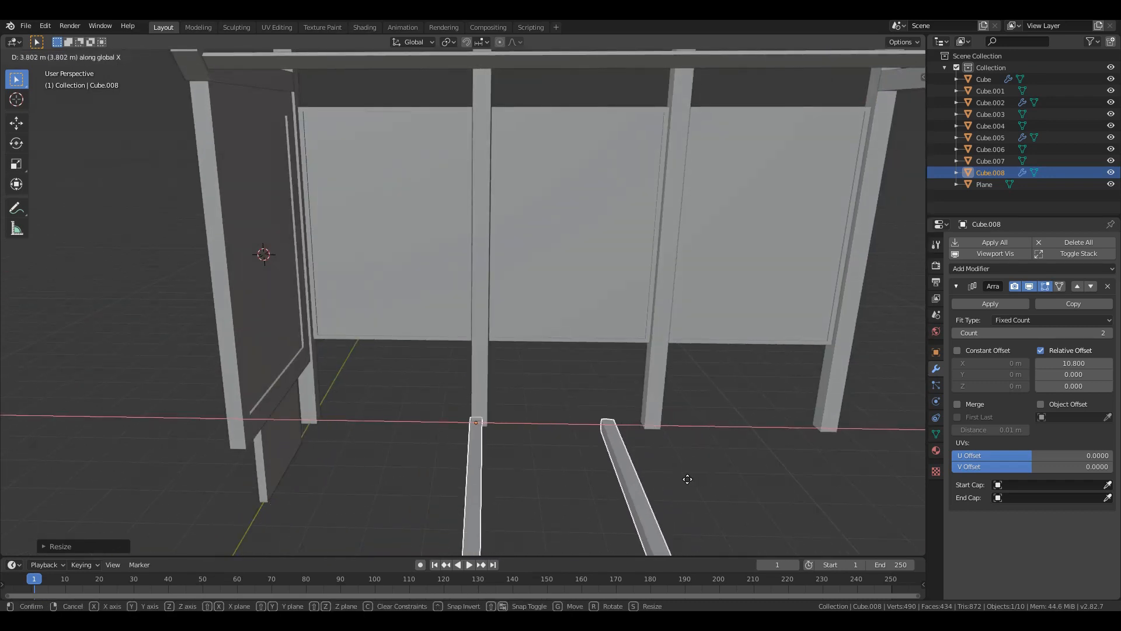
click(691, 478)
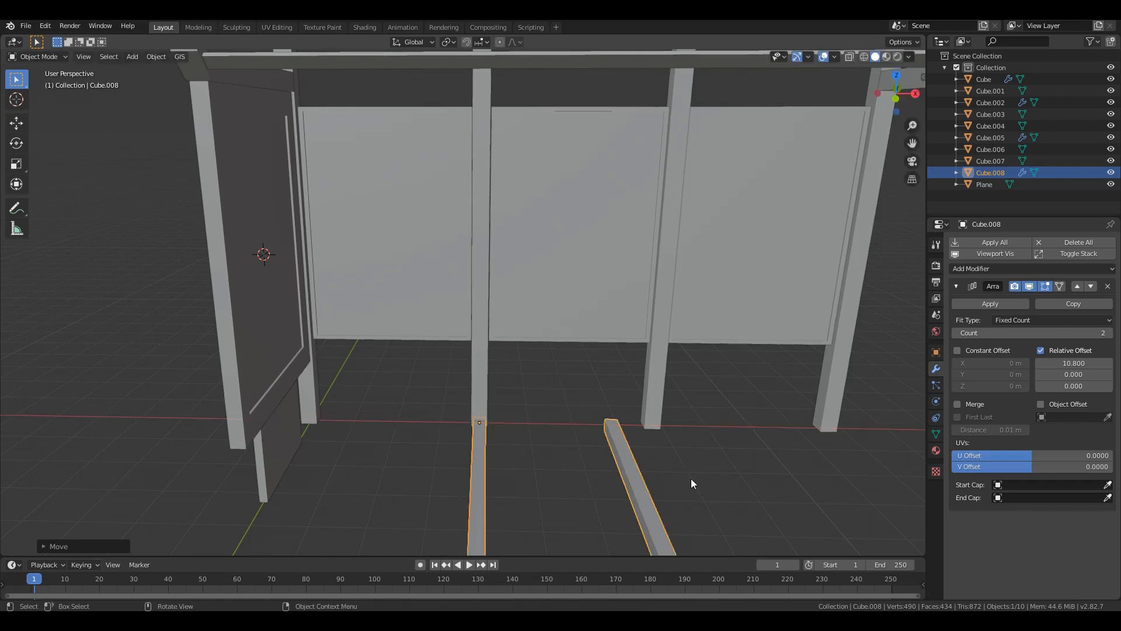
click(1108, 332)
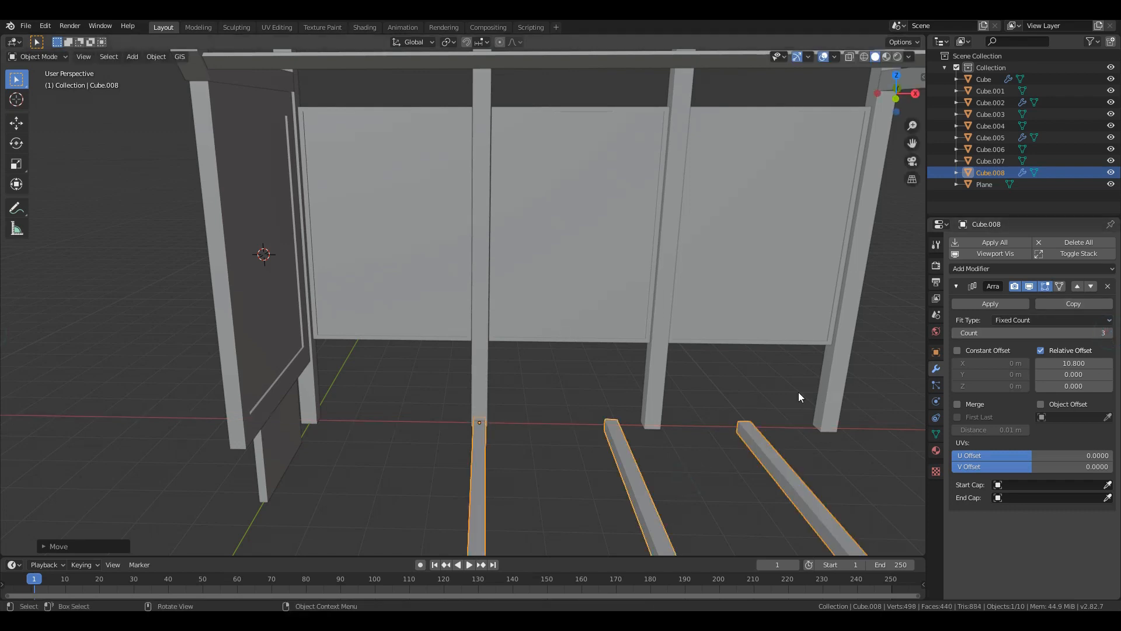
Step: Scale the three horizontal members to about 0.79 and raise them about 1.97 m along global Z to the rear panels' lower edge
shift+middle_drag(527, 459, 471, 413)
scroll(506, 423, up, 2)
key(s)
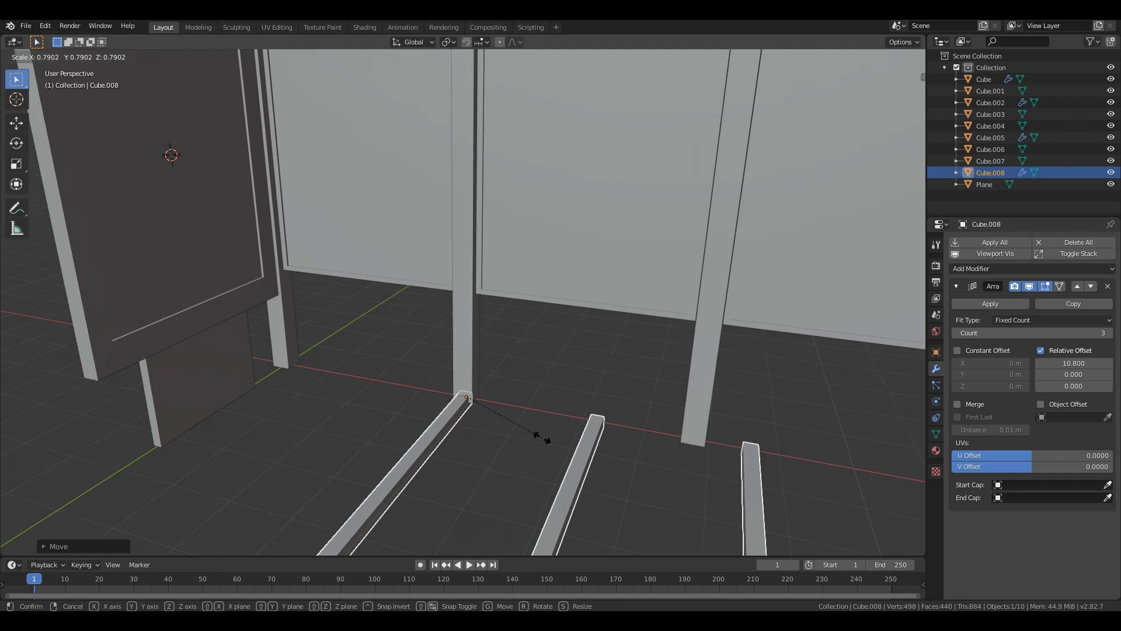
click(542, 437)
key(g)
key(z)
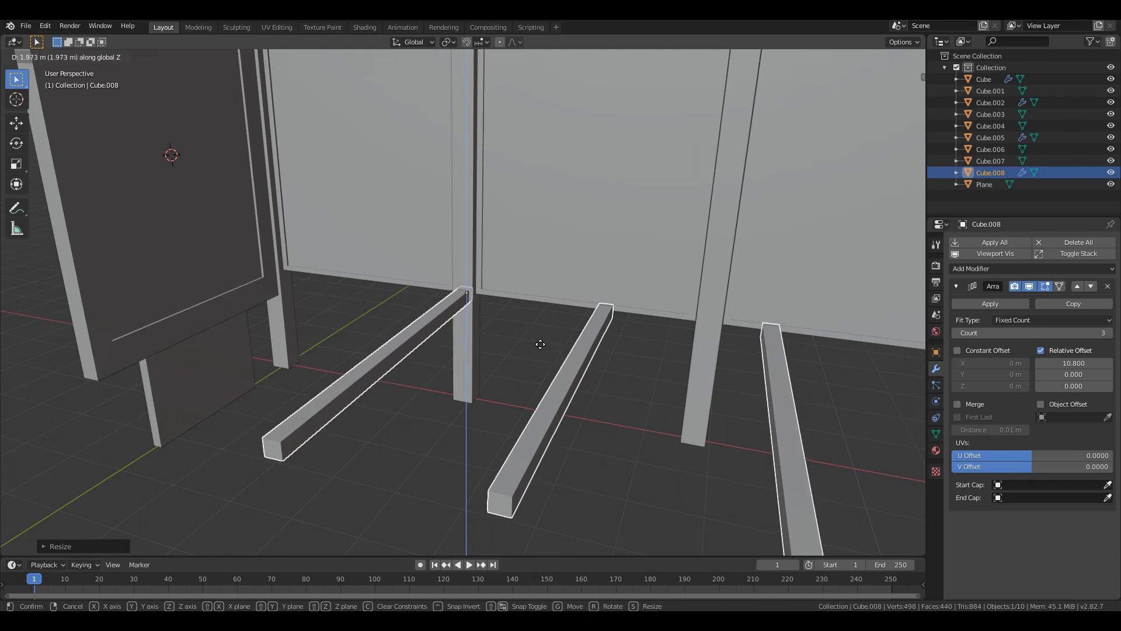
click(541, 345)
Step: Set the array's relative X offset to 17.8 to line the horizontal members up with the rear posts
middle_drag(626, 359, 686, 355)
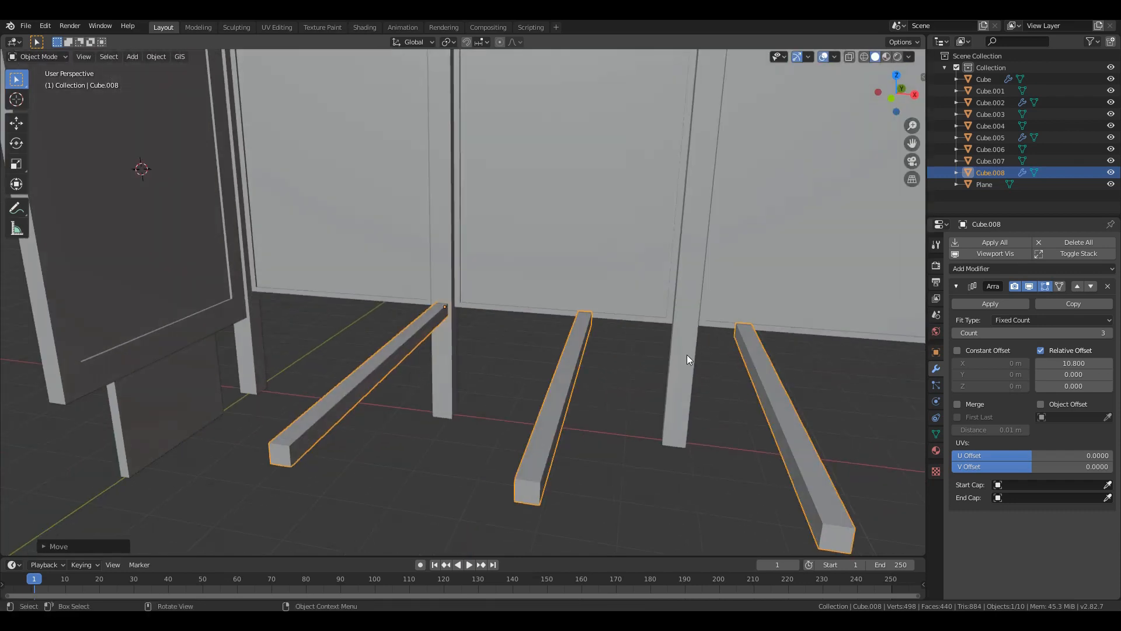
drag(1077, 361, 1100, 361)
middle_drag(773, 375, 258, 350)
Step: In Edit Mode, move the front end face of the first horizontal member back toward its post to shorten the members
key(Tab)
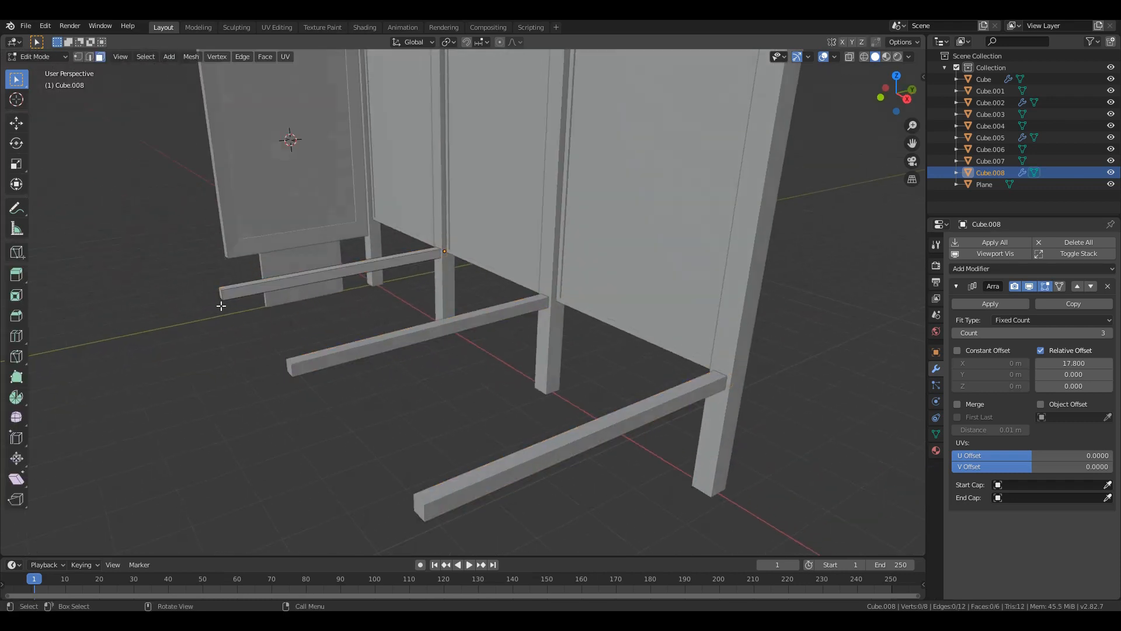
scroll(223, 286, up, 1)
shift+middle_drag(228, 303, 577, 335)
click(345, 311)
key(g)
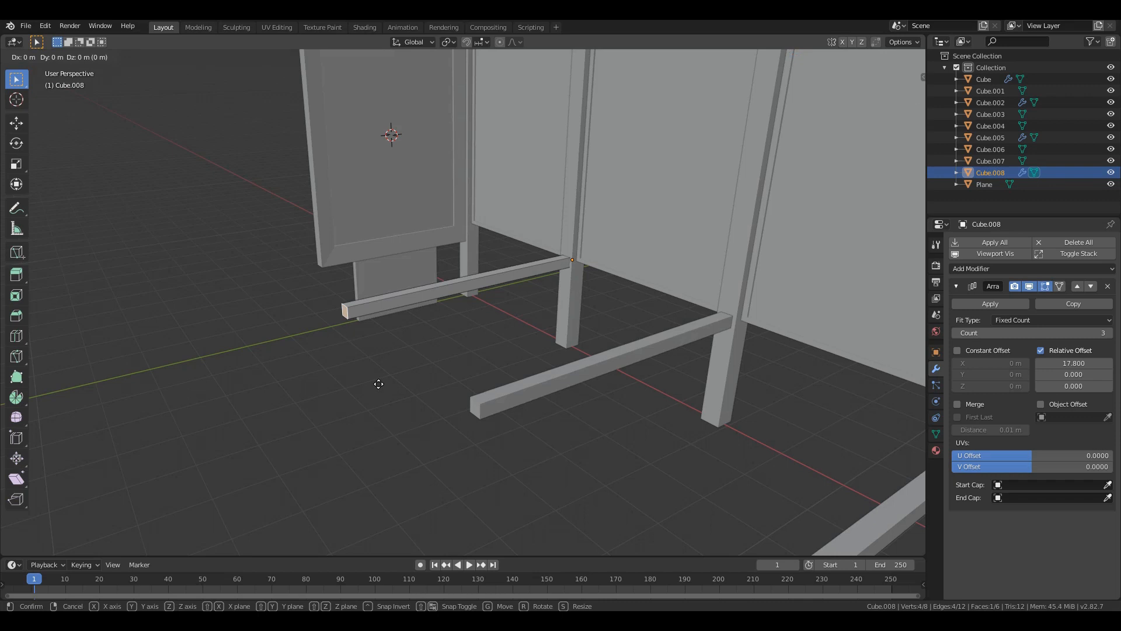
click(507, 338)
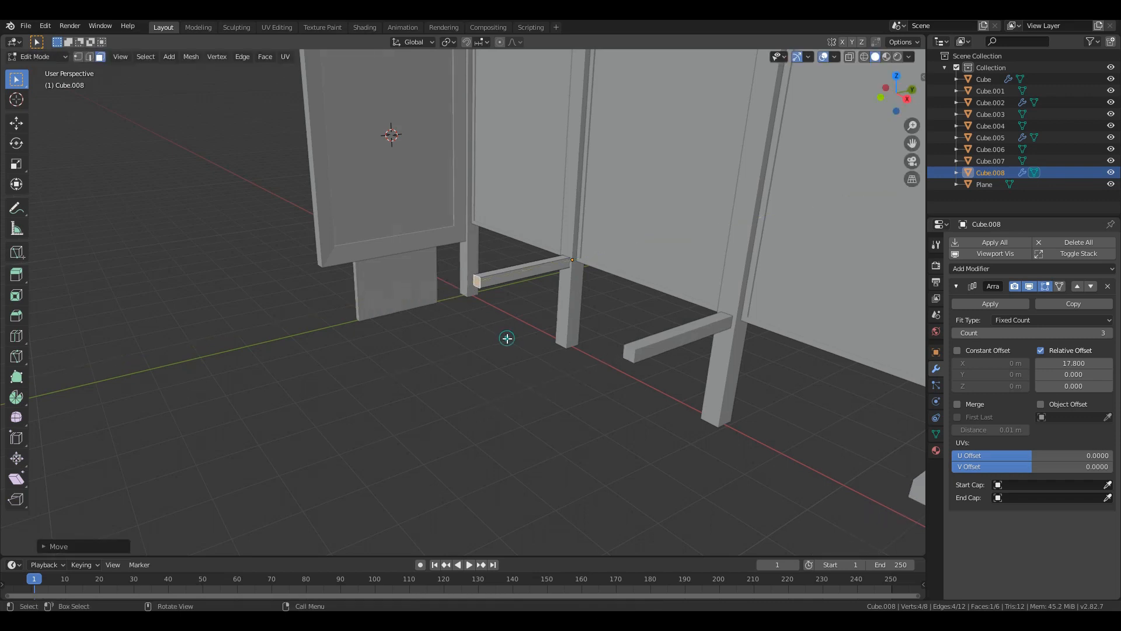
Step: From the right view, move the member's end face slightly further along Y toward the post and return to Object Mode
key(KP_3)
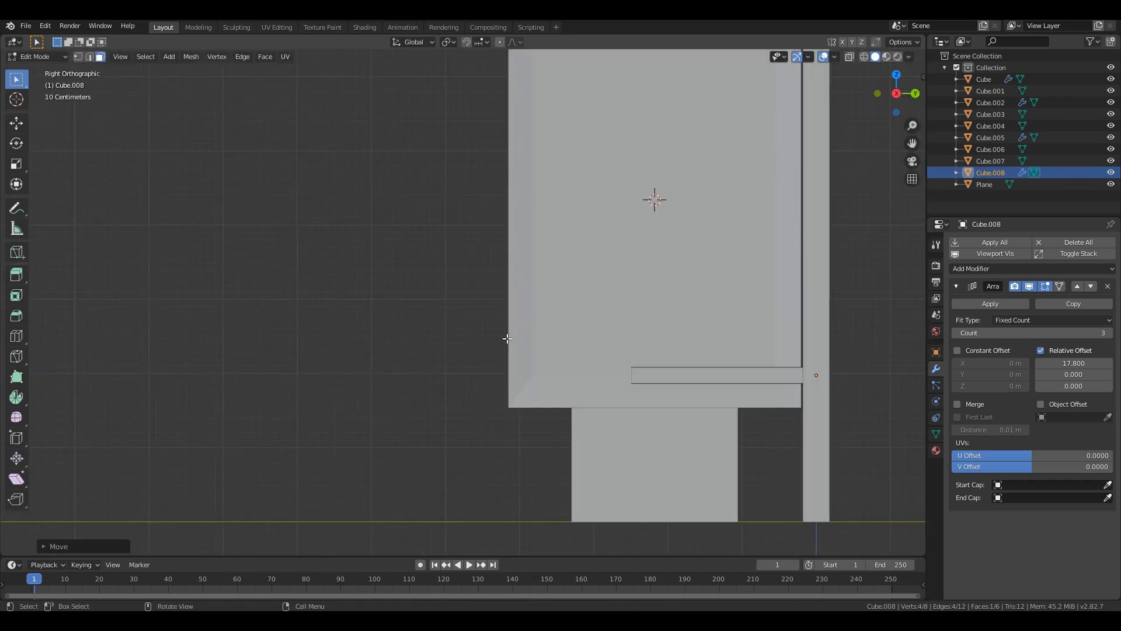
shift+middle_drag(686, 361, 511, 353)
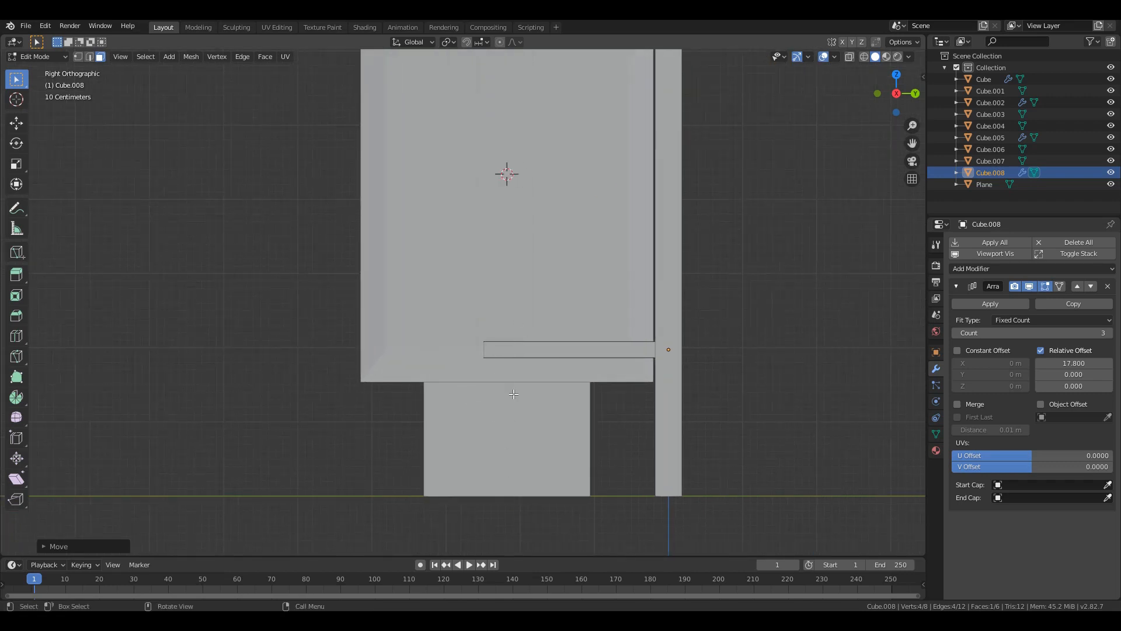
key(g)
key(y)
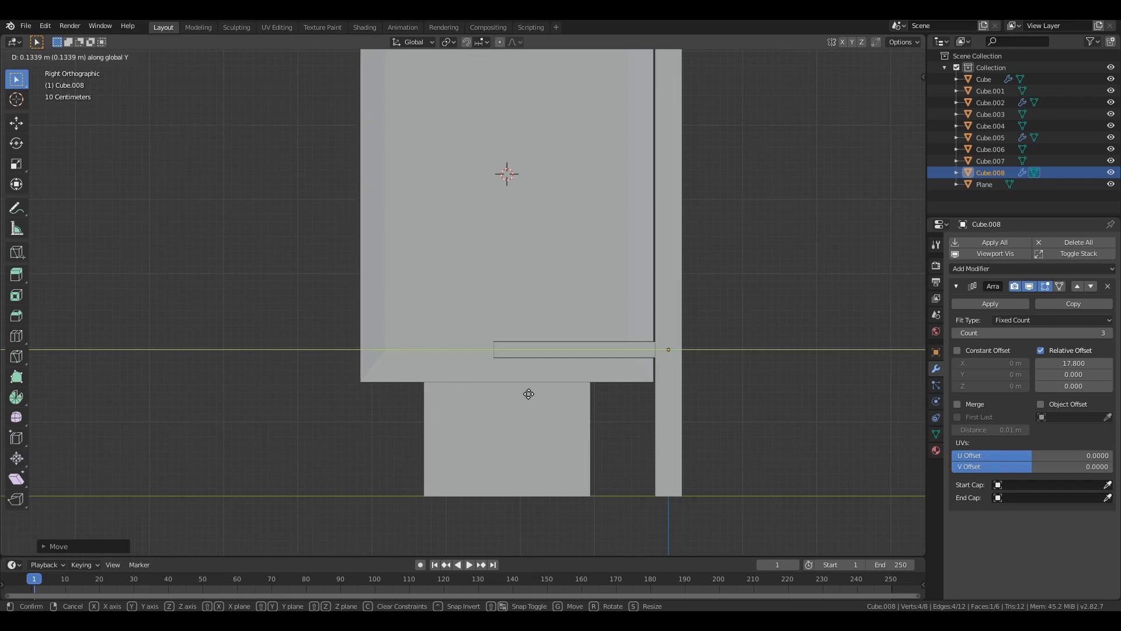
click(532, 394)
middle_drag(436, 419, 462, 402)
key(Tab)
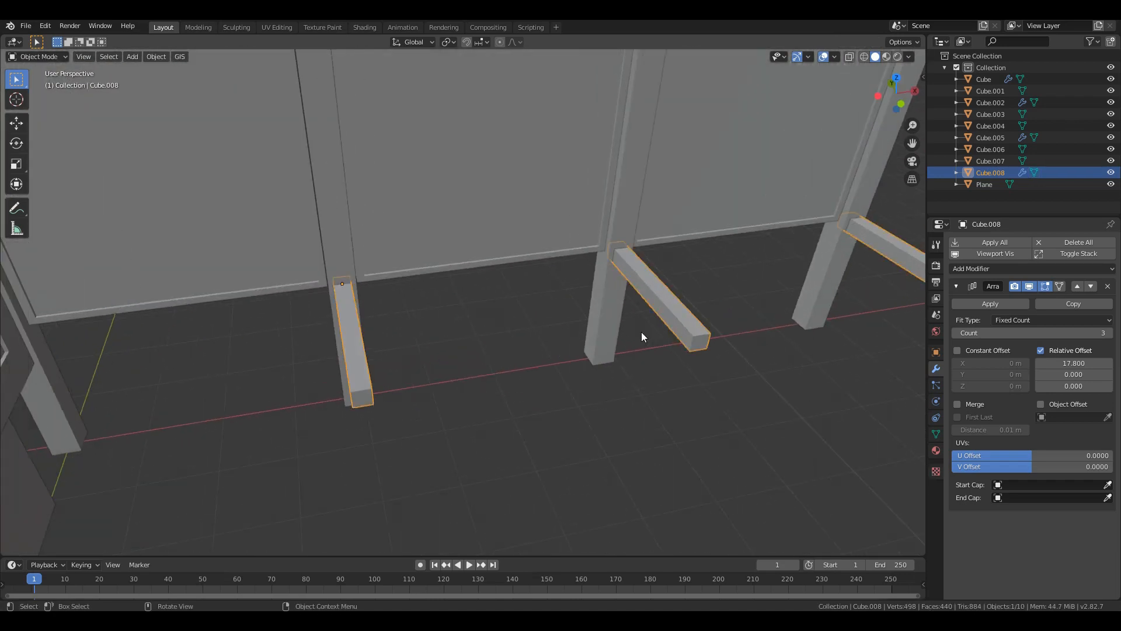
Step: Snap the 3D cursor to the selected member's origin and add a cylinder mesh there
middle_drag(612, 329, 339, 377)
key(shift+s)
click(324, 440)
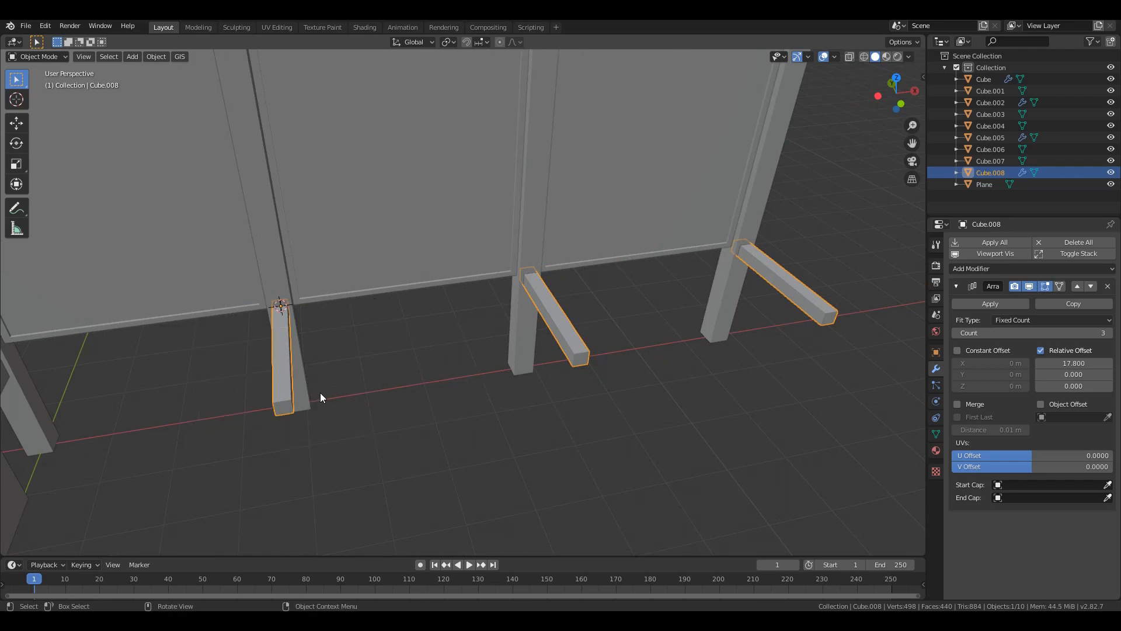
key(shift+a)
mouse_move(316, 372)
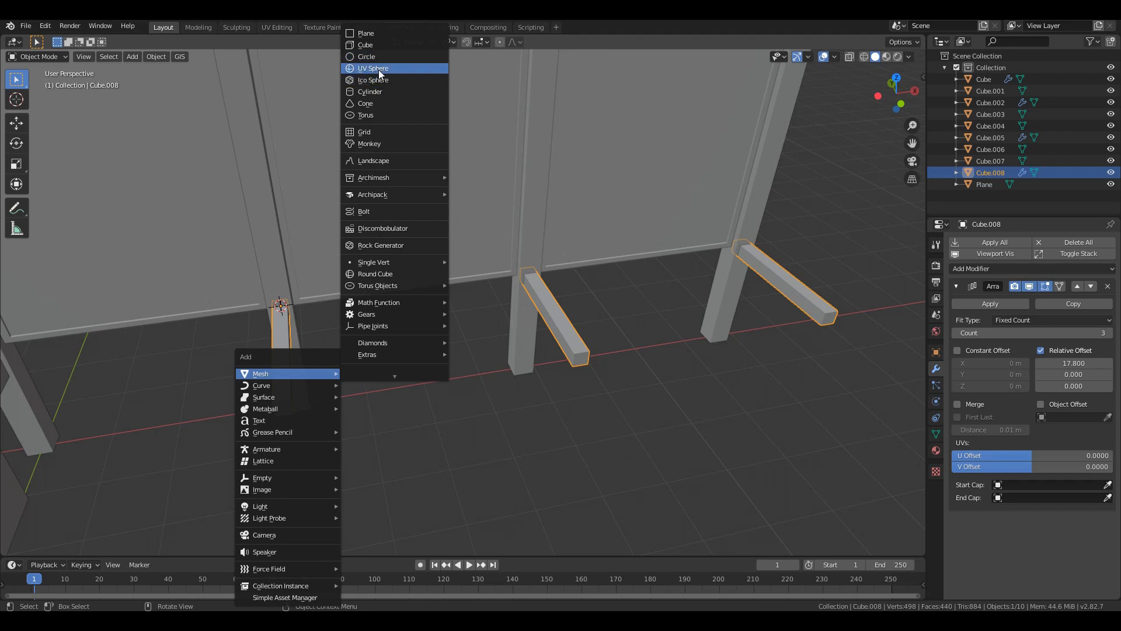
click(383, 92)
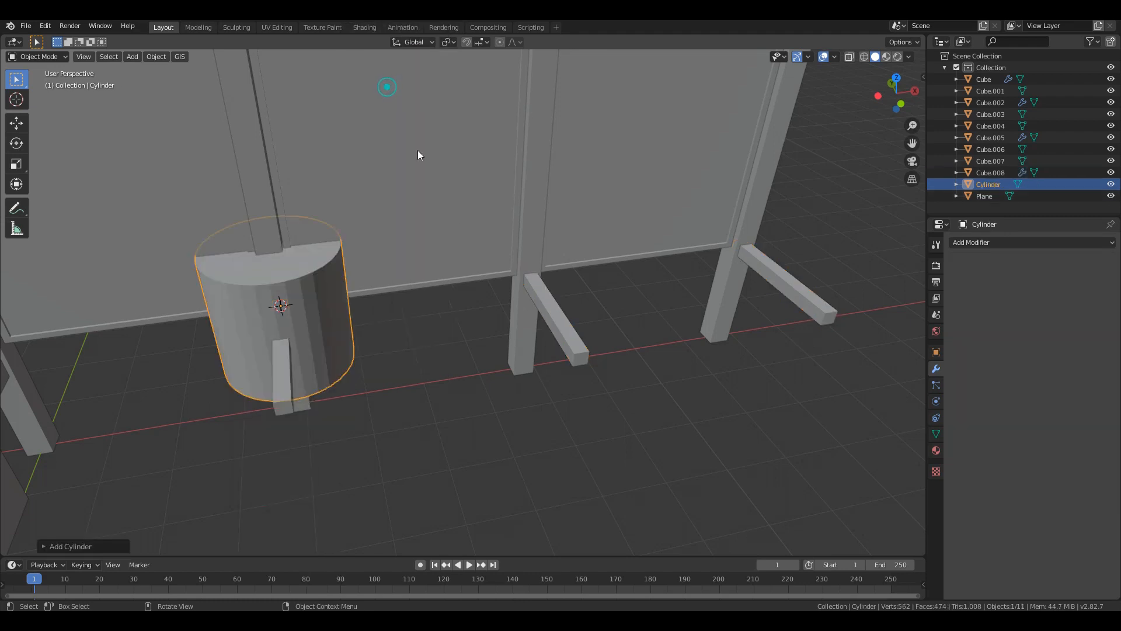
Step: Rotate the cylinder 90 degrees about the global Y axis and scale it down to about the member's thickness
text(ry)
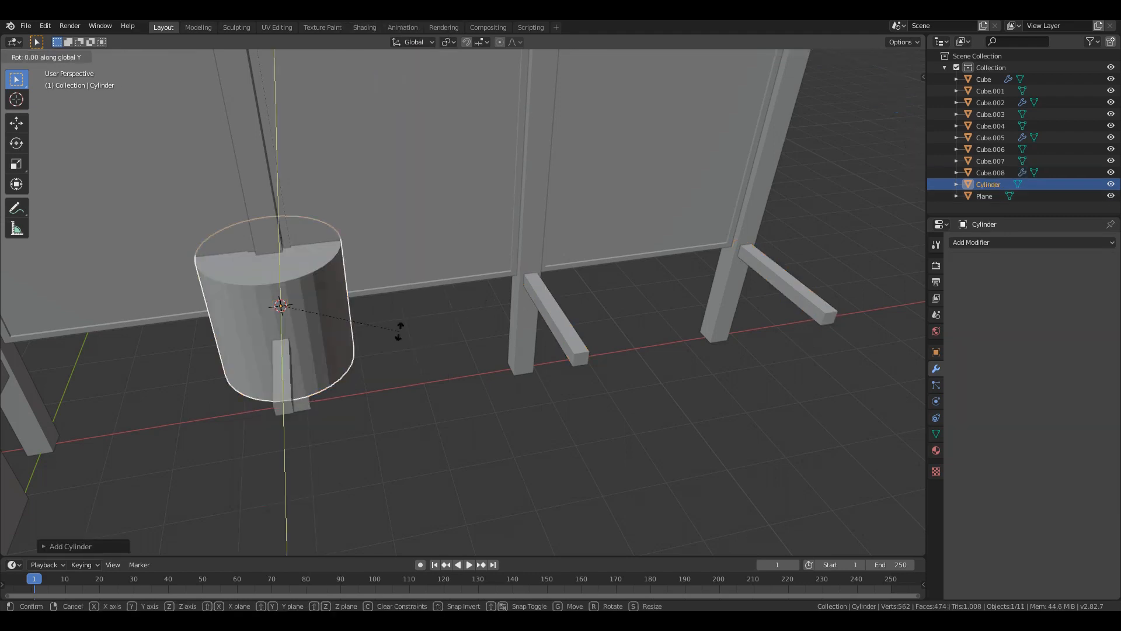
text(90)
key(Return)
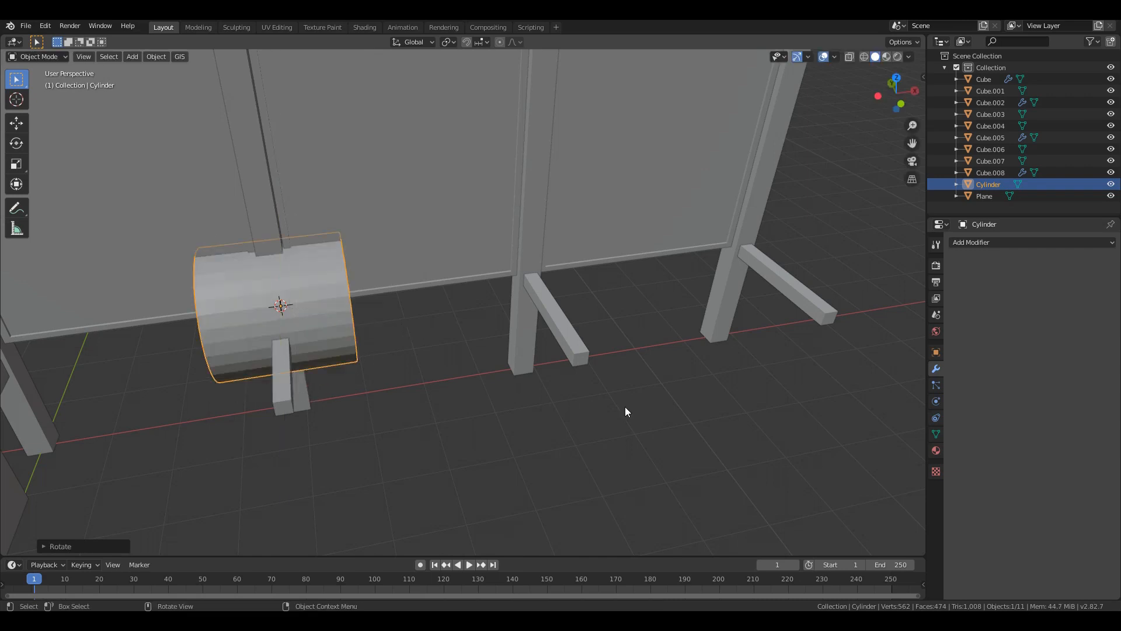
key(s)
click(317, 334)
scroll(308, 337, up, 1)
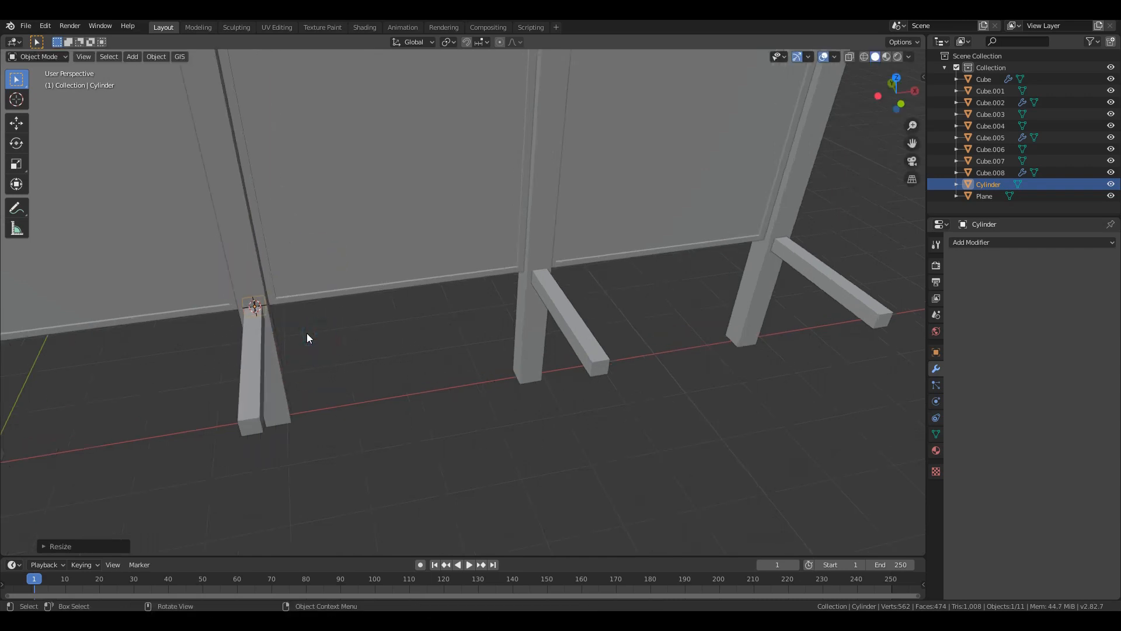
scroll(306, 333, up, 1)
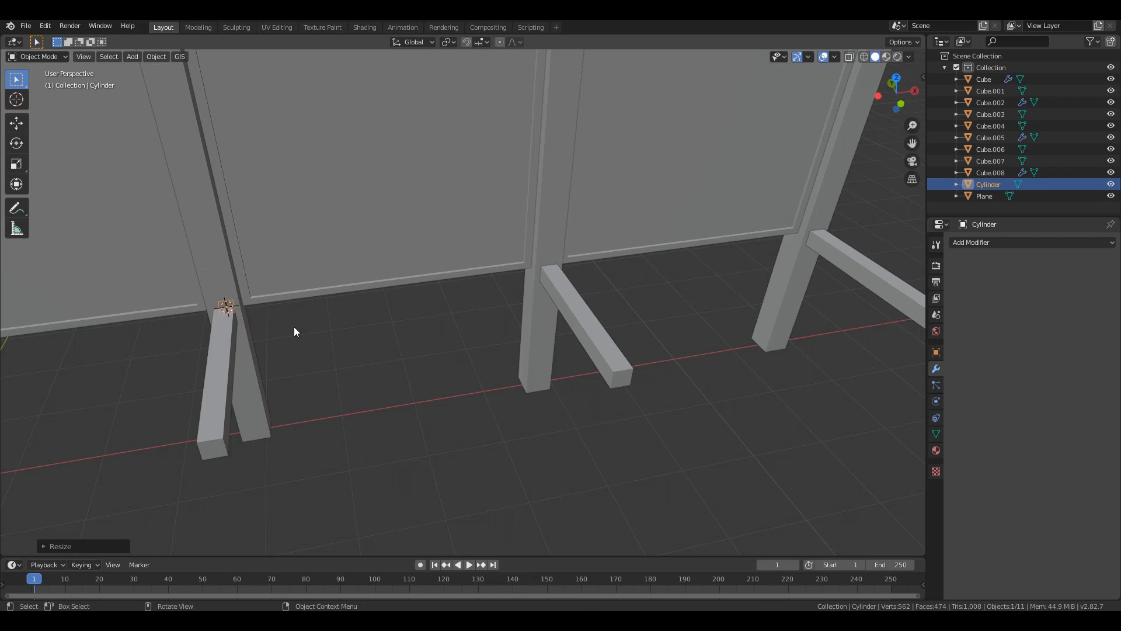
Step: Move the cylinder forward along the first horizontal member and stretch it along X into a thin crosswise rod
key(g)
key(z)
click(289, 362)
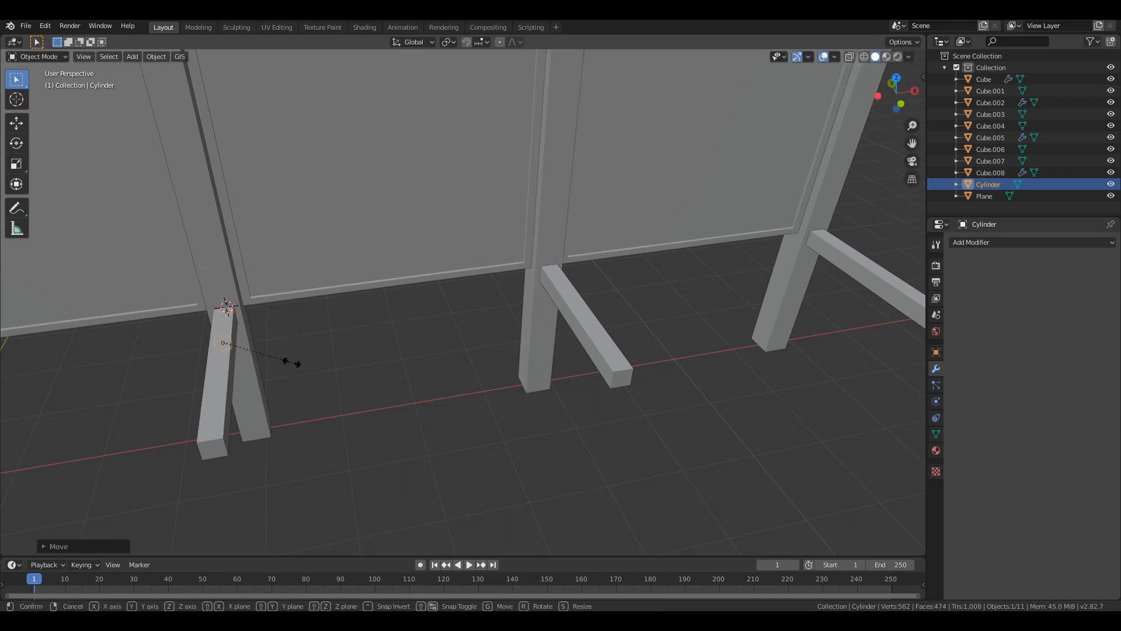
key(s)
key(x)
click(145, 326)
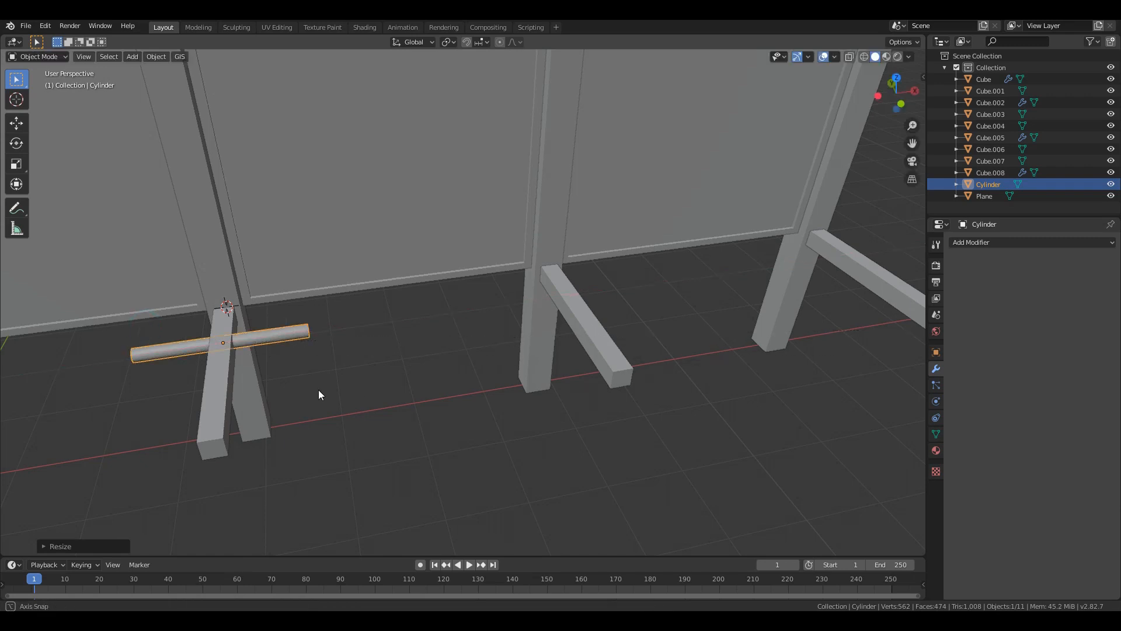
Step: Scale the crosswise rod down slightly in all directions
middle_drag(318, 393, 323, 380)
key(s)
click(498, 377)
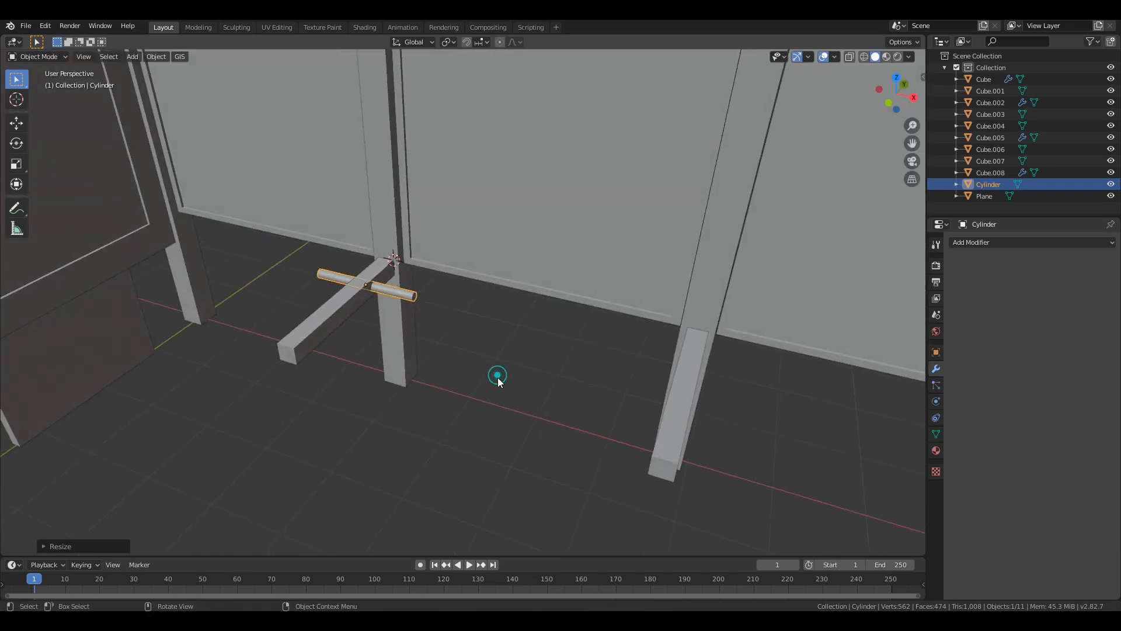
Step: In a wireframe top view, move the rod along X to centre it on the middle horizontal member
middle_drag(424, 387, 494, 405)
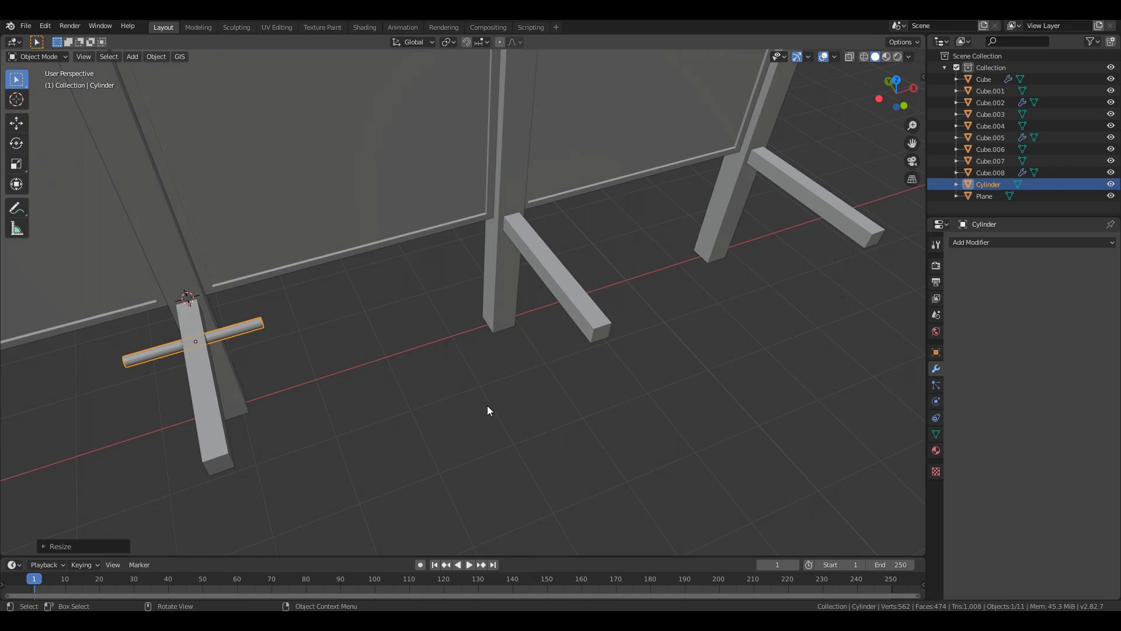
key(KP_7)
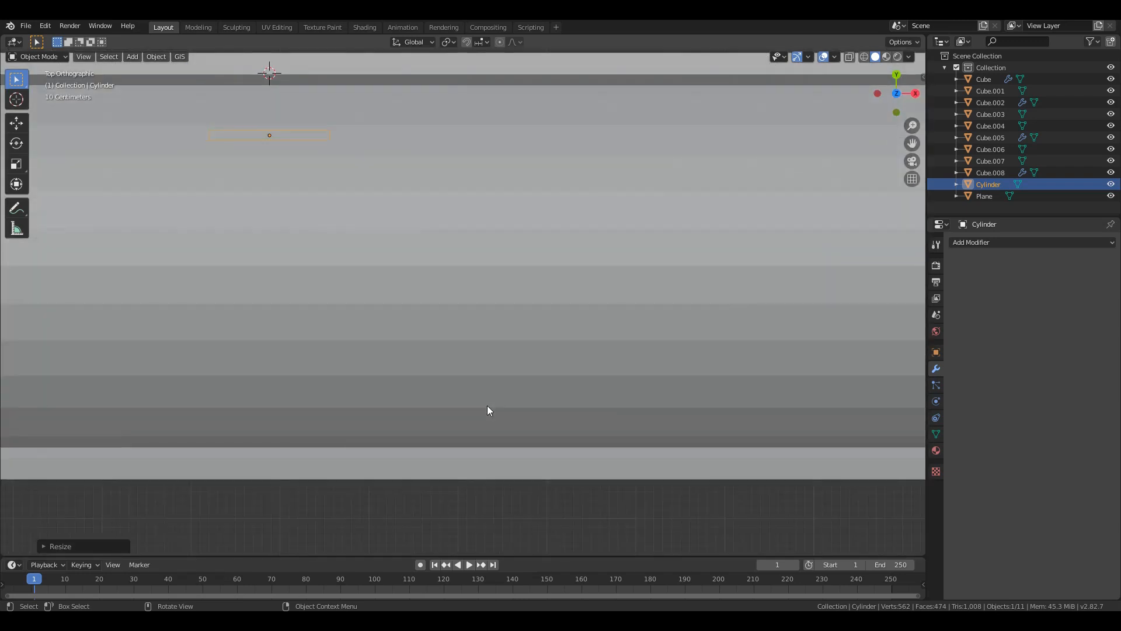
key(z)
click(509, 321)
shift+middle_drag(310, 259, 349, 367)
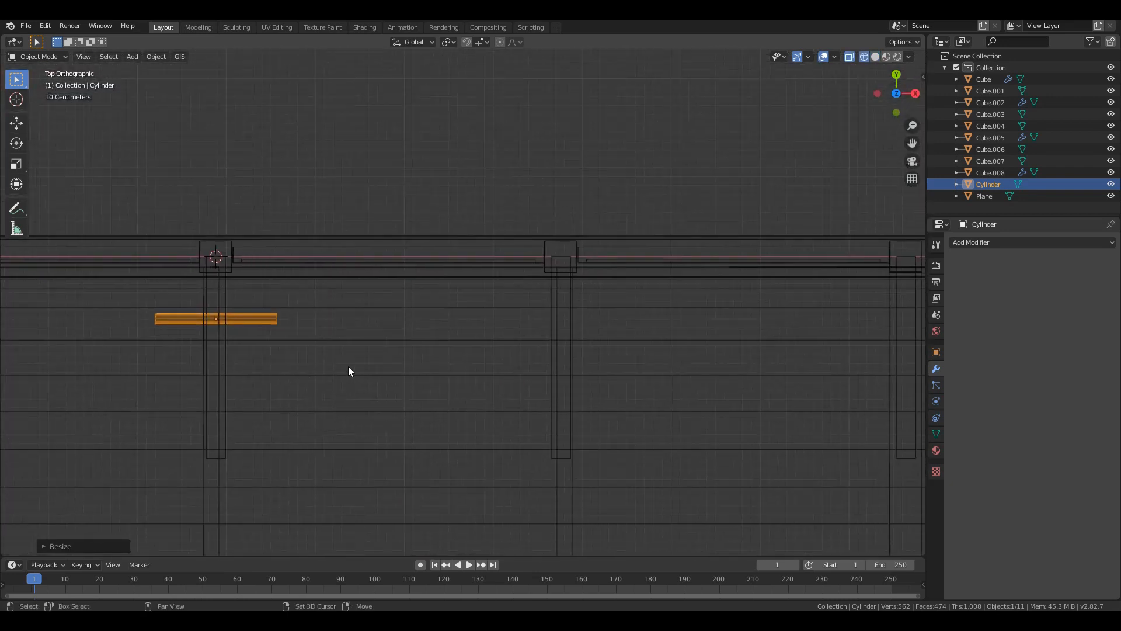
key(g)
key(x)
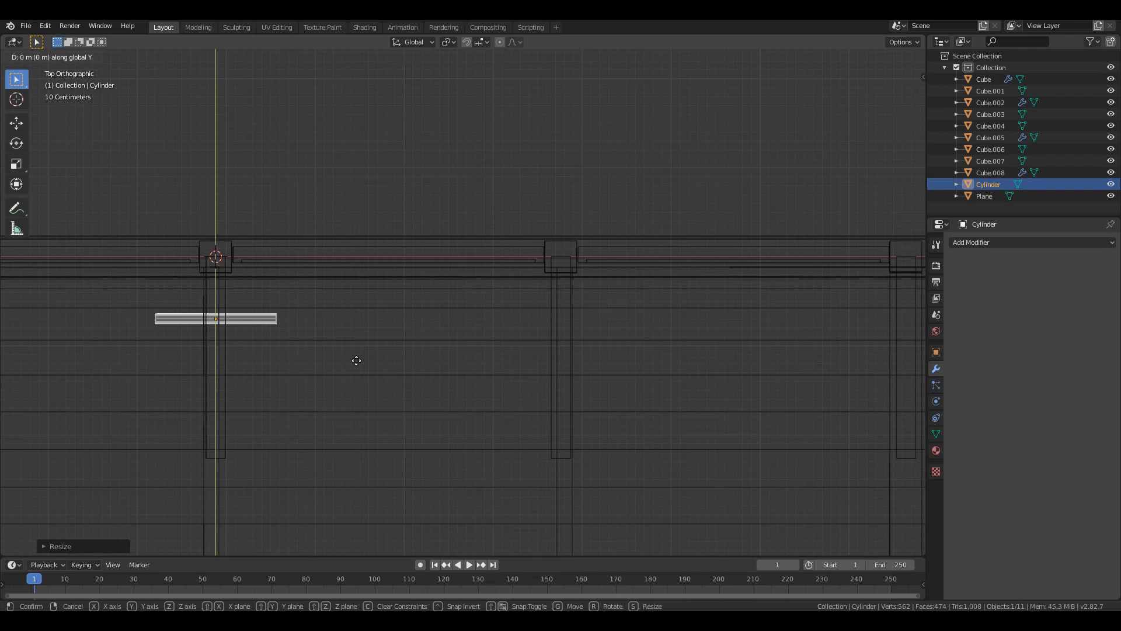
click(703, 355)
shift+middle_drag(705, 358, 421, 377)
Step: Stretch the rod along X so it spans from the first to the third horizontal member
key(s)
key(x)
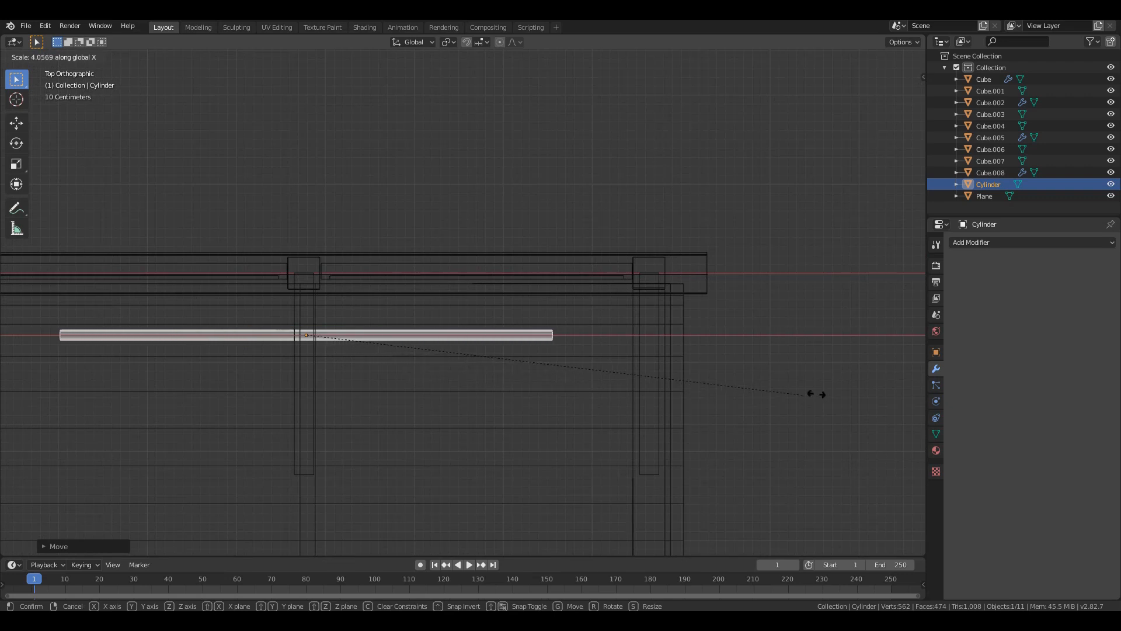
click(72, 395)
Step: Nudge the lengthened rod slightly in the negative X direction to centre its ends between the outer members
scroll(268, 396, down, 2)
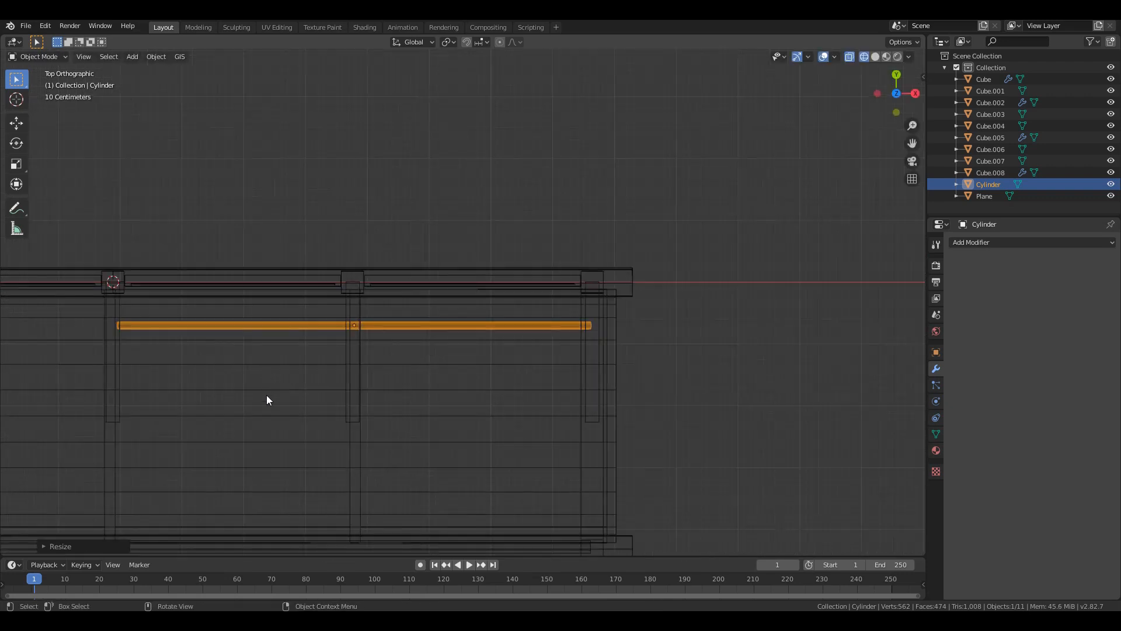
shift+middle_drag(269, 418, 349, 423)
scroll(362, 417, up, 2)
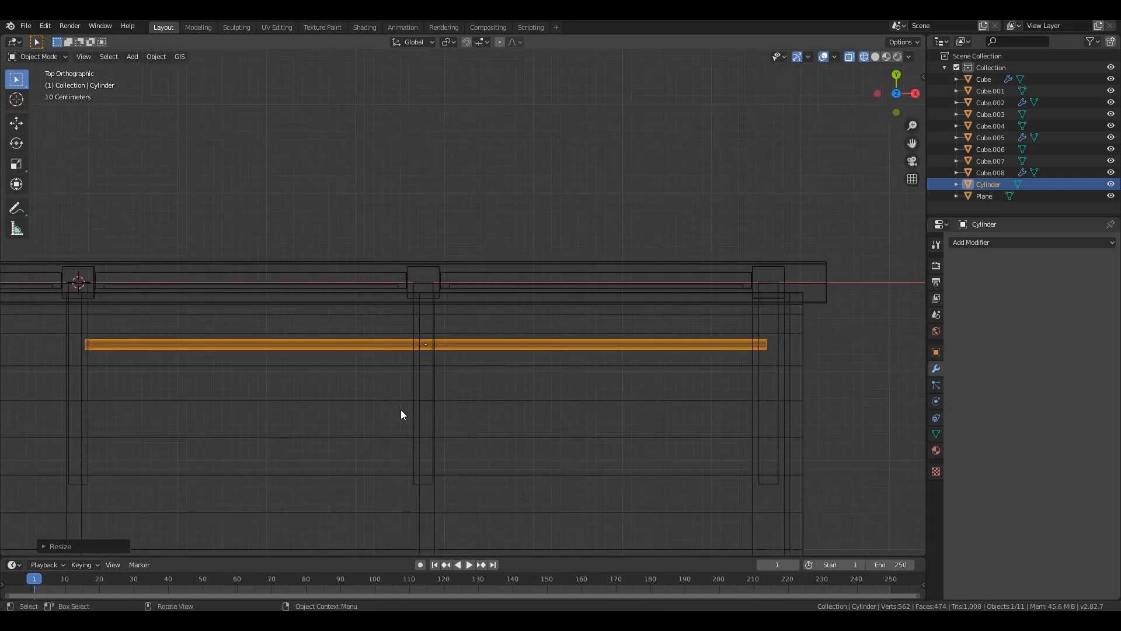
key(g)
key(x)
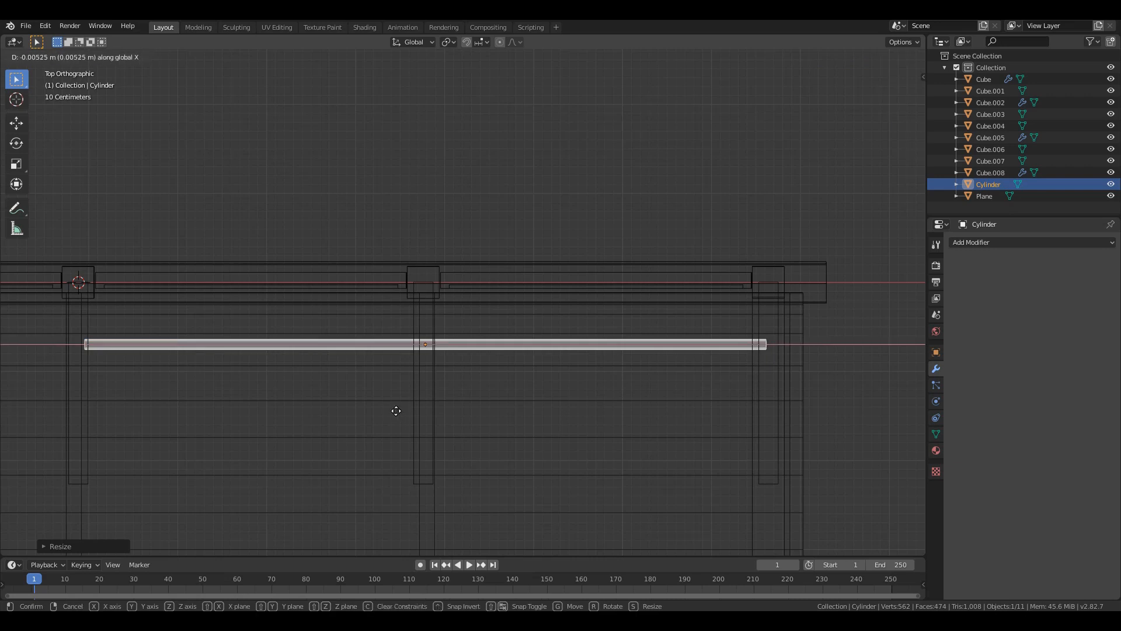
click(391, 411)
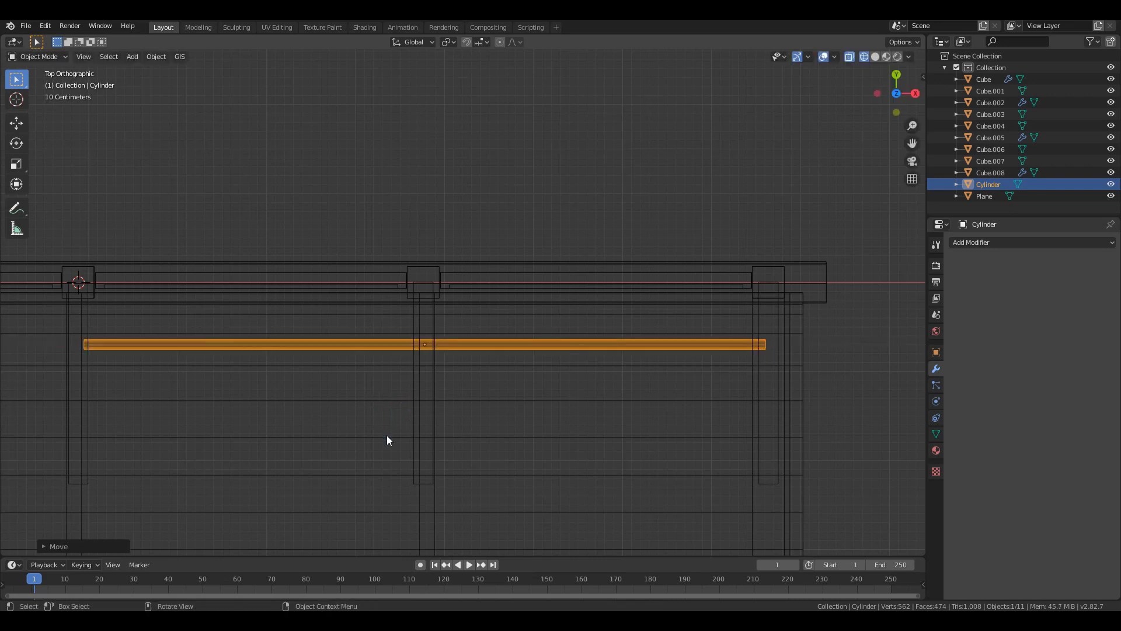
Step: In solid shading, move the crosswise rod slightly along Y towards the shelter's back panels
scroll(386, 436, down, 2)
middle_drag(418, 417, 456, 320)
key(z)
click(526, 330)
mouse_move(501, 396)
middle_down()
mouse_move(692, 353)
mouse_move(594, 382)
mouse_move(588, 398)
middle_up()
scroll(588, 399, up, 2)
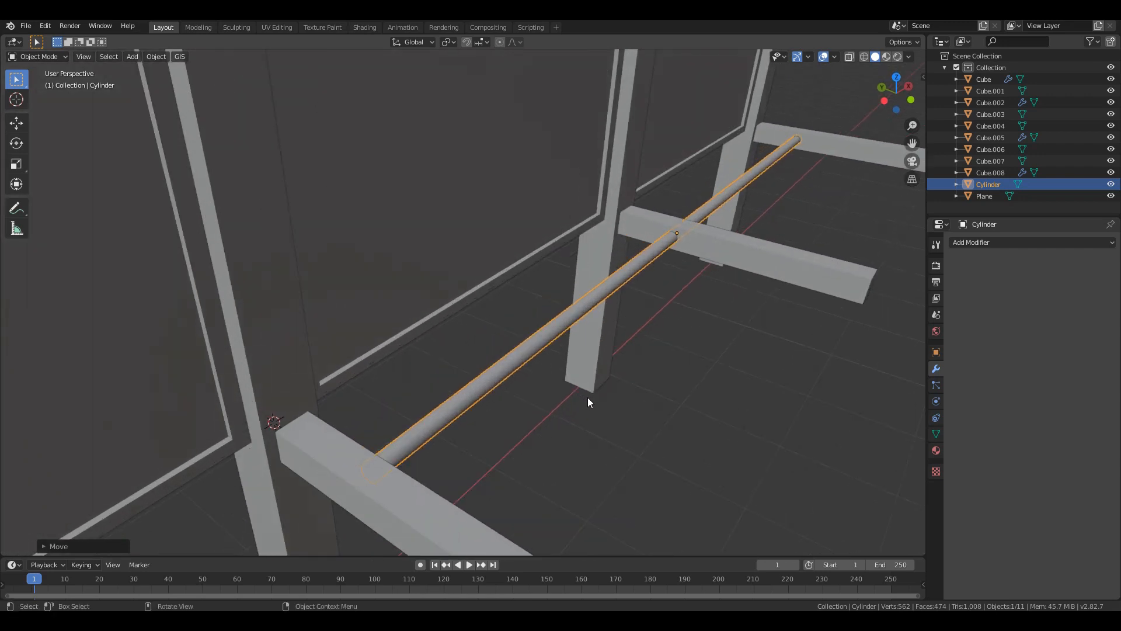
key(g)
key(y)
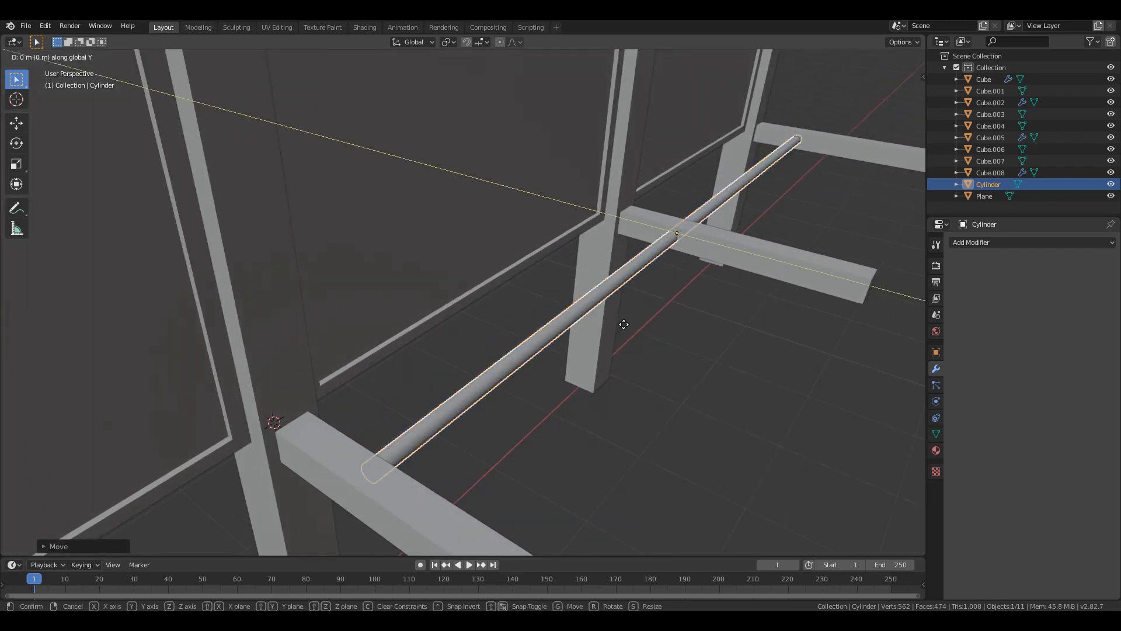
click(608, 318)
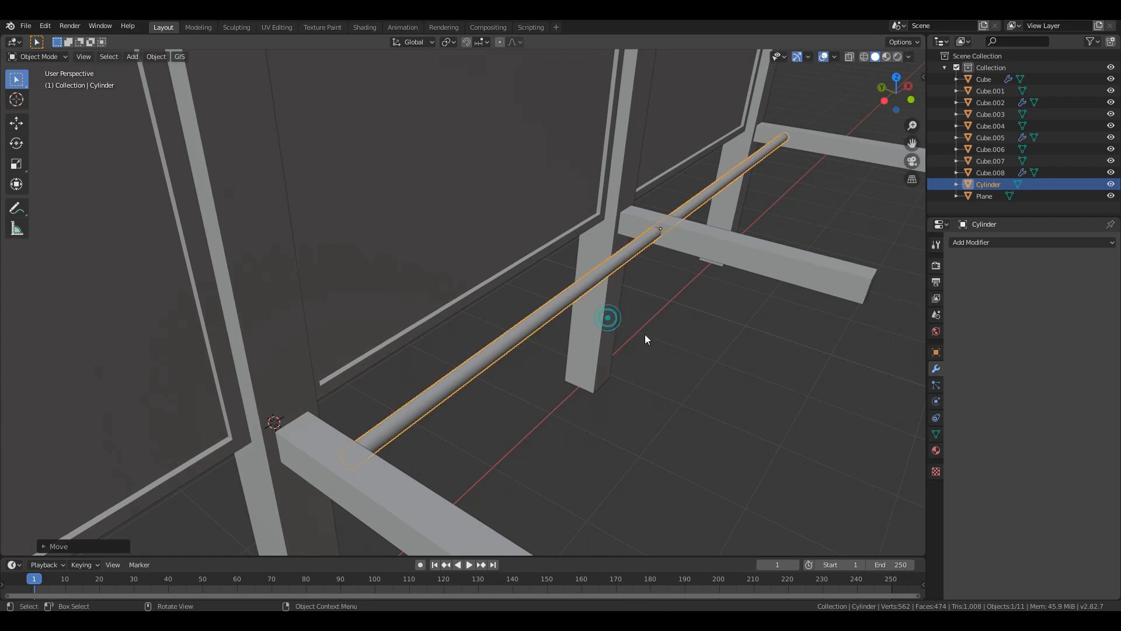
Step: Add an Array modifier to the rod with relative offsets of 0 in X and -1 in Y
shift+middle_drag(766, 328, 731, 320)
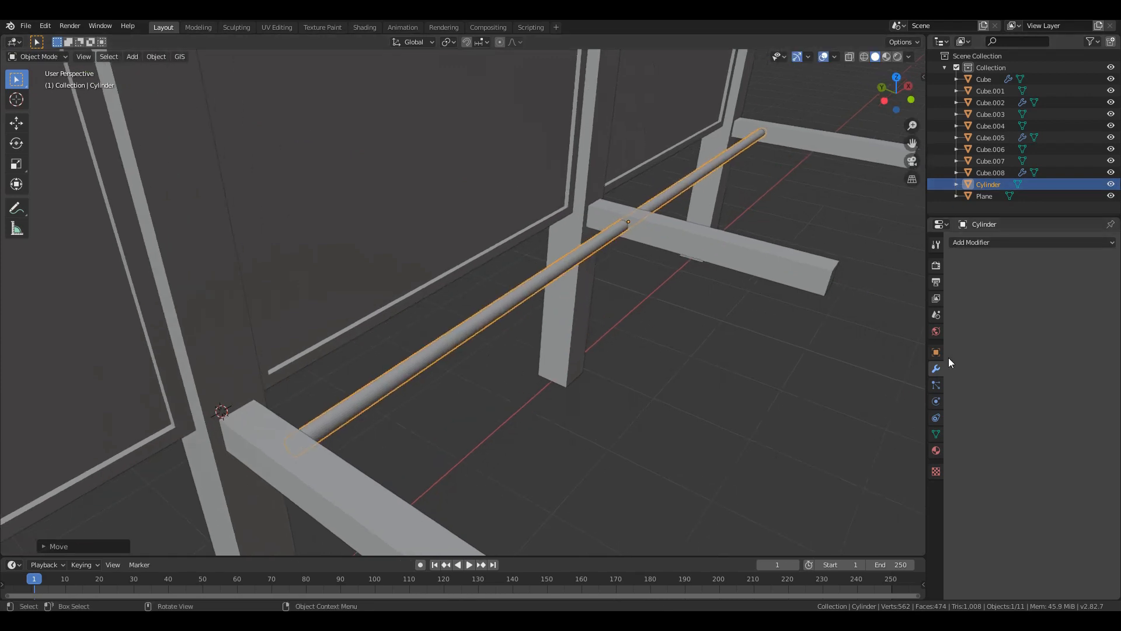
click(973, 243)
click(896, 271)
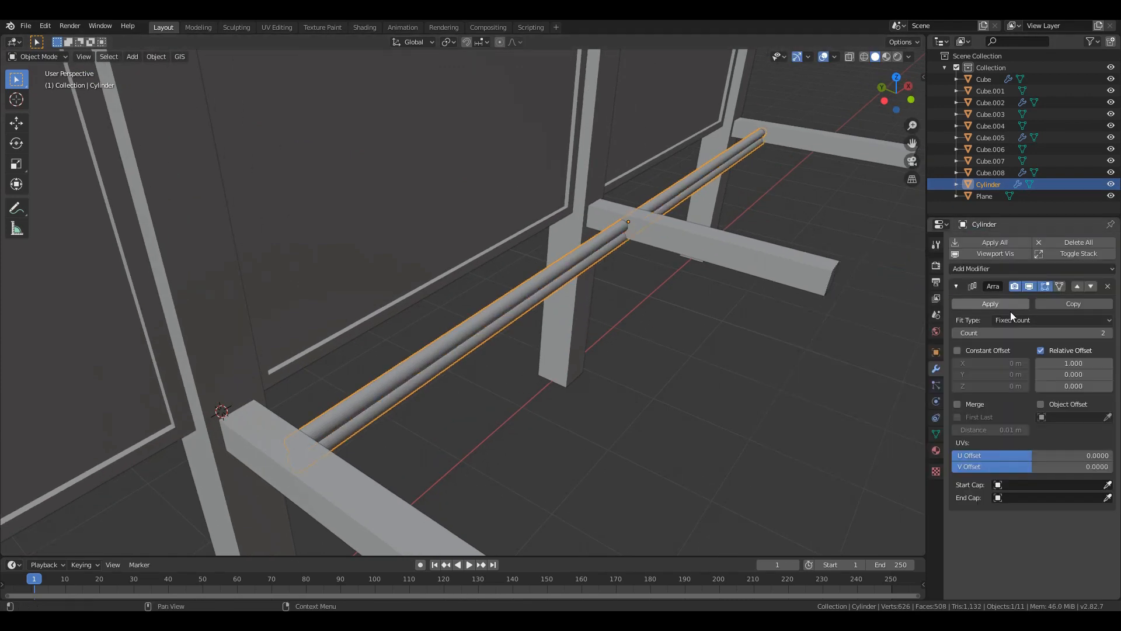
click(1065, 363)
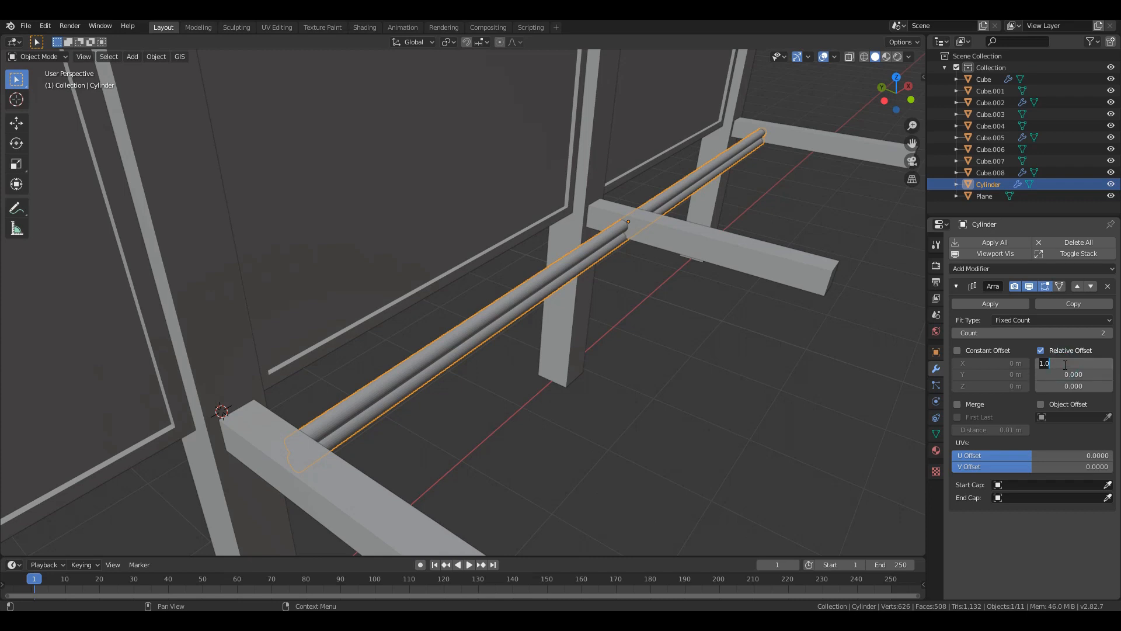
text(0)
key(Tab)
text(1)
key(Return)
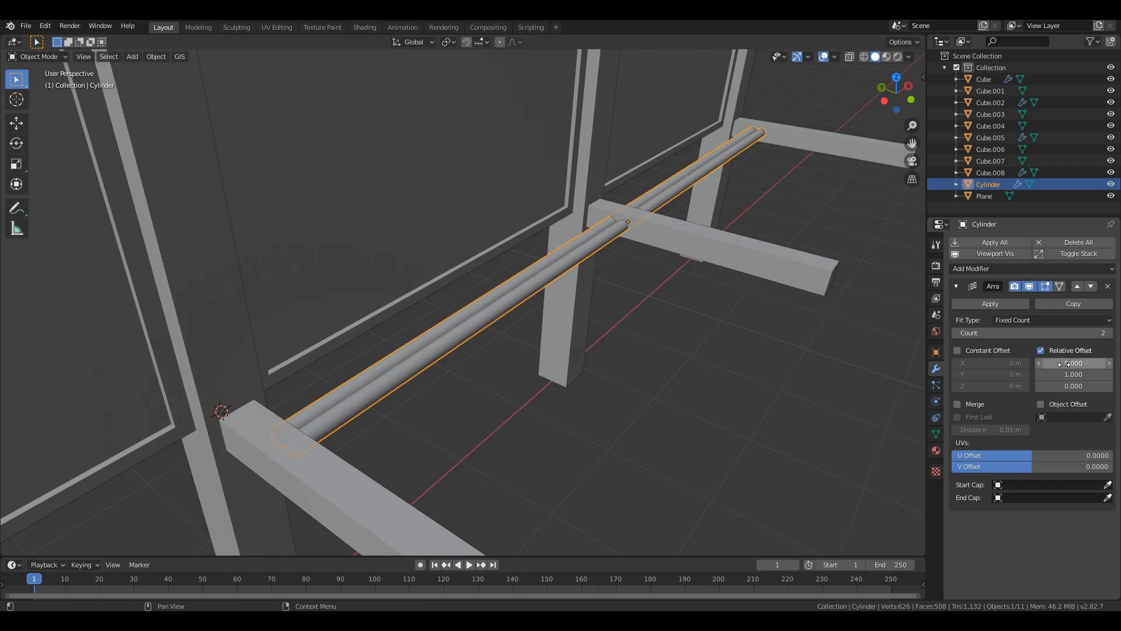
click(1060, 374)
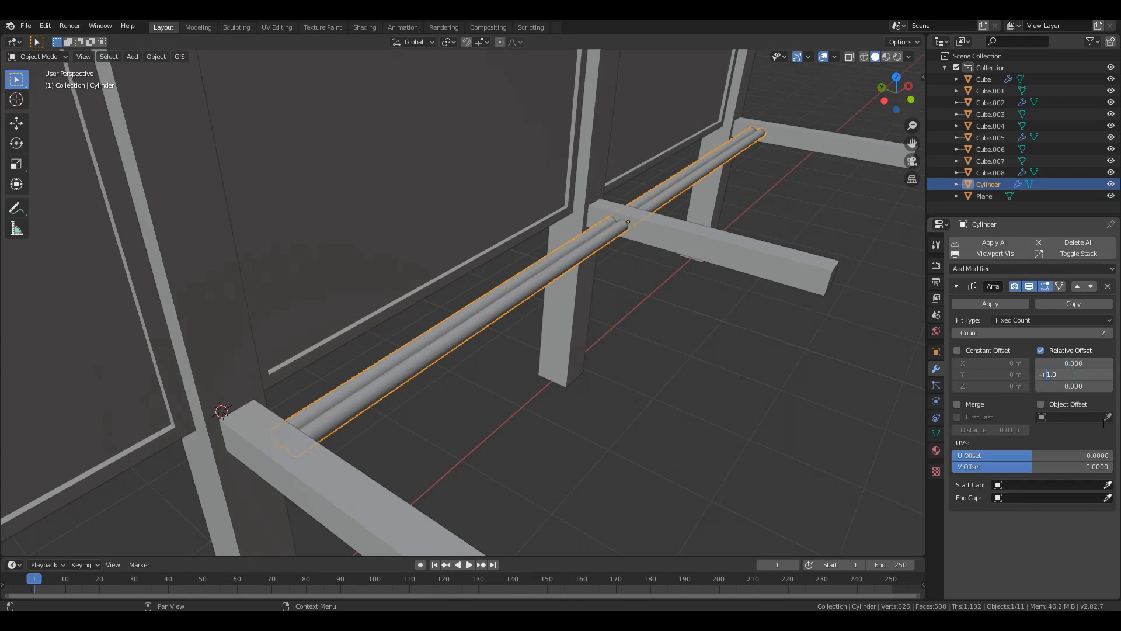
text(-)
key(Return)
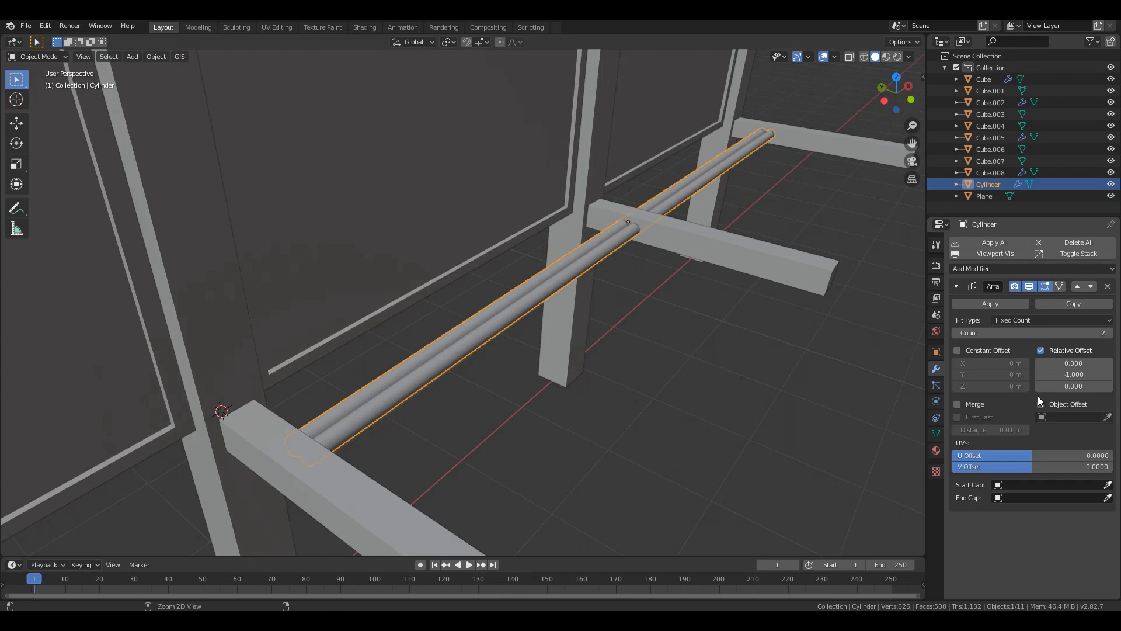
Step: Widen the rod spacing by setting the array's relative Y offset to -2
drag(1074, 377, 1028, 377)
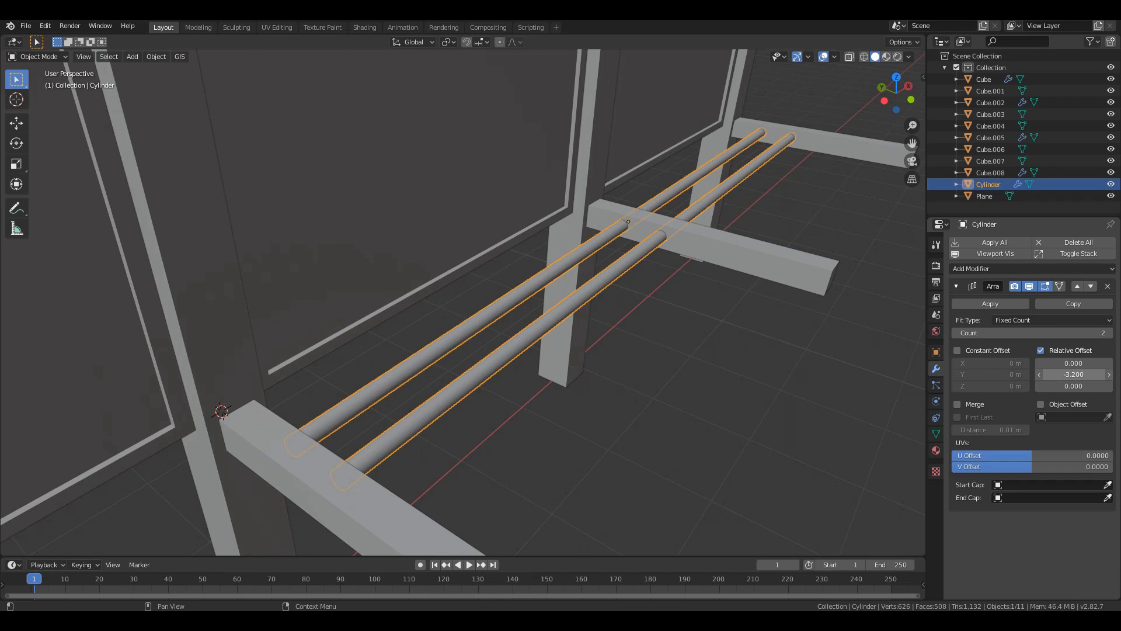
middle_drag(636, 349, 684, 351)
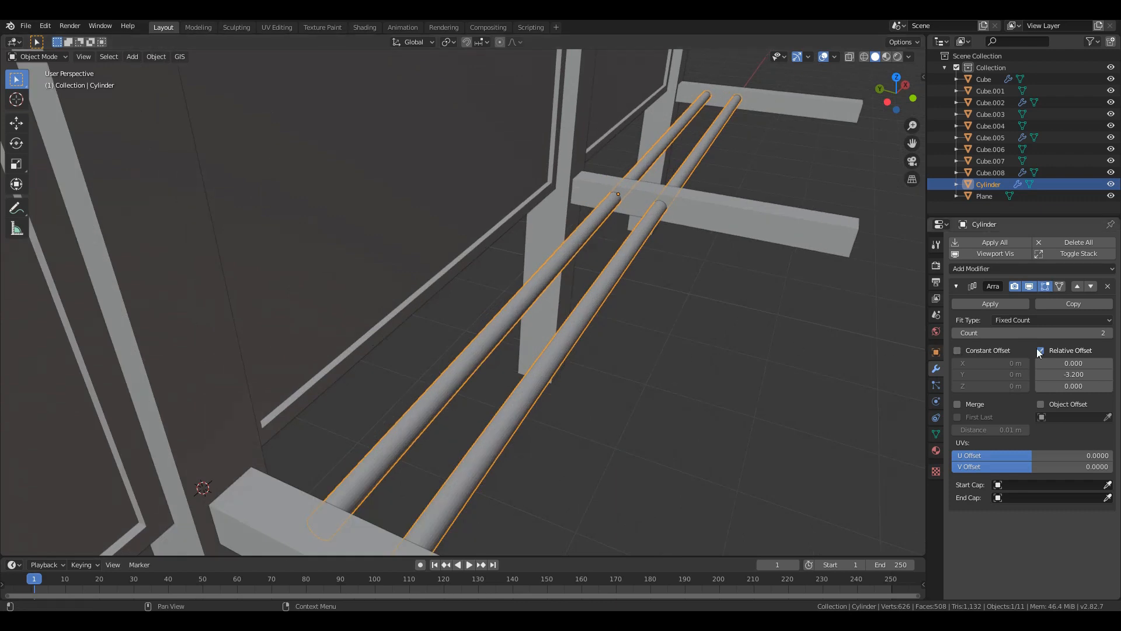
mouse_move(1074, 375)
mouse_down()
mouse_move(1100, 374)
mouse_move(1091, 375)
mouse_up()
click(1091, 374)
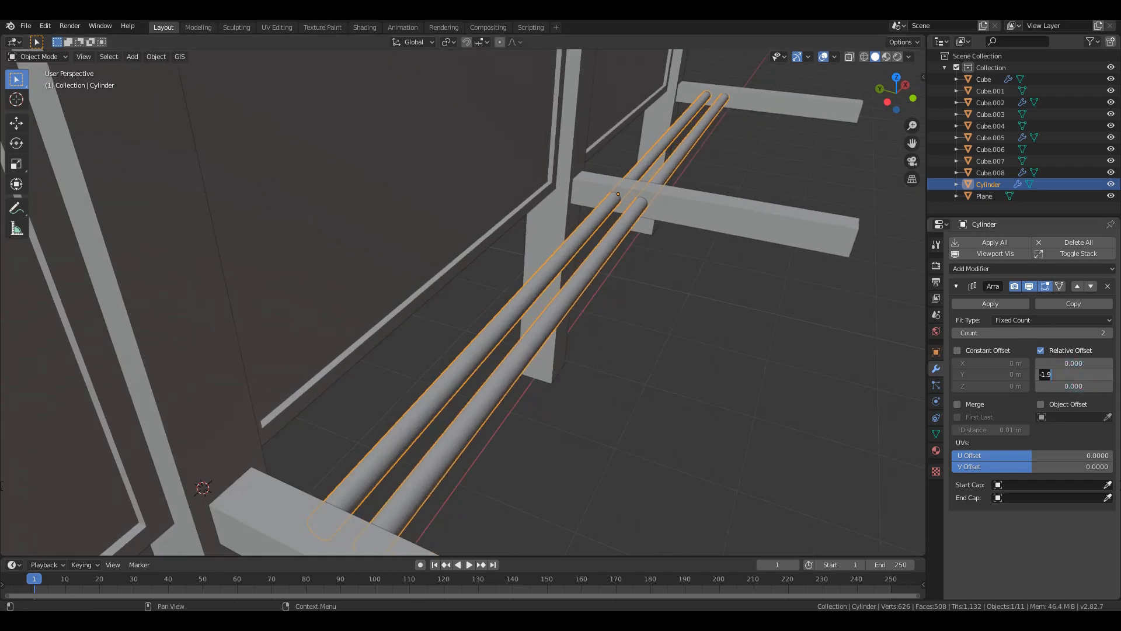
text(-2)
key(Return)
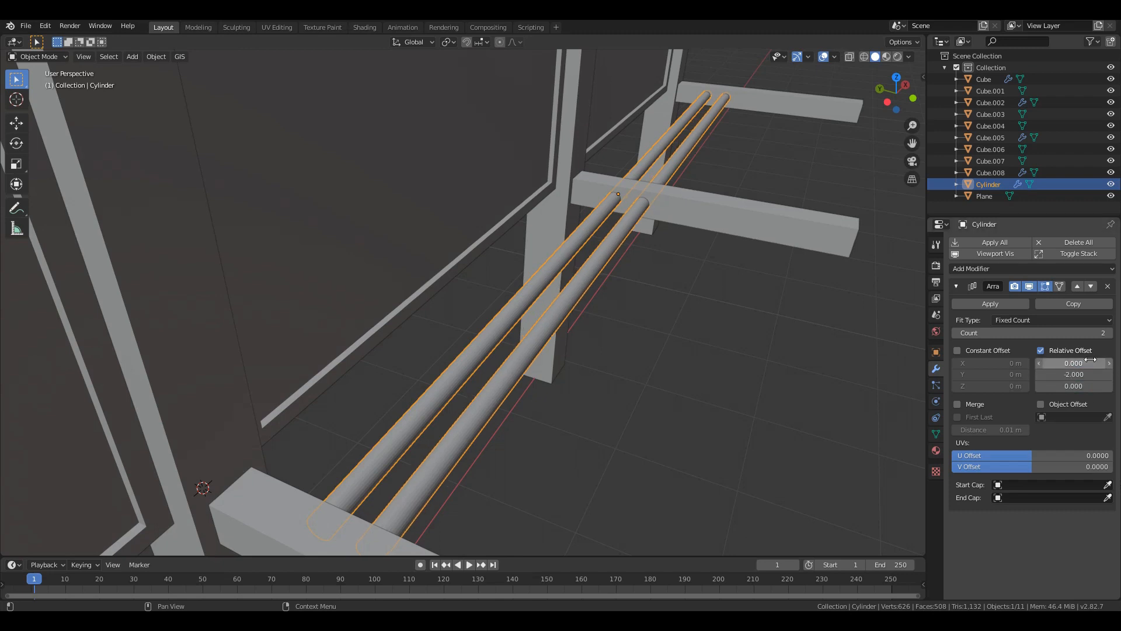
Step: Set the rod array's count to 8 so the rods cover the full seat depth
click(1111, 333)
click(1111, 334)
click(1111, 333)
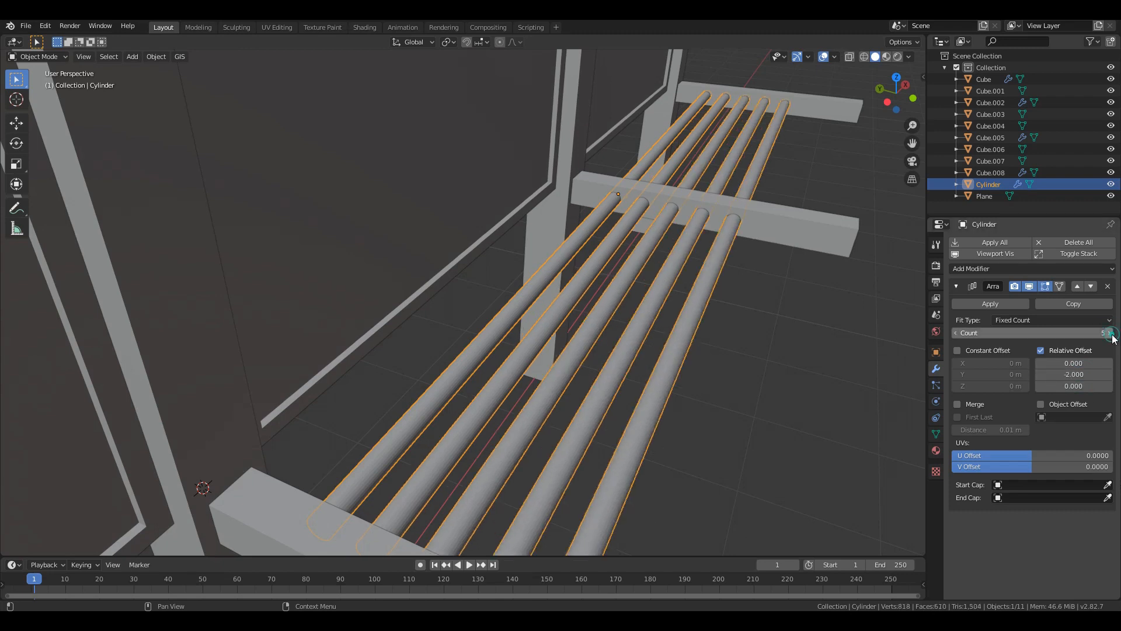
click(1111, 333)
click(1111, 333)
click(1111, 334)
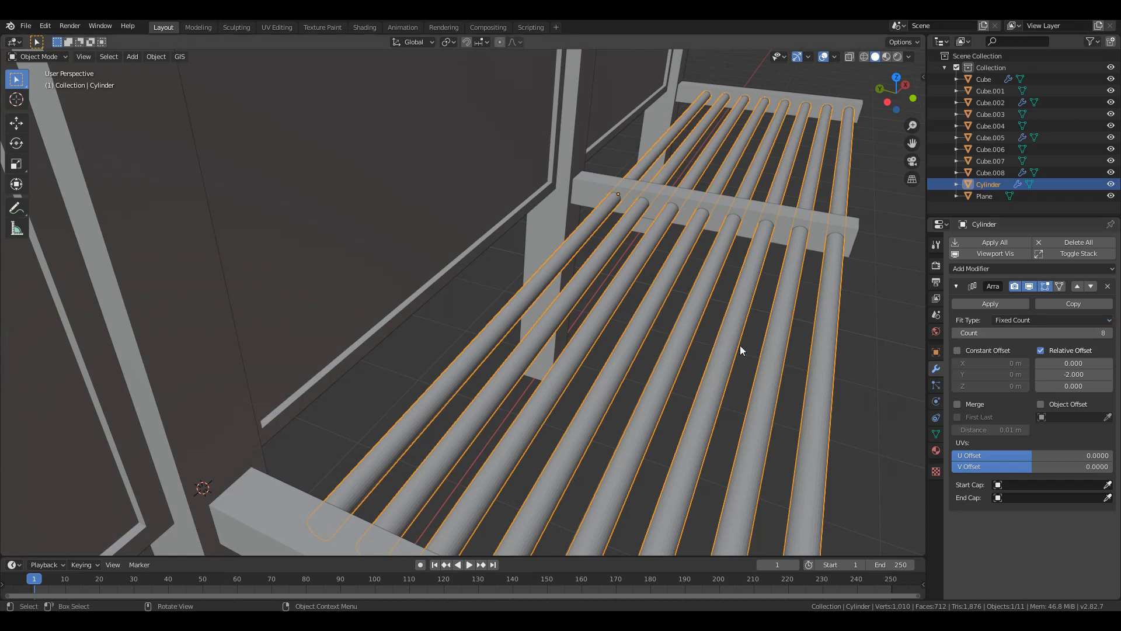
Step: Thin the bench support arms by scaling their upper and lower faces along Z to about 0.79
scroll(601, 313, up, 3)
middle_drag(602, 309, 521, 330)
scroll(520, 330, down, 3)
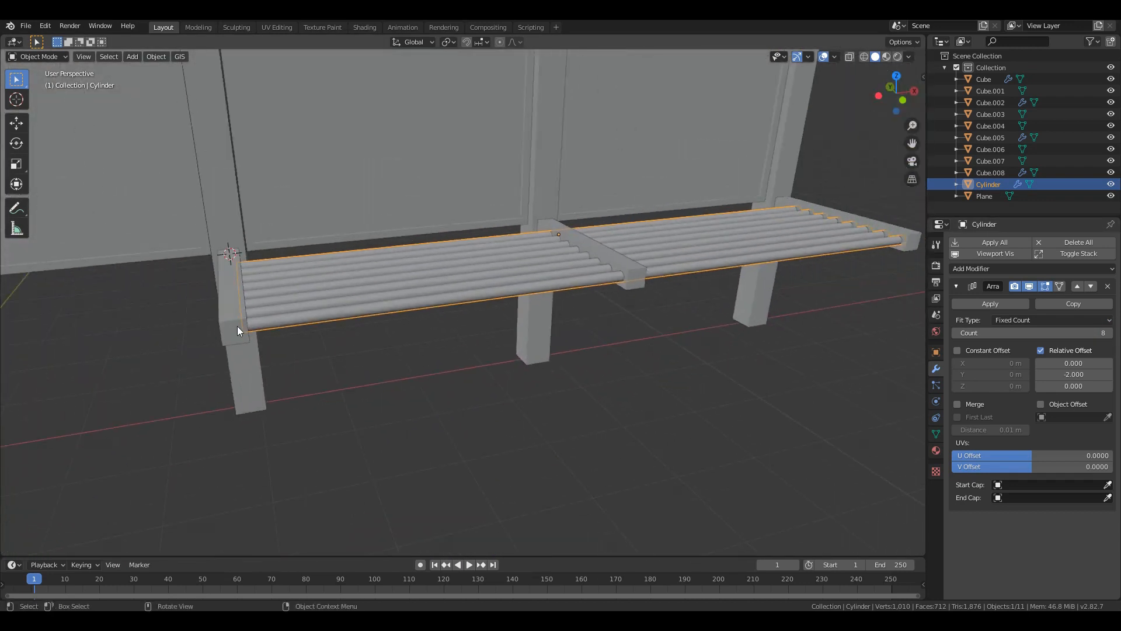
click(242, 320)
middle_drag(338, 380, 478, 412)
scroll(479, 412, up, 1)
key(Tab)
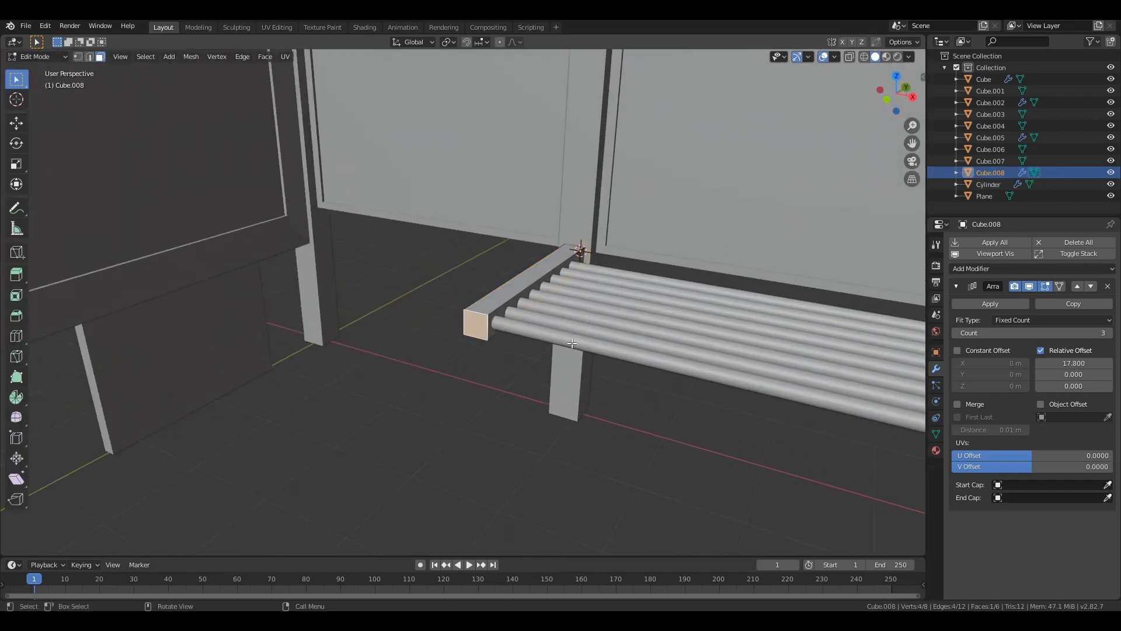
scroll(537, 326, up, 1)
click(519, 297)
middle_drag(517, 301, 670, 453)
shift+click(526, 373)
key(s)
key(z)
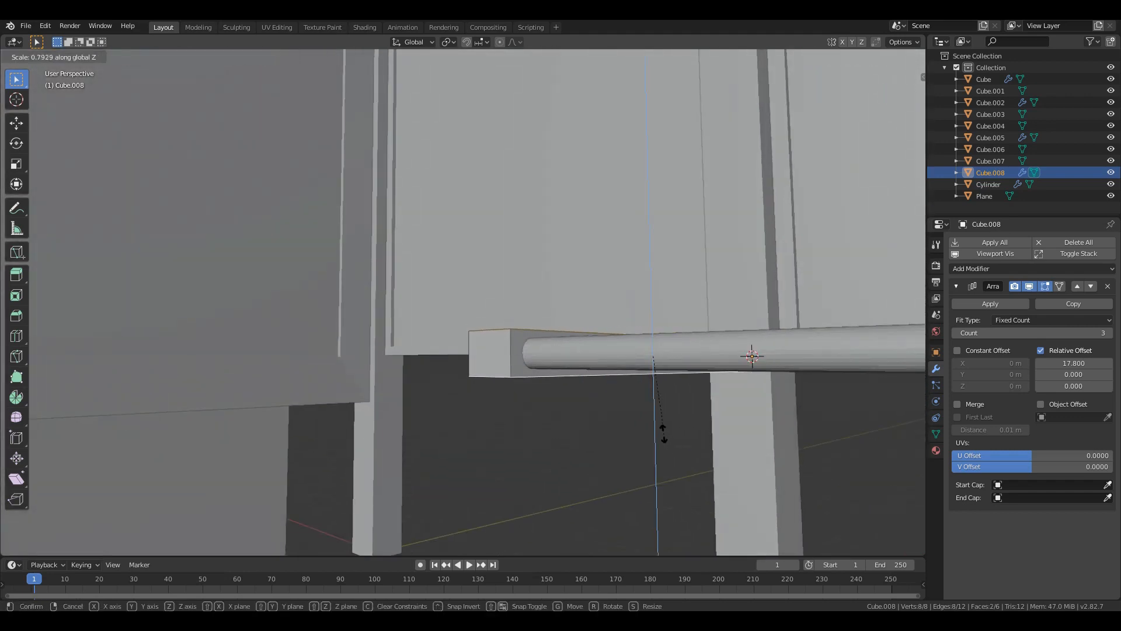
click(660, 421)
middle_drag(574, 418, 548, 430)
key(Tab)
Step: Deselect everything and examine the whole shelter and its bench from several angles
middle_drag(501, 390, 465, 363)
scroll(581, 367, down, 6)
key(a)
key(a)
scroll(471, 349, down, 5)
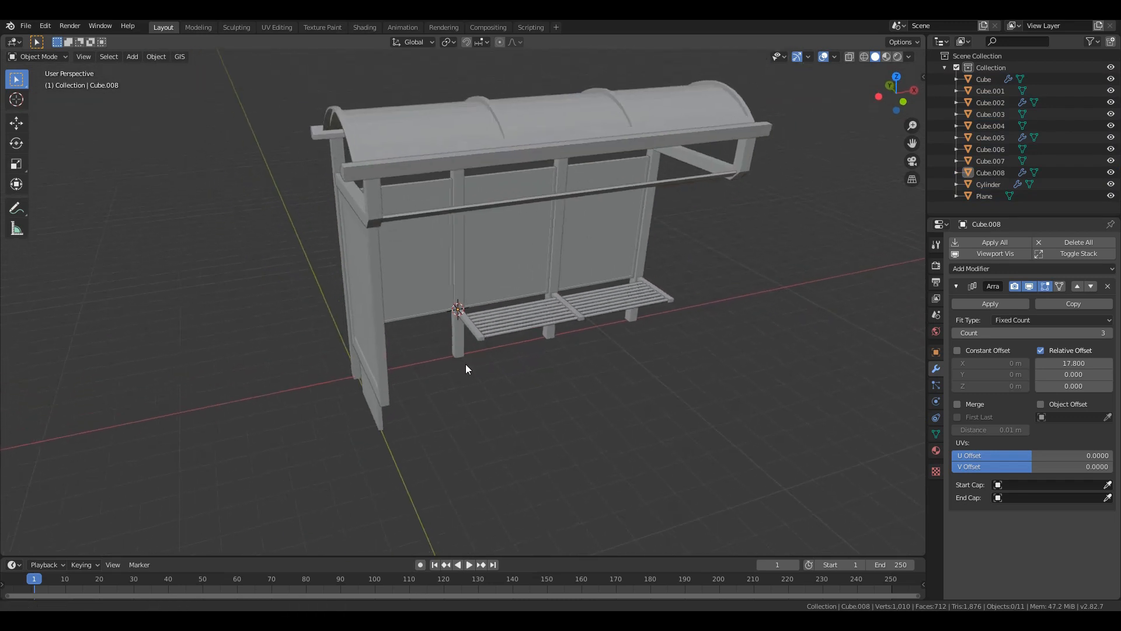
scroll(474, 372, up, 5)
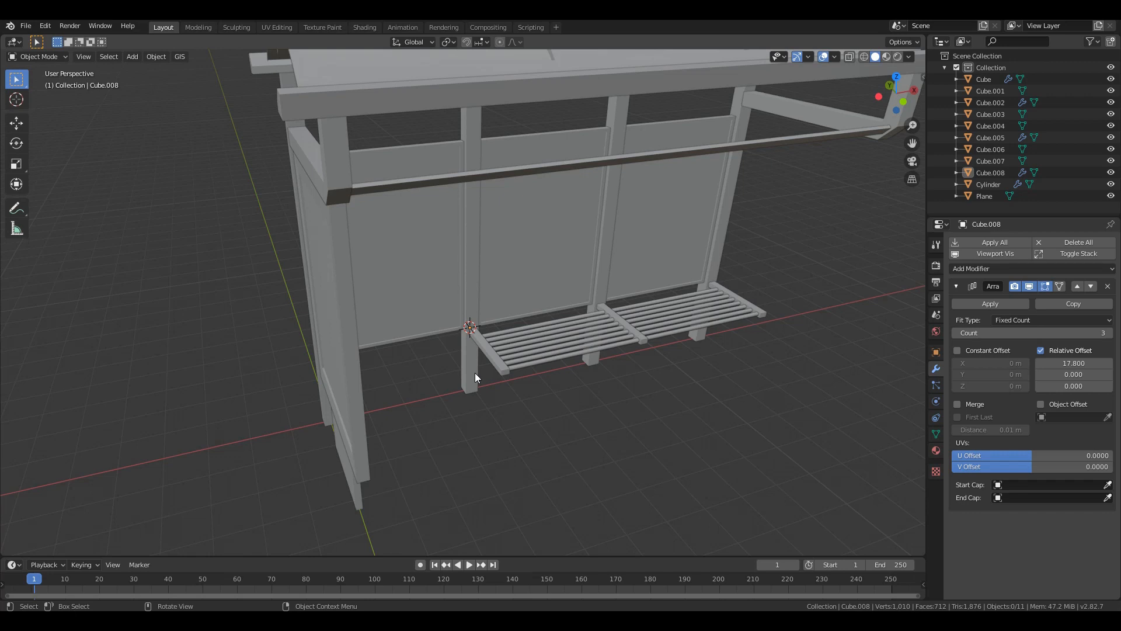
scroll(304, 248, down, 5)
middle_drag(475, 302, 352, 297)
scroll(484, 242, up, 3)
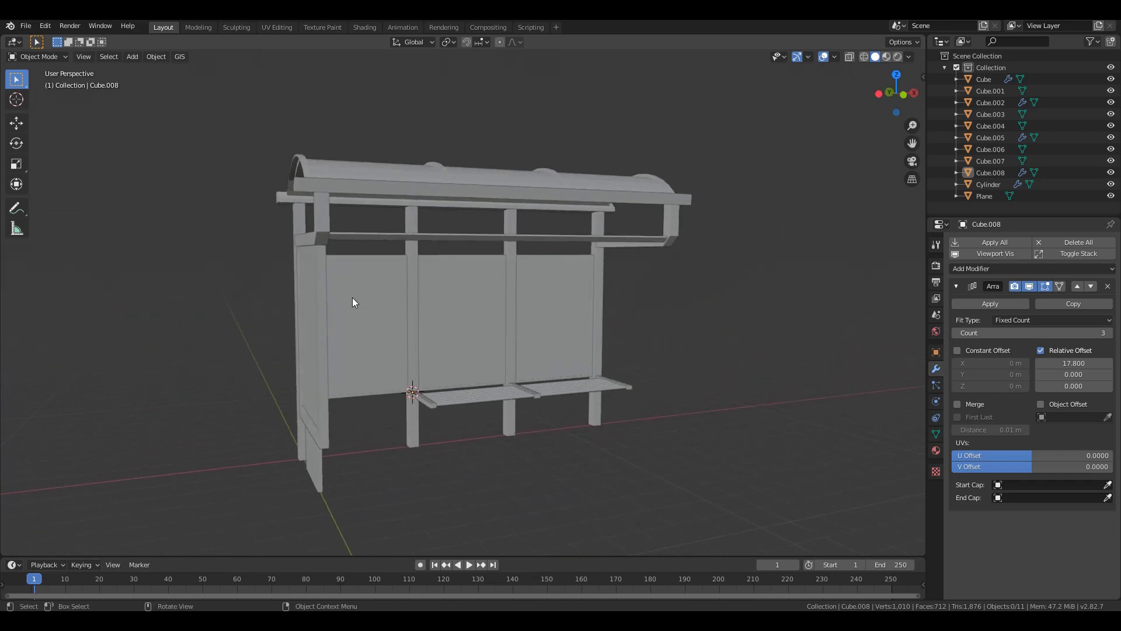
middle_drag(313, 309, 374, 268)
middle_drag(360, 270, 316, 306)
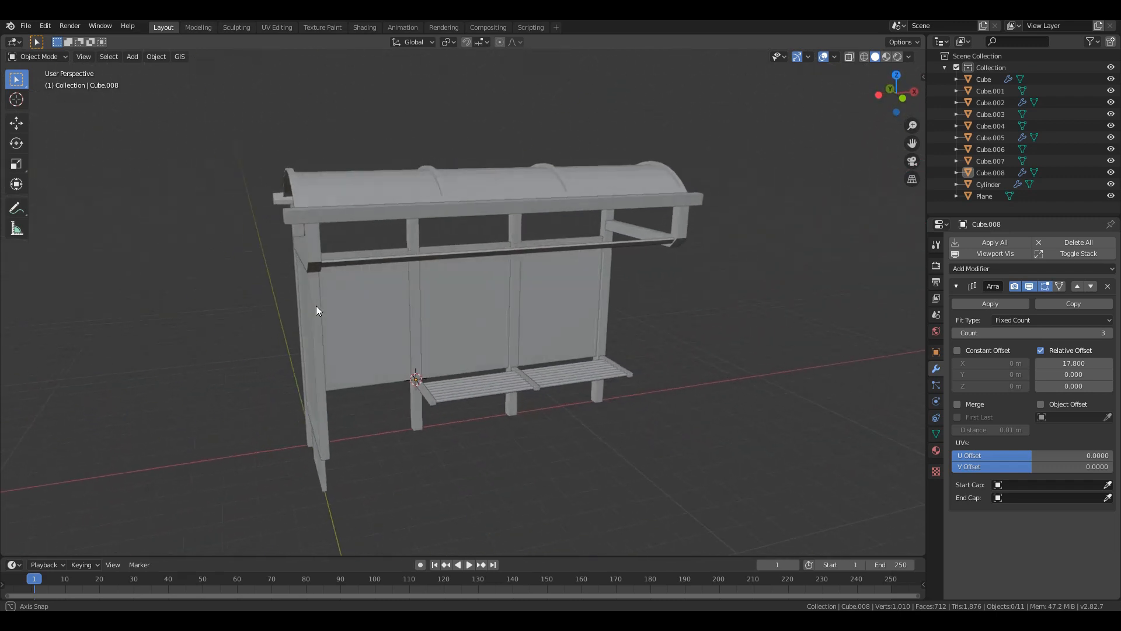
scroll(317, 342, up, 1)
scroll(324, 346, down, 1)
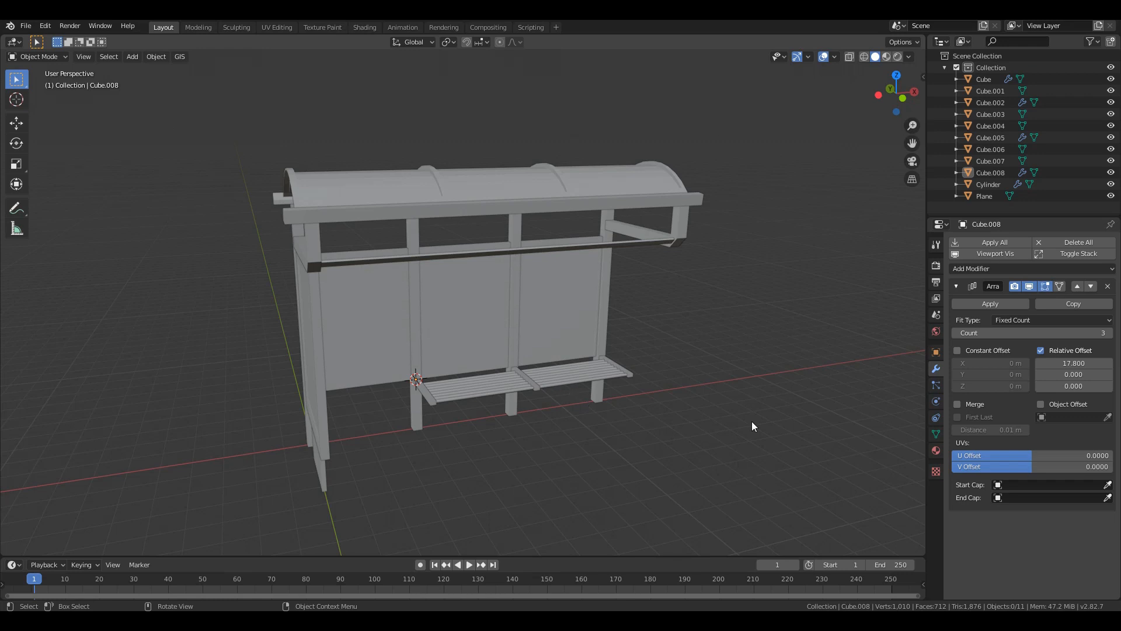
middle_drag(444, 360, 455, 391)
key(Tab)
key(Tab)
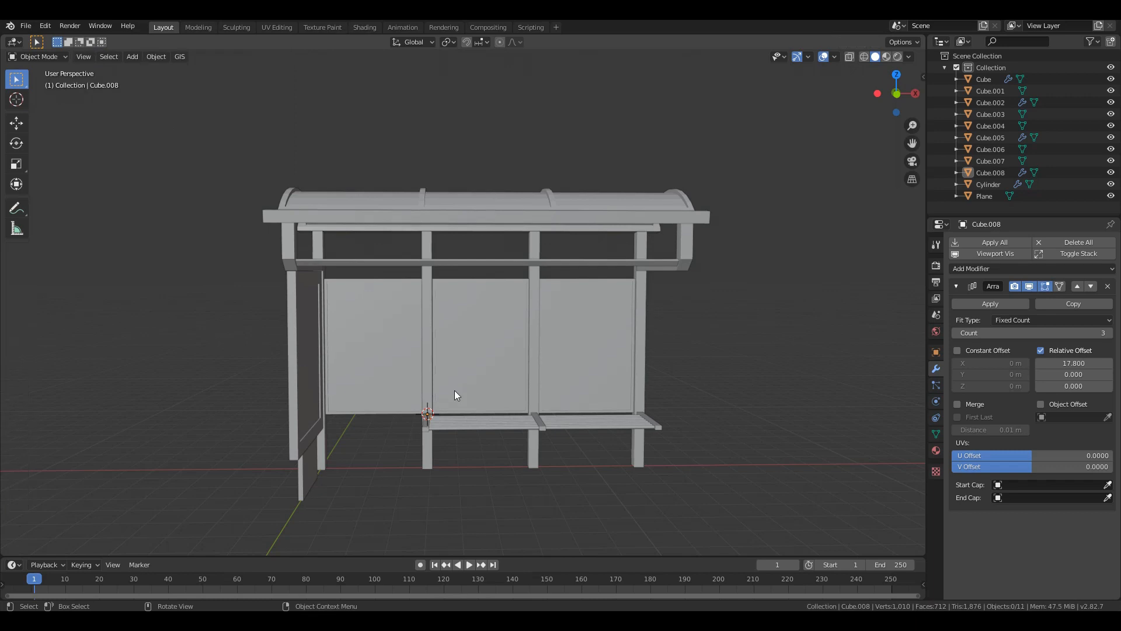
key(a)
key(Tab)
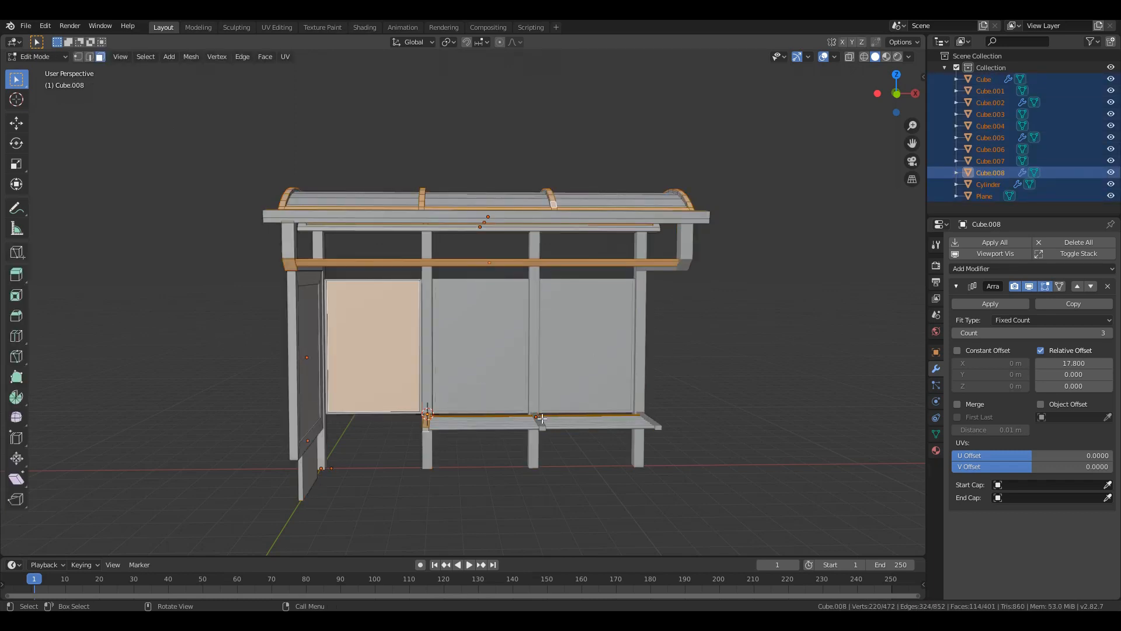
key(Tab)
Step: Apply the Array modifiers of the bench rods, the back panels and the rear posts
click(567, 422)
click(991, 303)
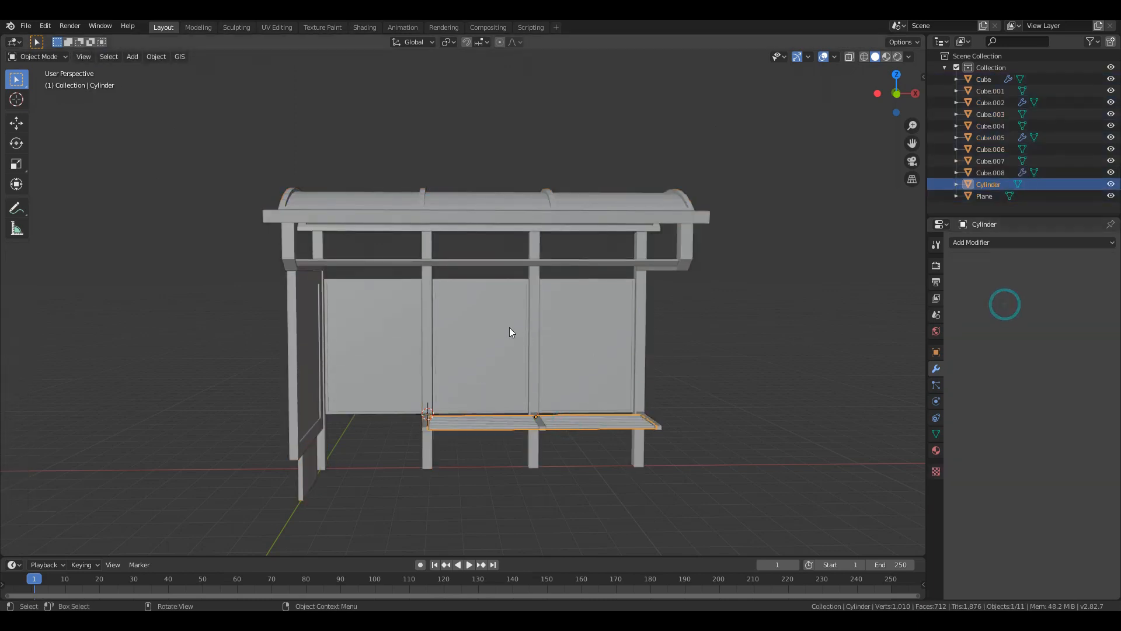
middle_drag(509, 327, 544, 356)
click(478, 337)
click(990, 303)
click(519, 263)
click(972, 308)
Step: Check the roof parts for modifiers, join all shelter objects into one mesh, and enter Edit Mode
middle_drag(369, 384, 465, 396)
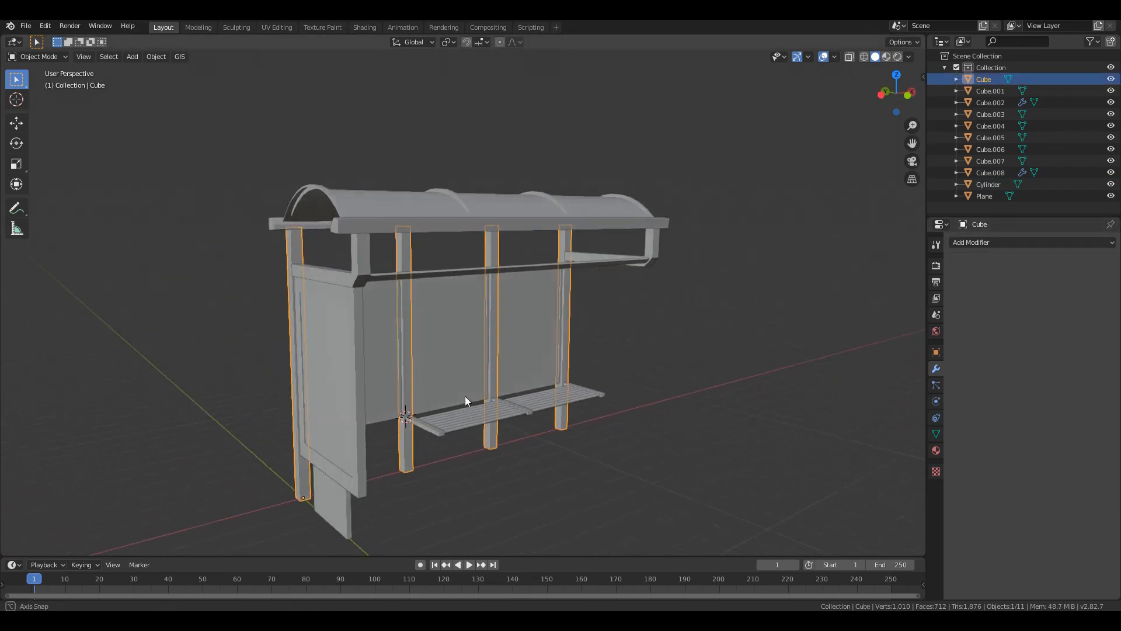
click(367, 226)
click(366, 268)
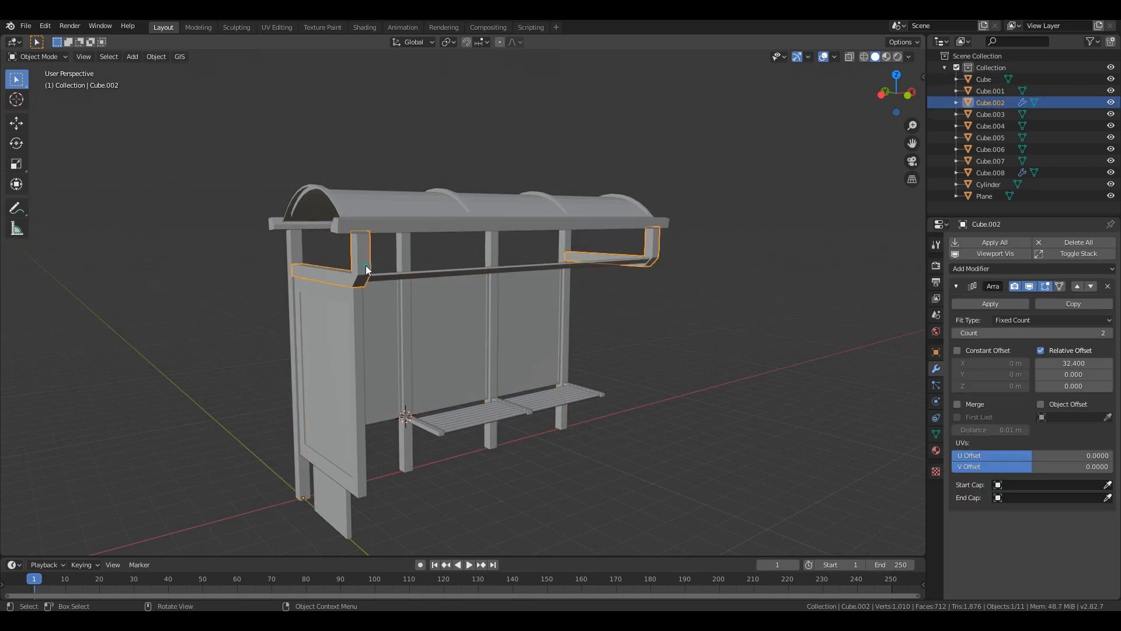
click(401, 274)
click(341, 208)
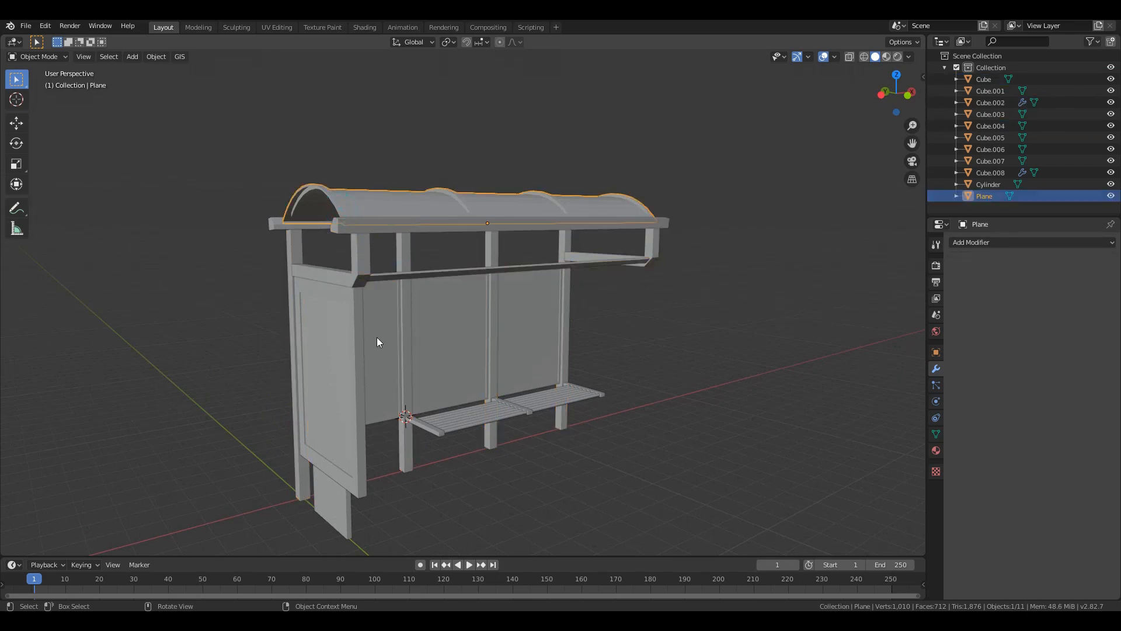
key(a)
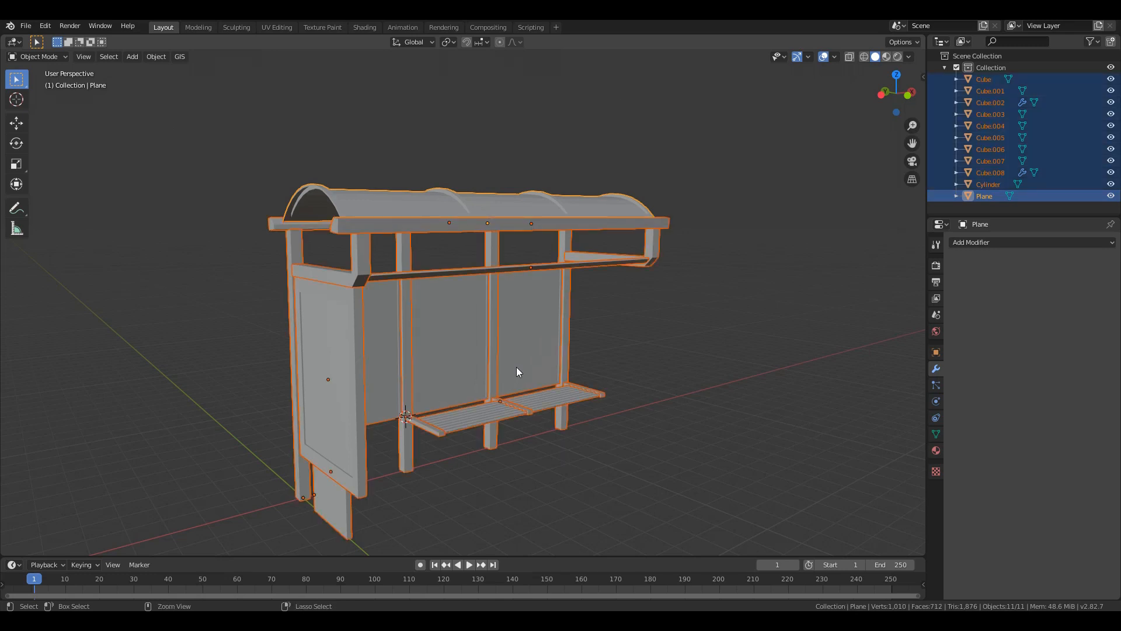
key(ctrl+j)
key(Tab)
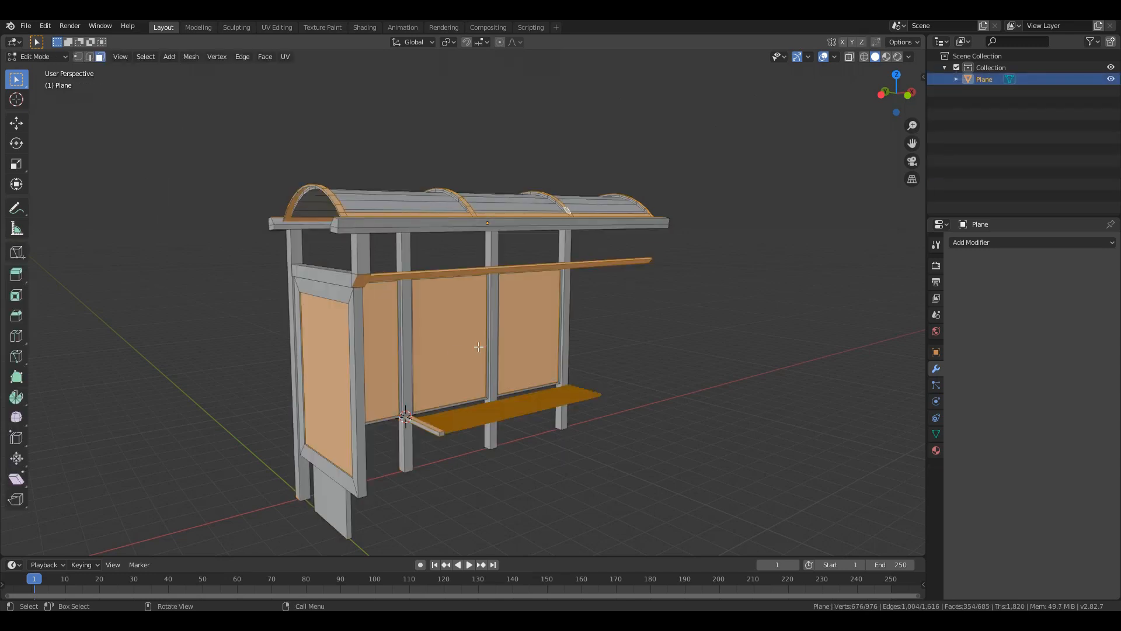
Step: Clear the mesh selection and try to box-select the bottom vertices of the rear end post beside the bench
key(alt+a)
key(KP_1)
middle_drag(671, 443, 637, 442)
key(b)
drag(742, 436, 676, 493)
right_click(676, 493)
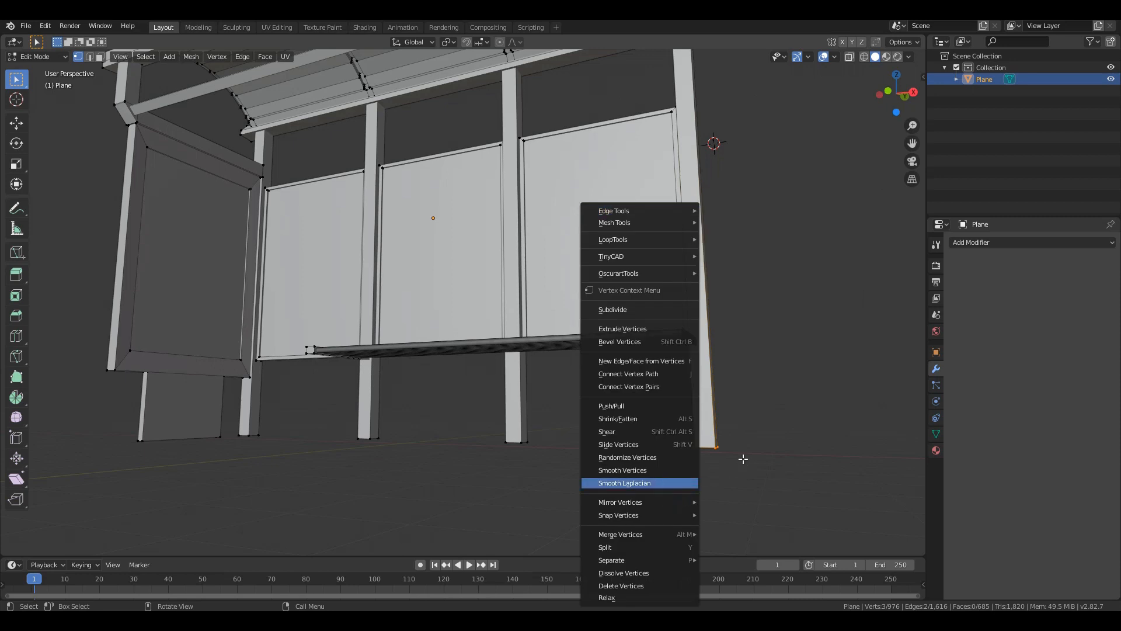
Step: Switch to wireframe in the right side view, clear the selection and circle-select the bottom vertices of all rear posts
key(z)
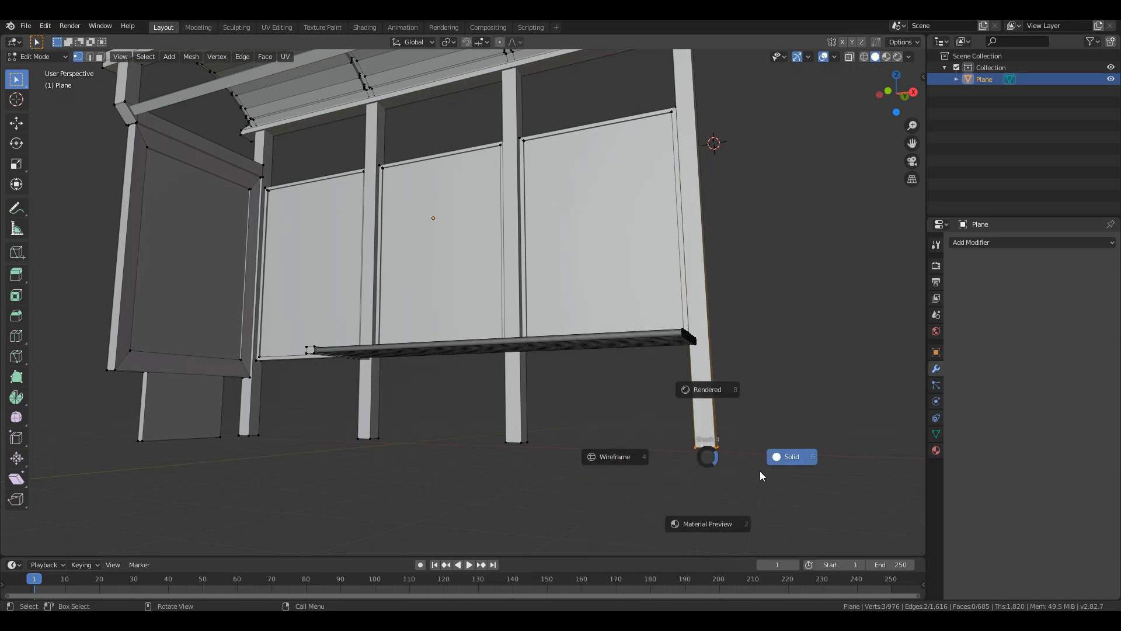
click(629, 466)
key(KP_3)
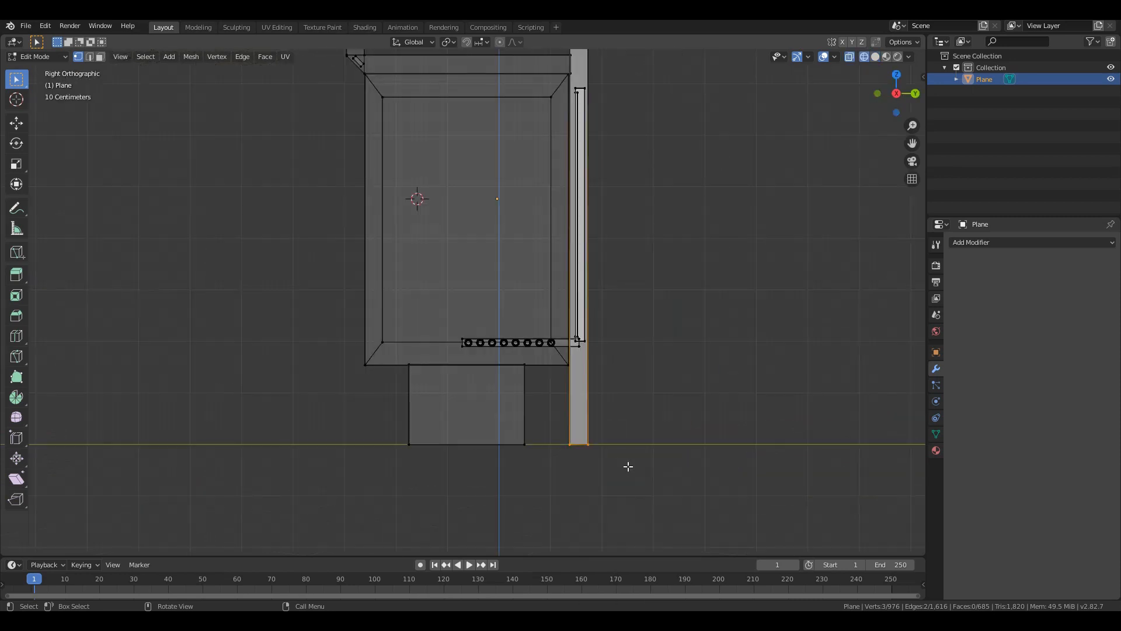
key(a)
key(alt+a)
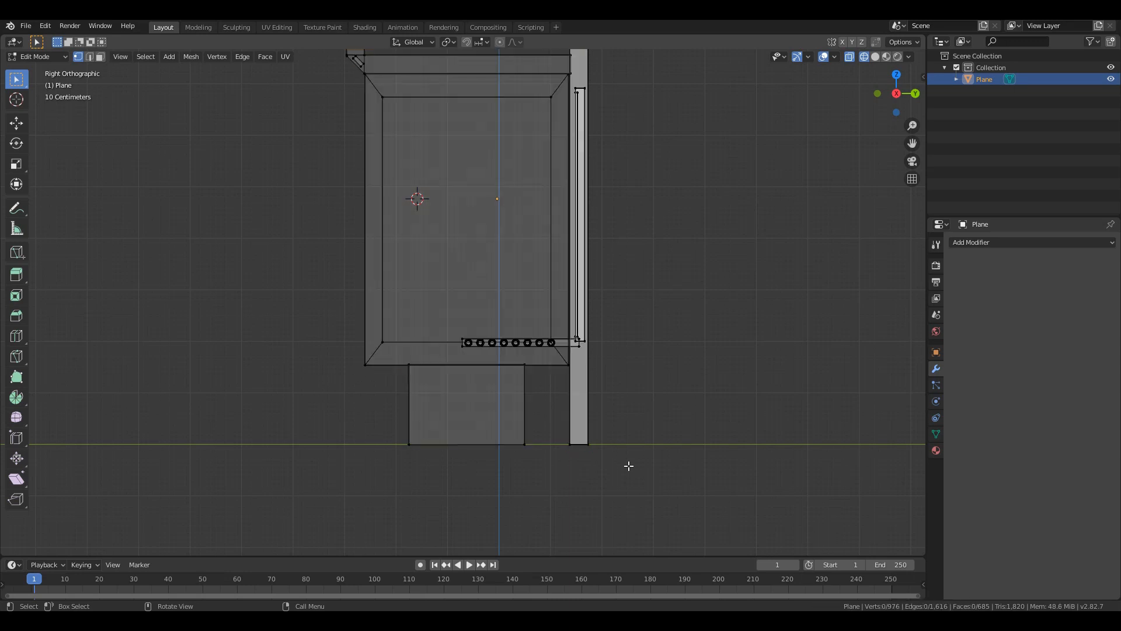
key(c)
click(585, 457)
right_click(587, 455)
Step: Snap the 3D cursor to the selected post vertices and set the shelter's origin to the 3D cursor
mouse_move(418, 471)
middle_down()
mouse_move(359, 437)
mouse_move(443, 446)
middle_up()
key(shift+s)
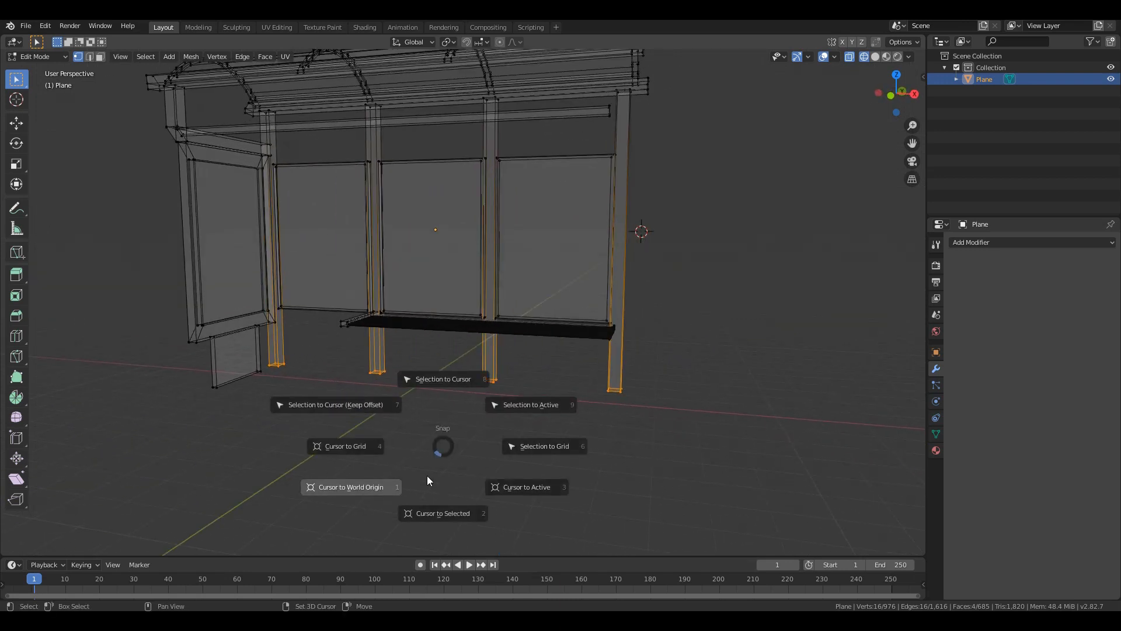
click(454, 513)
key(Tab)
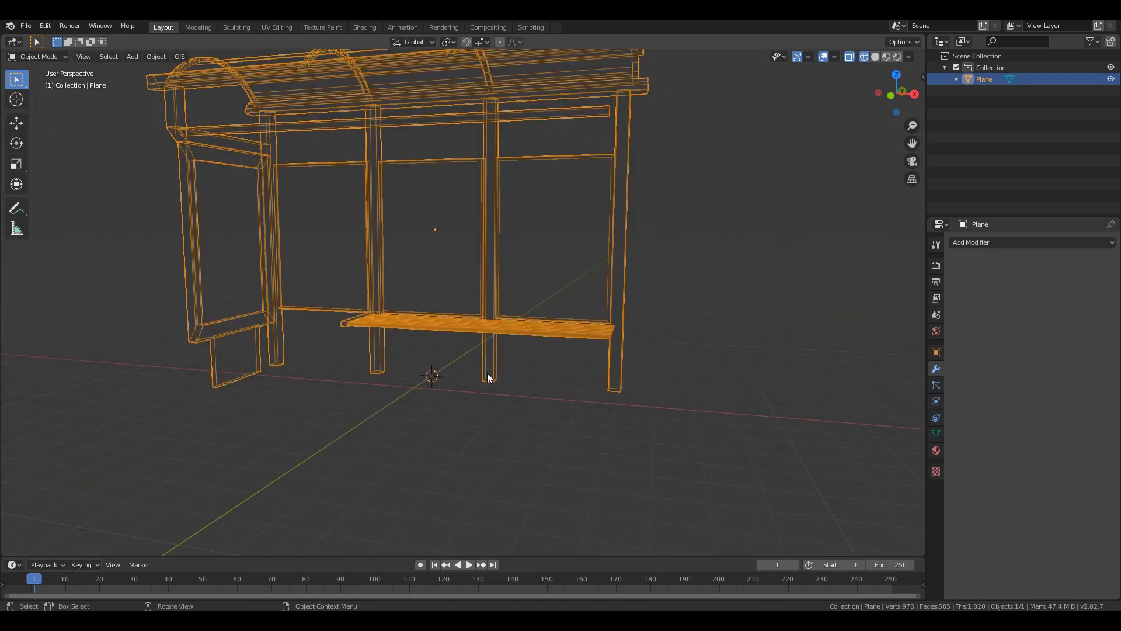
right_click(492, 256)
mouse_move(489, 257)
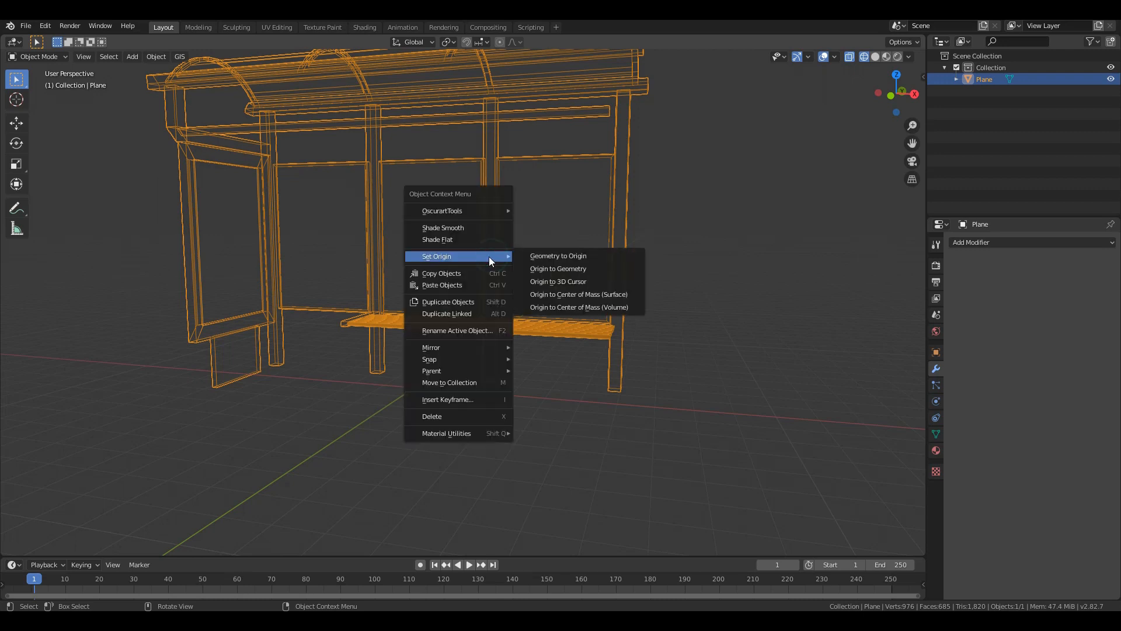
click(557, 282)
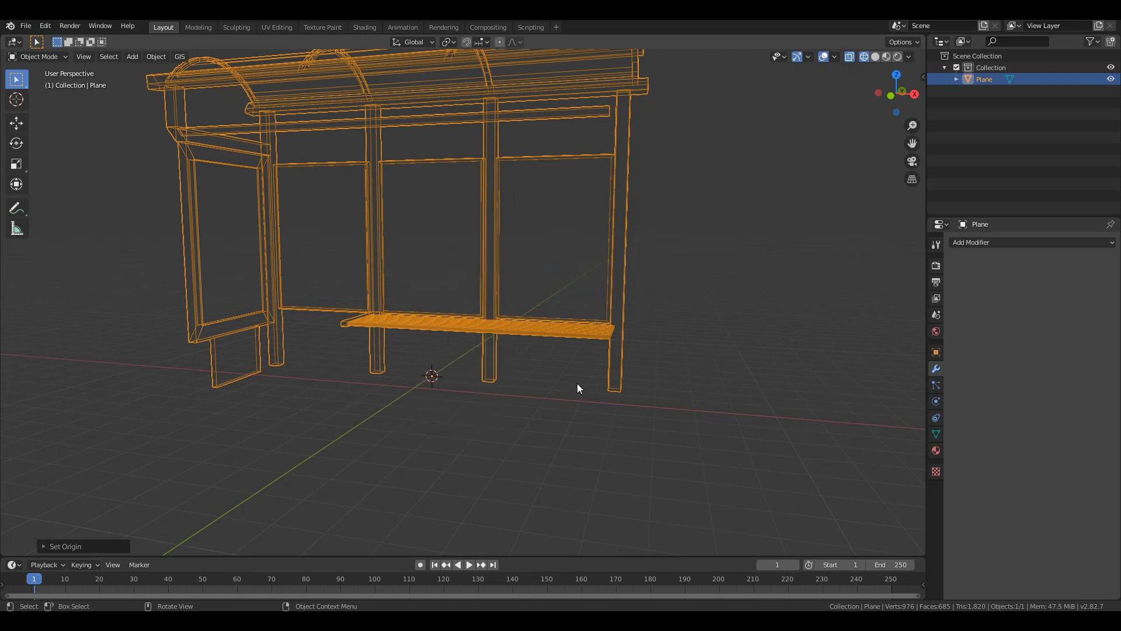
Step: Reset the 3D cursor to the world origin and snap the shelter to the cursor
middle_drag(445, 389, 286, 381)
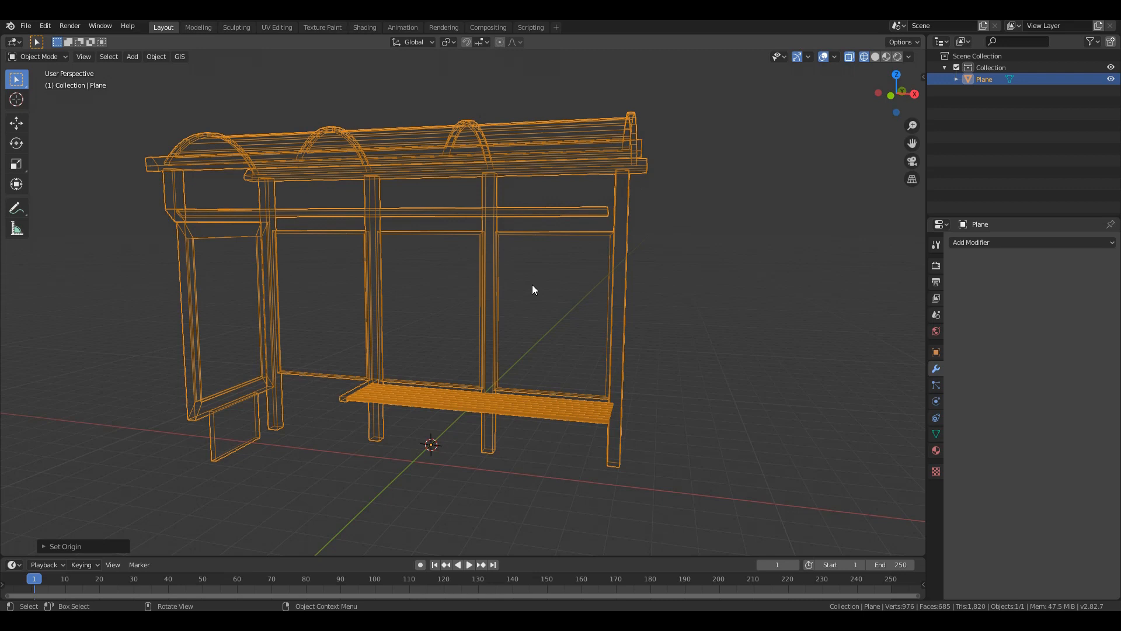
middle_drag(532, 385, 489, 395)
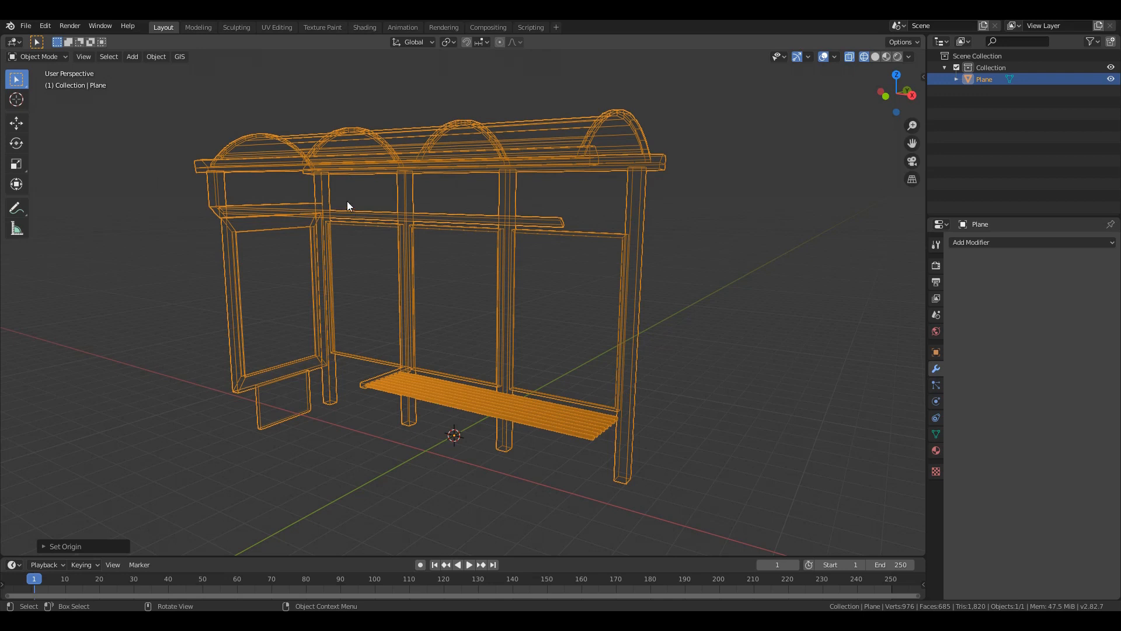
key(KP_7)
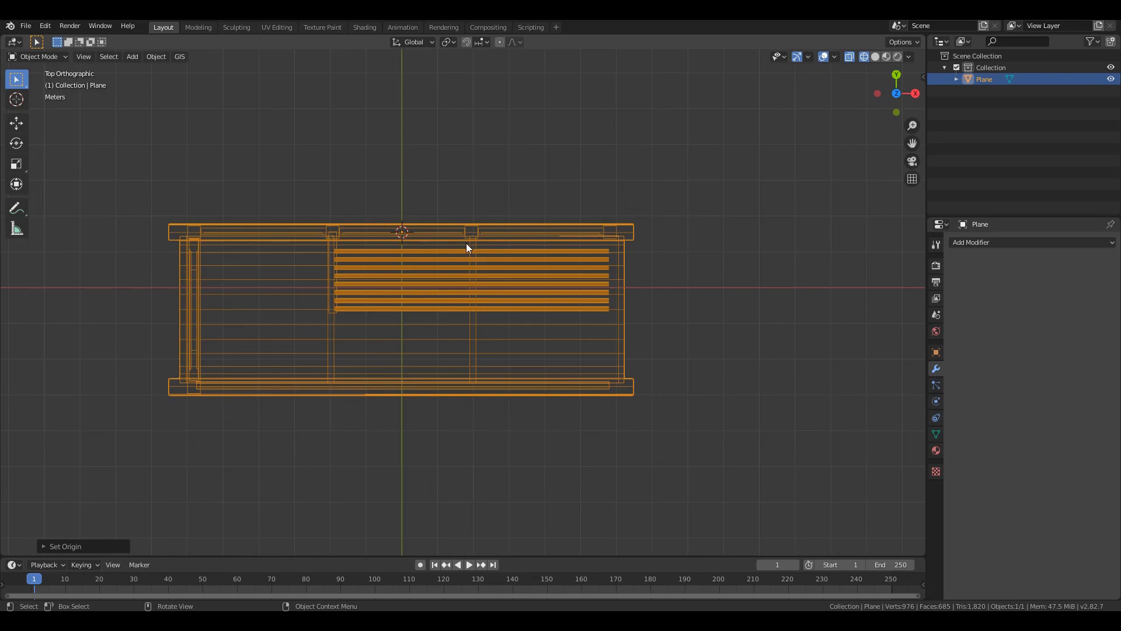
key(shift+s)
click(405, 311)
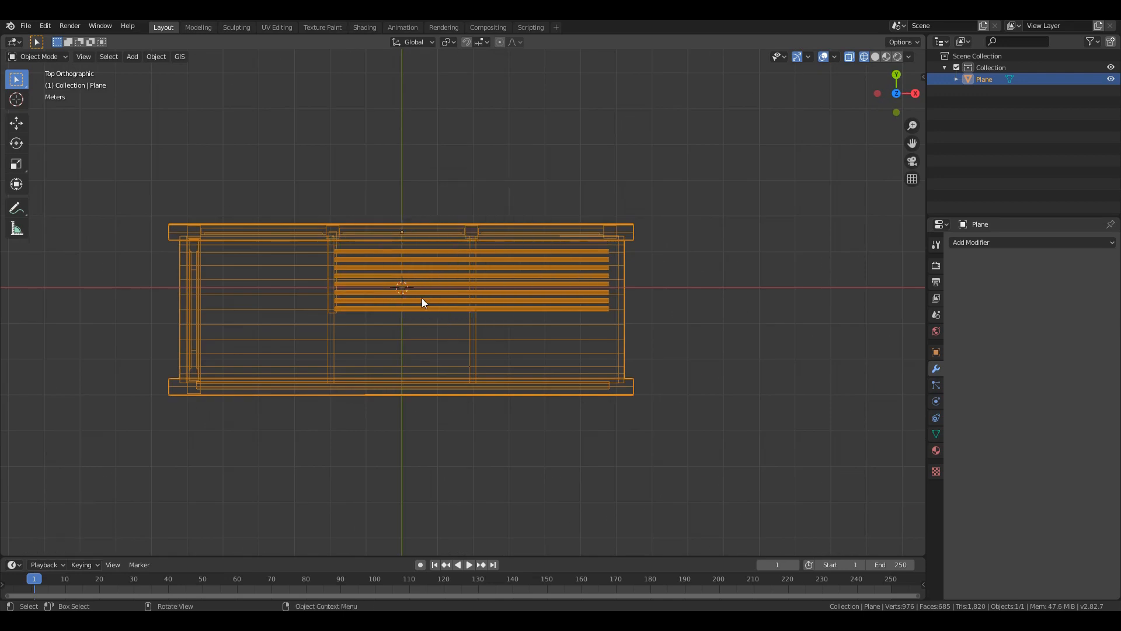
right_click(459, 292)
key(Escape)
key(shift+s)
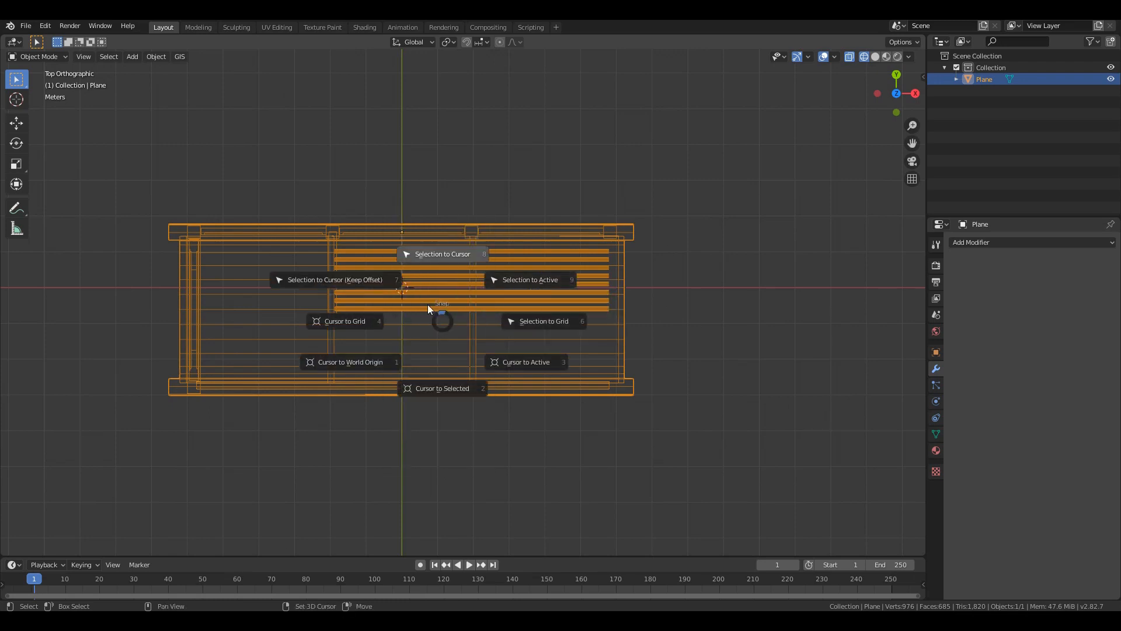
click(464, 260)
middle_drag(469, 433, 443, 290)
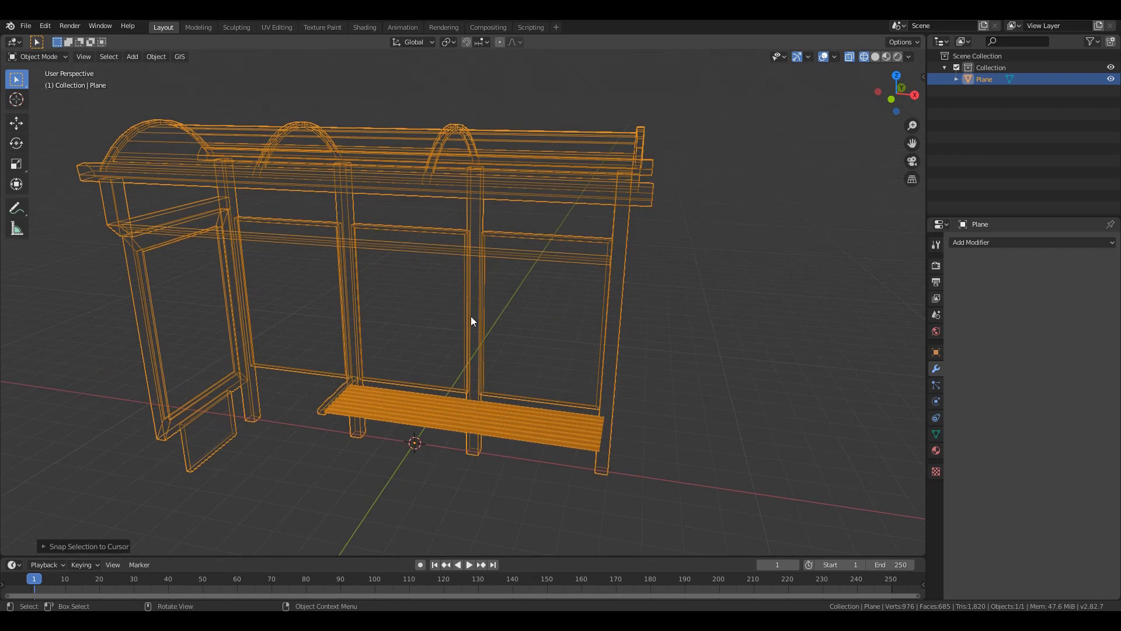
Step: Clear the selection, switch the viewport to solid shading and examine the repositioned shelter
key(alt+a)
key(z)
click(540, 323)
mouse_move(498, 415)
middle_down()
mouse_move(453, 370)
mouse_move(499, 285)
mouse_move(462, 330)
middle_up()
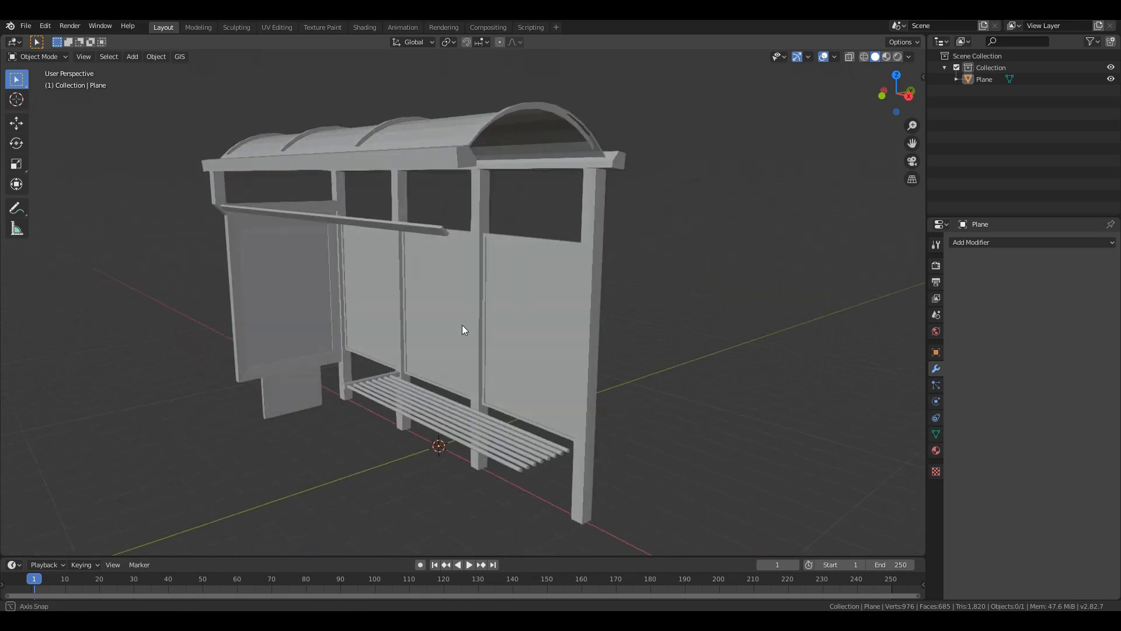
scroll(468, 326, up, 2)
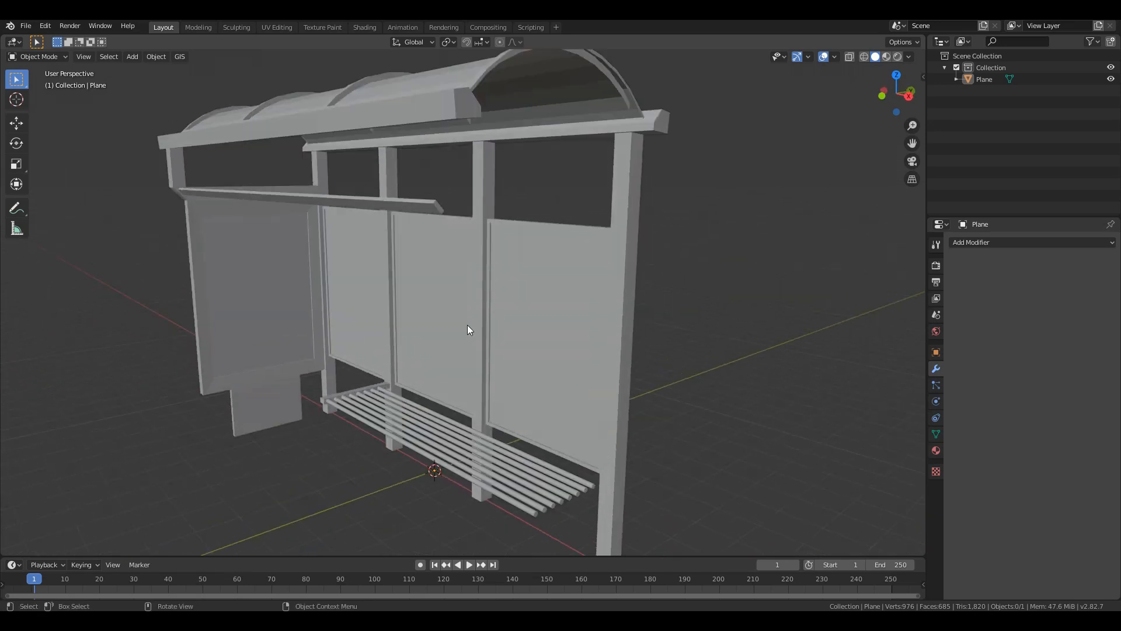
click(527, 276)
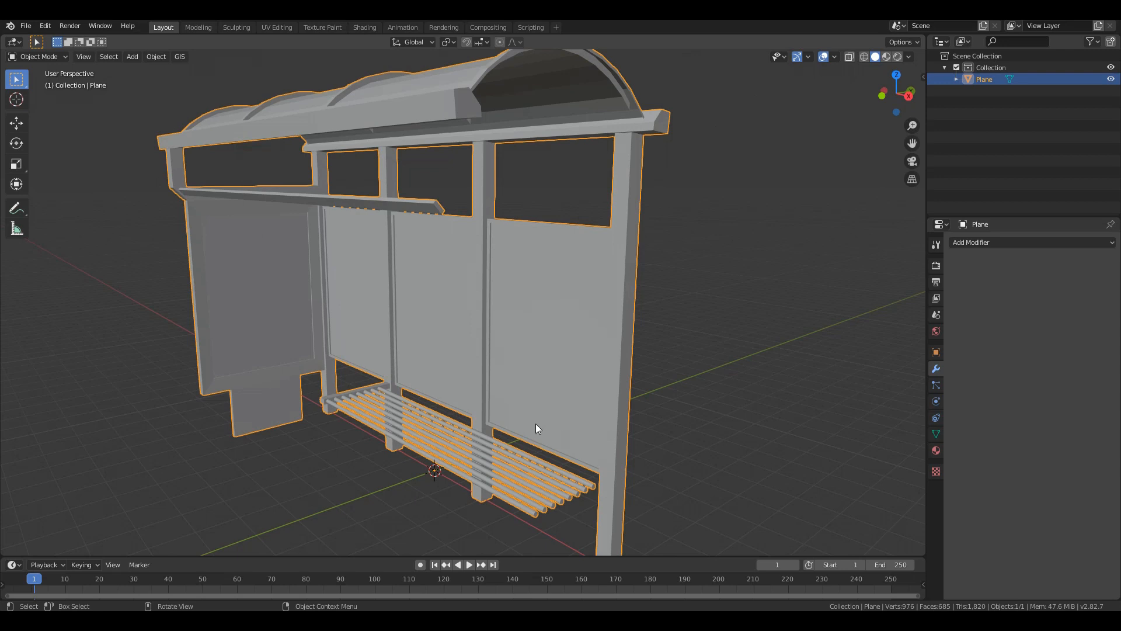
right_click(444, 425)
mouse_move(449, 426)
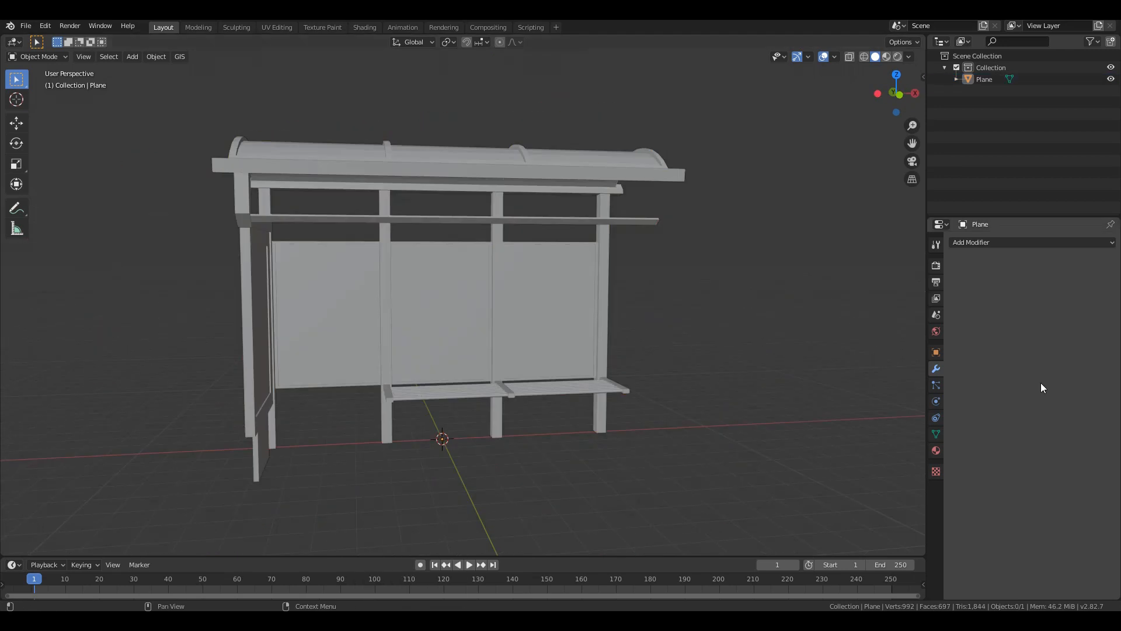
Step: Create a new material for the shelter and name it metal
click(937, 450)
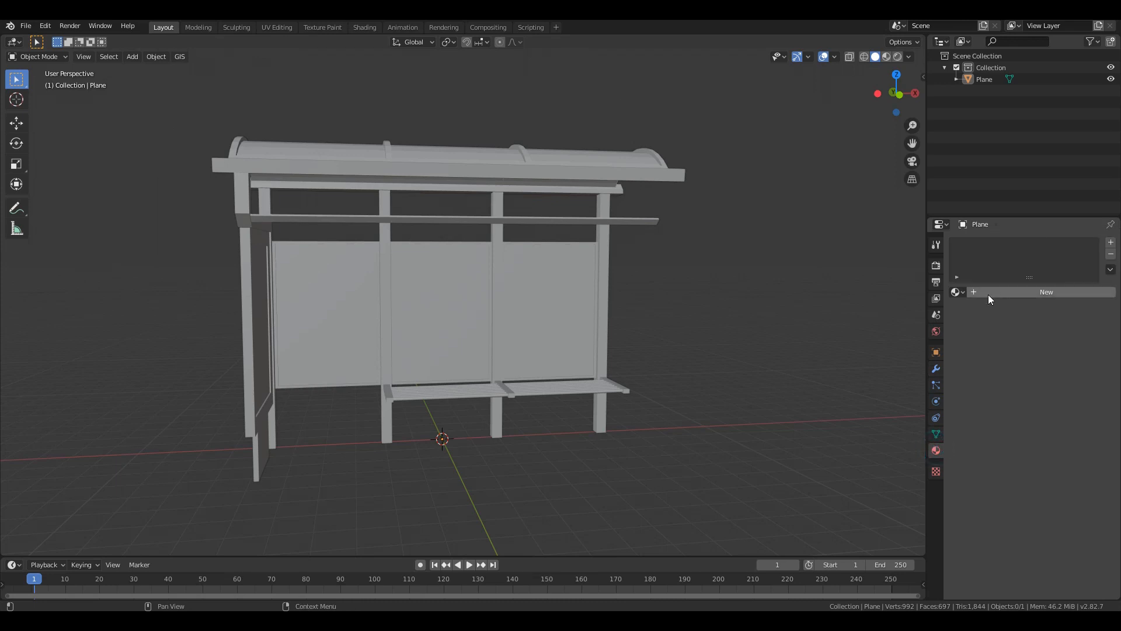
click(1023, 292)
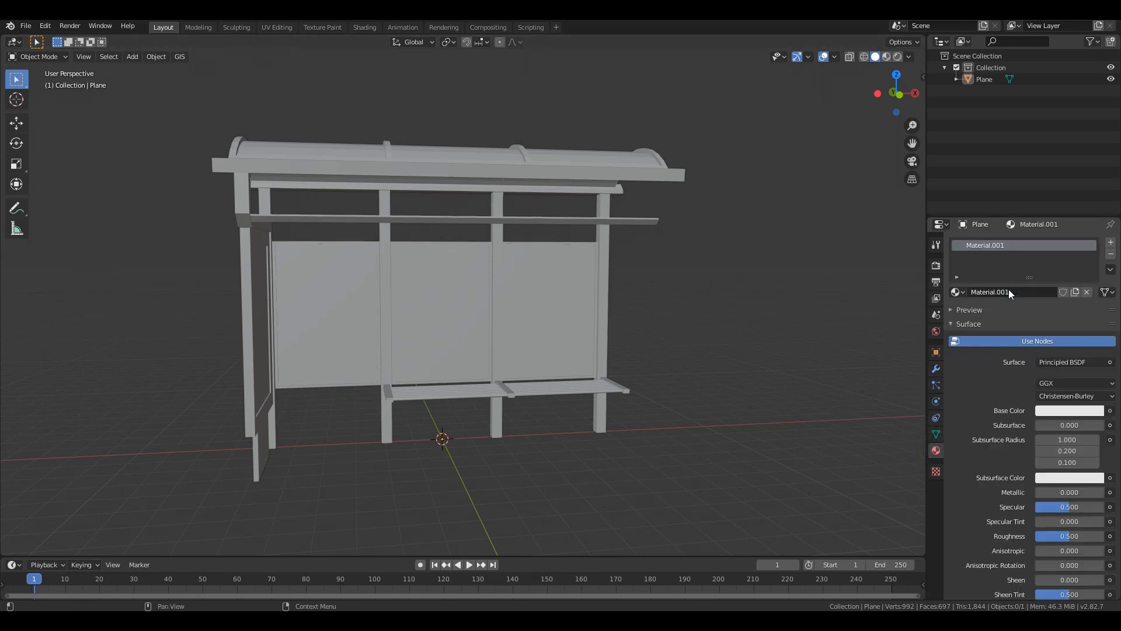
double_click(1018, 293)
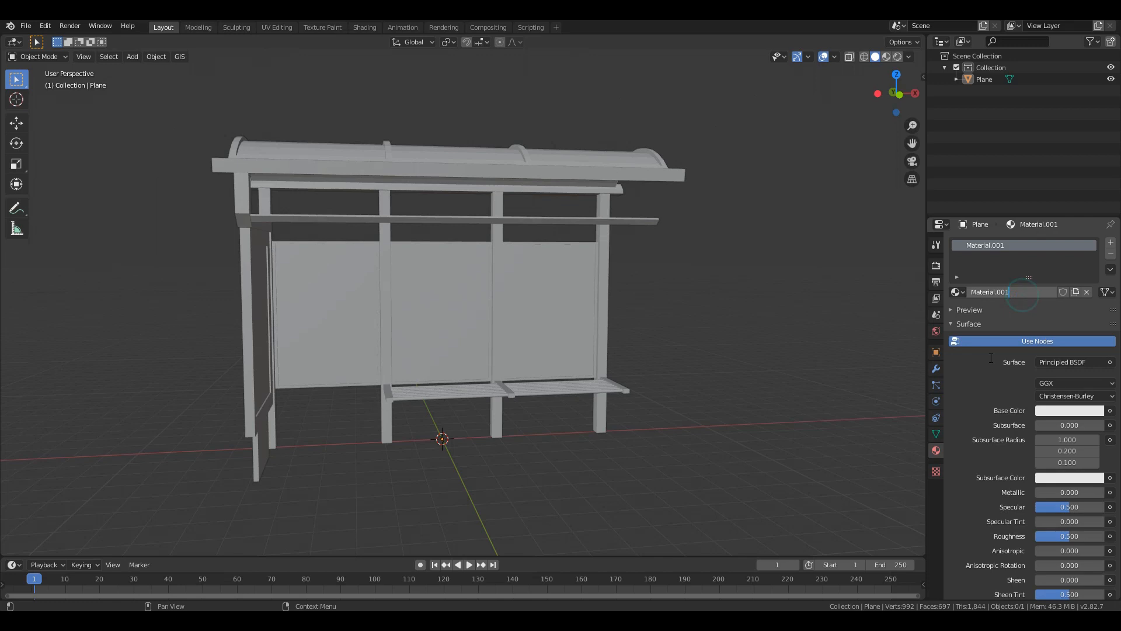
text(METAal)
key(Return)
Step: Darken the metal material's base color to a value of 0.380 and display the viewport in Material Preview
click(1050, 410)
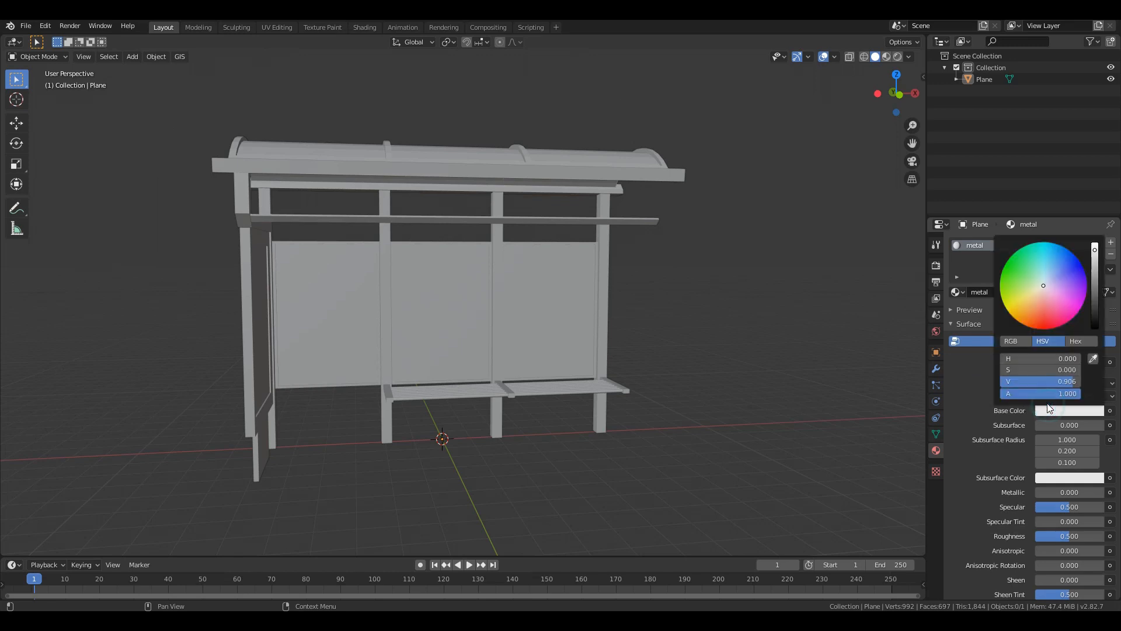
mouse_move(1095, 291)
mouse_down()
mouse_move(1096, 306)
mouse_move(1096, 274)
mouse_move(1095, 295)
mouse_up()
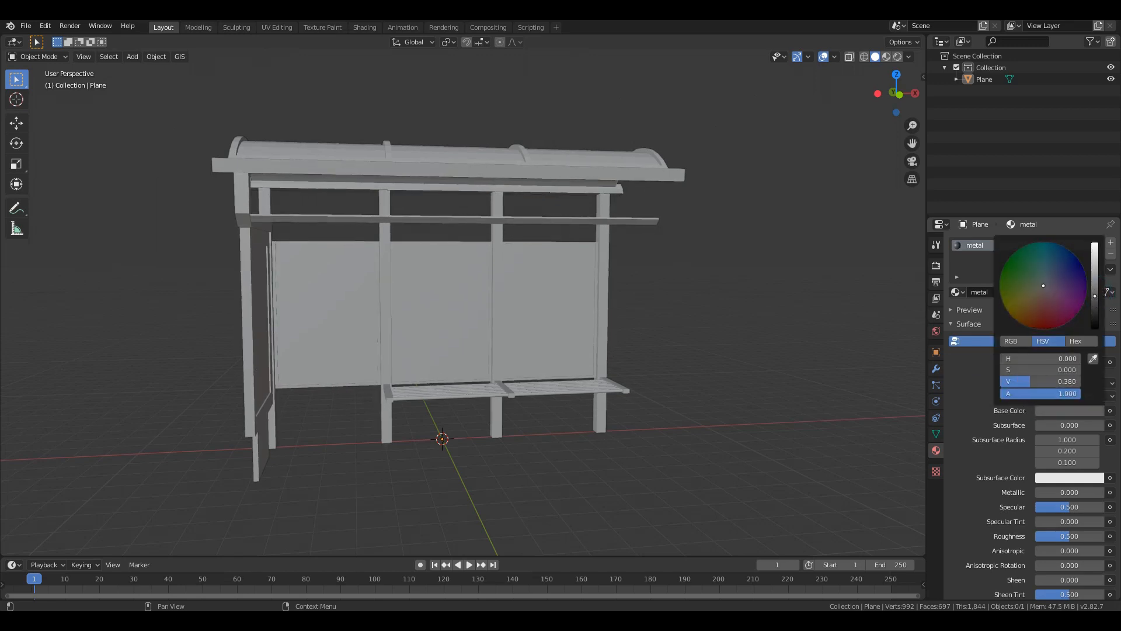
click(886, 58)
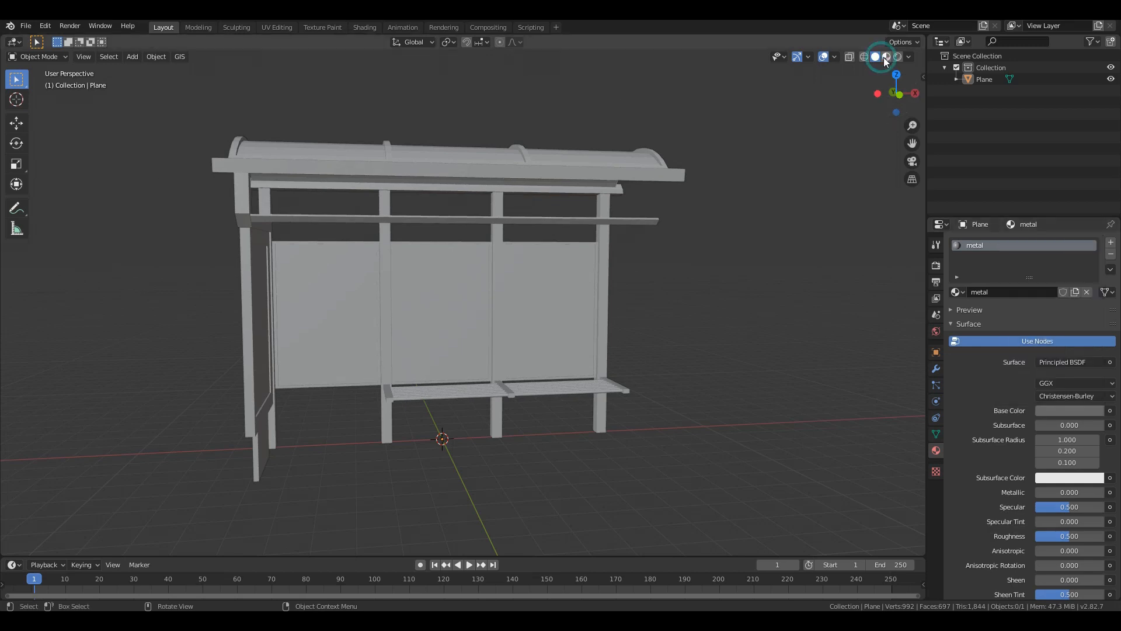
Step: Enter Edit Mode with face selection and select the large outer face of the side panel
middle_drag(403, 397, 458, 381)
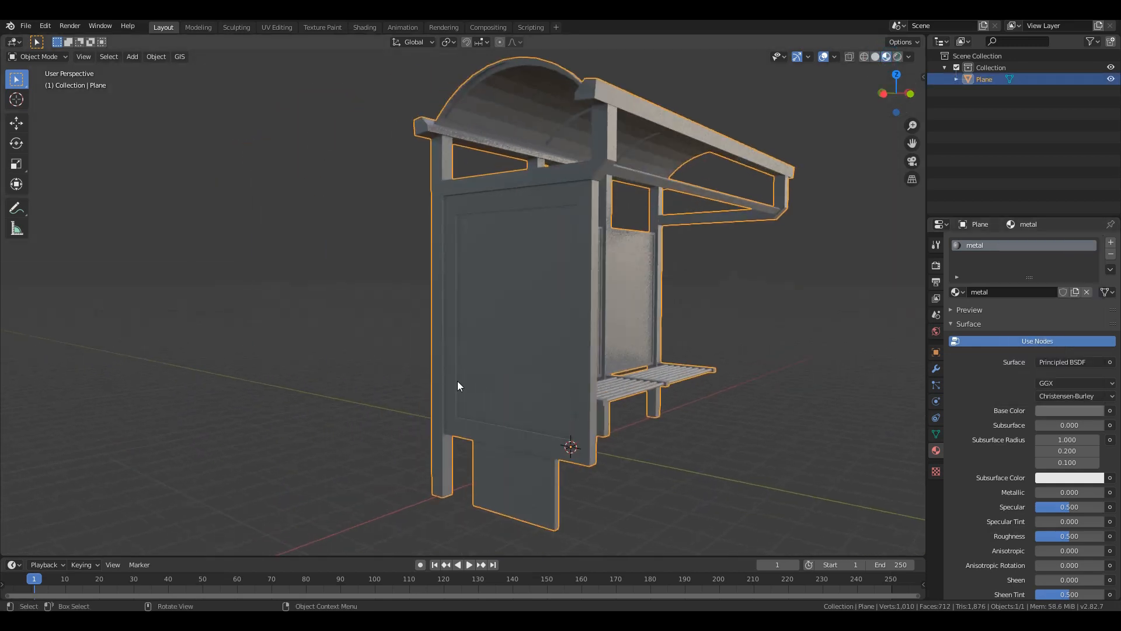
key(Tab)
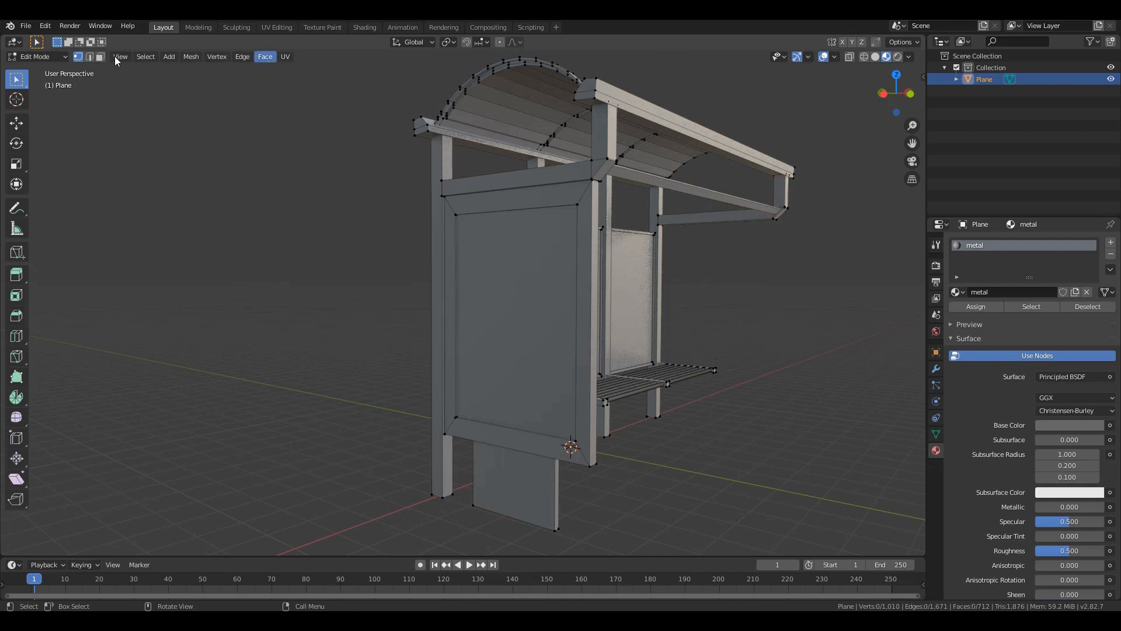
click(99, 57)
click(574, 334)
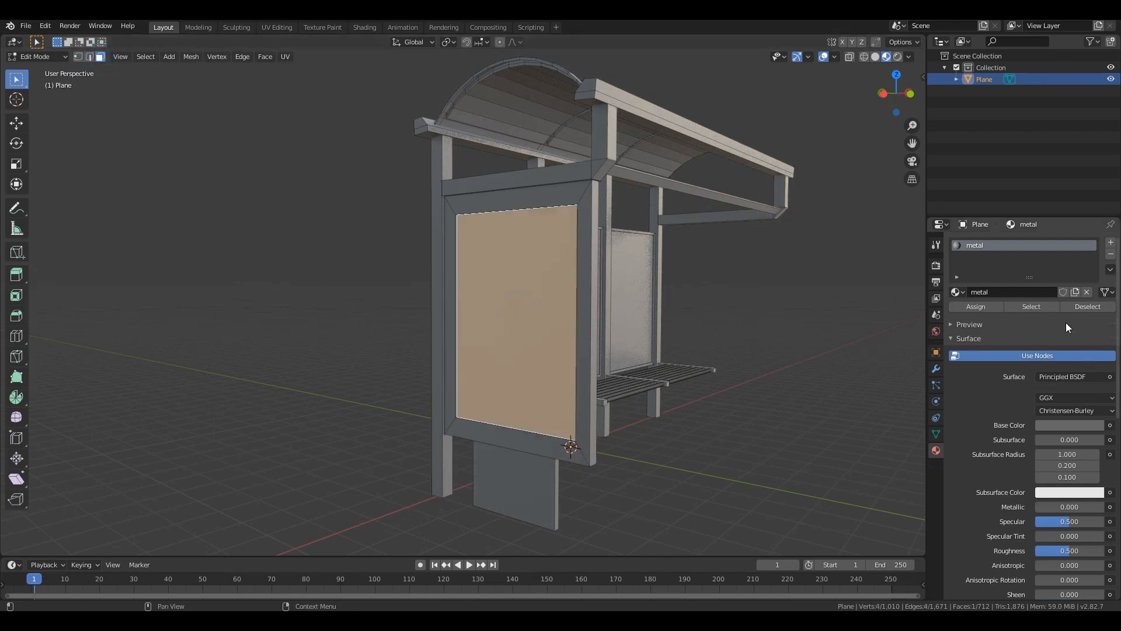
Step: Add two material slots and create a material named poster1 in the second slot
click(1111, 243)
click(1111, 242)
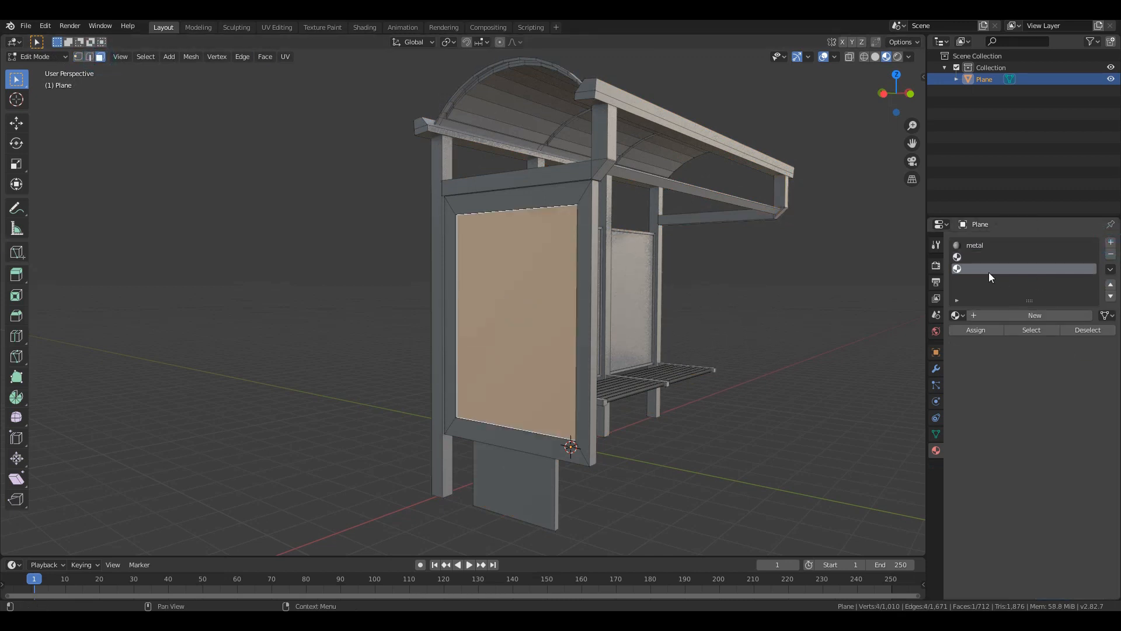
click(981, 259)
click(991, 315)
double_click(993, 317)
text(poster)
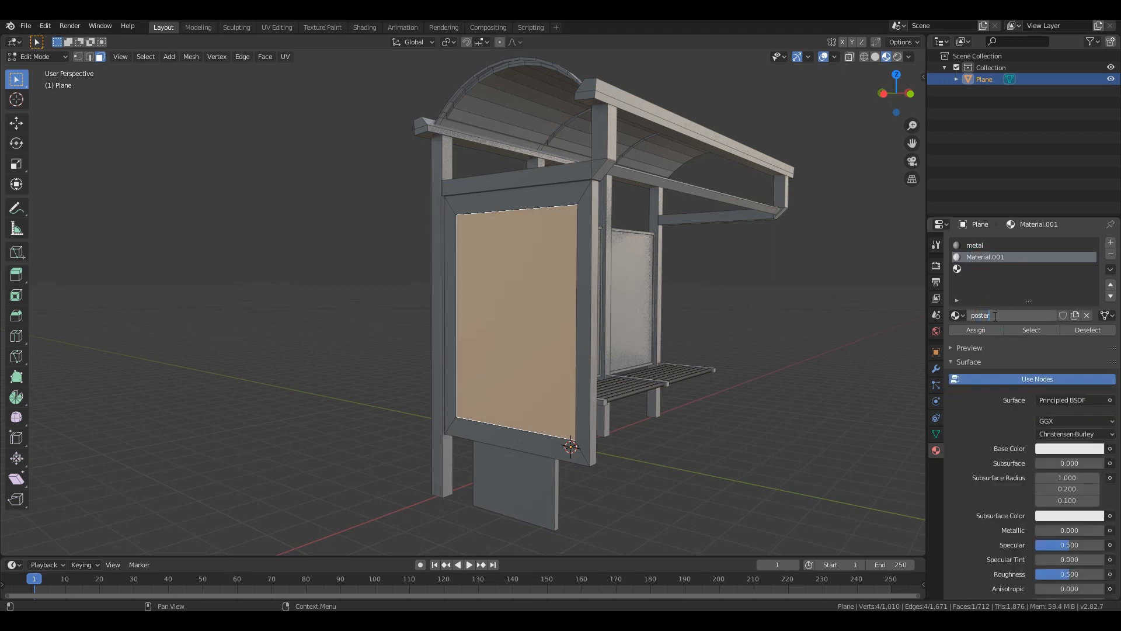
text(1)
key(Return)
Step: Set the poster1 base color to green (H 0.327, S 0.513, V 0.906) and assign it to the selected face
click(1083, 448)
click(1028, 316)
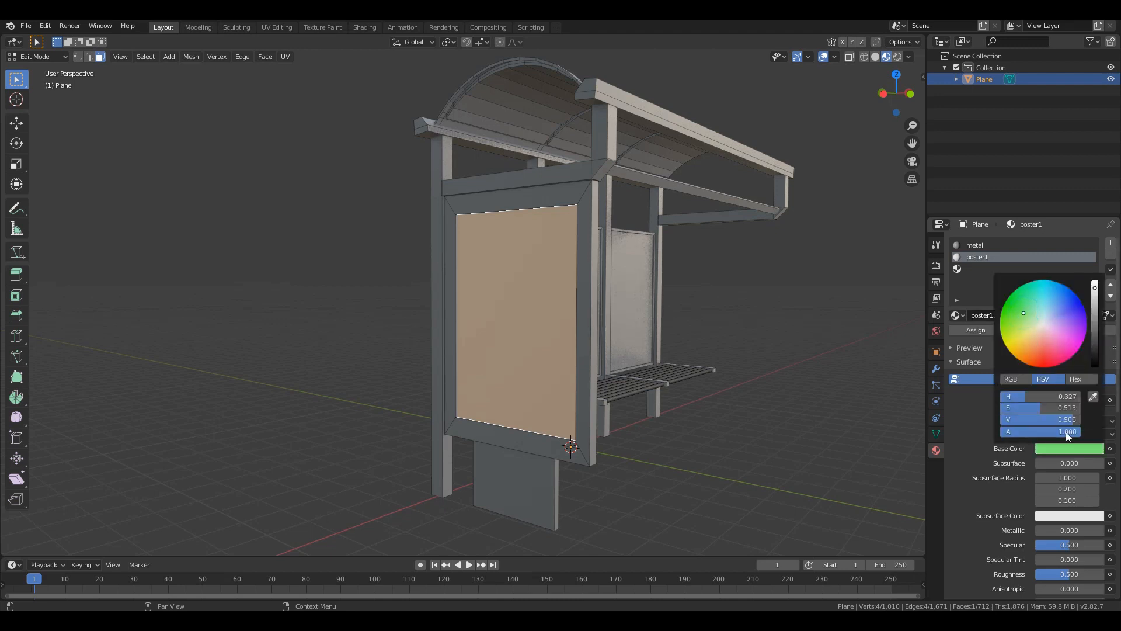
click(988, 332)
Step: Select the side panel's large inner face and create a material named poster2 in the third slot
middle_drag(668, 349, 429, 363)
click(279, 303)
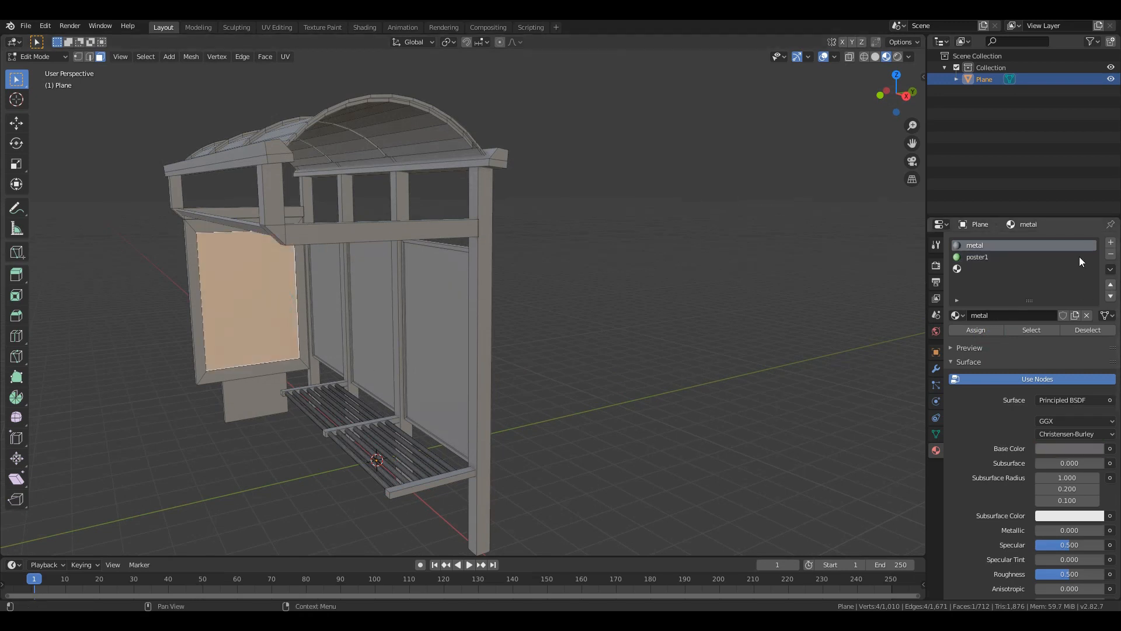
click(960, 267)
click(997, 314)
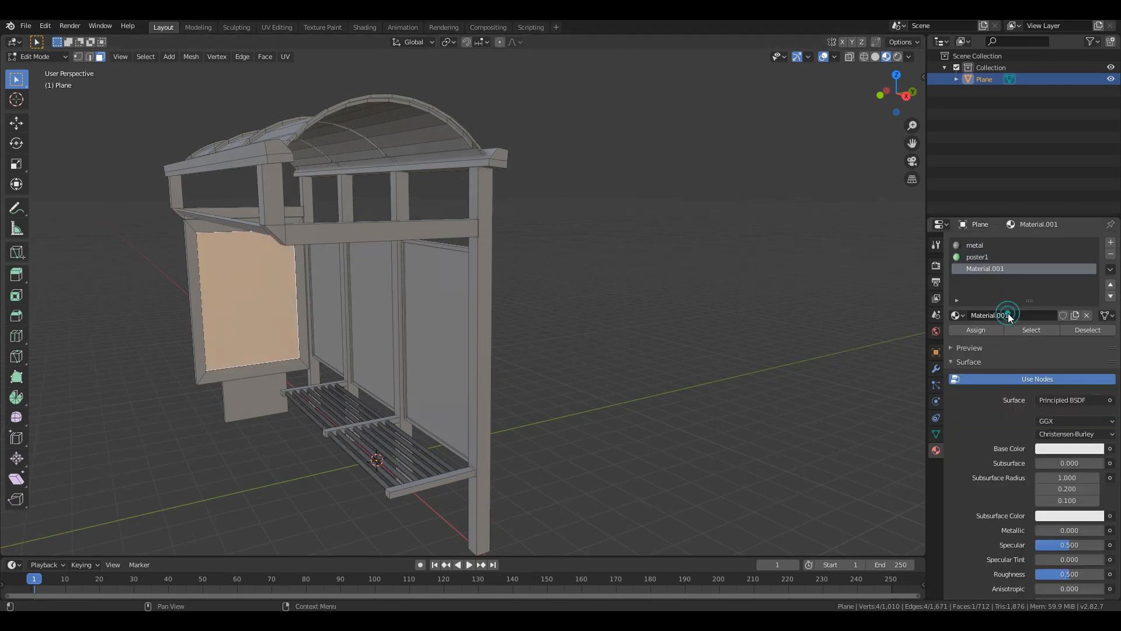
click(1008, 314)
text(poster21)
key(Return)
Step: Set the poster2 base color to violet-blue (H 0.674, S 0.406, V 0.906), assign it to the inner face and clear the selection
click(1069, 449)
click(1059, 316)
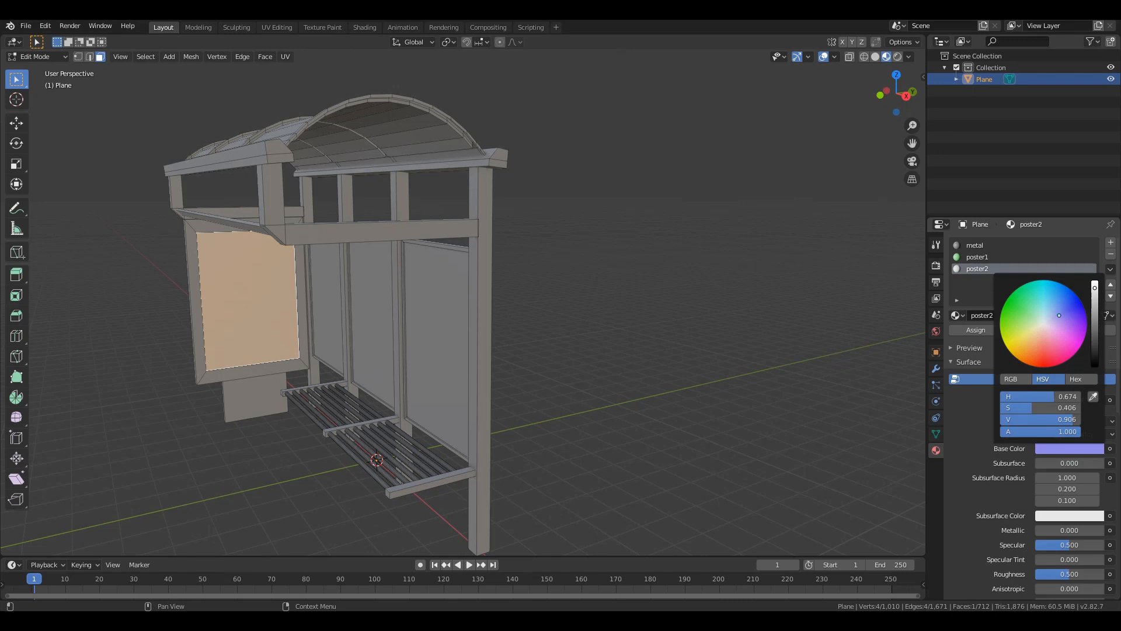
click(970, 330)
scroll(103, 353, up, 1)
key(a)
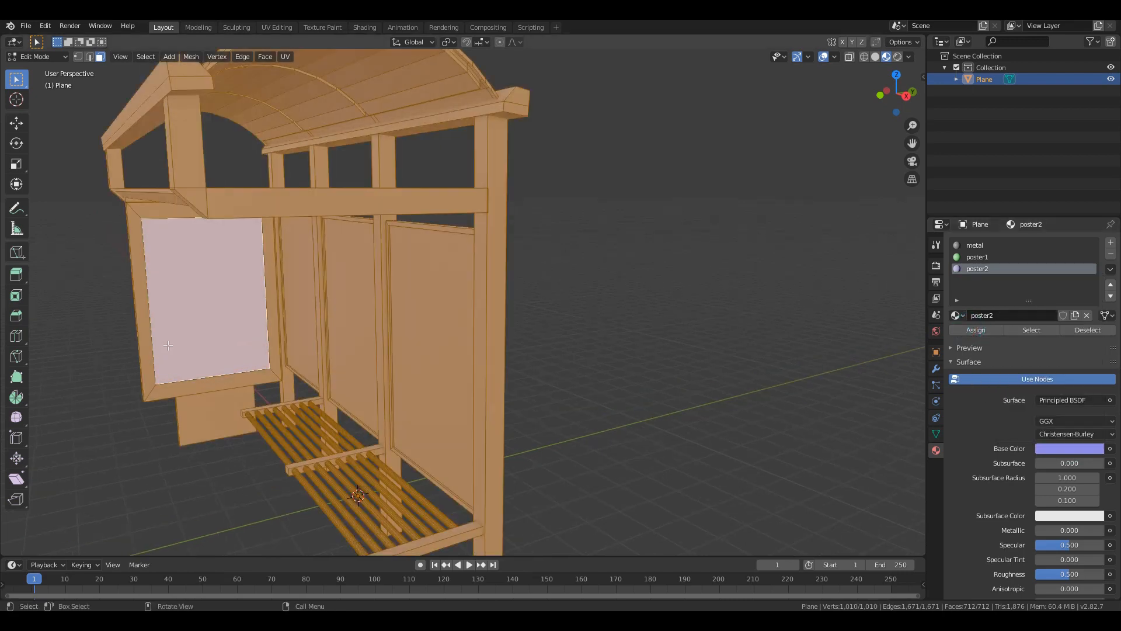
key(a)
Step: Select the first back panel's inner face, beside the side panel, and create a material named poster3 in a new slot
scroll(167, 353, down, 3)
middle_drag(307, 389, 399, 365)
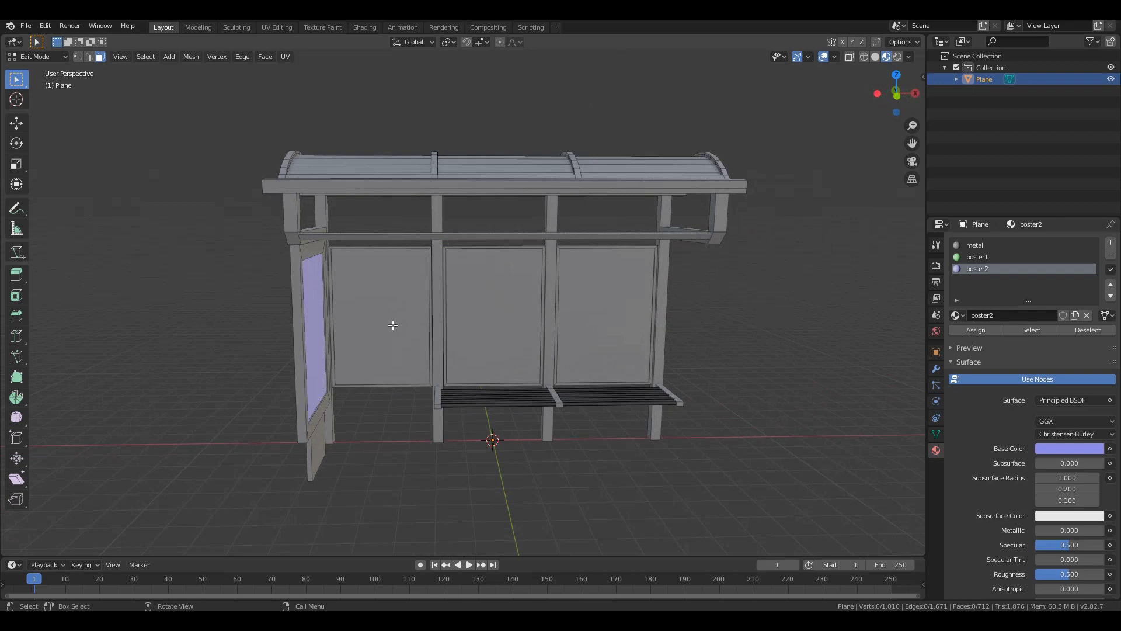
click(393, 325)
shift+middle_drag(393, 325, 518, 308)
scroll(518, 307, up, 2)
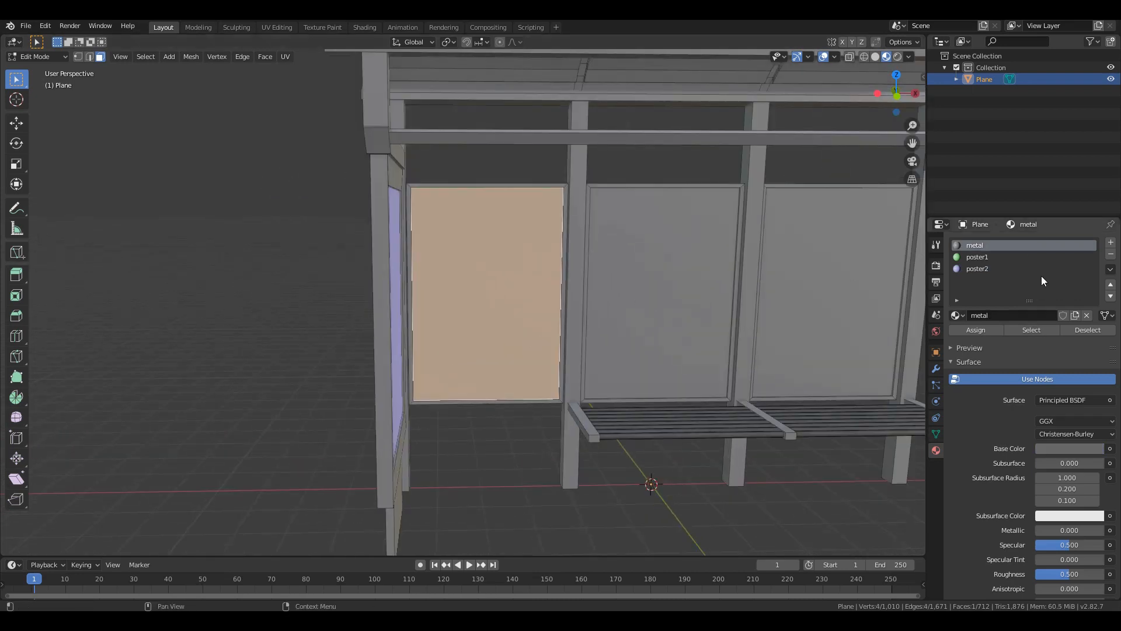
click(1111, 242)
click(1048, 313)
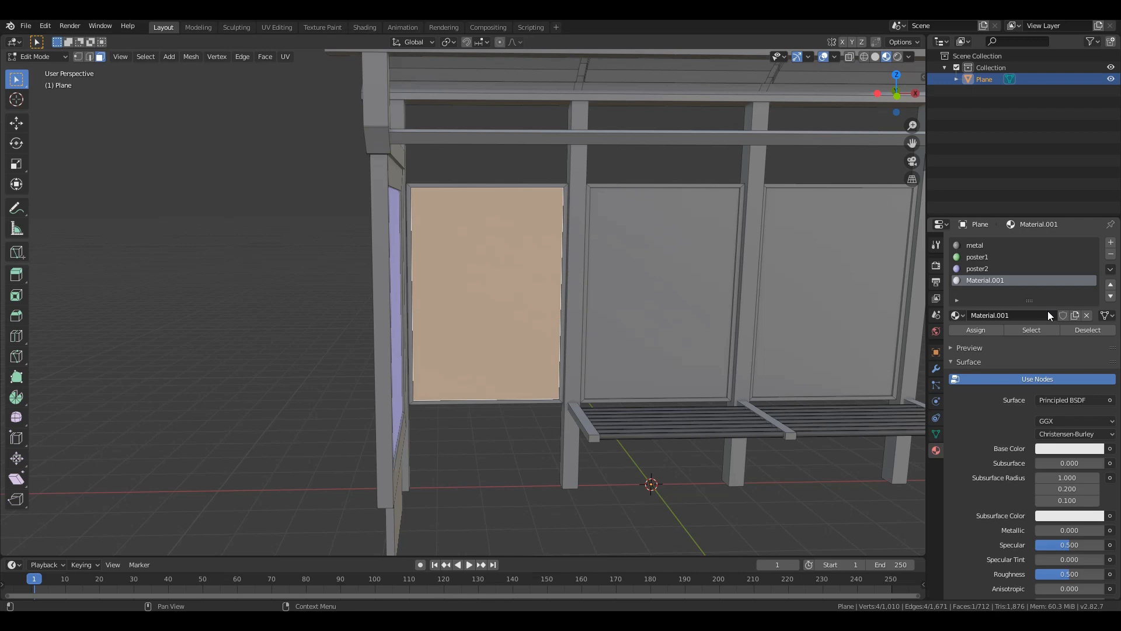
click(1047, 313)
text(poster3)
key(Return)
Step: Set the poster3 base color to pale pink (H 0.026, S 0.243, V 0.906) and assign it to the selected panel face
click(1060, 449)
click(1042, 335)
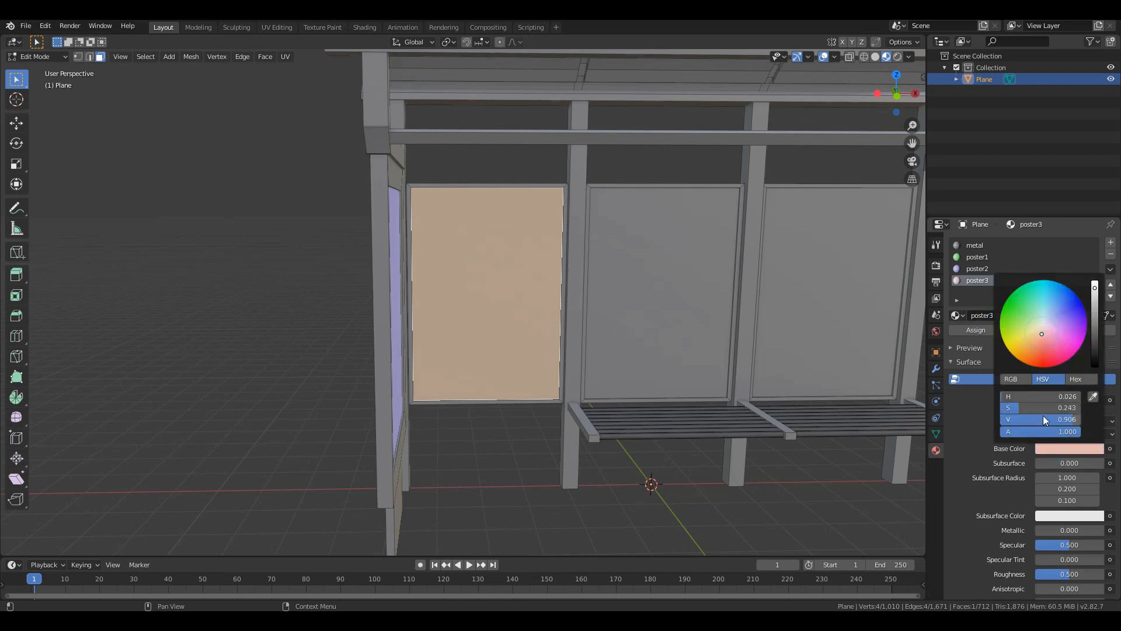
click(967, 330)
Step: Select the middle back panel's inner face and create a material named poster4 in a new slot
click(628, 289)
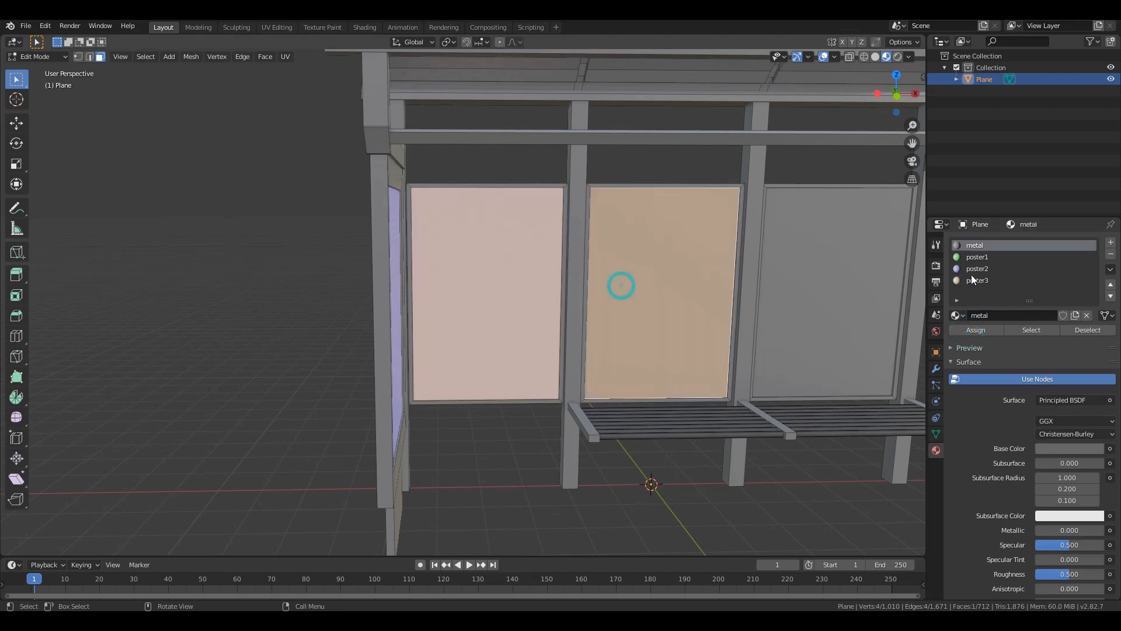
click(1111, 242)
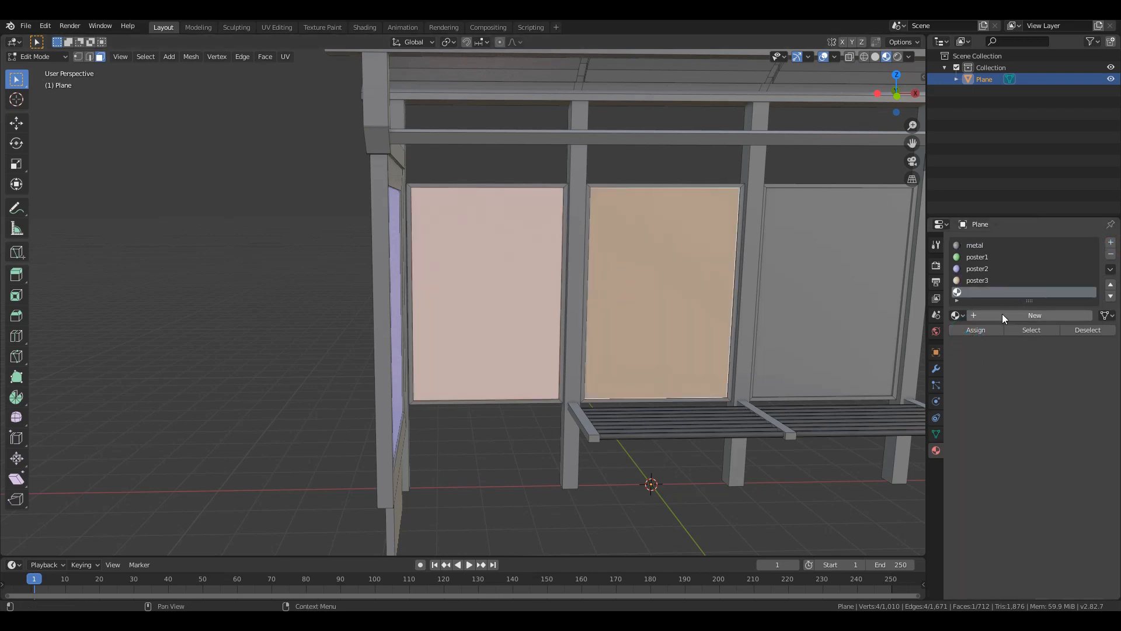
click(1002, 314)
double_click(1000, 316)
text(op)
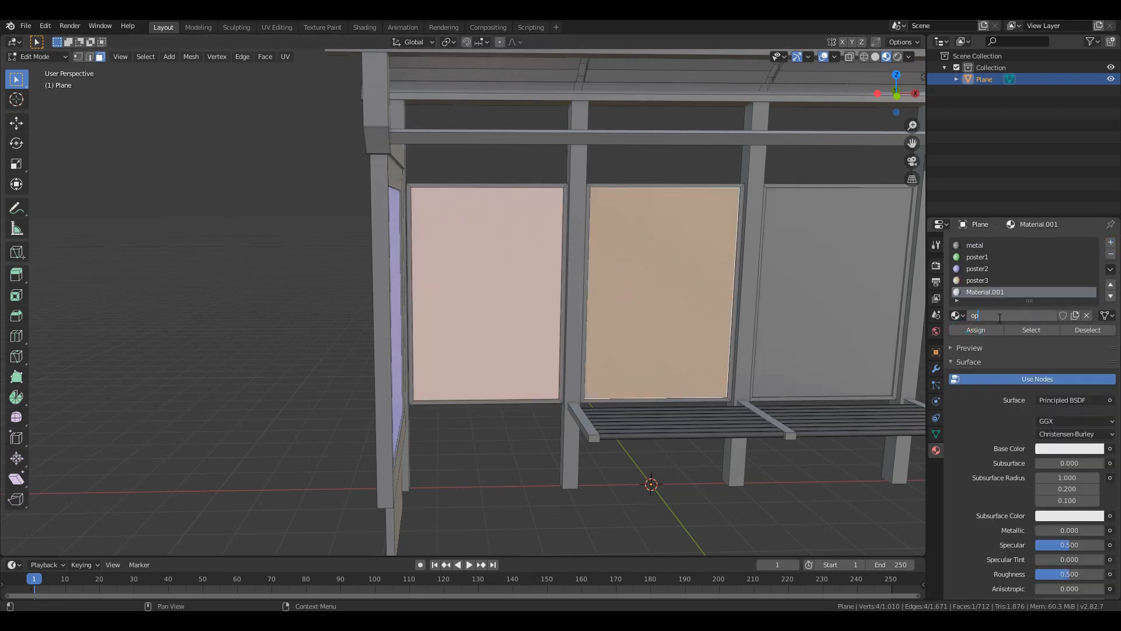
text(ster4)
key(Return)
Step: Set the poster4 base color to red and assign it to the middle back panel's face
click(1067, 448)
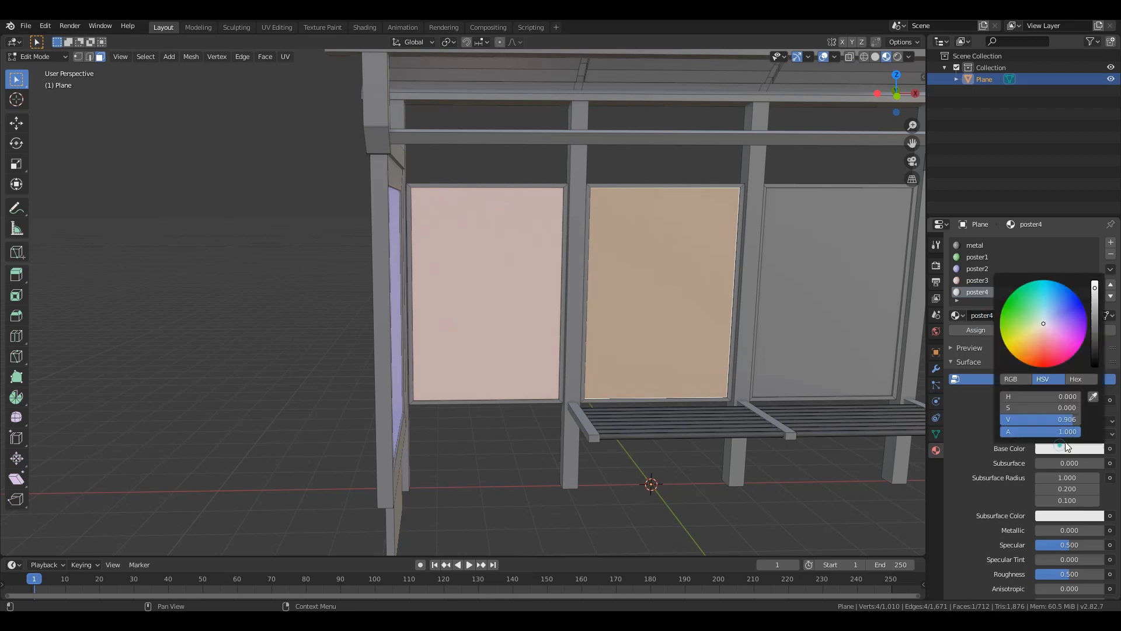
click(1052, 338)
click(976, 330)
Step: Select the third back panel's inner face and create a material named poster5 in a new slot
click(797, 318)
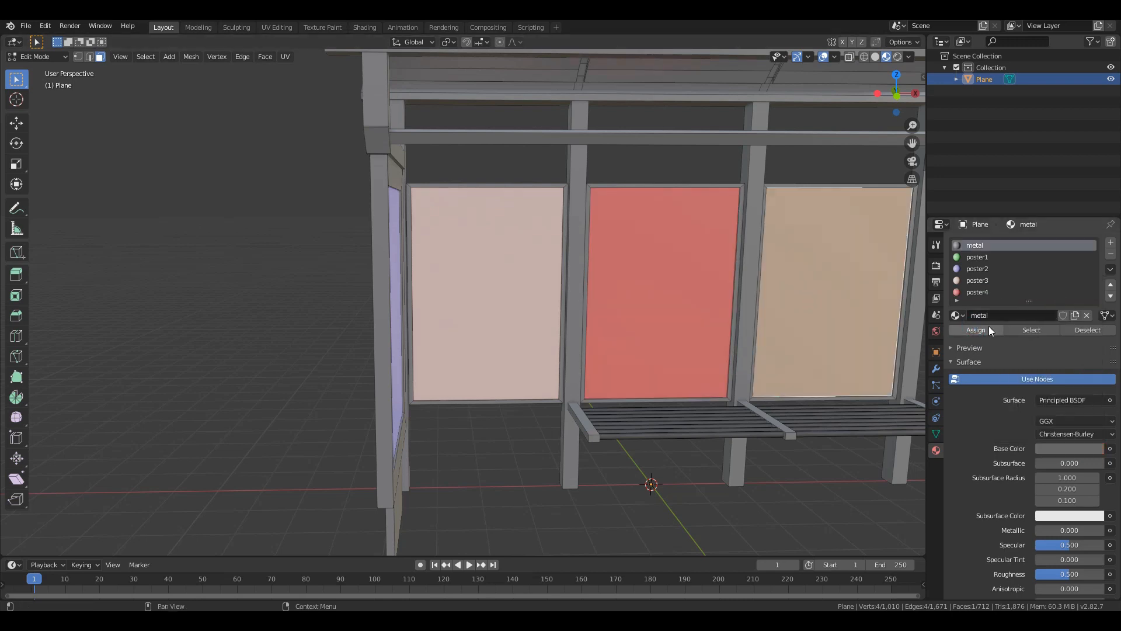
scroll(1005, 315, down, 1)
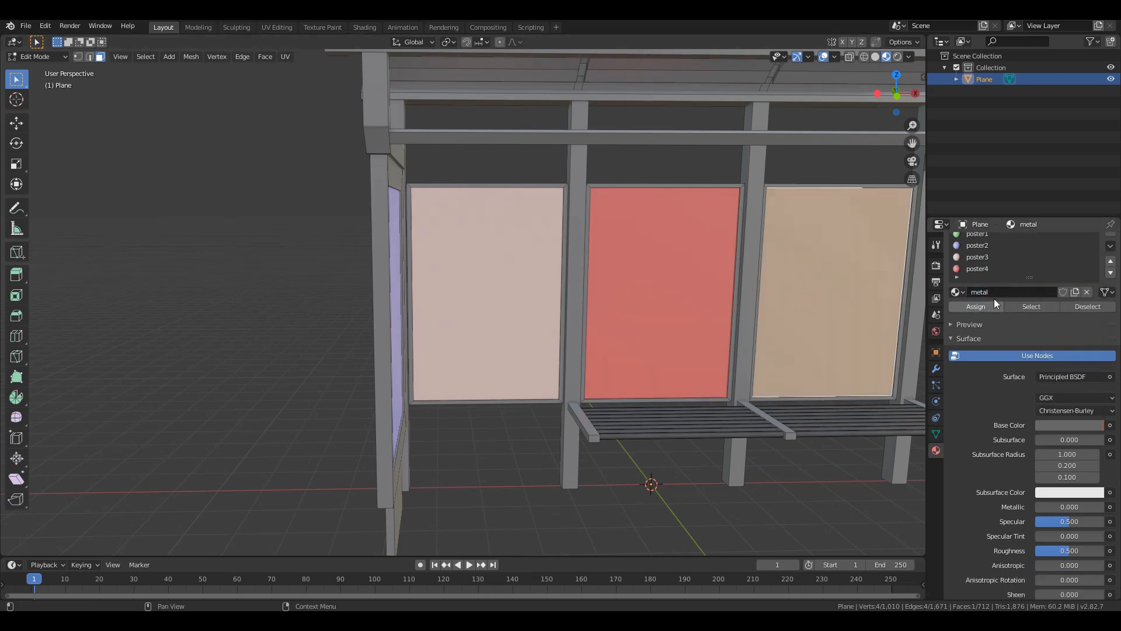
scroll(1063, 254, up, 1)
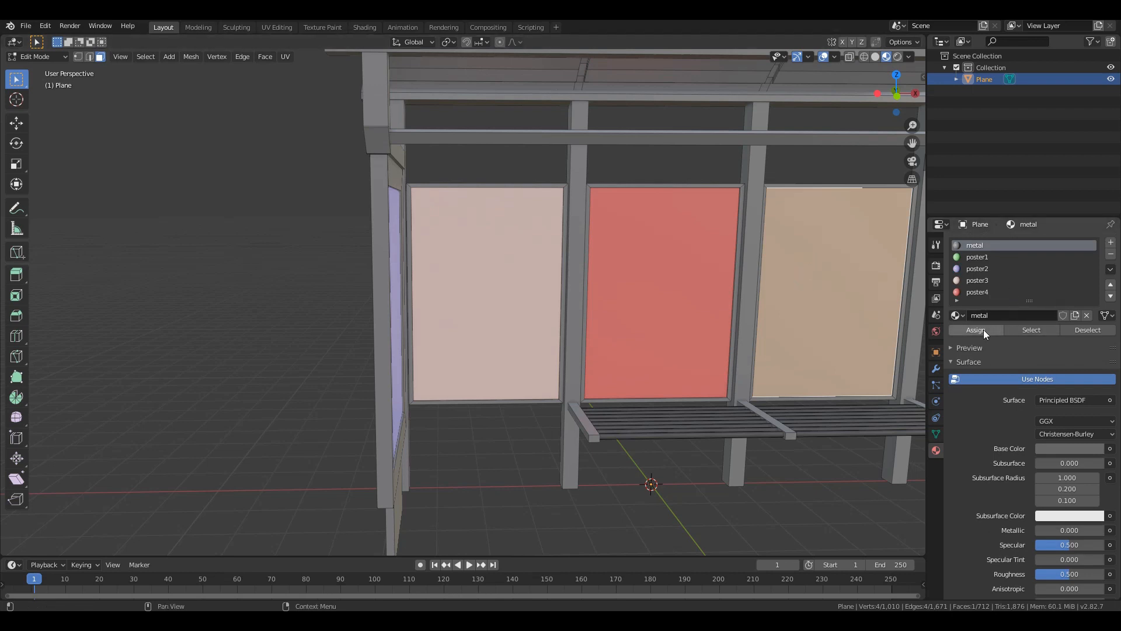
click(1111, 242)
click(1005, 315)
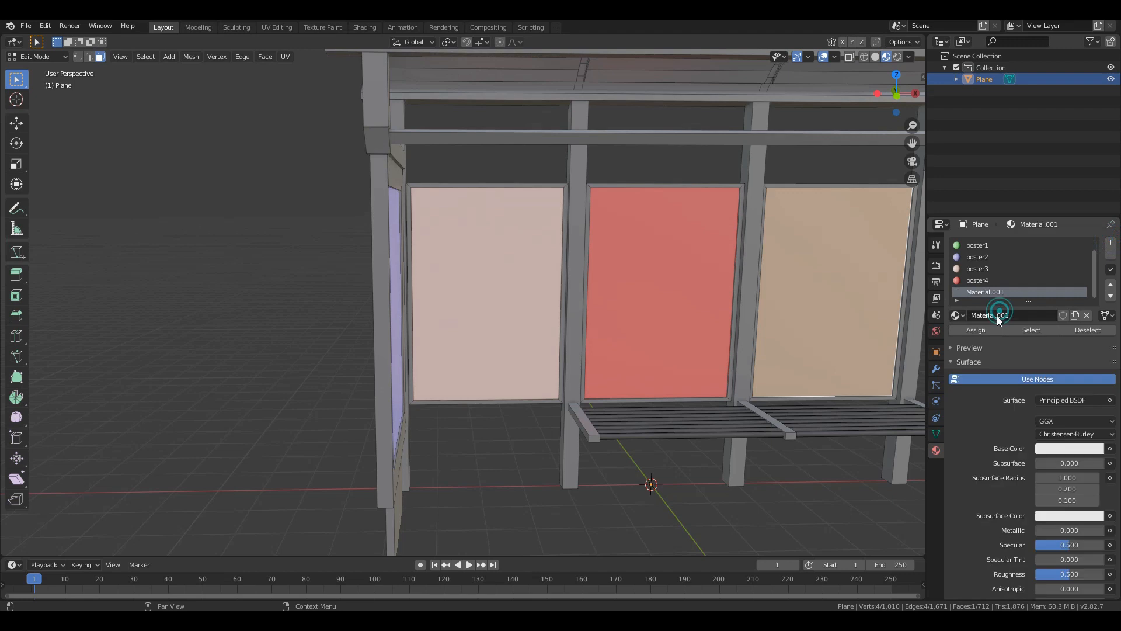
click(1000, 315)
text(poster5)
key(Return)
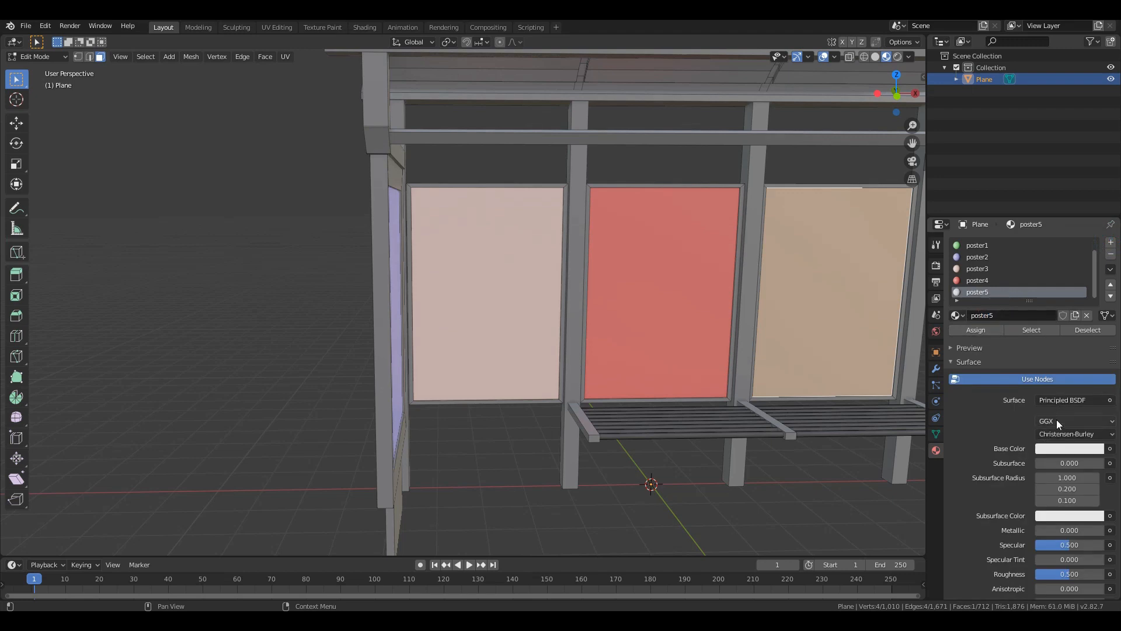
Step: Set the poster5 base color to cyan (H 0.485, S 0.415, V 0.906), assign it to the third back panel and clear the selection
click(1060, 448)
click(1056, 331)
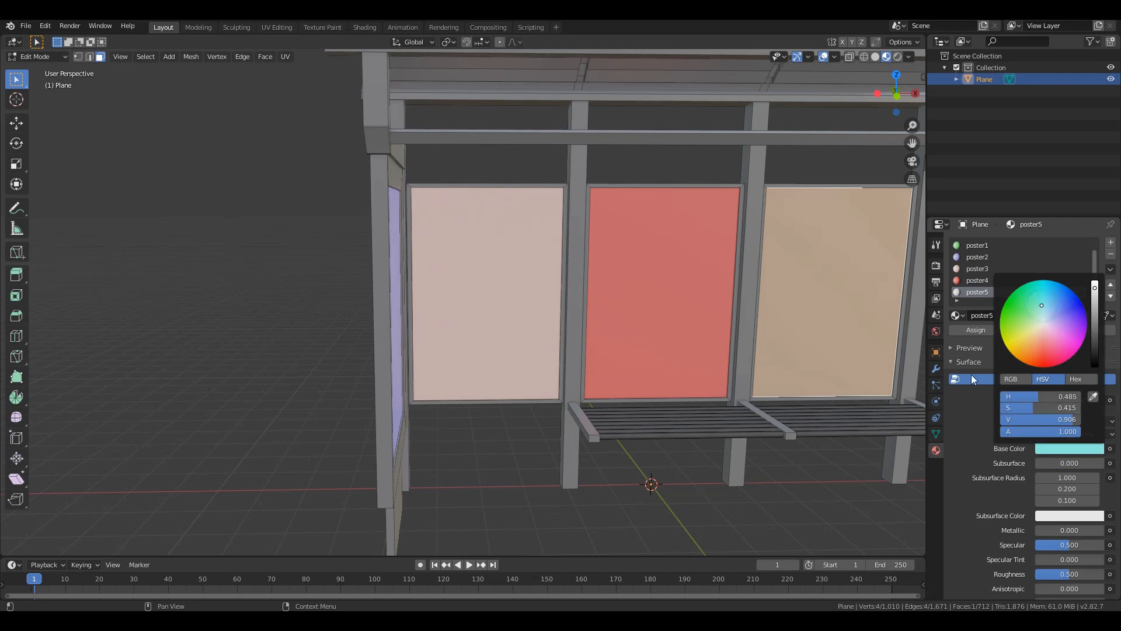
click(975, 331)
key(alt+a)
middle_drag(627, 269, 588, 328)
scroll(587, 328, up, 3)
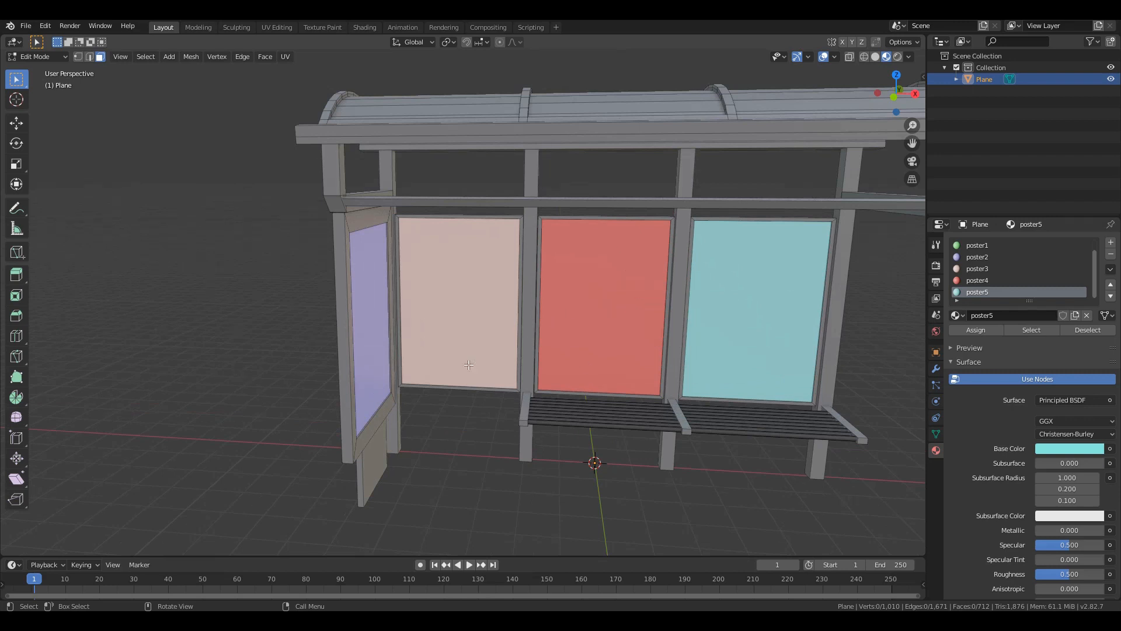
Step: Add another material slot and create a material named glass in it for the curved roof
scroll(599, 333, down, 2)
scroll(428, 281, down, 2)
middle_drag(452, 301, 484, 322)
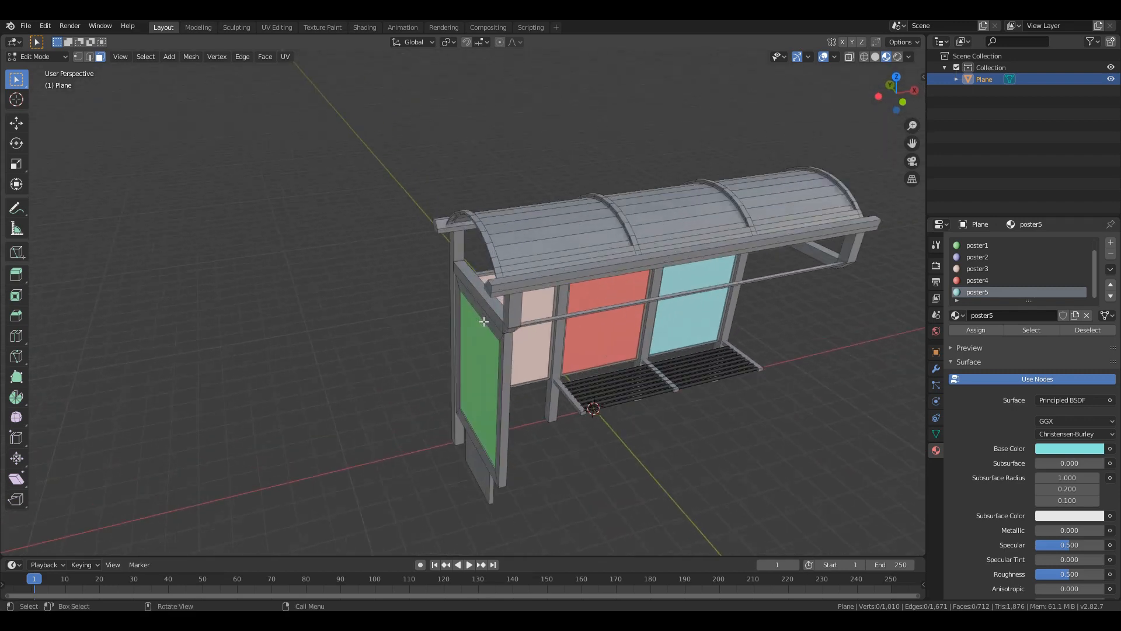
scroll(513, 309, up, 2)
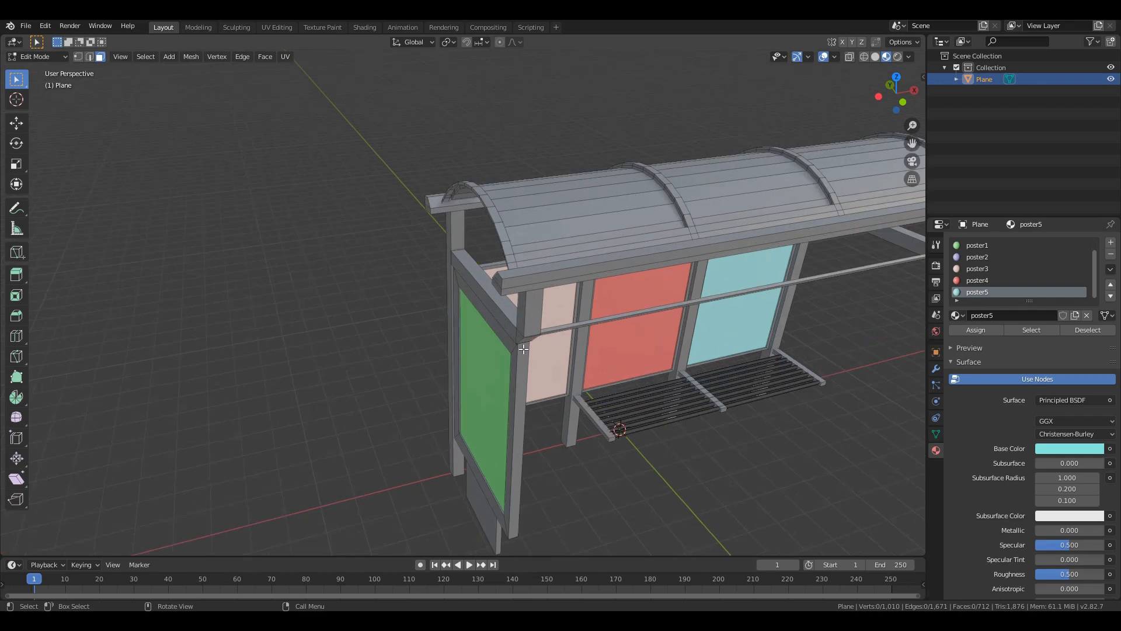
middle_drag(538, 346, 538, 338)
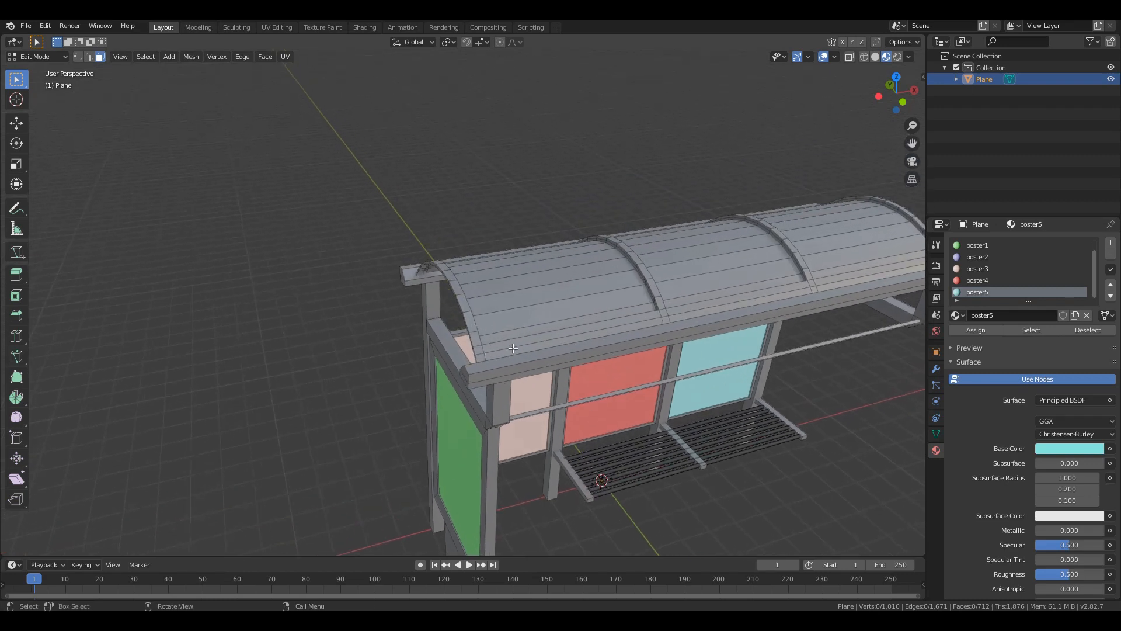
middle_drag(513, 349, 1118, 240)
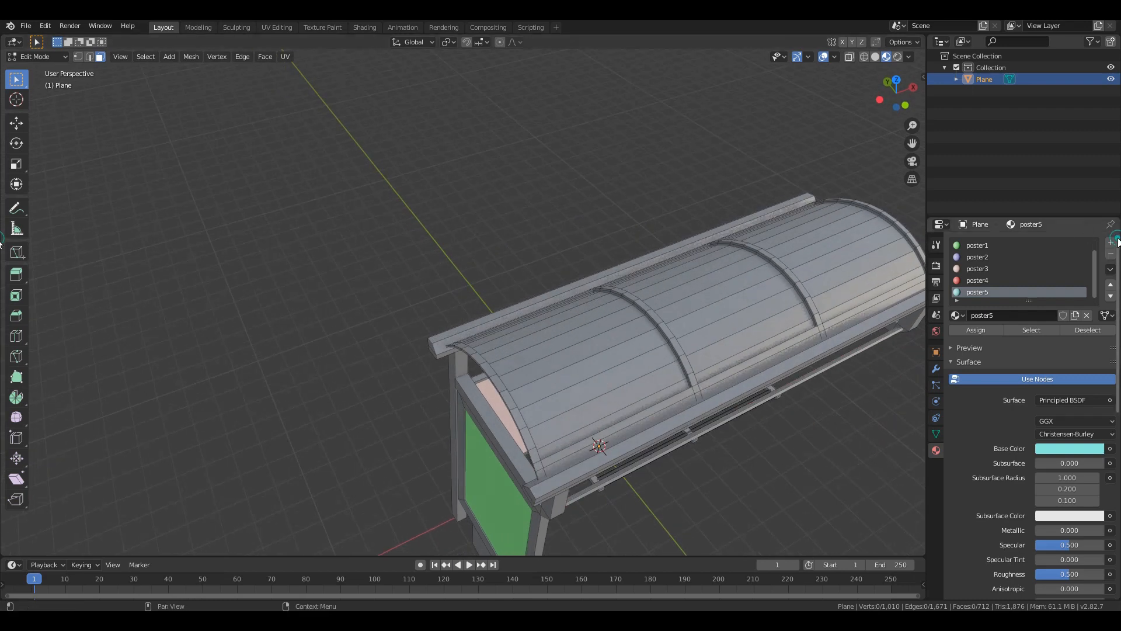
click(1111, 241)
click(997, 314)
click(992, 315)
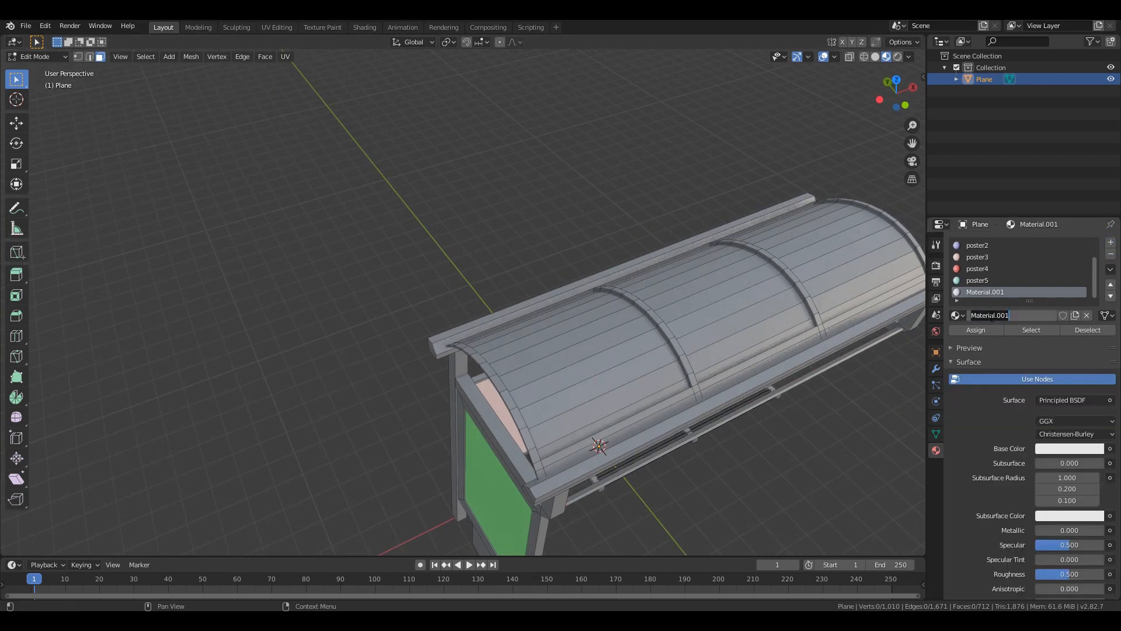
text(glass)
key(Return)
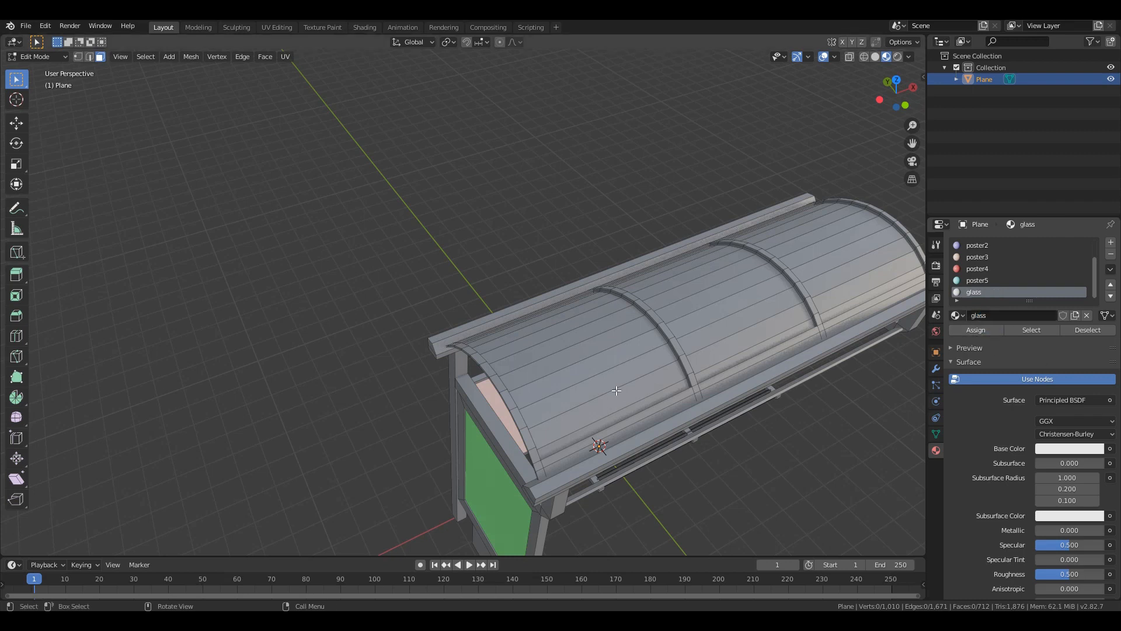
Step: Select all outer faces of the three curved roof bays between the ribs, leaving the ribs unselected
click(643, 411)
middle_drag(580, 355, 580, 371)
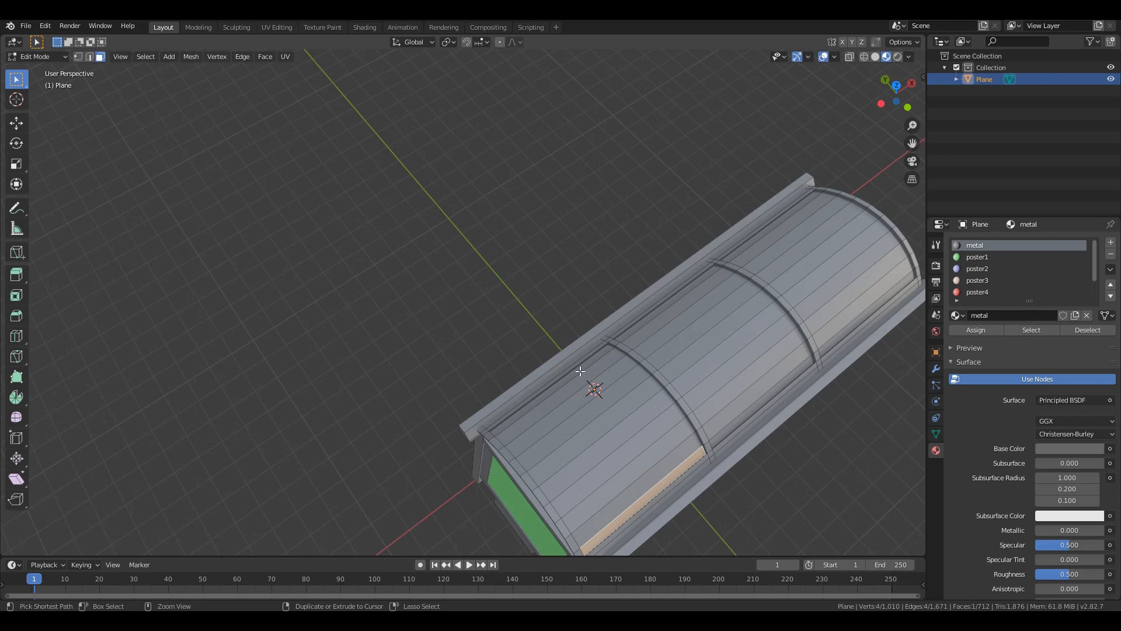
ctrl+click(579, 372)
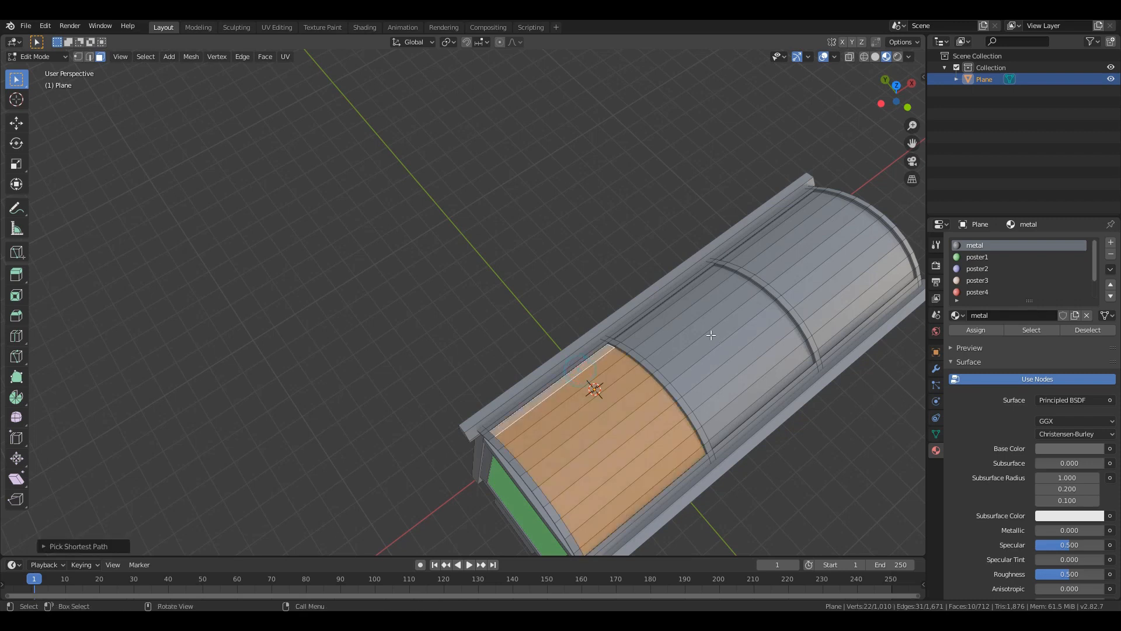
shift+click(652, 318)
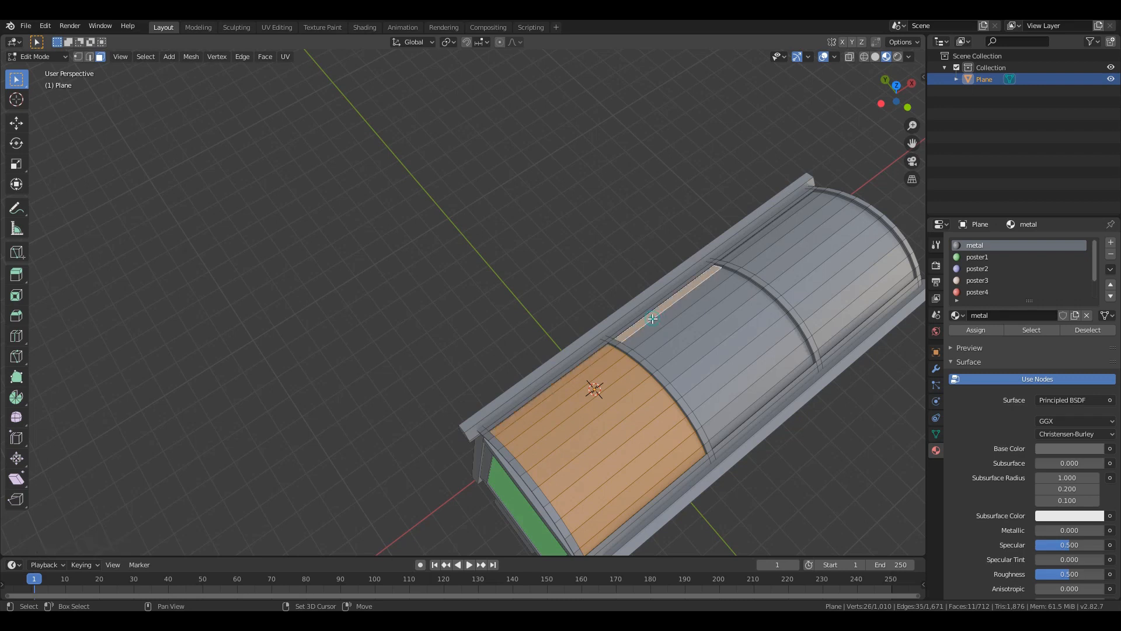
ctrl+click(741, 419)
middle_drag(741, 418, 686, 305)
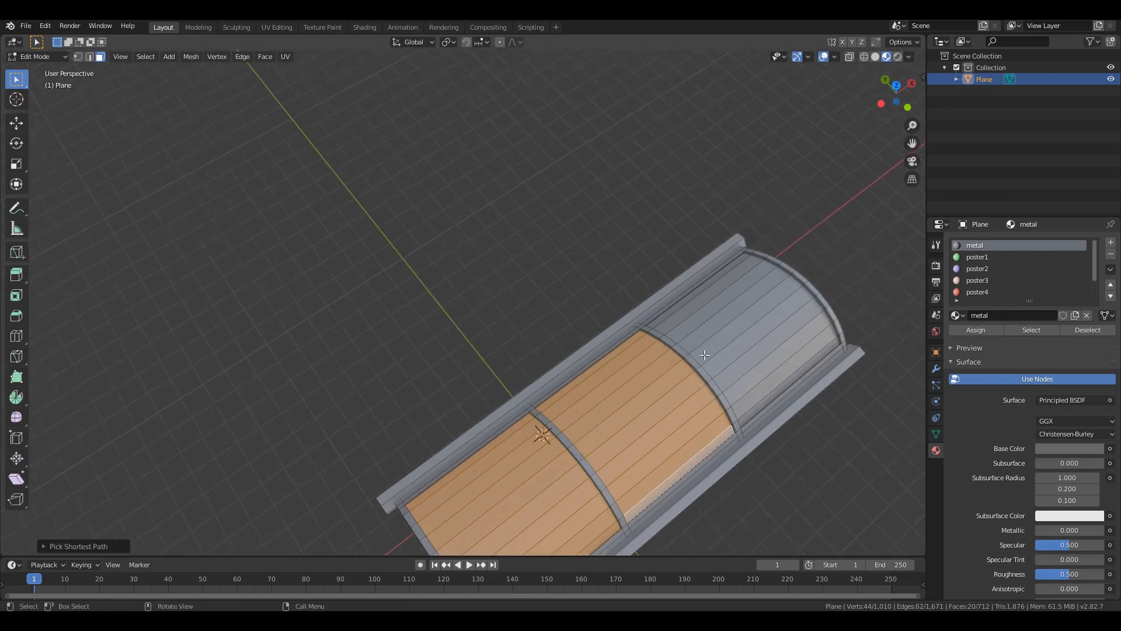
shift+click(686, 305)
ctrl+click(784, 385)
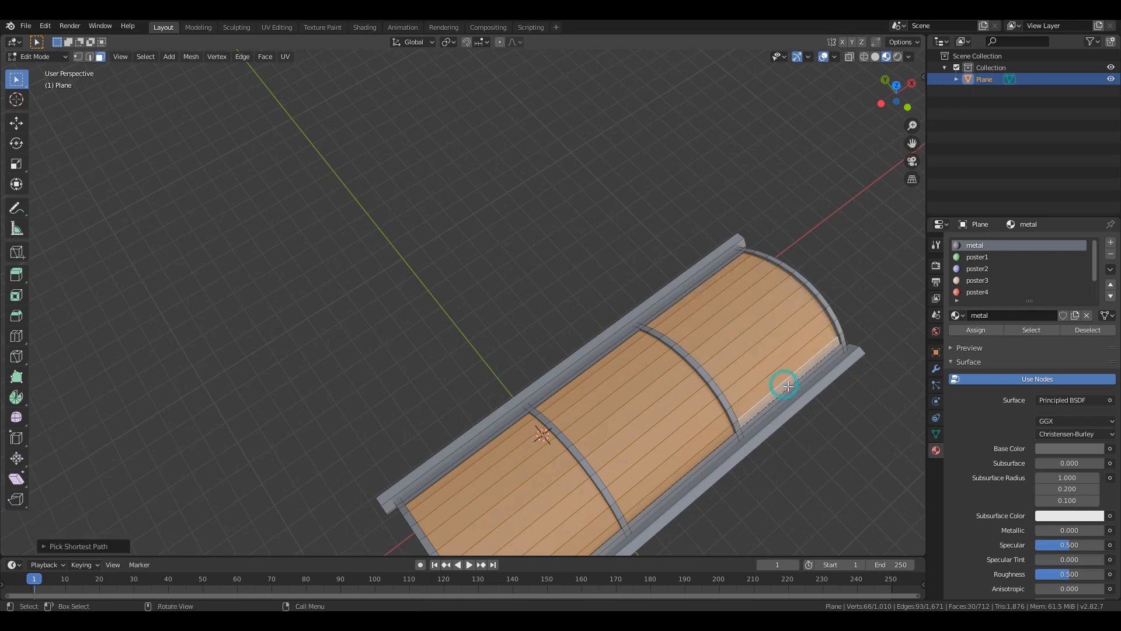
Step: Assign the glass material to the selected roof faces and clear the selection
middle_drag(781, 380, 681, 388)
scroll(993, 284, down, 2)
click(989, 292)
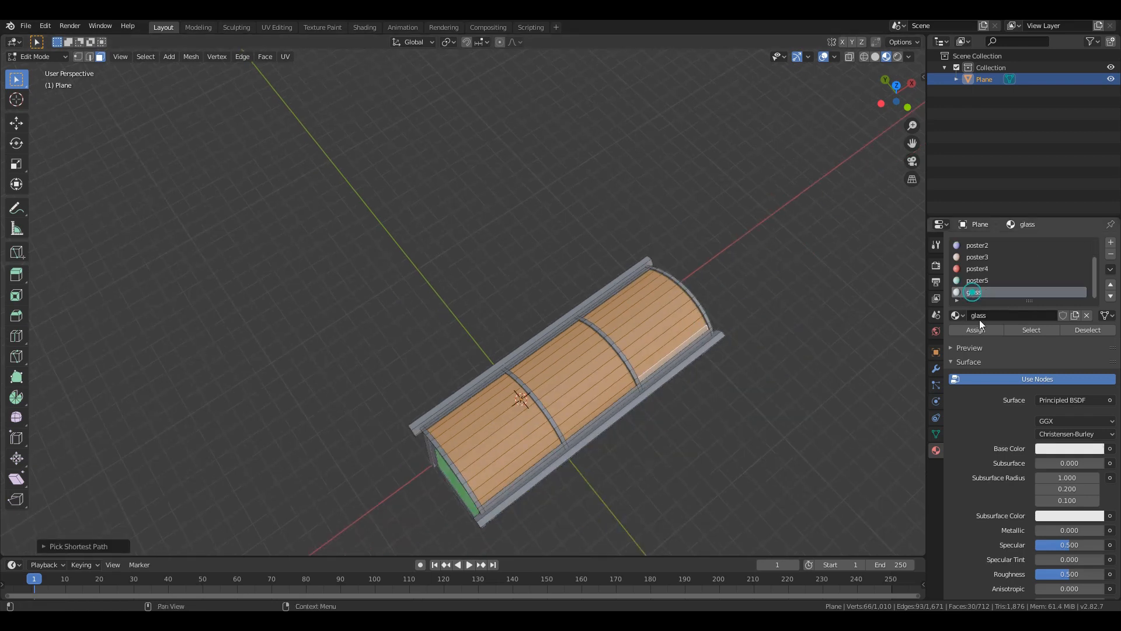
click(976, 330)
scroll(652, 441, down, 1)
middle_drag(652, 441, 562, 343)
key(alt+a)
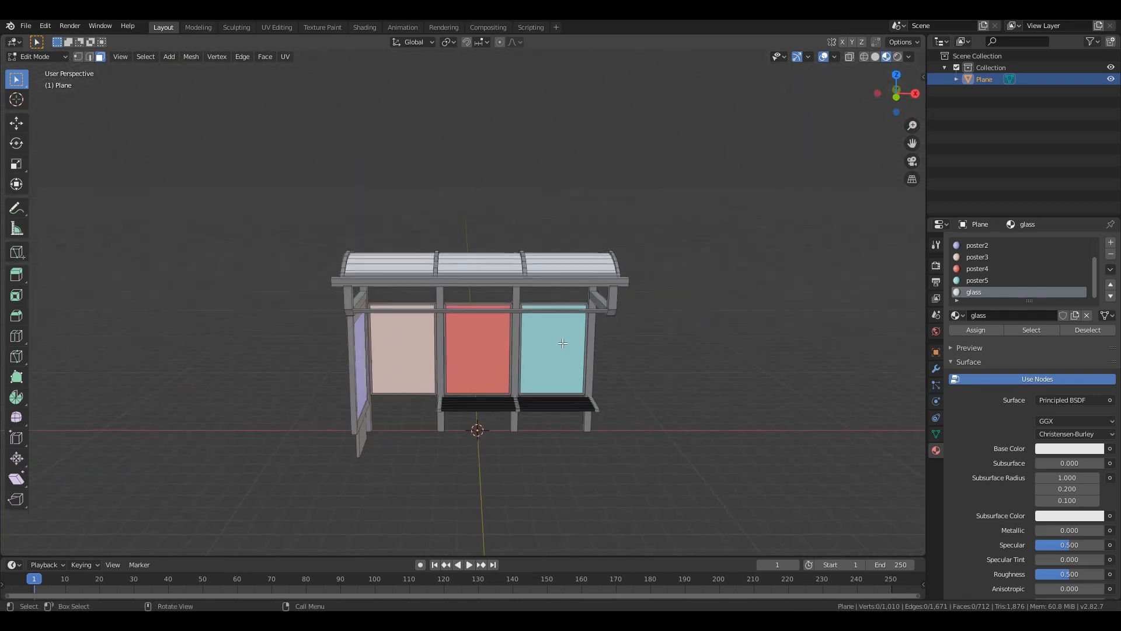
key(Tab)
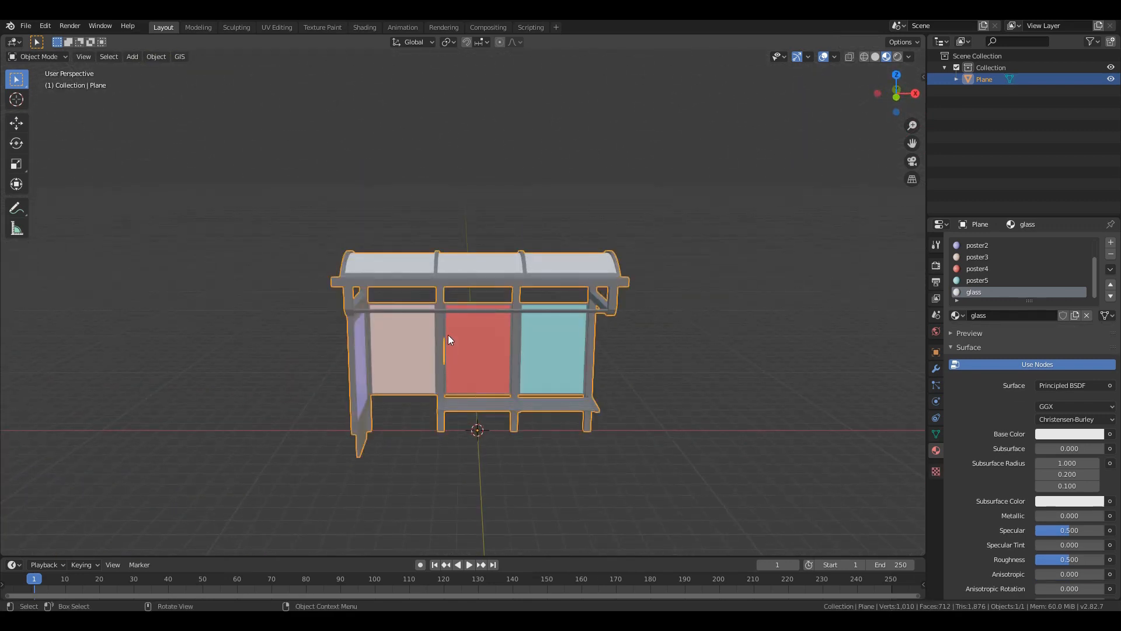
key(Tab)
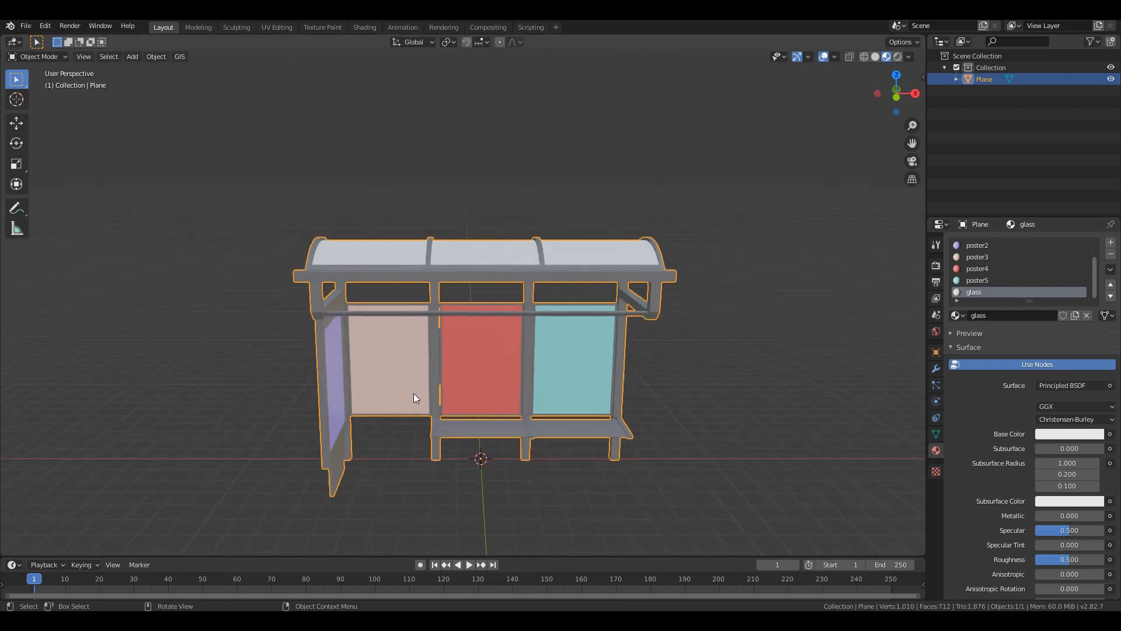
middle_drag(386, 408, 368, 387)
scroll(368, 387, up, 2)
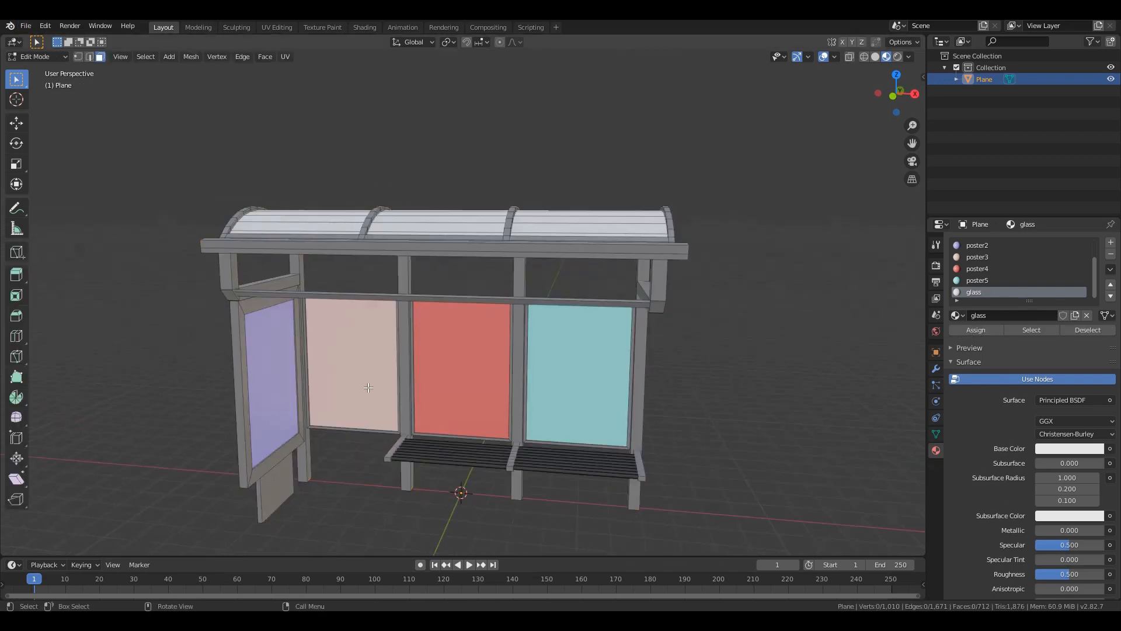
Step: Select the entire shelter mesh and unwrap it in the UV Editing workspace using Smart UV Project with angle limit 66 and island margin 0
key(a)
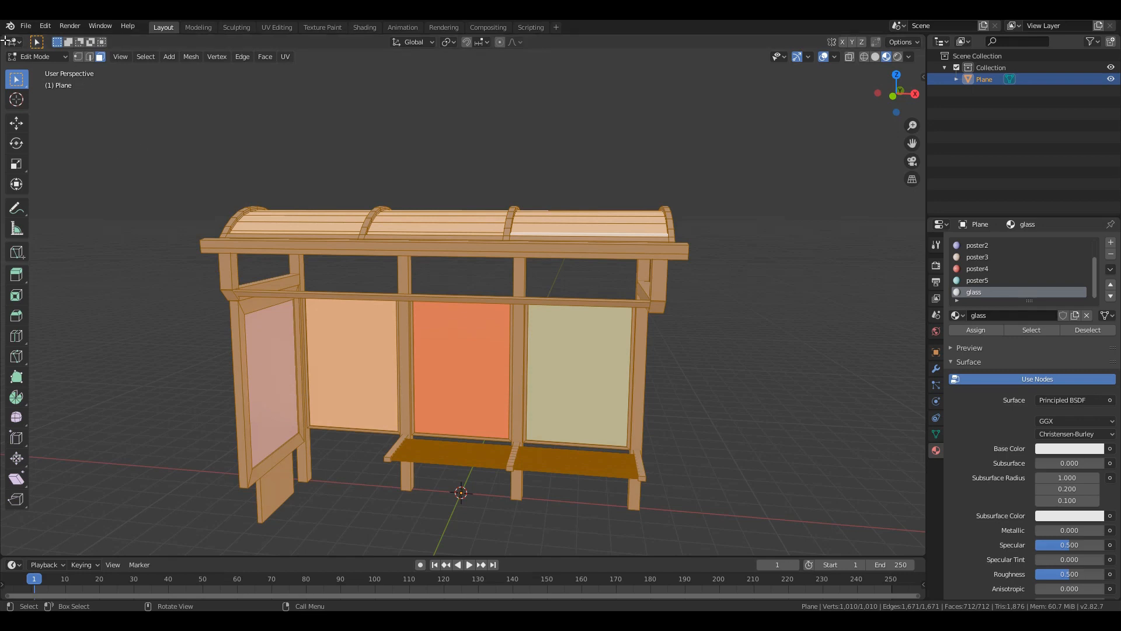
click(277, 28)
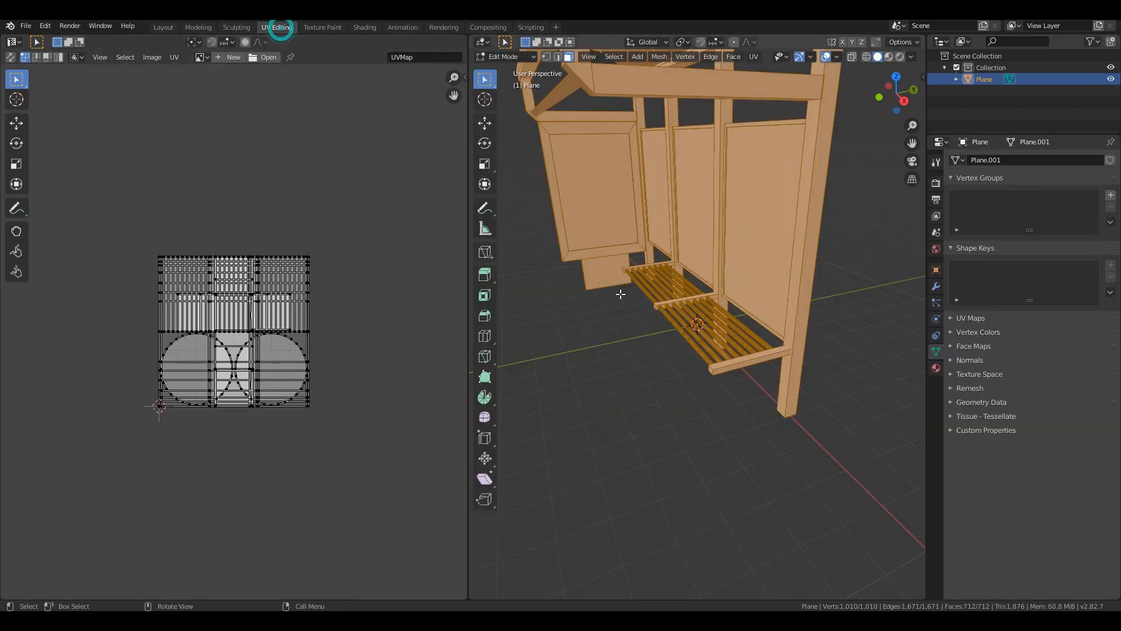
key(u)
click(717, 257)
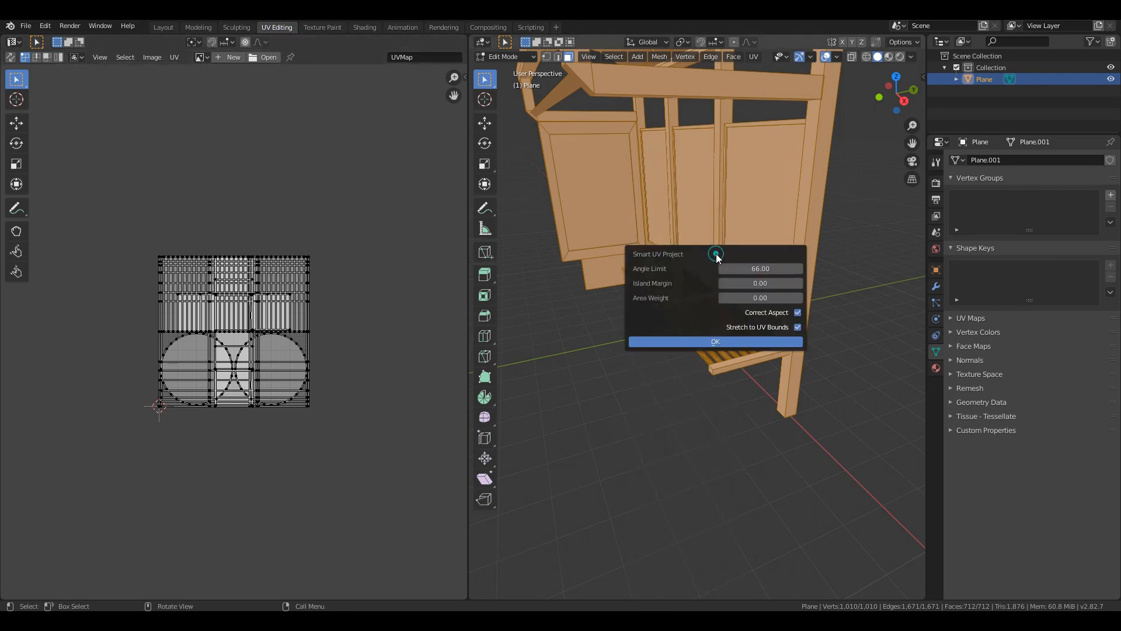
key(Return)
middle_drag(757, 280, 580, 344)
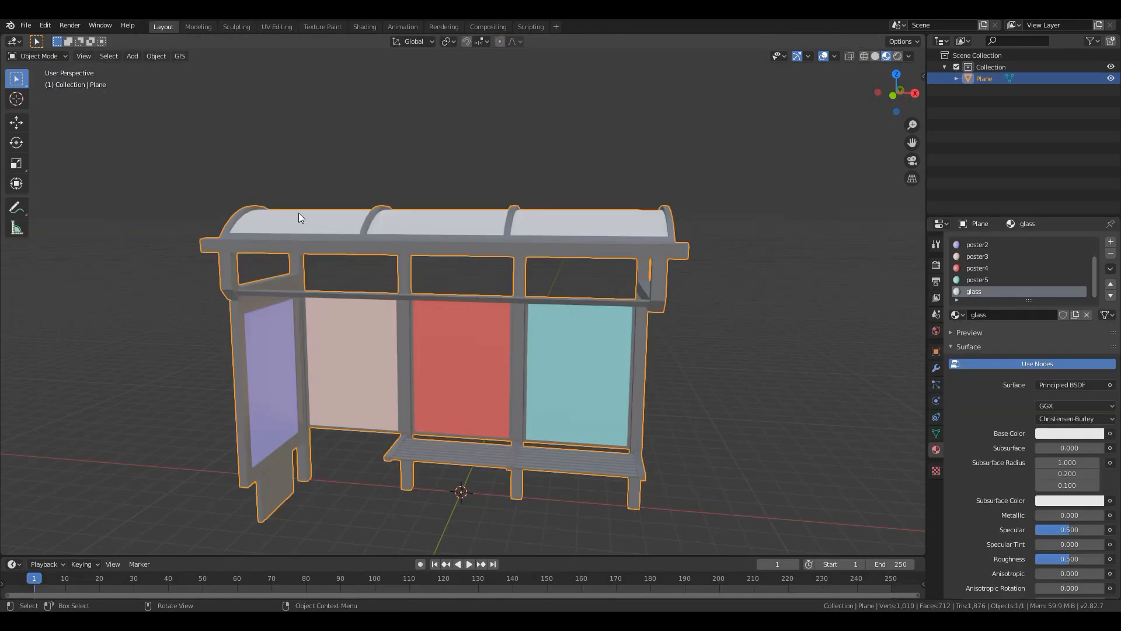
Step: Export the bus shelter in FBX format as bus_stop.fbx to the #7 - bus stop folder, keeping the default export settings
middle_drag(422, 369, 447, 341)
middle_drag(628, 287, 457, 253)
right_click(457, 253)
click(593, 232)
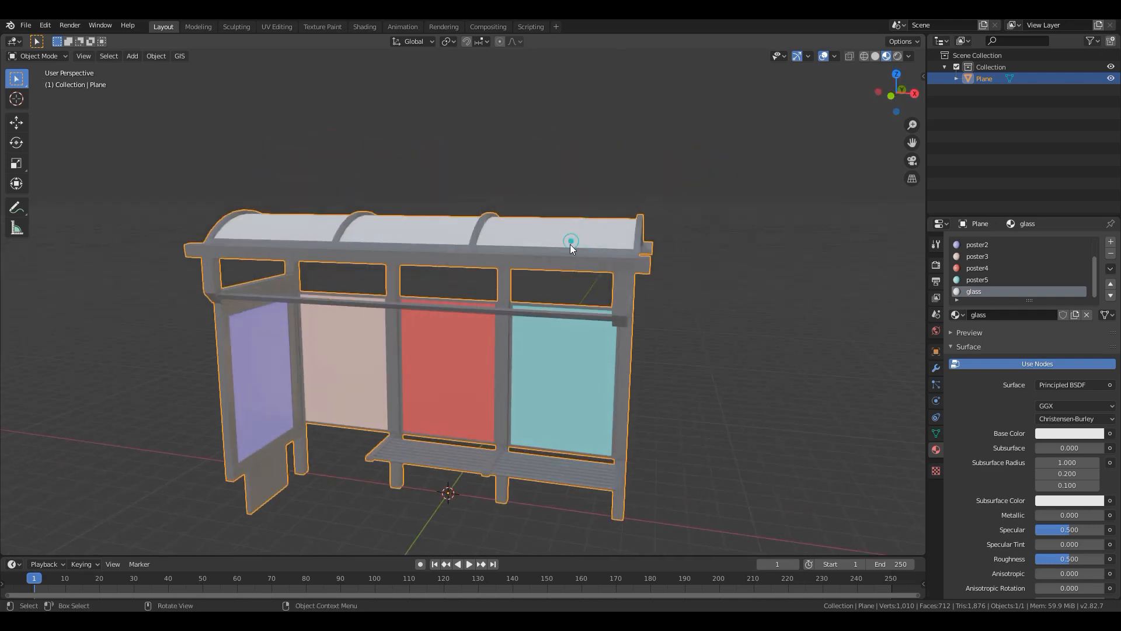
middle_drag(465, 348, 190, 175)
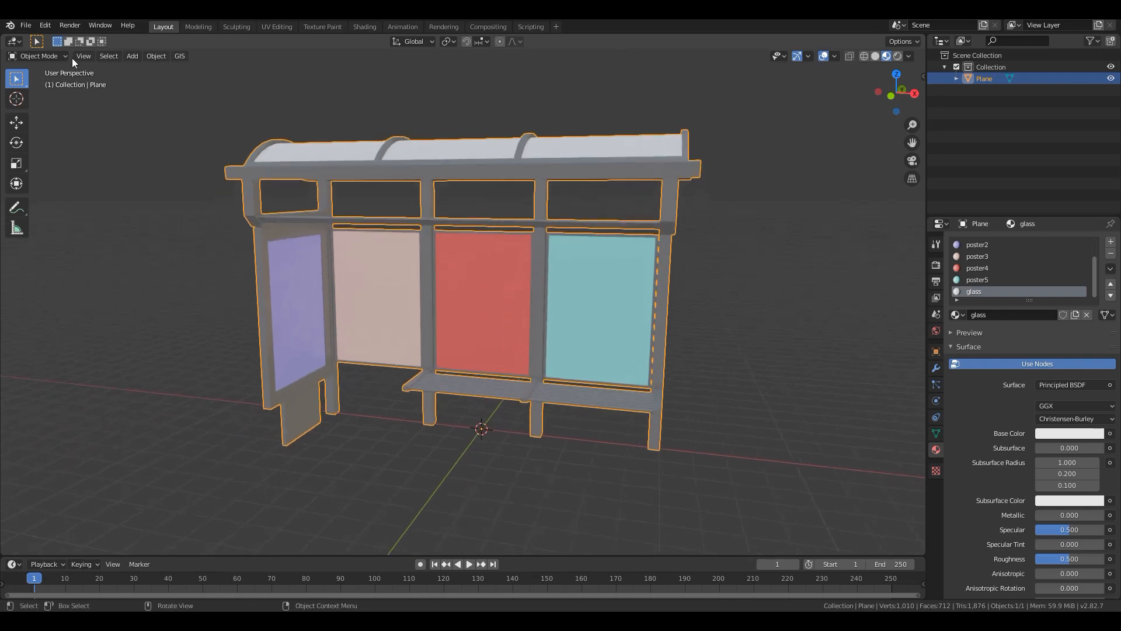
click(26, 27)
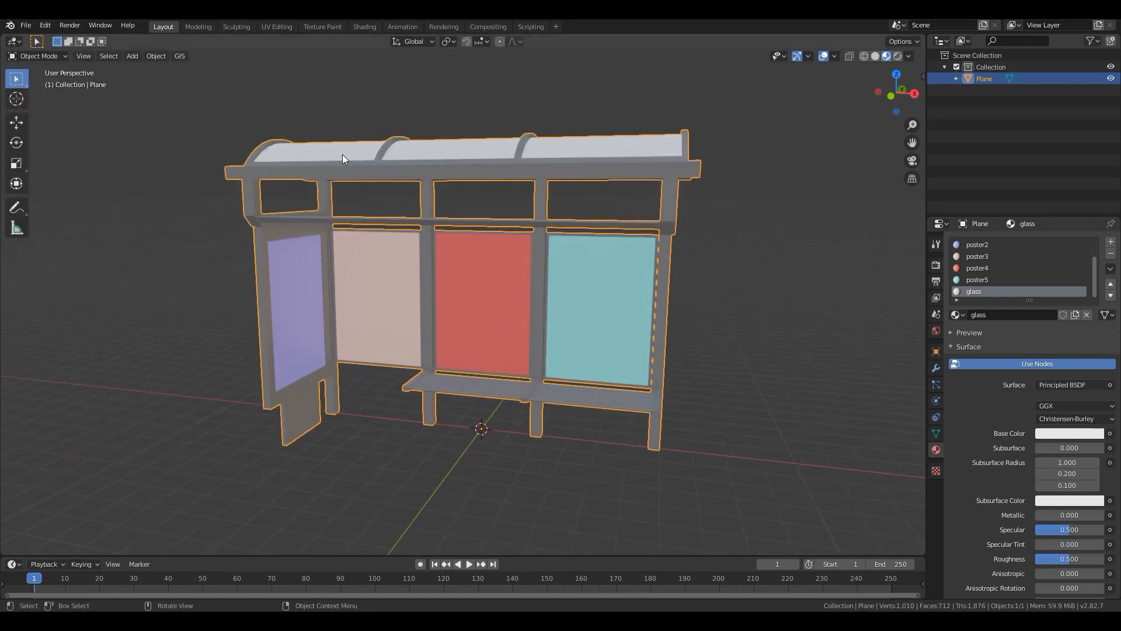
click(26, 26)
mouse_move(52, 227)
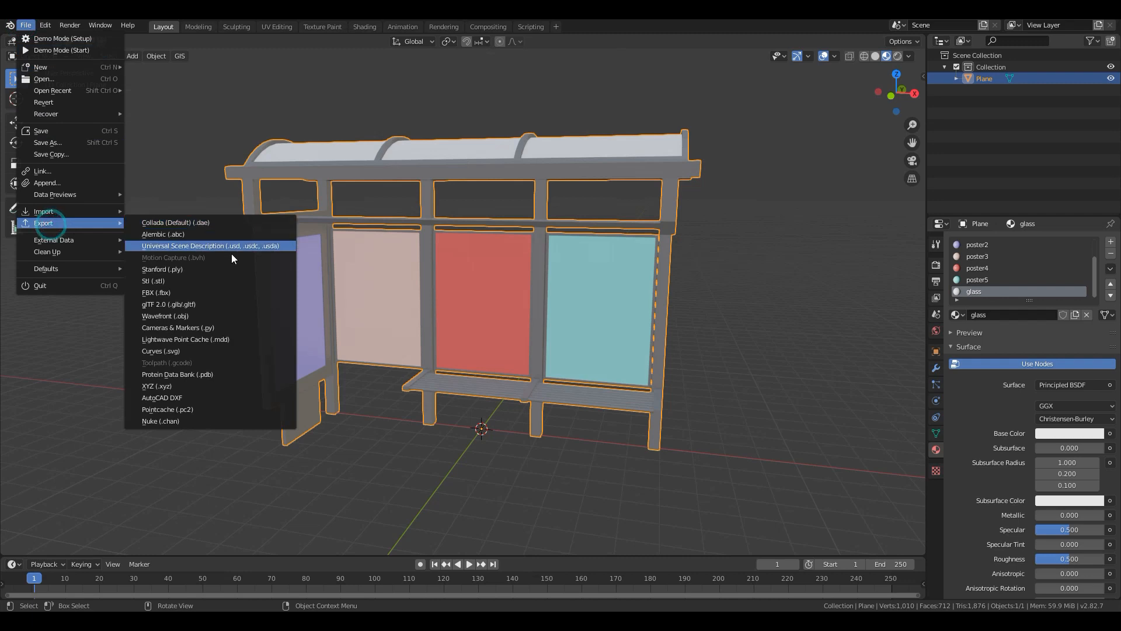
click(188, 292)
click(890, 523)
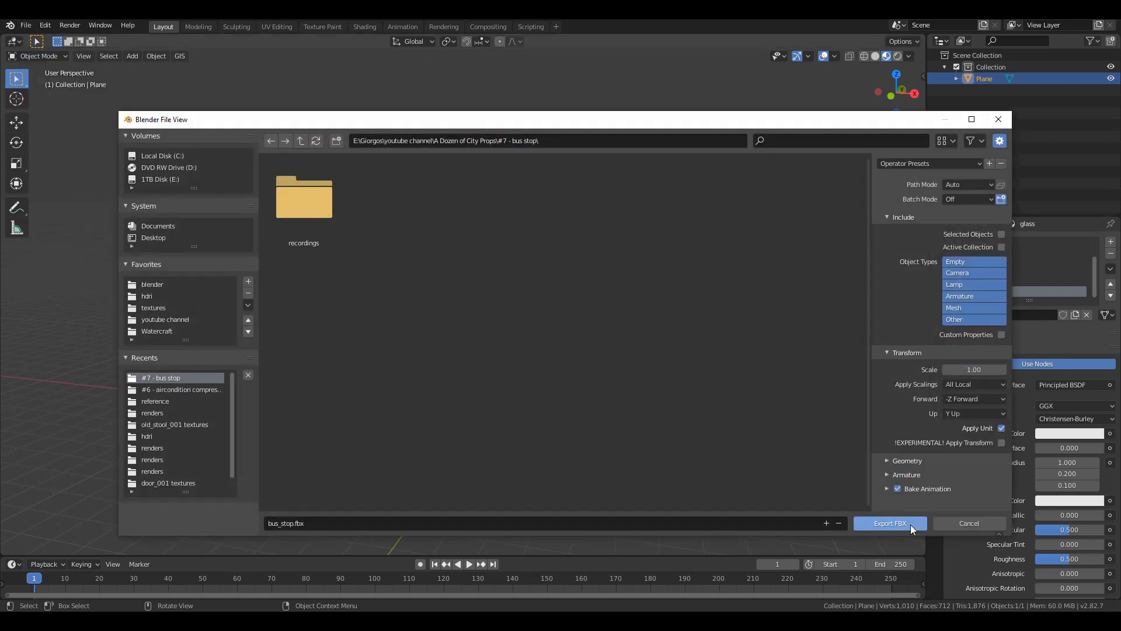
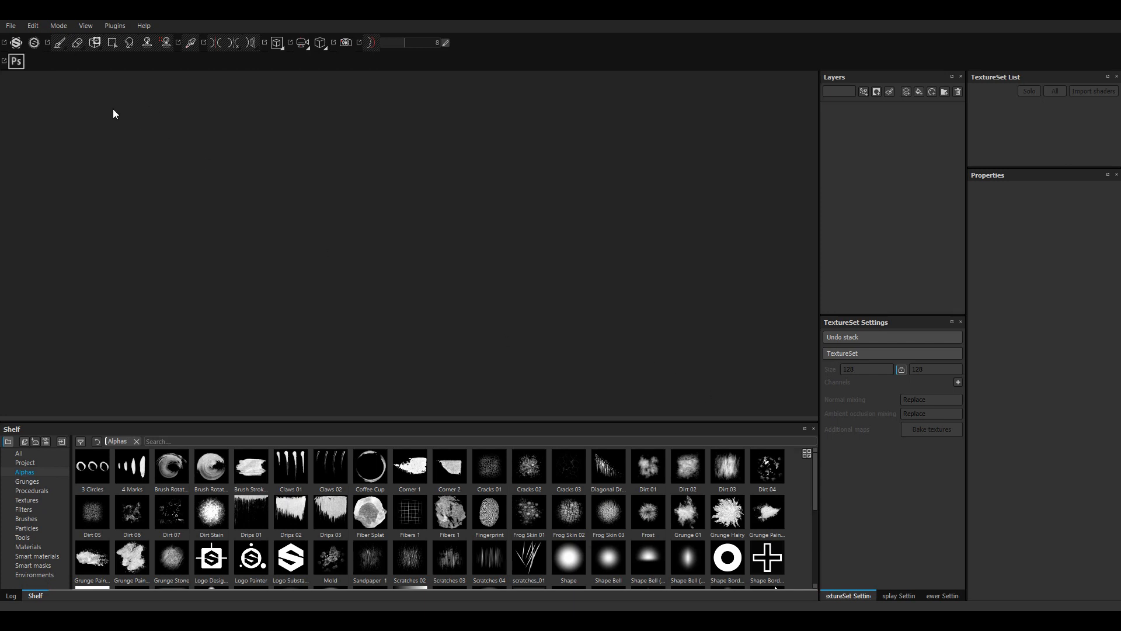
Step: In Substance Painter, create a new project from the bus_stop.fbx mesh with DirectX normal maps and a 2048 document resolution
click(11, 27)
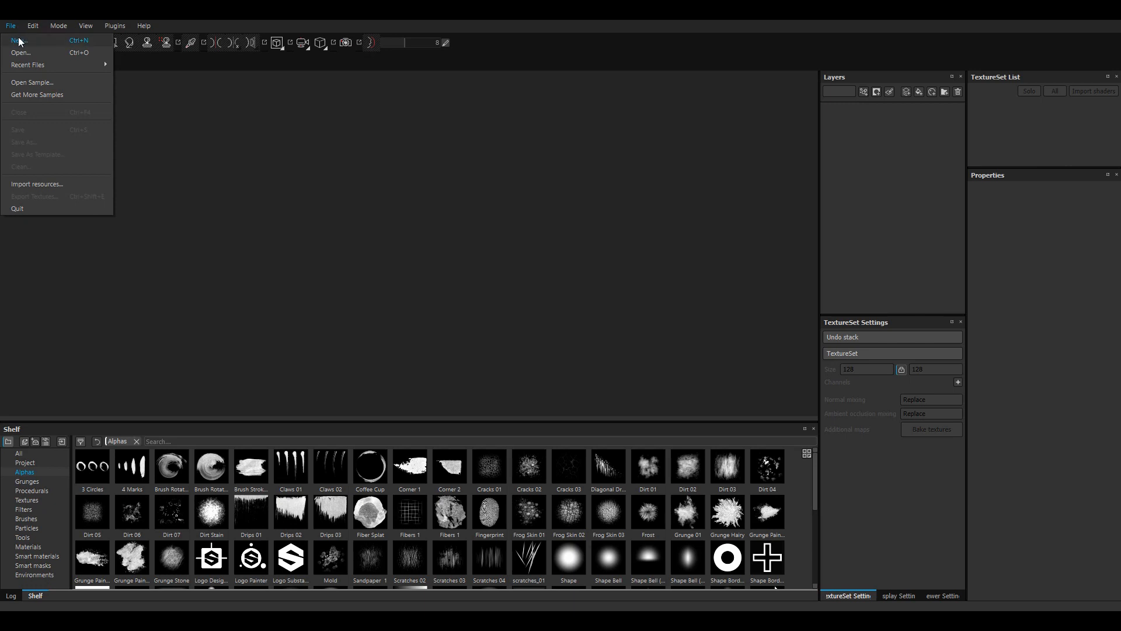
click(19, 40)
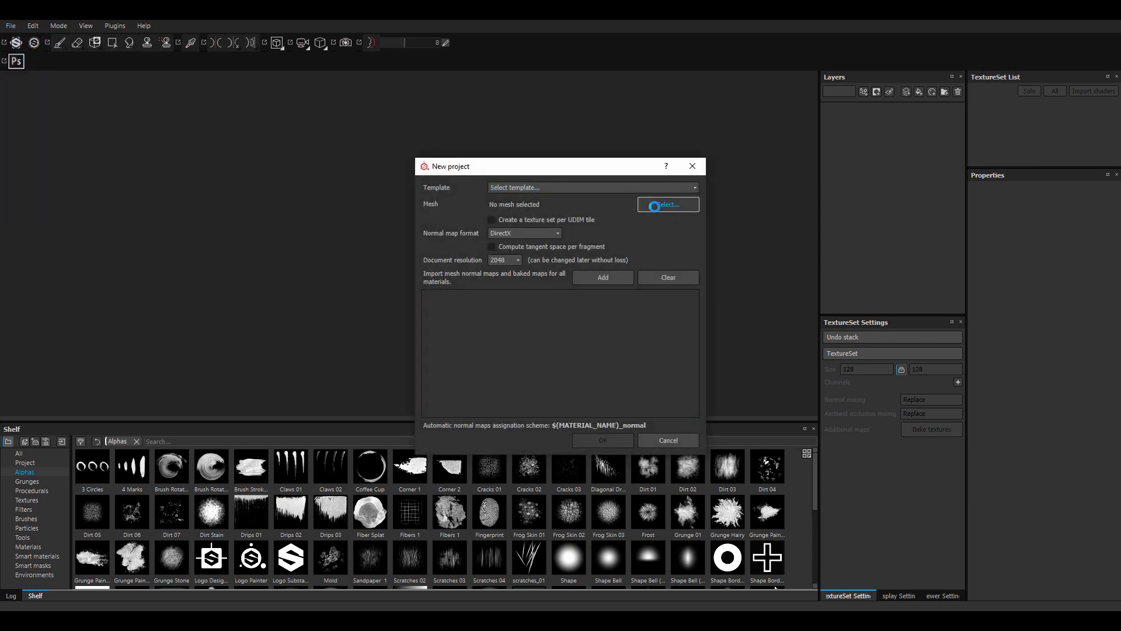
click(692, 203)
double_click(700, 274)
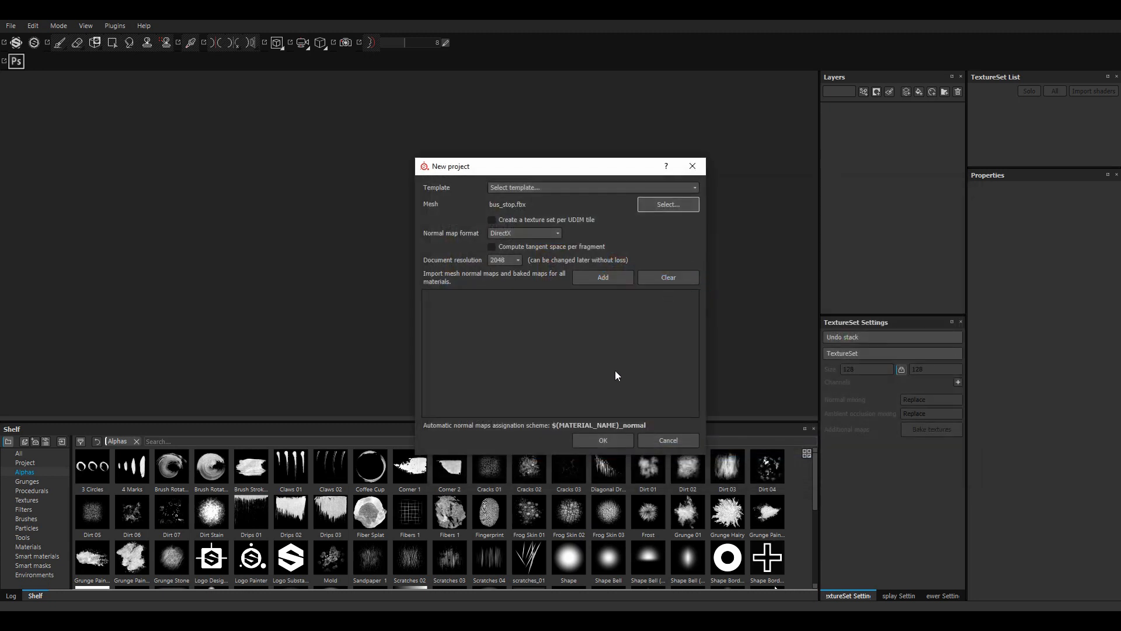
click(604, 442)
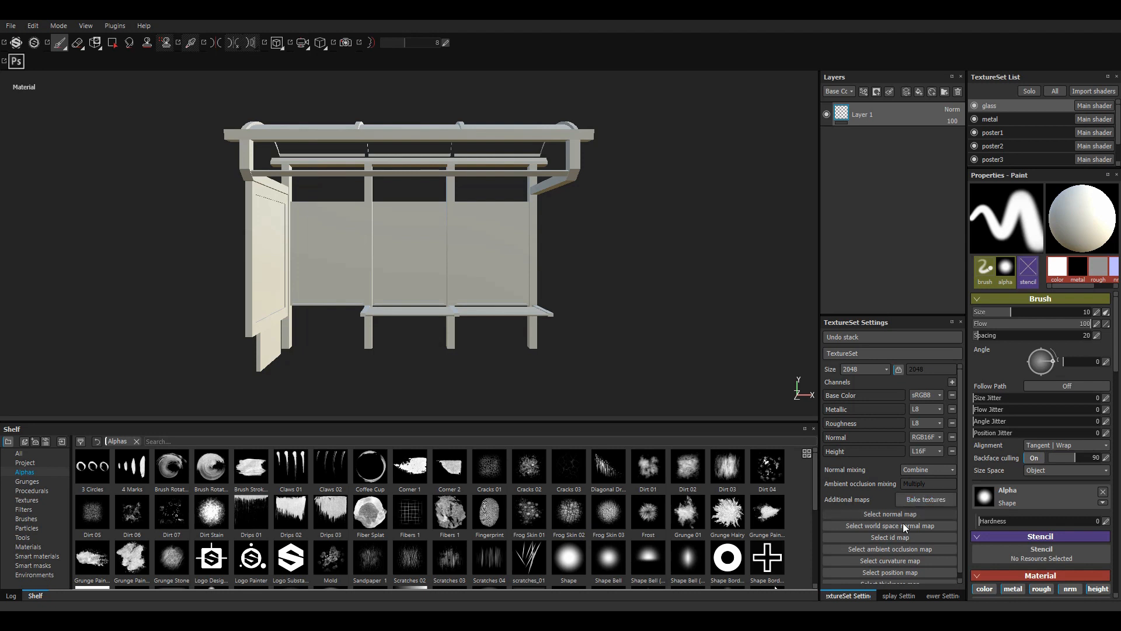
Step: Bake the additional mesh maps except Normal for all texture sets at an output size of 512x512
drag(820, 583, 747, 592)
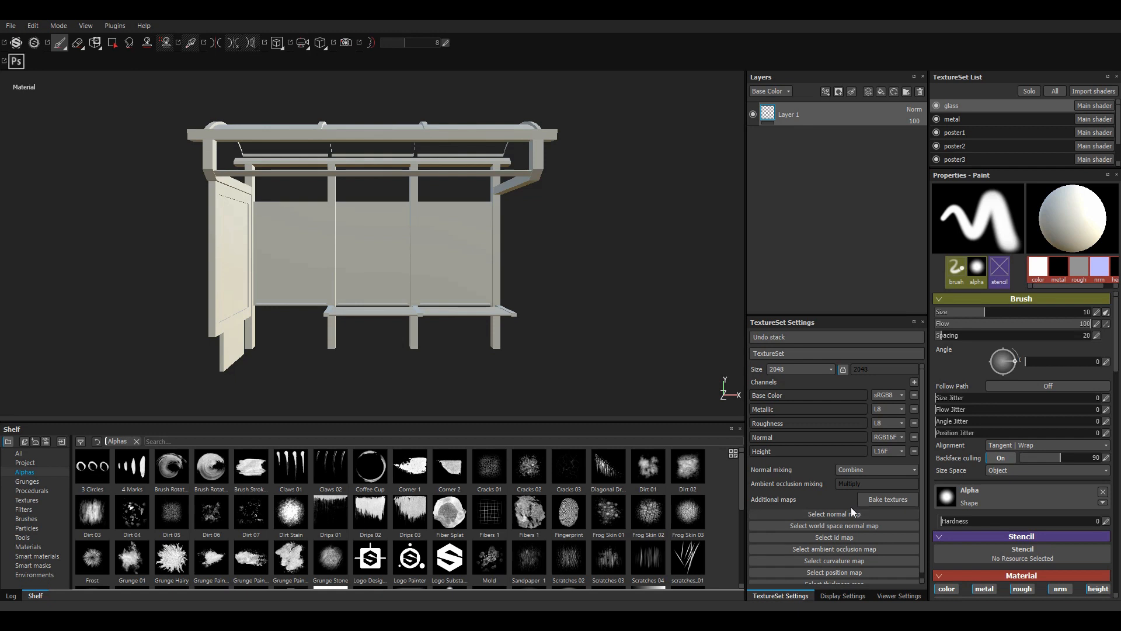
click(883, 500)
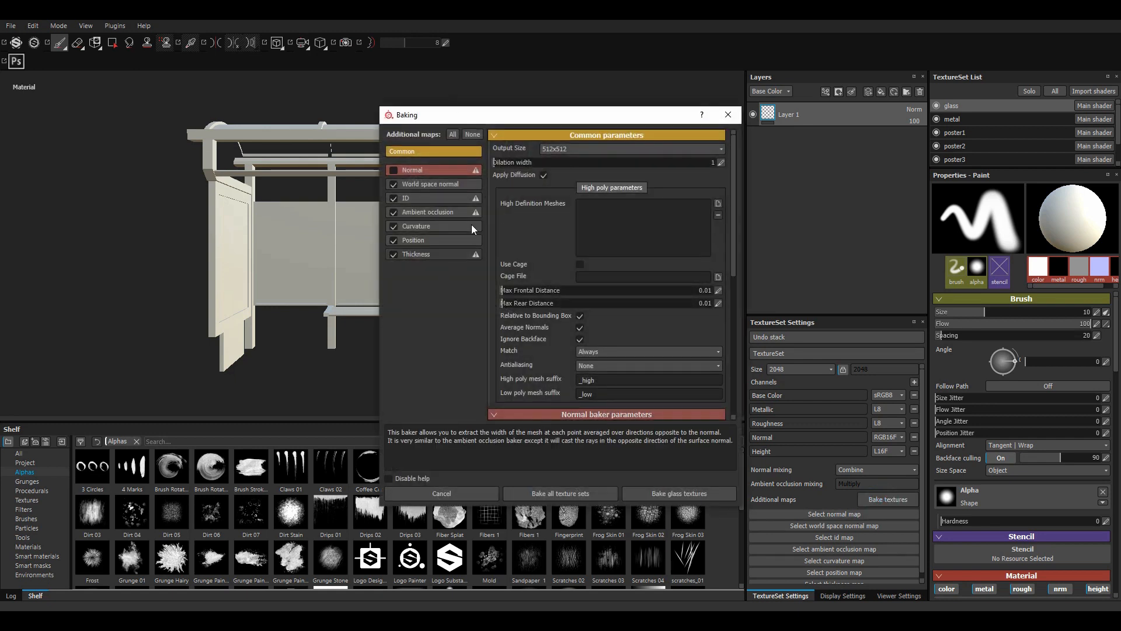
click(585, 491)
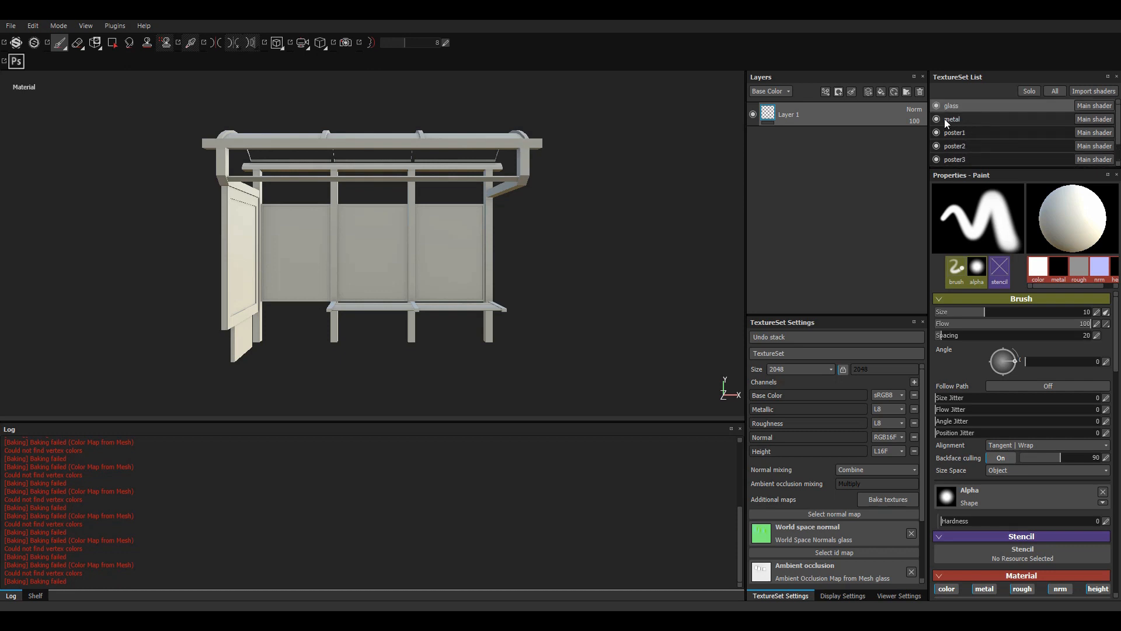
Step: Make the metal texture set active and filter the shelf's smart materials by the word METAL
drag(929, 120, 904, 163)
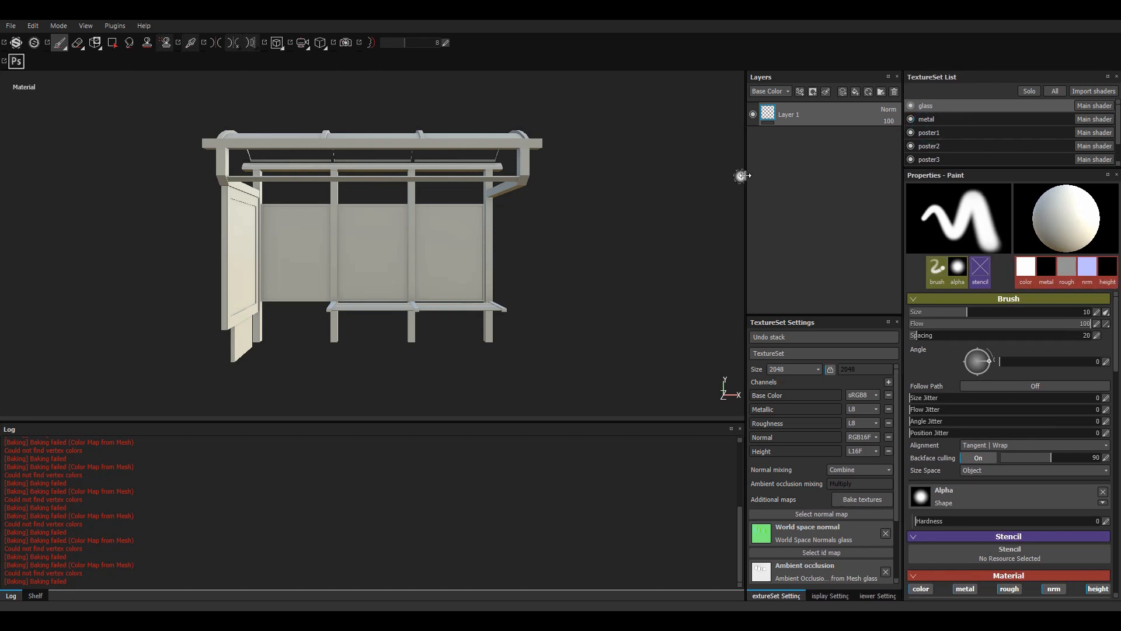
click(941, 119)
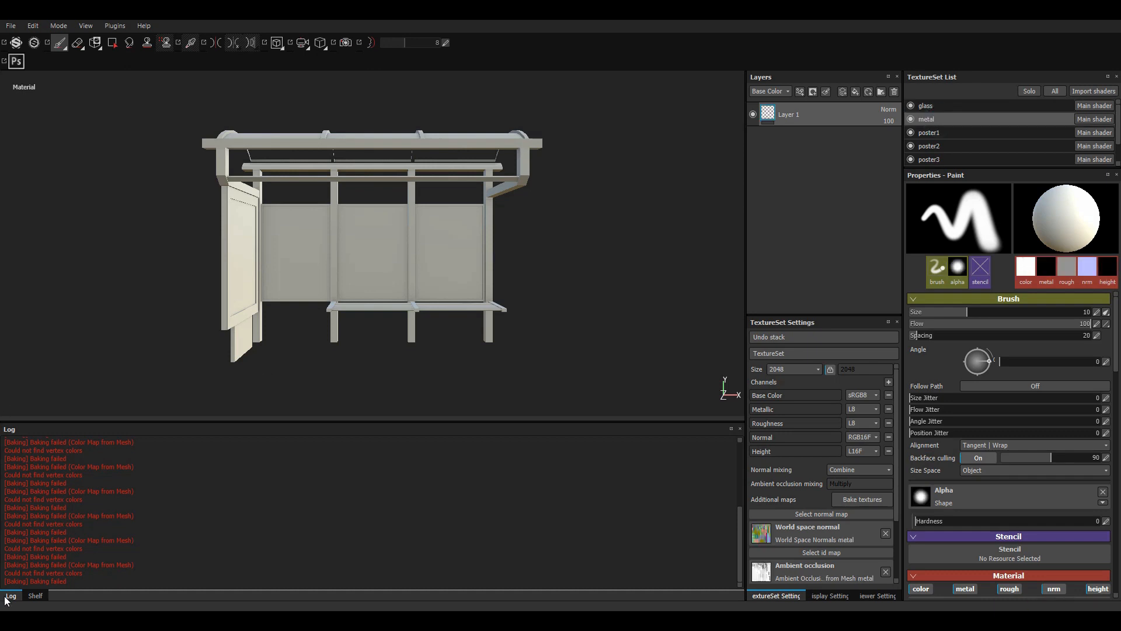
click(34, 596)
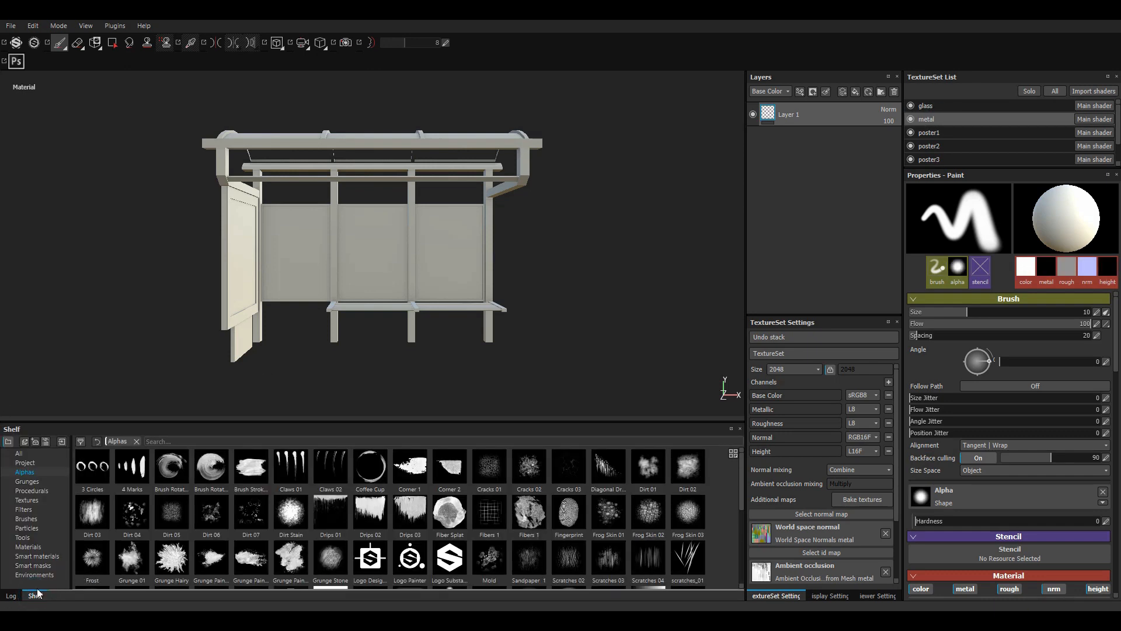
click(39, 555)
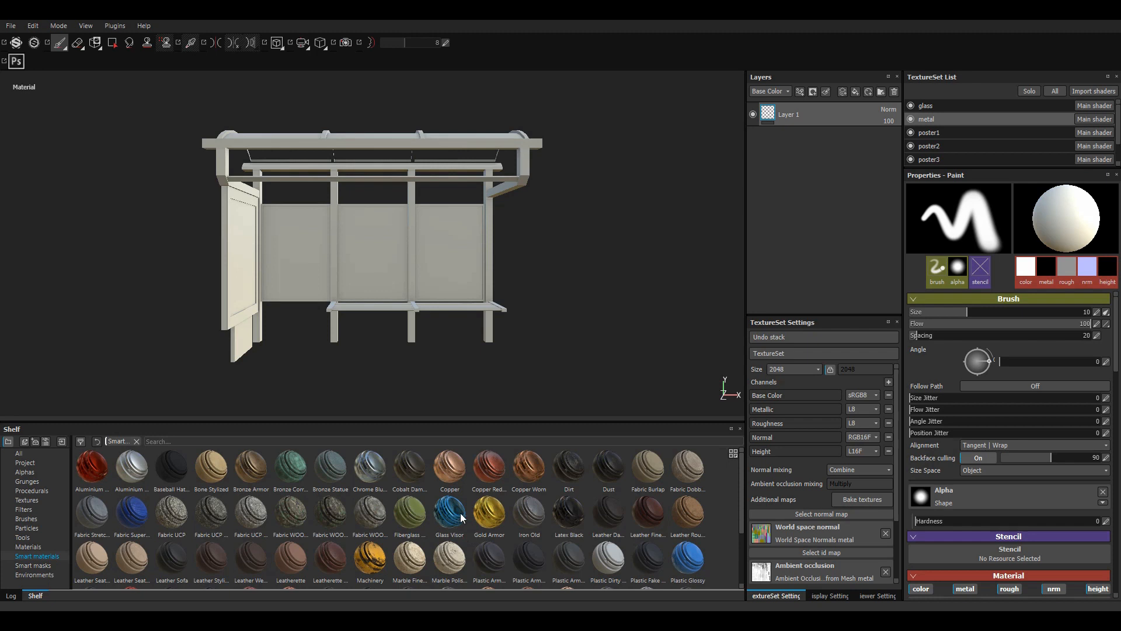
scroll(482, 521, down, 2)
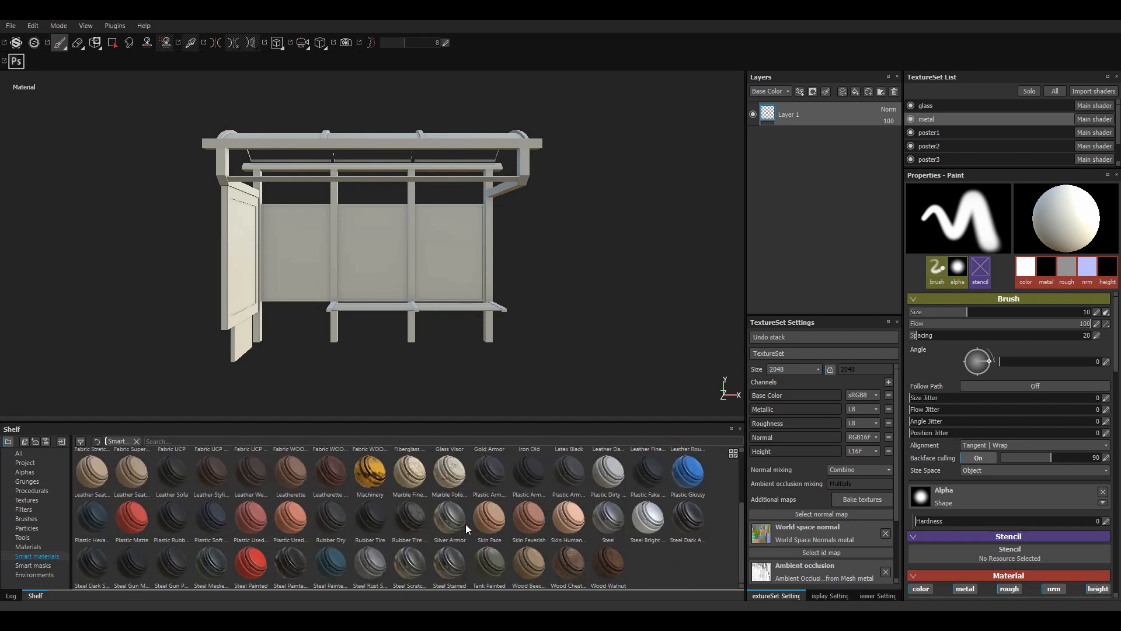
scroll(466, 528, up, 2)
click(339, 442)
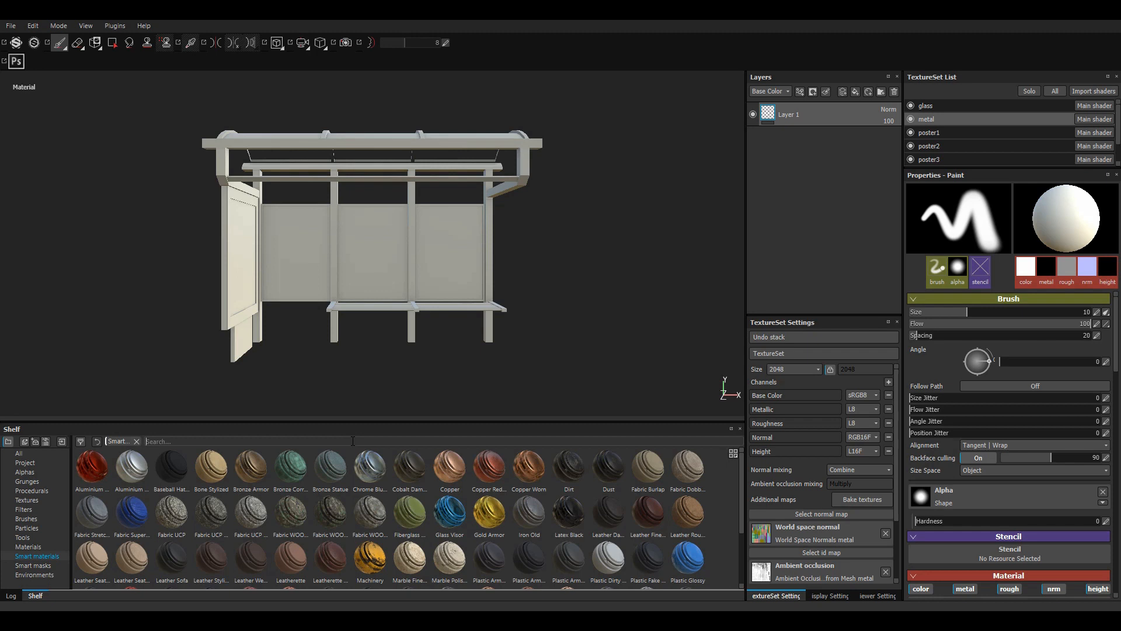
text(METAL)
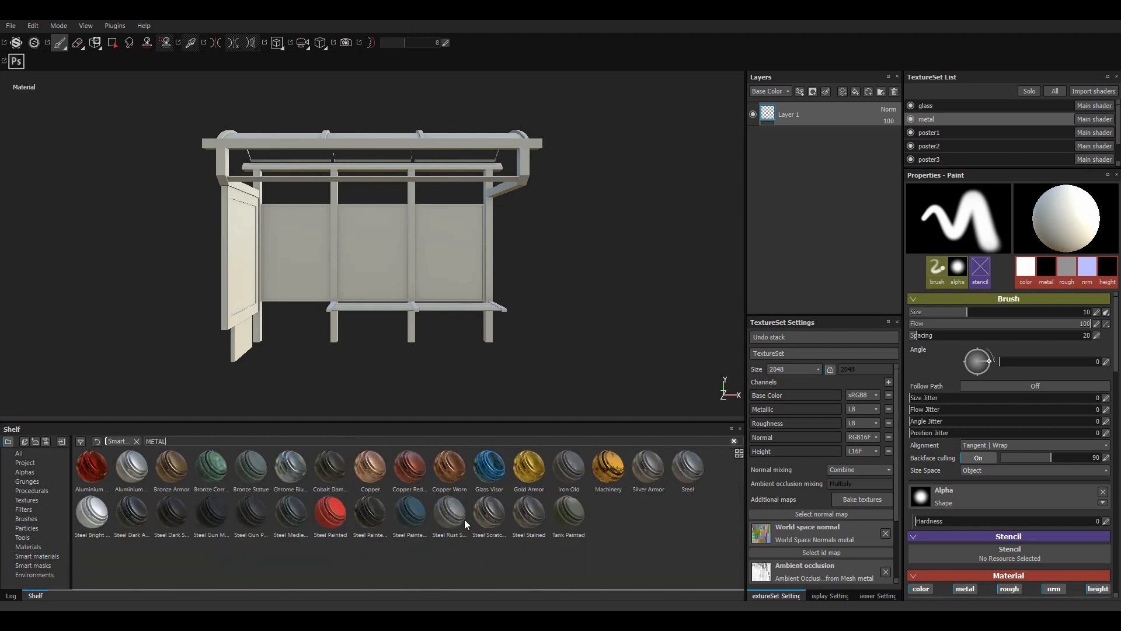
Step: Add the Steel Gun Mat smart material to the metal texture set's layer stack beneath Layer 1
mouse_move(253, 519)
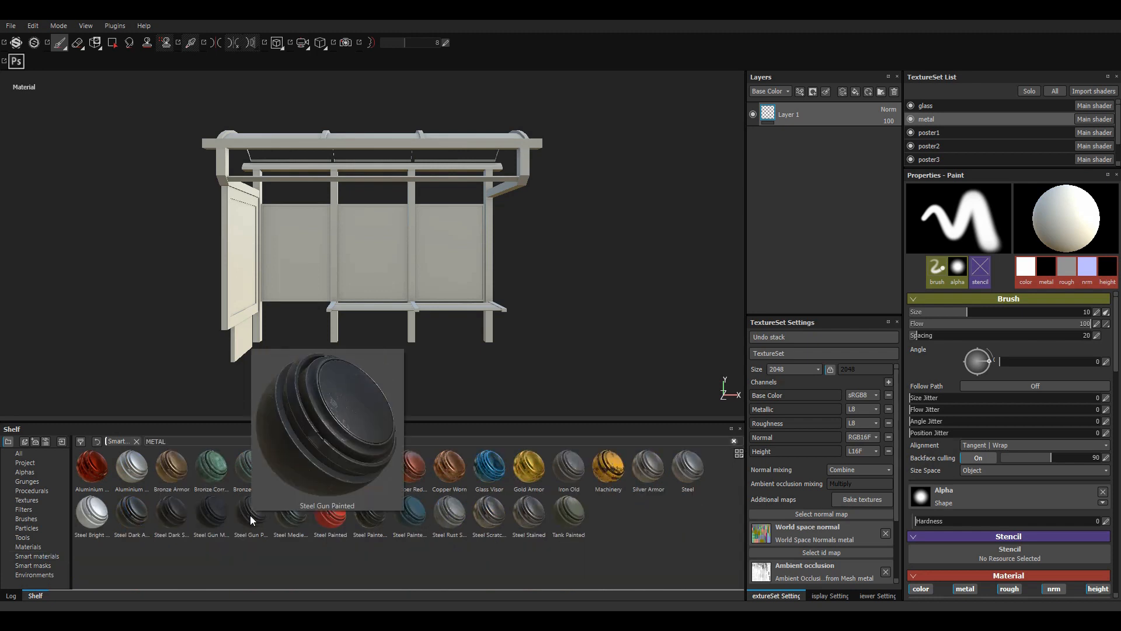
mouse_move(215, 517)
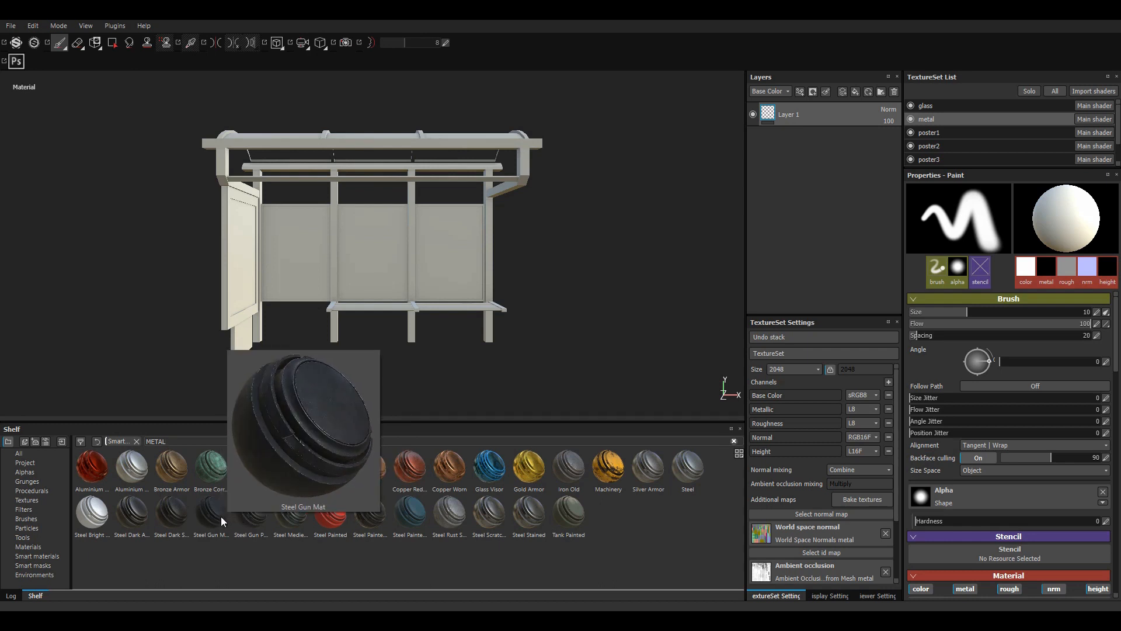
drag(220, 517, 799, 192)
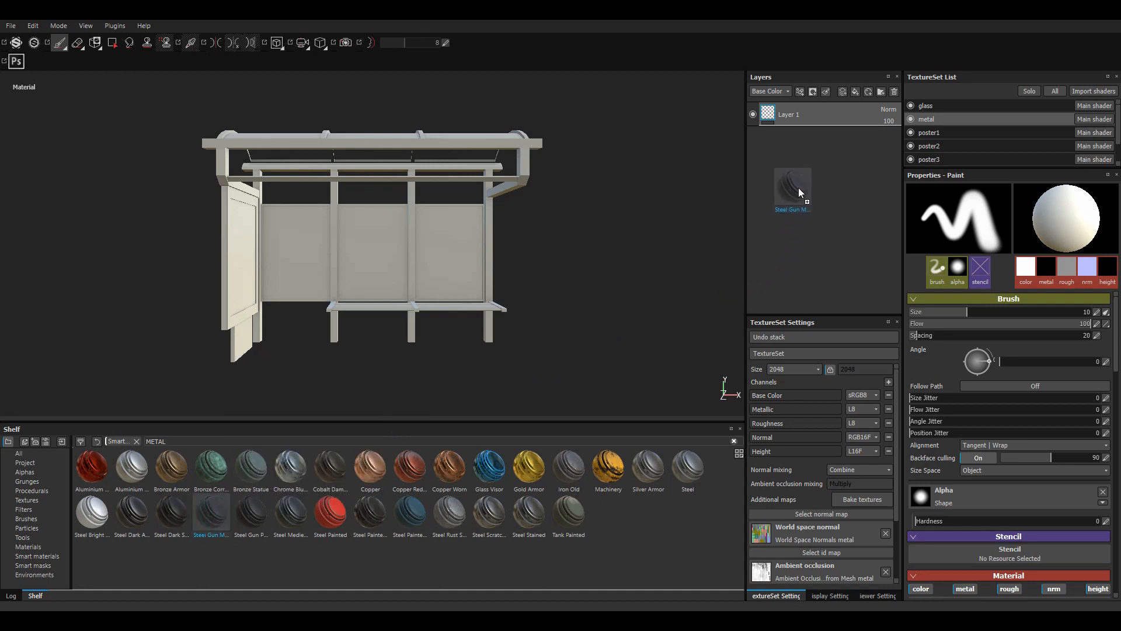
drag(823, 145, 815, 155)
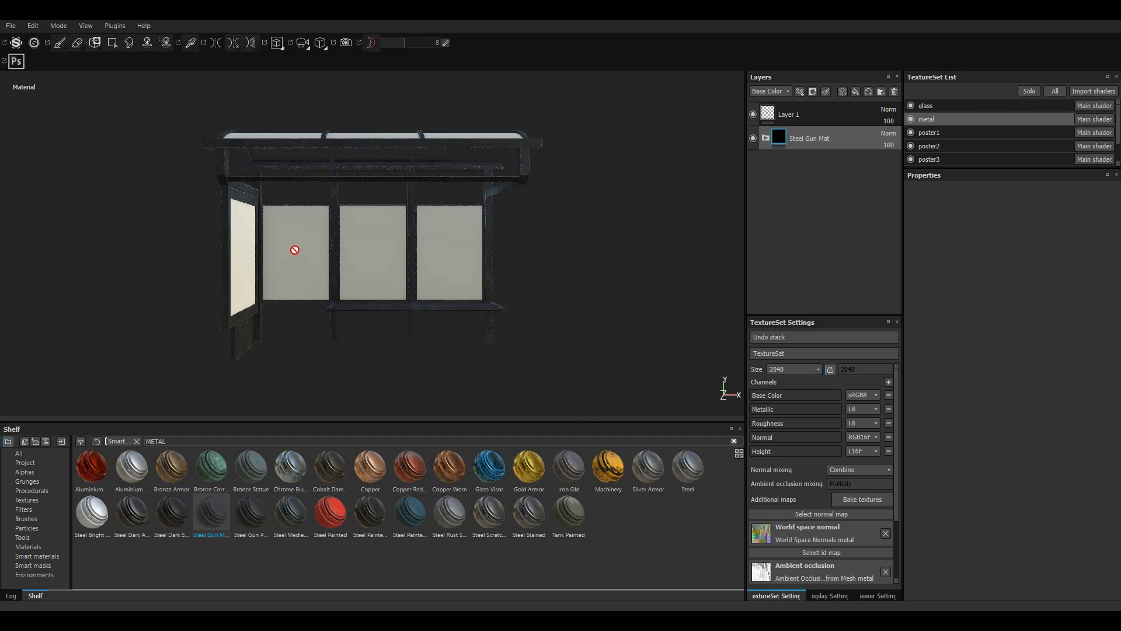
Step: Examine the steel material's wear and edges on the side poster frame, posts, bench and roof of the shelter
mouse_move(276, 240)
alt+mouse_down()
mouse_move(243, 245)
mouse_move(356, 260)
mouse_move(488, 258)
mouse_move(235, 240)
alt+mouse_up()
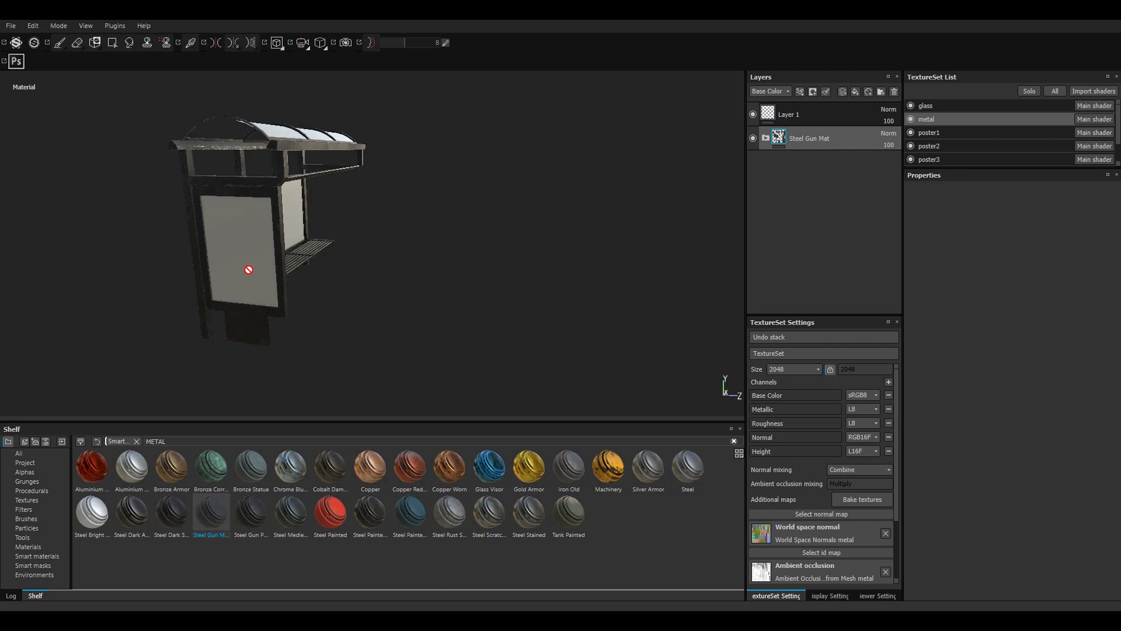
scroll(278, 297, up, 5)
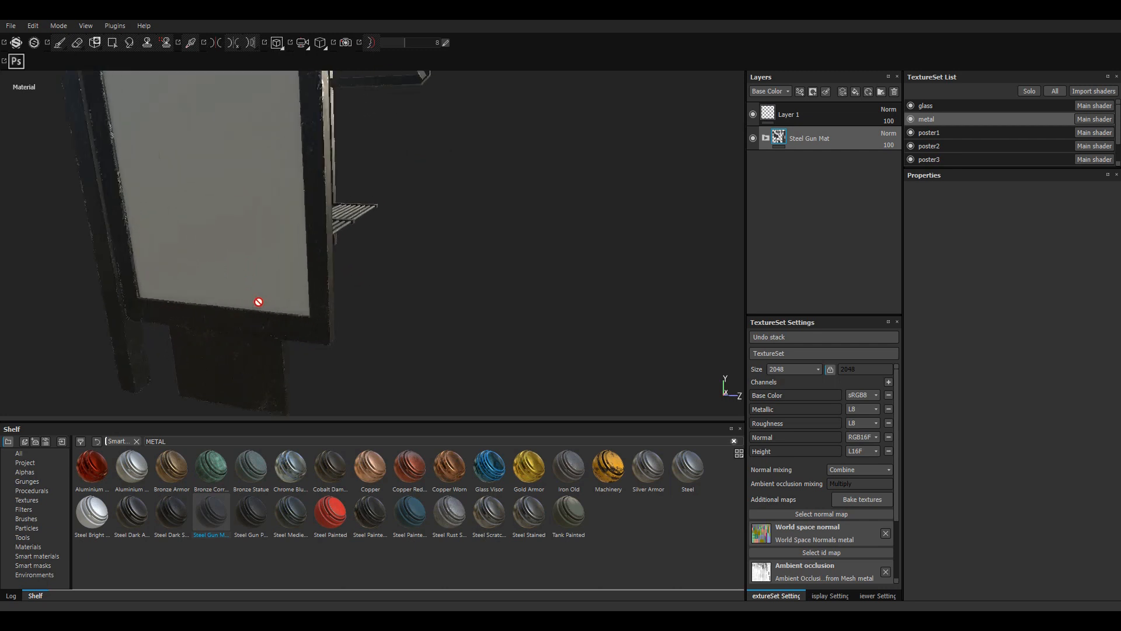
scroll(259, 302, up, 4)
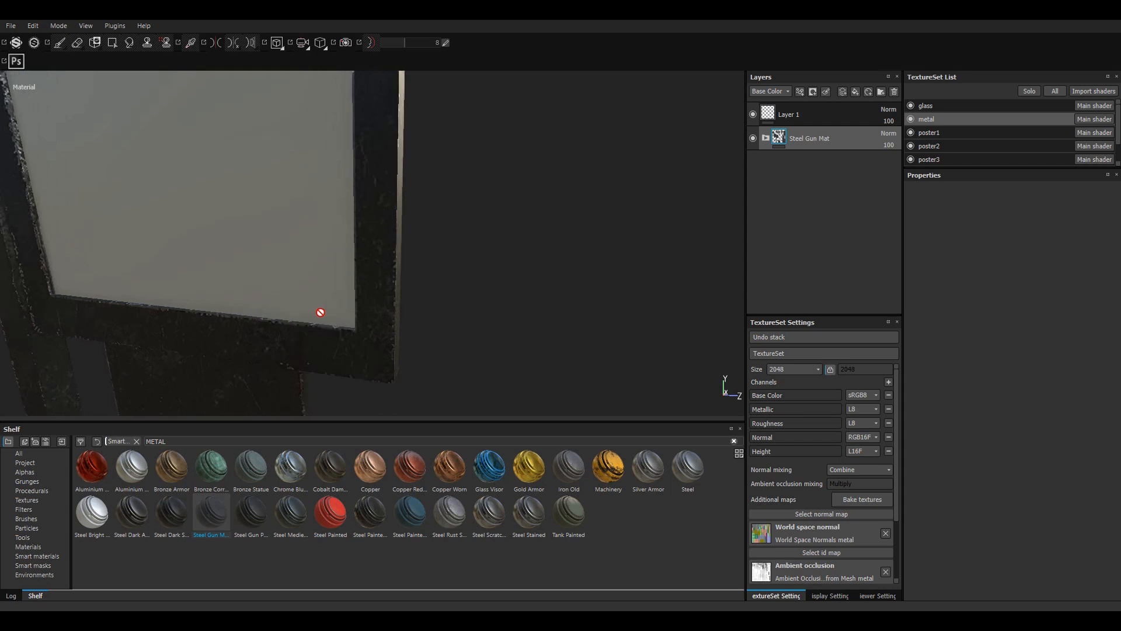
scroll(358, 329, down, 3)
scroll(358, 329, down, 3)
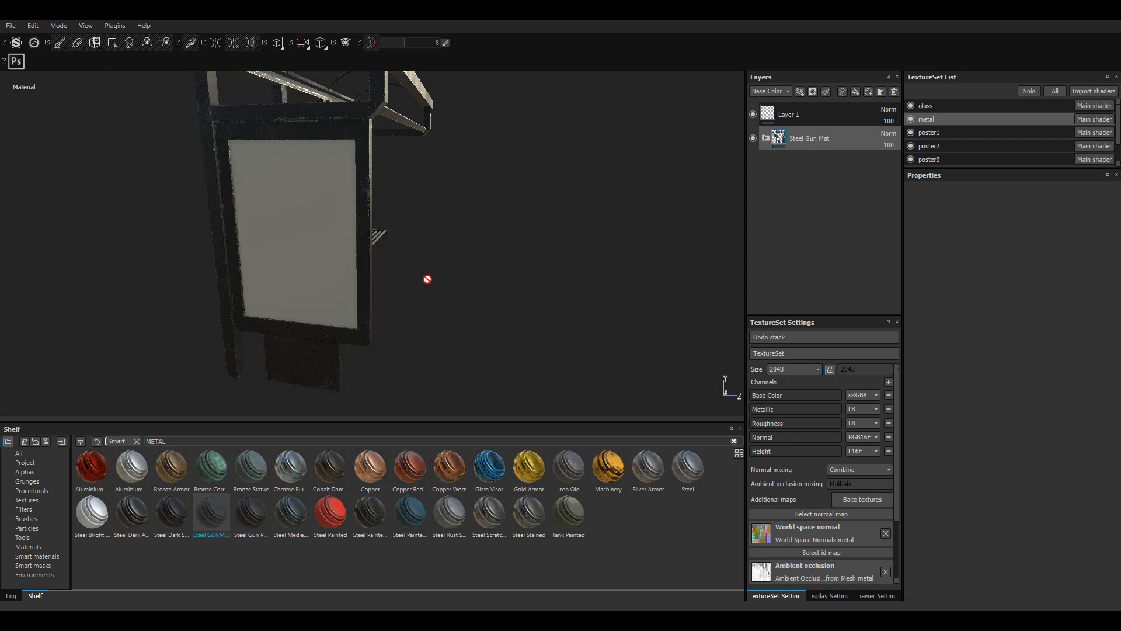
key(alt)
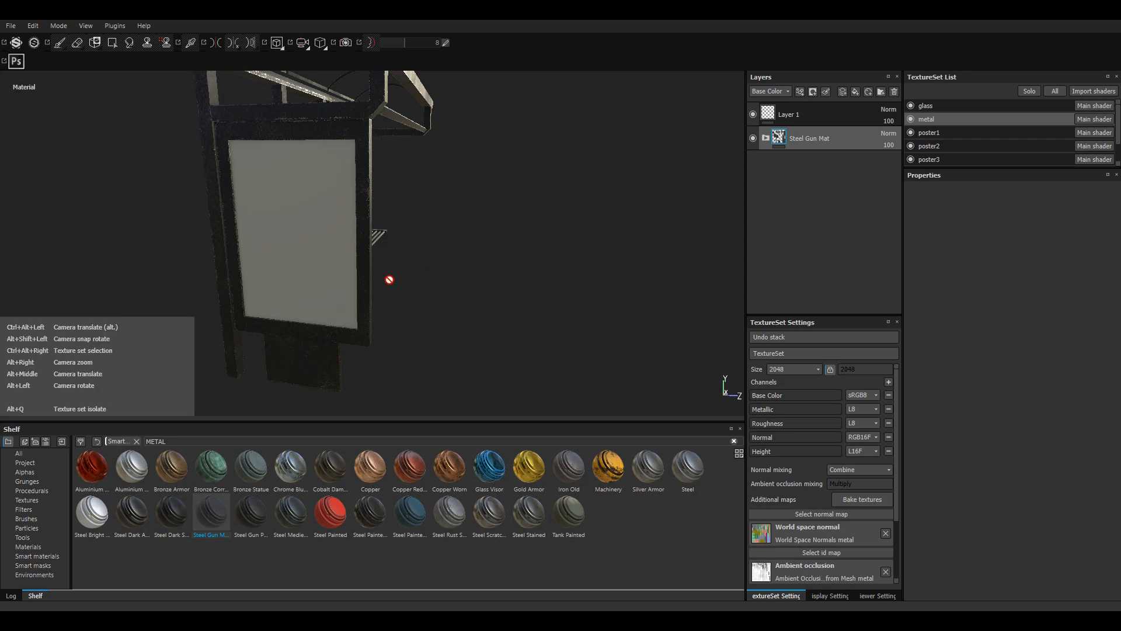
alt+drag(433, 246, 361, 240)
alt+right_drag(365, 240, 370, 275)
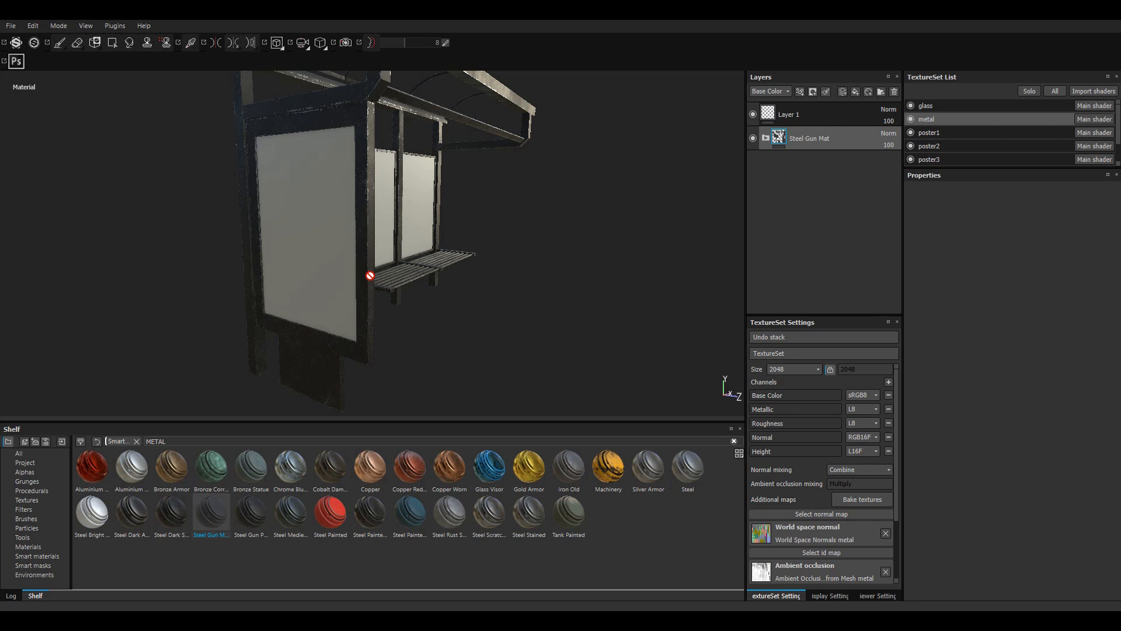
alt+drag(369, 275, 507, 264)
alt+right_drag(507, 264, 468, 271)
alt+drag(467, 271, 305, 271)
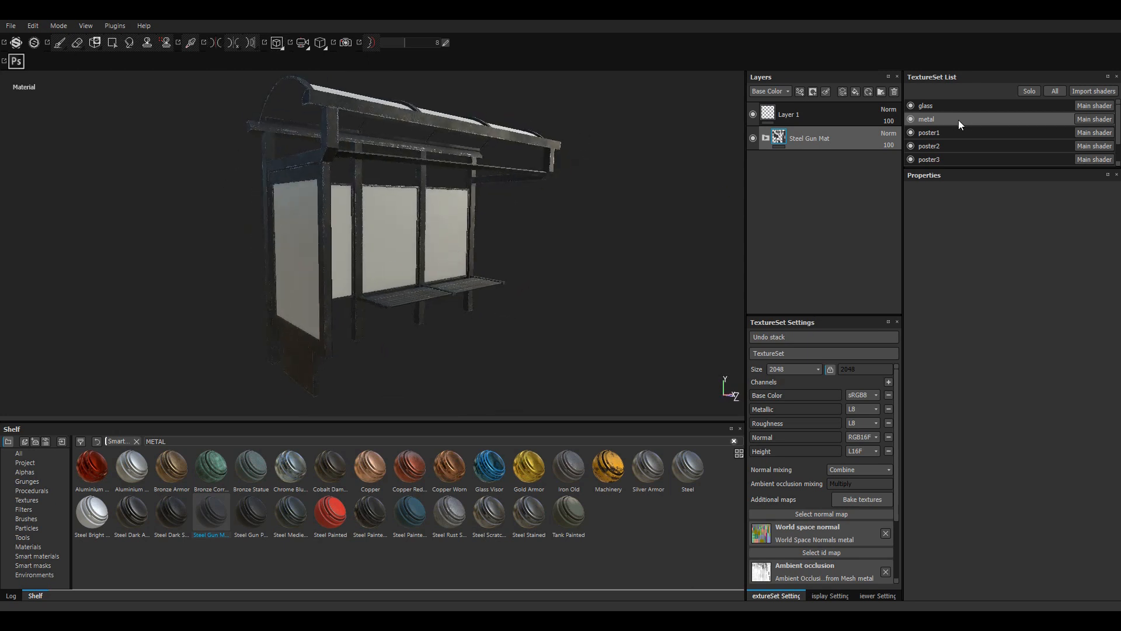
Step: Make the poster1 texture set active and browse the textures available in the shelf
click(937, 133)
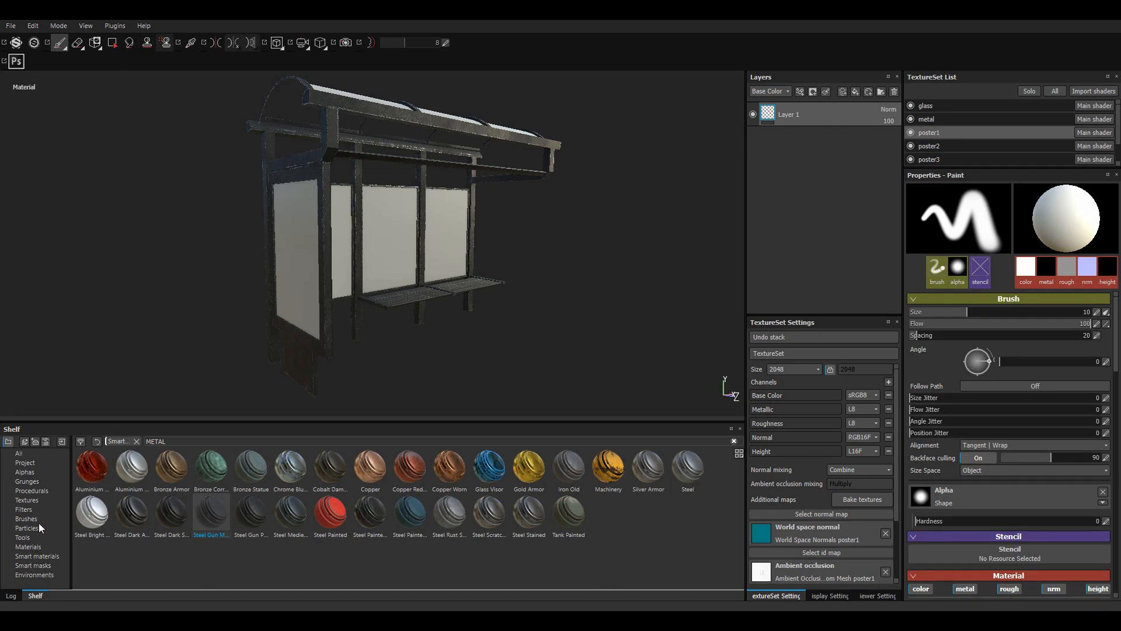
click(32, 501)
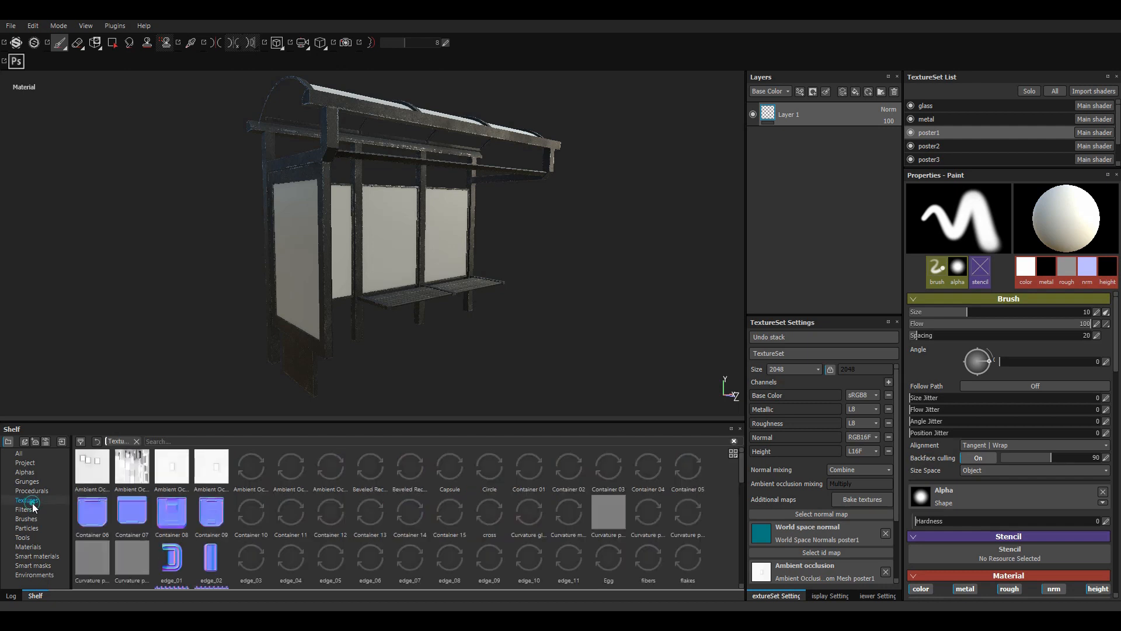
scroll(544, 509, down, 10)
scroll(545, 520, up, 8)
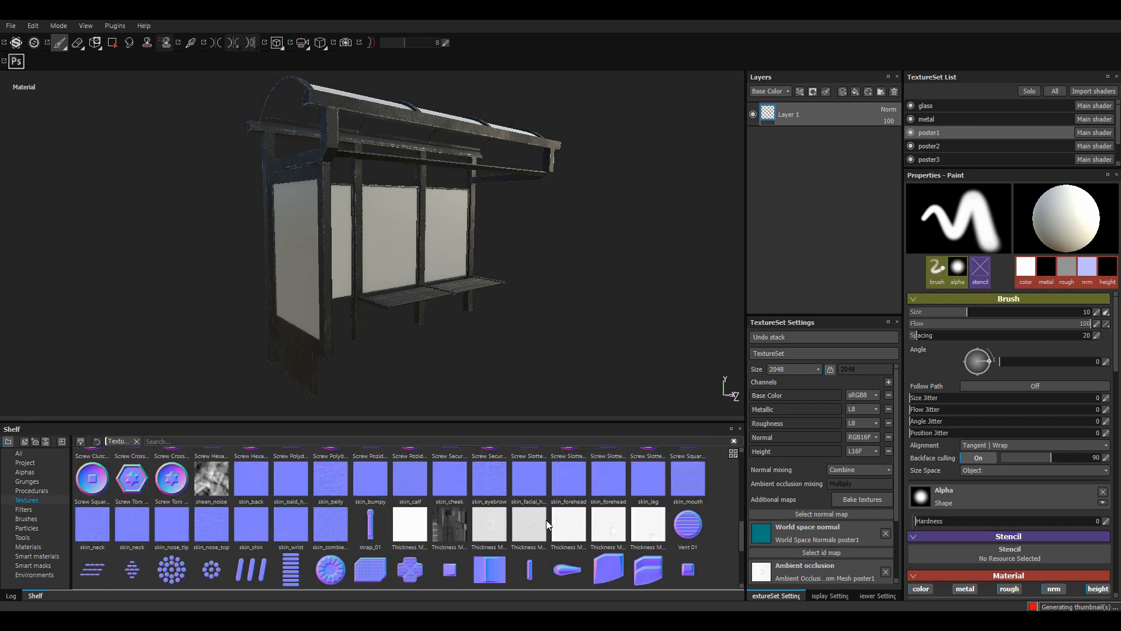
scroll(546, 519, down, 7)
scroll(546, 520, up, 7)
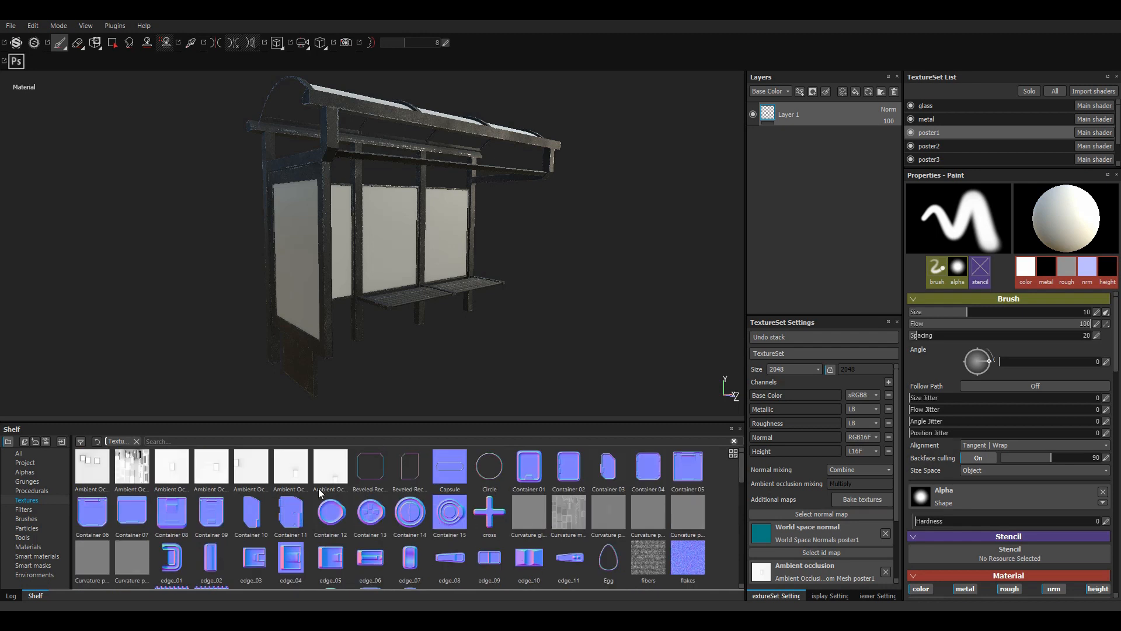
mouse_move(524, 509)
alt+drag(458, 265, 488, 250)
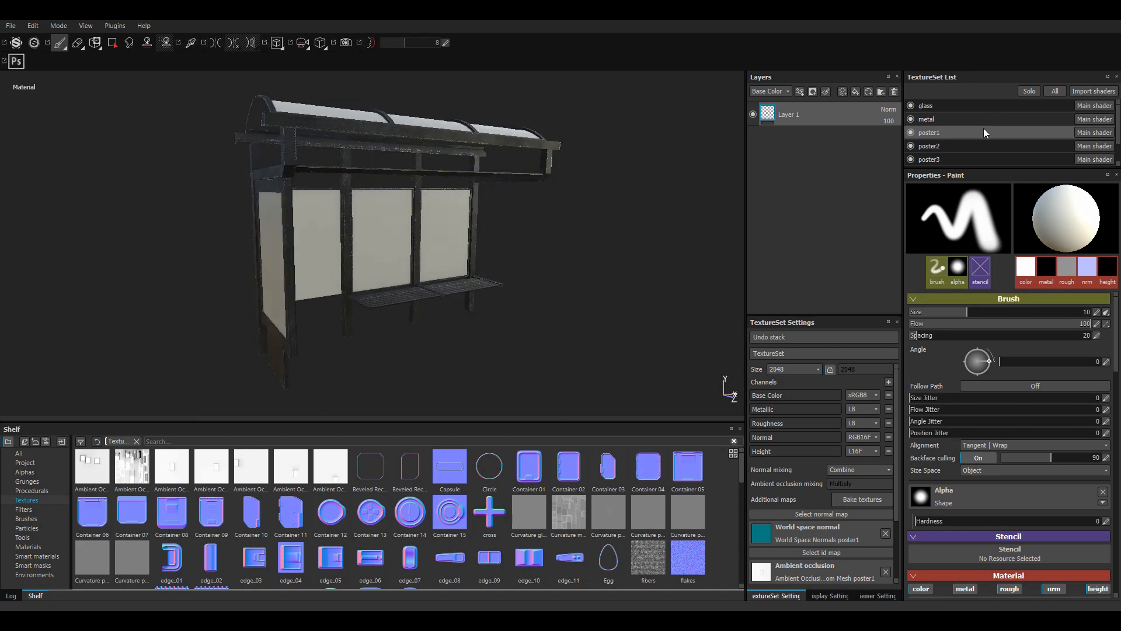
Step: Add the five poster image files to a resource import and set each one's usage to texture
drag(2, 226, 418, 514)
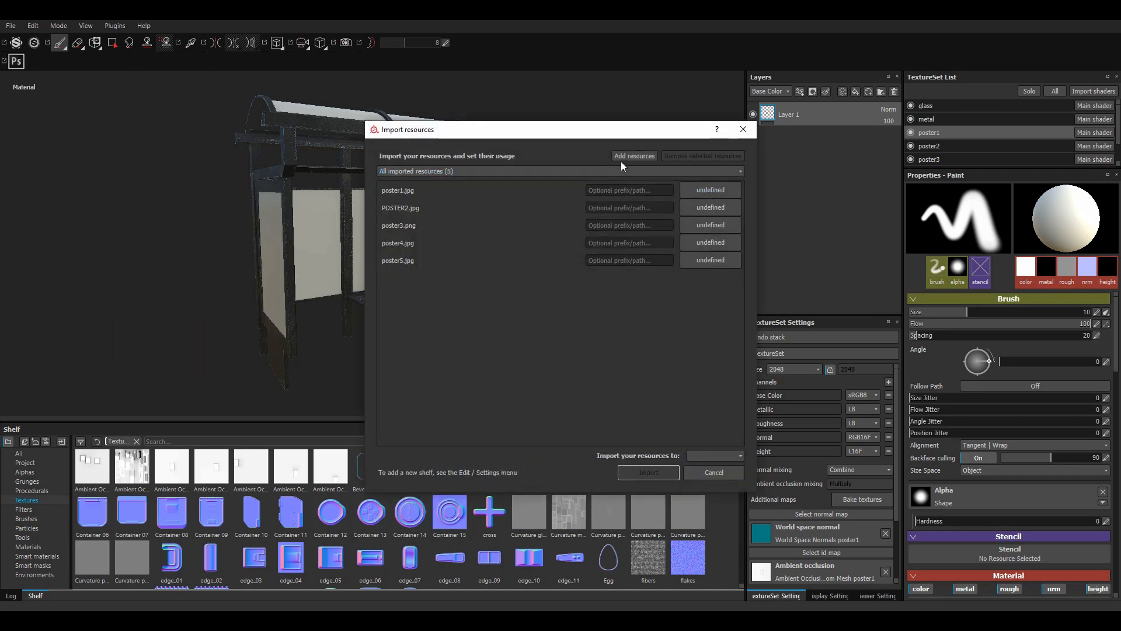
drag(614, 135, 590, 150)
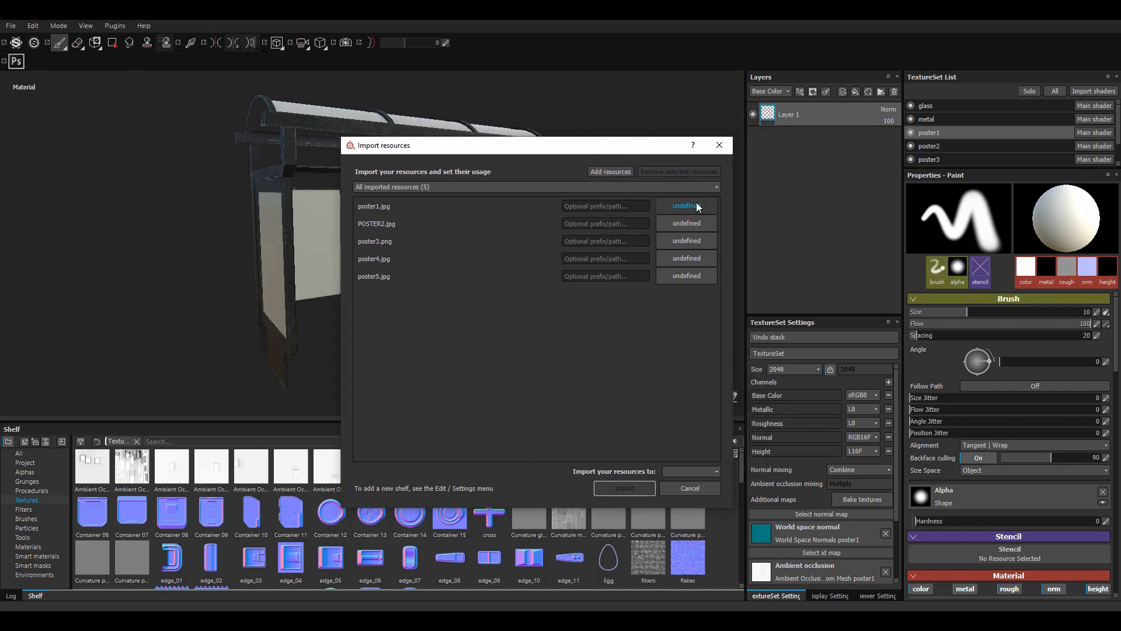
click(416, 208)
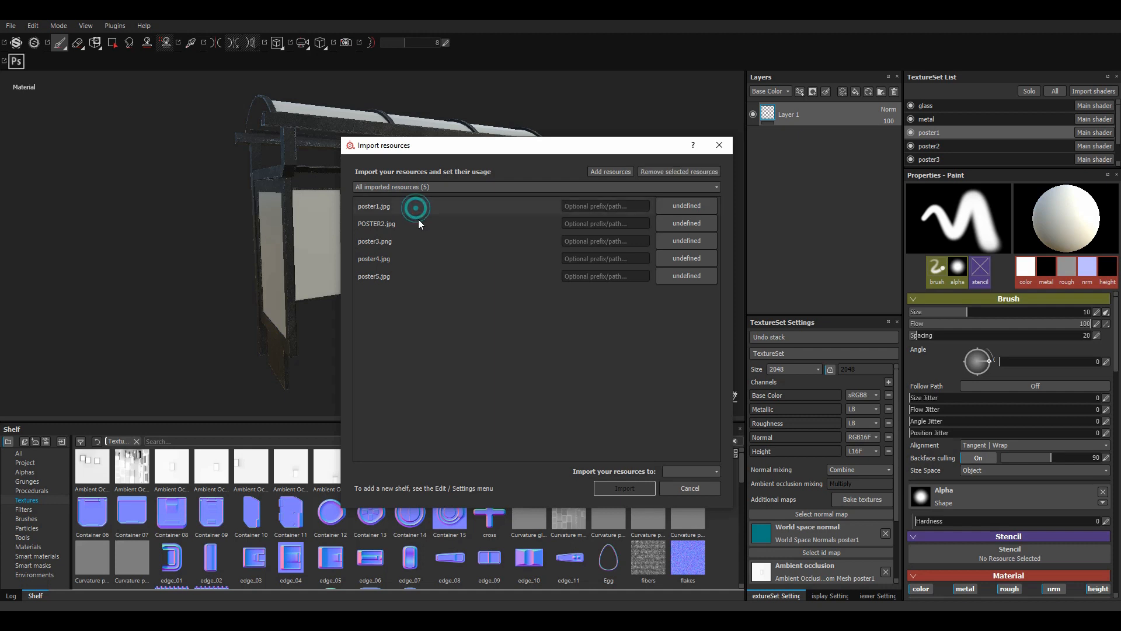
click(684, 208)
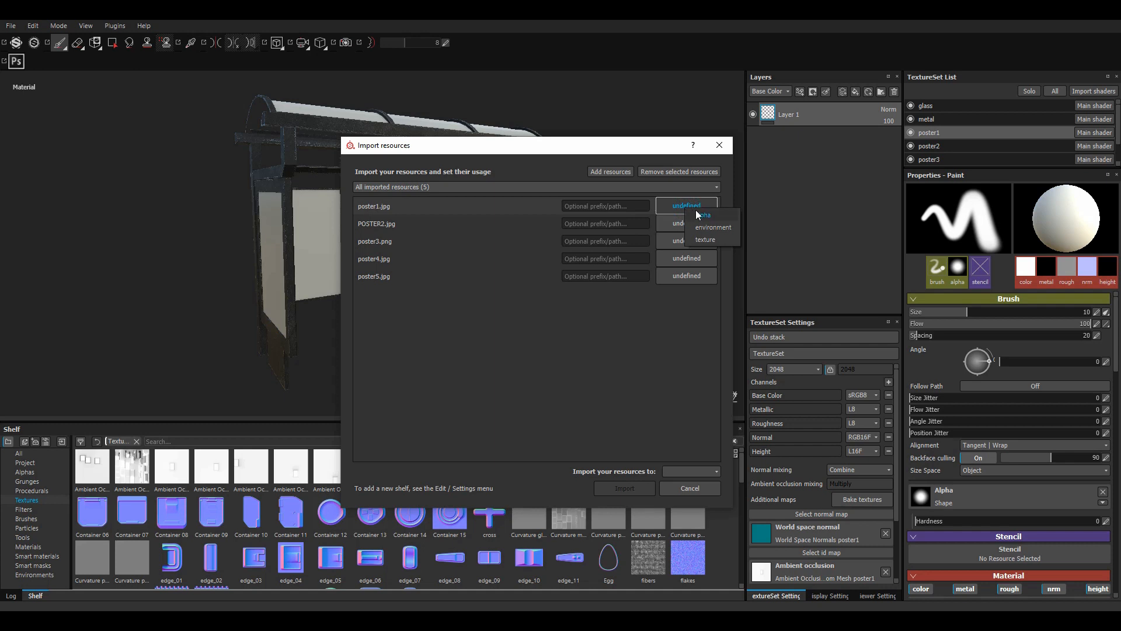
click(706, 240)
click(687, 223)
click(708, 258)
click(686, 245)
click(707, 274)
click(686, 259)
click(702, 289)
click(680, 281)
click(702, 306)
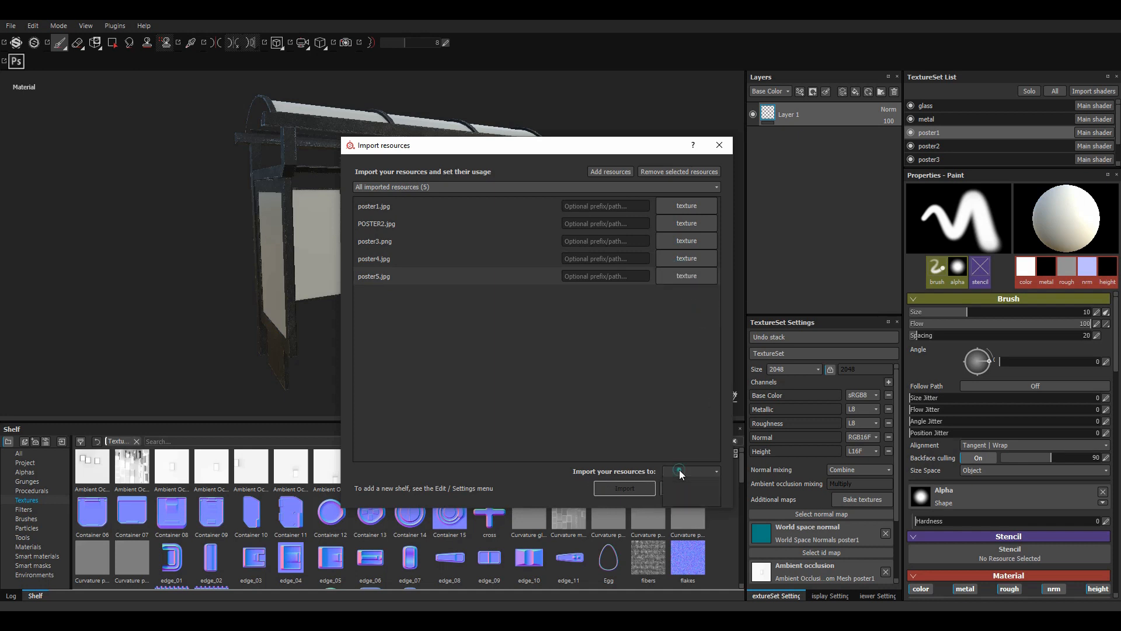
Step: Import the poster textures into the current session
click(683, 471)
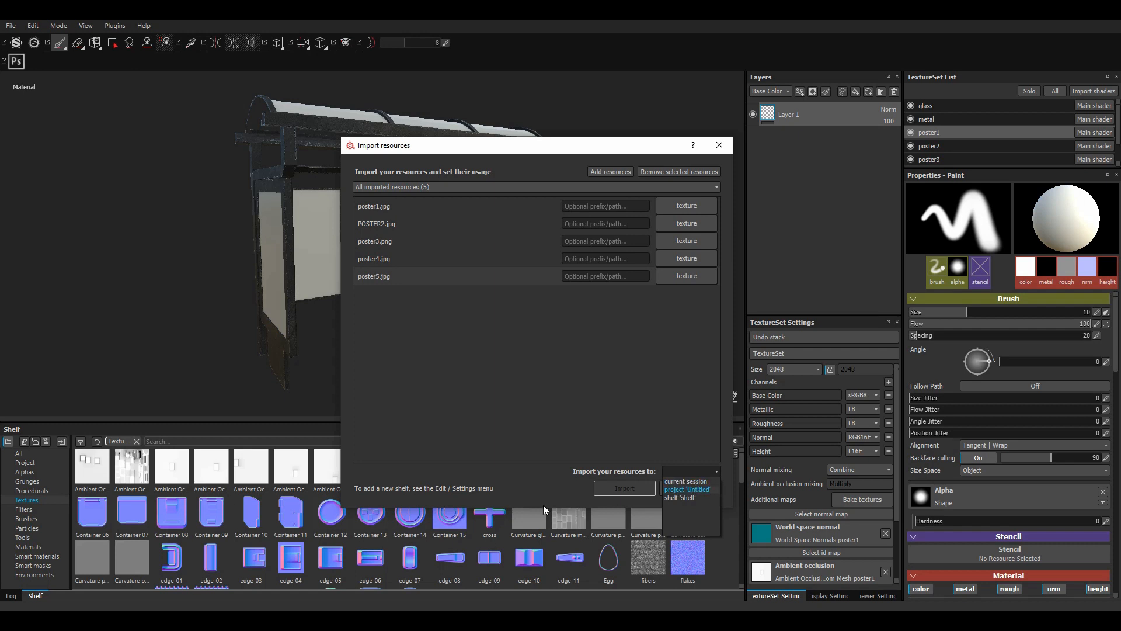
click(687, 482)
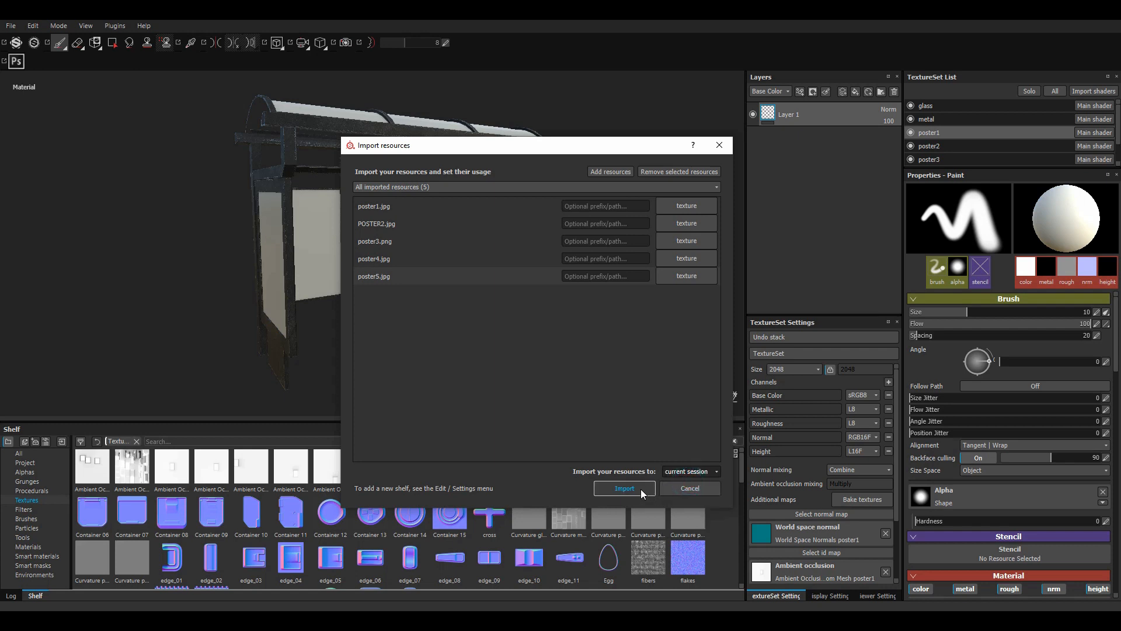
click(640, 488)
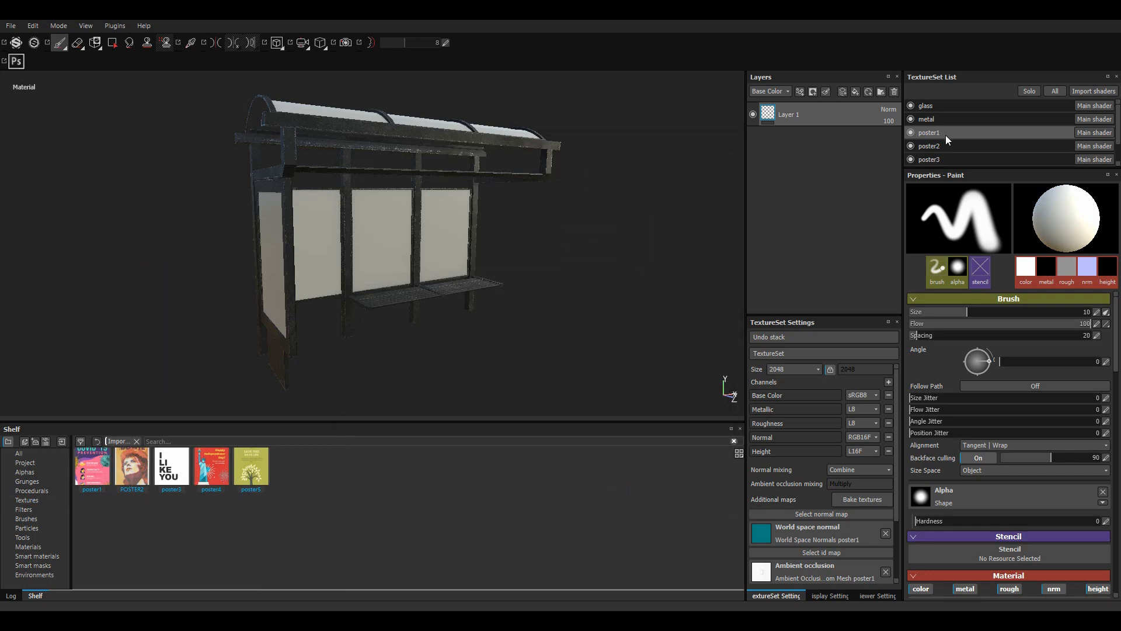
Step: Assign the poster1 image as the paint brush's Base Color
scroll(934, 403, down, 3)
scroll(941, 398, up, 3)
scroll(1002, 412, down, 7)
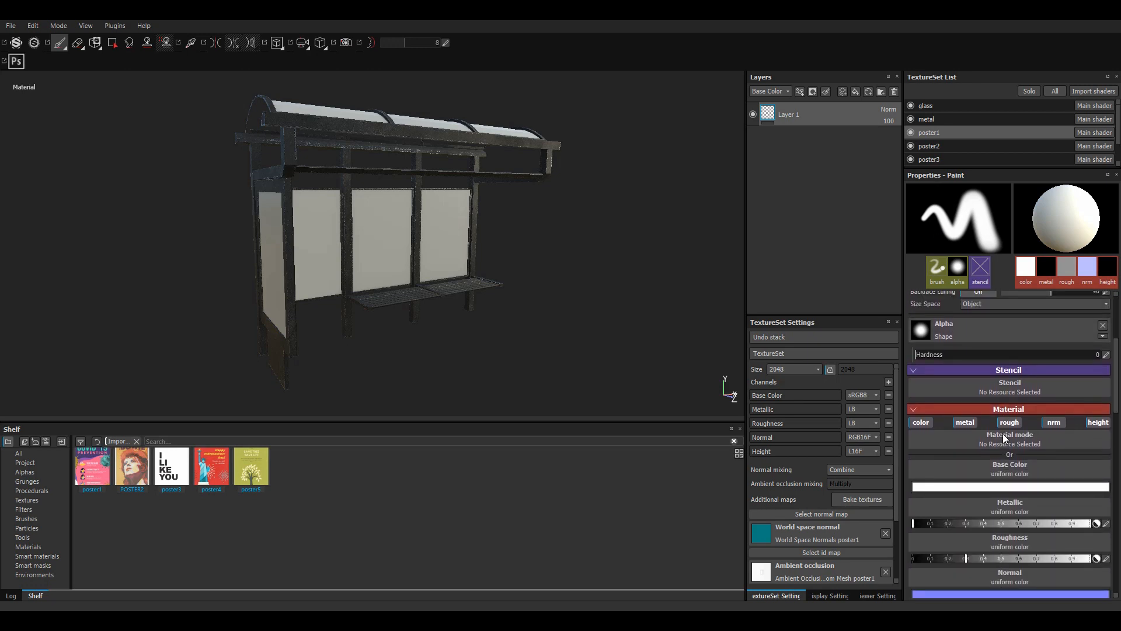
scroll(1004, 435, down, 1)
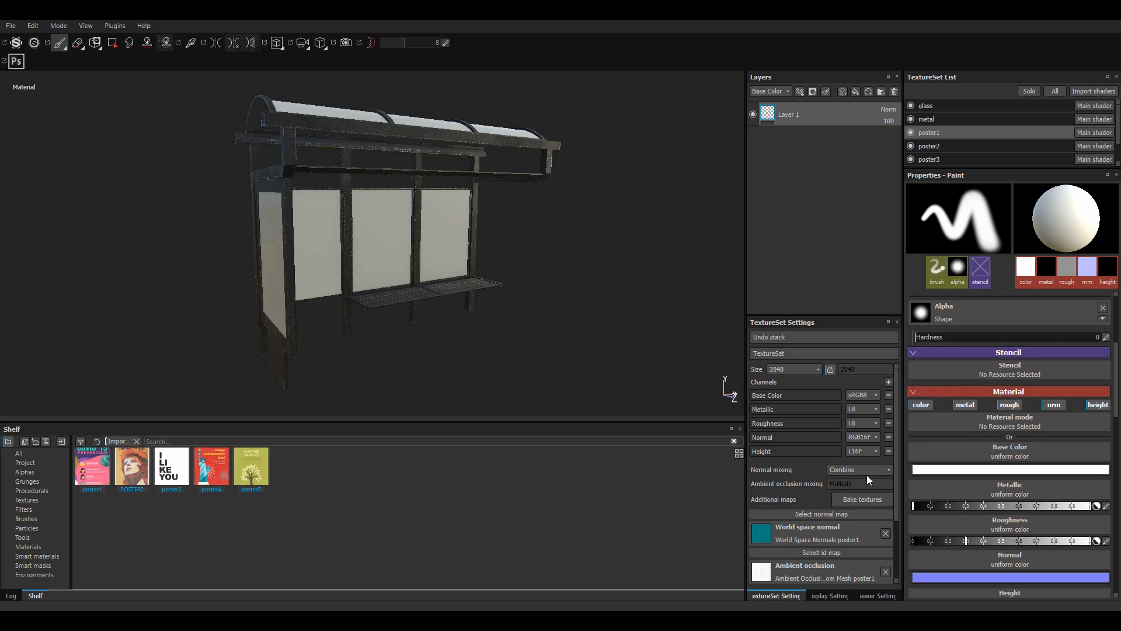
mouse_move(101, 468)
mouse_down()
mouse_move(943, 476)
mouse_move(1029, 454)
mouse_up()
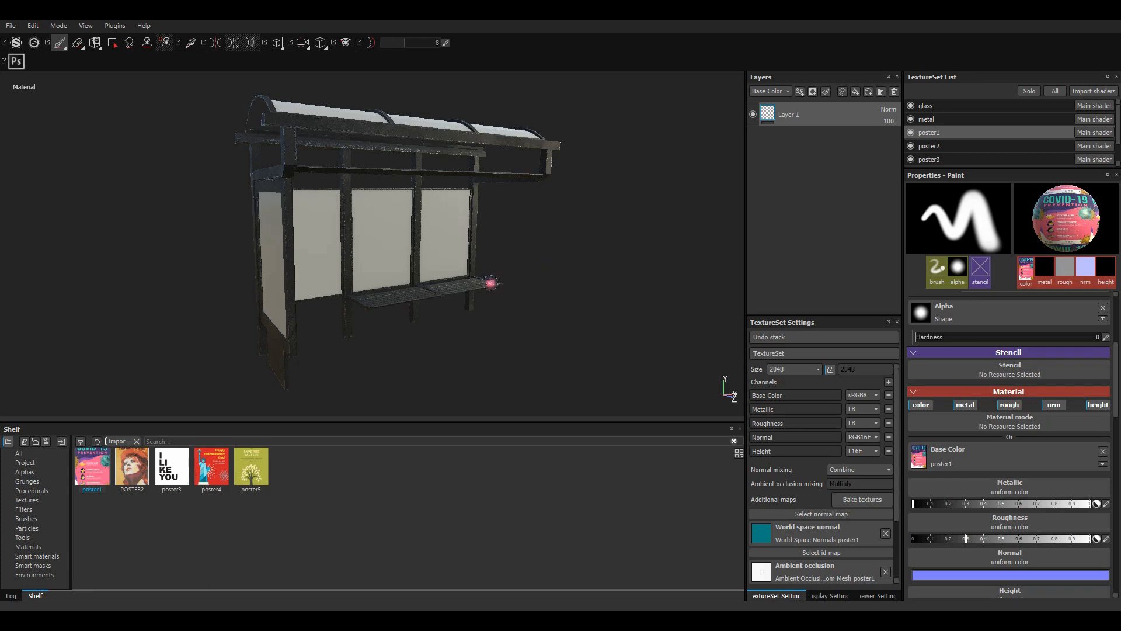
Step: Enlarge the brush to size 100, try stamping the poster on the shelter's side panel, and undo the stamp
mouse_move(491, 283)
ctrl+right_down()
mouse_move(558, 283)
mouse_move(463, 282)
mouse_move(517, 283)
ctrl+right_up()
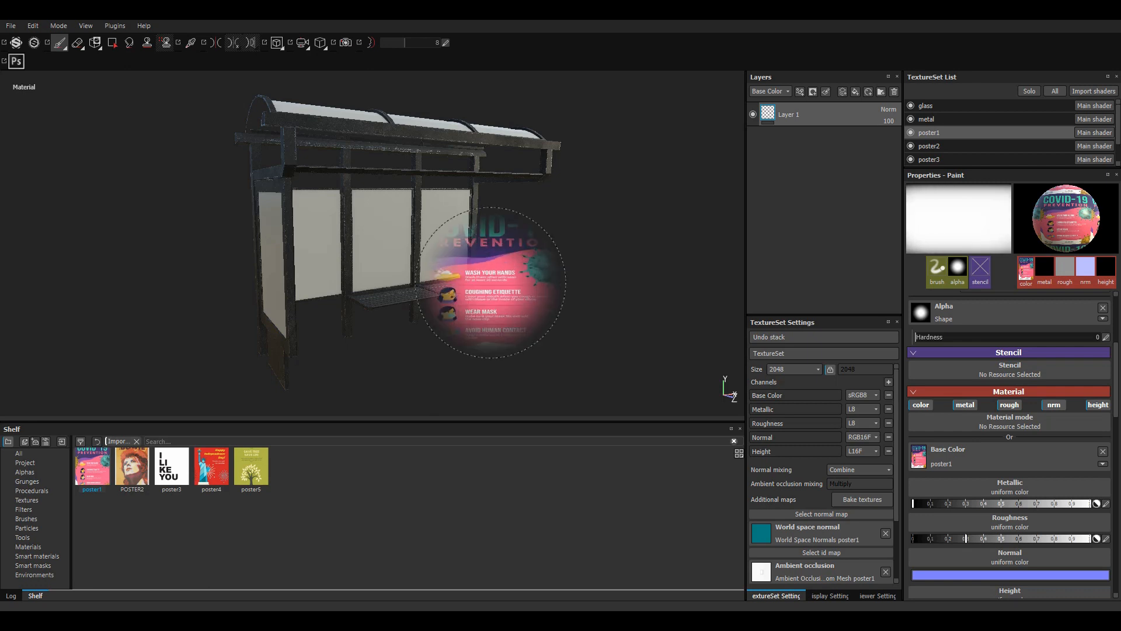
scroll(1075, 383, up, 5)
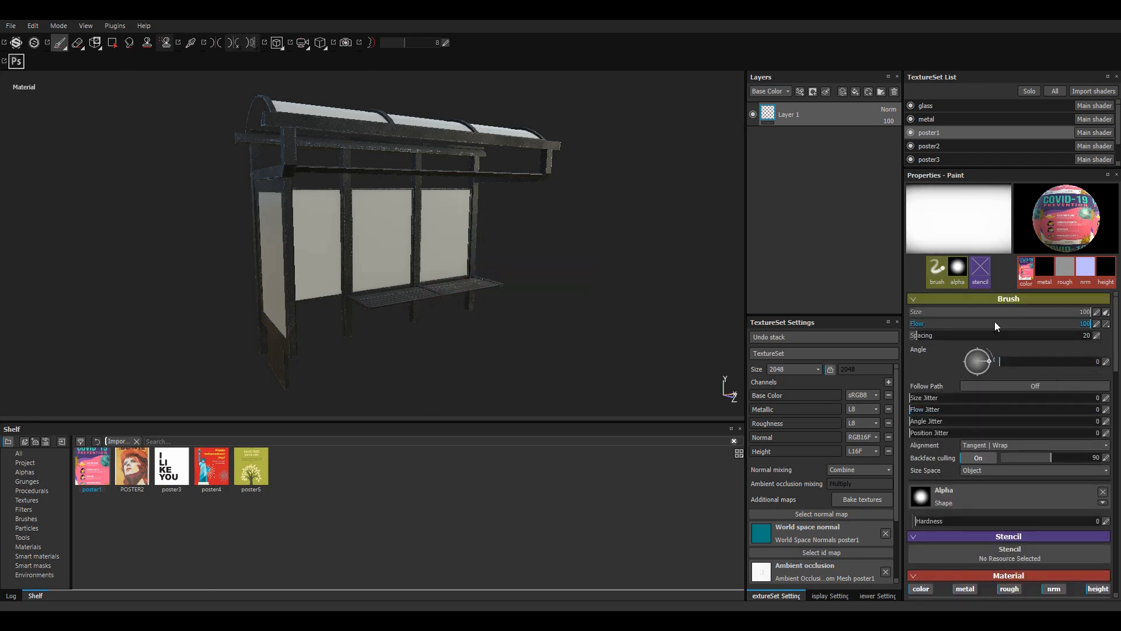
mouse_move(1069, 312)
mouse_down()
mouse_move(1003, 316)
mouse_move(1089, 315)
mouse_up()
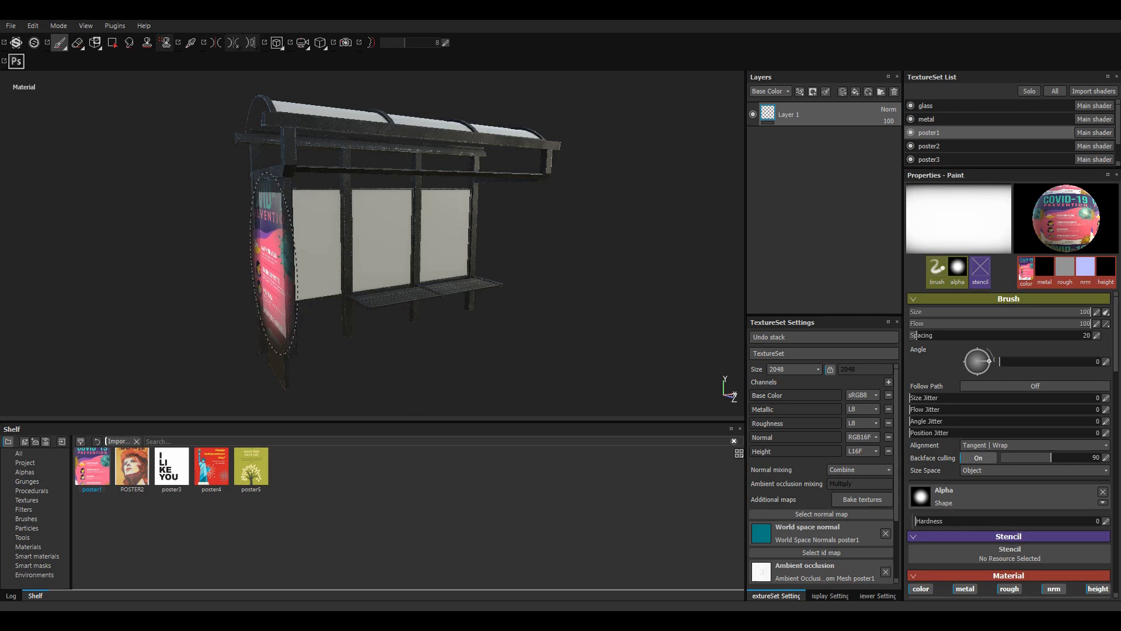
mouse_move(268, 265)
alt+mouse_down()
mouse_move(400, 255)
mouse_move(373, 268)
alt+mouse_up()
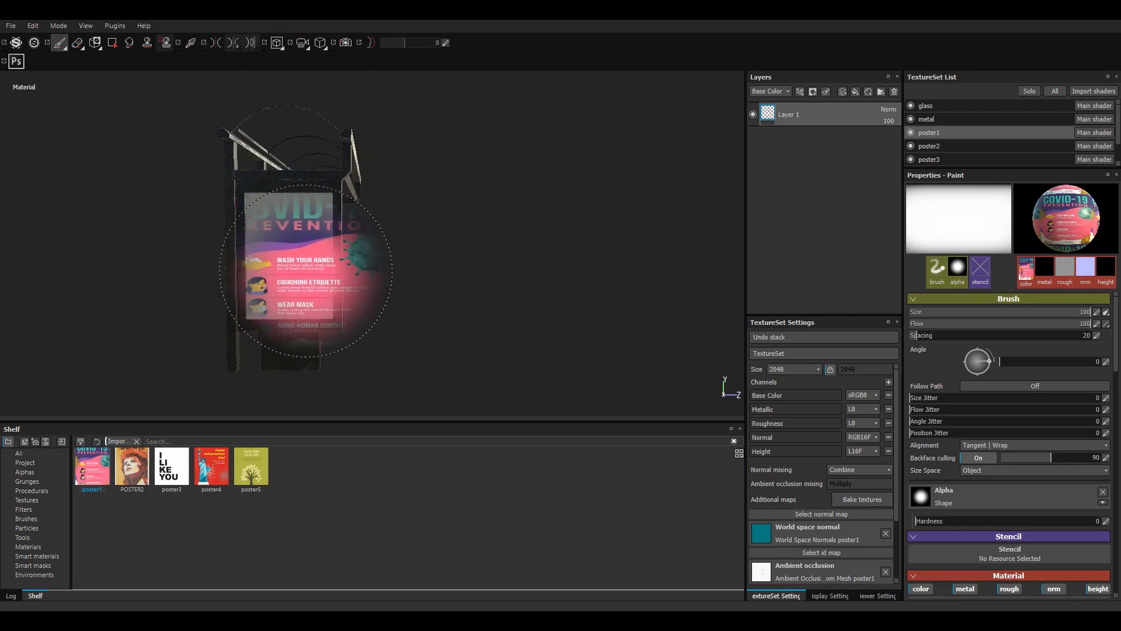
click(287, 252)
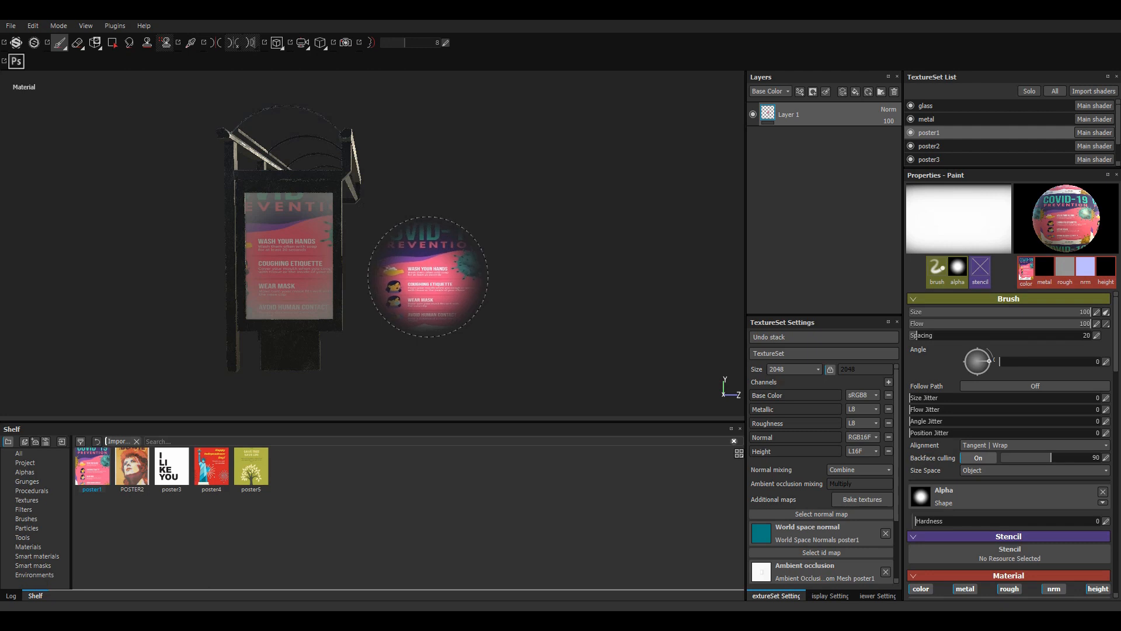
key(ctrl+z)
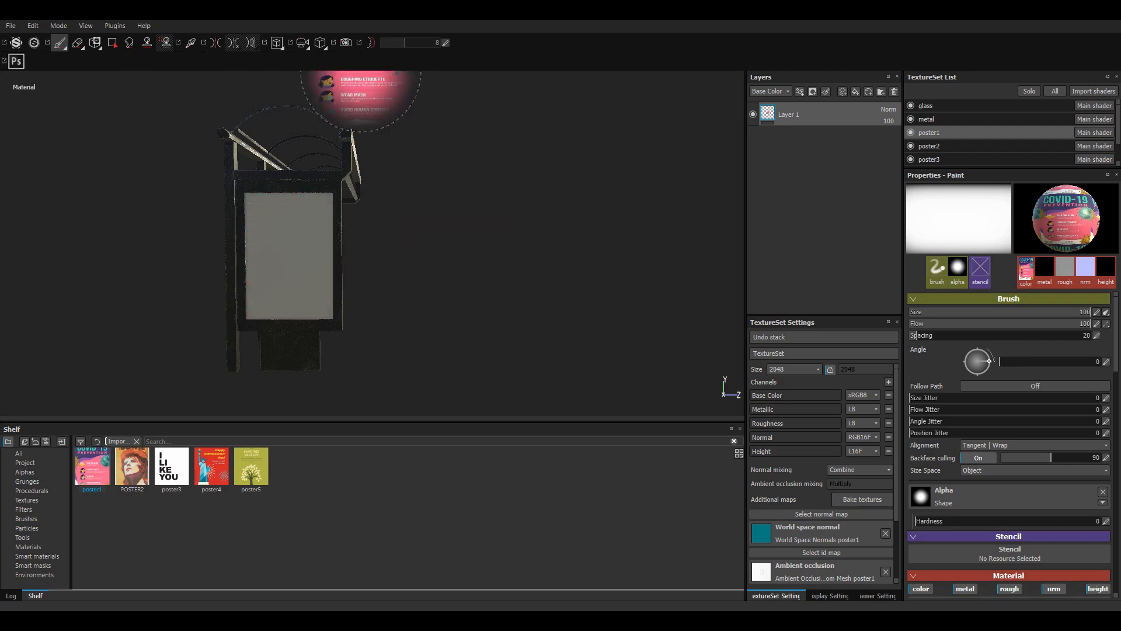
Step: Show the 3D and 2D views side by side and remove the Shape alpha from the brush
click(277, 43)
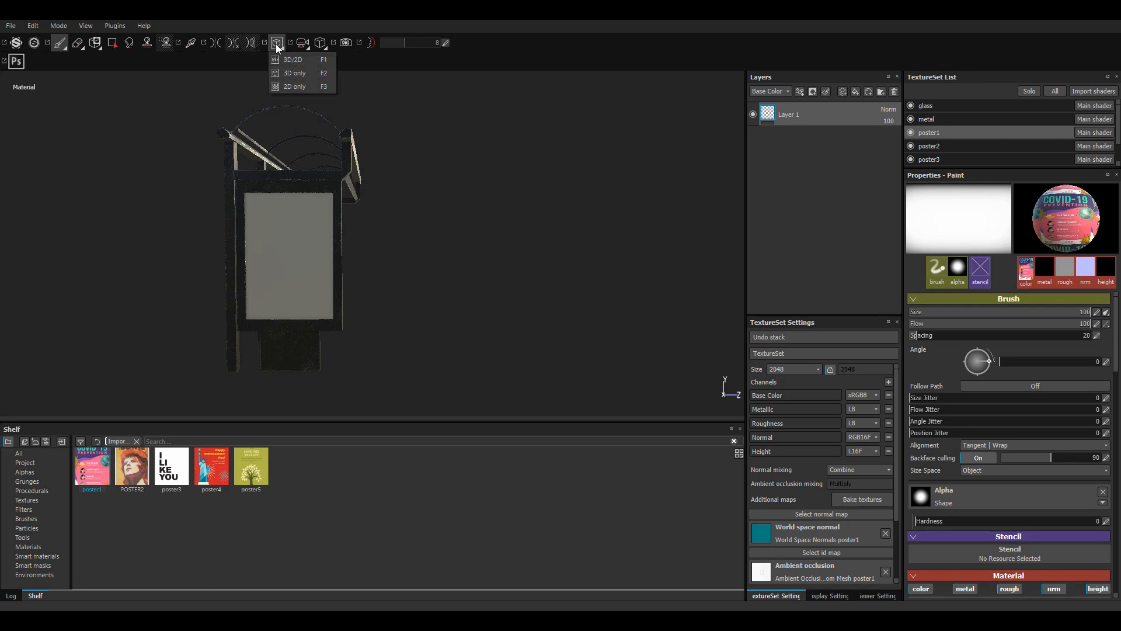
click(293, 59)
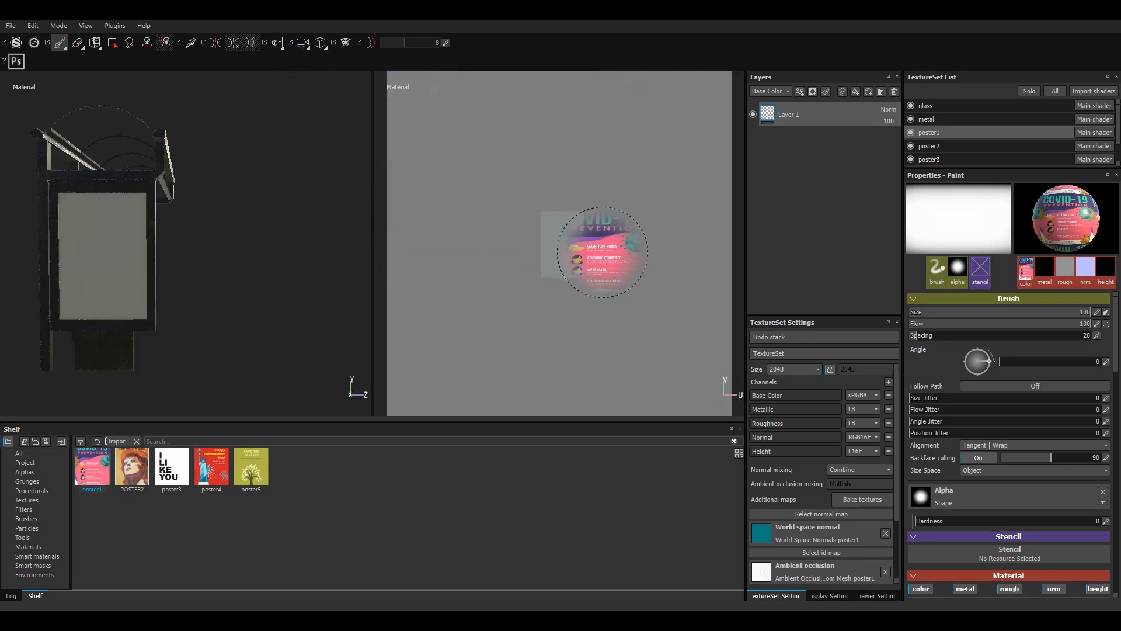
scroll(577, 255, up, 3)
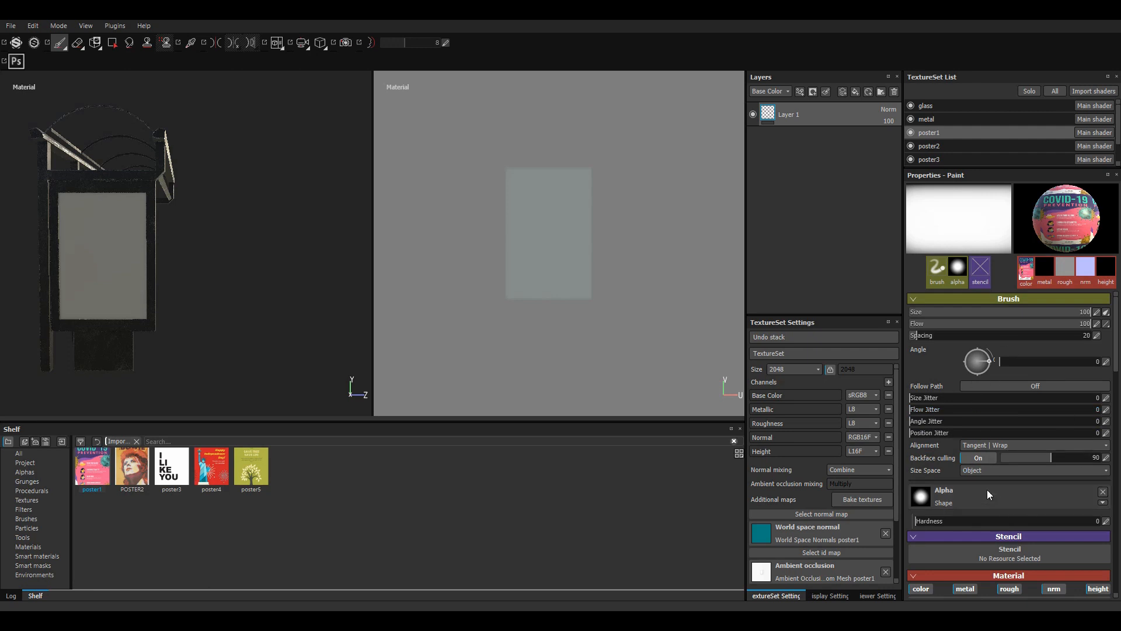
scroll(984, 496, down, 2)
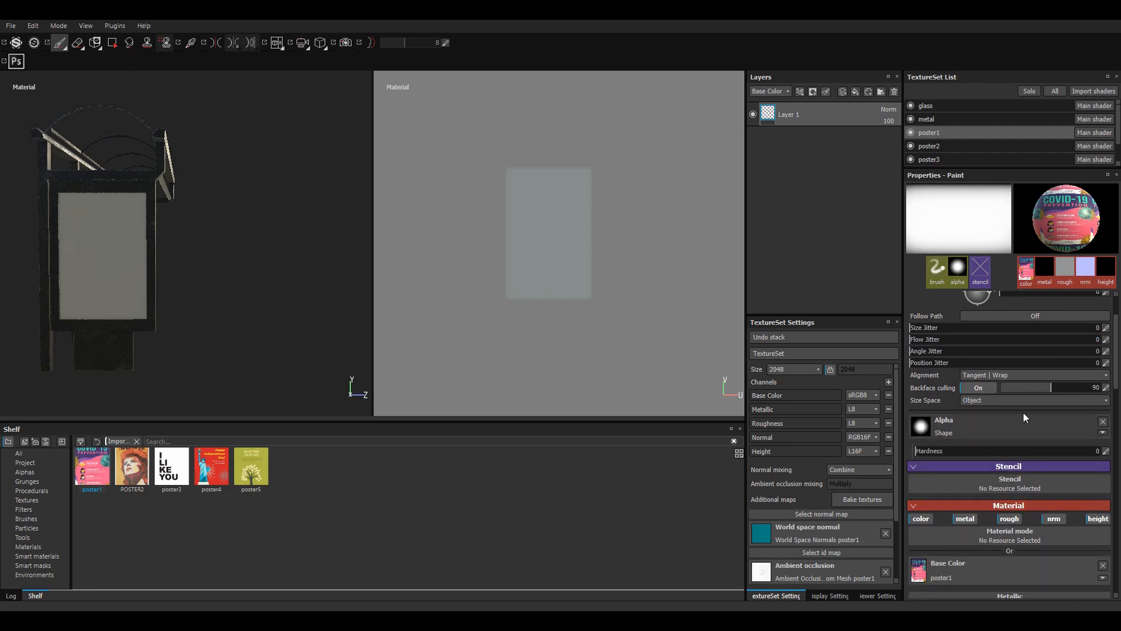
click(1102, 421)
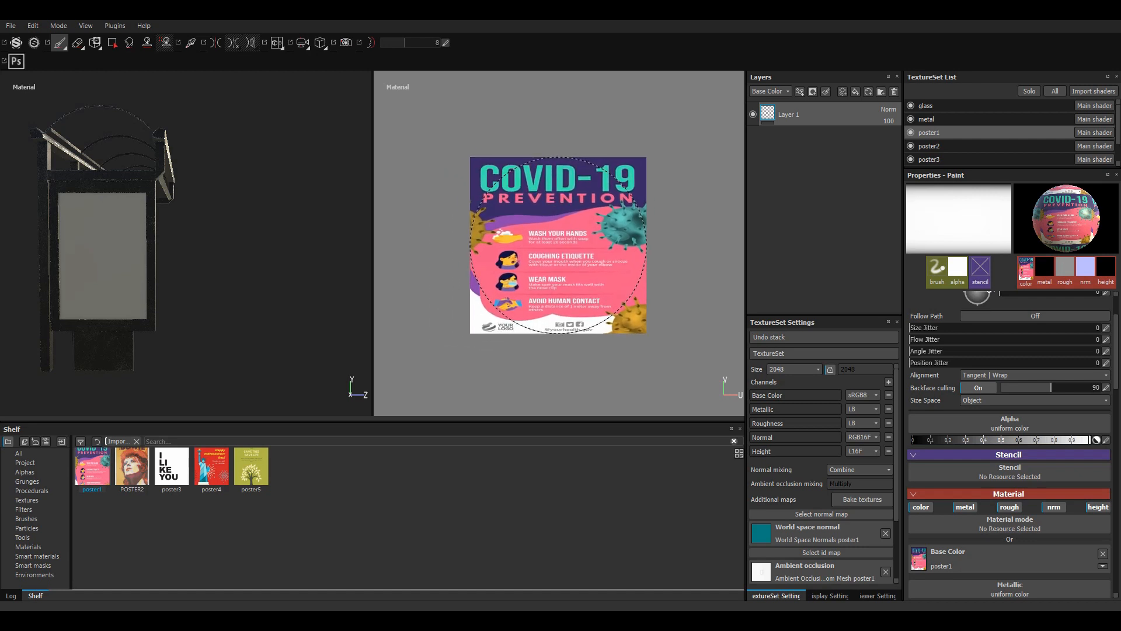
Step: Reduce the brush size to about 57.76 and try stamping the poster over the panel's UV island in the 2D view
ctrl+right_drag(558, 246, 552, 245)
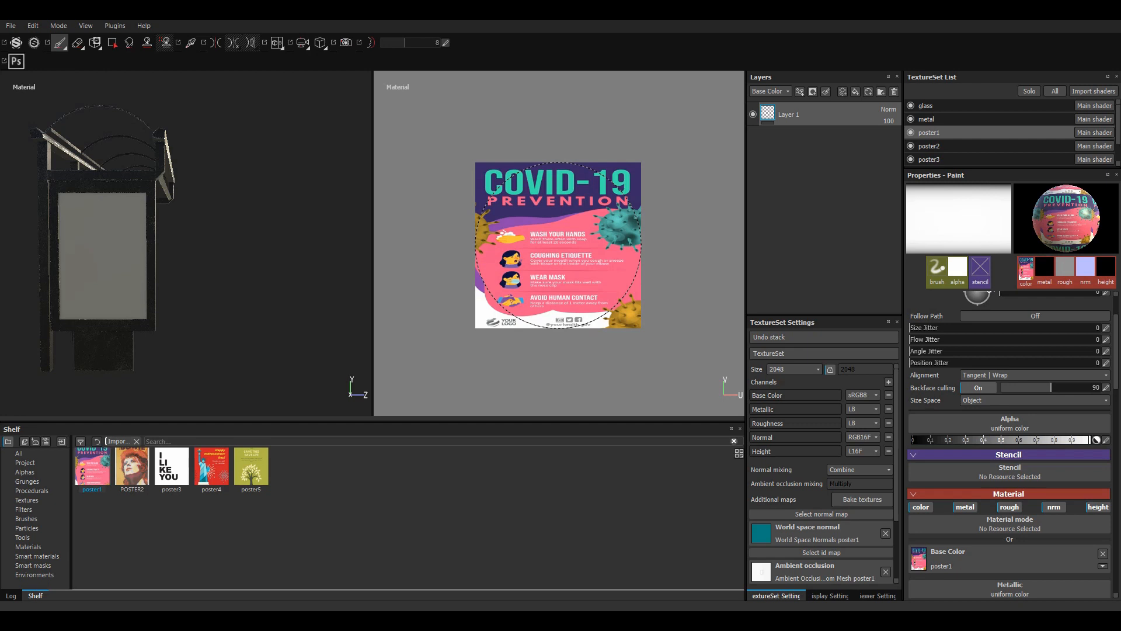
mouse_move(564, 242)
ctrl+right_down()
mouse_move(530, 242)
mouse_move(556, 254)
mouse_move(546, 223)
ctrl+right_up()
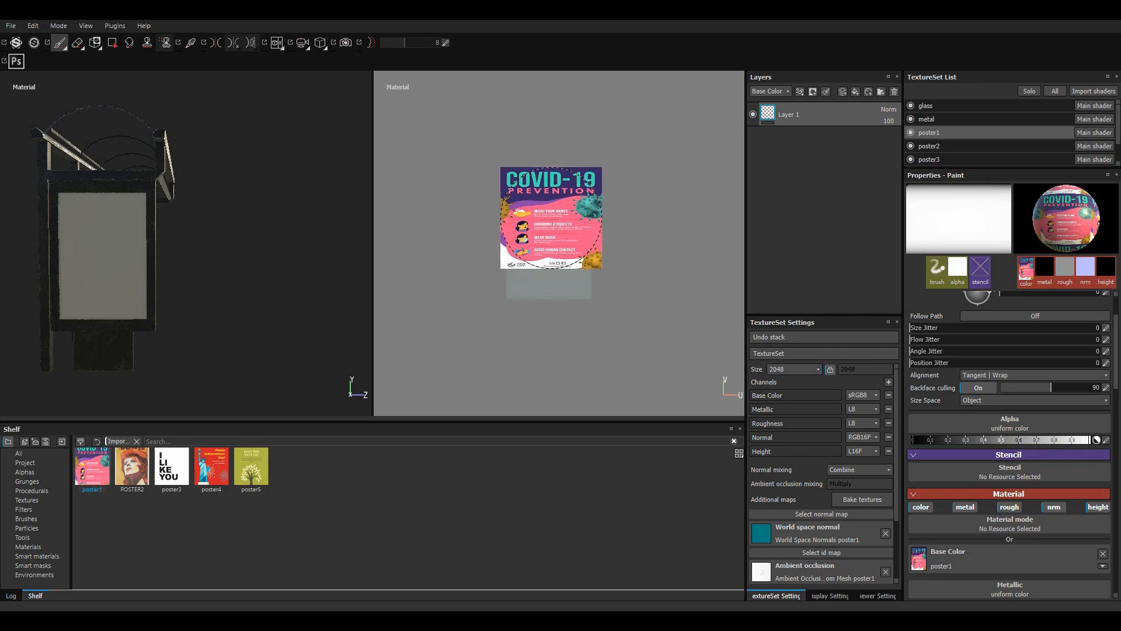
ctrl+drag(552, 218, 551, 213)
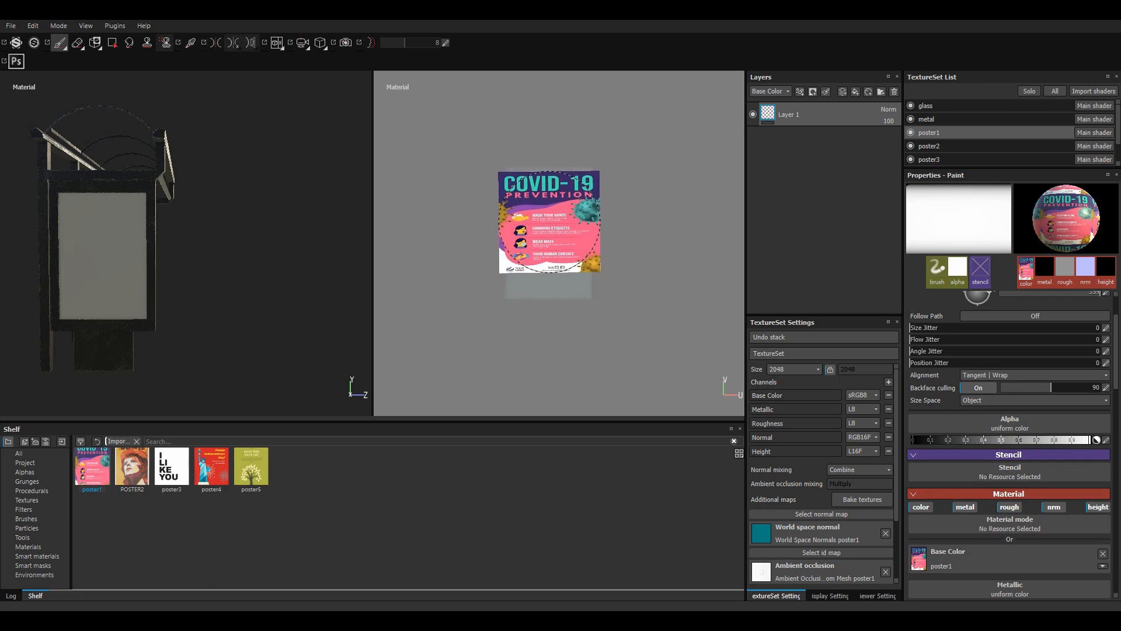
click(549, 220)
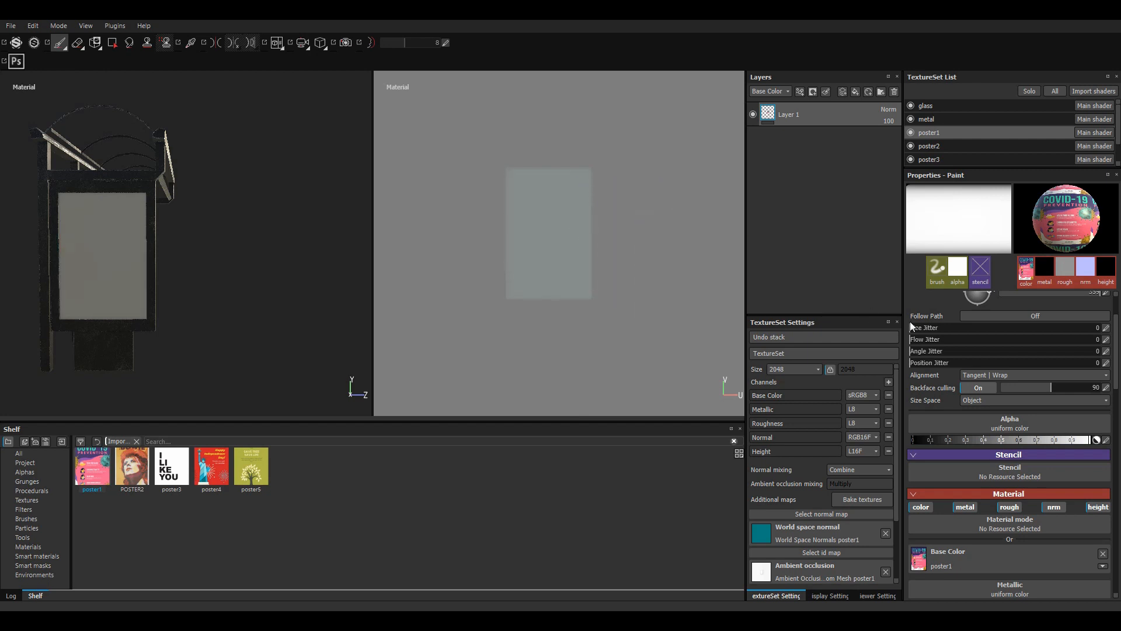
Step: Set the brush angle to 179 and its size to 49 to match the width of the poster1 UV island
scroll(942, 351, up, 4)
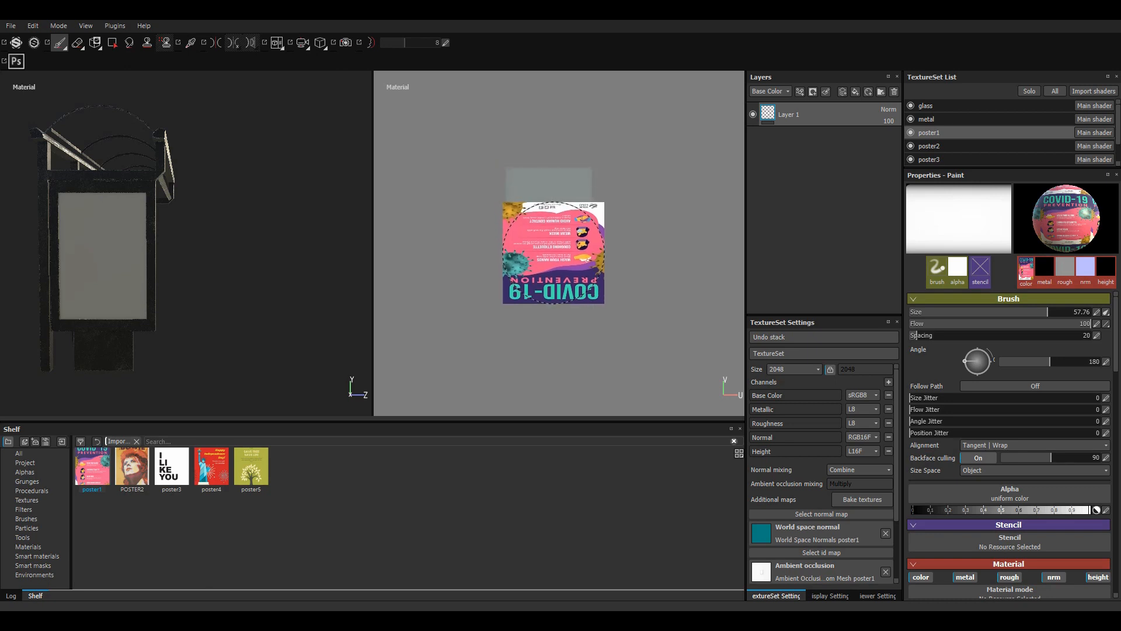
click(549, 254)
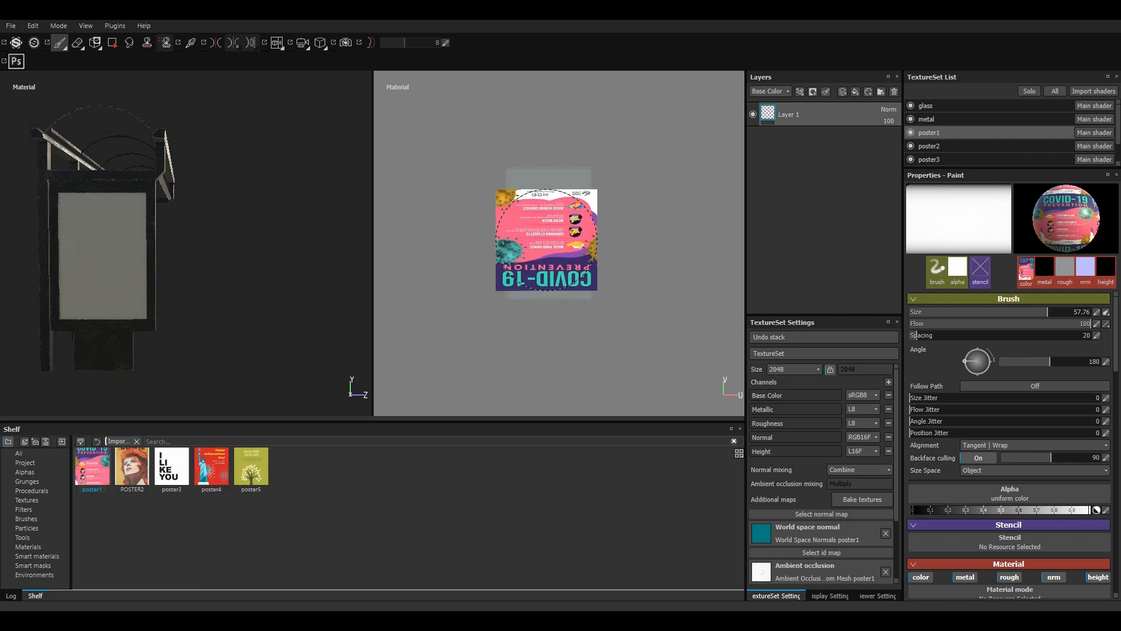
ctrl+right_drag(546, 240, 560, 232)
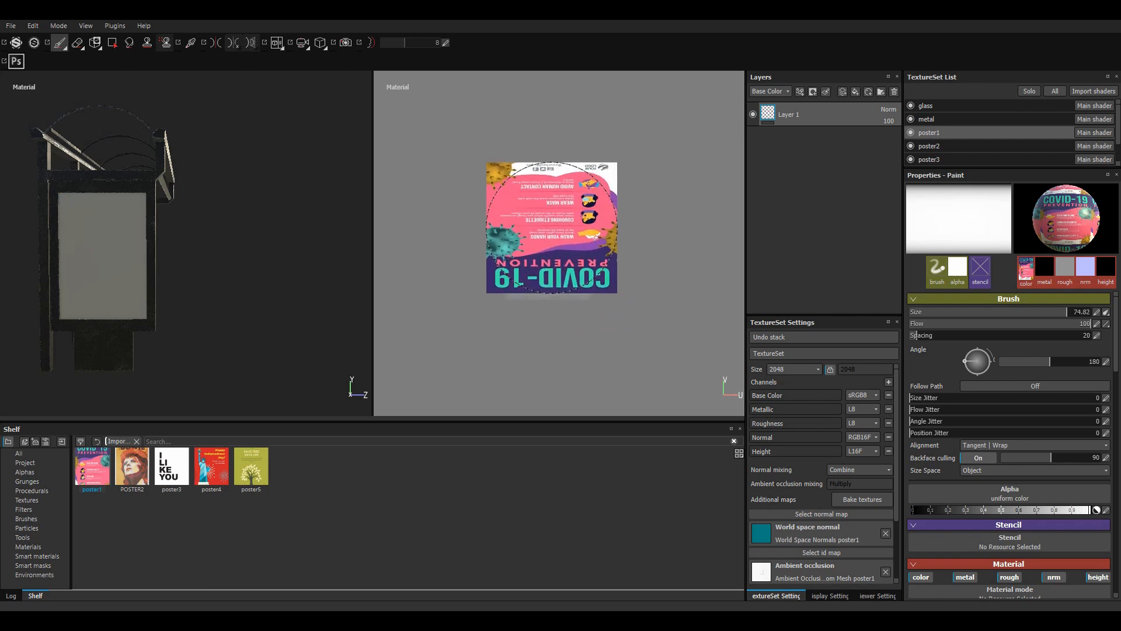
ctrl+right_drag(544, 169, 520, 170)
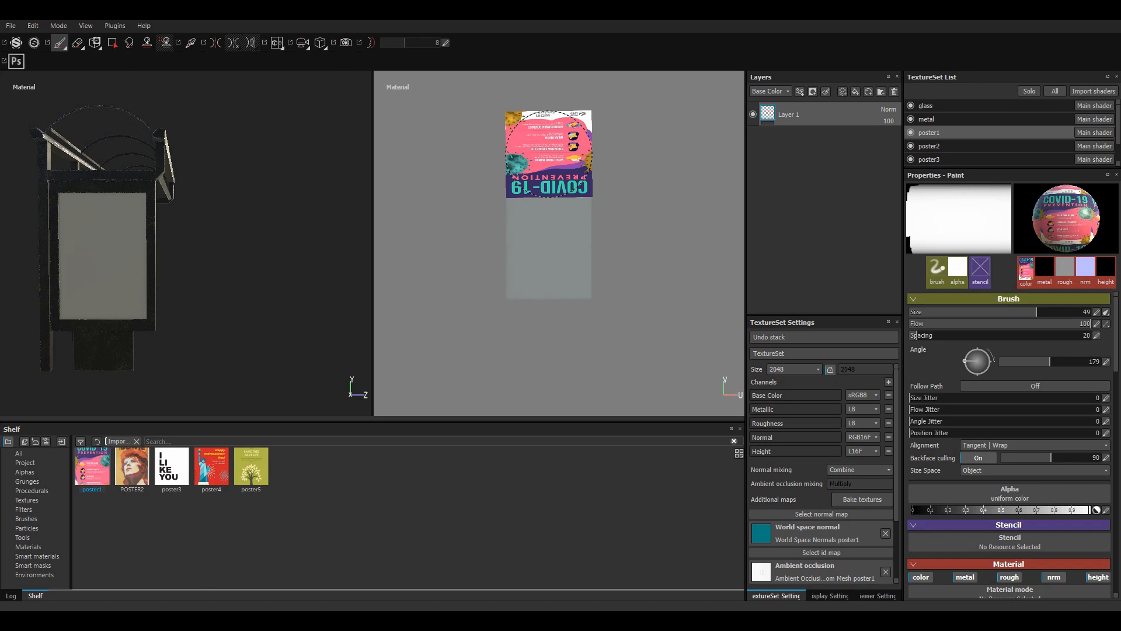
Step: Try covering the poster1 UV island with a brush stroke and with separate overlapping poster stamps, undoing each attempt
drag(549, 208, 476, 388)
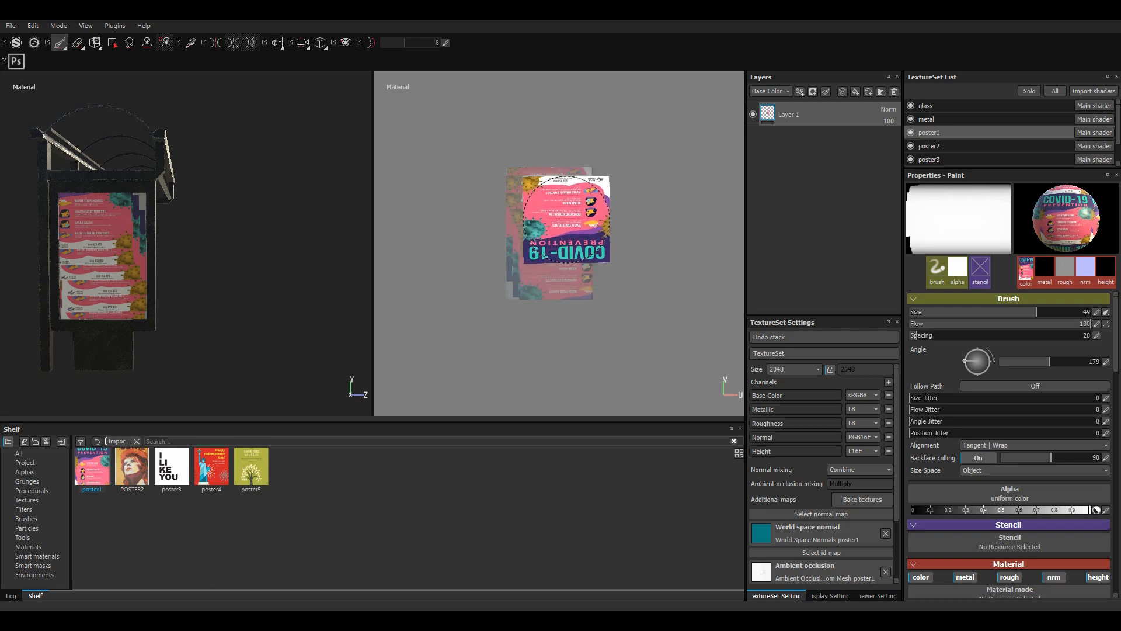
key(ctrl+z)
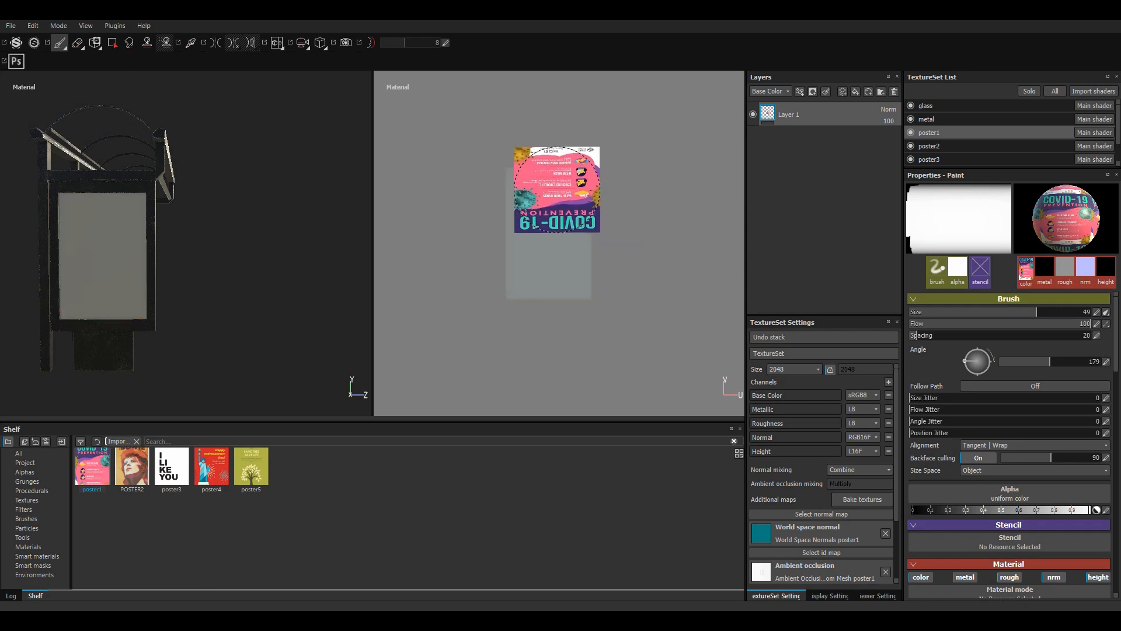
click(548, 188)
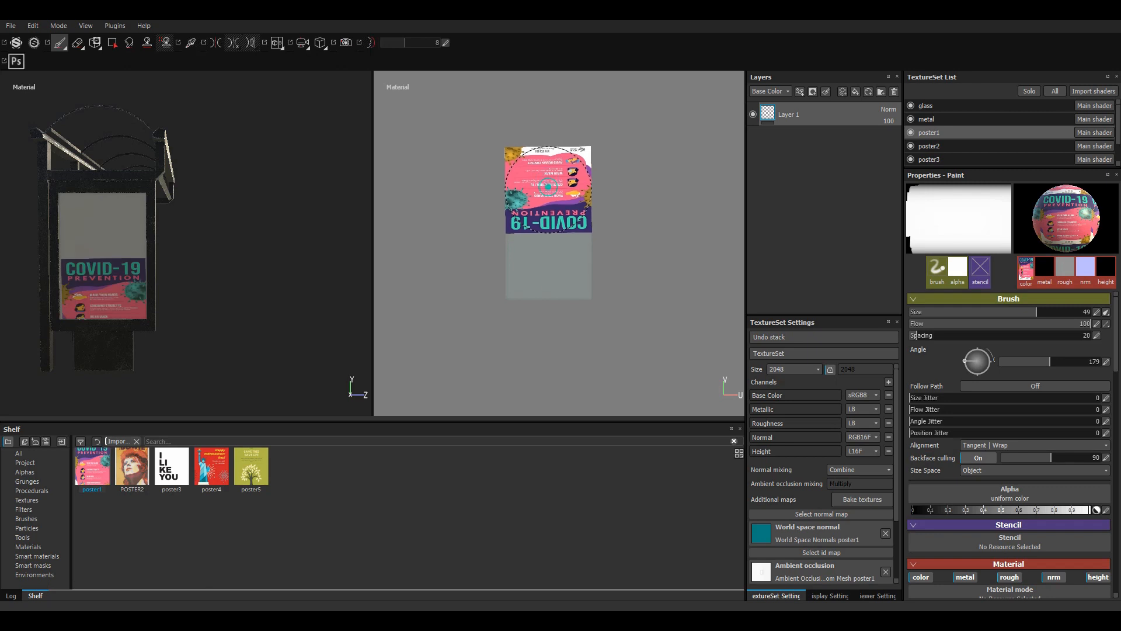
click(550, 218)
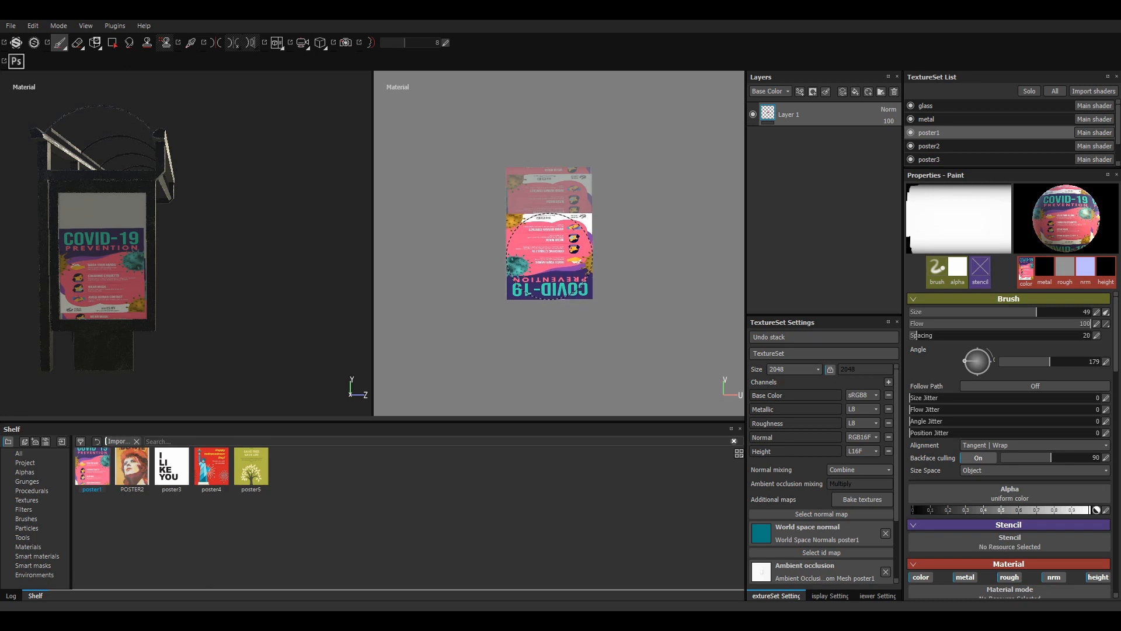
click(549, 256)
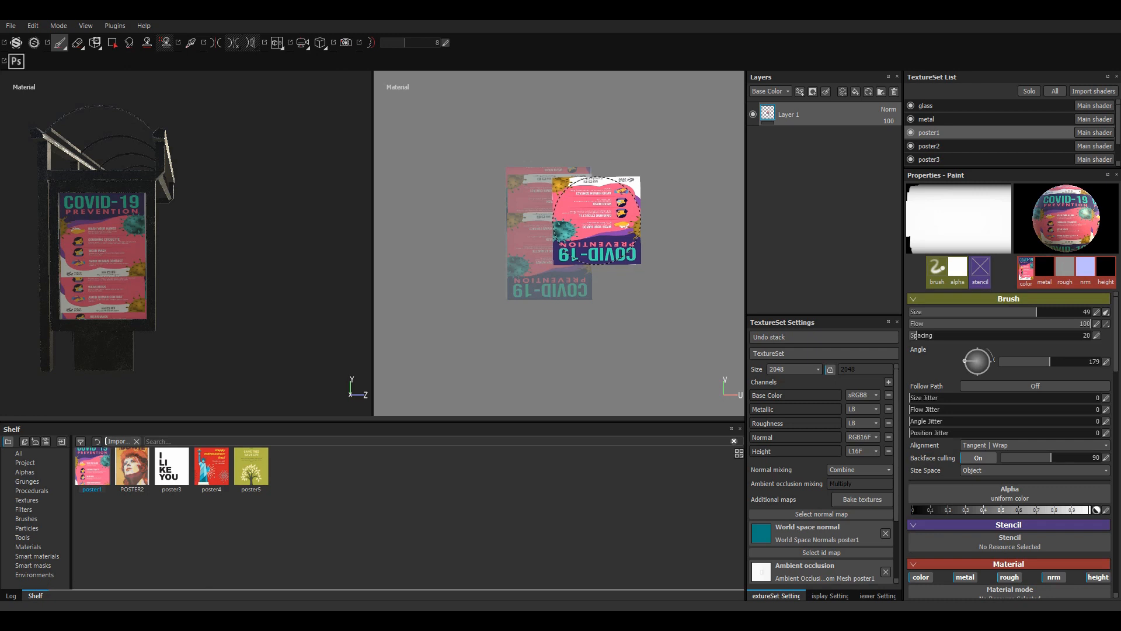
key(ctrl+z)
key(ctrl+z)
key(ctrl+z)
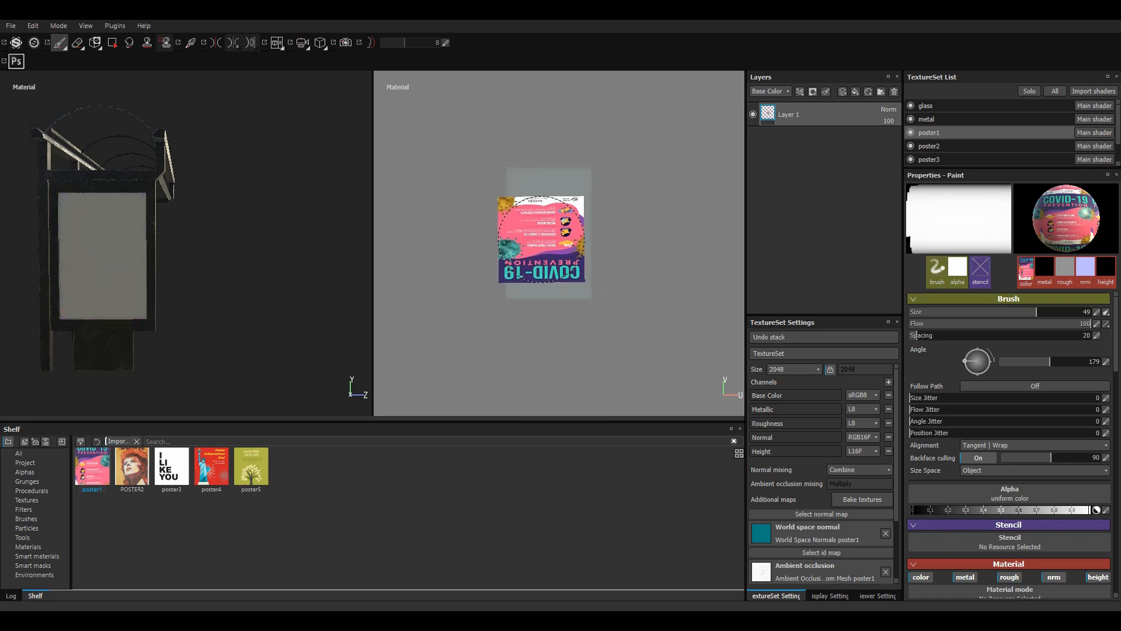
Step: Stamp the poster1 image three times down its UV island to cover the whole side panel
click(548, 205)
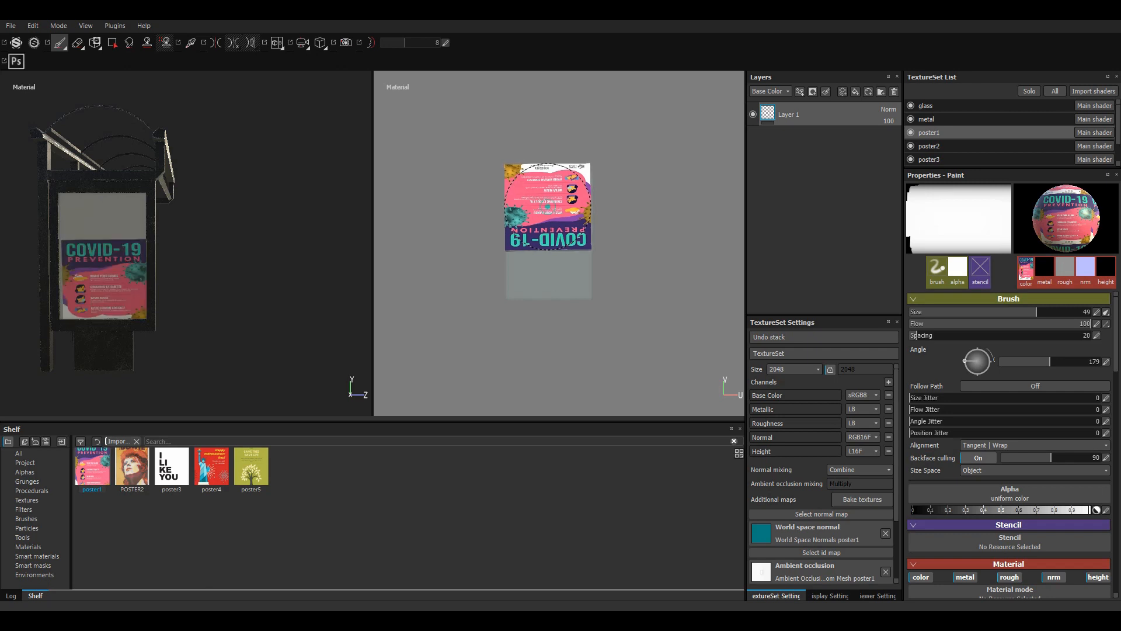
click(548, 230)
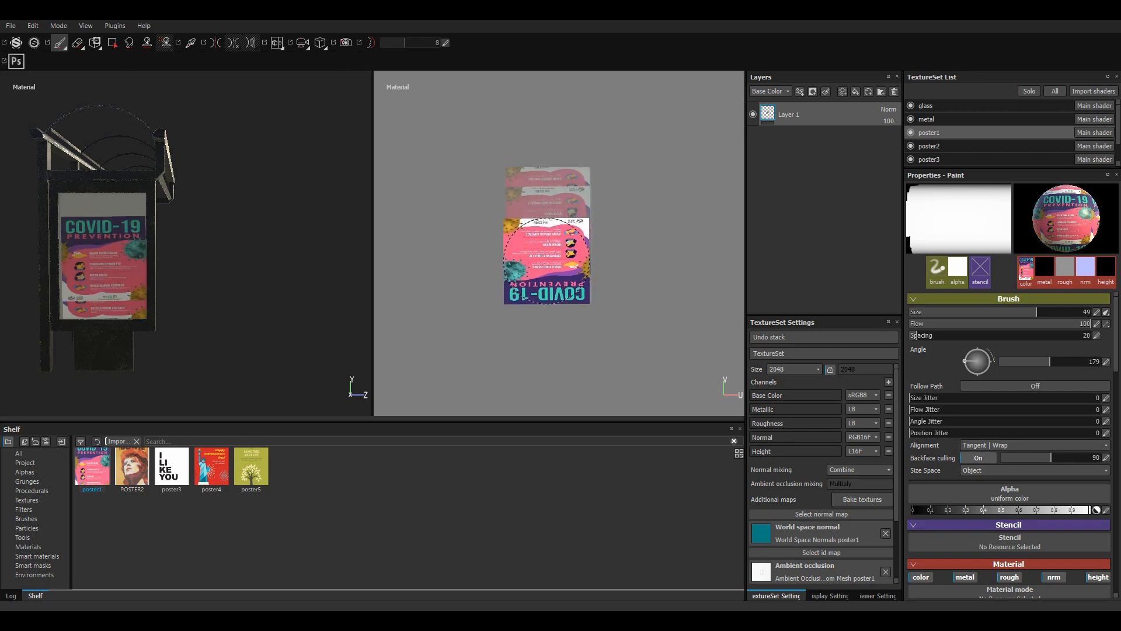
click(549, 259)
Step: Select the poster2 texture set and assign the POSTER2 image as the paint brush's Base Color
click(929, 146)
click(130, 488)
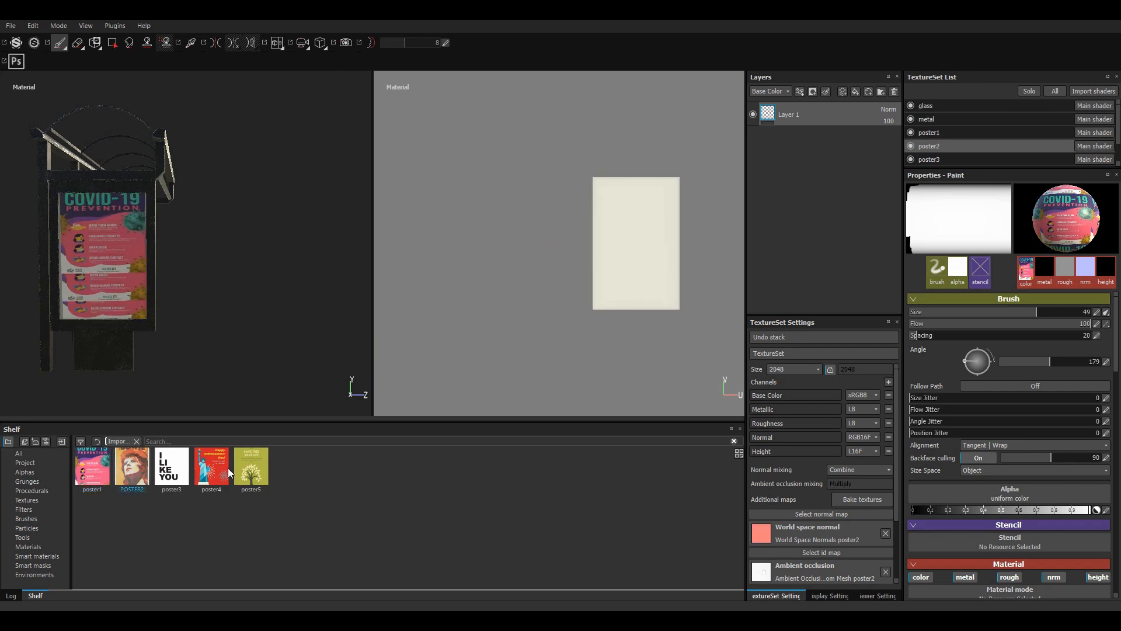
scroll(947, 462, down, 5)
scroll(824, 468, down, 1)
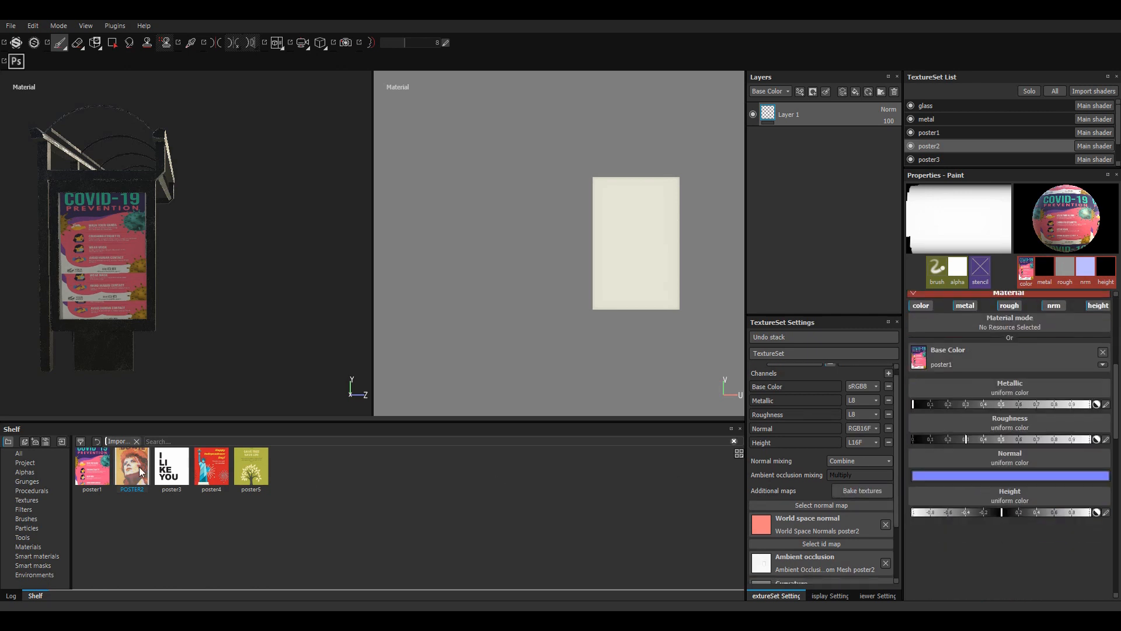
drag(957, 372, 955, 363)
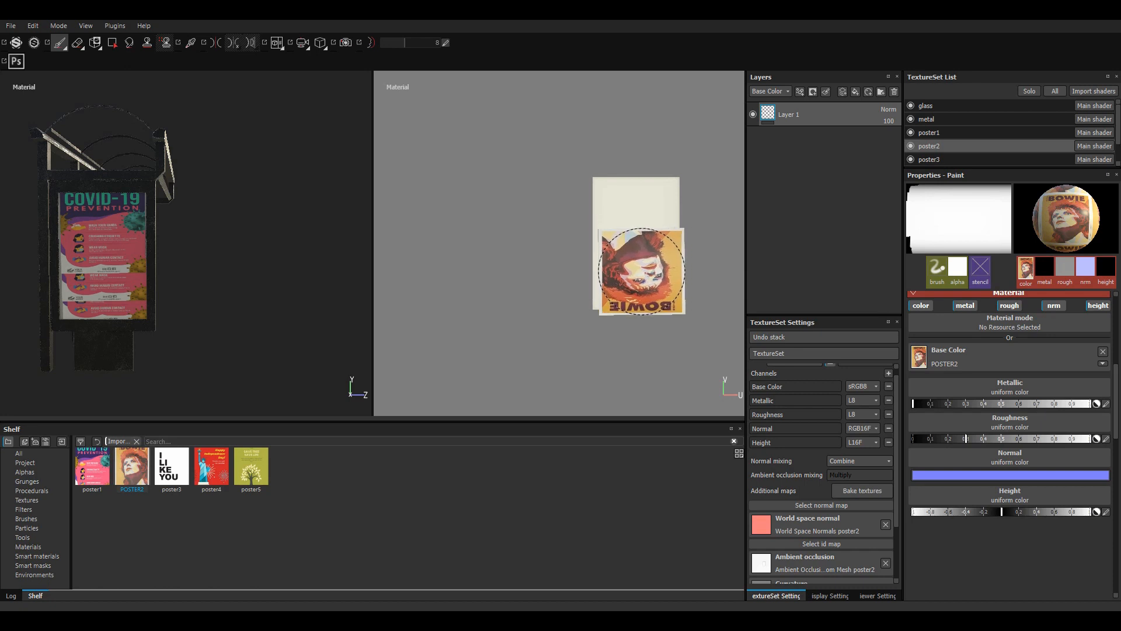
Step: Enlarge the brush to about 94 to cover the poster2 UV island, try stamping the poster, and undo the stamp
ctrl+right_drag(633, 263, 673, 264)
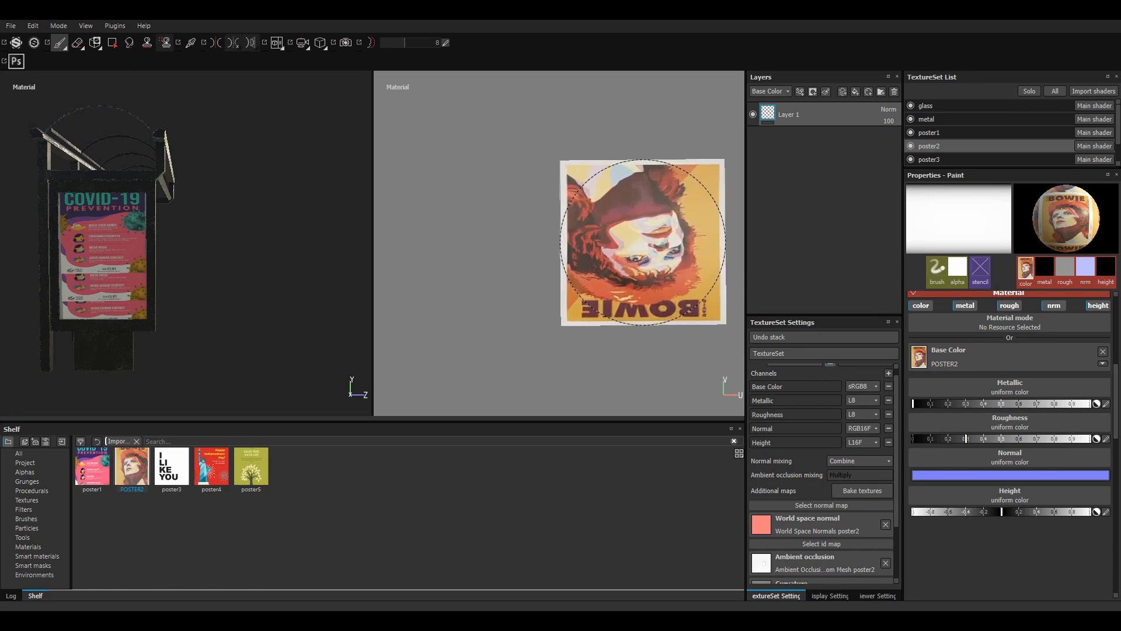
click(642, 242)
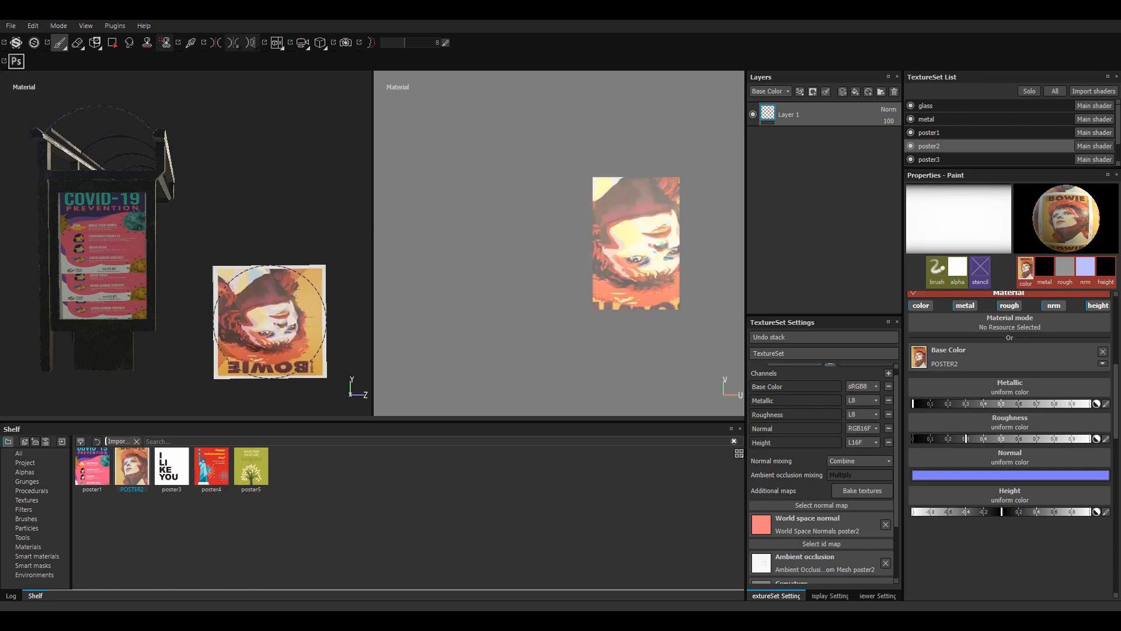
mouse_move(246, 246)
alt+mouse_down()
mouse_move(221, 261)
mouse_move(31, 260)
alt+mouse_up()
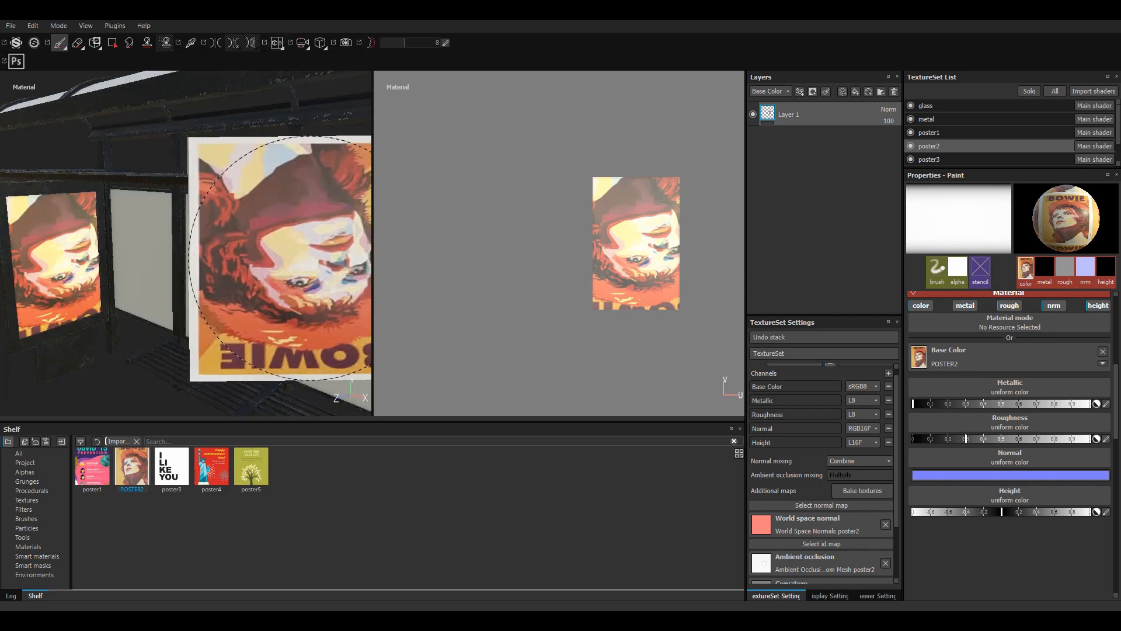
key(ctrl+z)
Step: Set the brush angle to 0 and stamp the POSTER2 image over the poster2 UV island
scroll(1064, 321, up, 5)
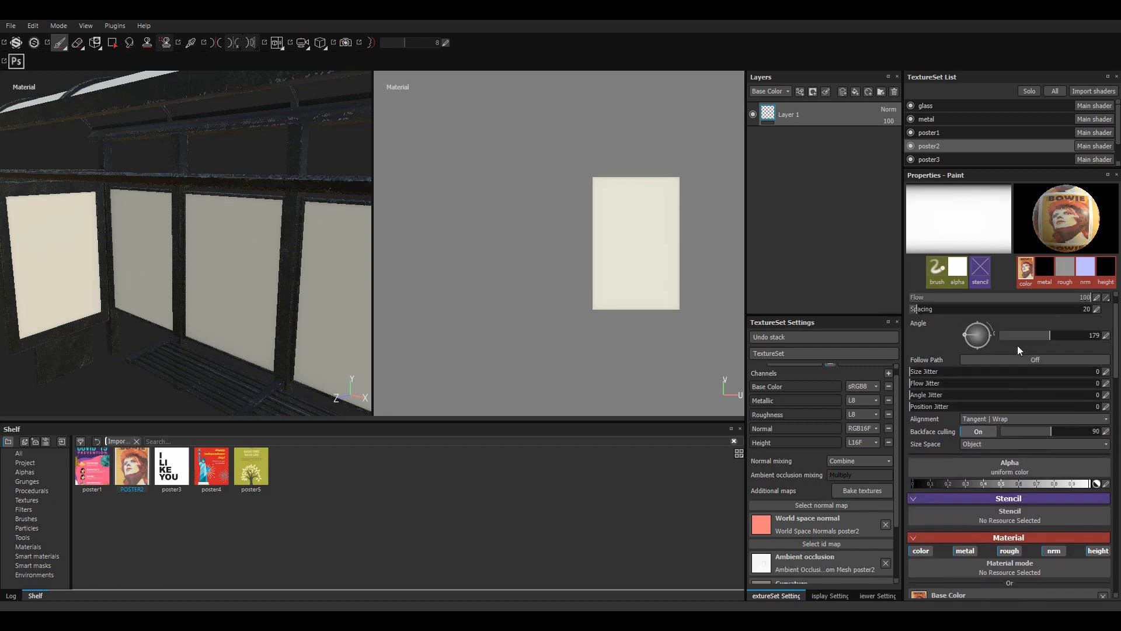
click(1000, 335)
click(613, 243)
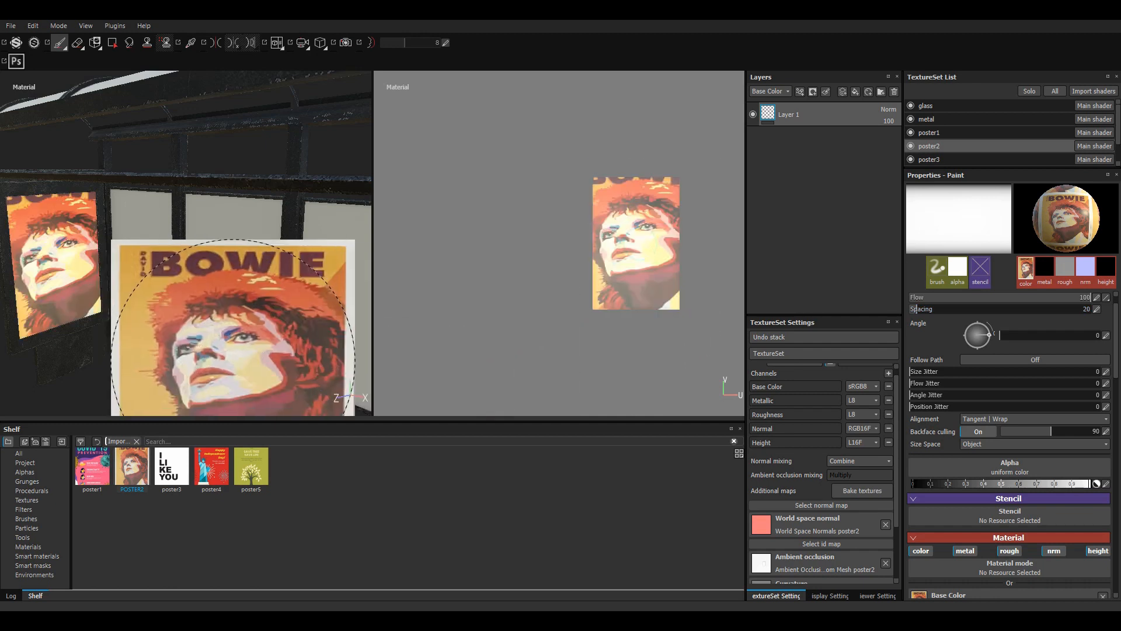
Step: Assign the poster3 image as the brush's Base Color and select the poster3 texture set
drag(625, 515, 963, 550)
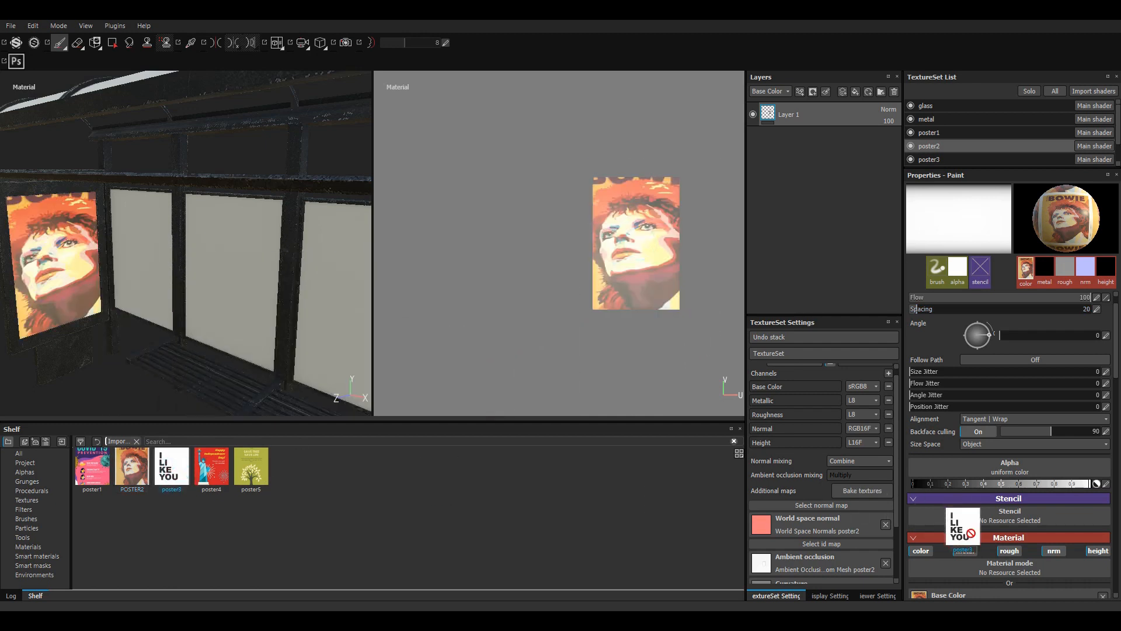
drag(989, 599, 987, 599)
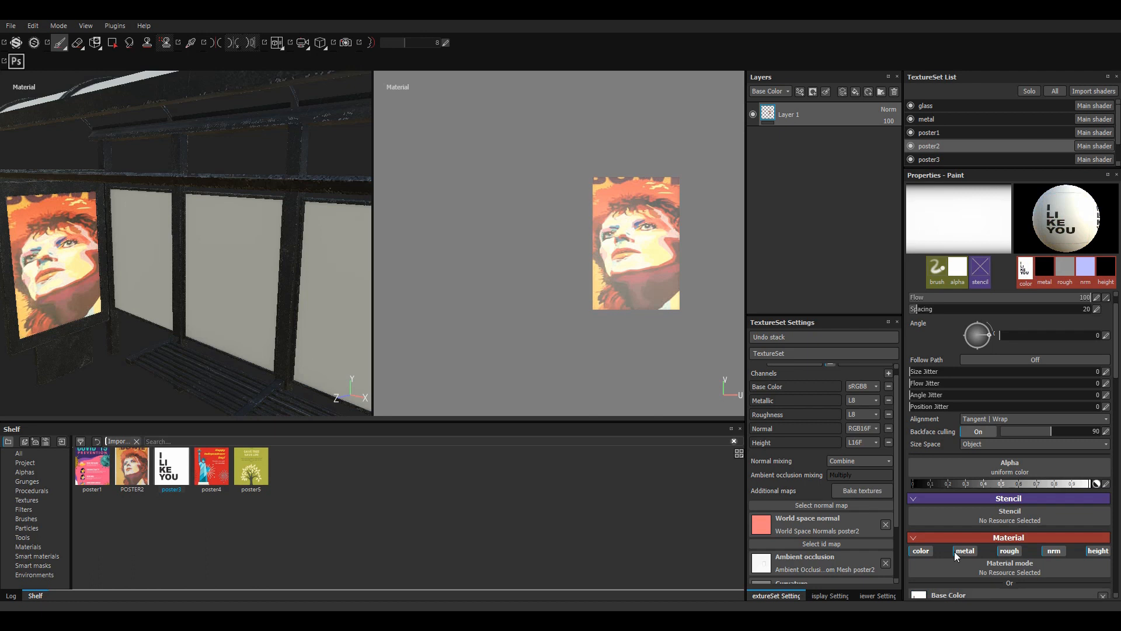
scroll(928, 493, down, 1)
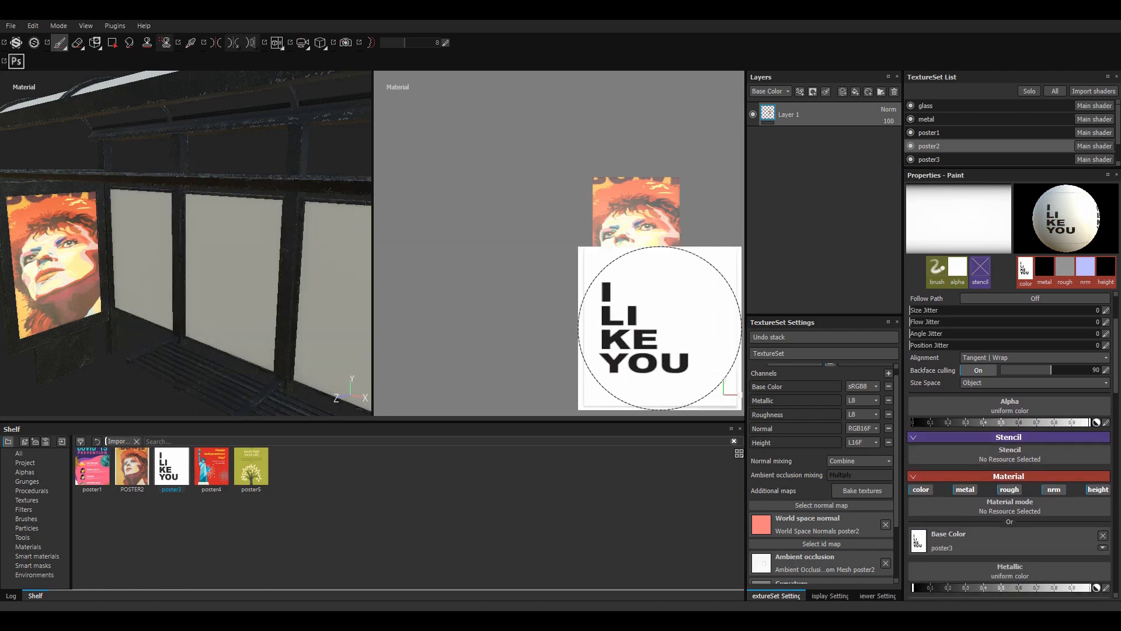
click(986, 160)
scroll(594, 263, down, 3)
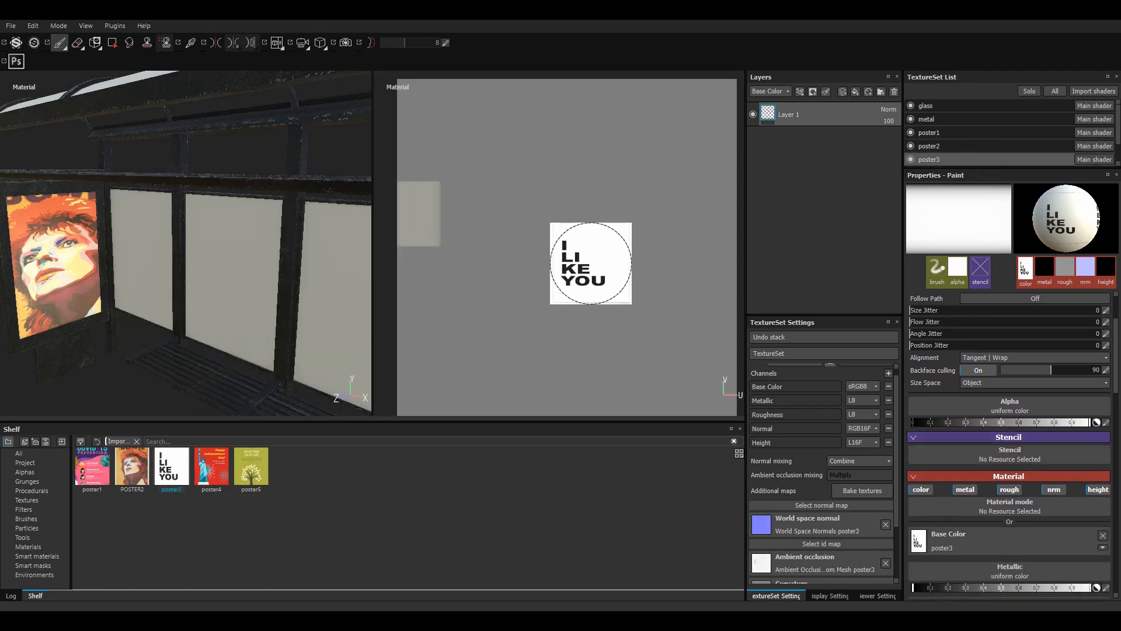
Step: Set the brush to angle 180 and size 77.44, and stamp the poster3 image over its UV island
key(f)
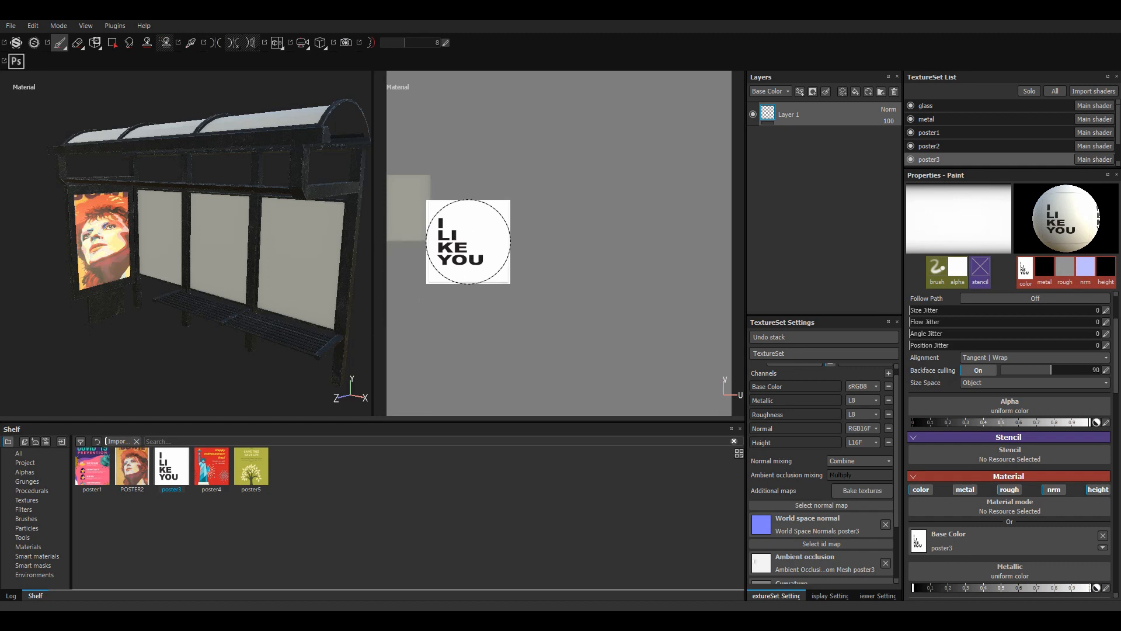
middle_drag(480, 245, 523, 261)
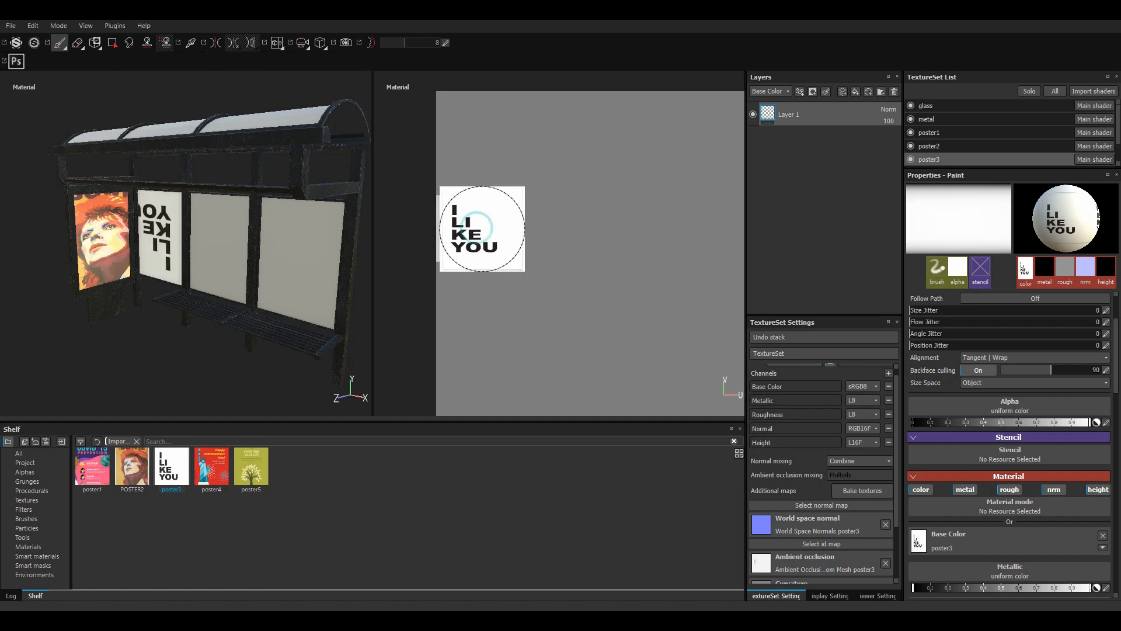
scroll(1051, 338, up, 3)
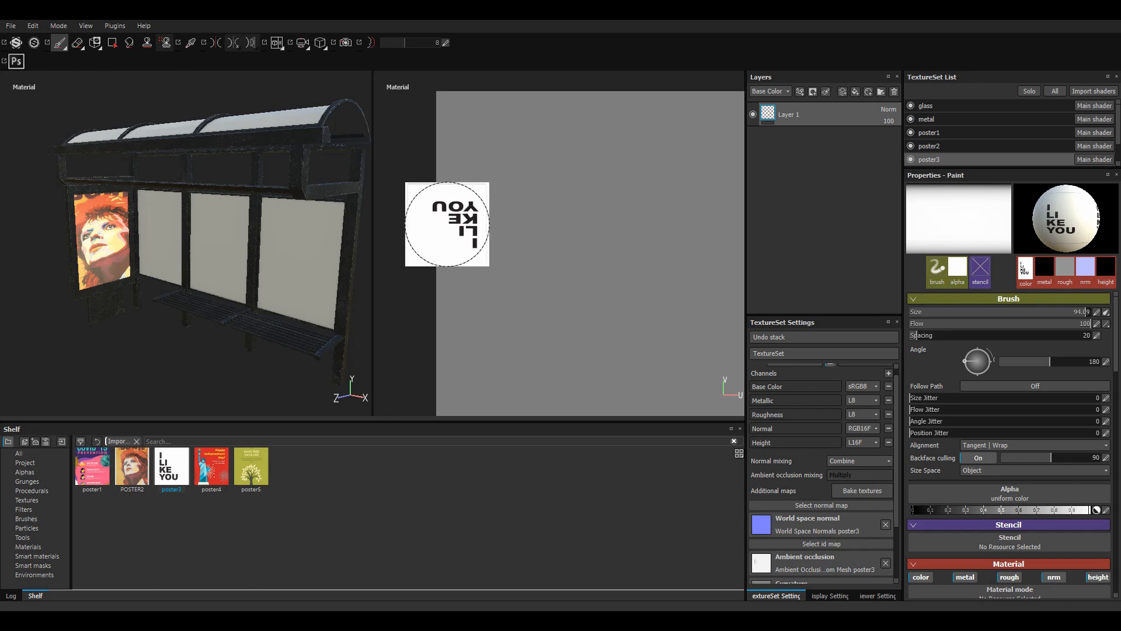
ctrl+right_drag(448, 224, 426, 224)
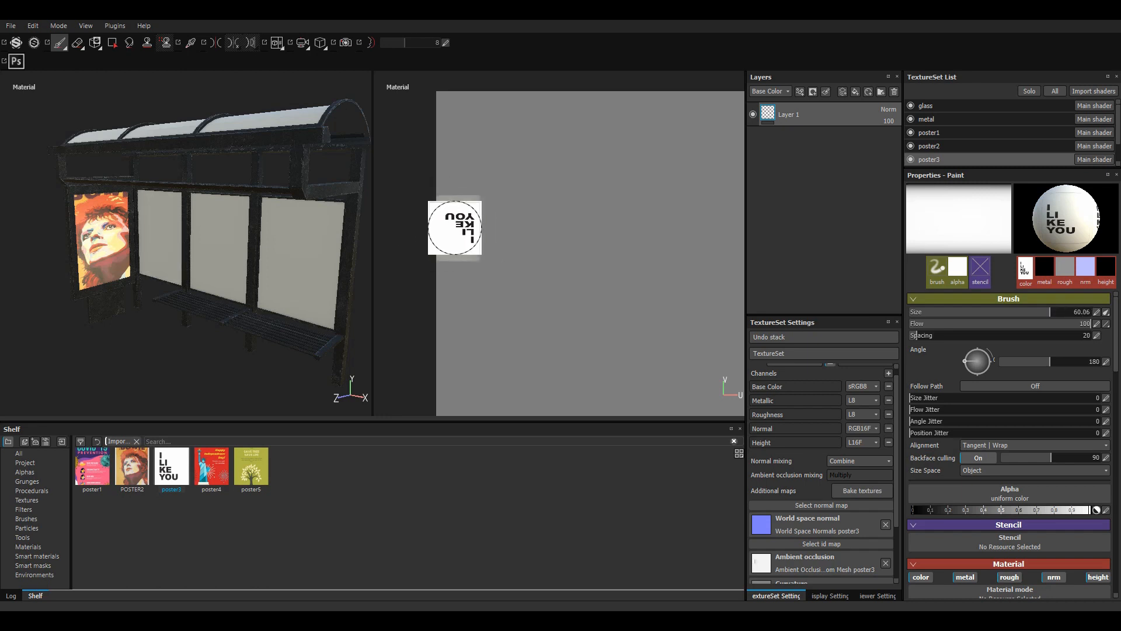
click(450, 228)
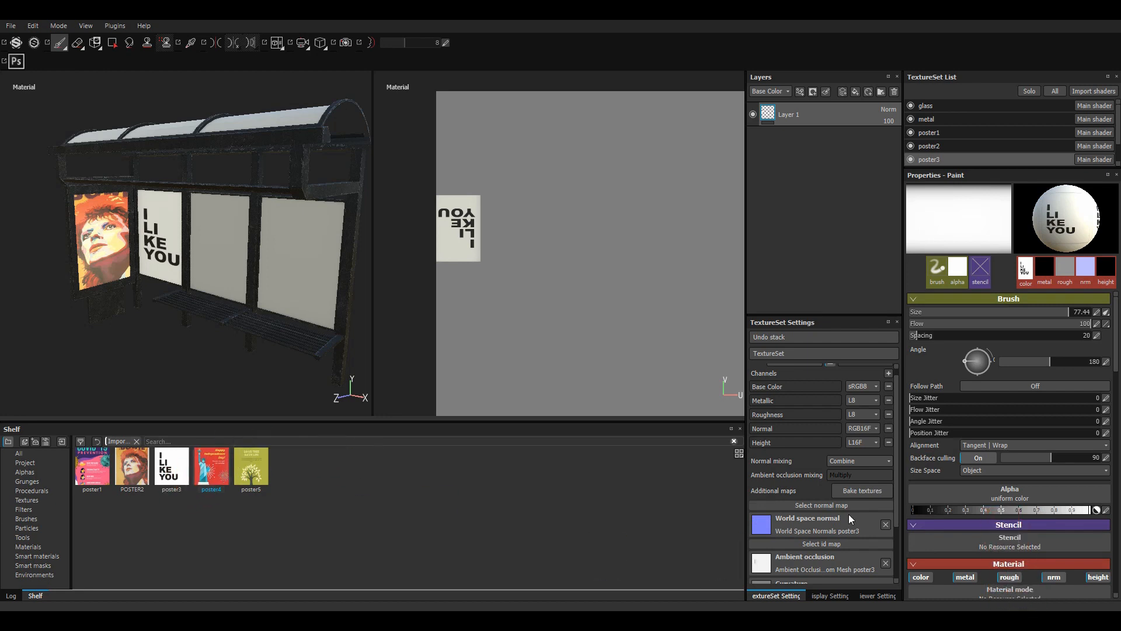
Step: Assign the poster4 image as the brush's Base Color and stamp it over the poster4 texture set's UV island
scroll(1046, 493, down, 5)
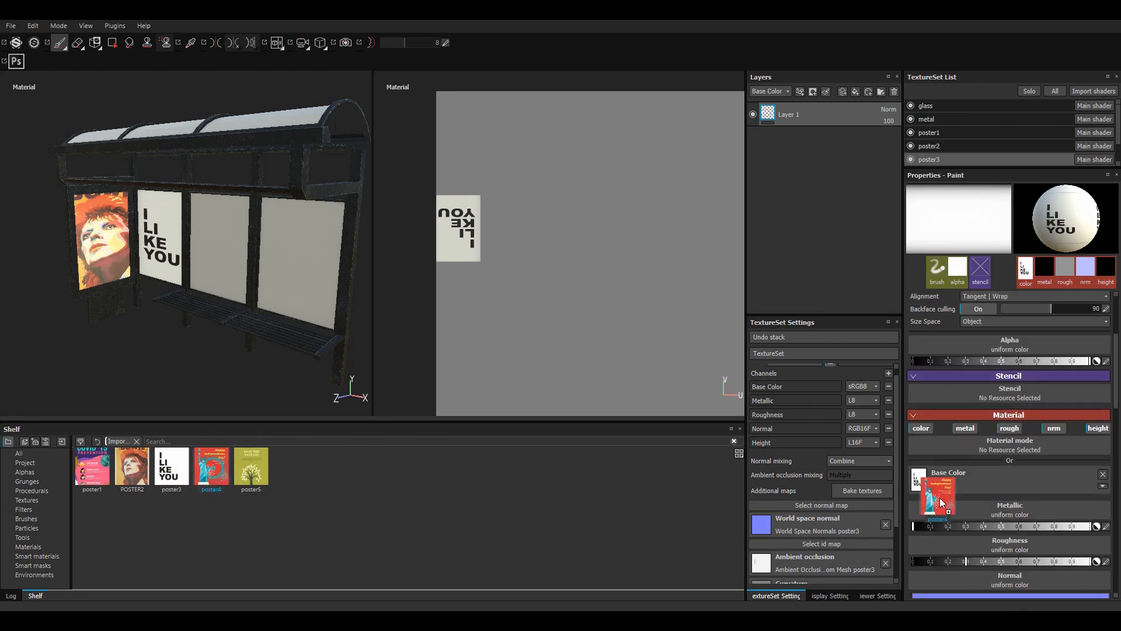
drag(941, 502, 941, 501)
scroll(955, 129, down, 2)
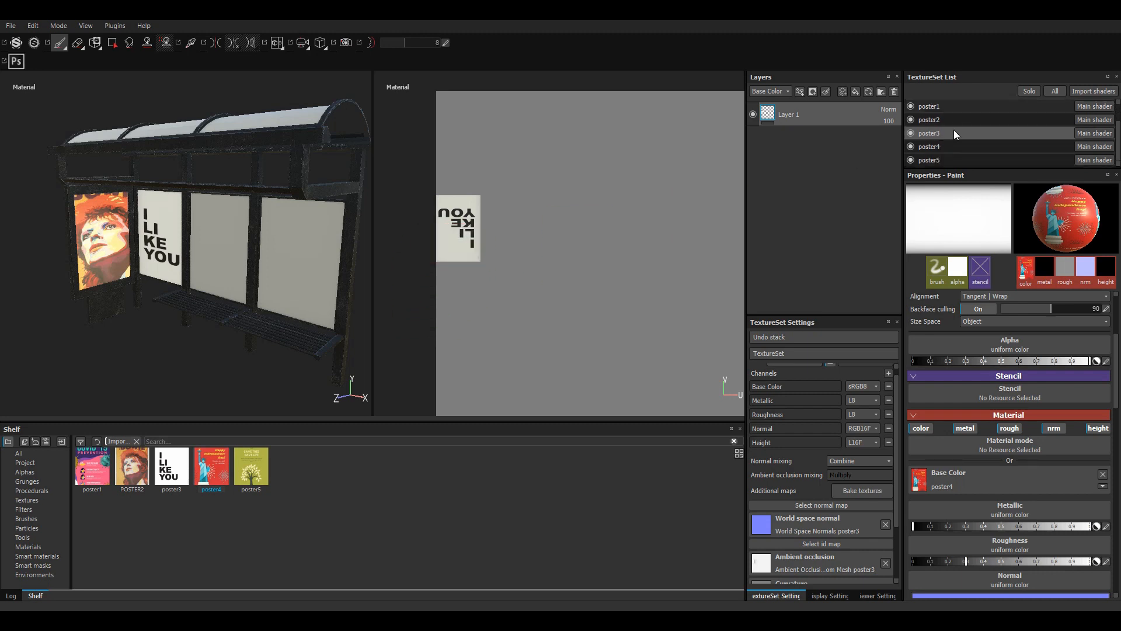
click(924, 147)
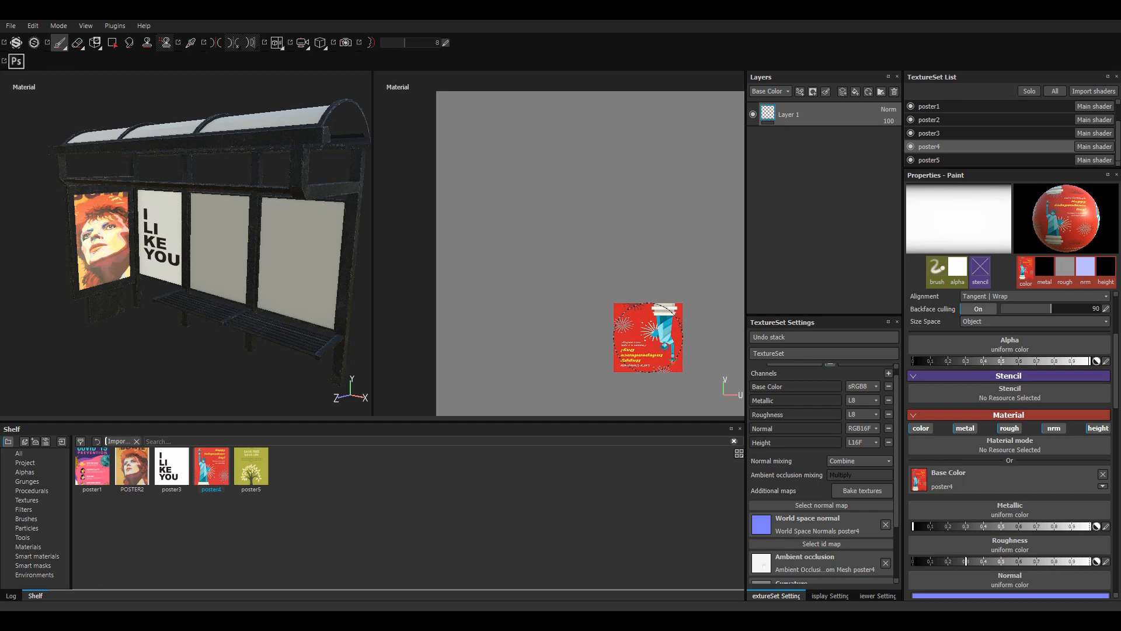
Step: Assign the poster5 image as the brush's Base Color and stamp it over the poster5 texture set's UV island
scroll(938, 502, down, 5)
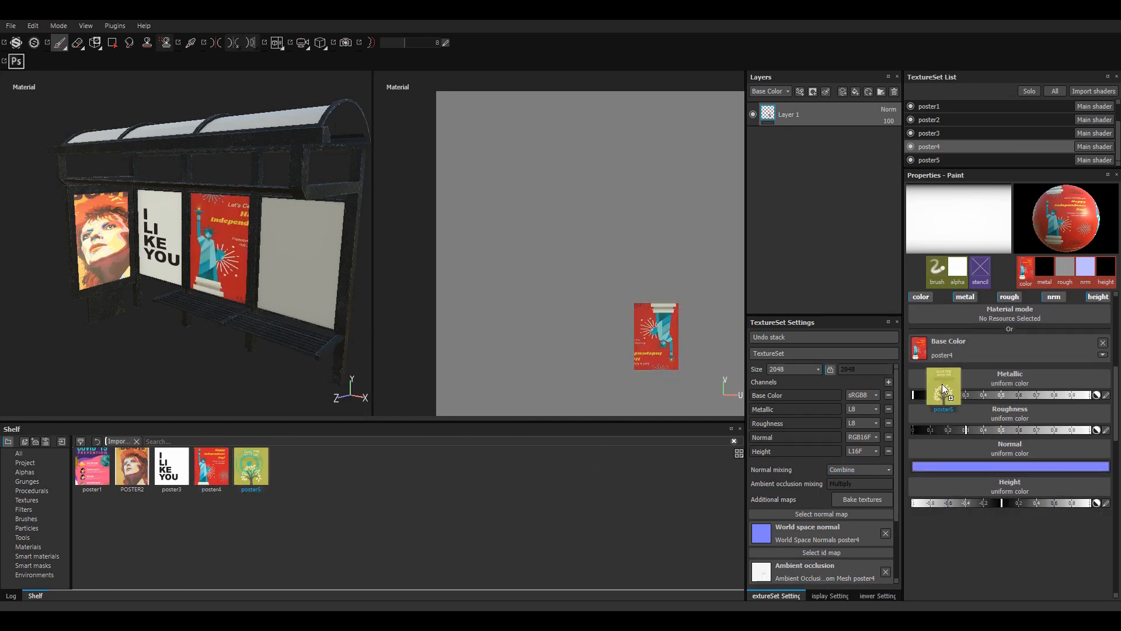
click(949, 160)
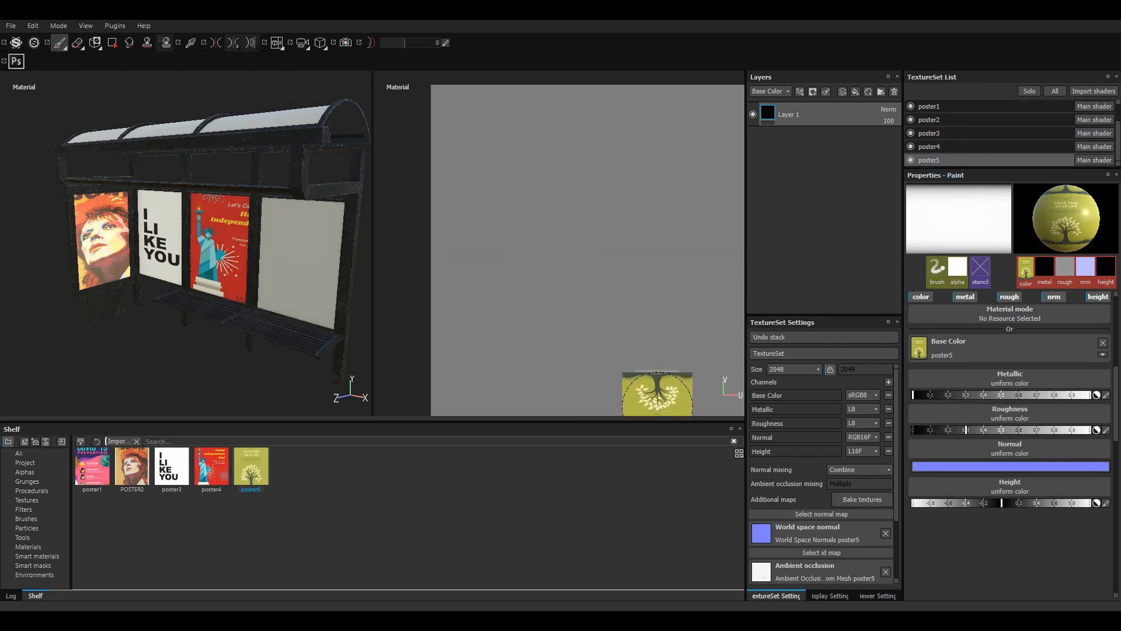
click(656, 404)
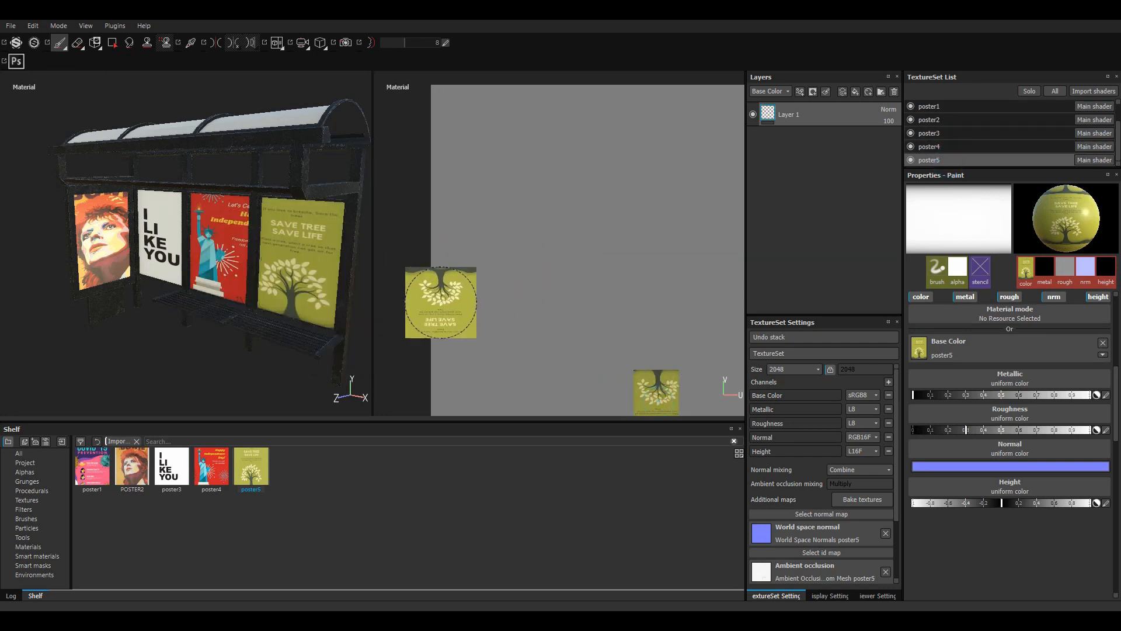
Step: Inspect the stamped posters and the roof from several sides of the bus shelter
mouse_move(225, 234)
alt+mouse_down()
mouse_move(383, 248)
mouse_move(186, 254)
mouse_move(367, 246)
mouse_move(225, 252)
mouse_move(362, 257)
alt+mouse_up()
scroll(350, 282, down, 4)
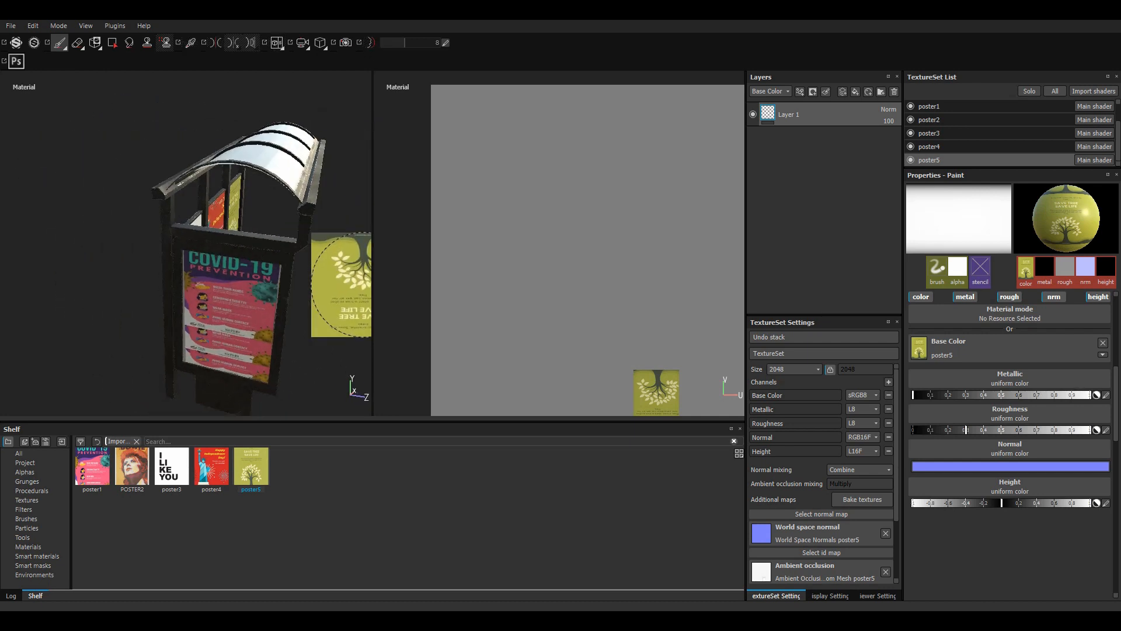
scroll(344, 287, up, 6)
mouse_move(319, 301)
alt+mouse_down()
mouse_move(220, 263)
mouse_move(236, 276)
alt+mouse_up()
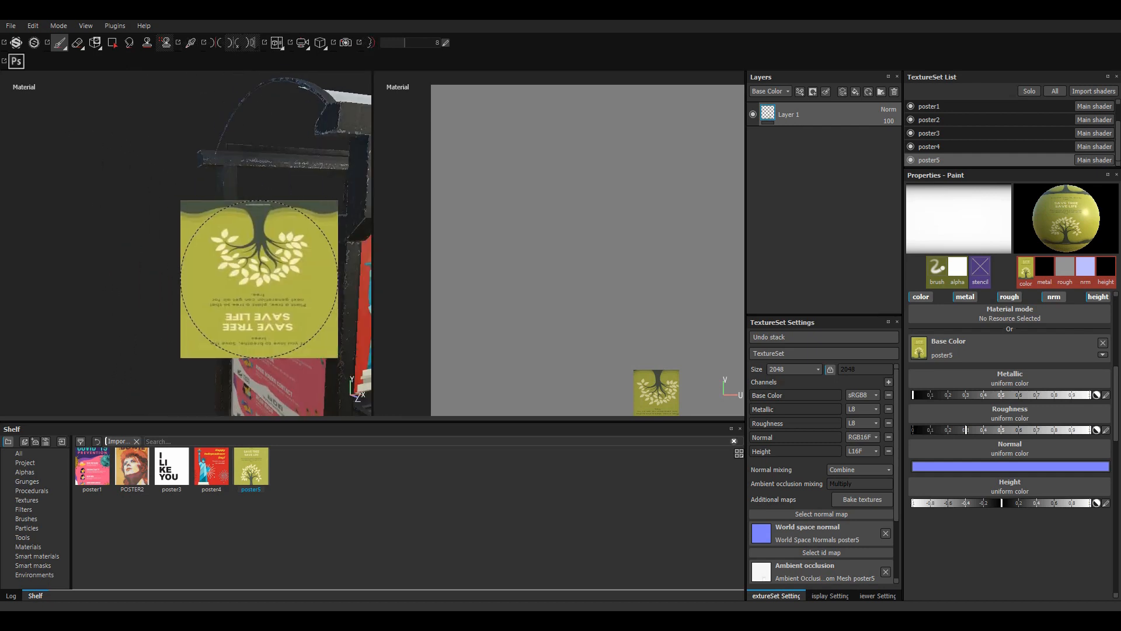
scroll(299, 289, down, 2)
alt+drag(300, 291, 271, 322)
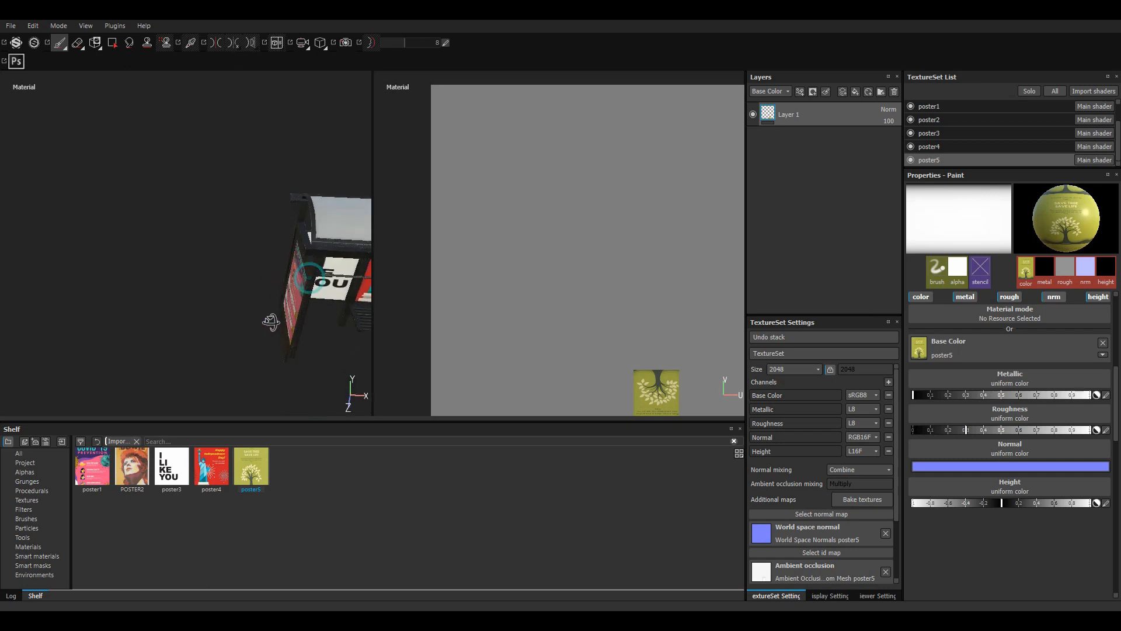
alt+drag(339, 309, 330, 300)
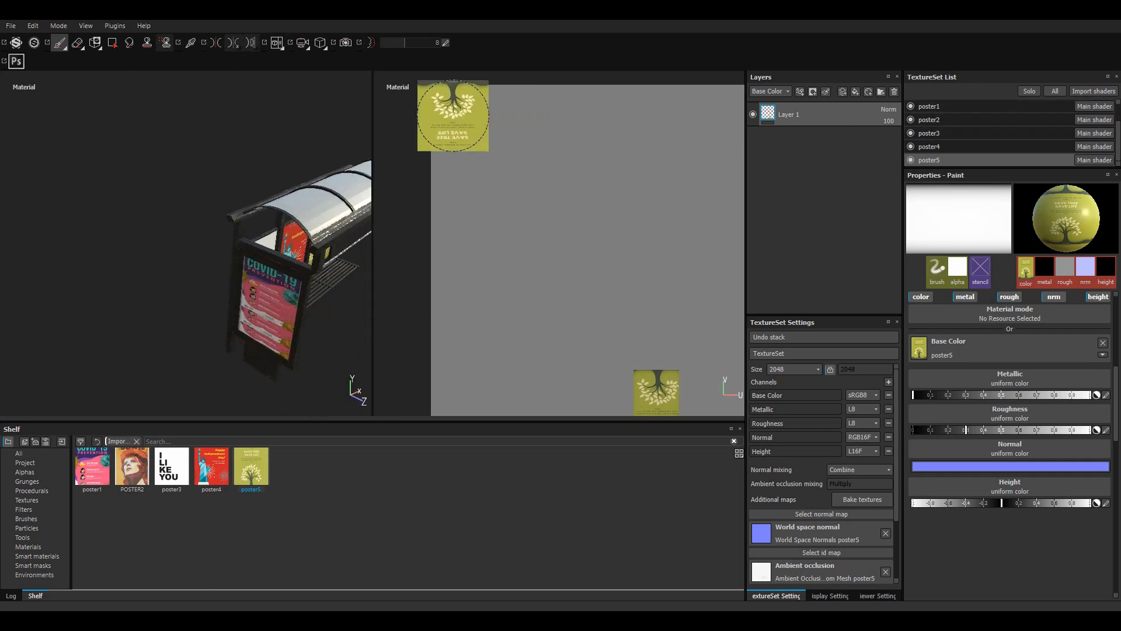
Step: Select the glass texture set and switch the viewport layout to 3D only
scroll(950, 117, up, 2)
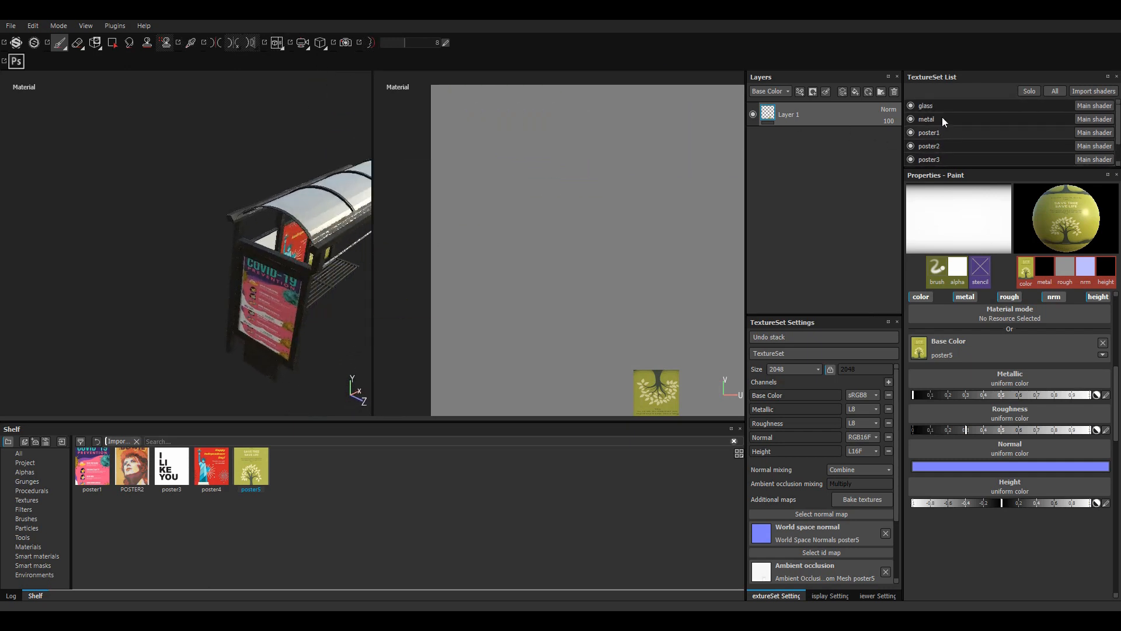
click(934, 106)
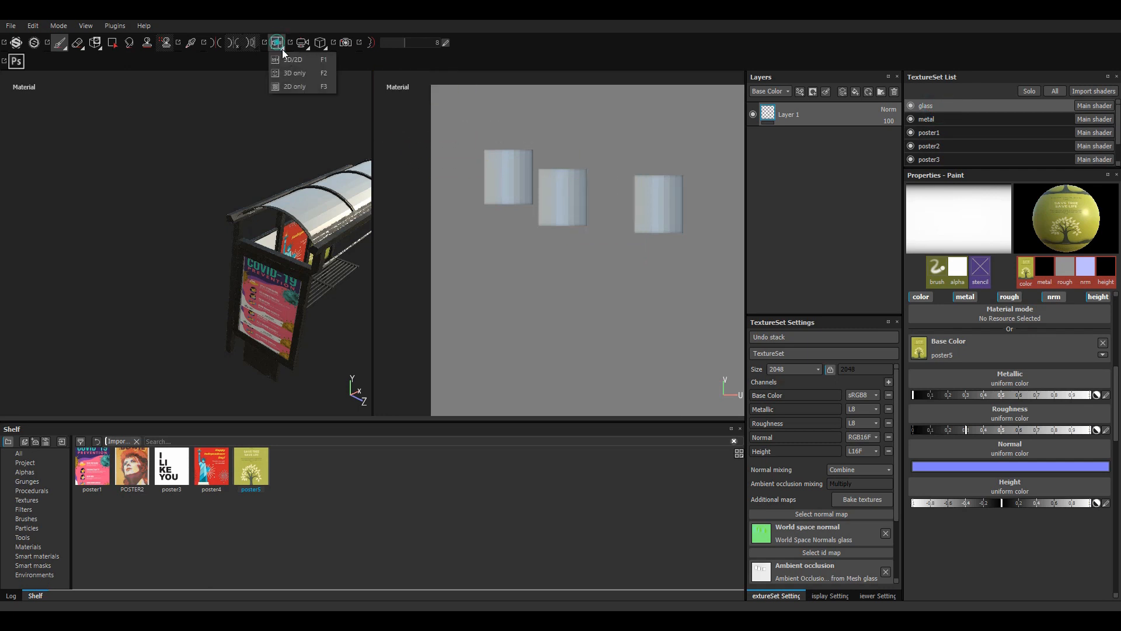
click(294, 73)
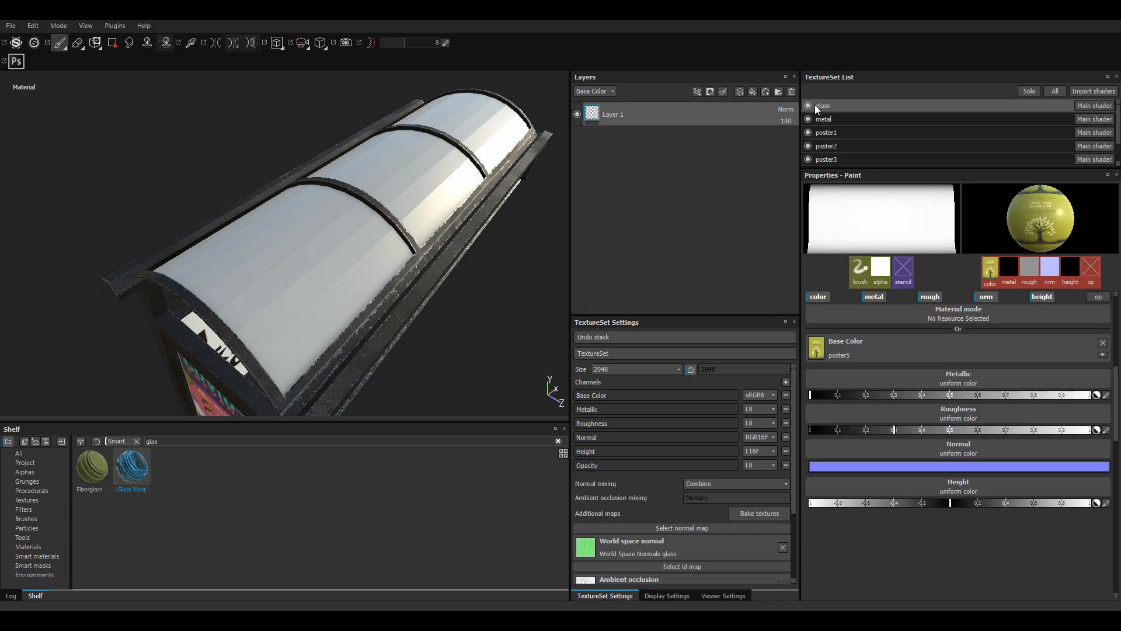
Step: Check the main shader's assignment and find pbr-metal-rough-with-alpha-blending among the available shaders
click(723, 596)
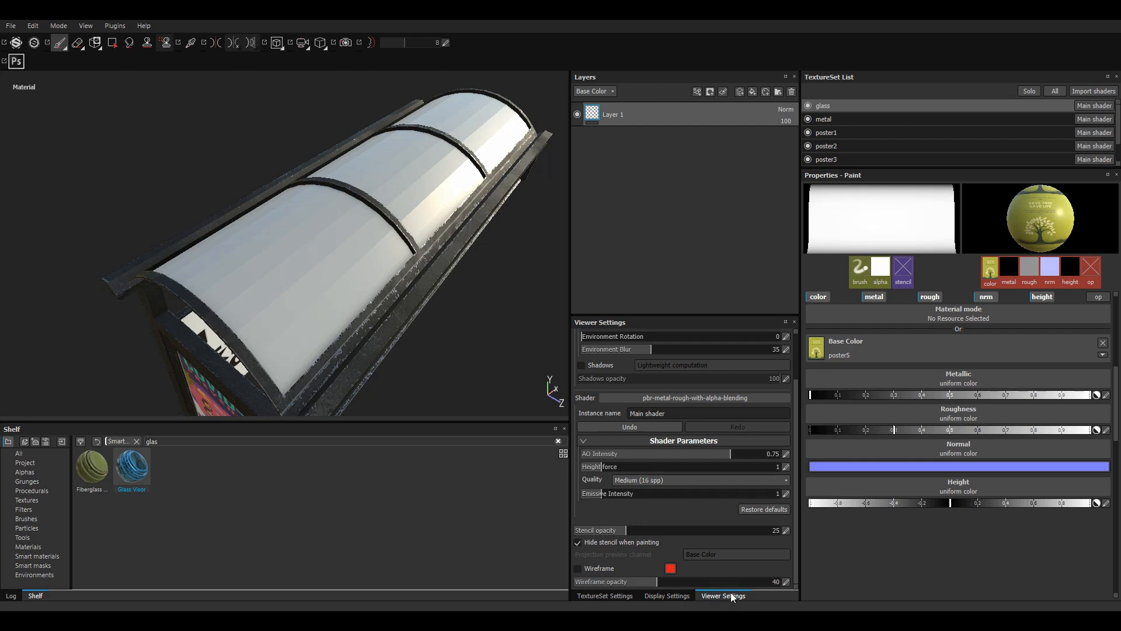
click(685, 401)
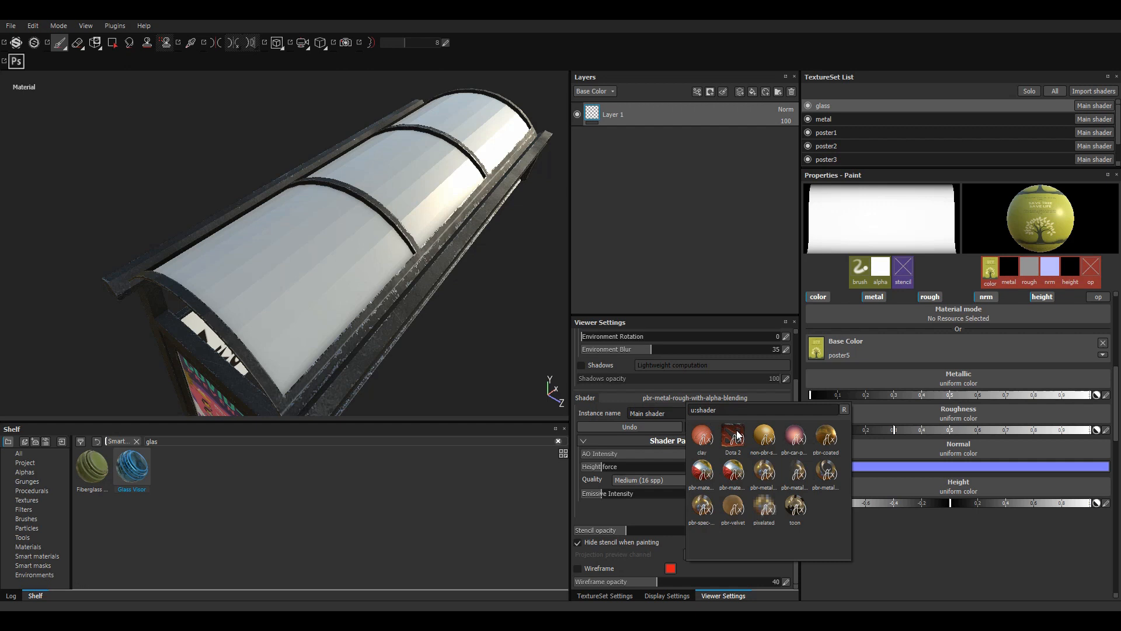
mouse_move(801, 473)
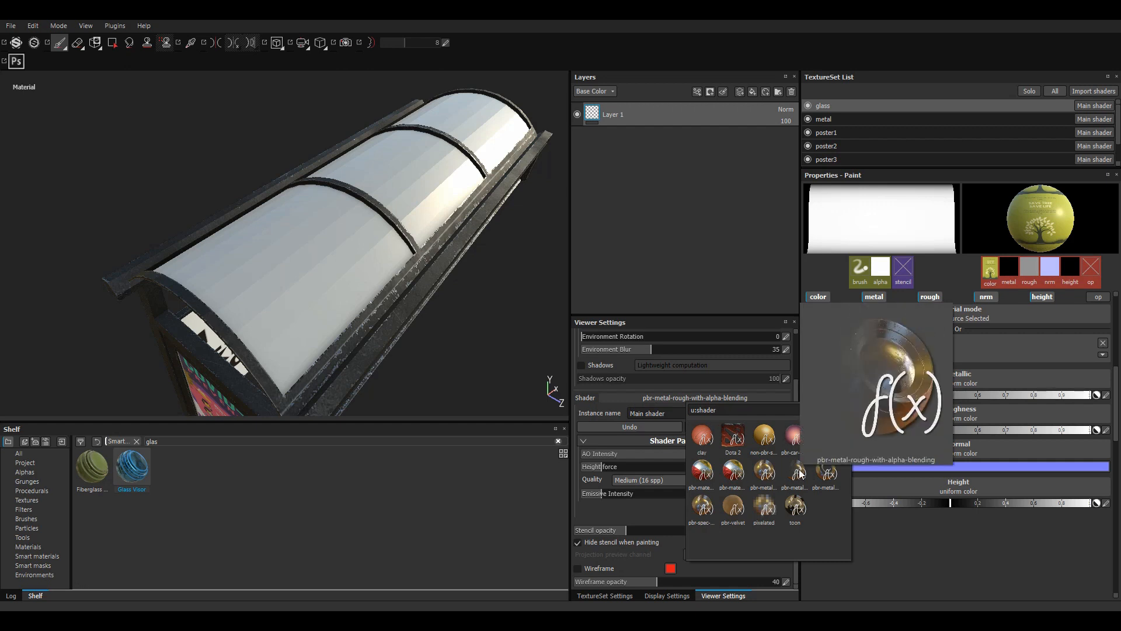
click(618, 596)
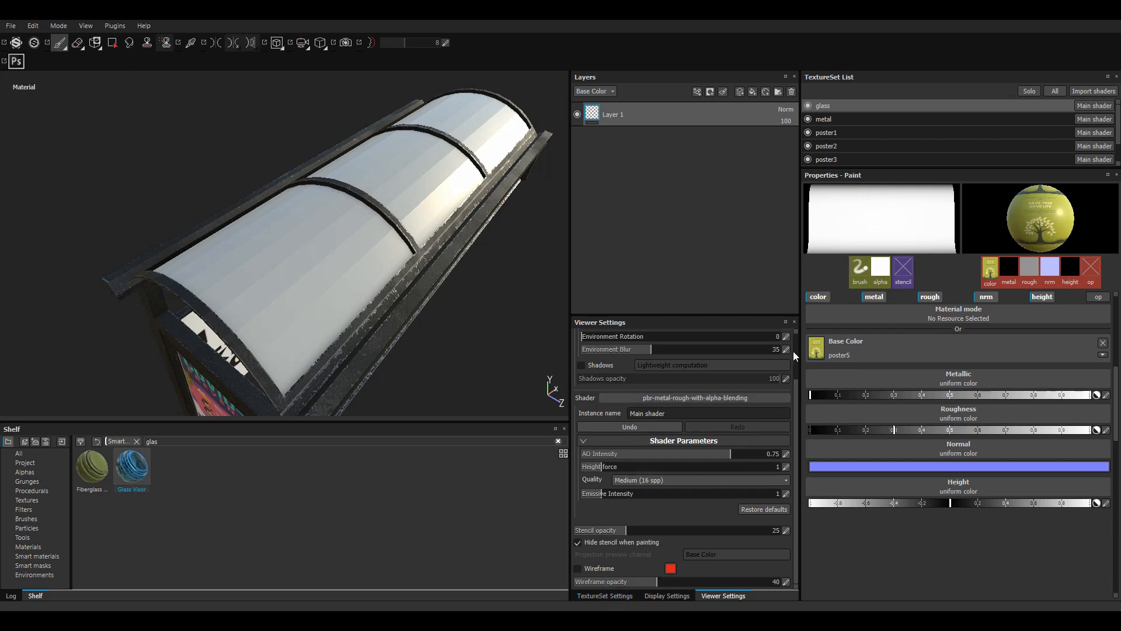
scroll(793, 354, up, 3)
scroll(767, 468, down, 3)
scroll(769, 482, up, 2)
click(613, 596)
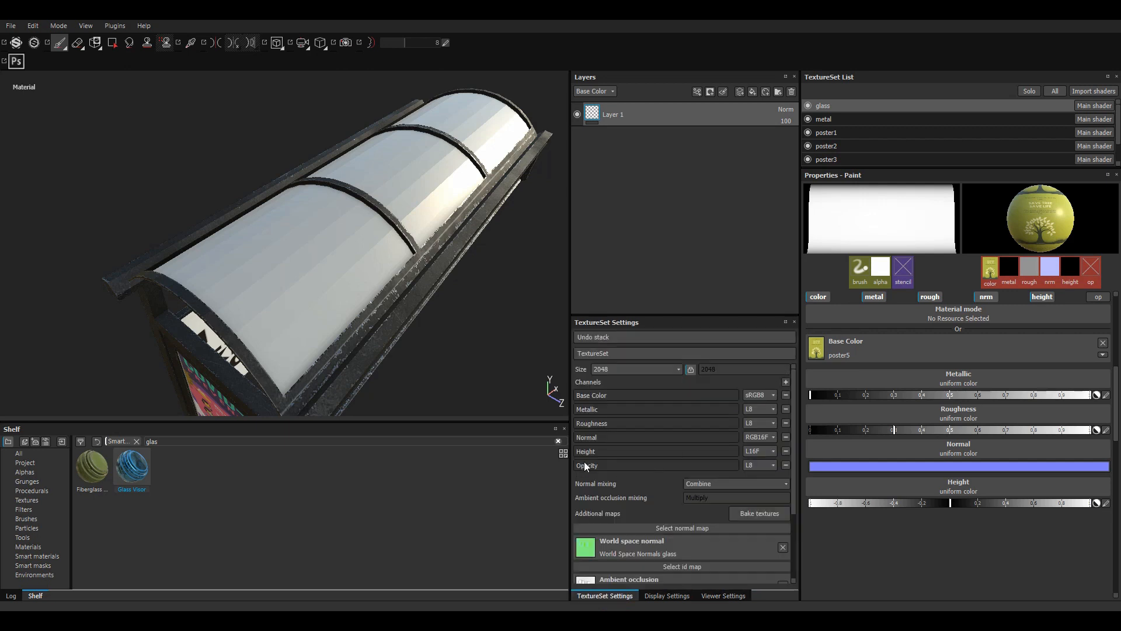
Step: Remove the glass texture set's Opacity channel and add it back
click(786, 383)
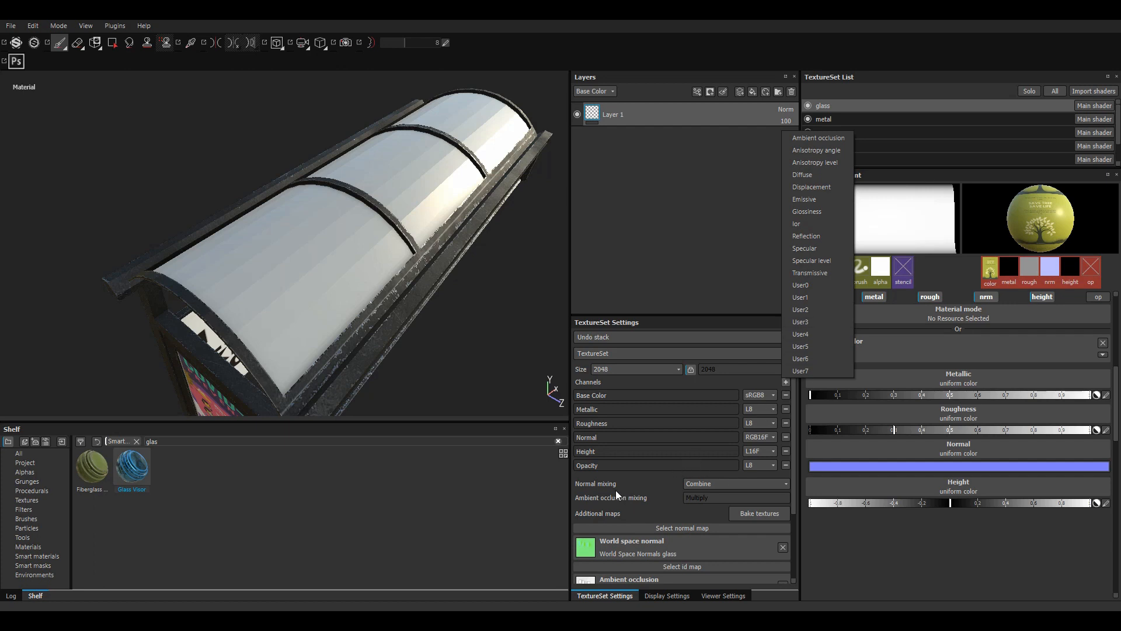
click(608, 473)
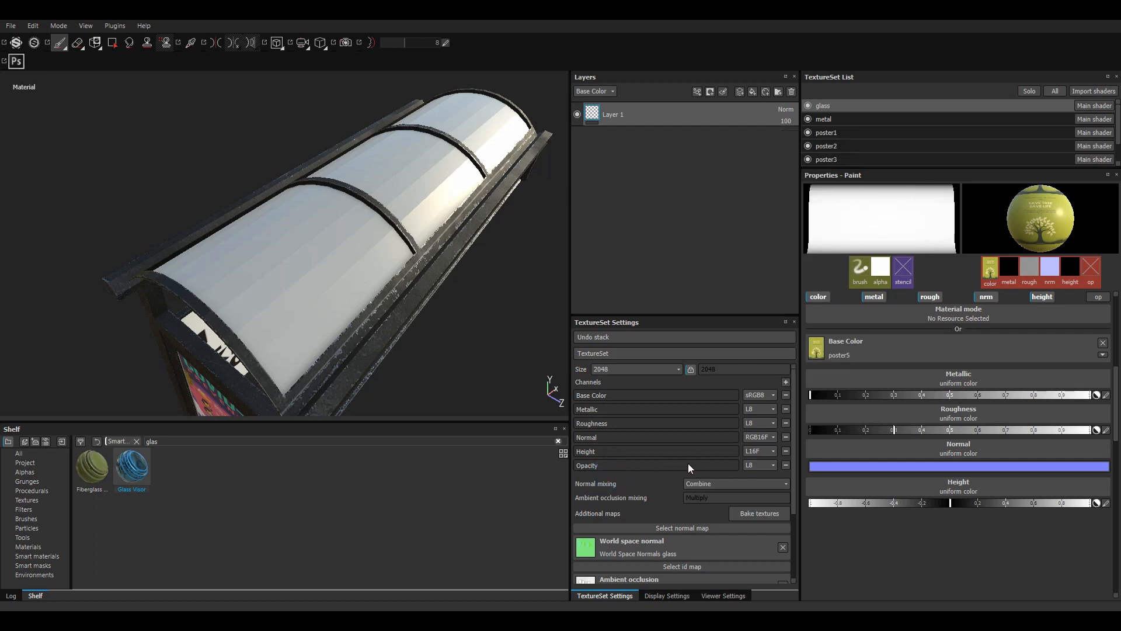
click(786, 465)
click(786, 382)
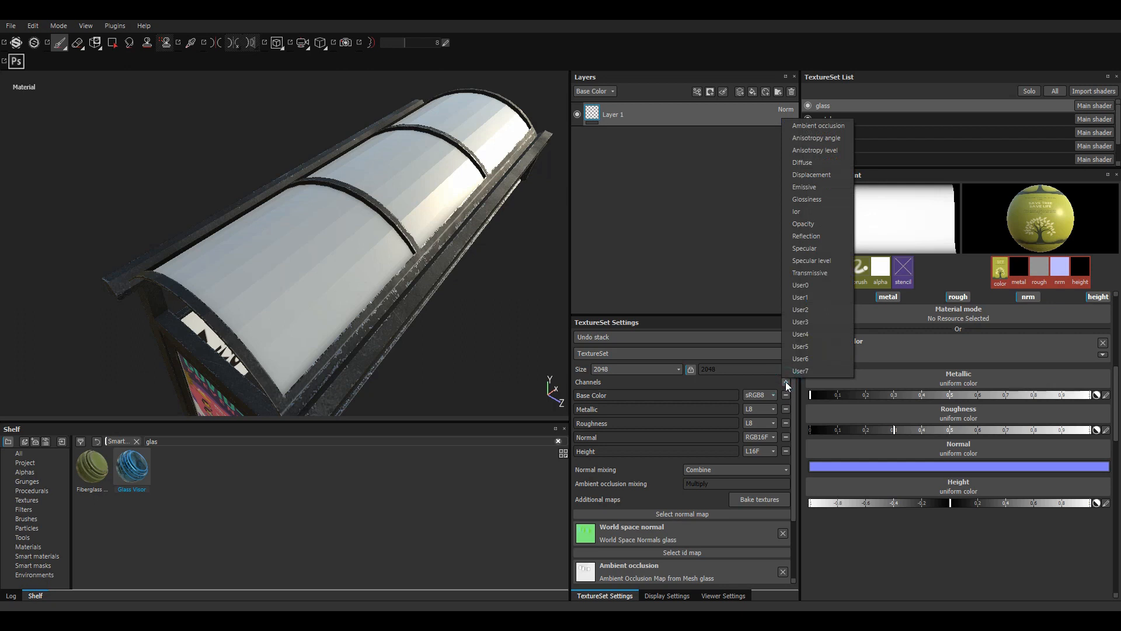
click(816, 224)
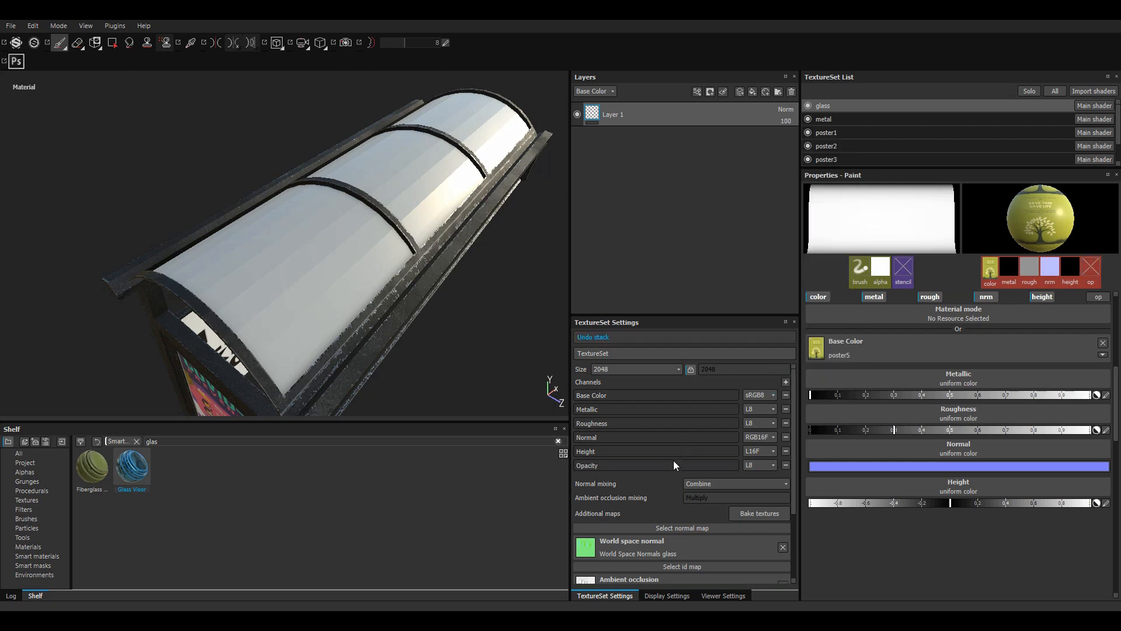
Step: Search the smart materials for "plas" and add Plastic Glossy to the glass texture set's layer stack beneath Layer 1
drag(181, 440, 136, 447)
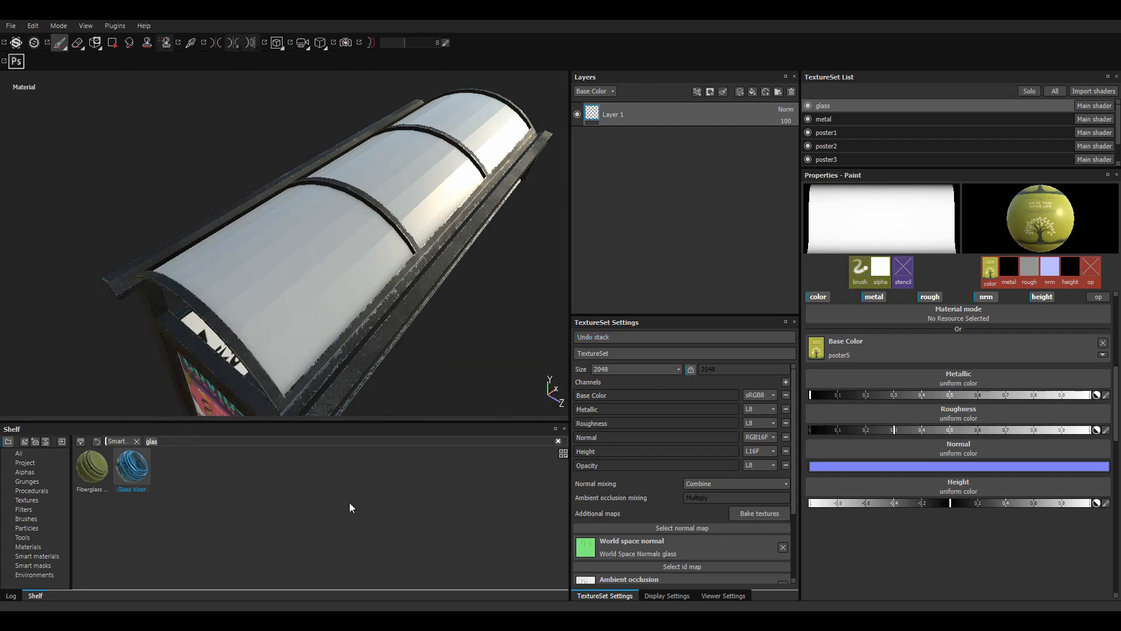
text(pla)
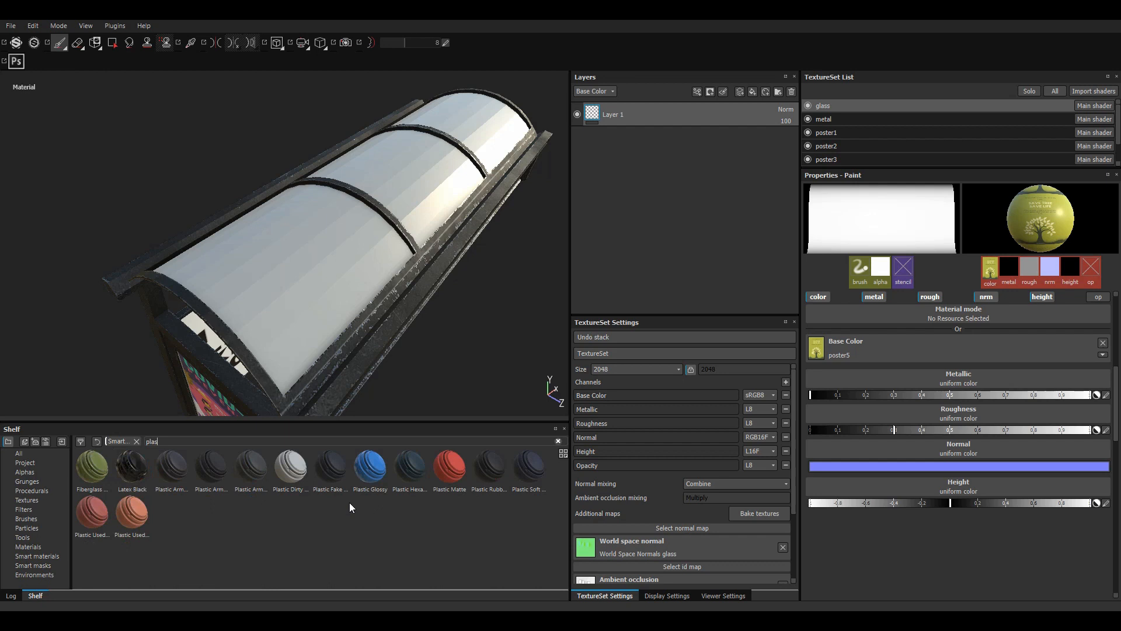
drag(364, 475, 619, 257)
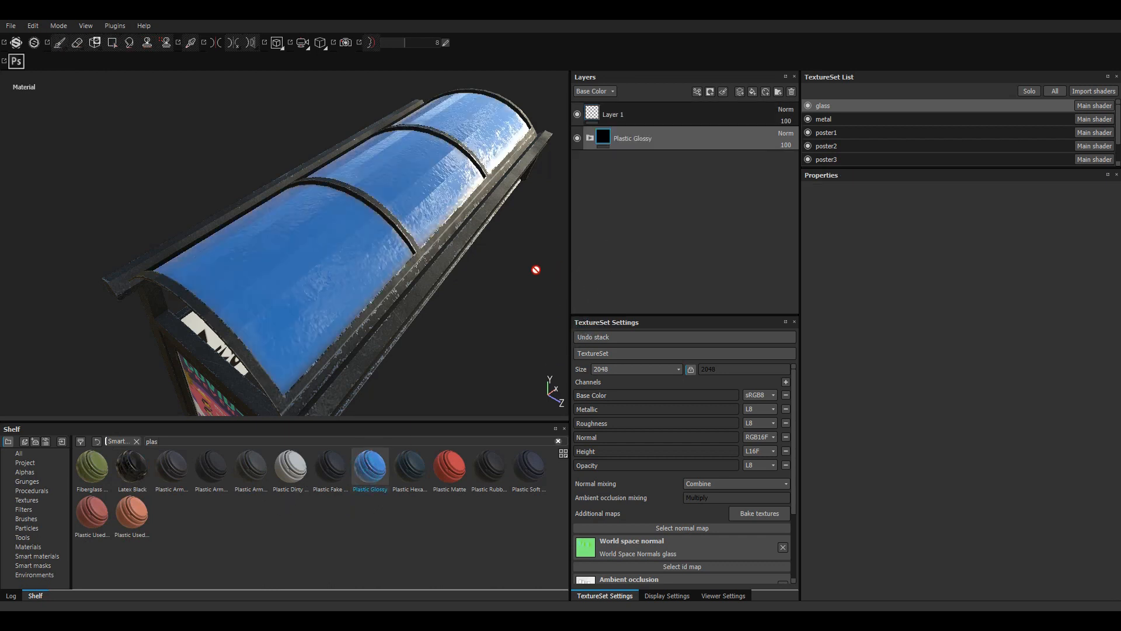
alt+drag(427, 219, 457, 247)
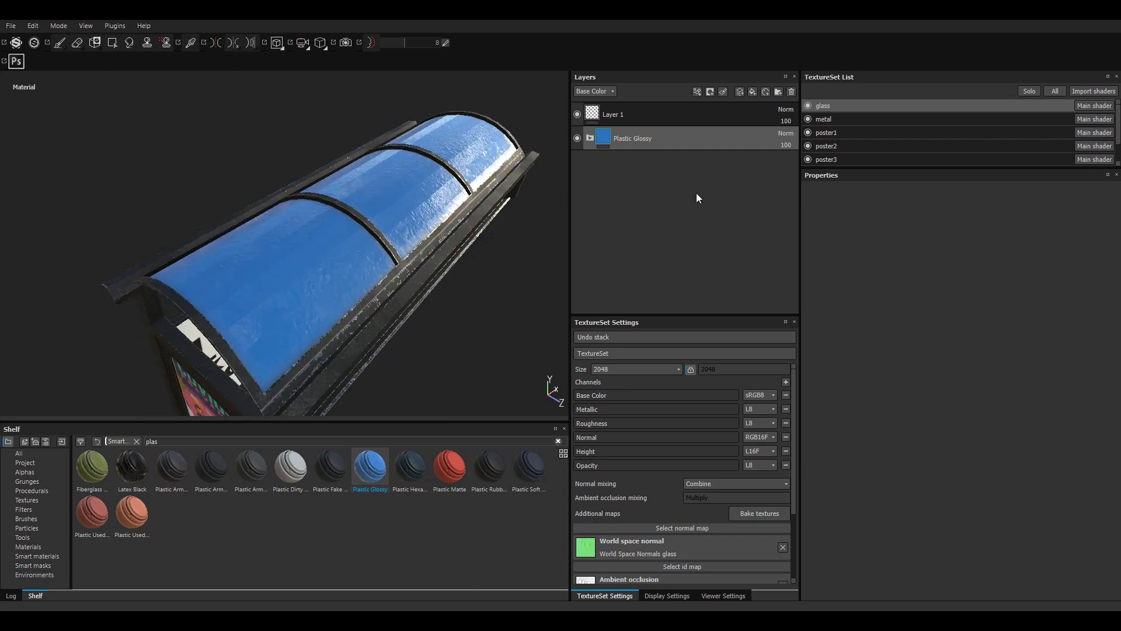
Step: Enable the opacity channel on the Plastic Base layer inside the Plastic Glossy group and set its opacity to about 0.8
click(590, 138)
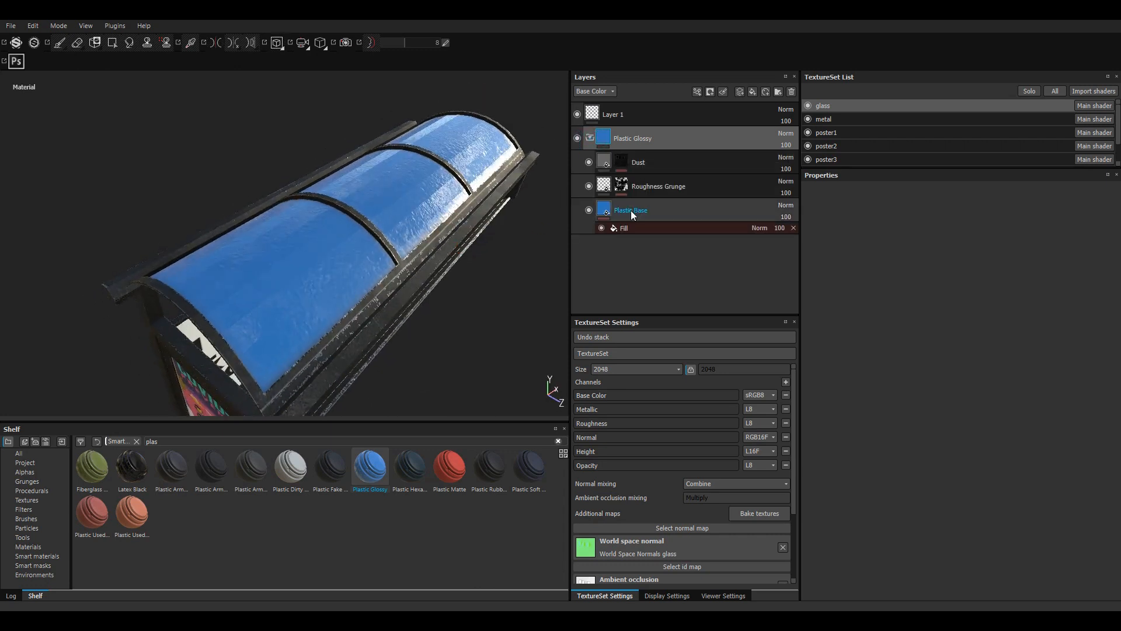
click(634, 213)
double_click(631, 213)
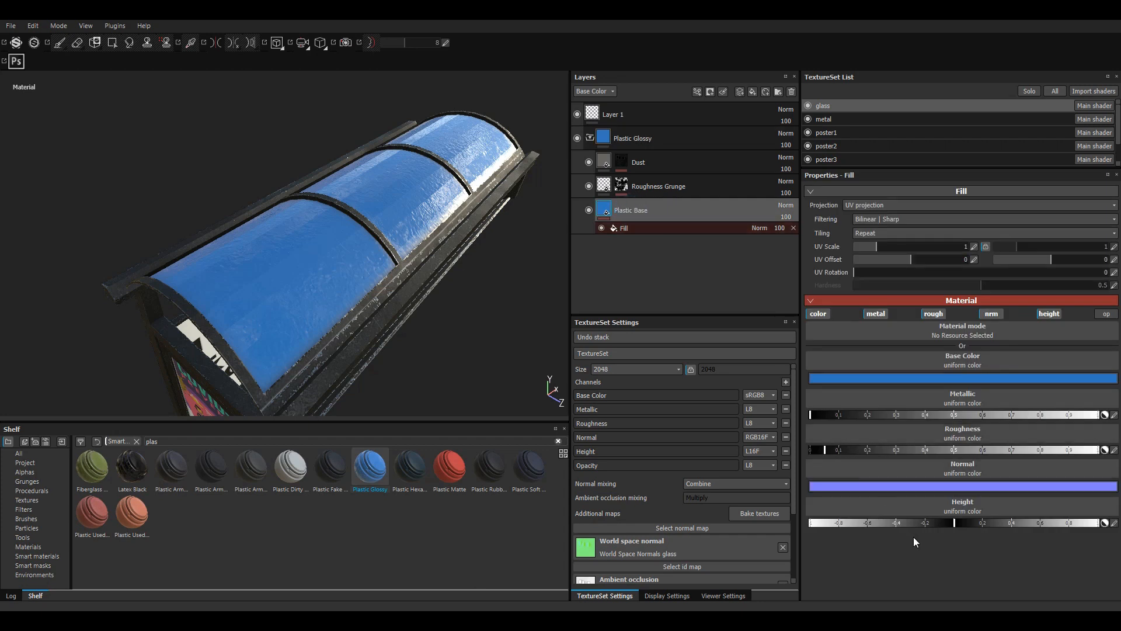
drag(902, 523, 884, 522)
drag(954, 523, 955, 523)
click(1107, 314)
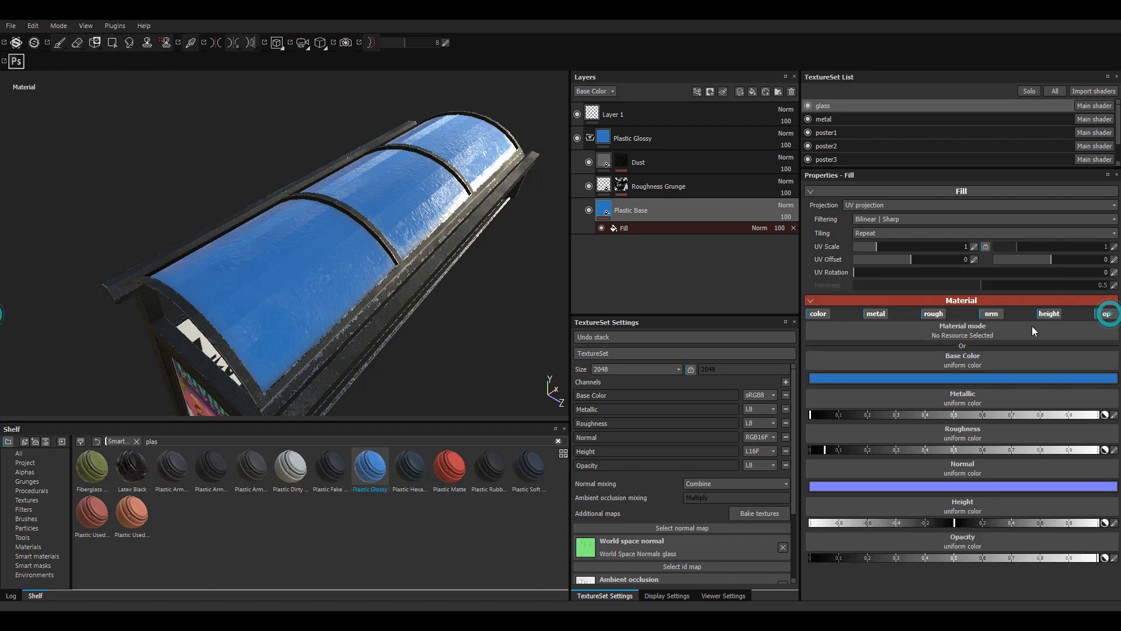
drag(951, 559, 1051, 559)
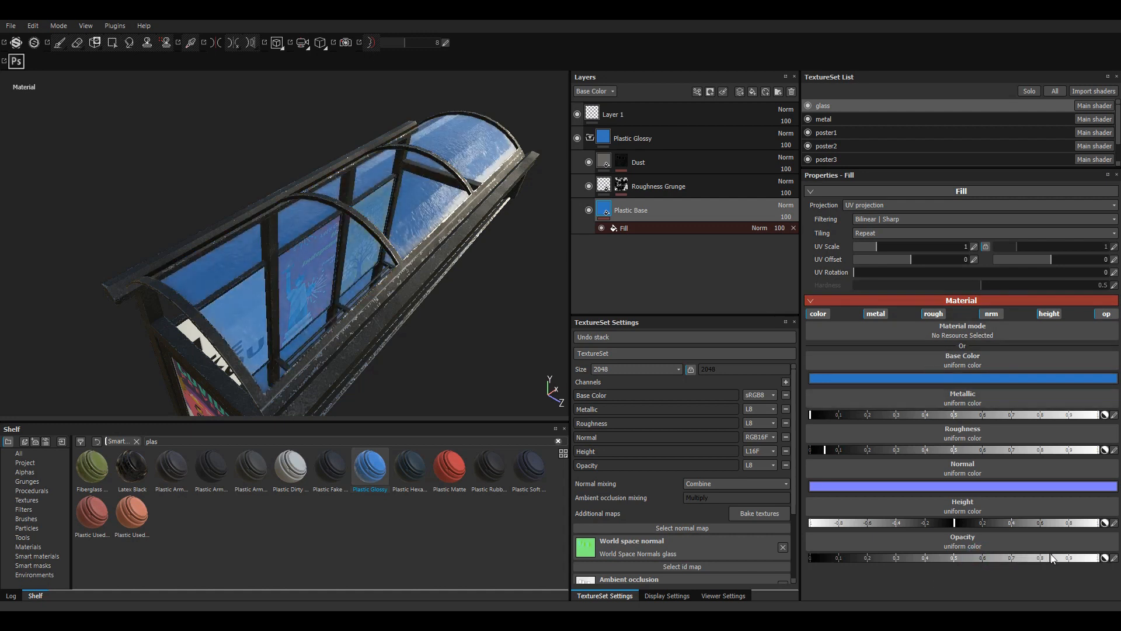
Step: Inspect the whole shelter with its semi-transparent roof and posters from the front and the side
alt+drag(414, 369, 374, 342)
scroll(369, 335, up, 3)
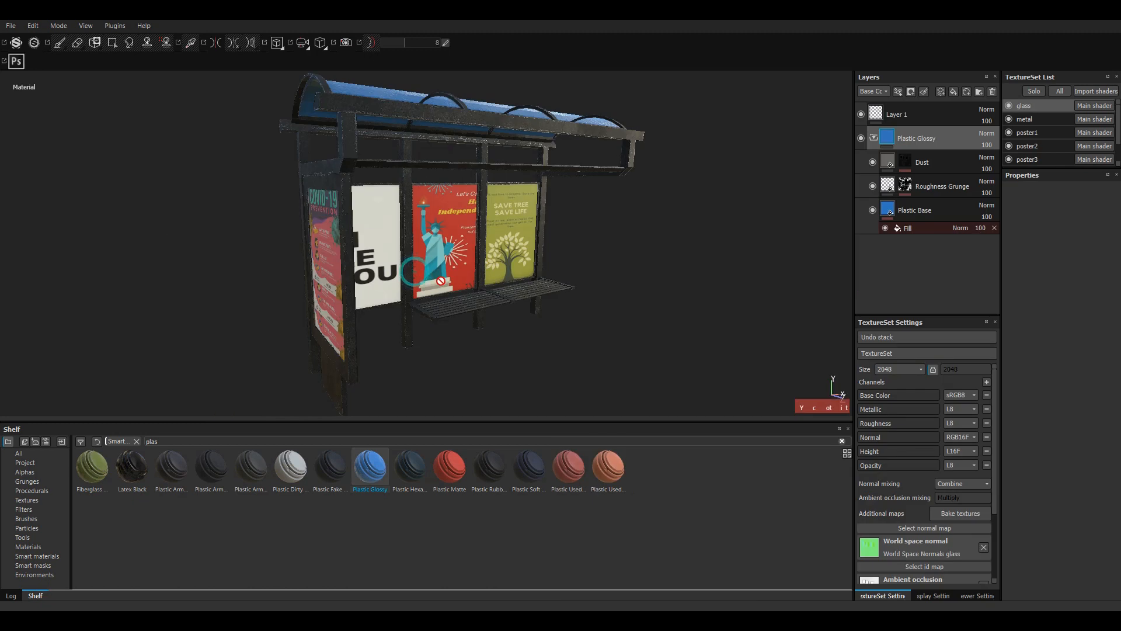
alt+drag(414, 251, 407, 228)
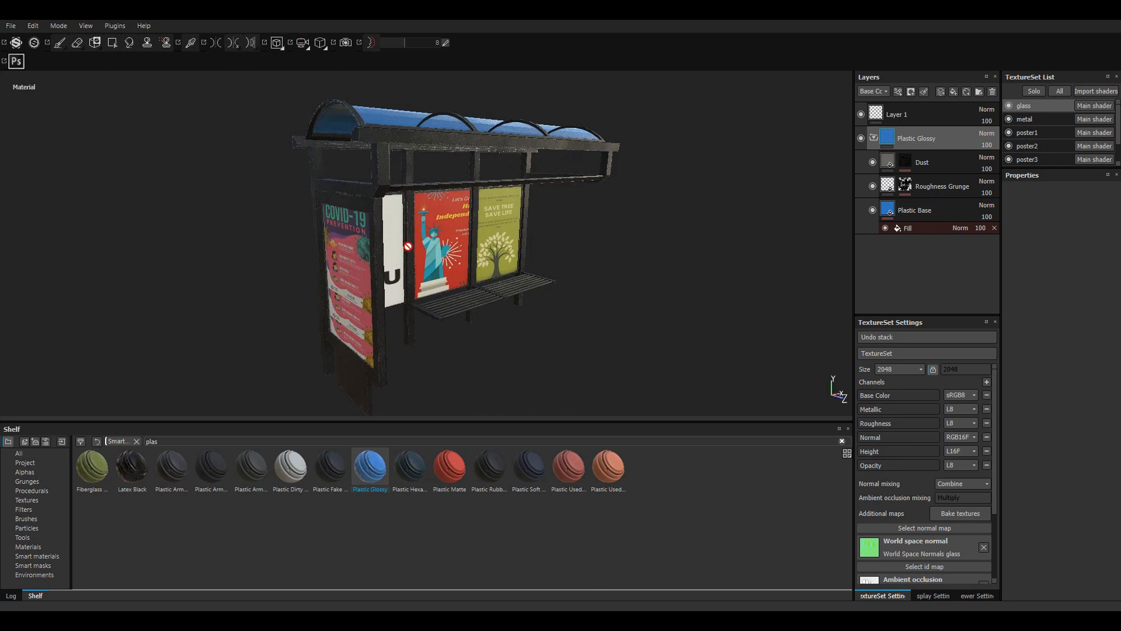
scroll(406, 261, up, 2)
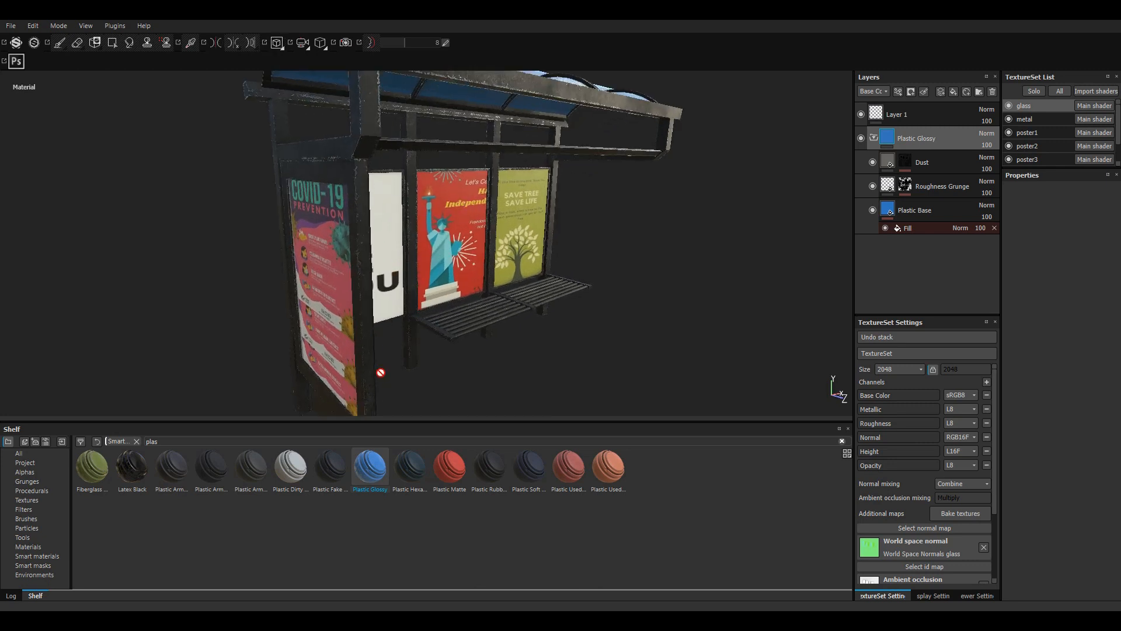
scroll(491, 333, down, 2)
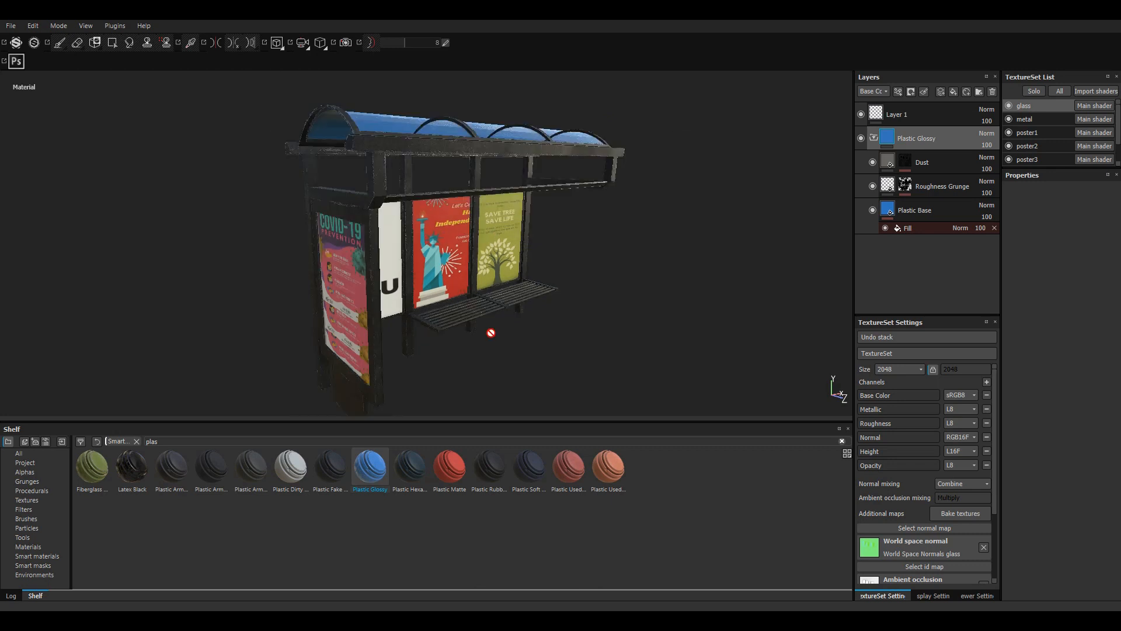